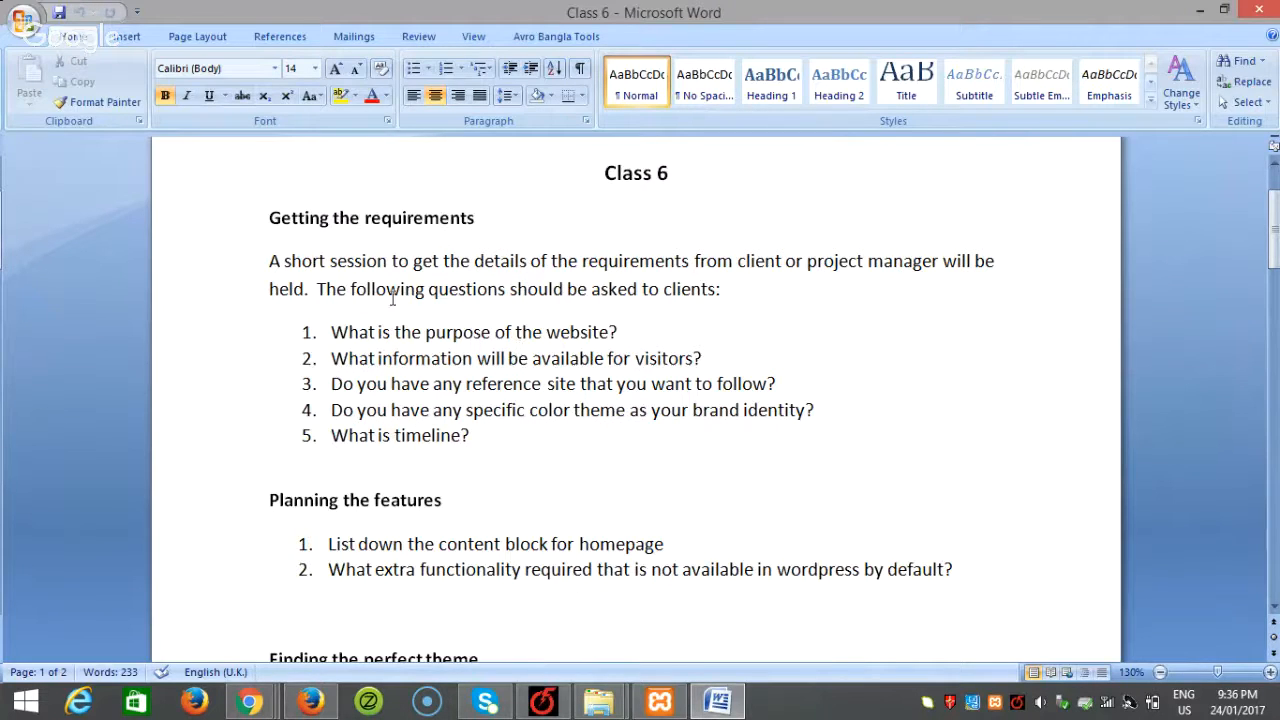
Step: Review the project questions document, from the first question down to the plugins heading
left_click(615, 445)
left_click(428, 330)
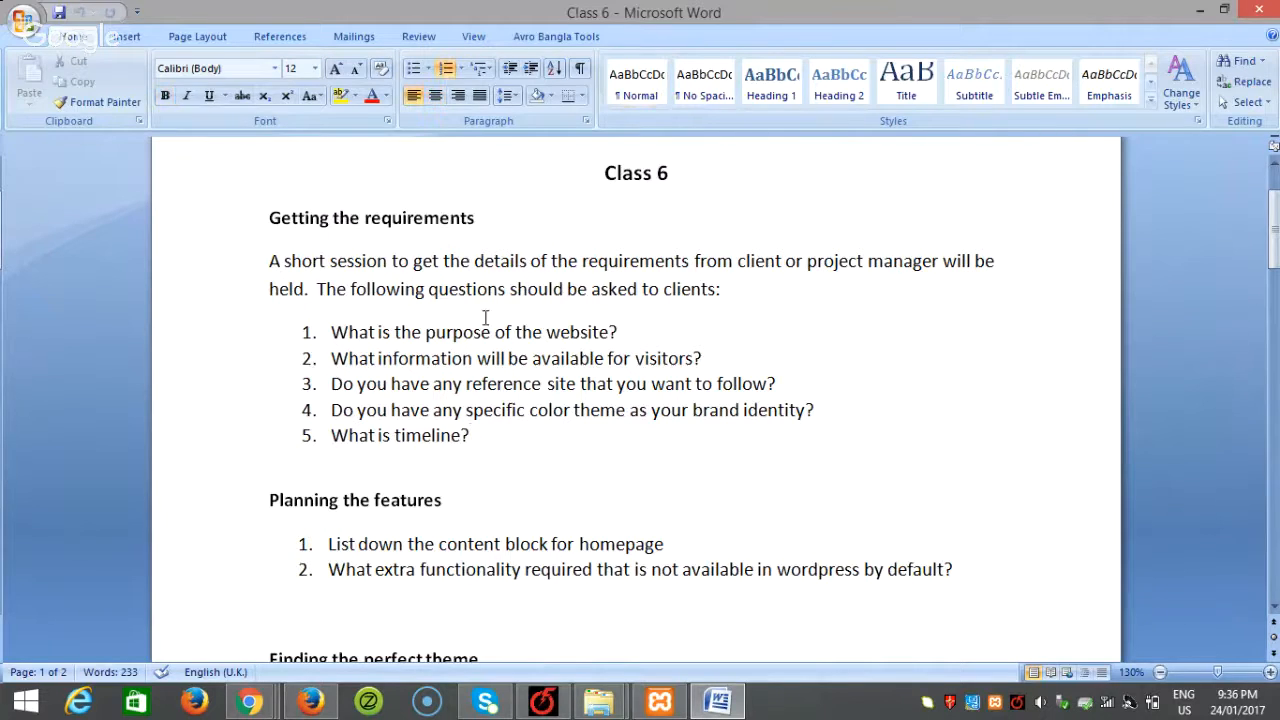
left_click(543, 332)
scroll(603, 481, "down", 2)
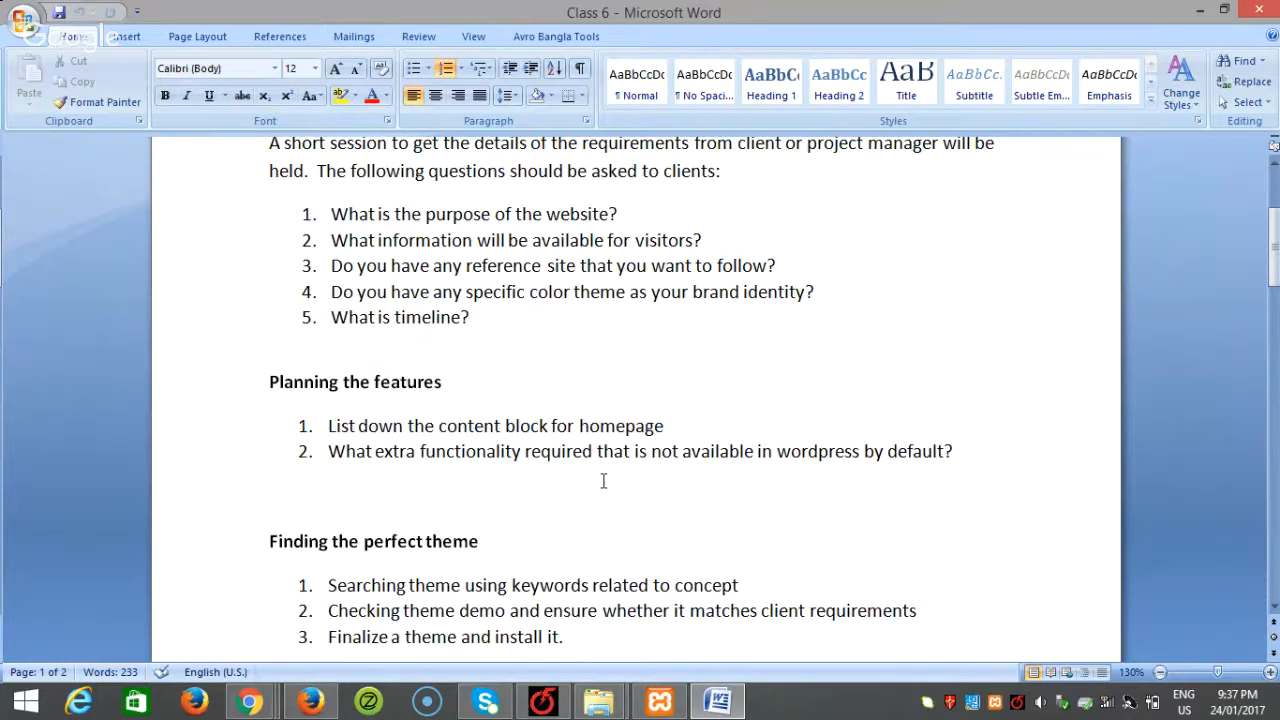
scroll(604, 481, "down", 1)
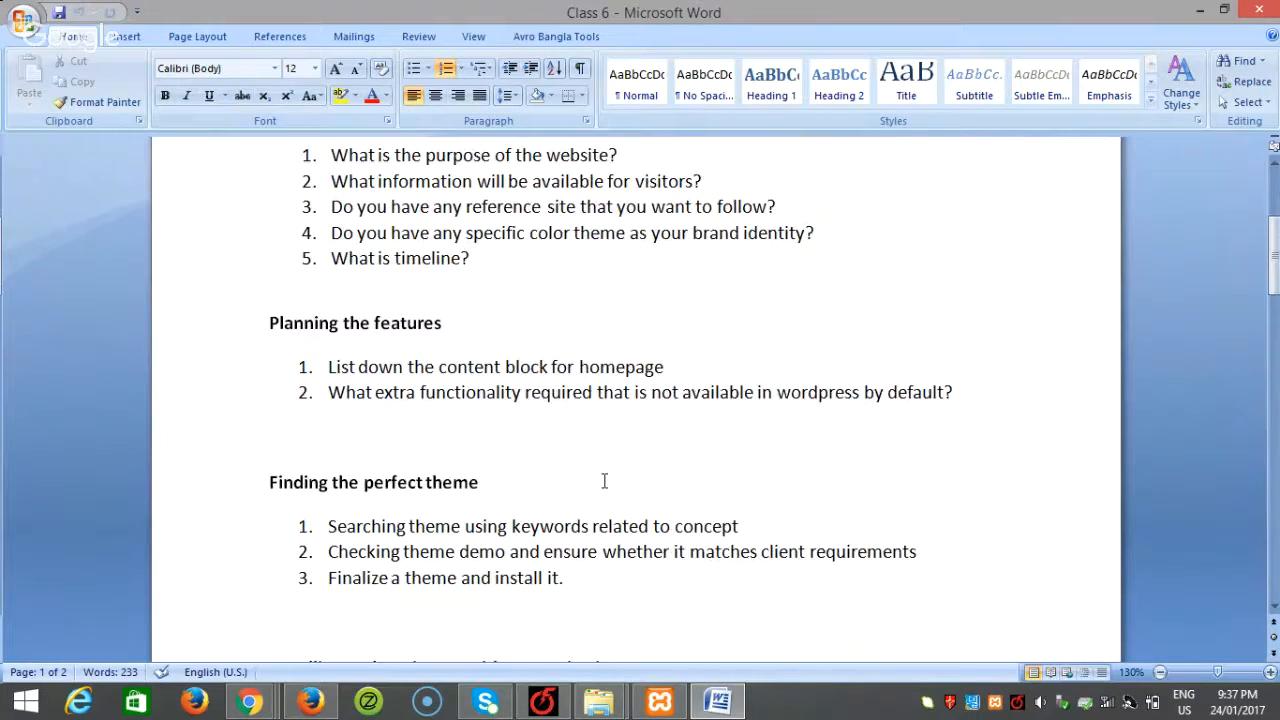
scroll(604, 481, "down", 1)
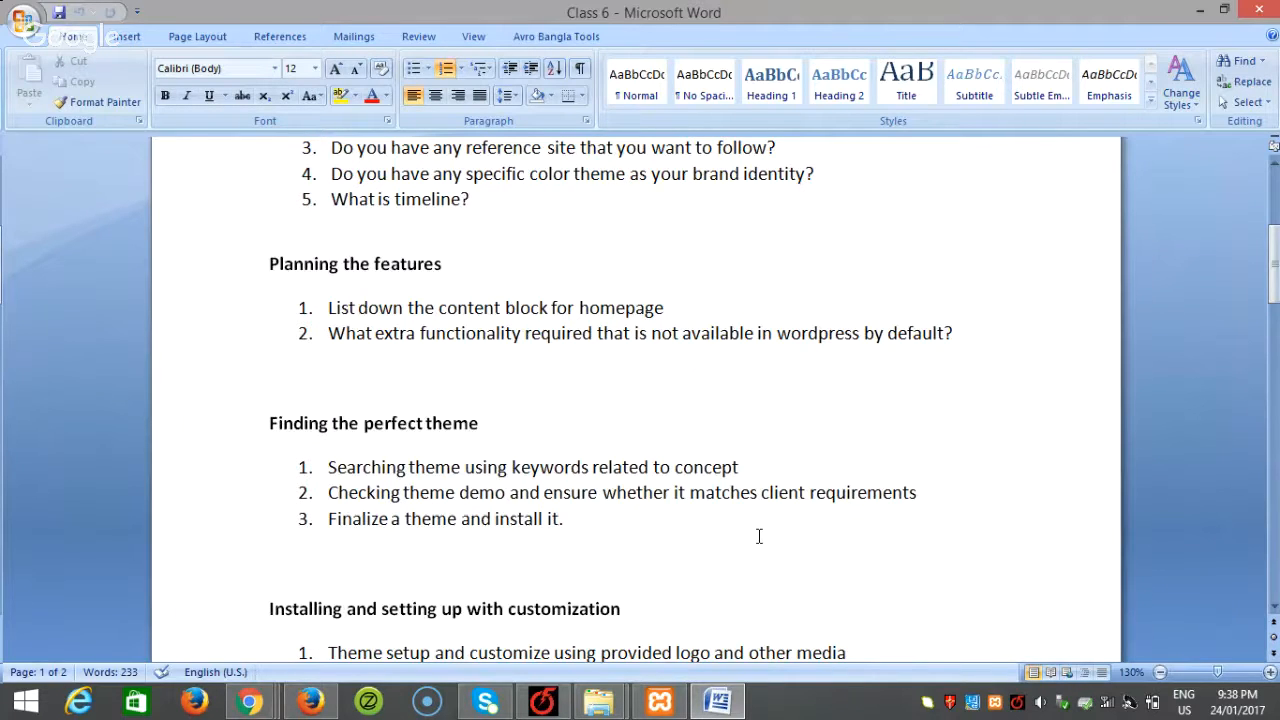
scroll(759, 537, "down", 1)
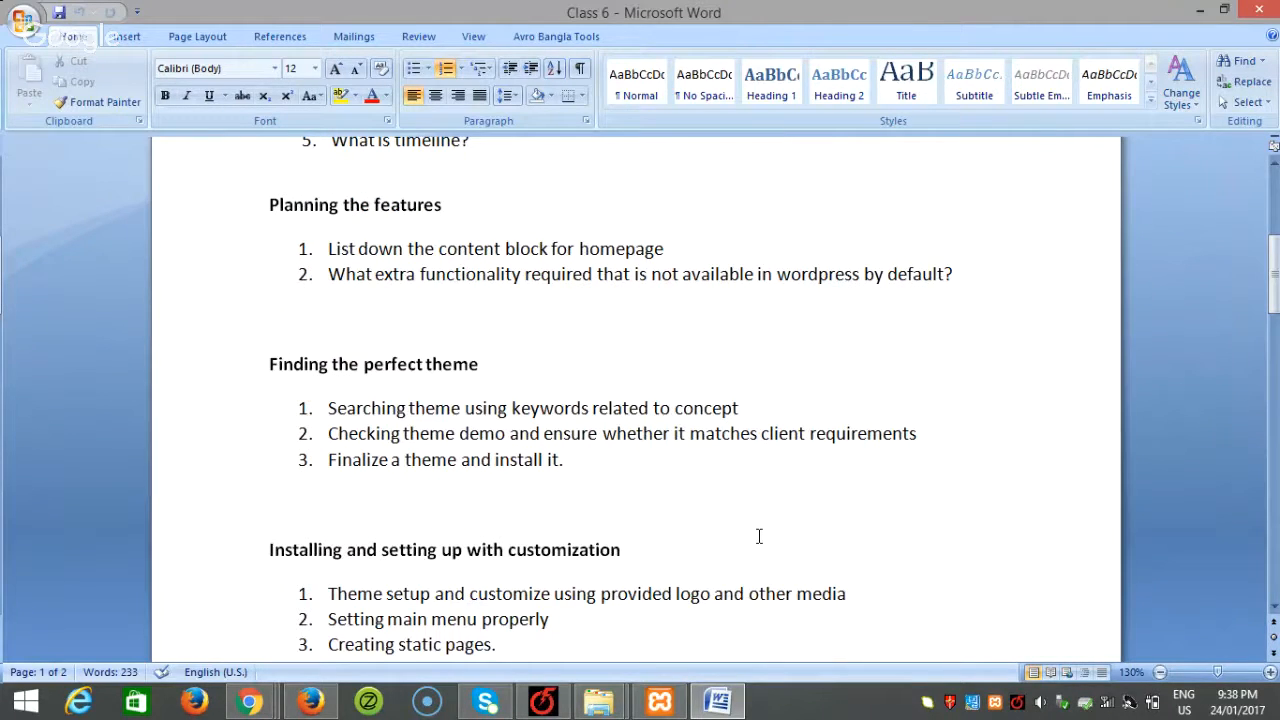
scroll(759, 537, "down", 2)
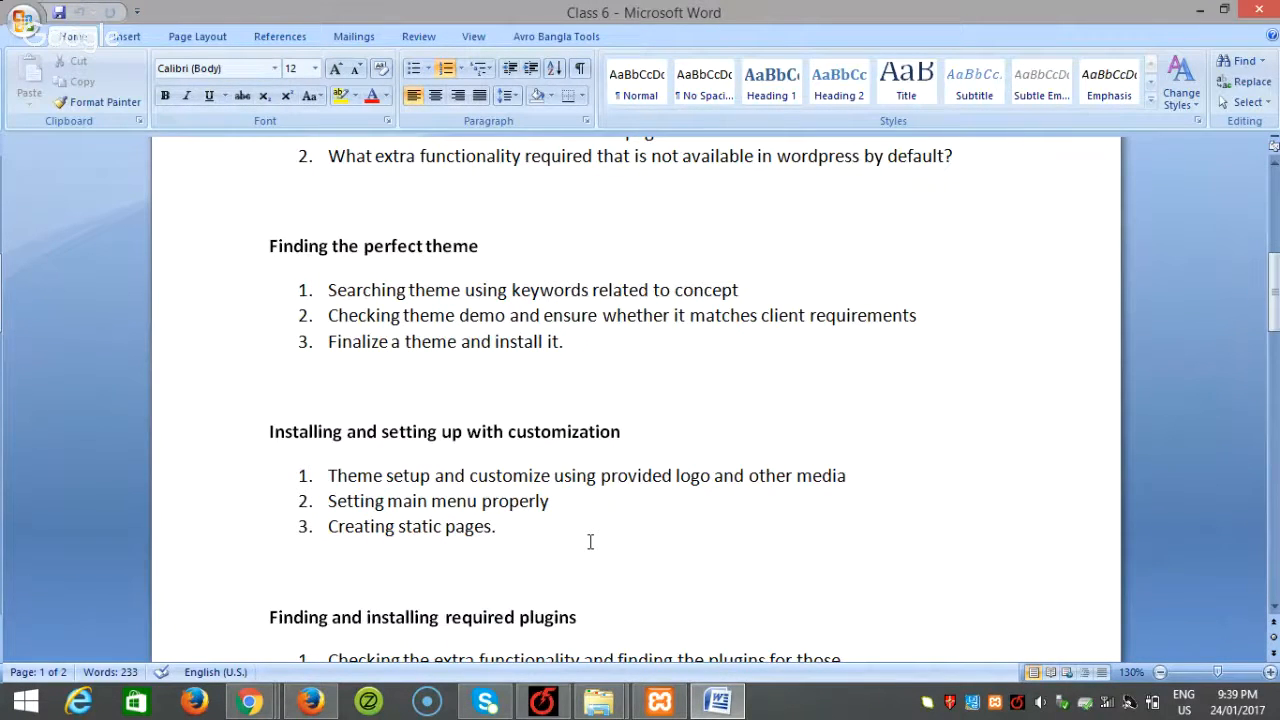
scroll(590, 541, "down", 1)
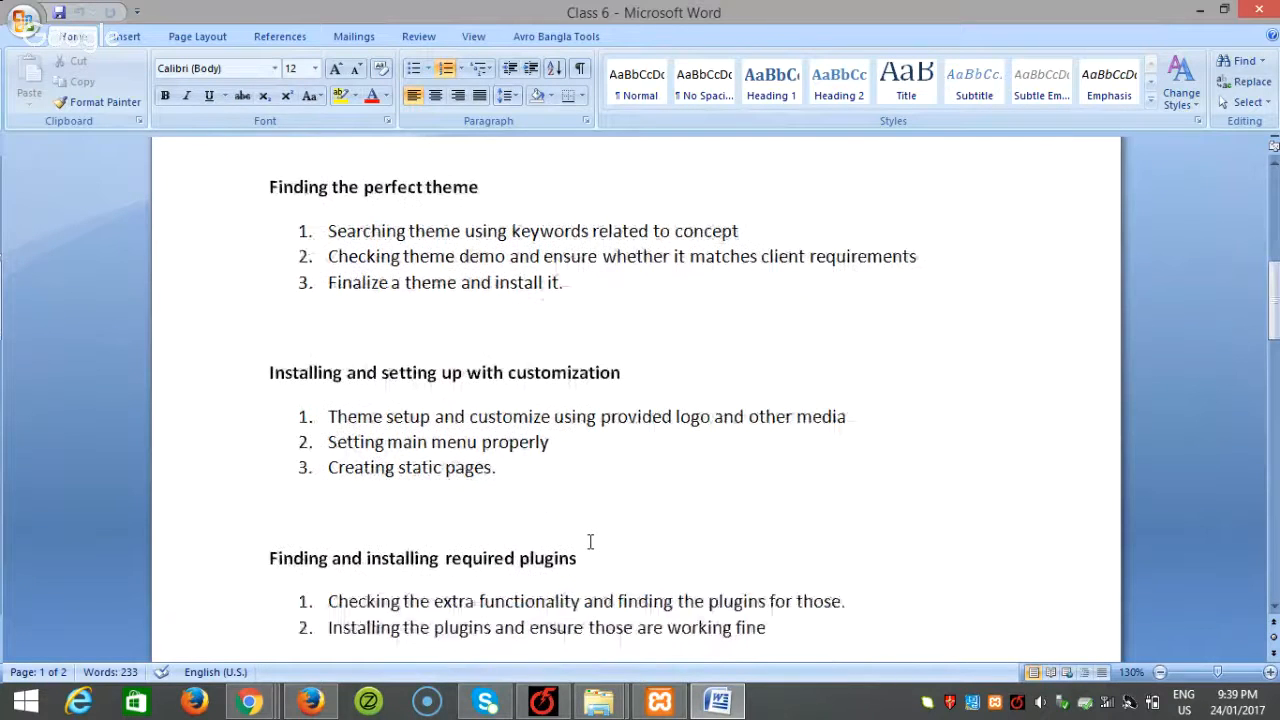
scroll(590, 541, "down", 1)
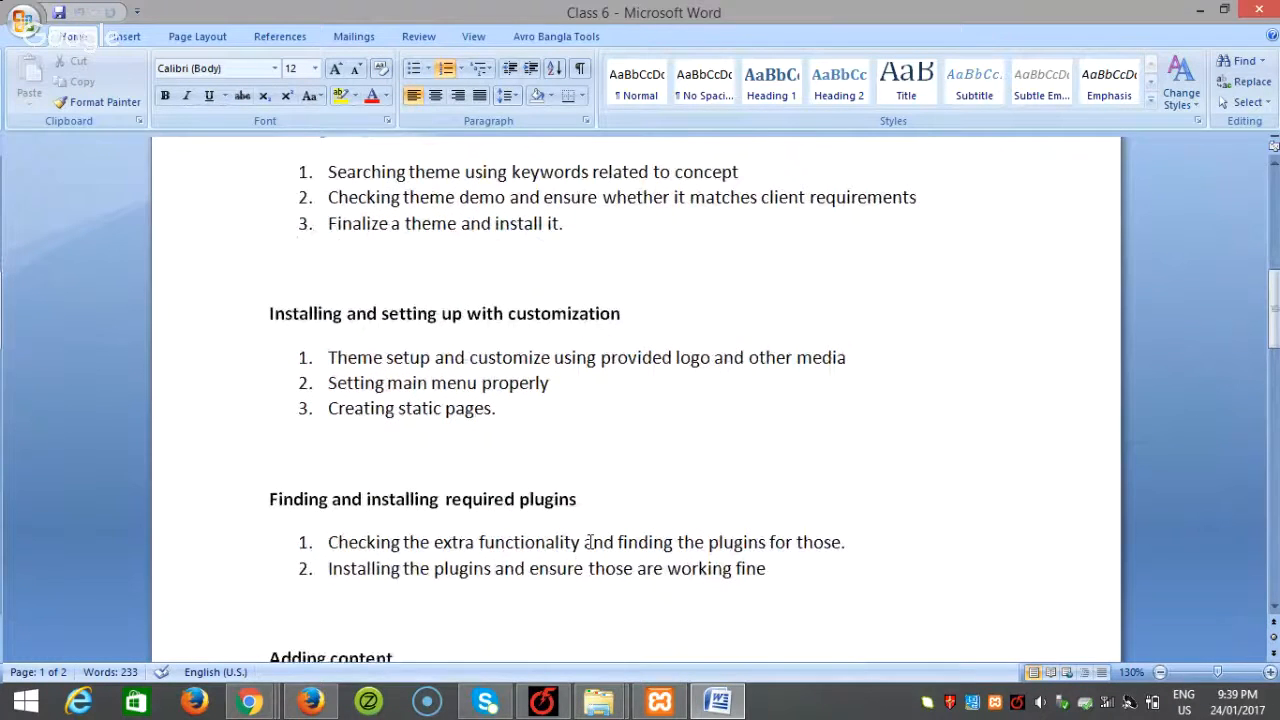
scroll(590, 541, "down", 2)
left_click(292, 381)
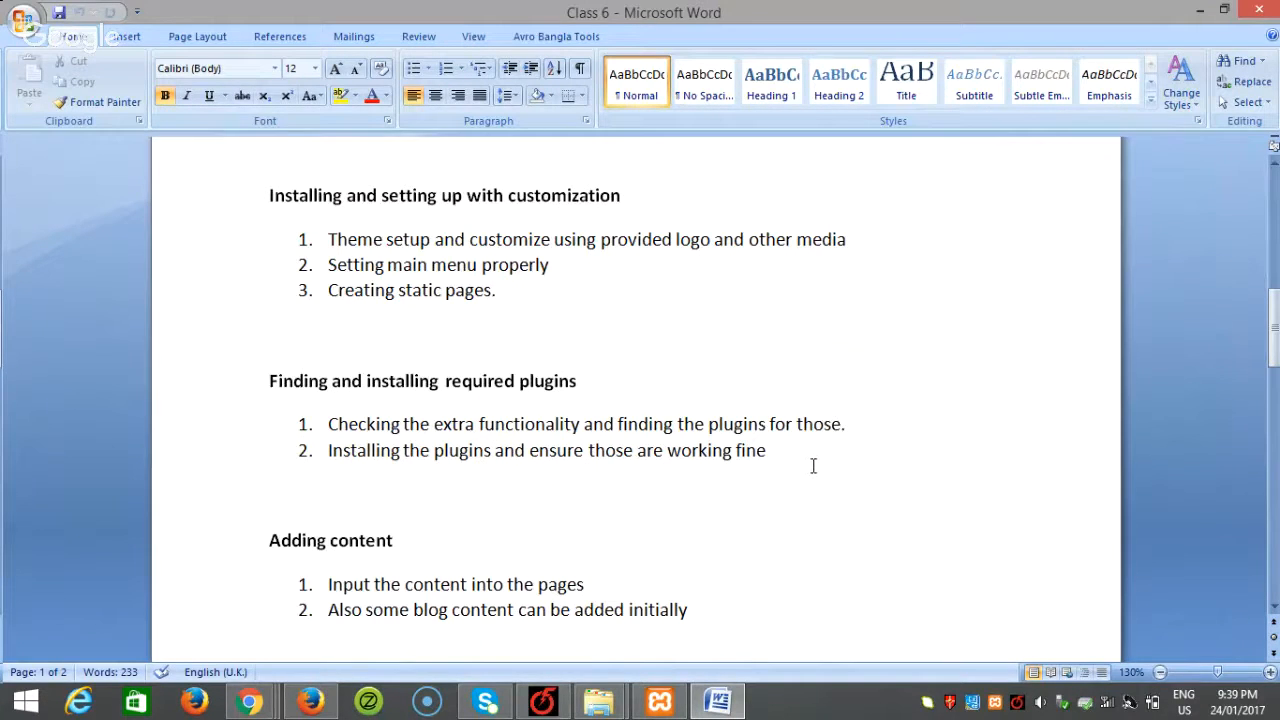
scroll(810, 466, "down", 3)
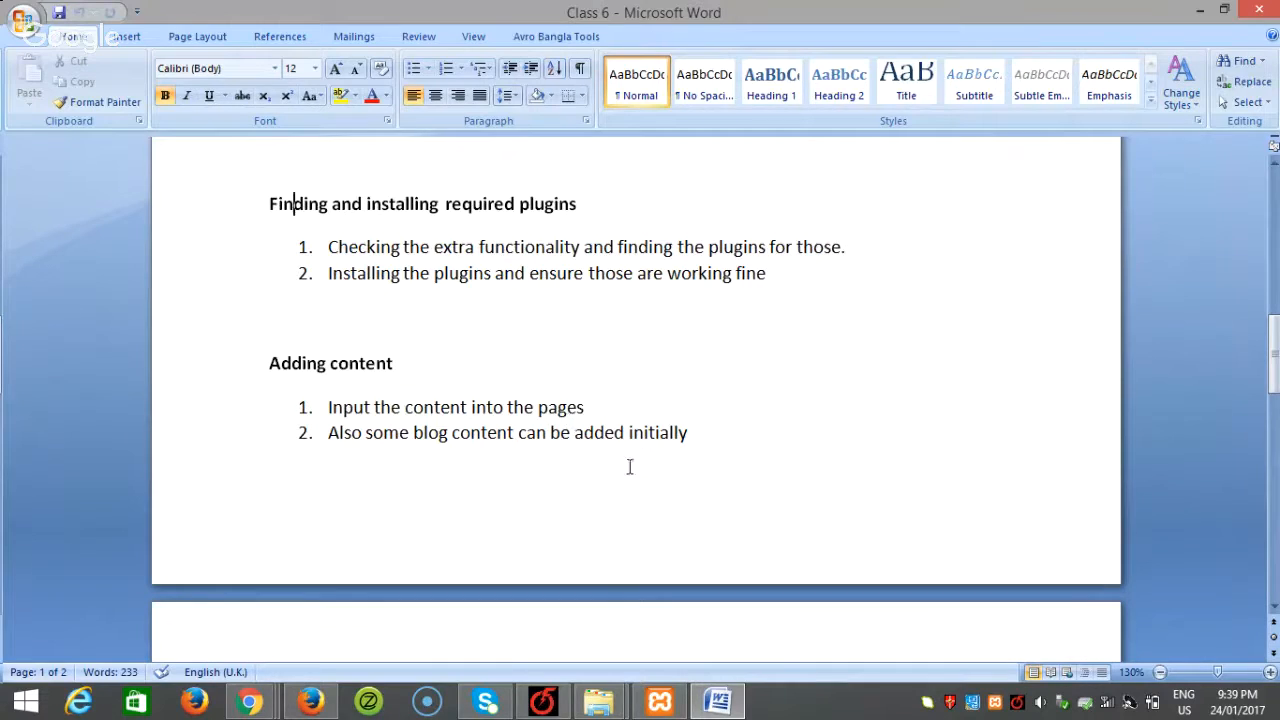
scroll(632, 480, "down", 4)
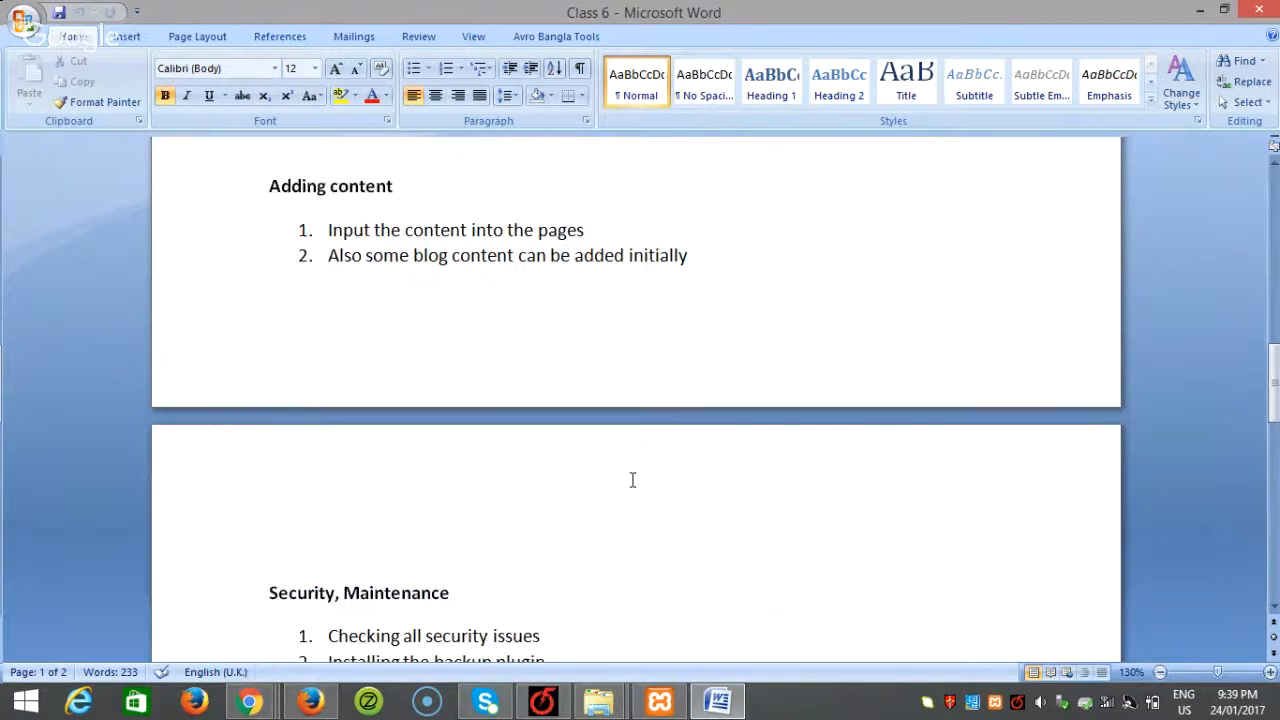
scroll(632, 480, "down", 5)
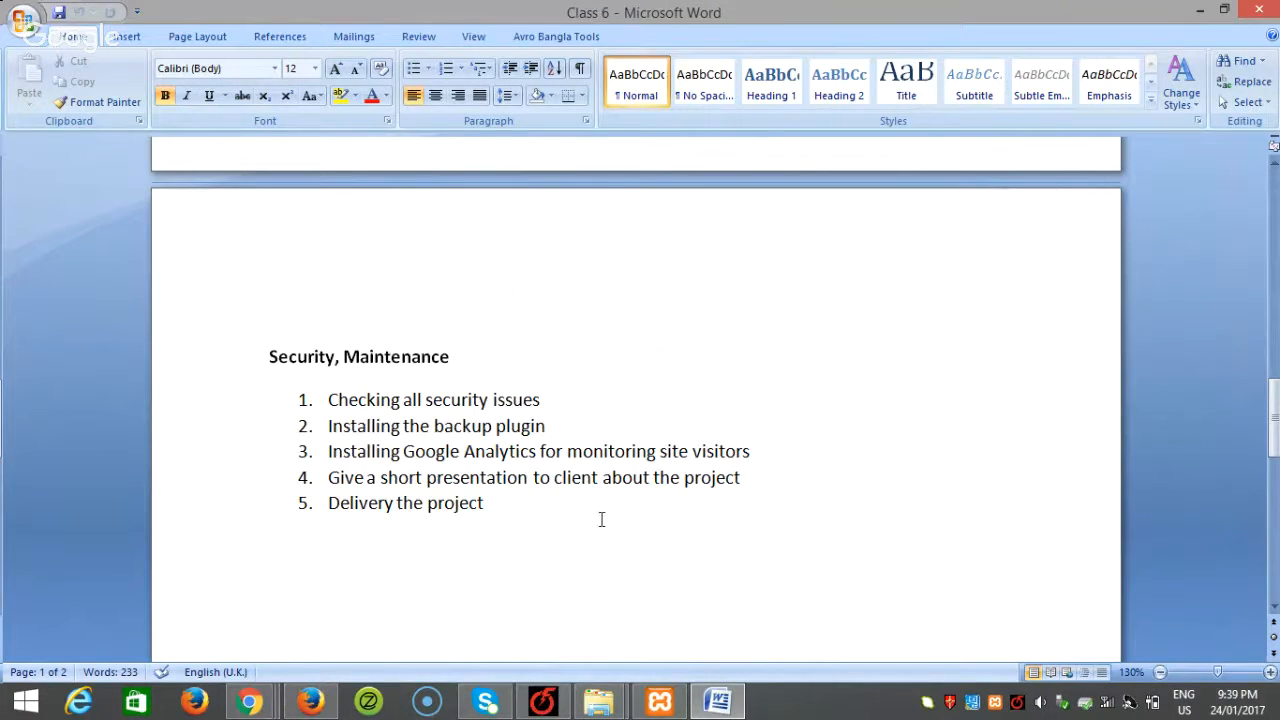
Step: Go from blancer to Class 6 > project requirements and open the content document
mouse_move(599, 701)
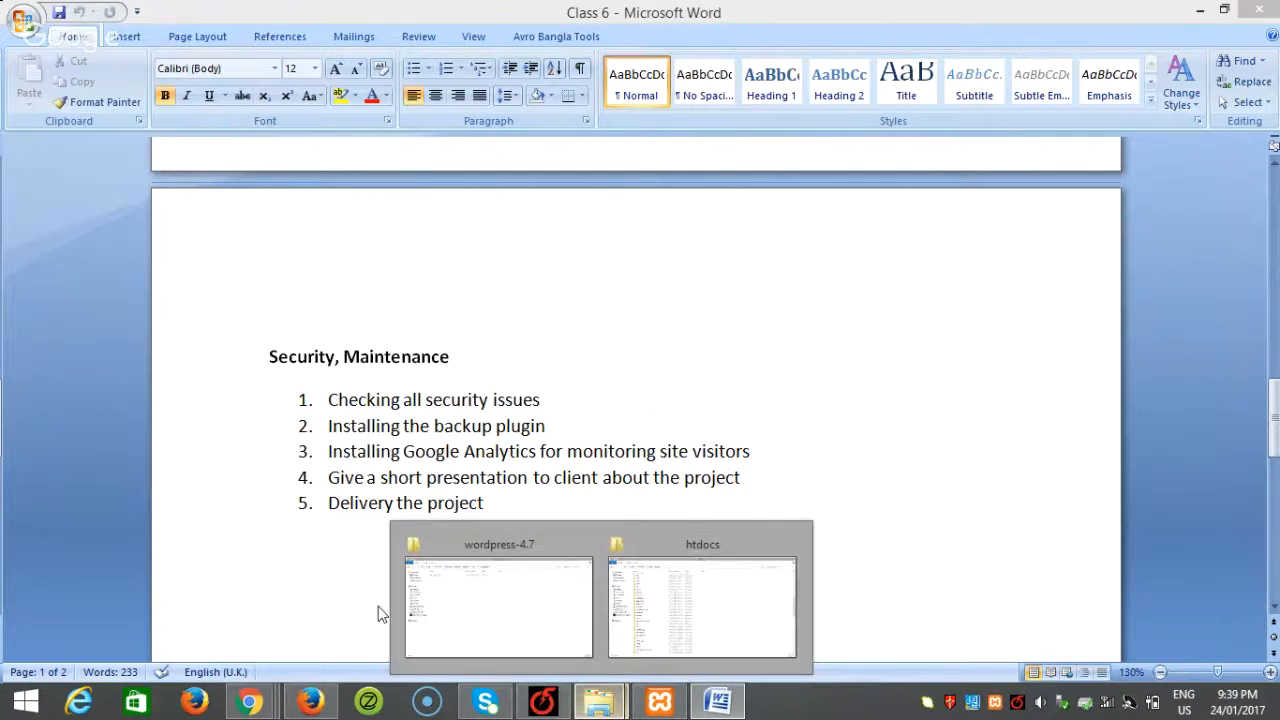
left_click(454, 608)
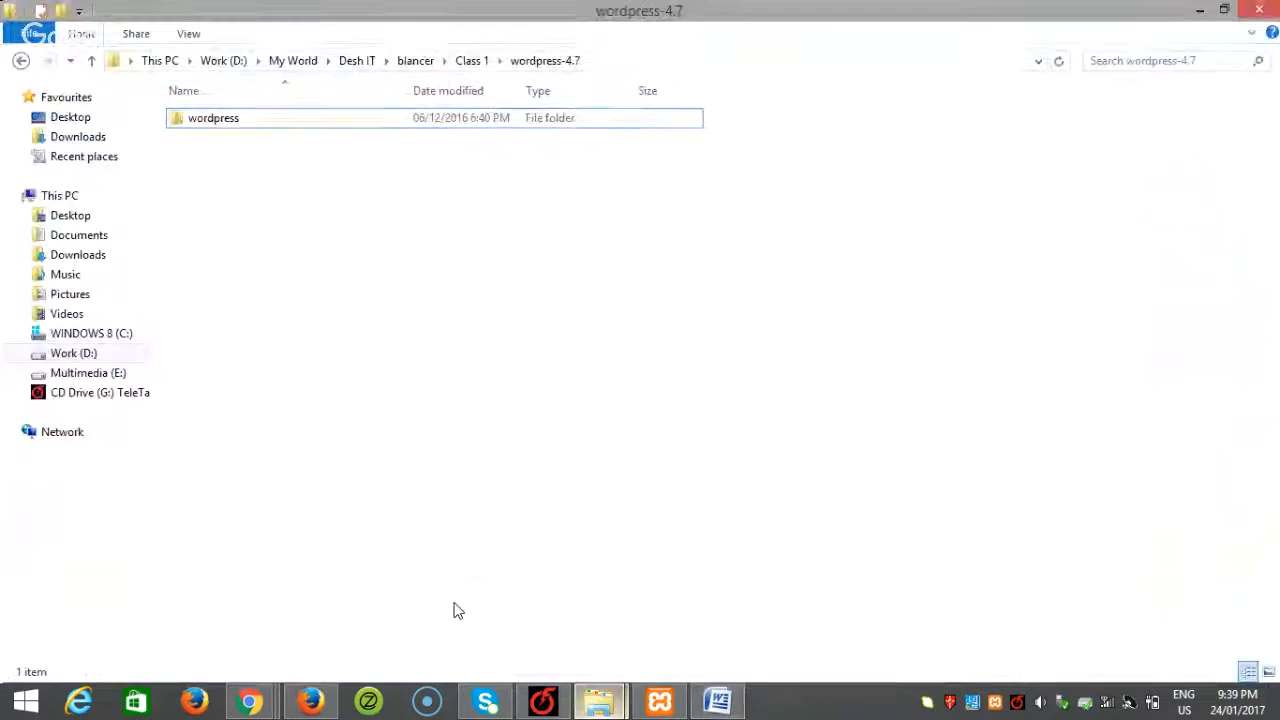
left_click(416, 61)
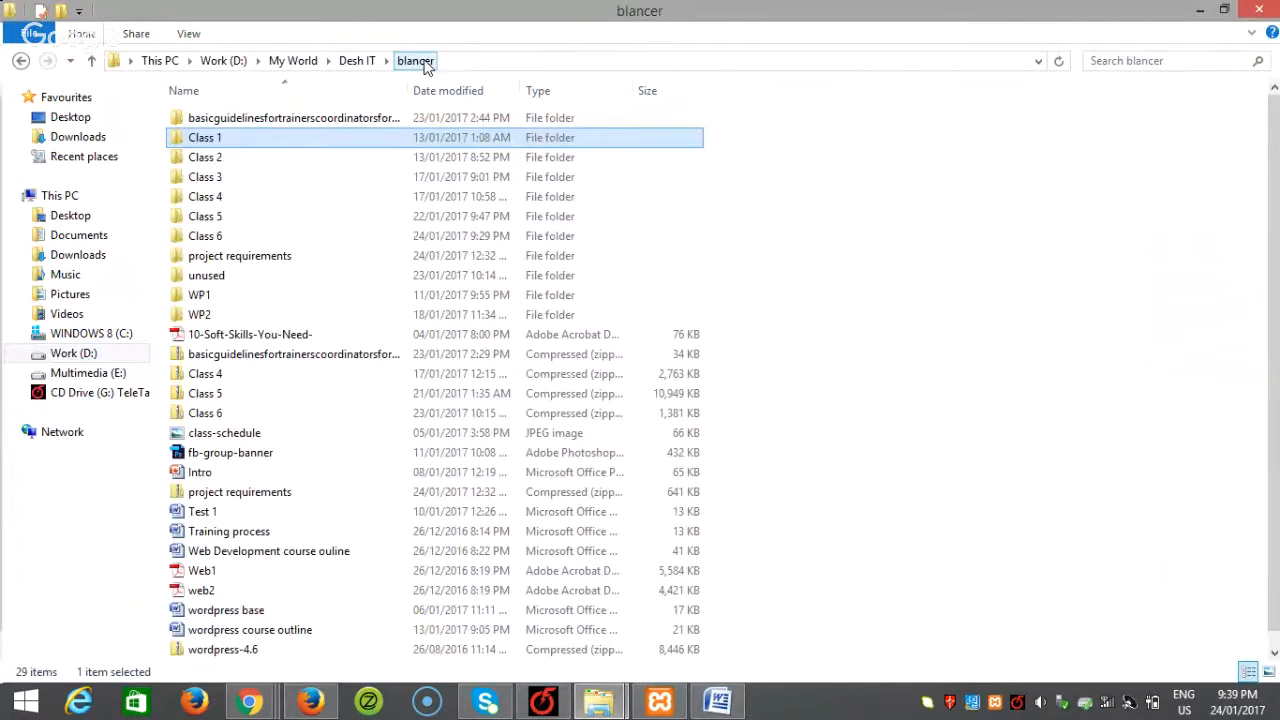
double_click(215, 237)
double_click(240, 118)
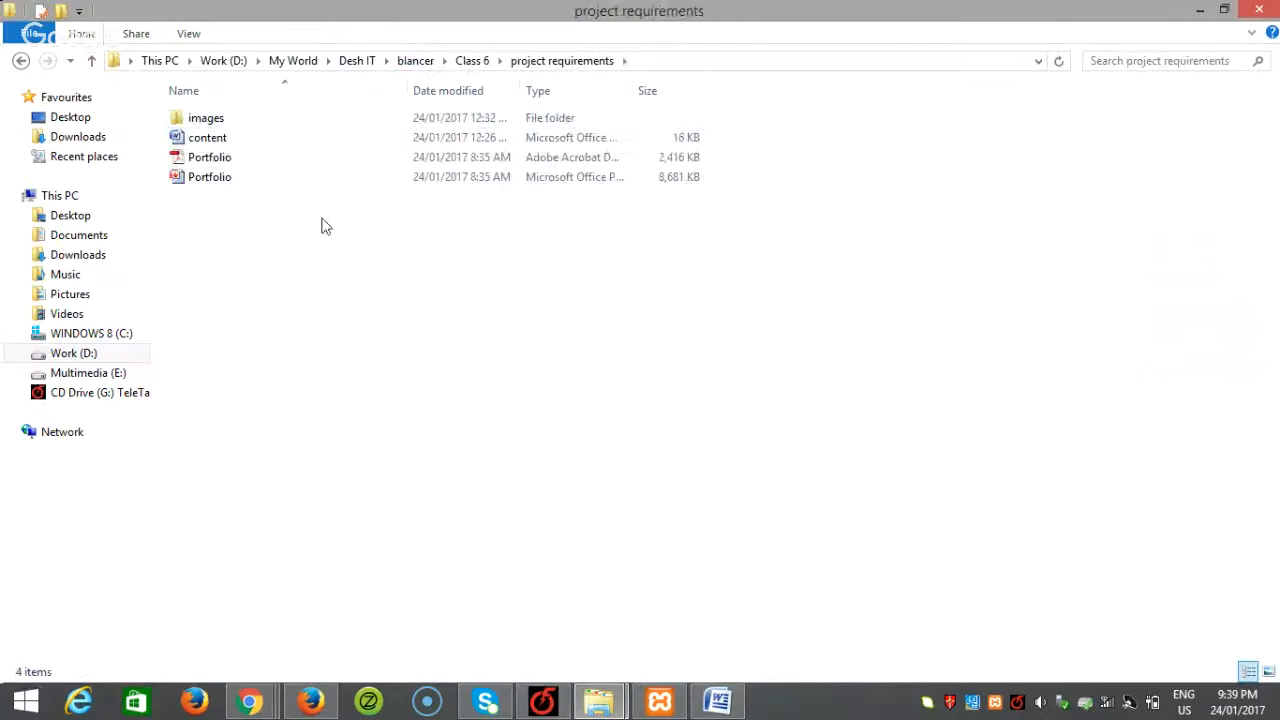
left_click(224, 141)
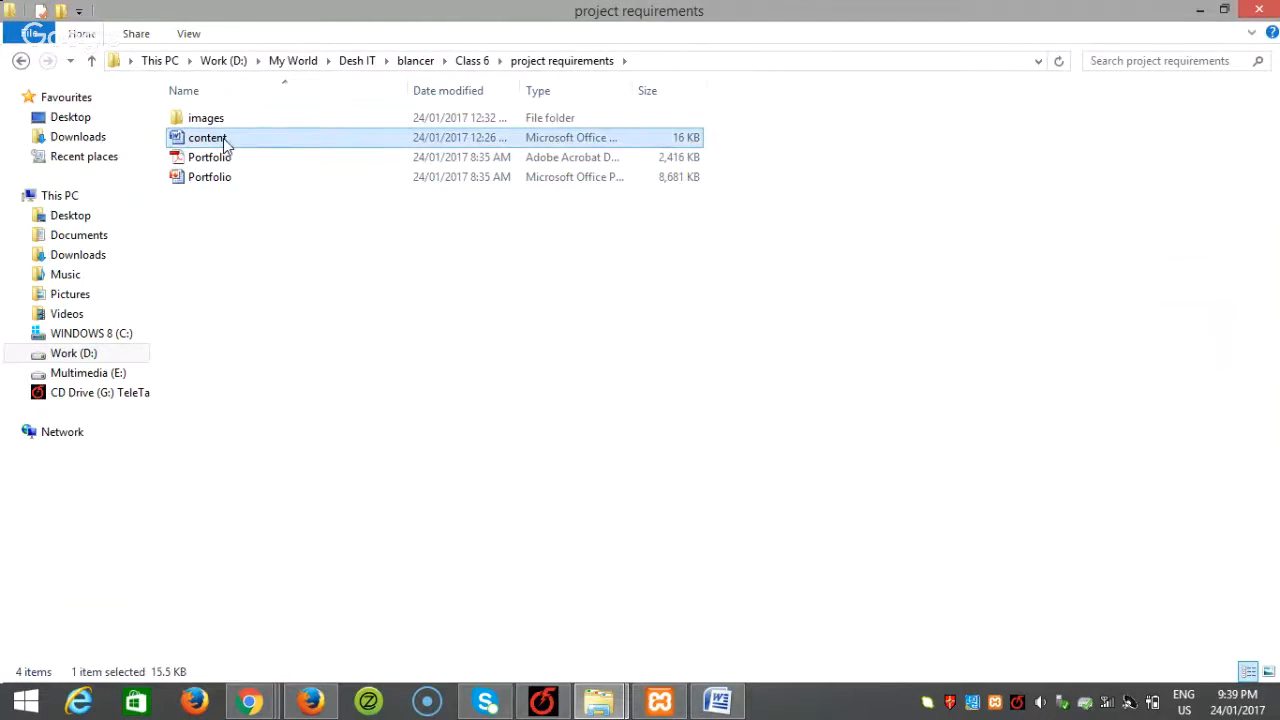
double_click(224, 141)
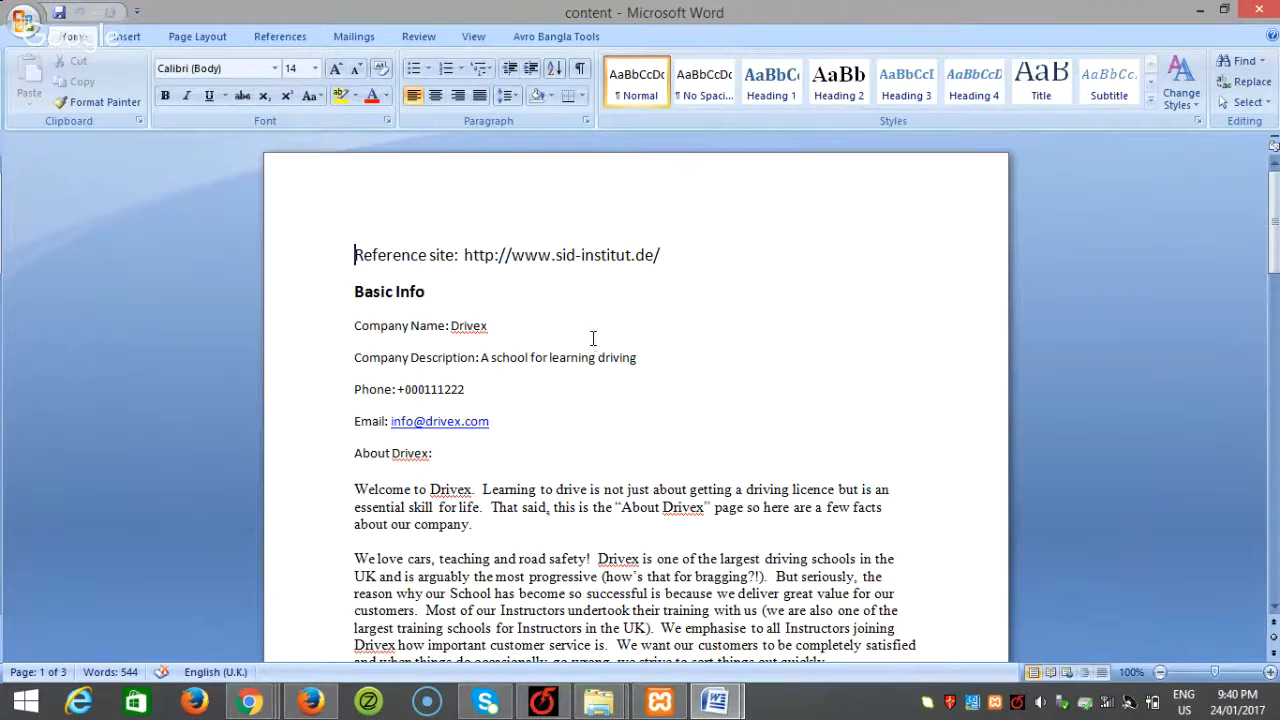
scroll(600, 341, "down", 2)
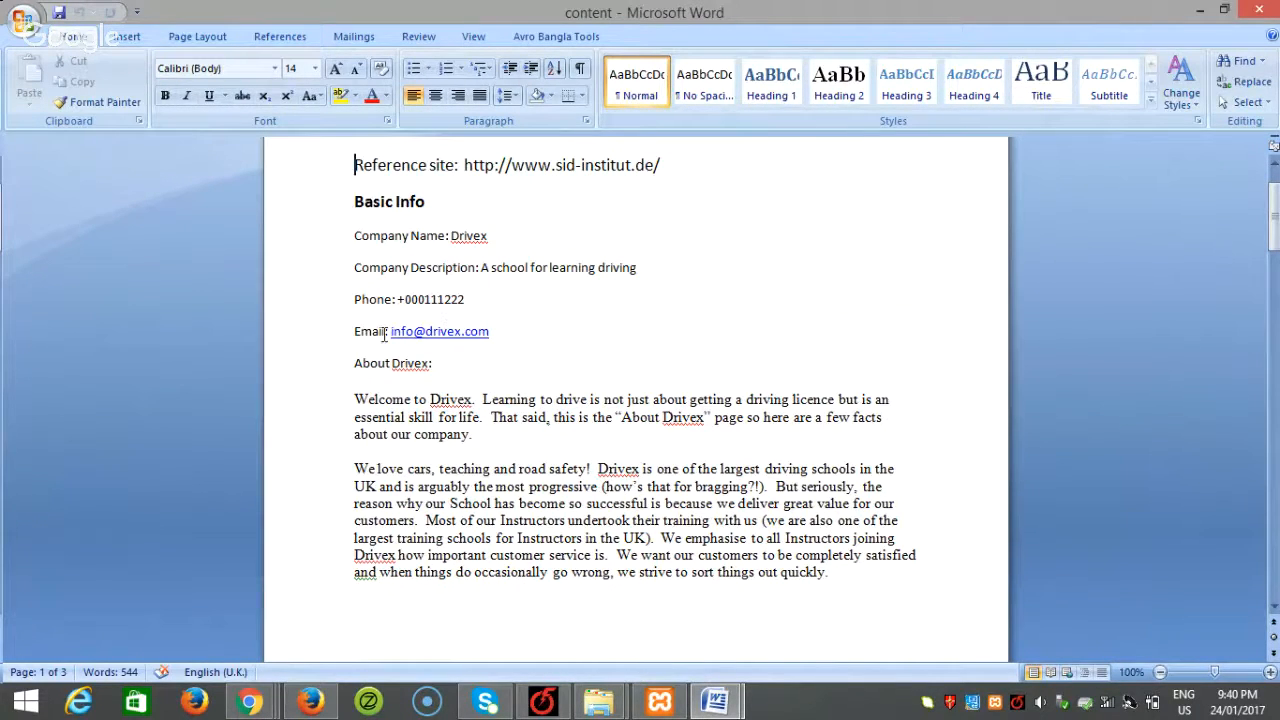
scroll(455, 382, "down", 1)
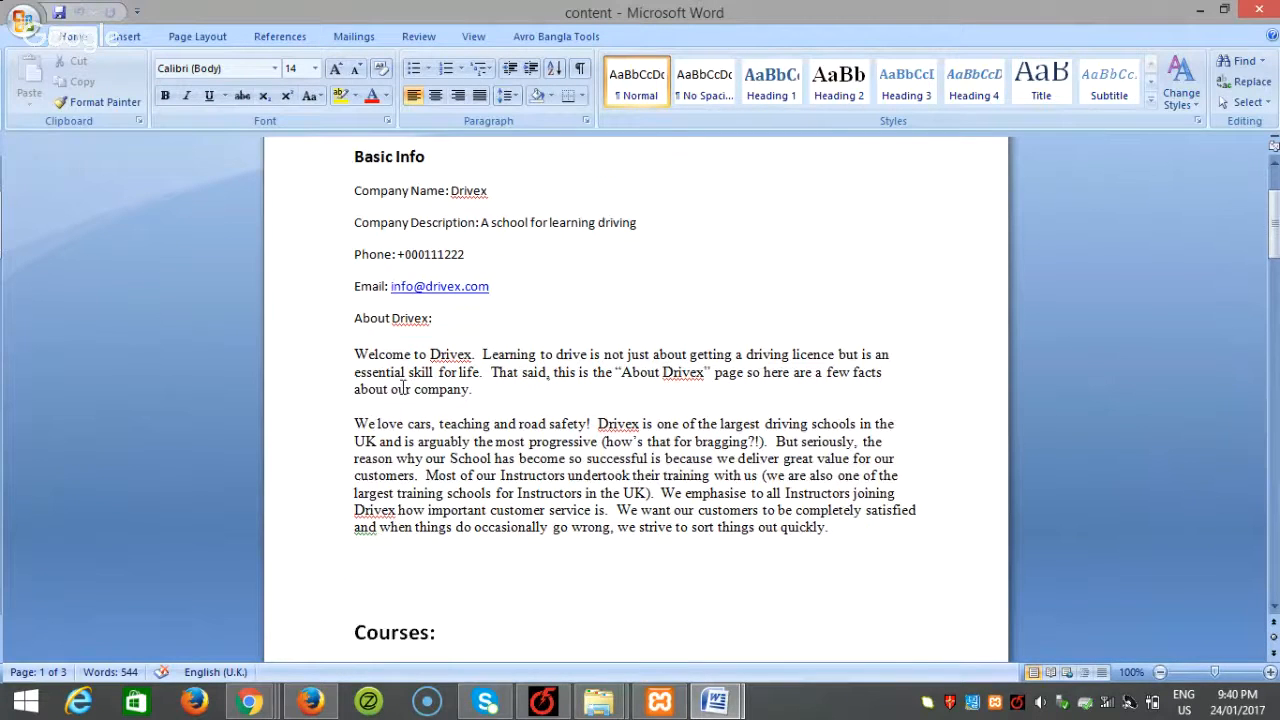
scroll(403, 388, "down", 1)
left_click_drag(877, 503, 354, 309)
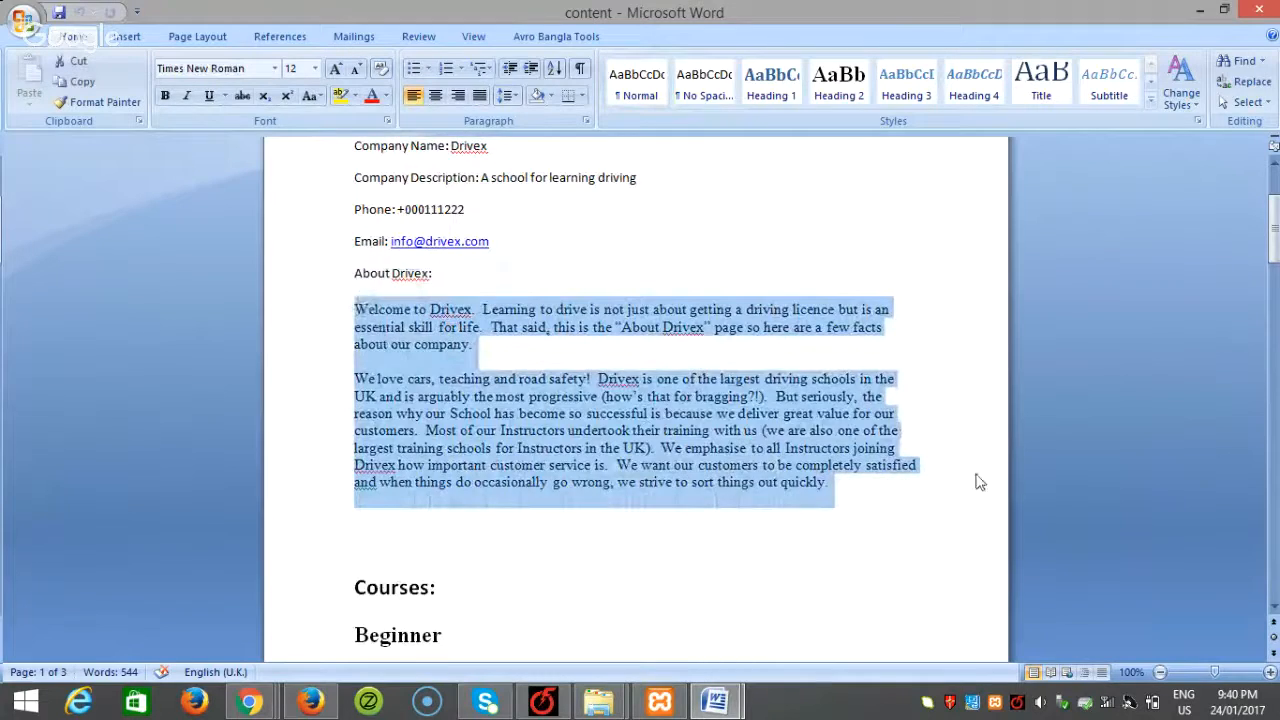
scroll(900, 478, "down", 6)
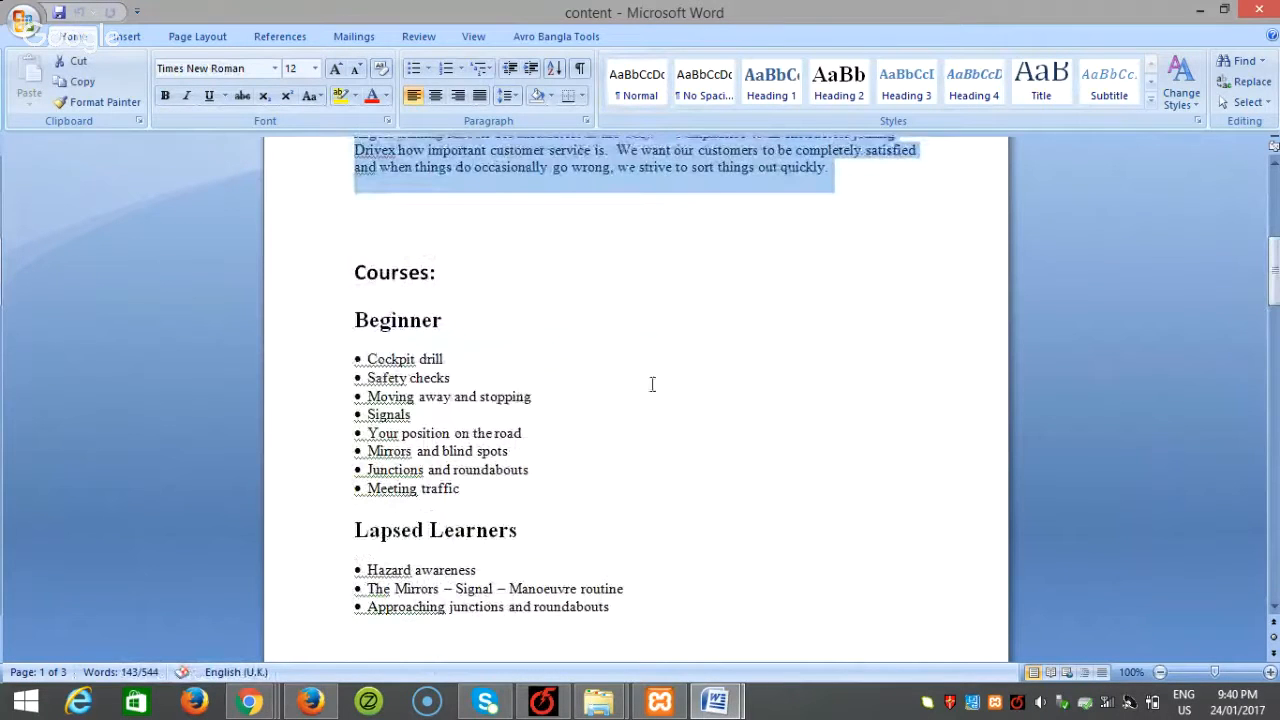
left_click_drag(354, 319, 476, 548)
left_click(471, 508)
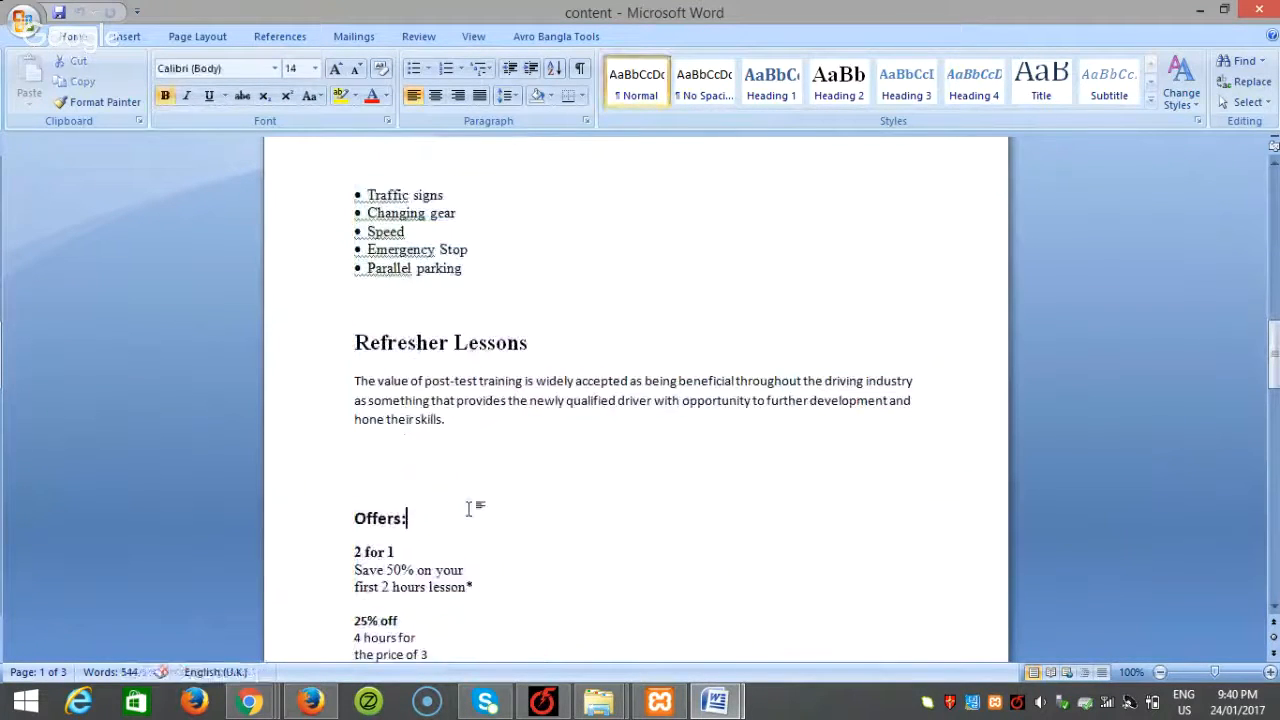
scroll(484, 503, "down", 3)
left_click_drag(784, 588, 330, 417)
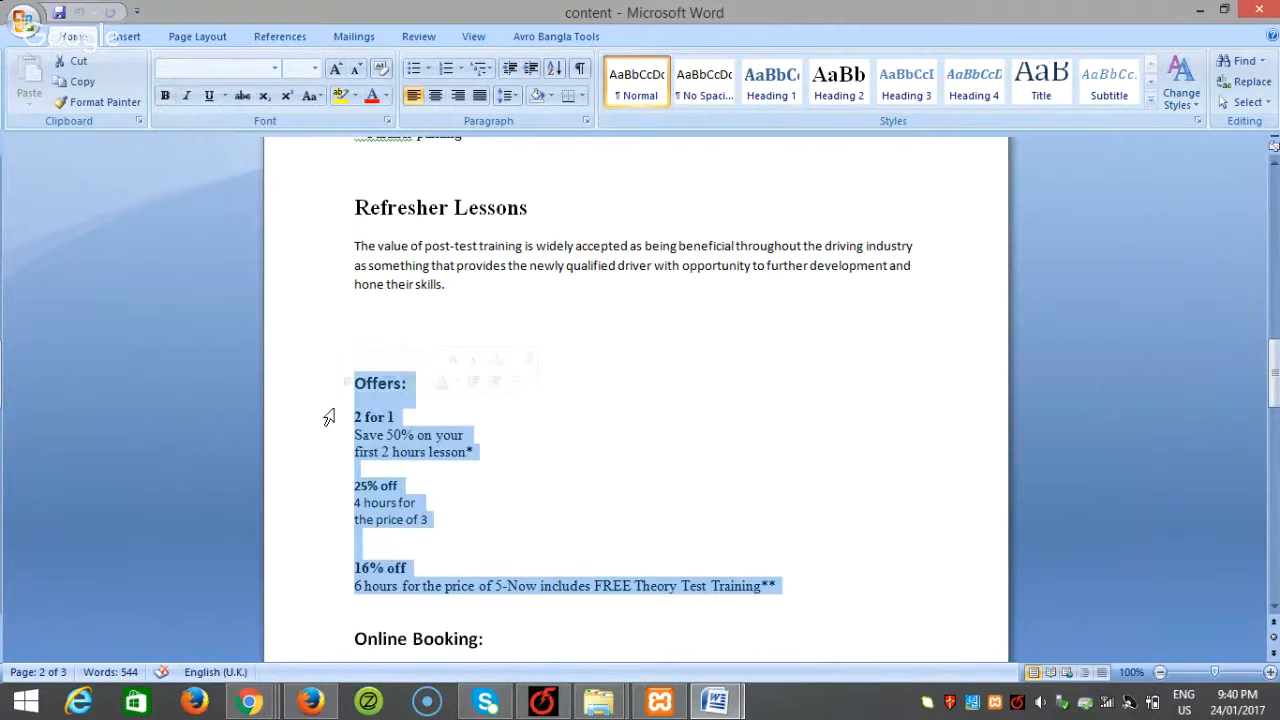
left_click(826, 590)
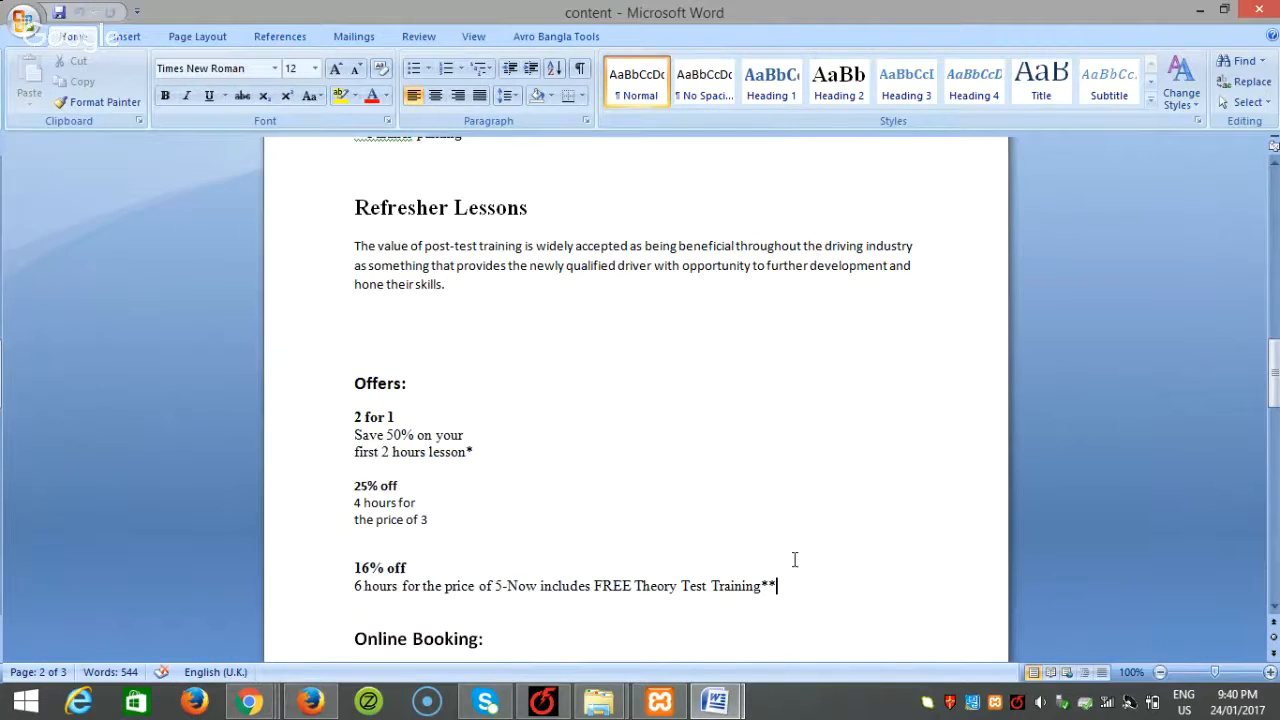
scroll(795, 559, "down", 3)
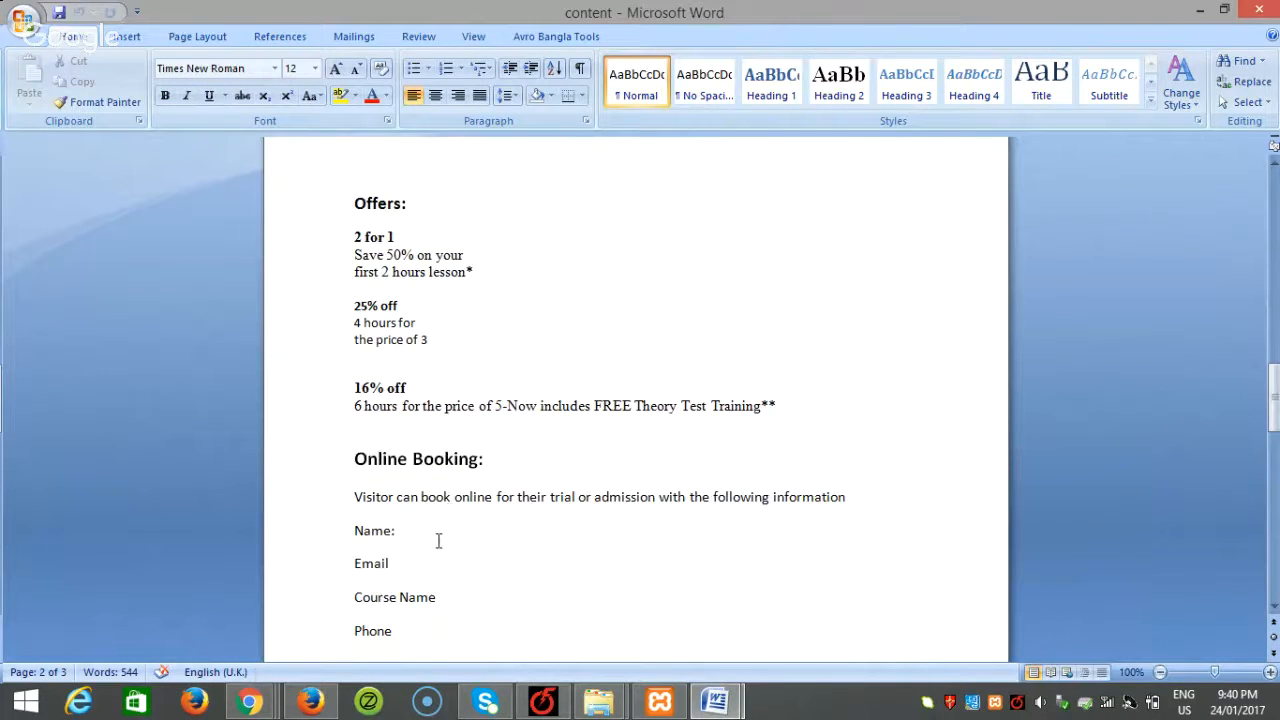
scroll(438, 541, "down", 2)
left_click_drag(393, 541, 339, 454)
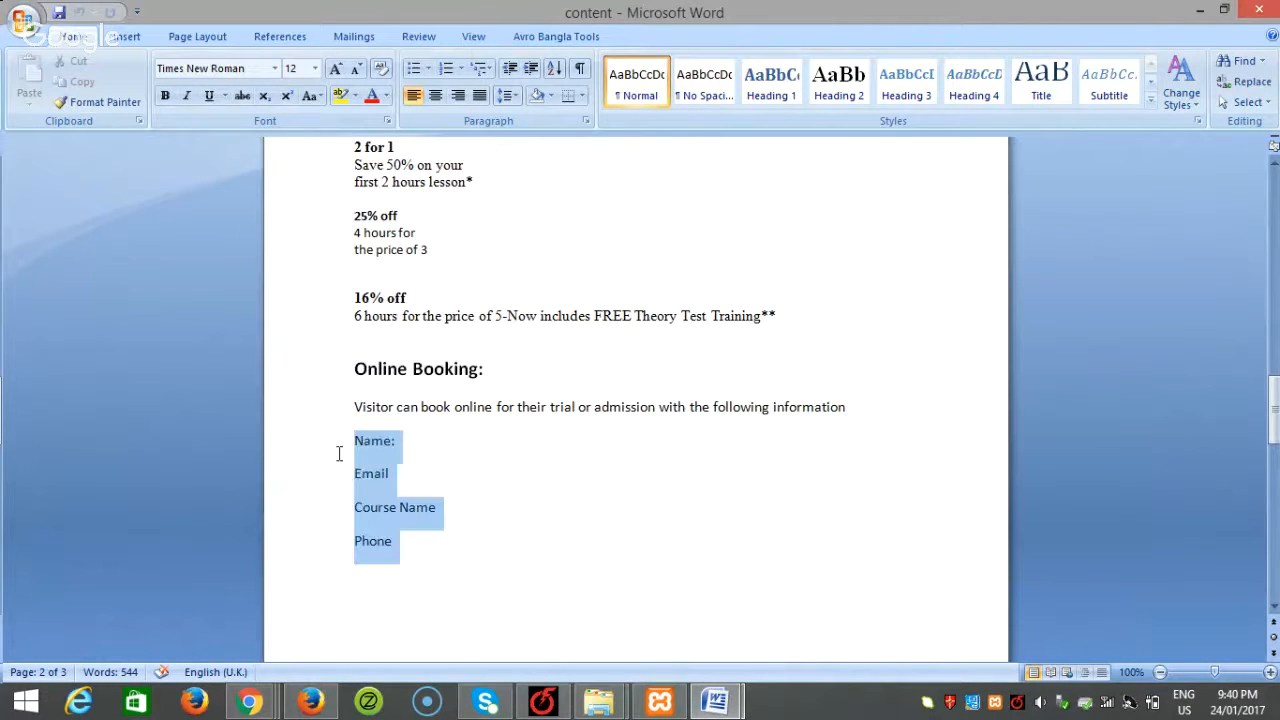
scroll(449, 531, "down", 6)
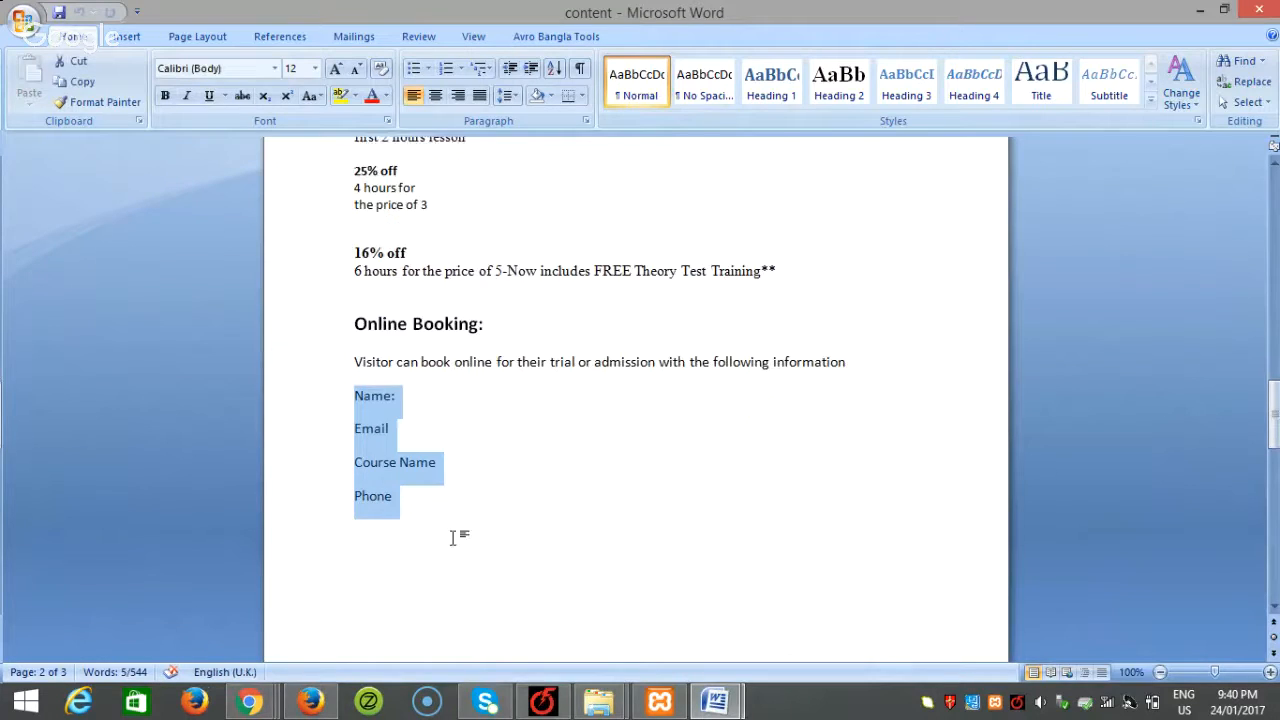
scroll(530, 515, "down", 3)
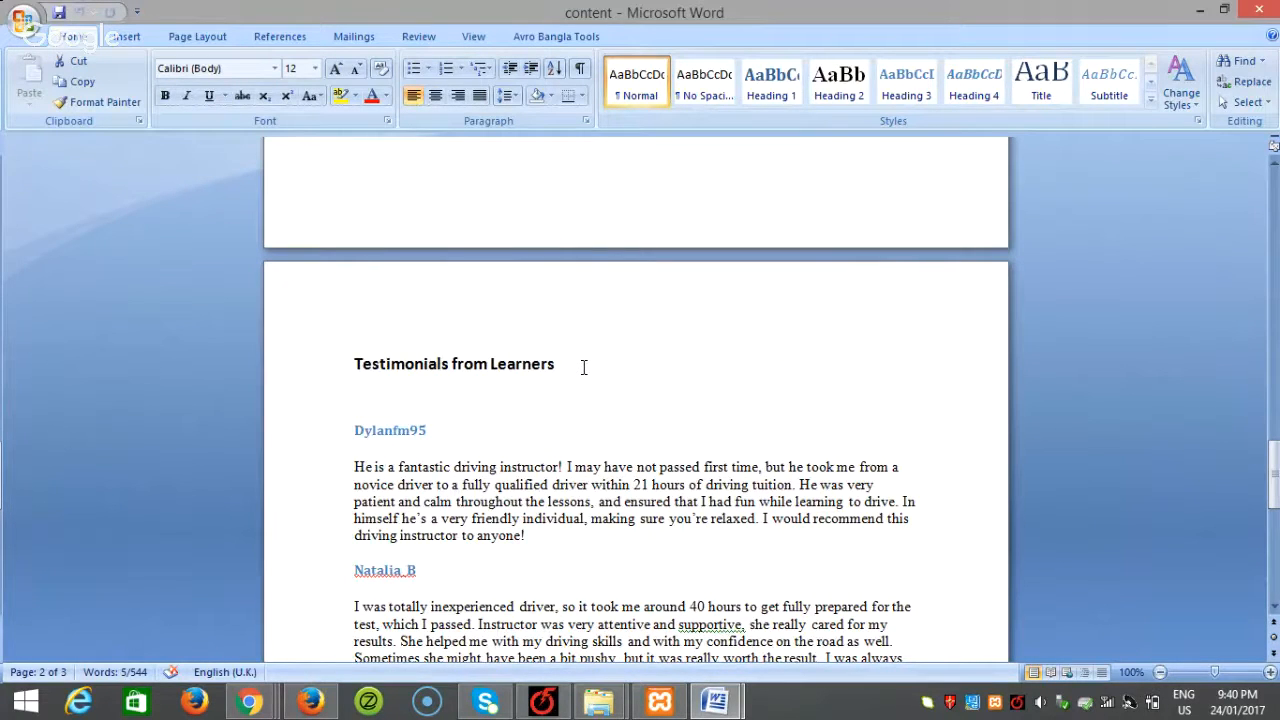
scroll(587, 374, "down", 1)
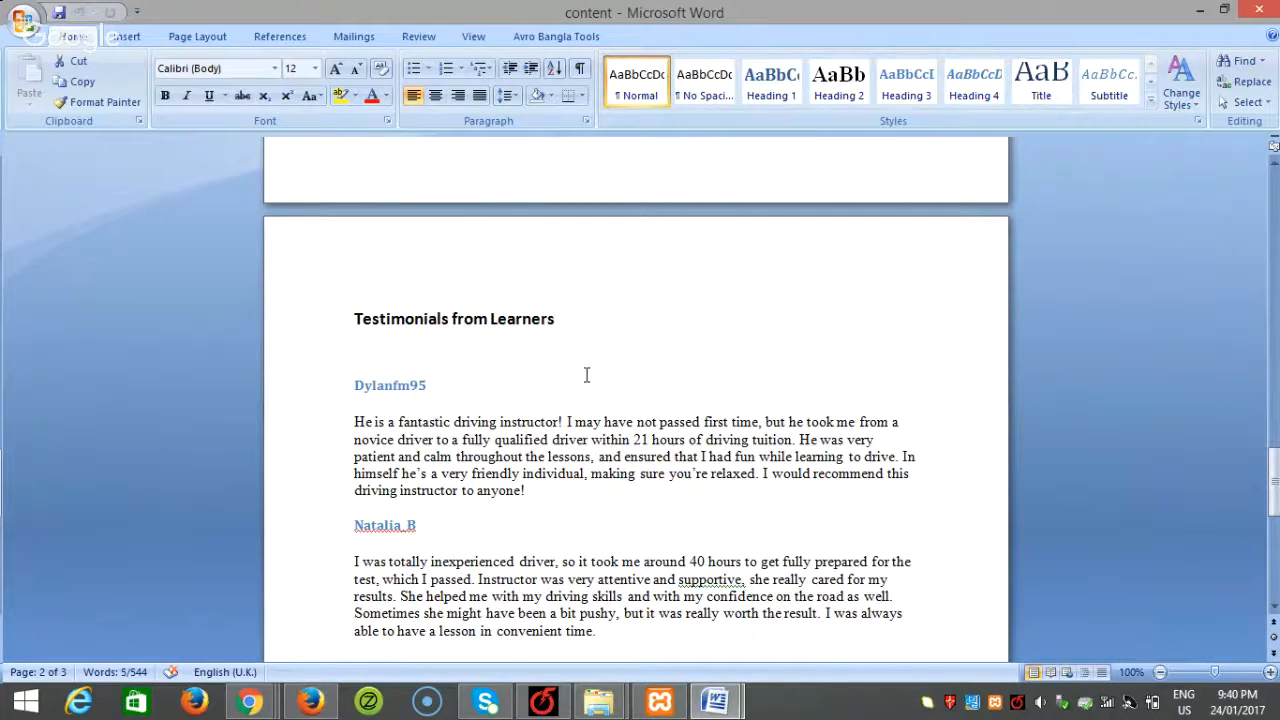
scroll(587, 375, "down", 1)
left_click_drag(528, 446, 354, 377)
scroll(783, 435, "down", 8)
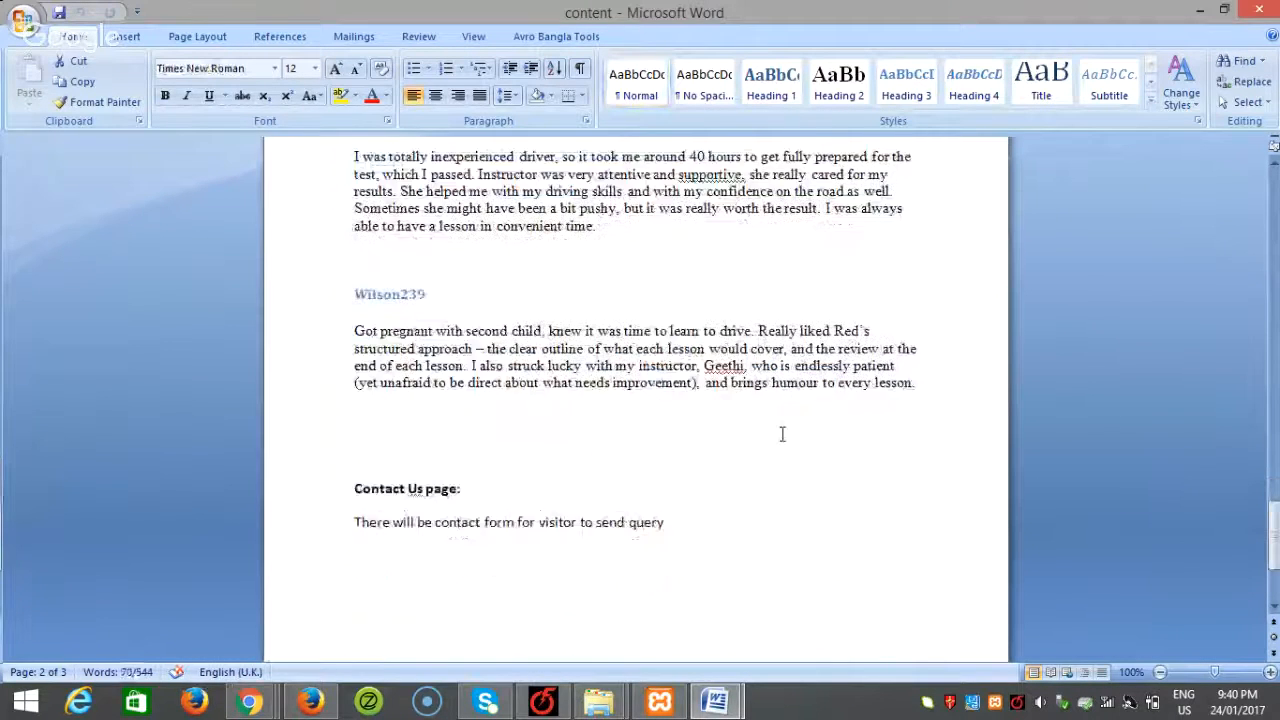
scroll(783, 434, "down", 4)
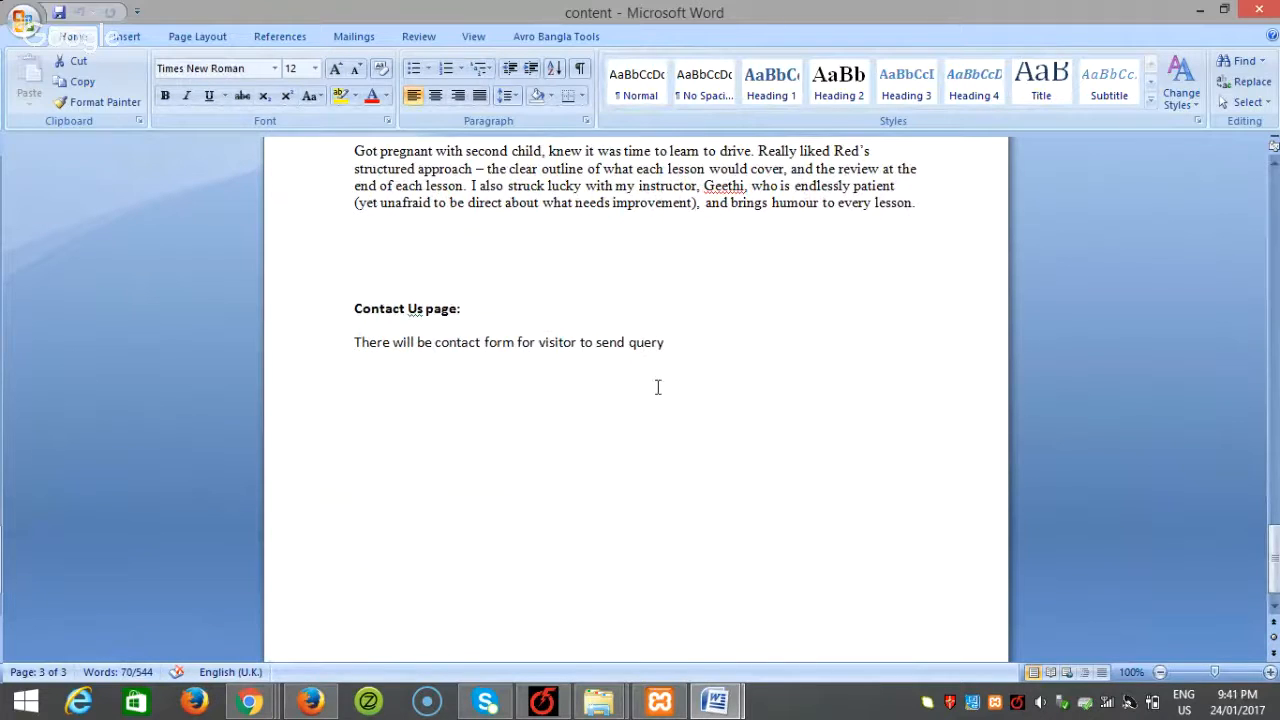
scroll(710, 402, "down", 1)
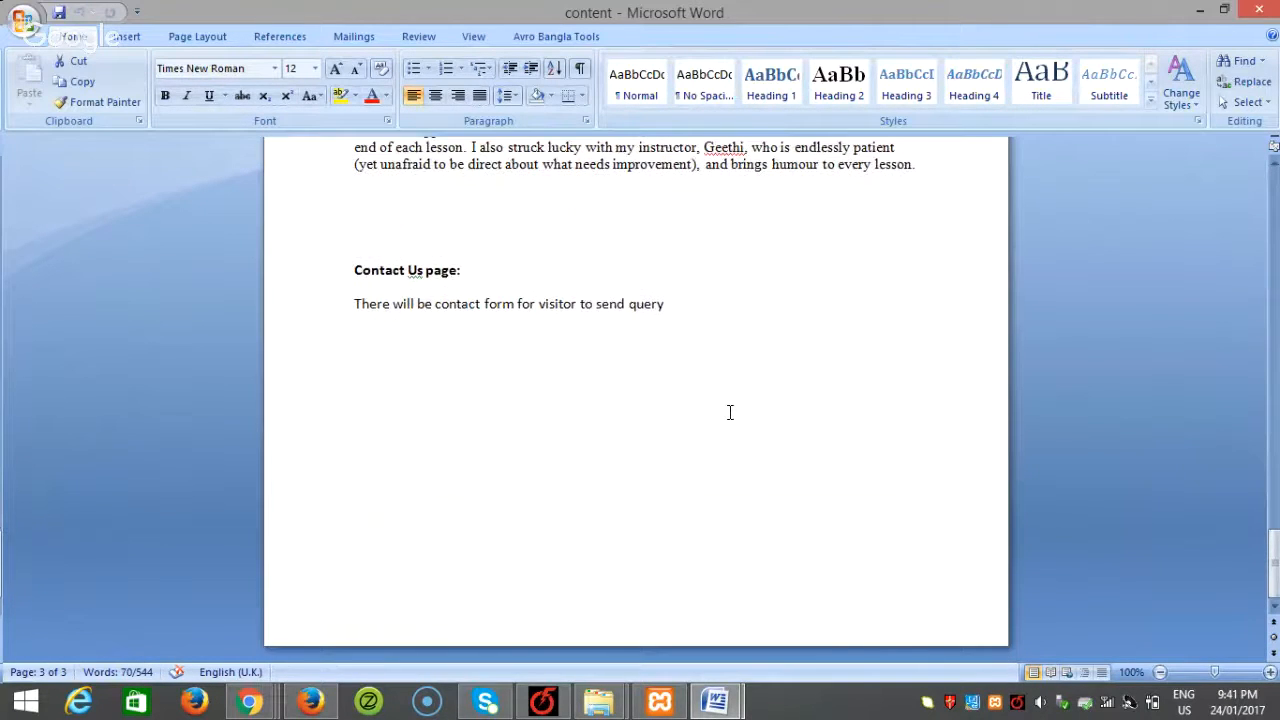
scroll(729, 410, "up", 4)
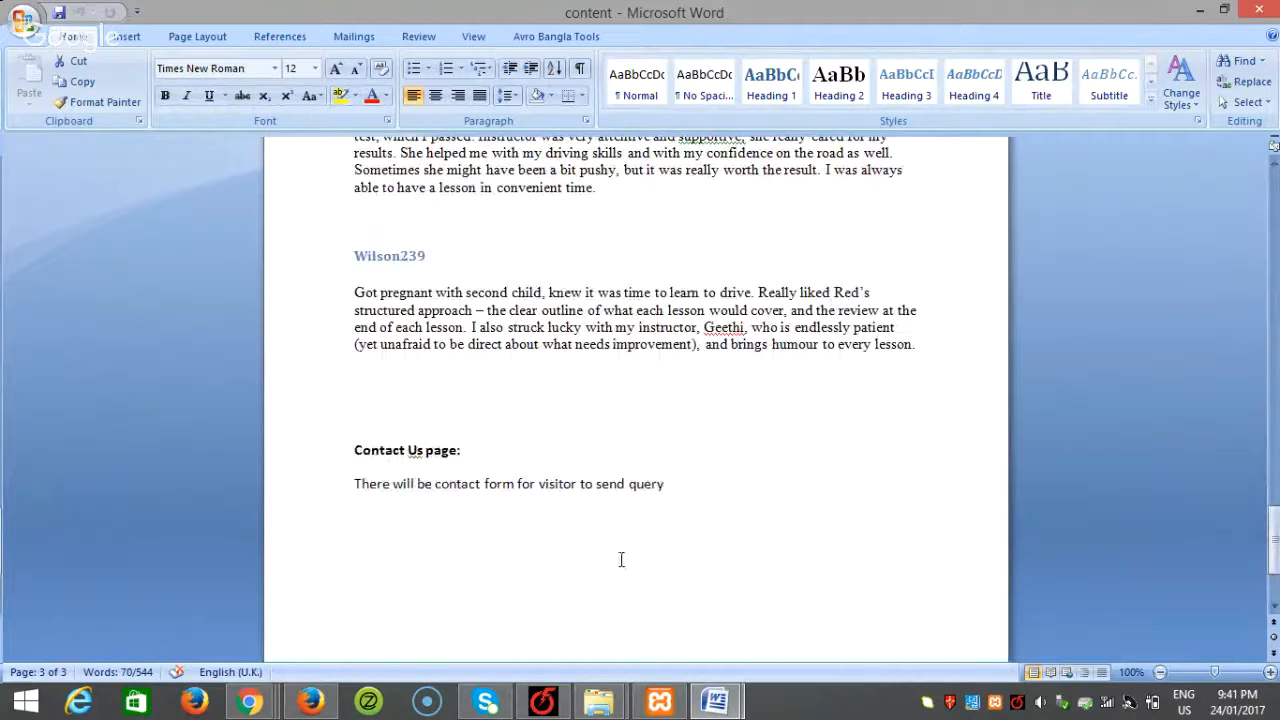
mouse_move(600, 705)
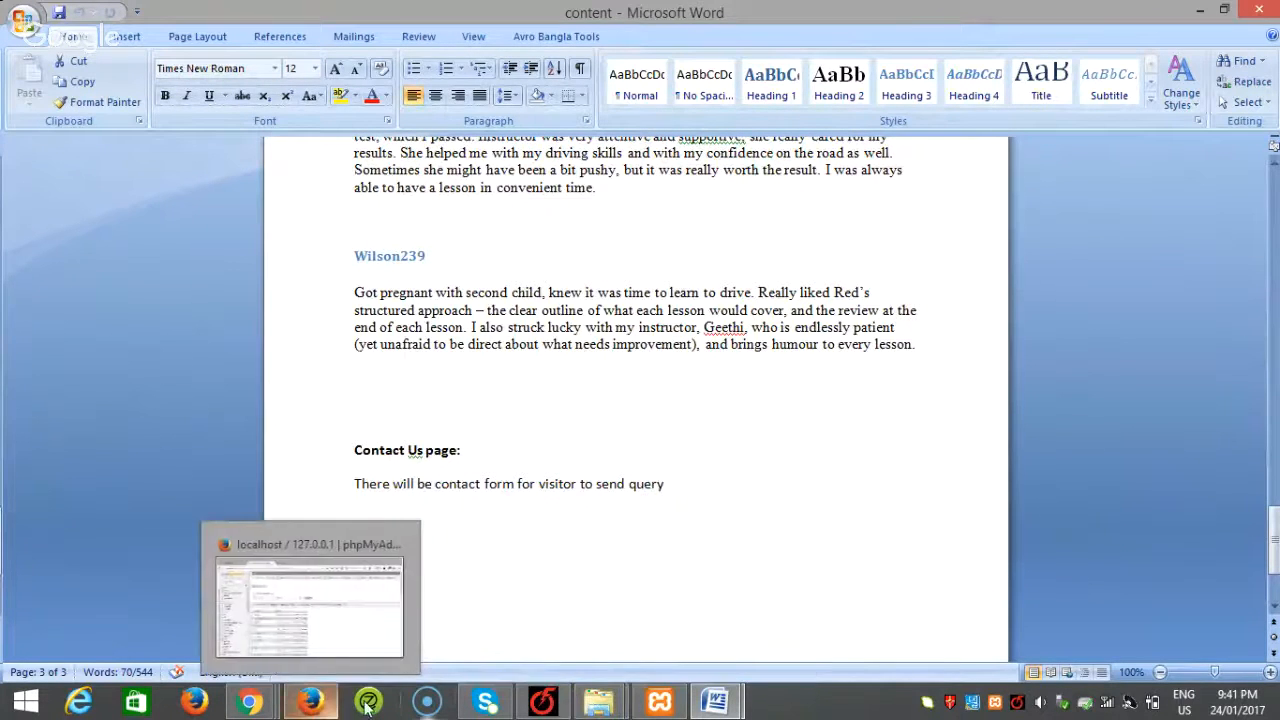
Step: Rename the wordpress folder in blancer to drivex
left_click(520, 623)
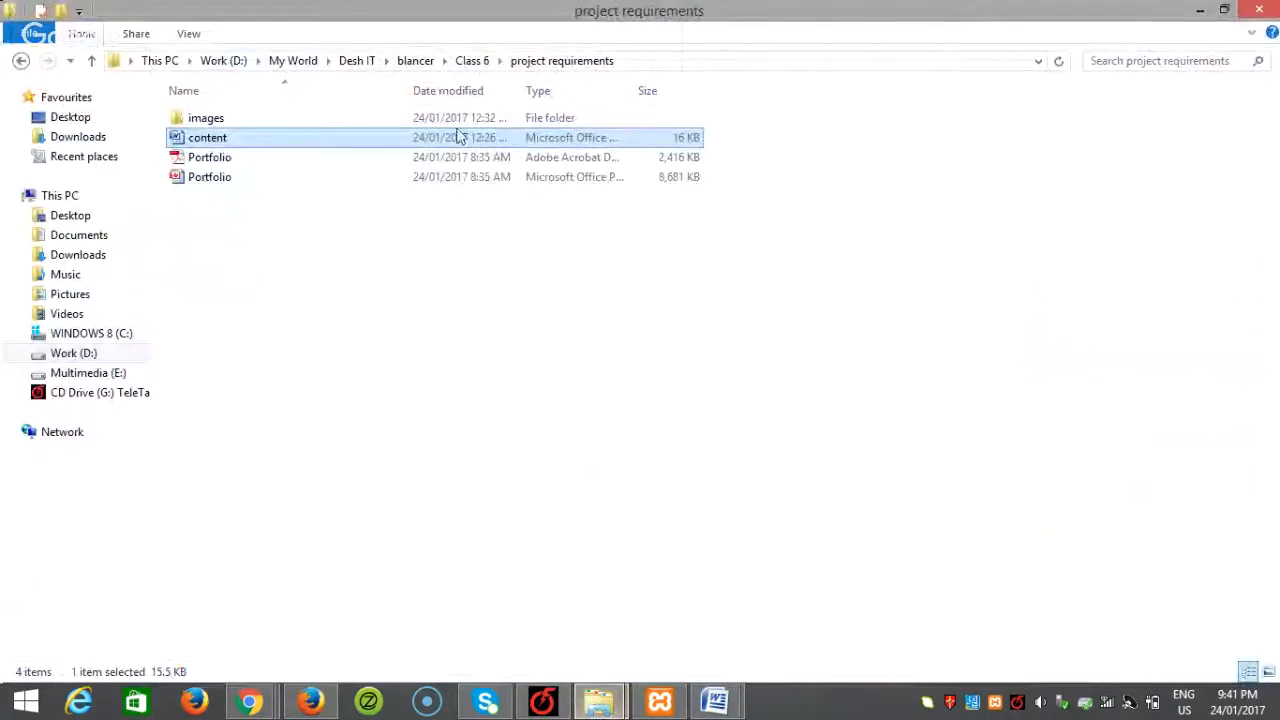
mouse_move(604, 712)
left_click(534, 625)
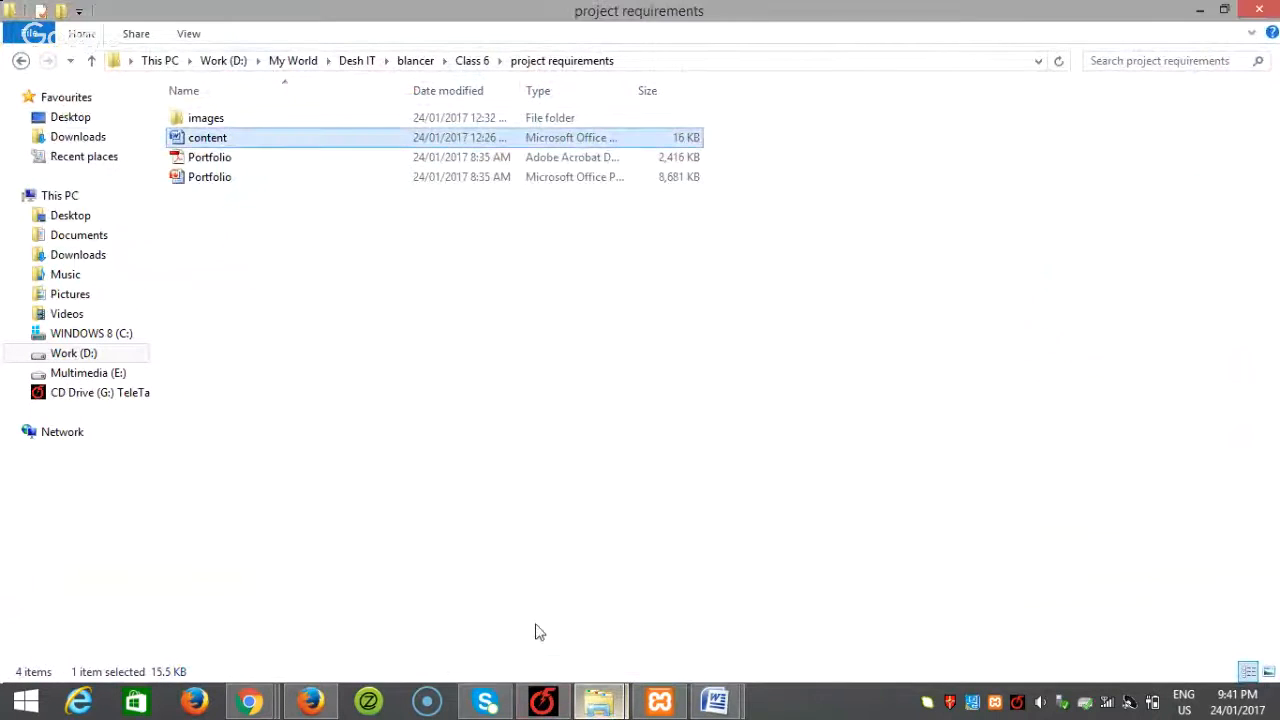
left_click(428, 62)
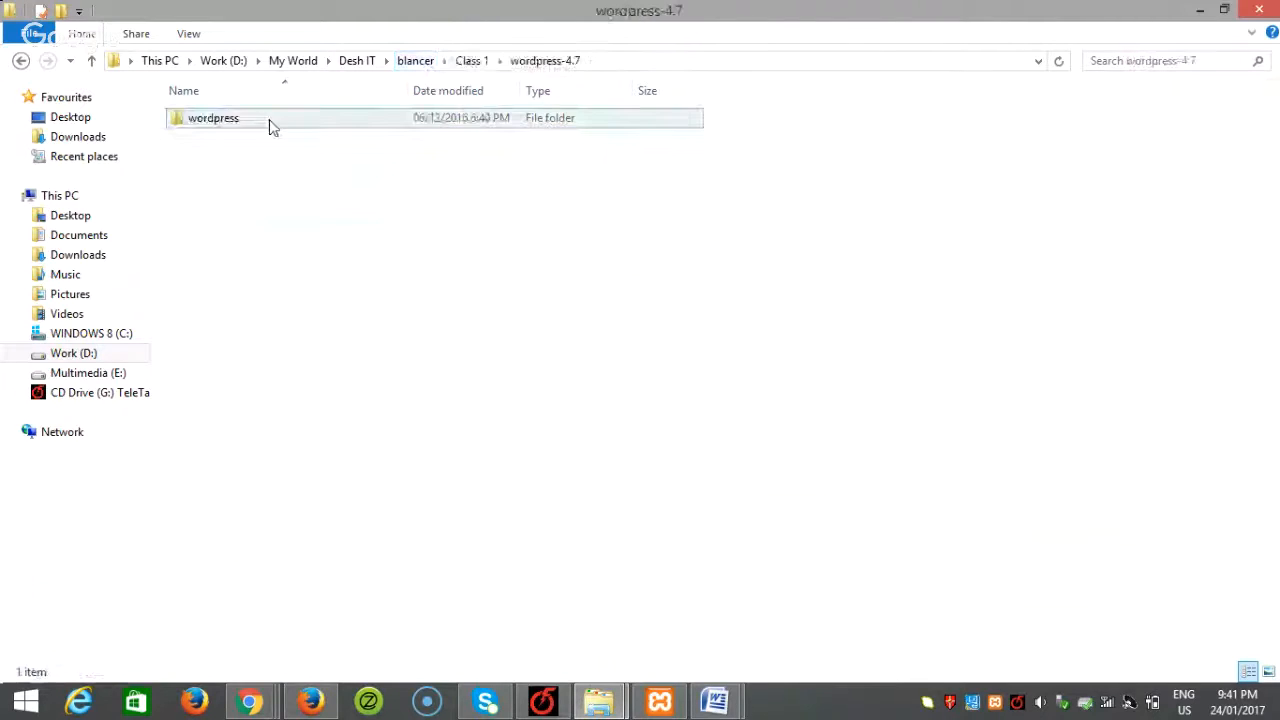
left_click(203, 121)
right_click(203, 121)
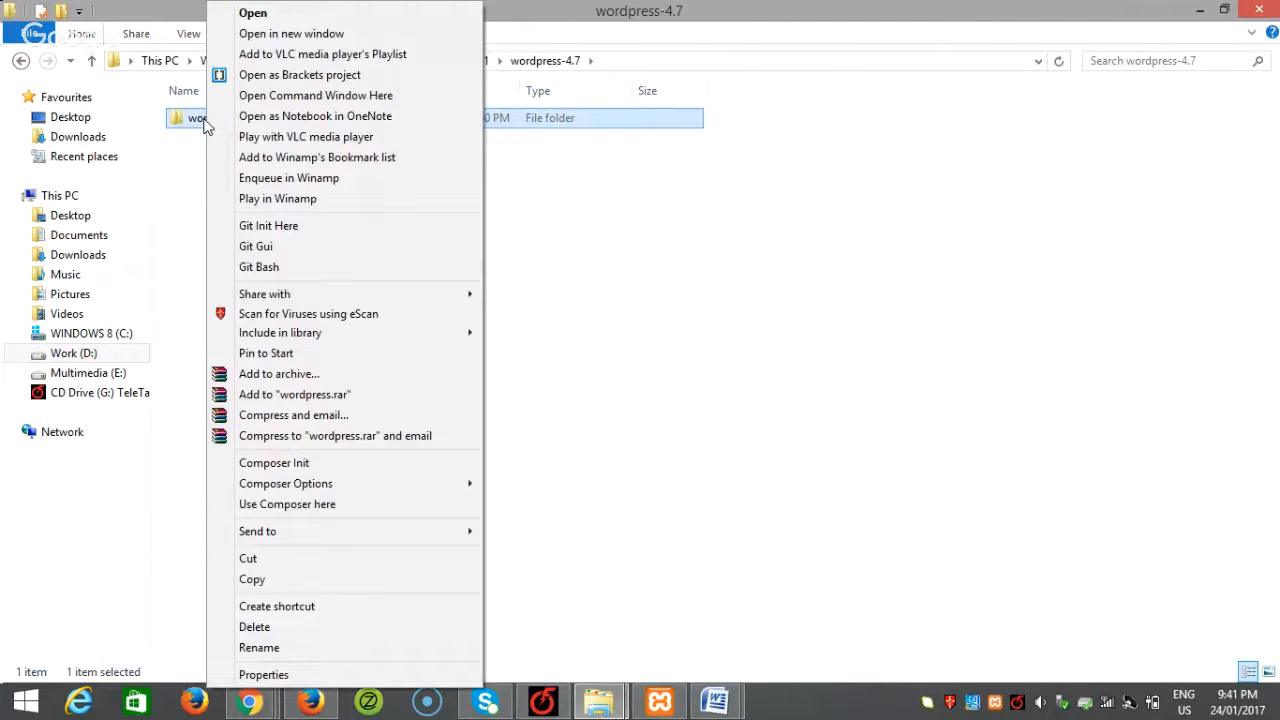
left_click(283, 649)
type("drivex")
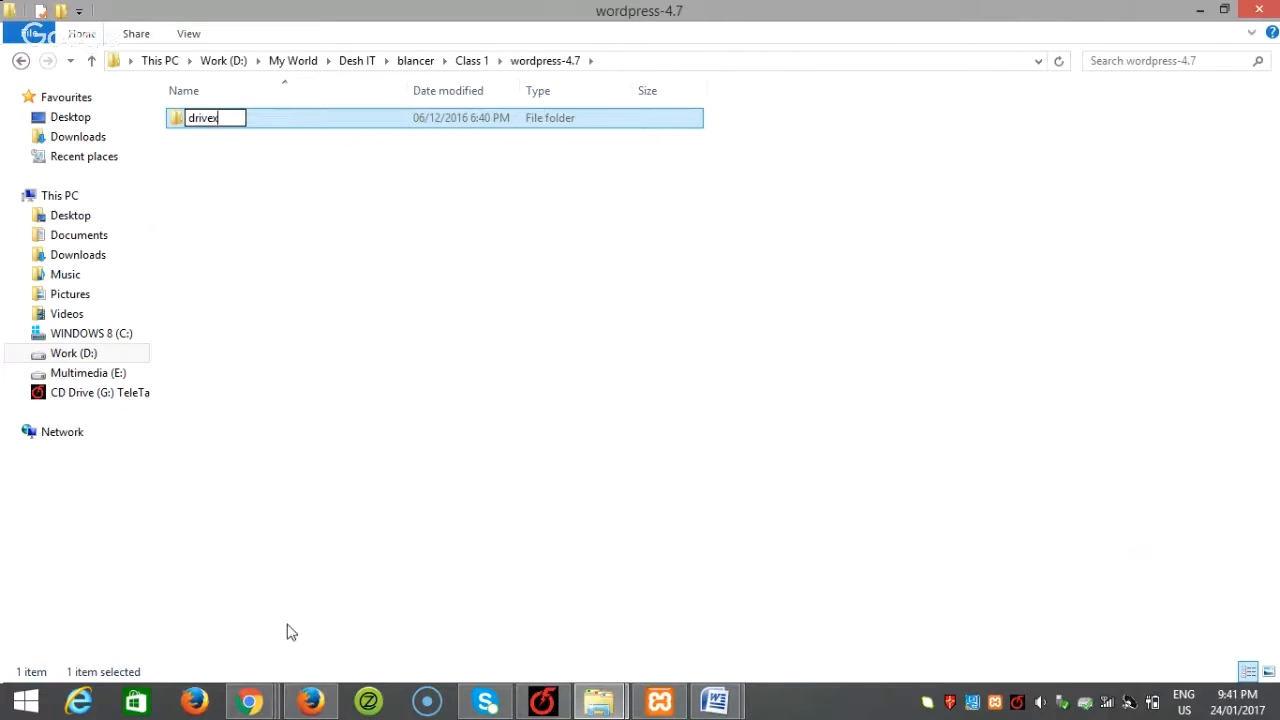
left_click(363, 457)
Step: Paste the drivex folder into the htdocs folder
left_click(211, 125)
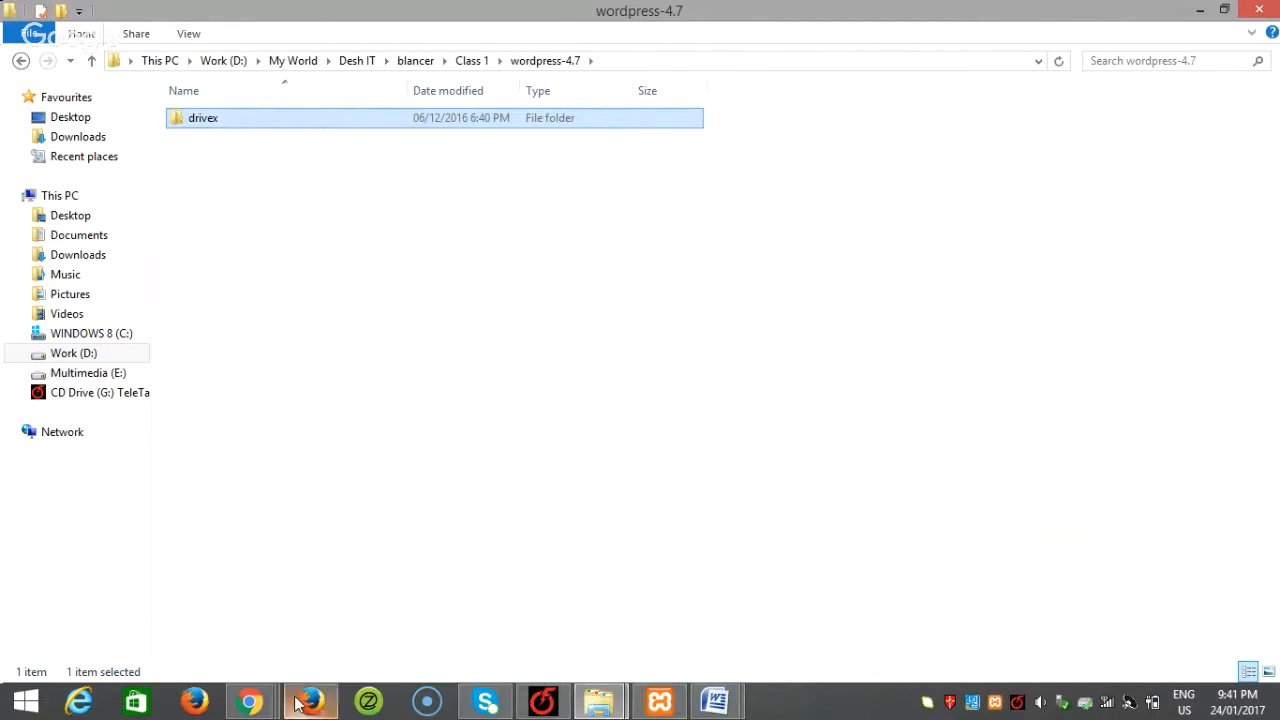
mouse_move(599, 700)
left_click(716, 626)
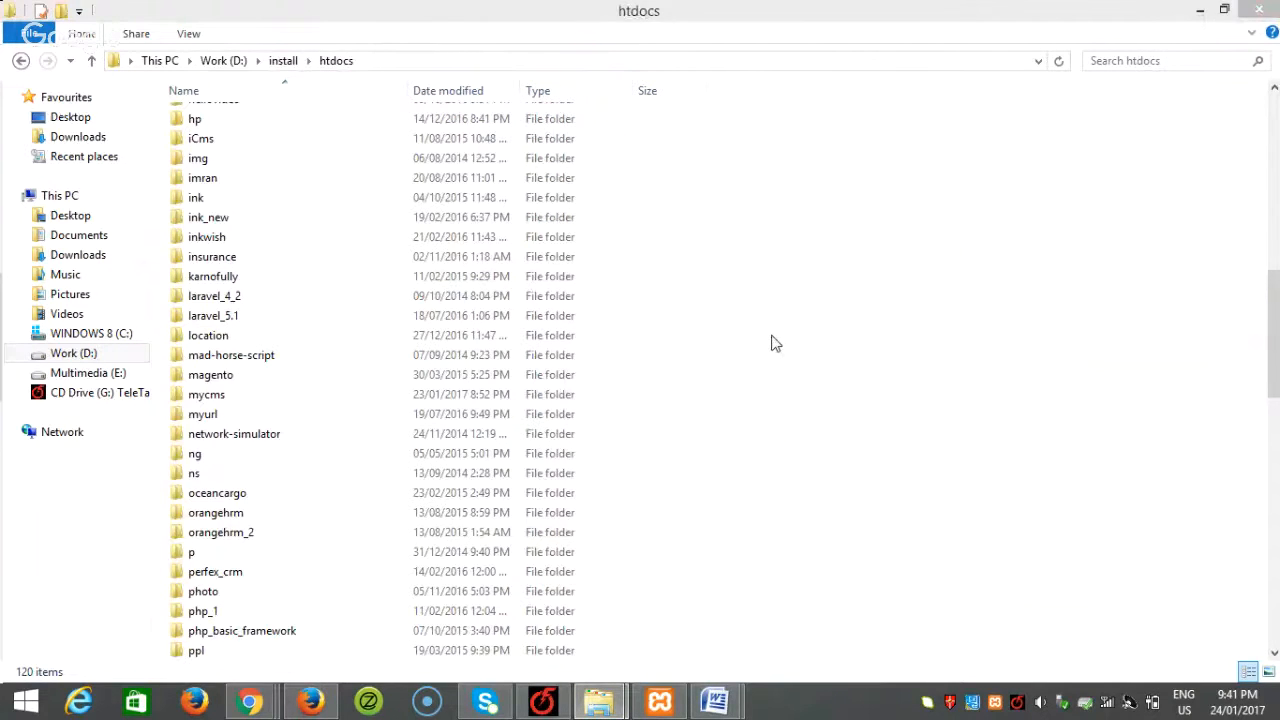
key("ctrl+v")
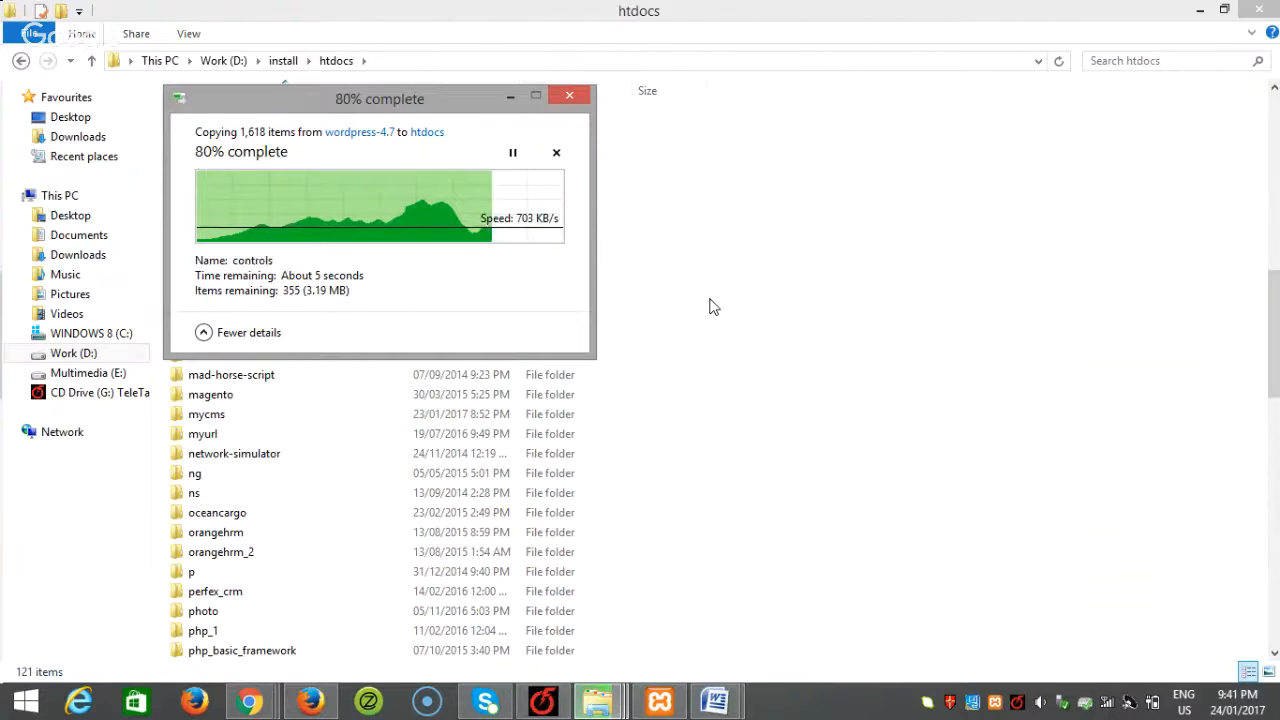
left_click(304, 706)
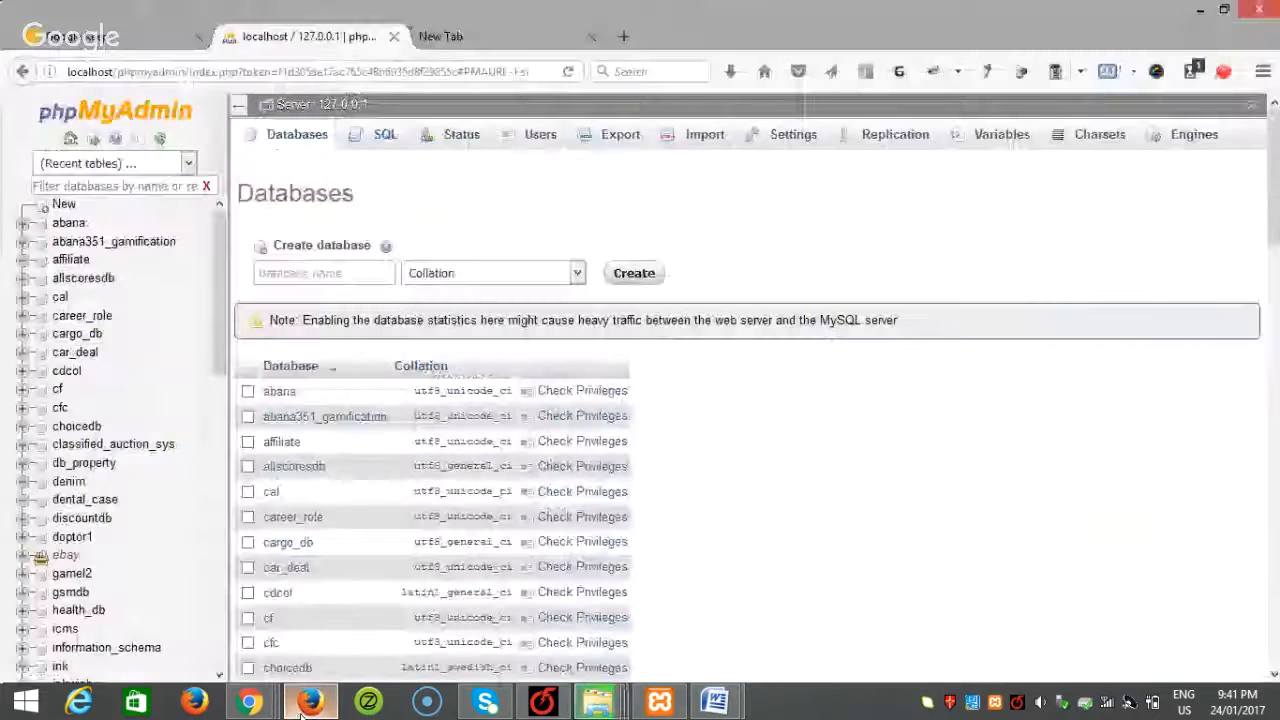
Step: Create the drivex database and enter localhost/drivex/ in a new browser tab
left_click(303, 272)
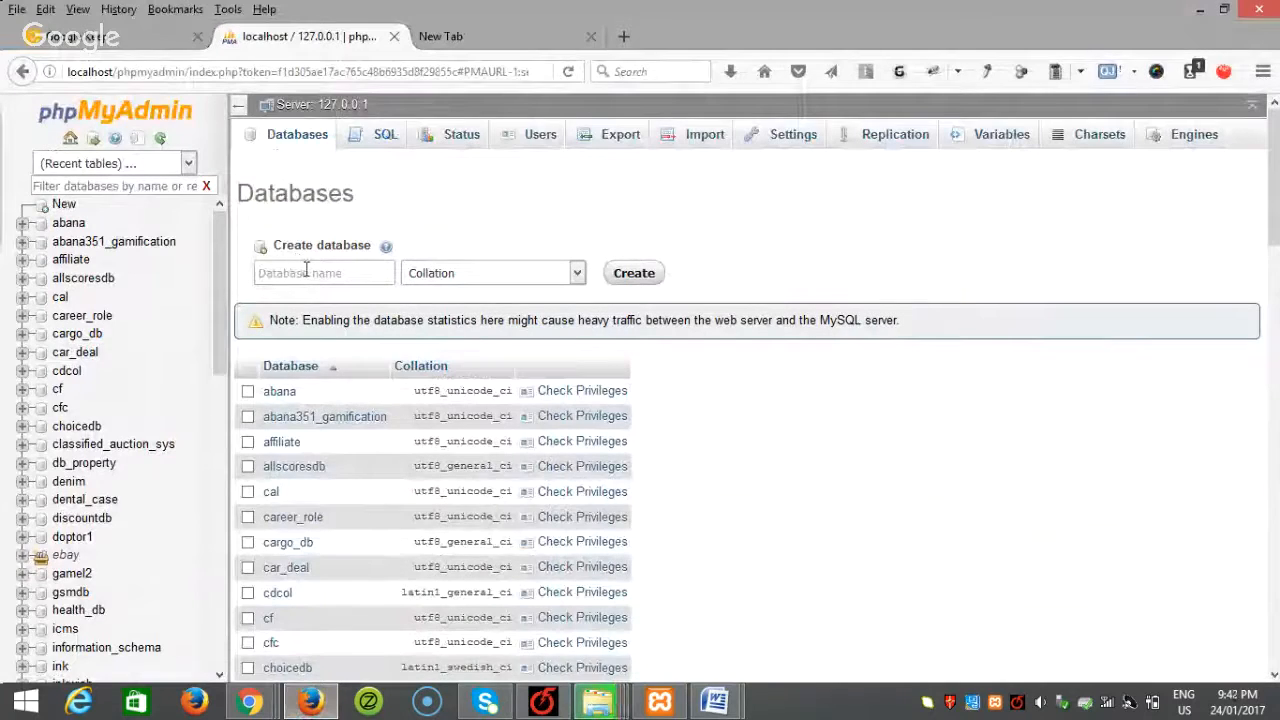
type("drive")
key("alt+Tab")
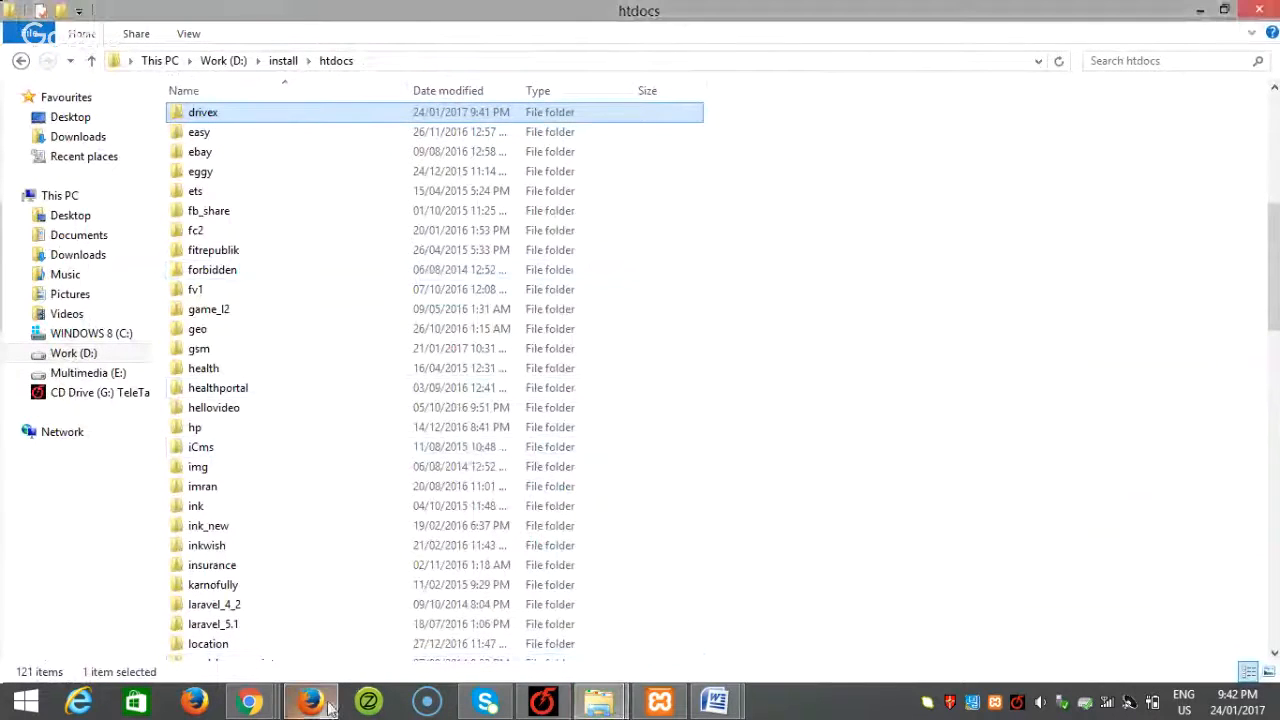
key("alt+Tab")
type("x")
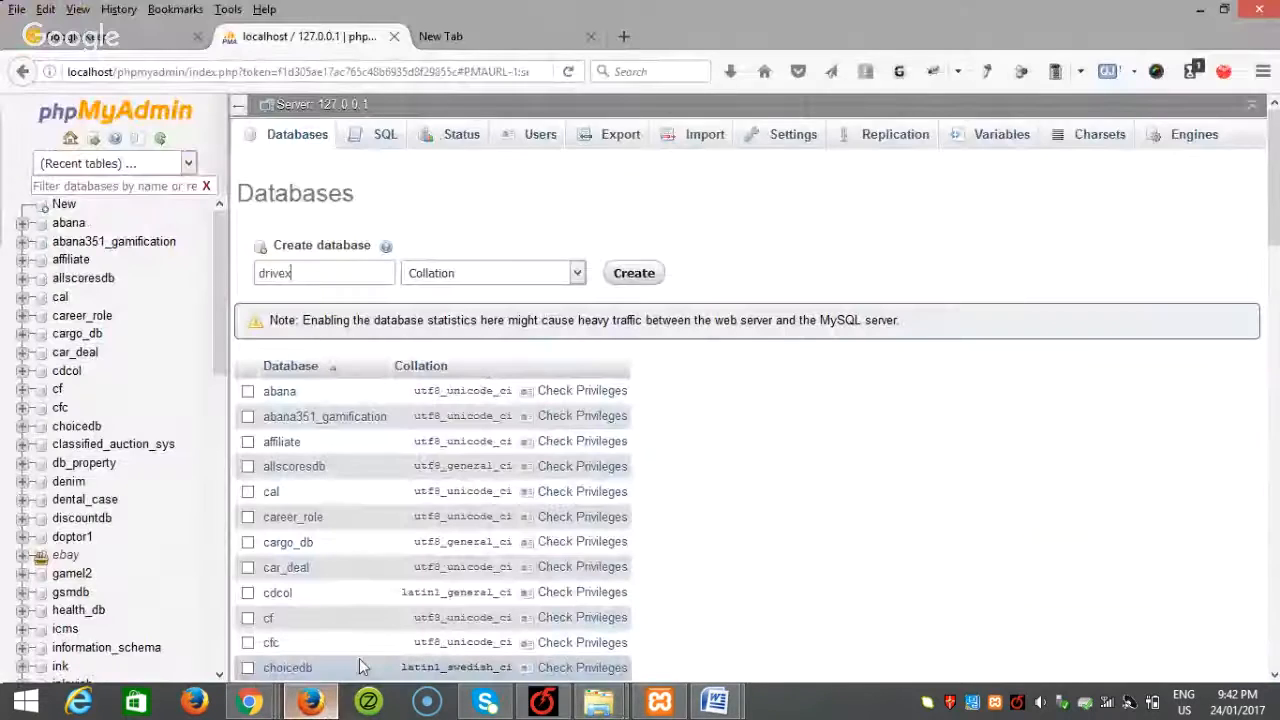
left_click(636, 276)
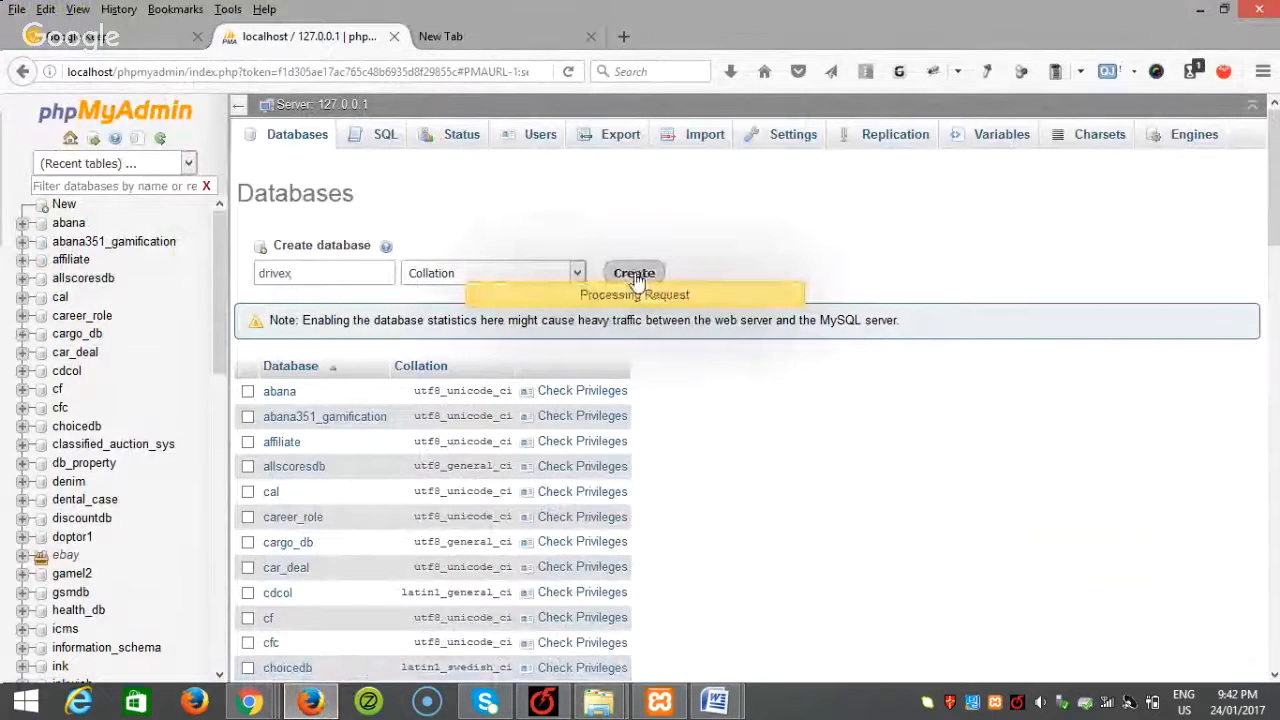
left_click(476, 44)
left_click(193, 72)
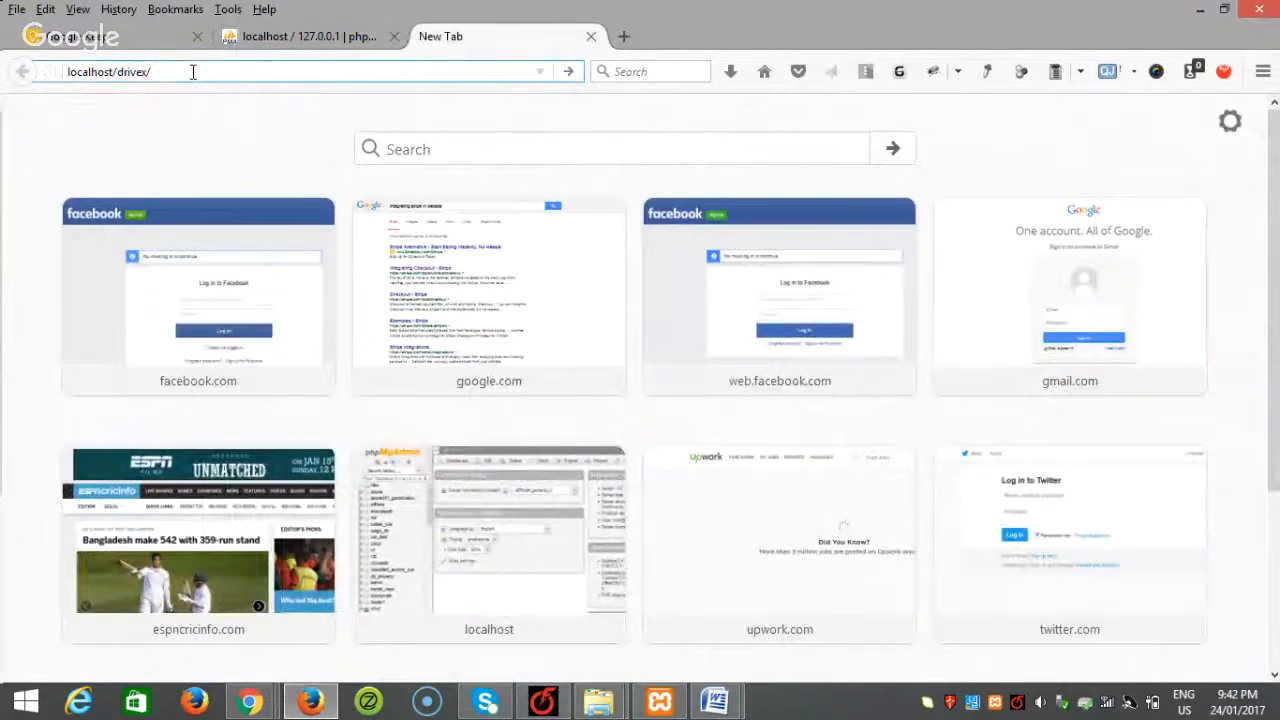
Step: Load localhost/drivex/ and continue in English (United States) to the database form
key("Return")
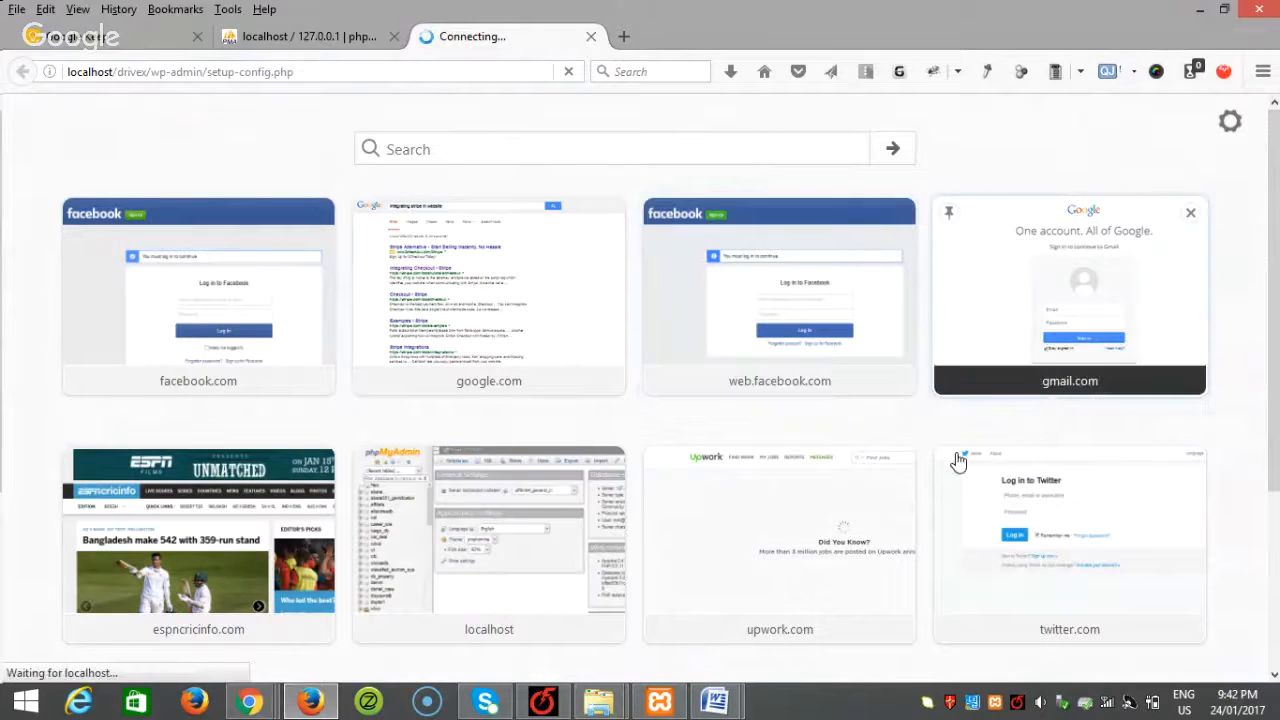
scroll(714, 640, "down", 2)
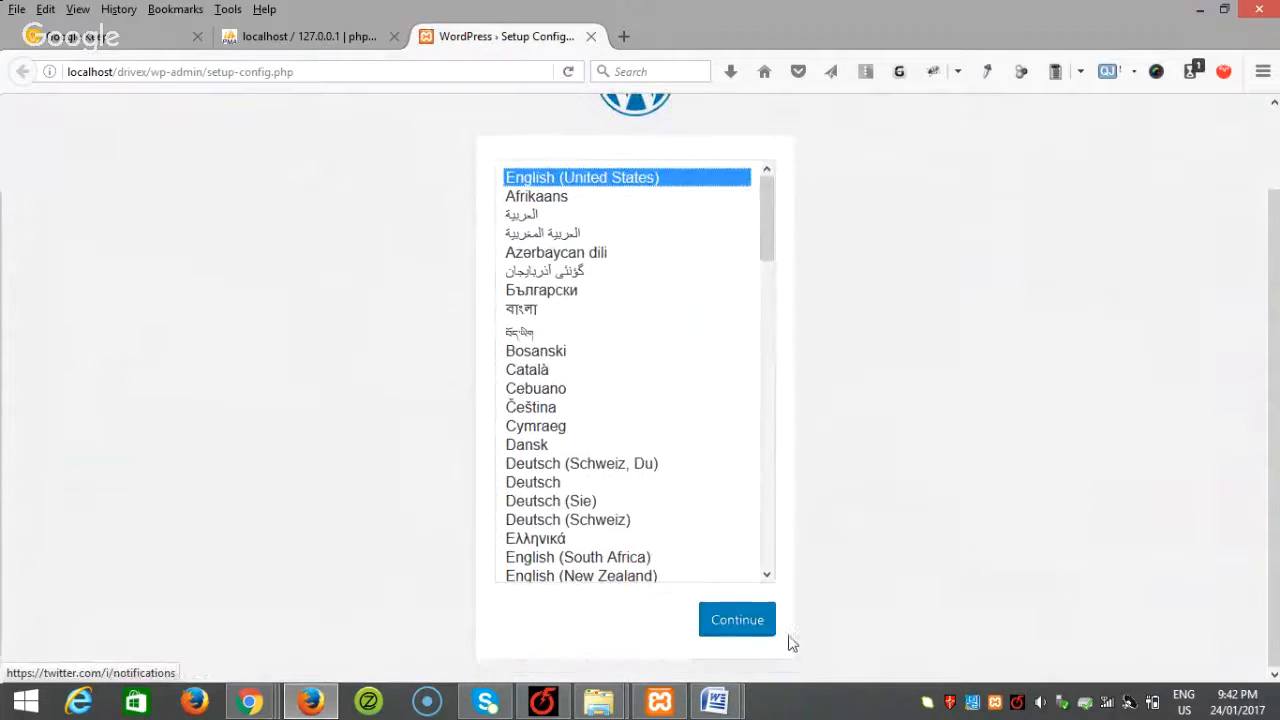
left_click(738, 627)
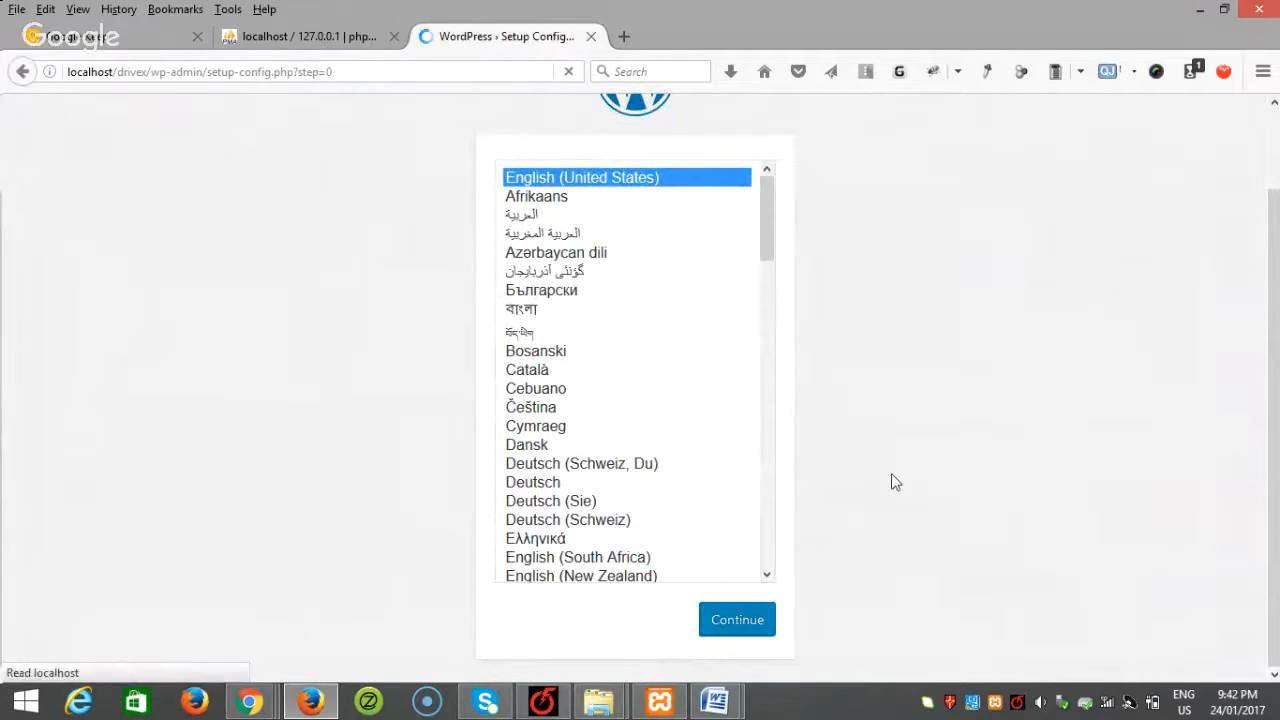
left_click(365, 615)
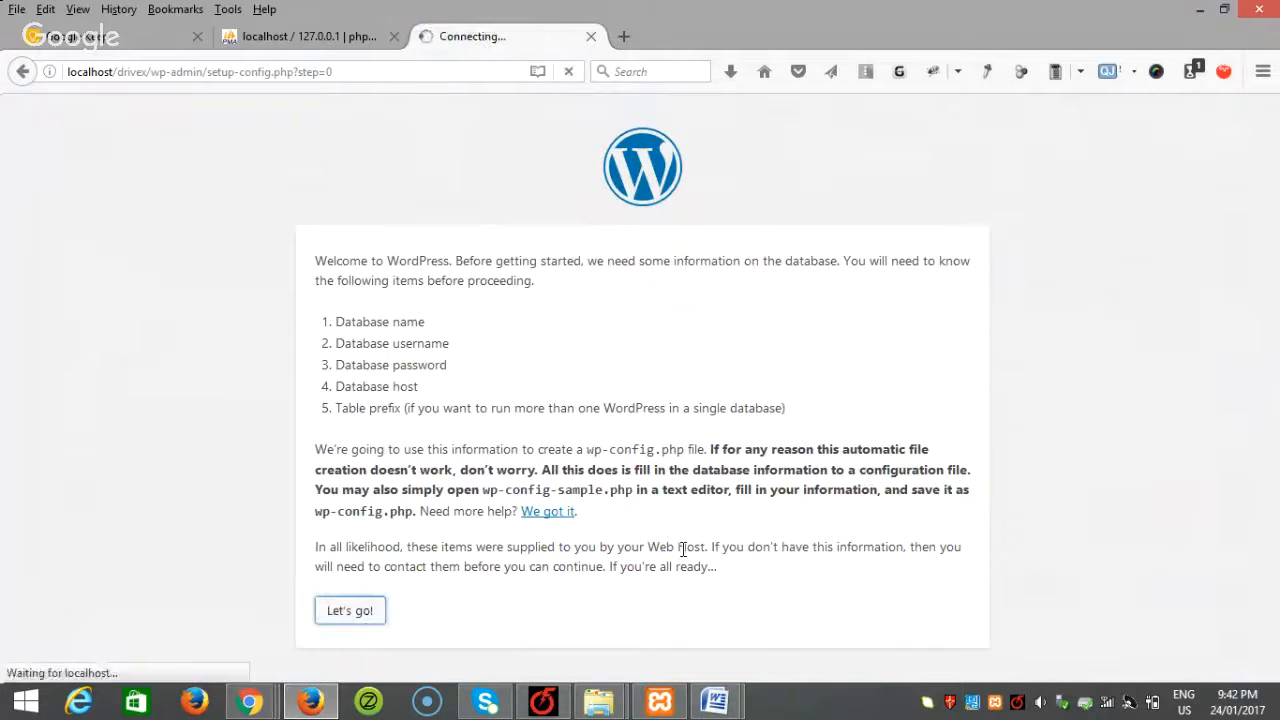
Step: Enter database drivex, user root and an empty password, then run the install
left_click_drag(571, 303, 366, 306)
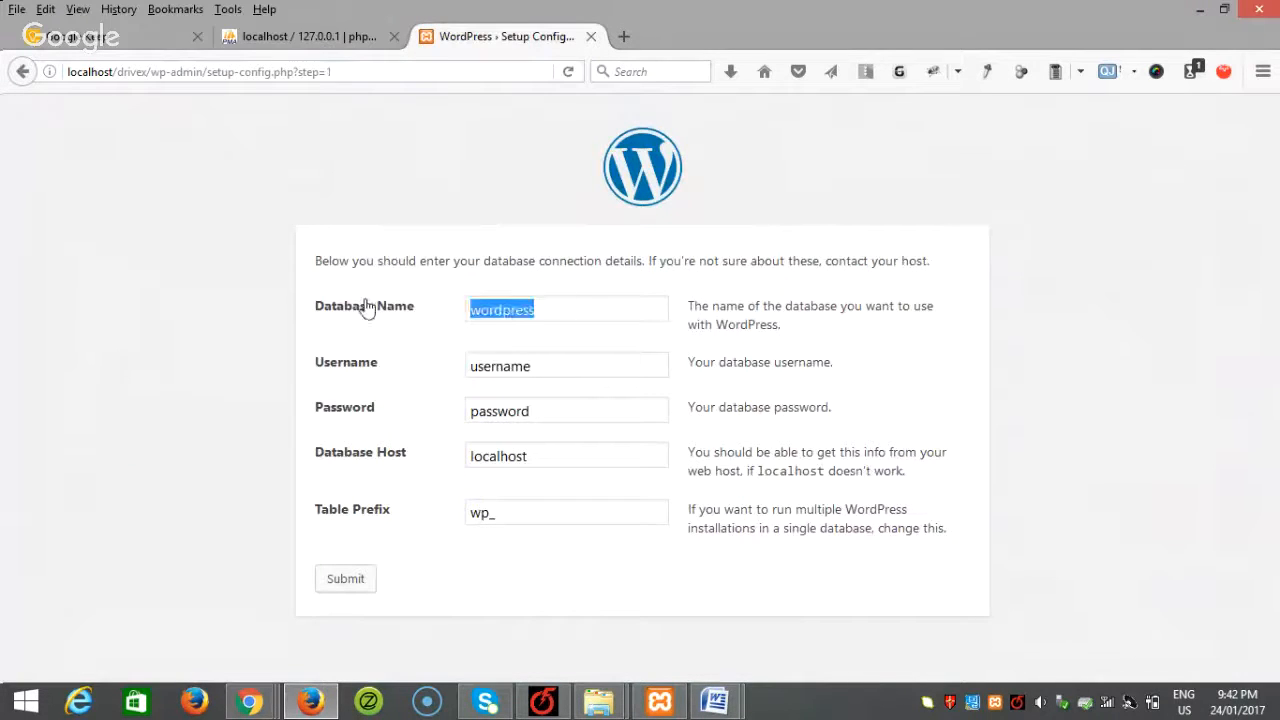
type("drivex")
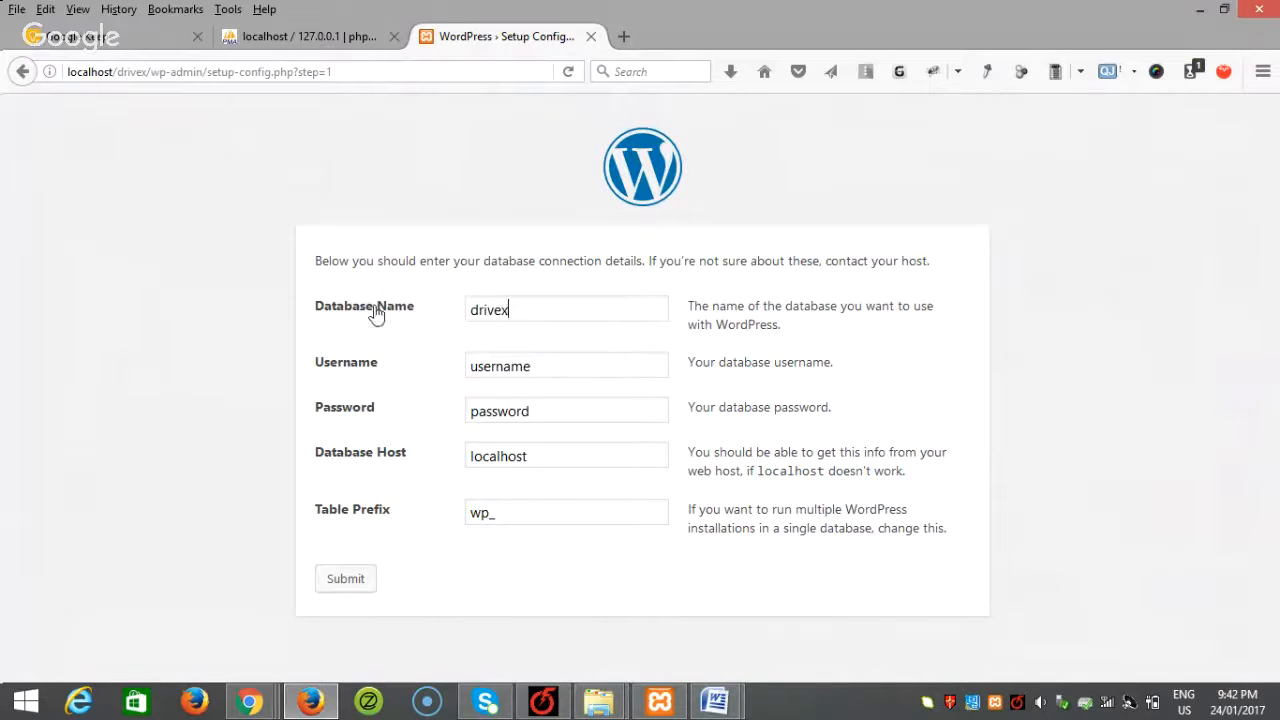
left_click_drag(566, 371, 345, 362)
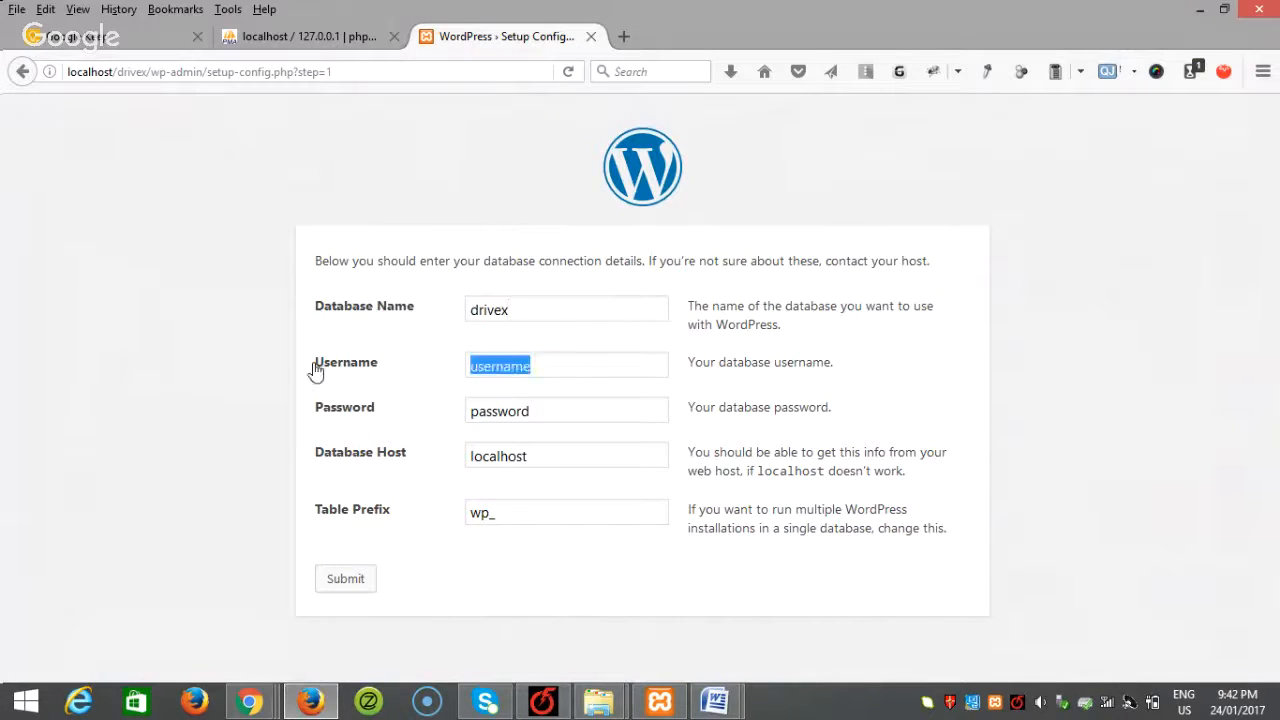
type("root")
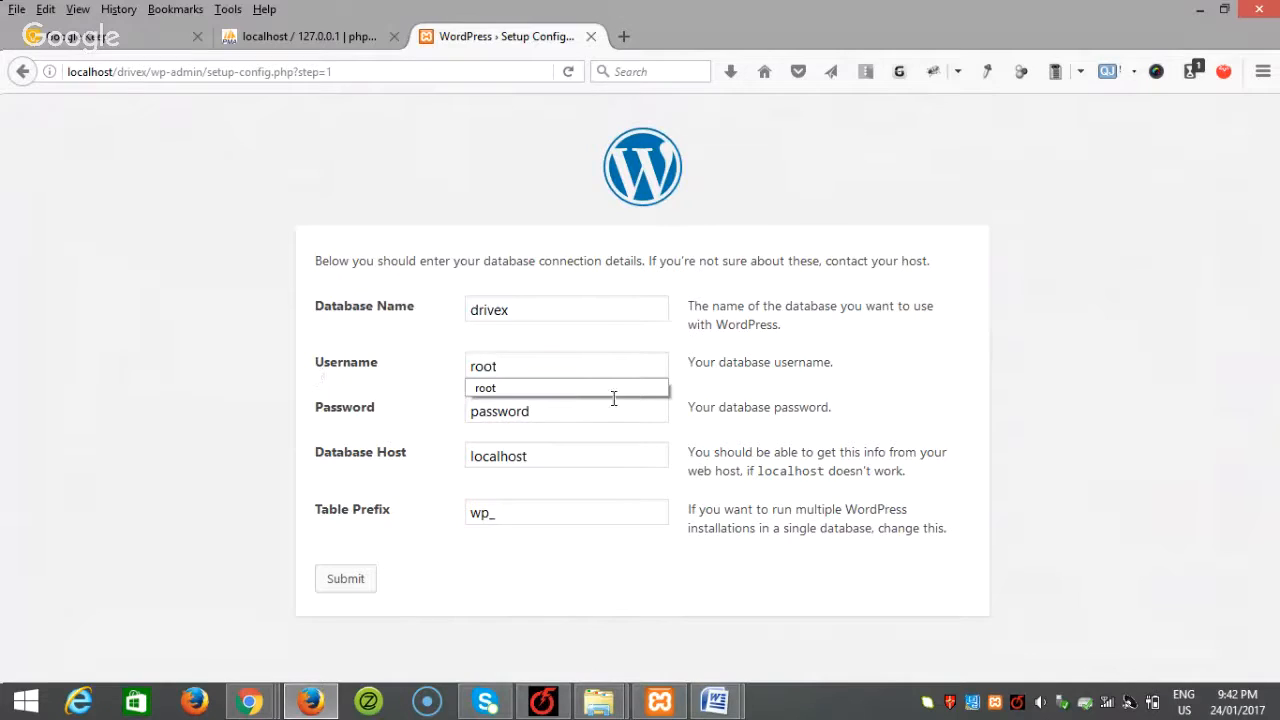
left_click(565, 391)
left_click_drag(554, 413, 336, 389)
key("BackSpace")
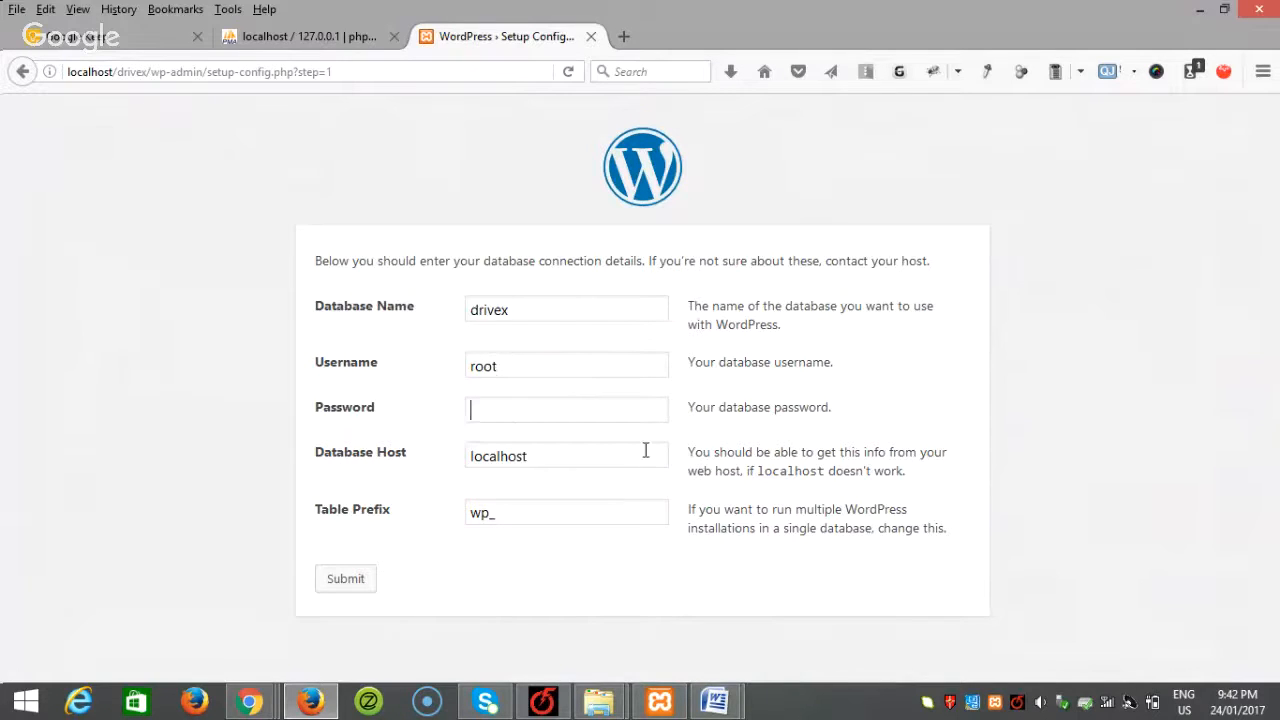
left_click(345, 578)
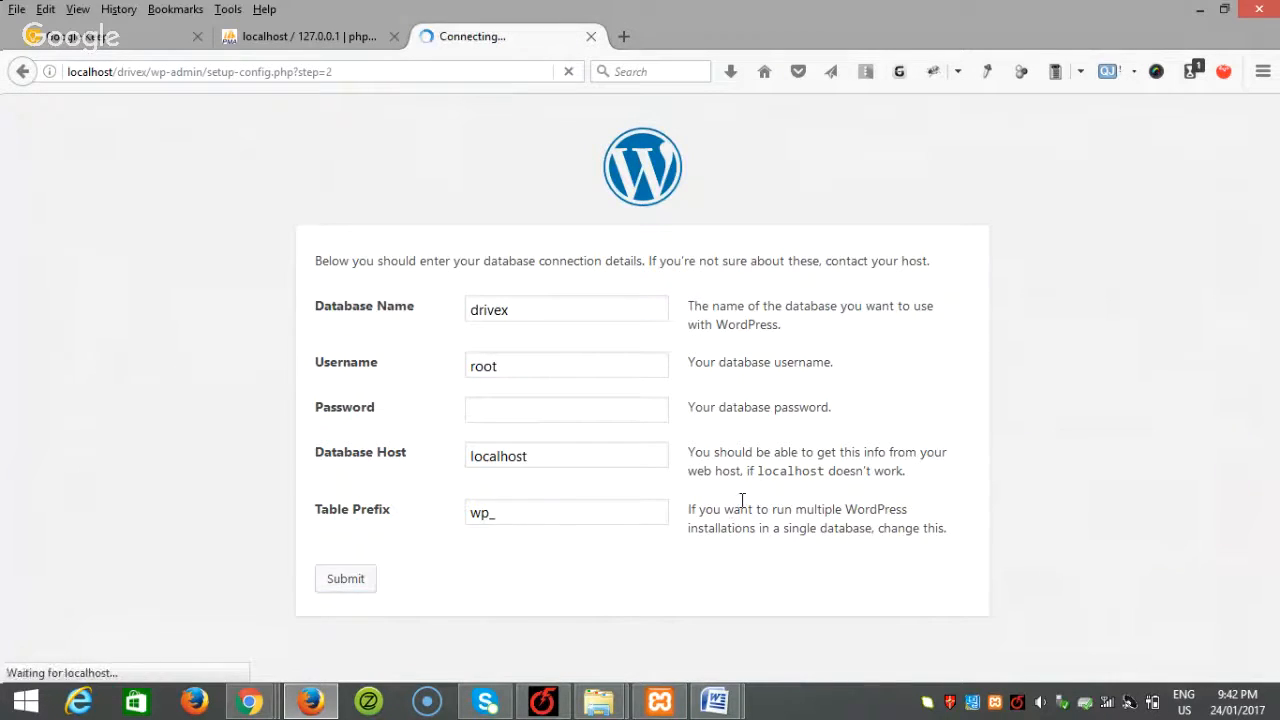
left_click(372, 333)
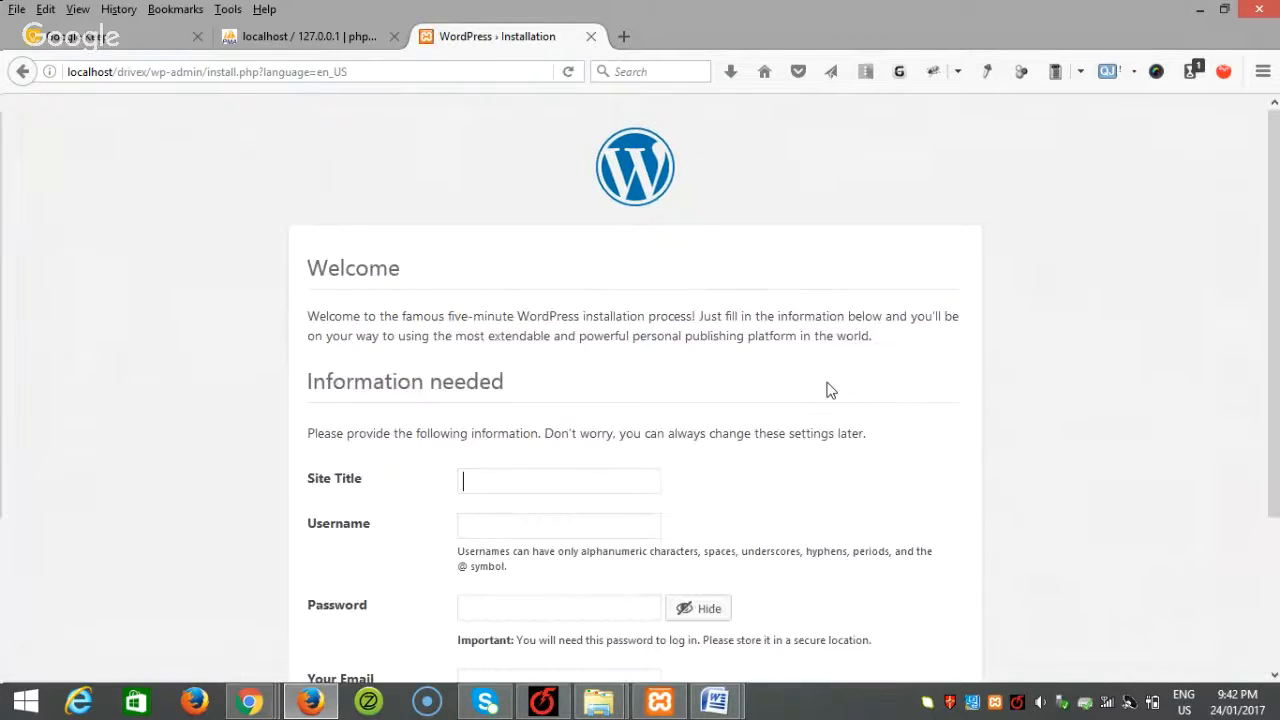
Step: Enter the administrator username and a short weak password, confirming weak password use
scroll(590, 317, "down", 3)
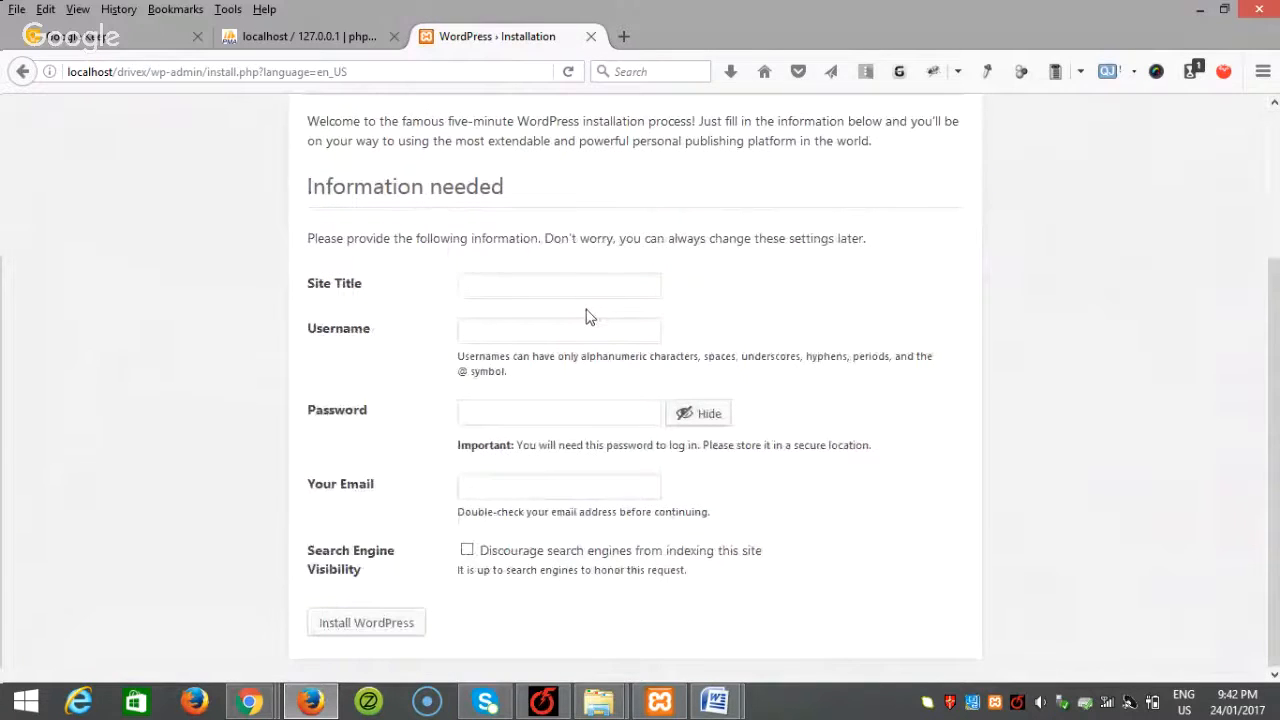
type("Di")
type("ivex")
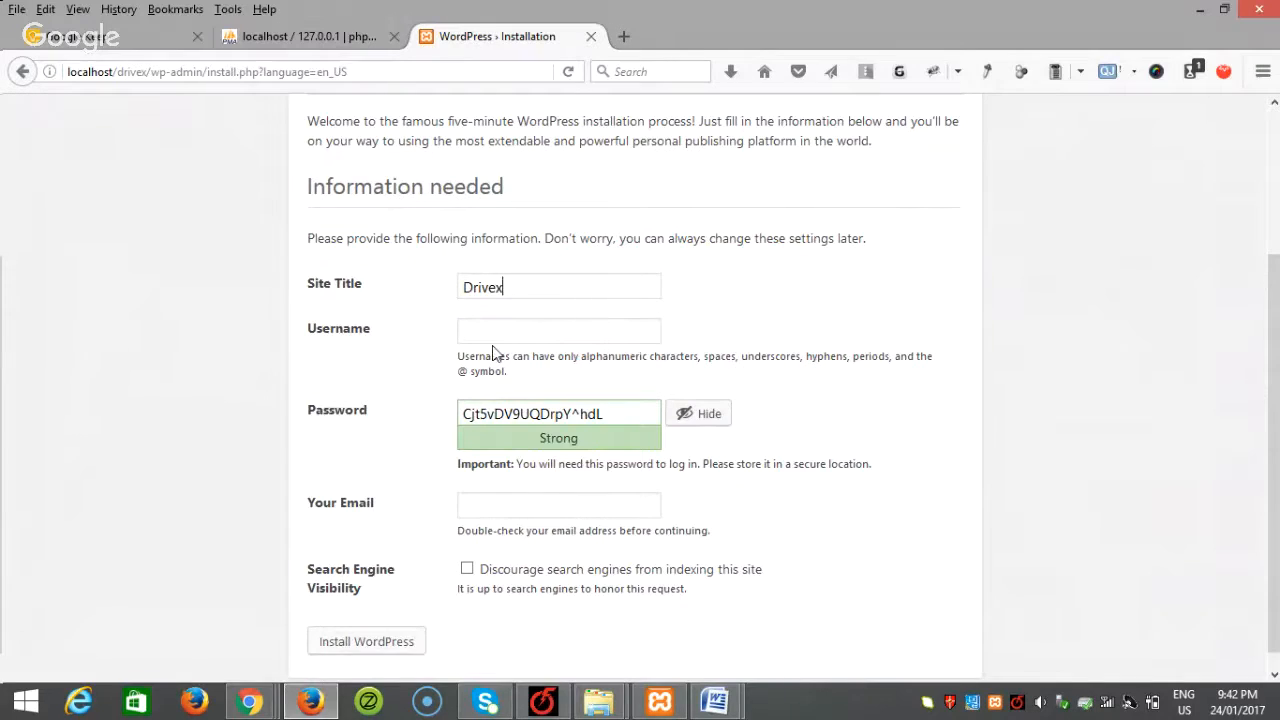
type("admin")
left_click_drag(612, 413, 306, 417)
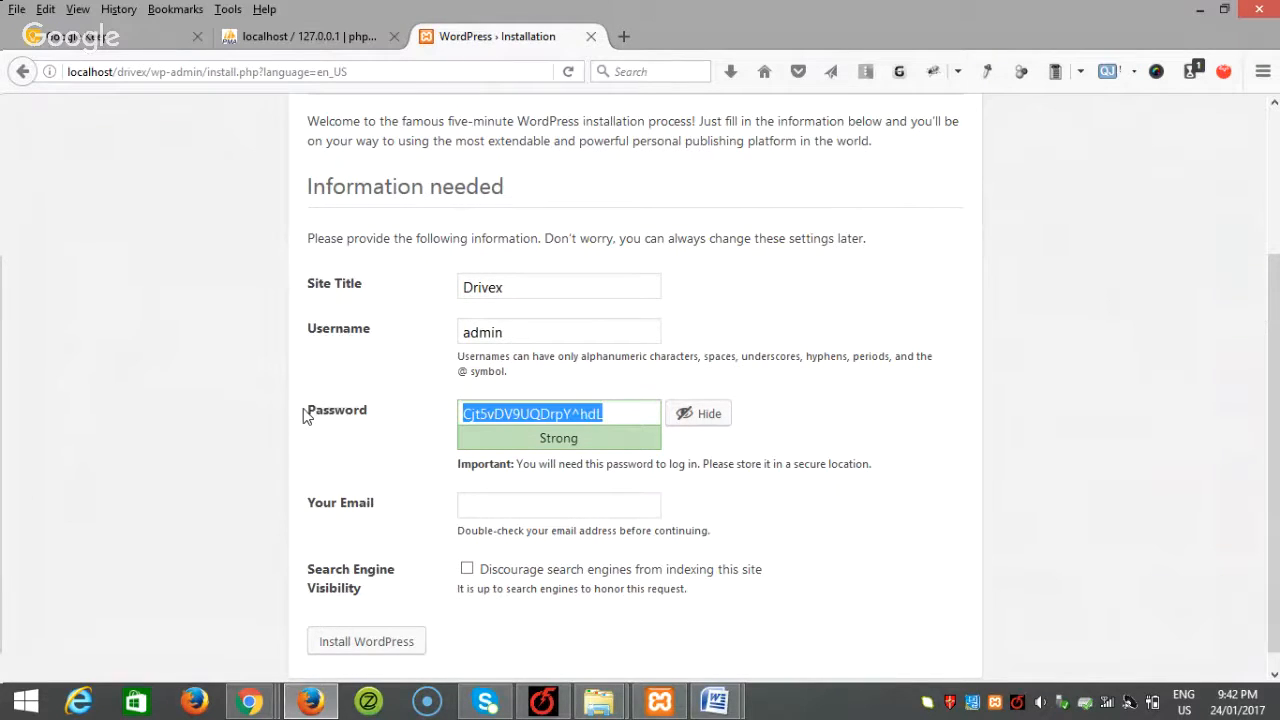
type("1234")
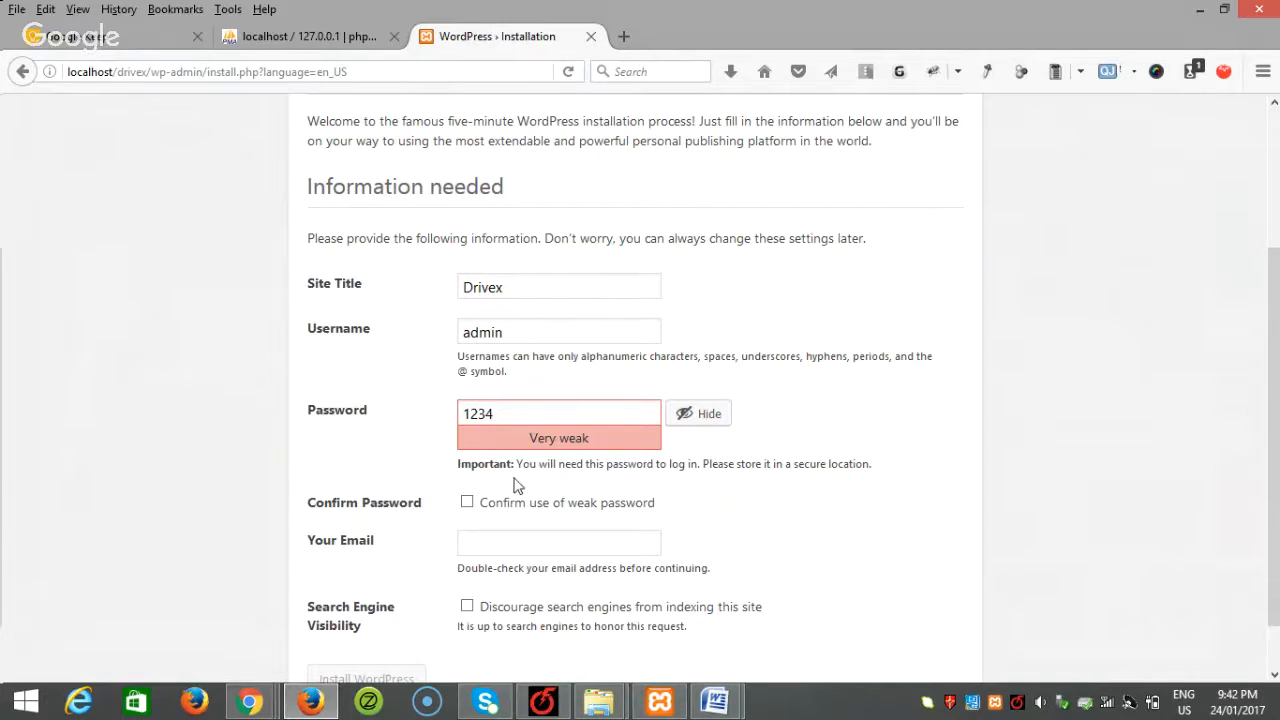
left_click(467, 503)
Step: Fill in the saved email, discourage search engine indexing, and install WordPress
scroll(540, 491, "down", 1)
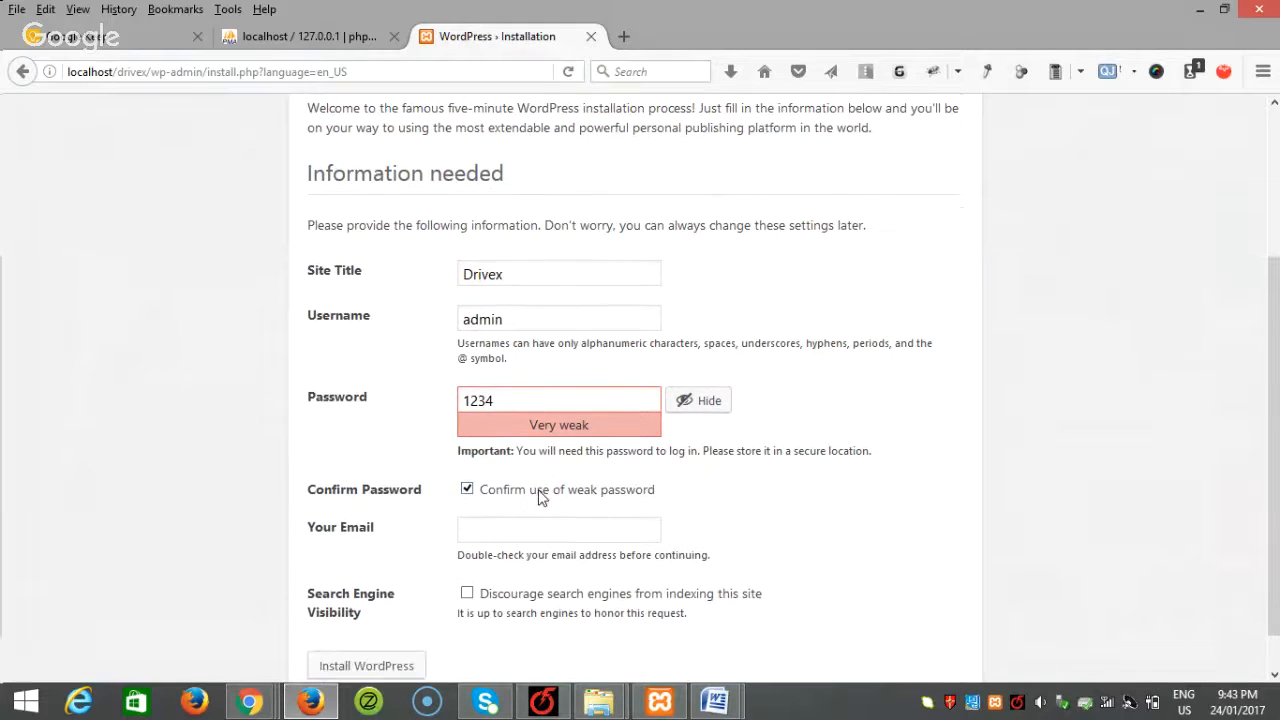
left_click(521, 485)
left_click(503, 505)
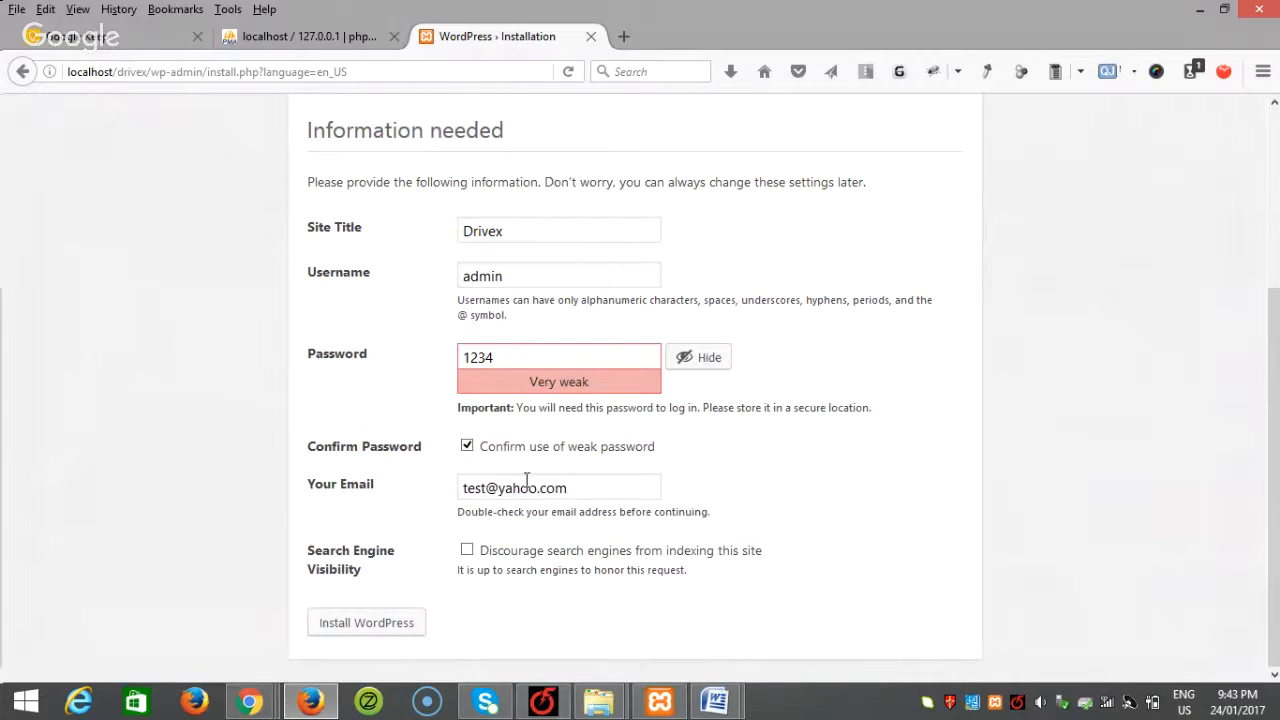
left_click_drag(577, 485, 451, 484)
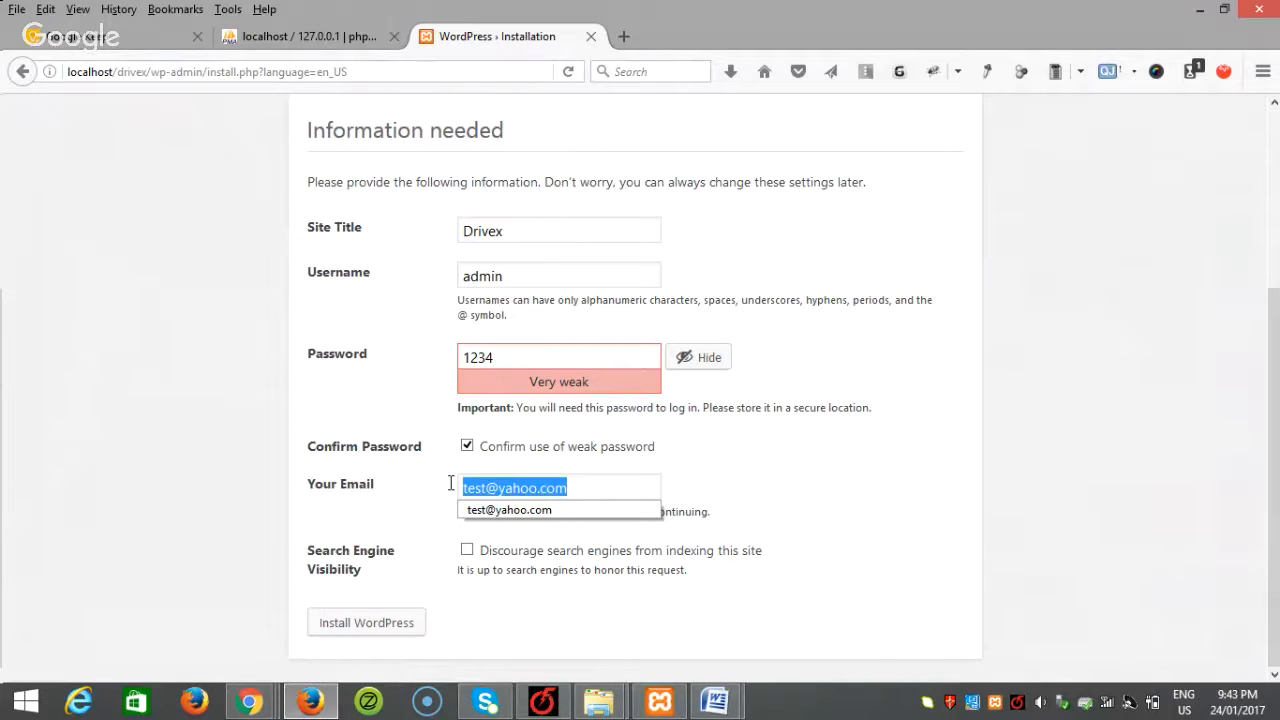
key("Down")
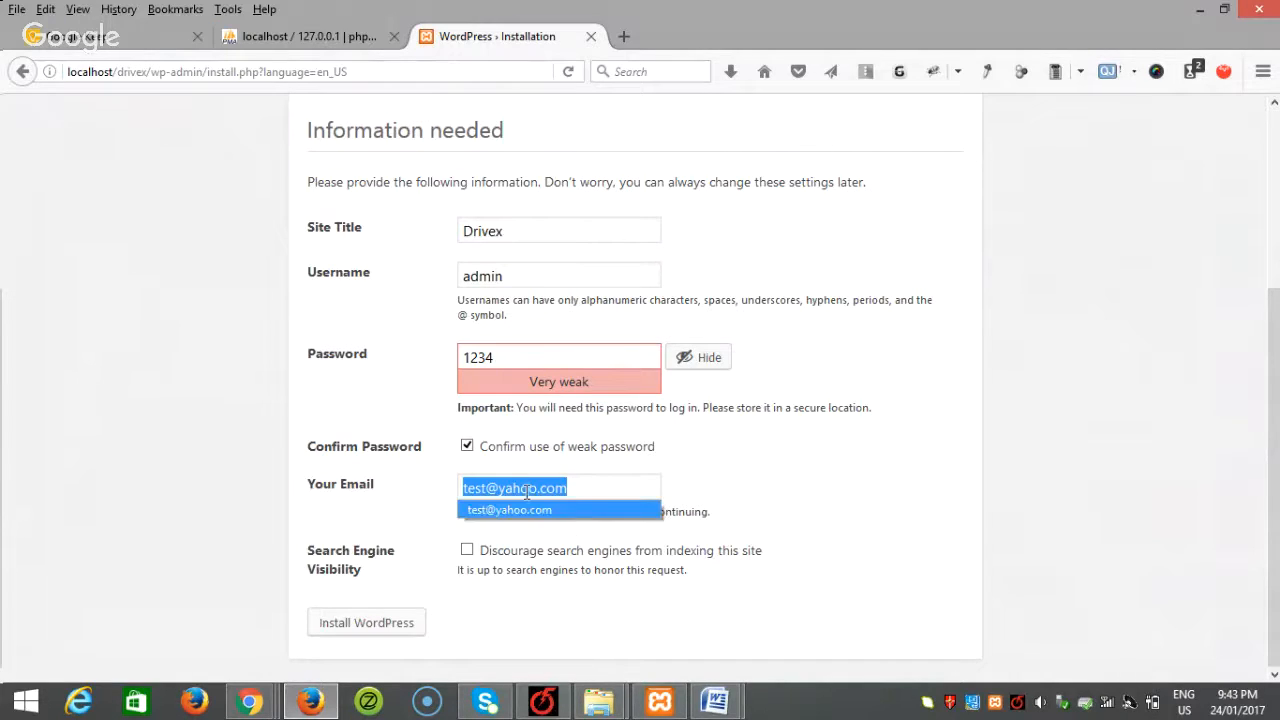
left_click(467, 551)
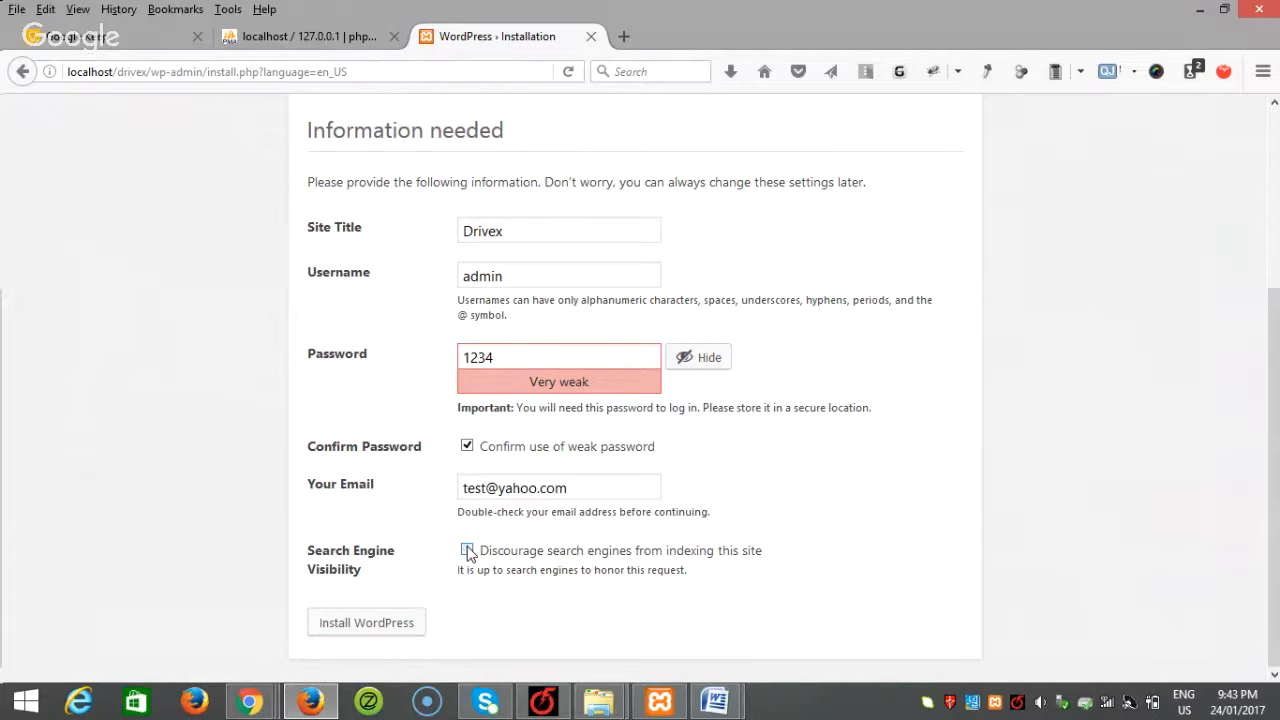
left_click(334, 620)
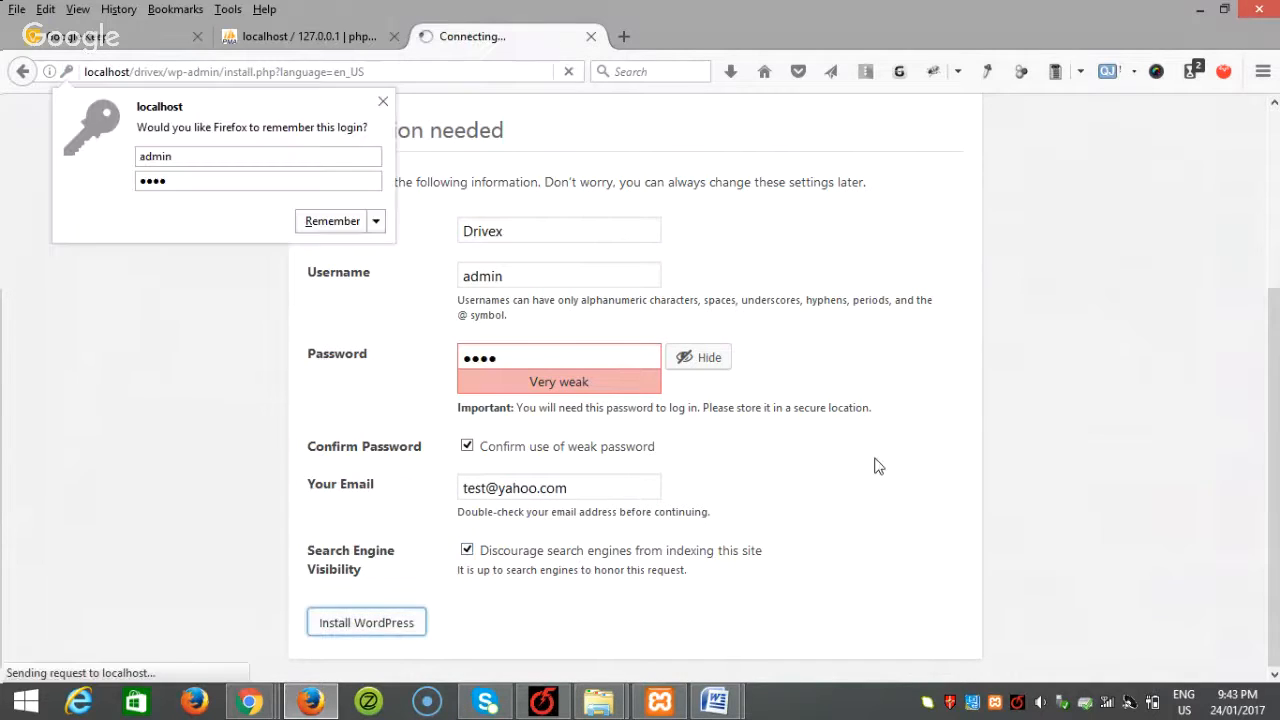
left_click(383, 101)
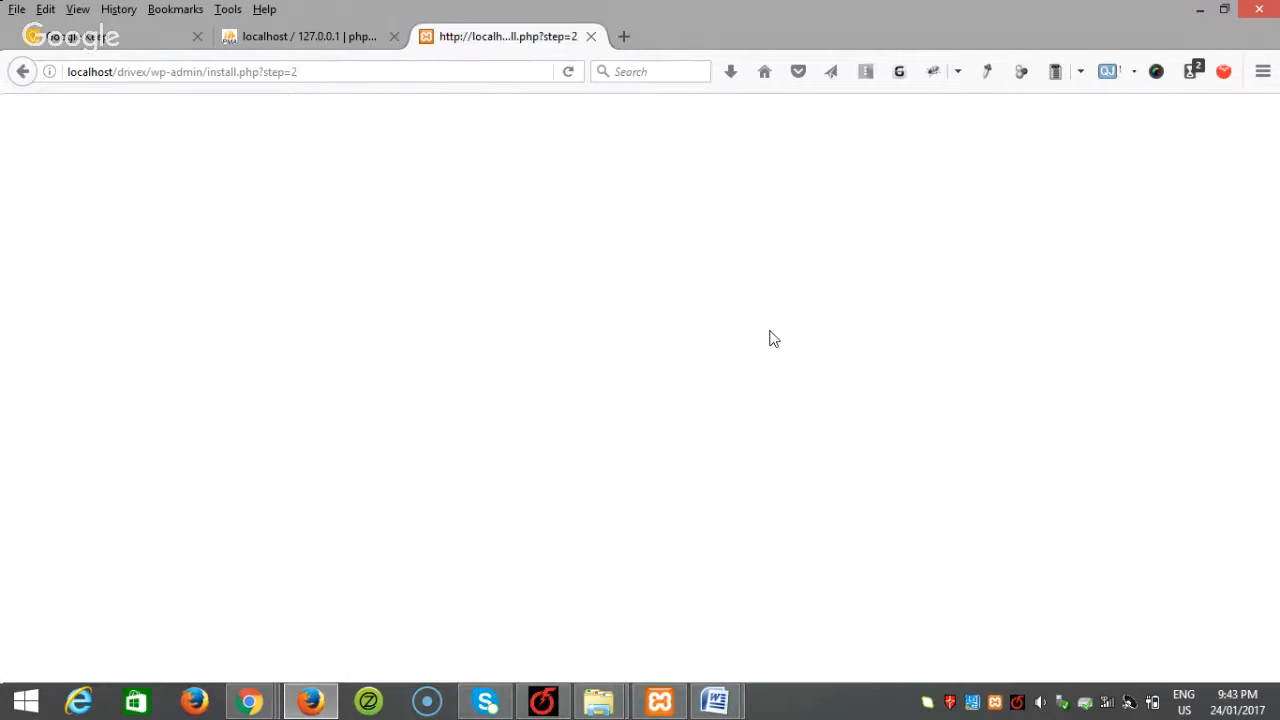
Step: Load wp-admin, log in with the admin credentials and Remember Me, and open General Settings
left_click_drag(329, 71, 204, 86)
key("BackSpace")
key("Return")
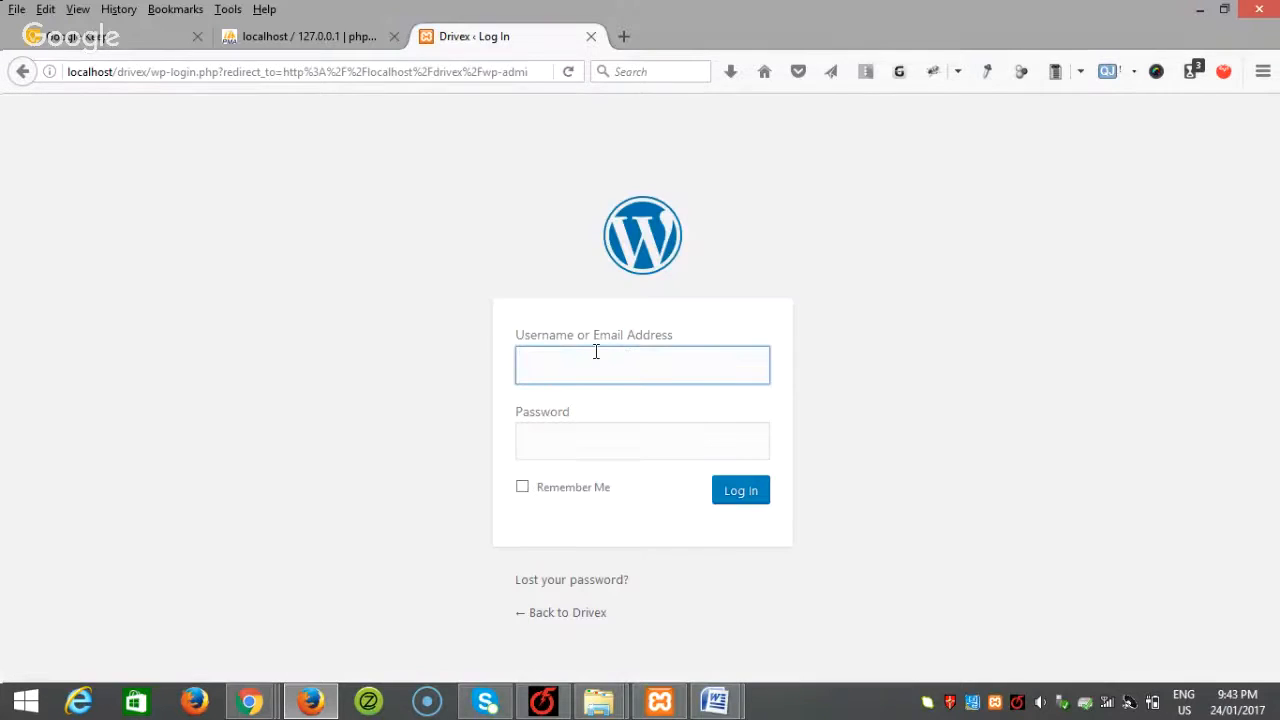
type("admin")
key("Tab")
type("1234")
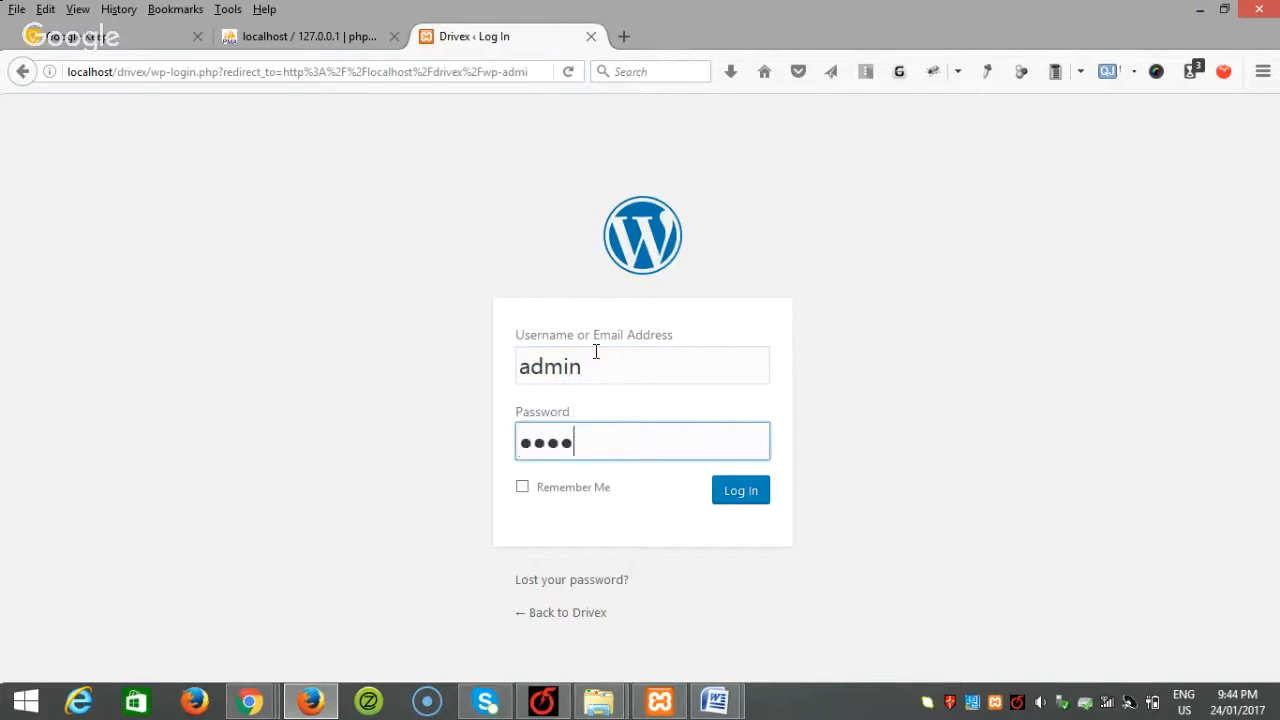
left_click(564, 487)
left_click(748, 491)
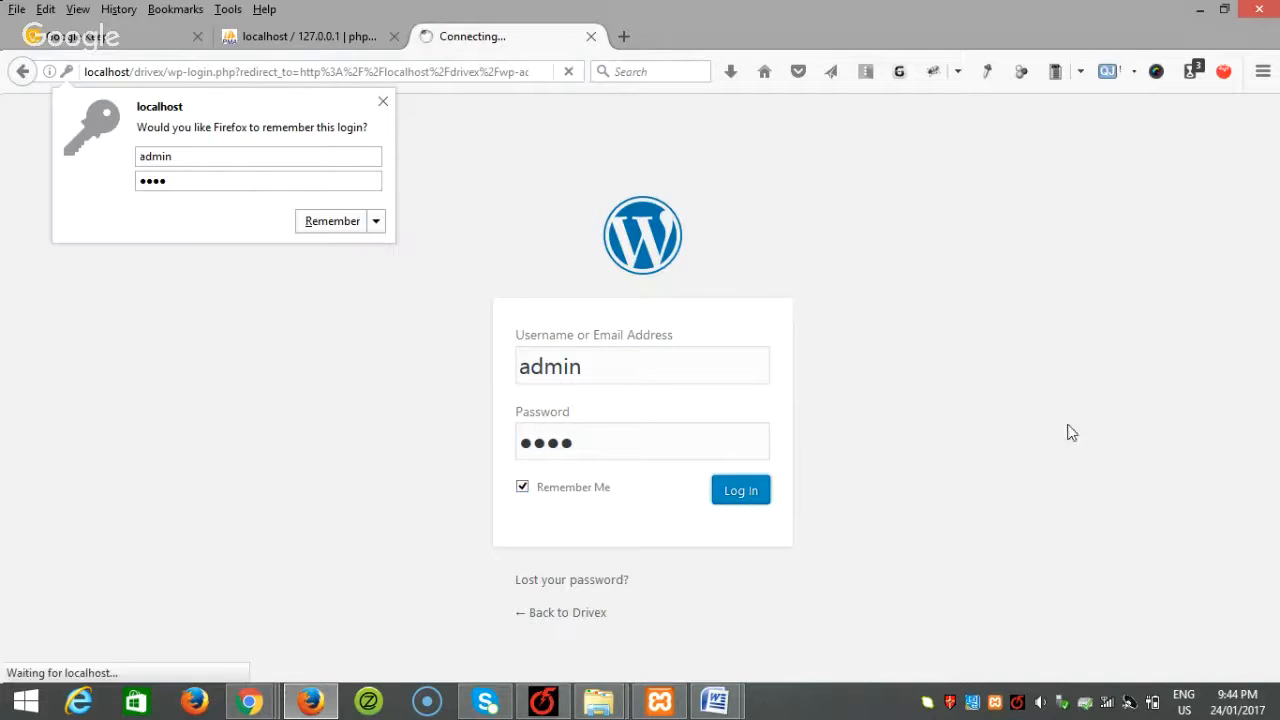
left_click(383, 101)
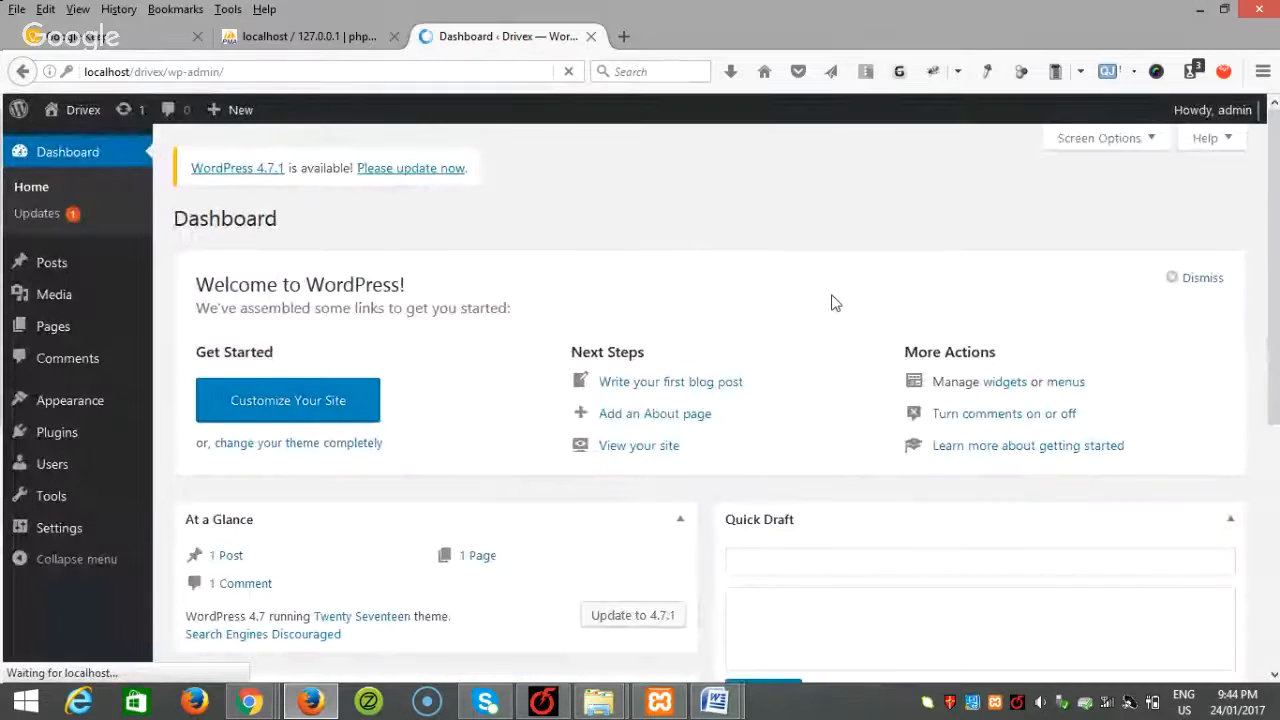
left_click(189, 498)
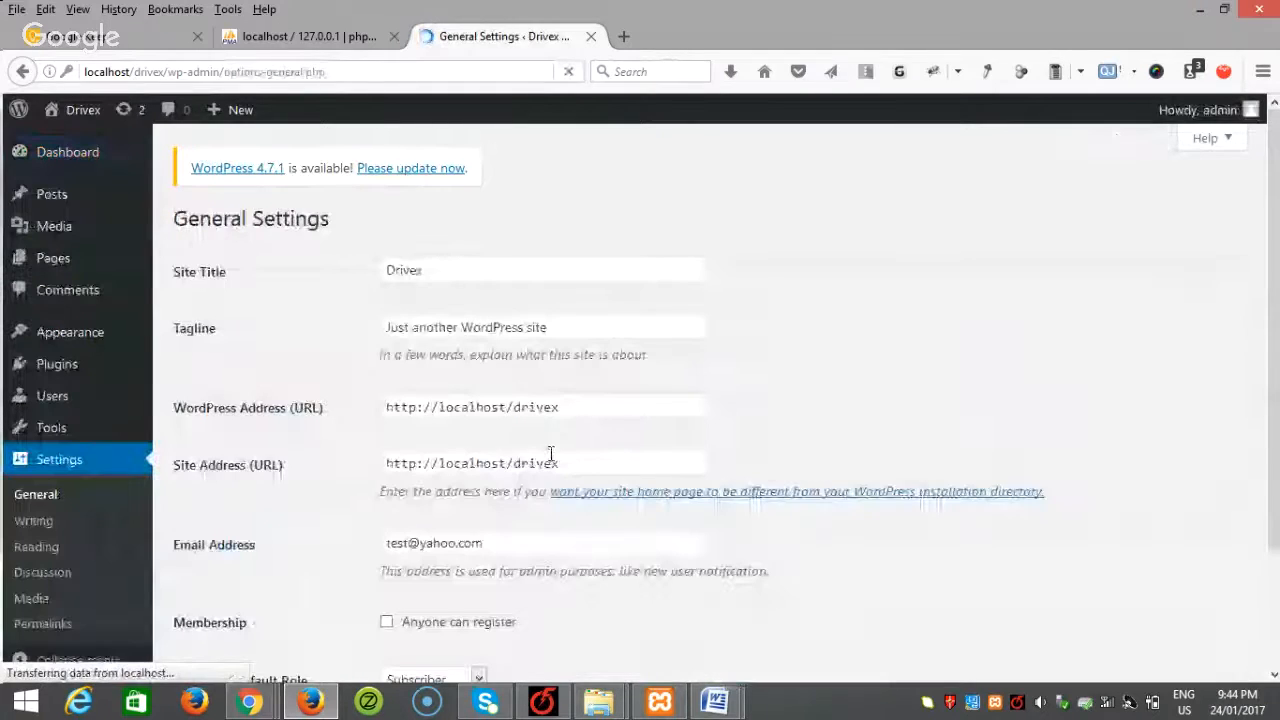
mouse_move(725, 706)
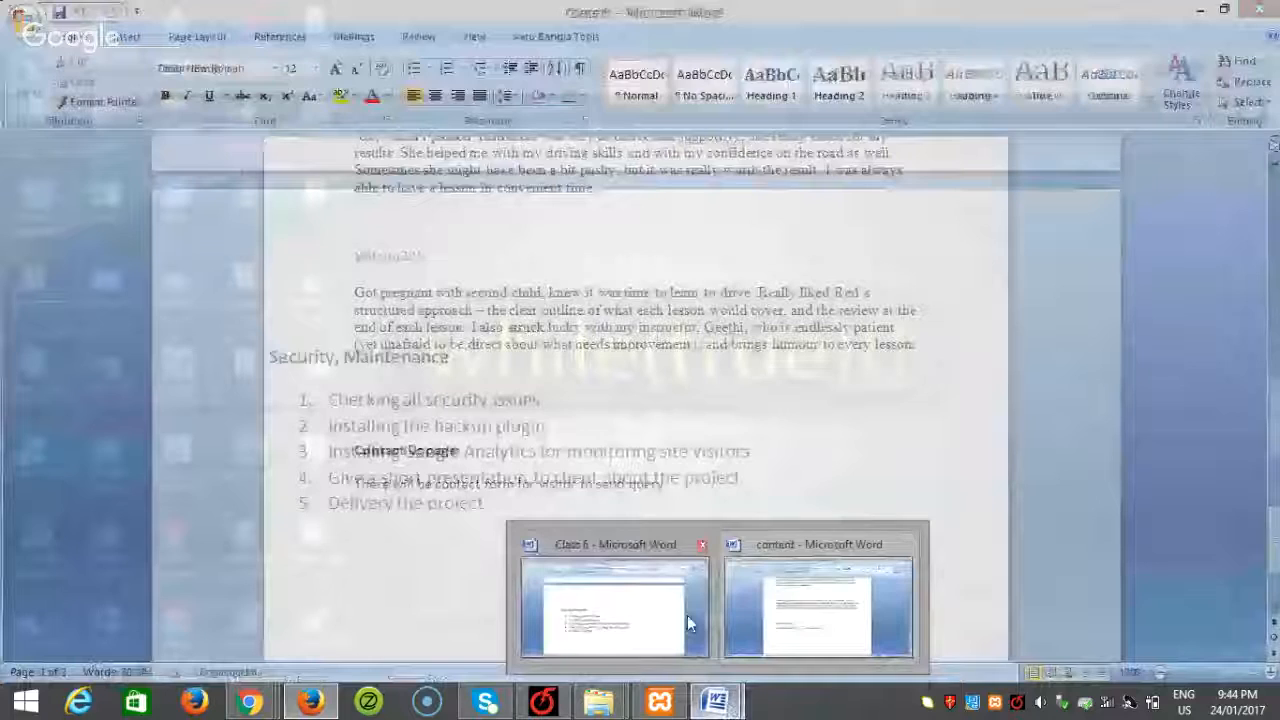
Step: Copy 'A school for learning driving' from the Word content document into the Tagline field
left_click(797, 622)
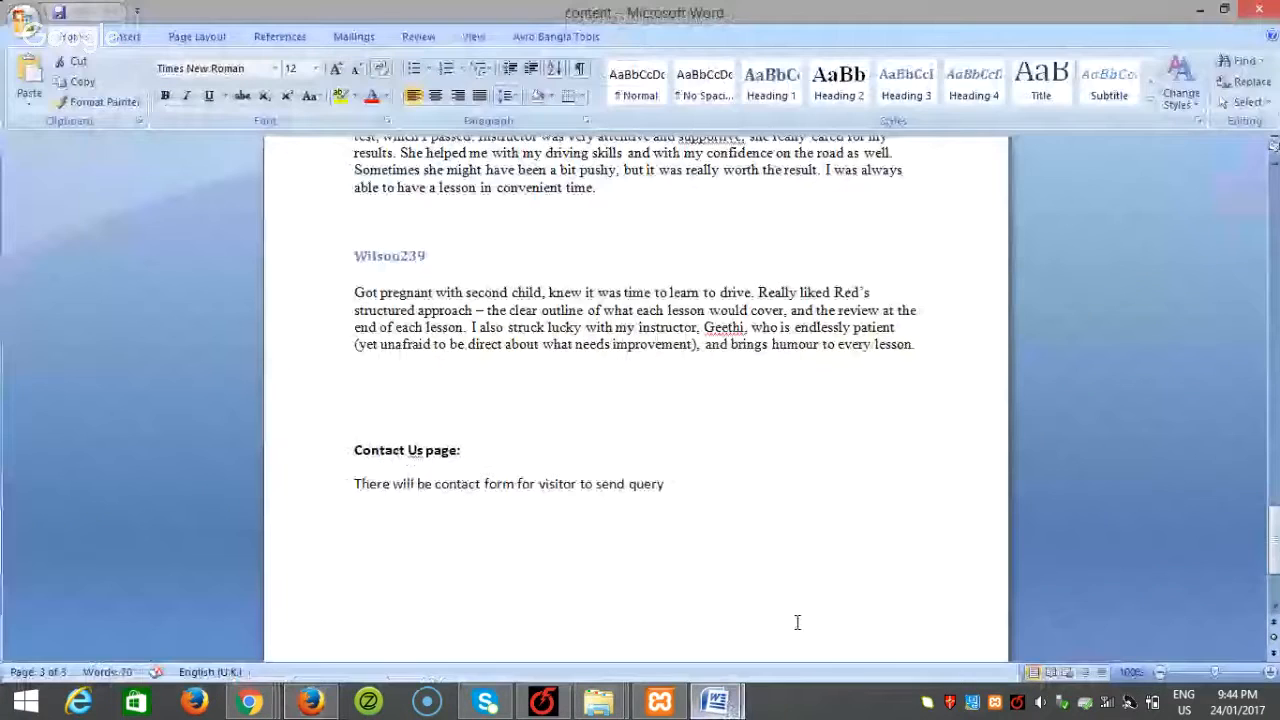
scroll(797, 622, "up", 15)
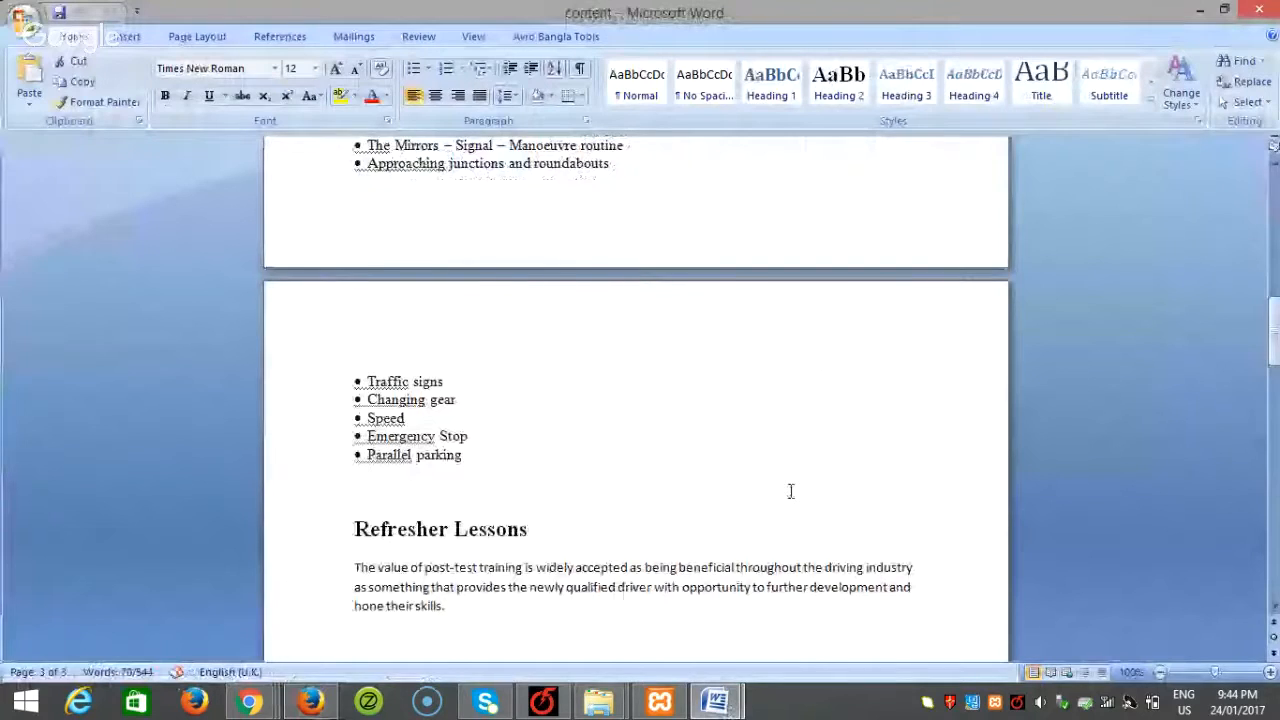
scroll(790, 491, "up", 20)
left_click_drag(481, 357, 630, 383)
key("ctrl+c")
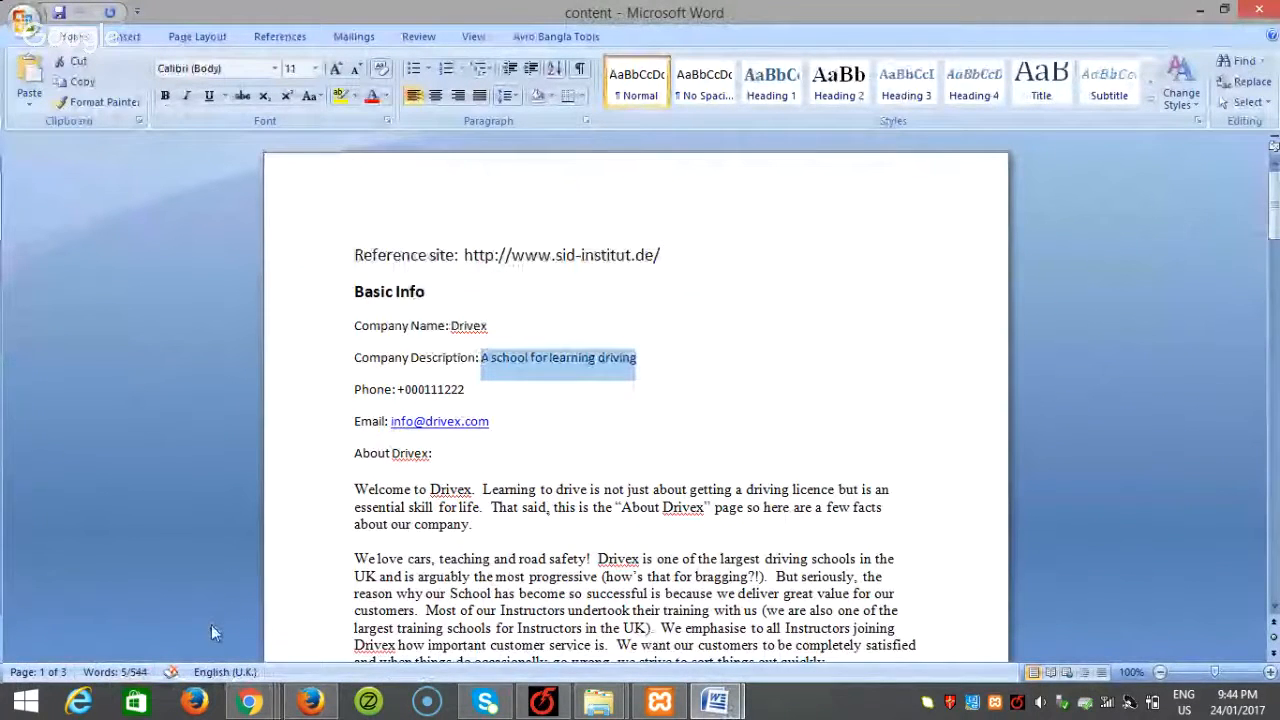
left_click(310, 701)
left_click_drag(560, 328, 320, 307)
key("ctrl+v")
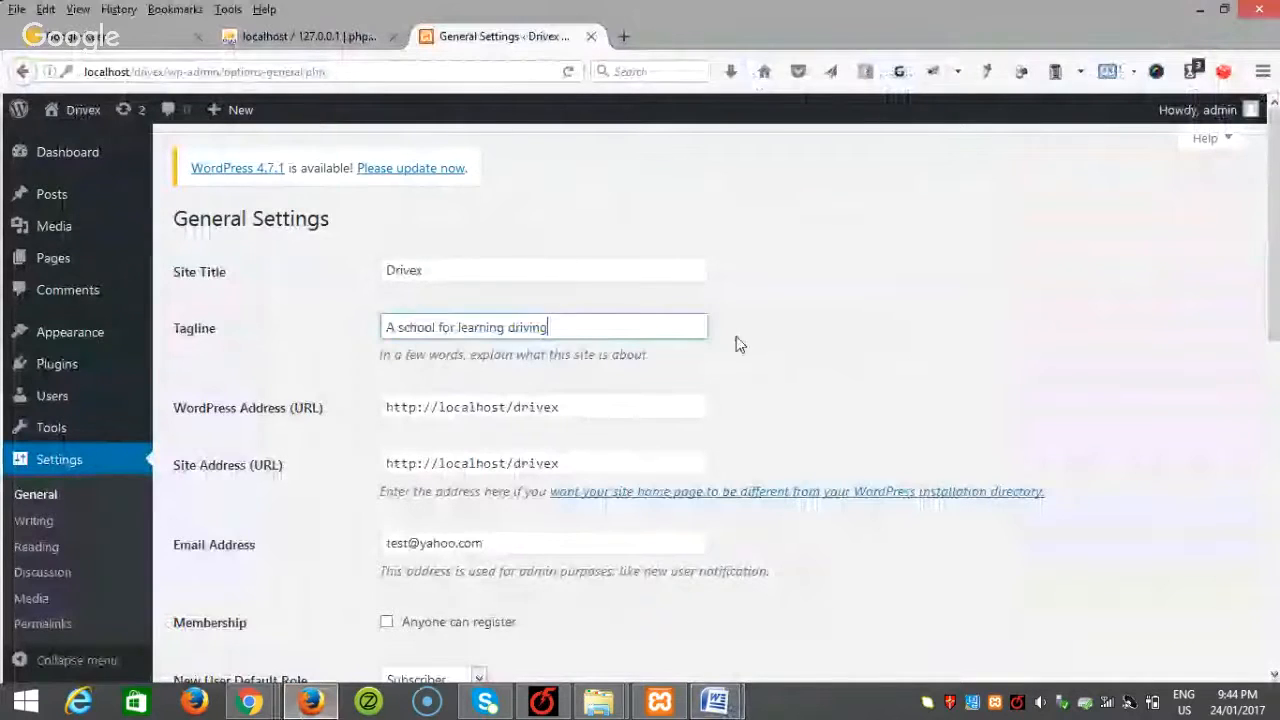
Step: Save the General Settings with the new tagline
scroll(829, 408, "down", 6)
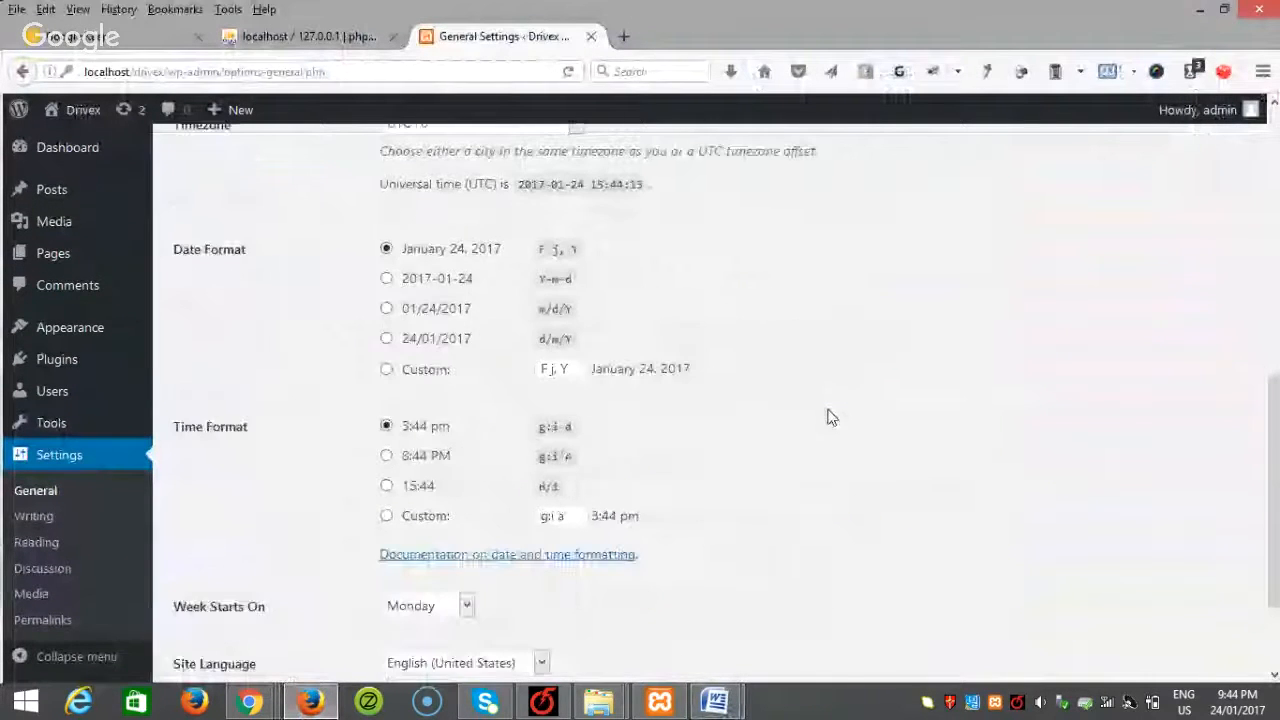
scroll(829, 418, "down", 2)
key("Return")
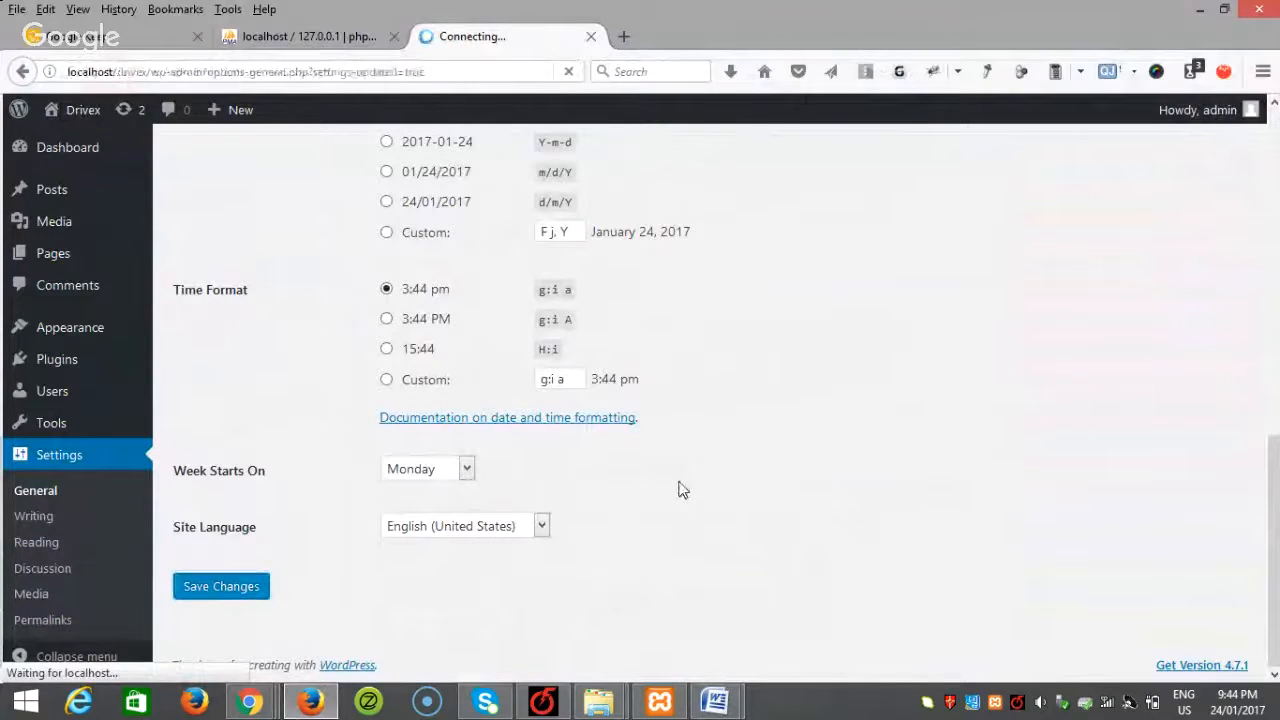
Step: Copy the sid-institut.de reference address from Word and paste it into a new tab
mouse_move(740, 705)
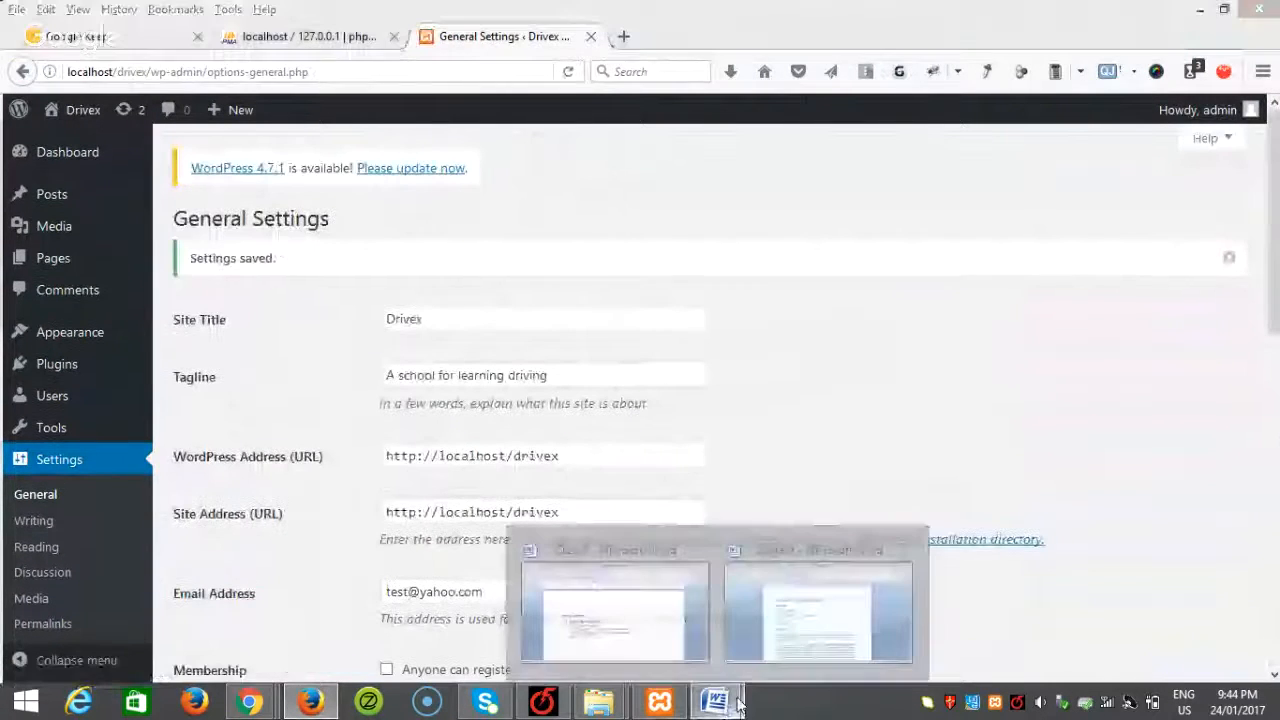
left_click(820, 632)
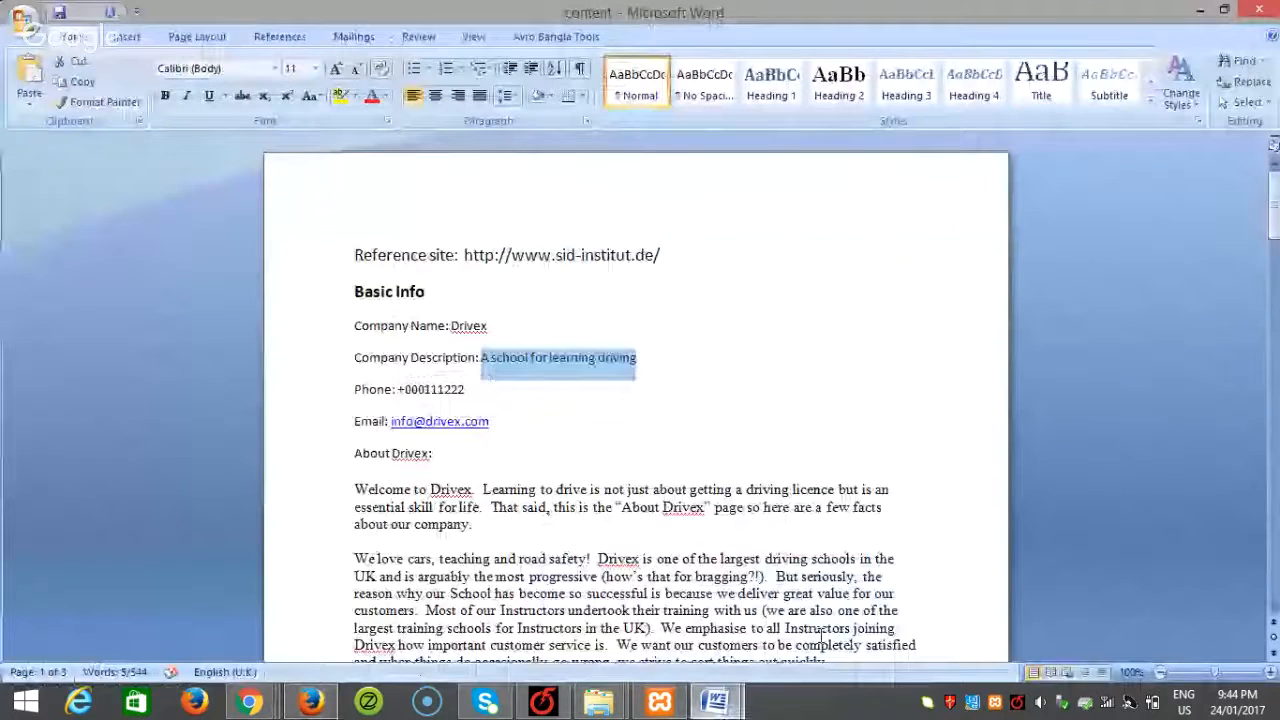
left_click_drag(660, 256, 461, 240)
key("ctrl+c")
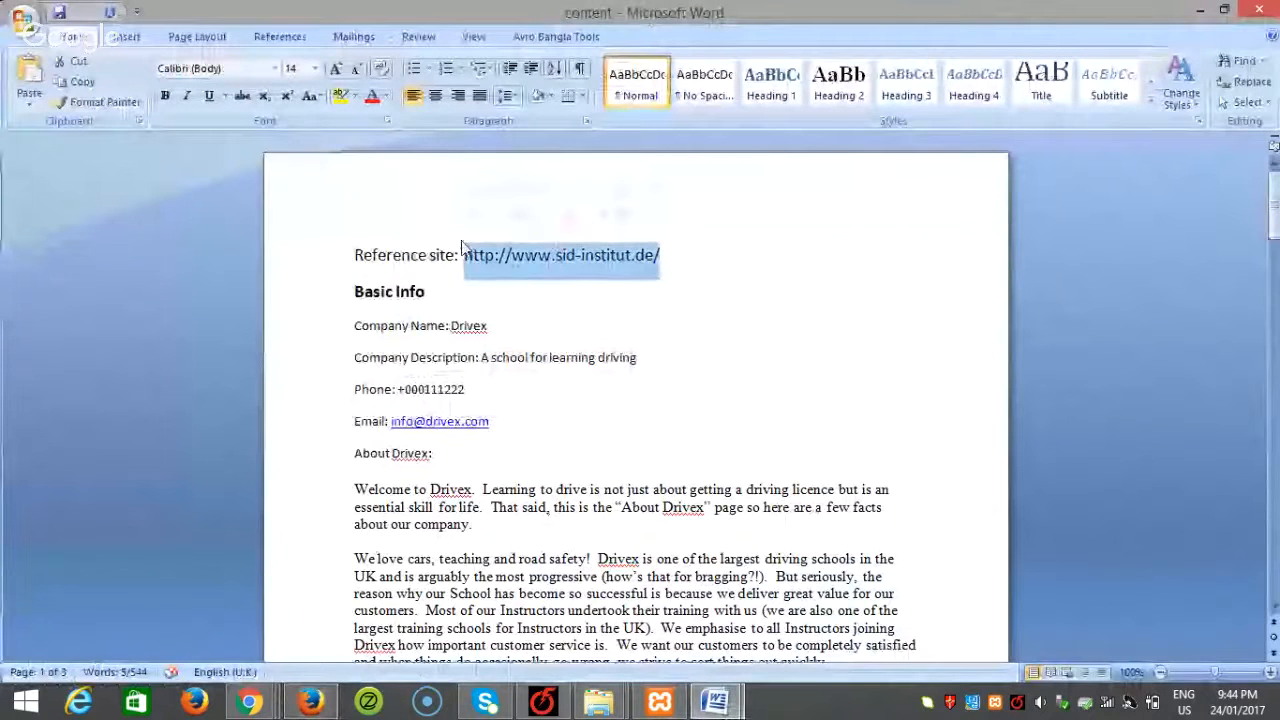
left_click(311, 702)
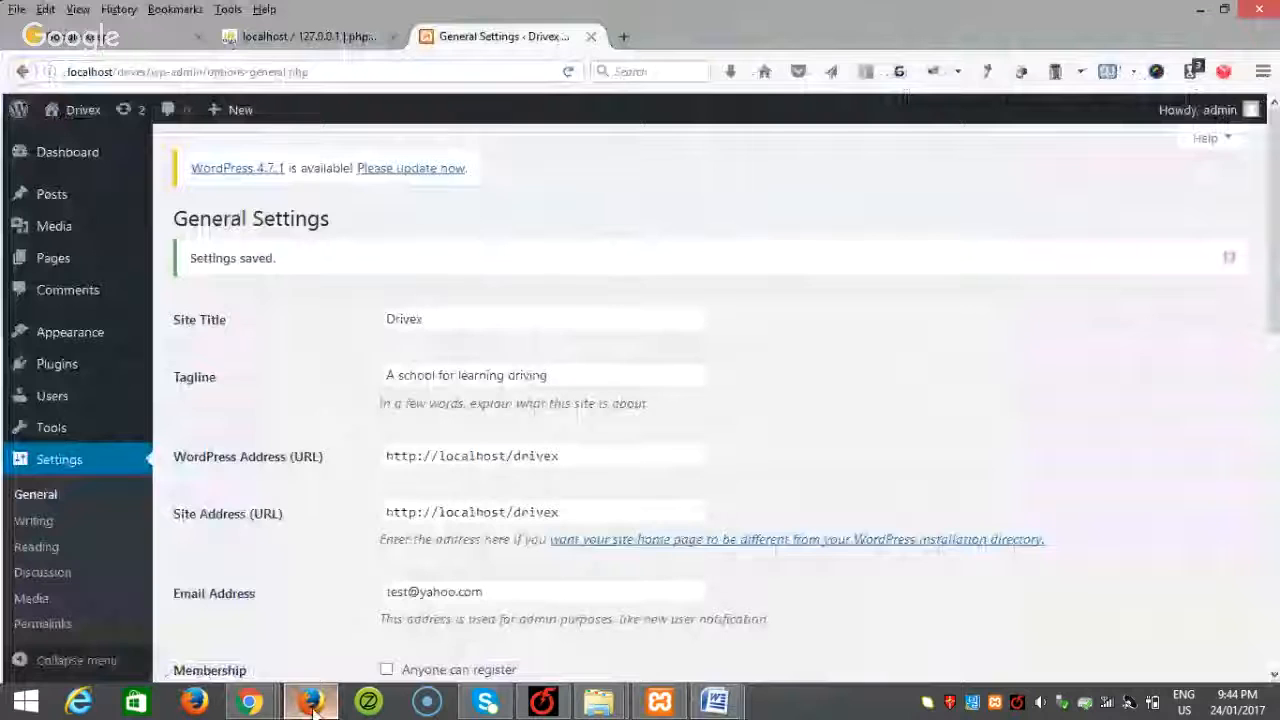
key("ctrl+t")
key("ctrl+v")
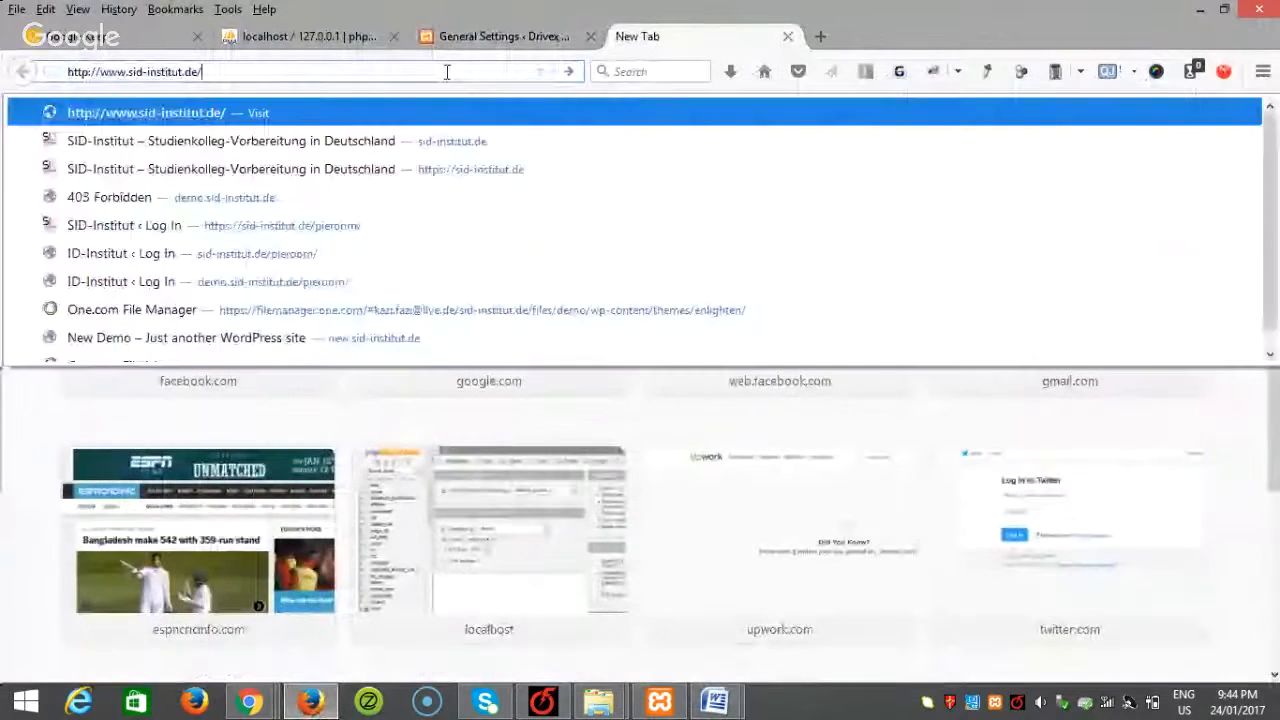
key("Return")
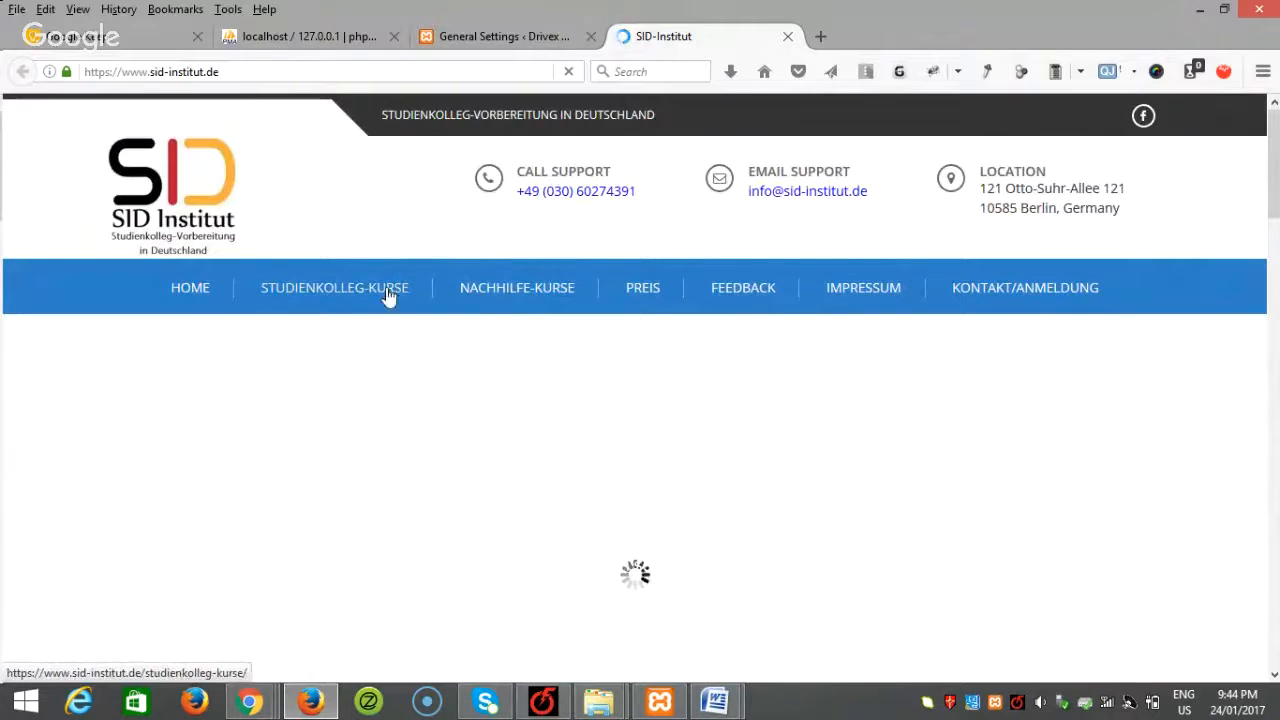
scroll(1123, 312, "down", 1)
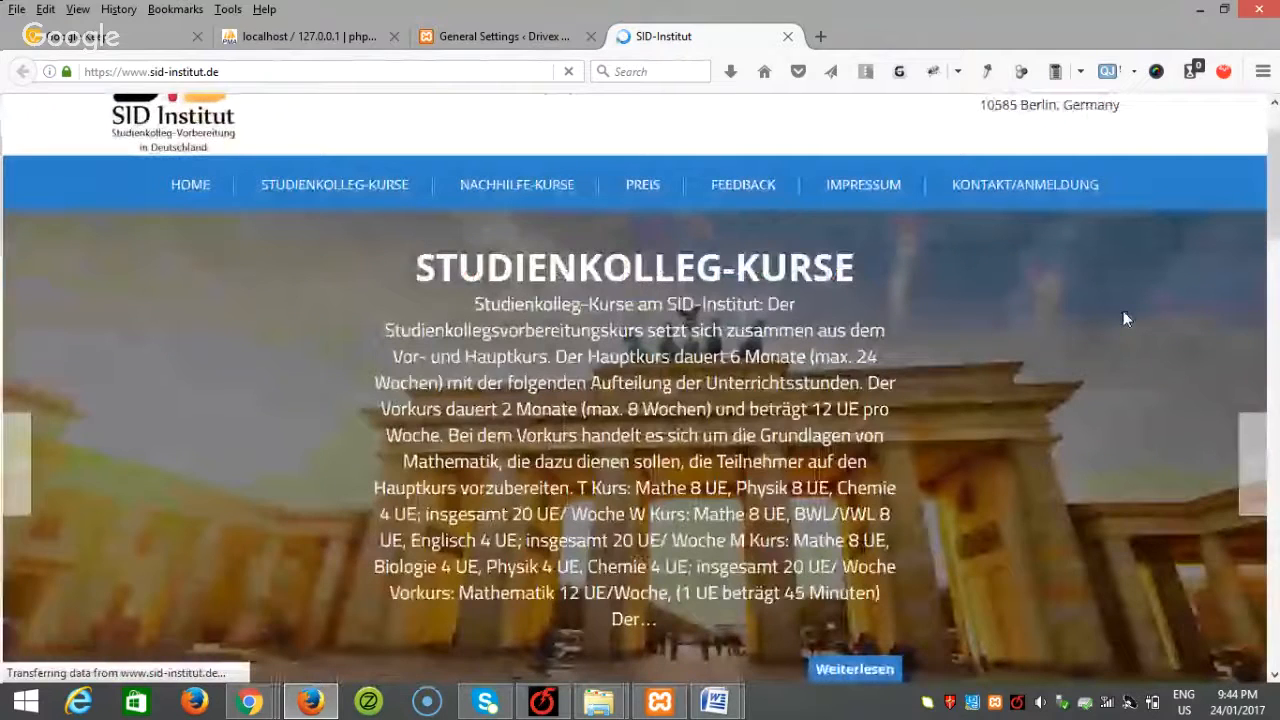
scroll(1123, 318, "down", 2)
scroll(1123, 318, "up", 3)
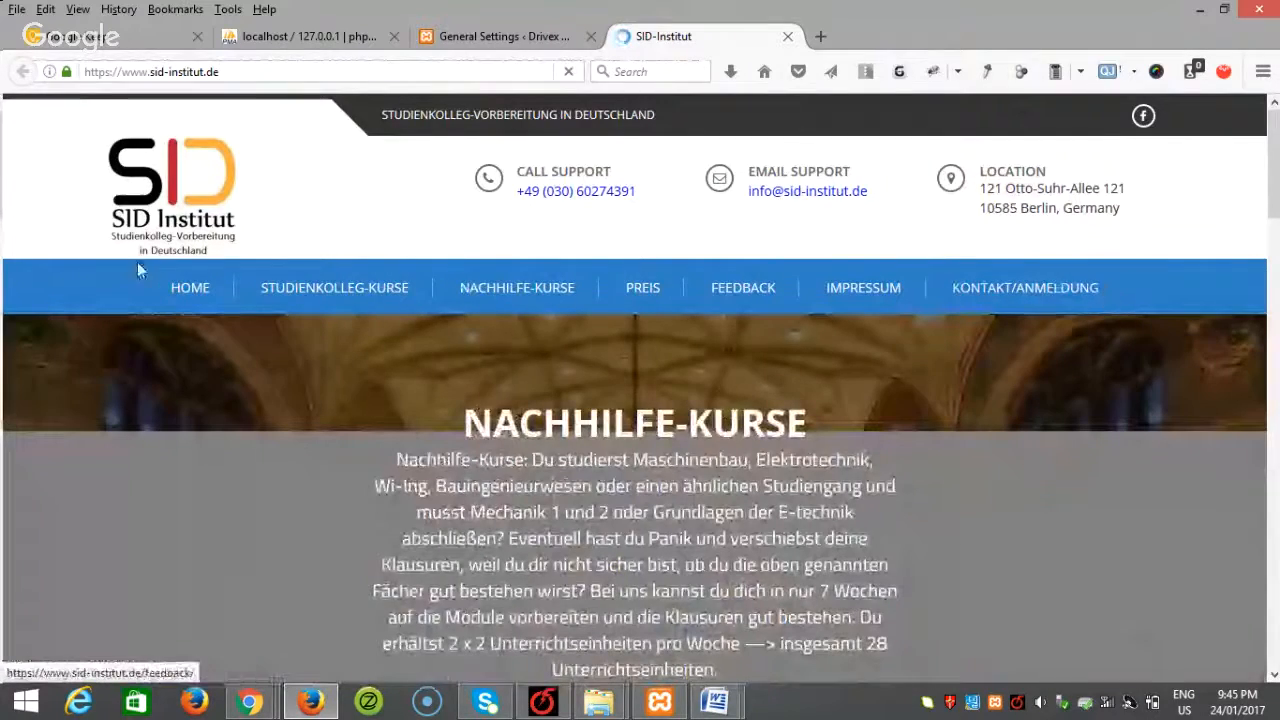
scroll(1030, 290, "down", 2)
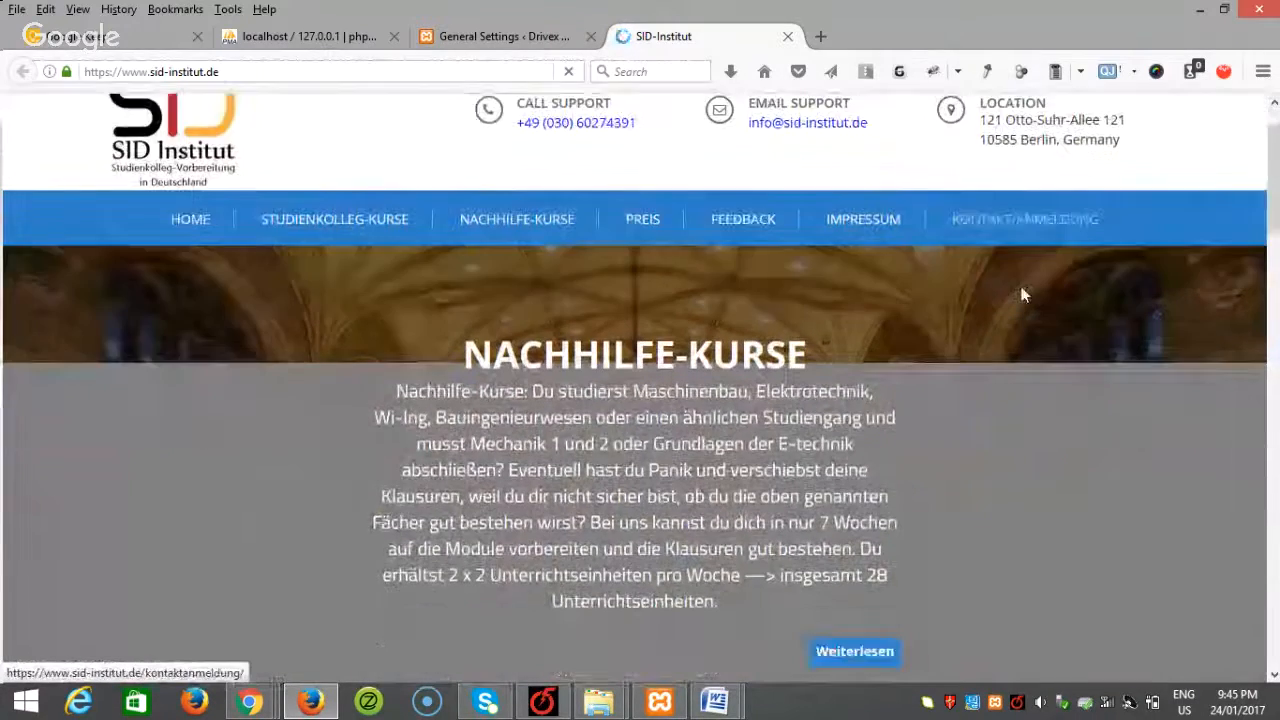
scroll(1227, 360, "down", 3)
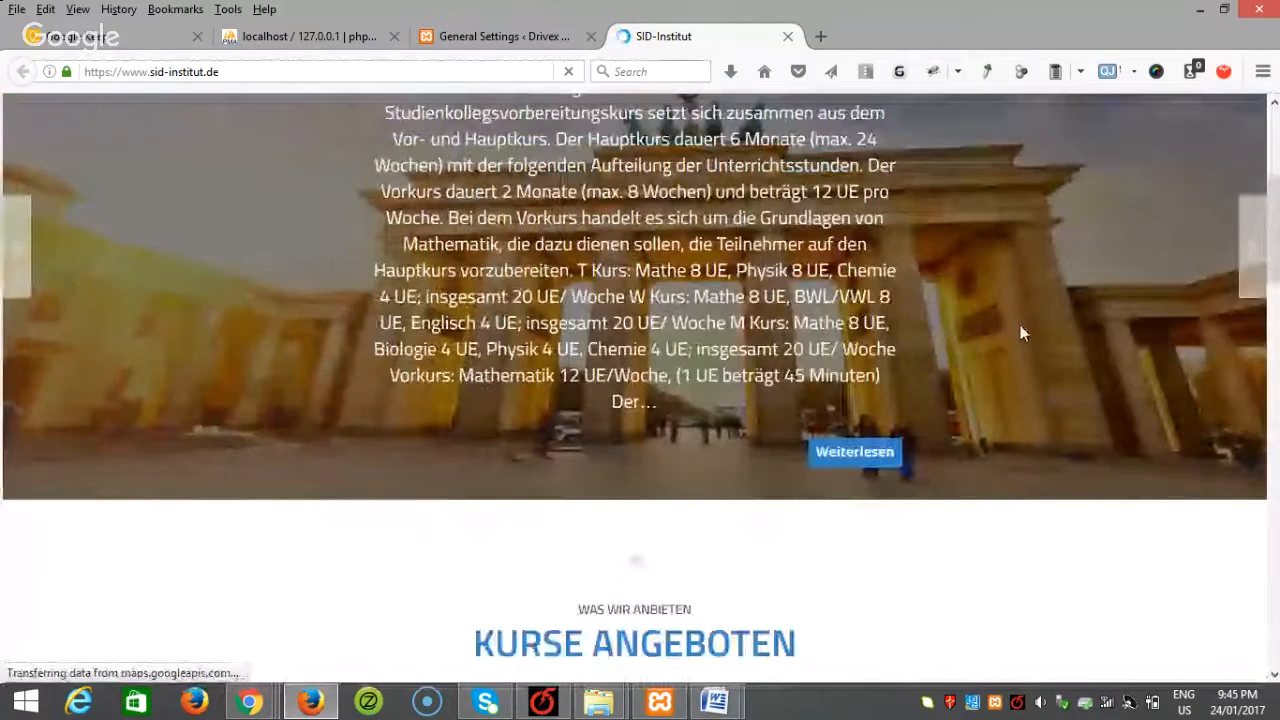
scroll(1020, 340, "down", 8)
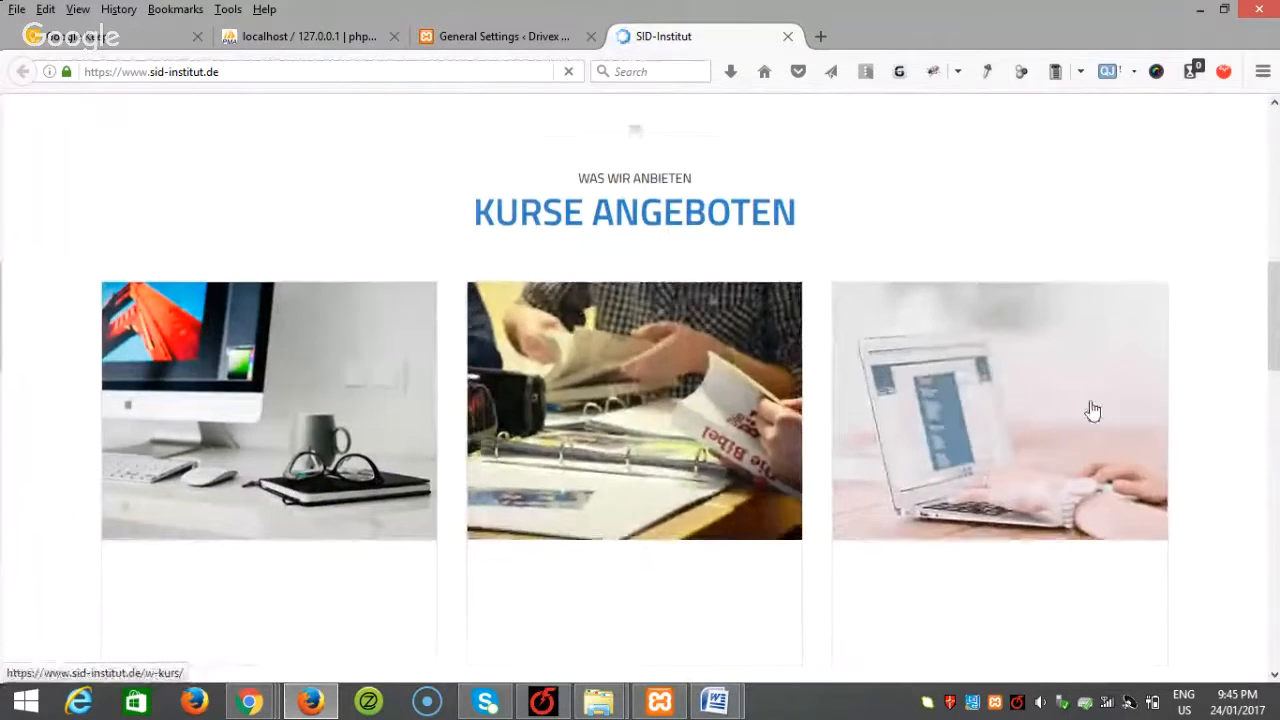
scroll(1090, 410, "down", 3)
scroll(729, 410, "down", 2)
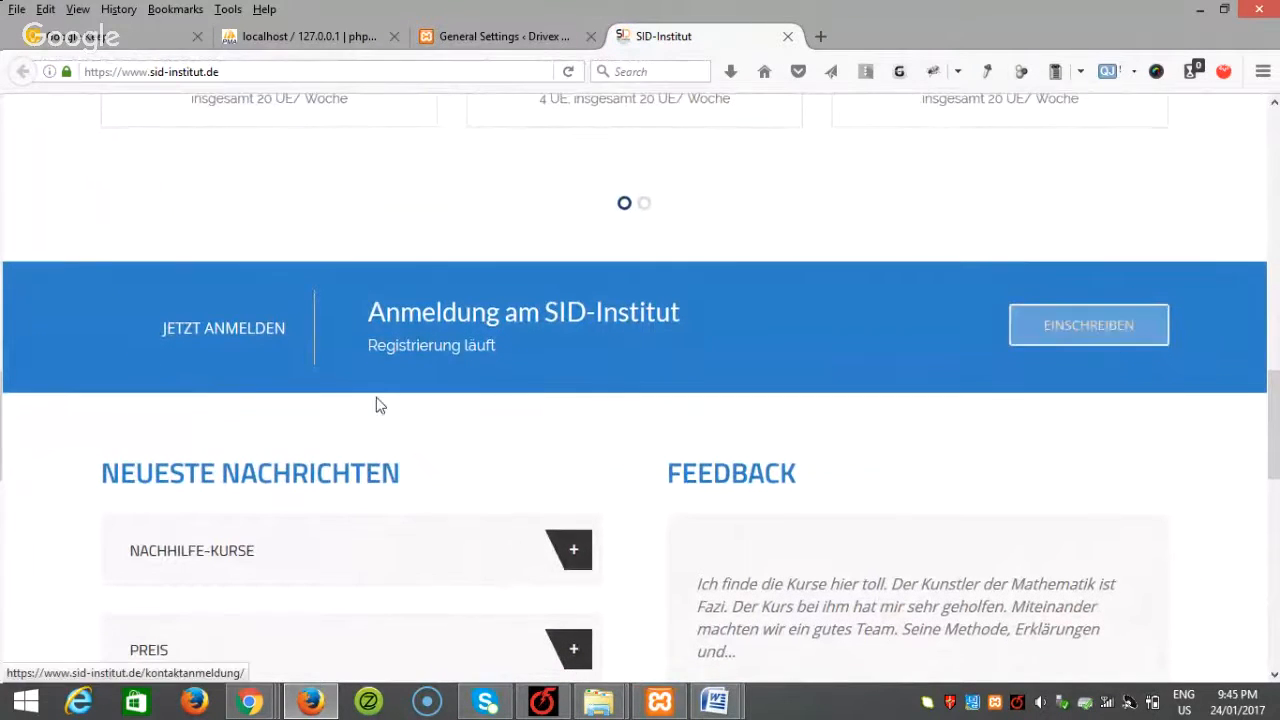
scroll(377, 403, "down", 2)
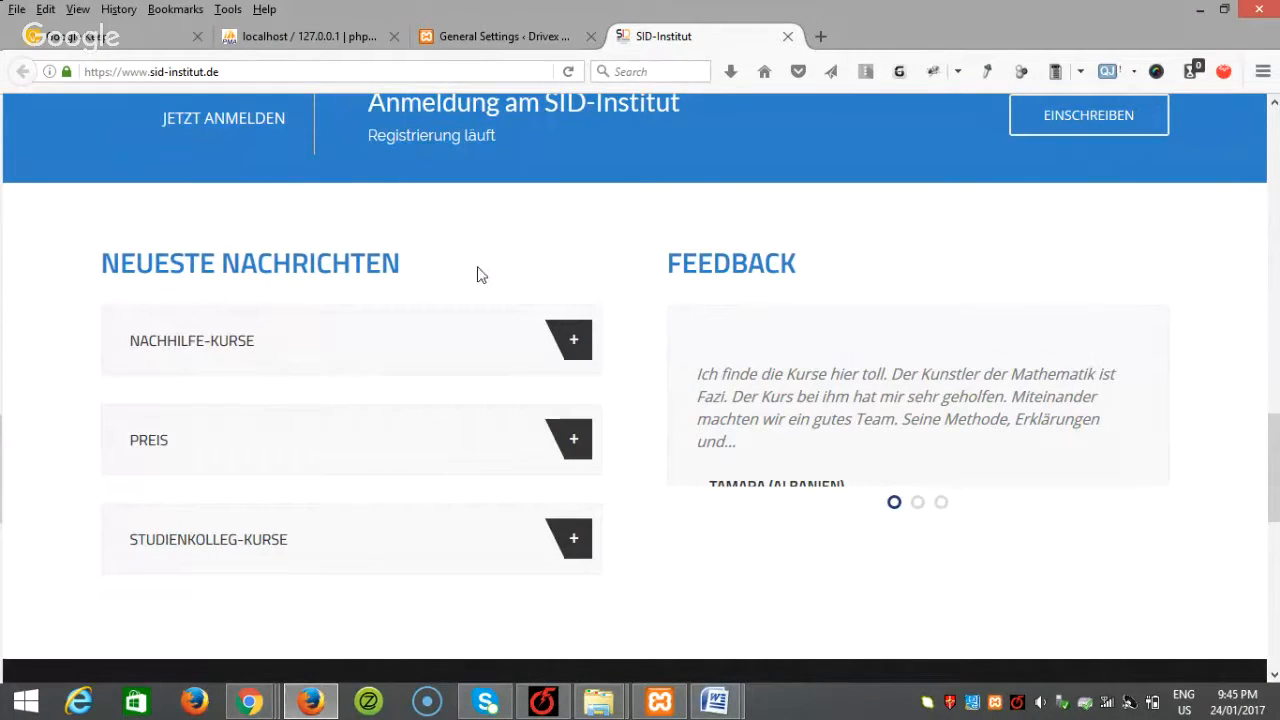
left_click_drag(391, 266, 48, 263)
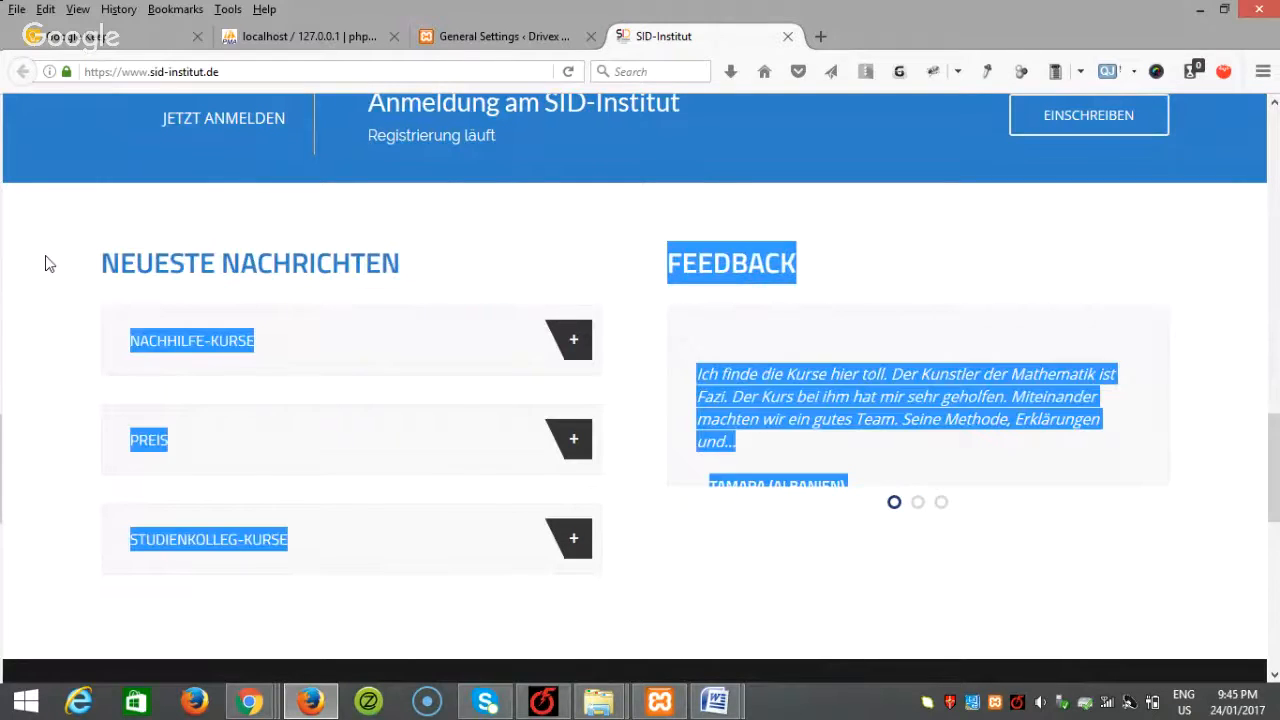
left_click(48, 264)
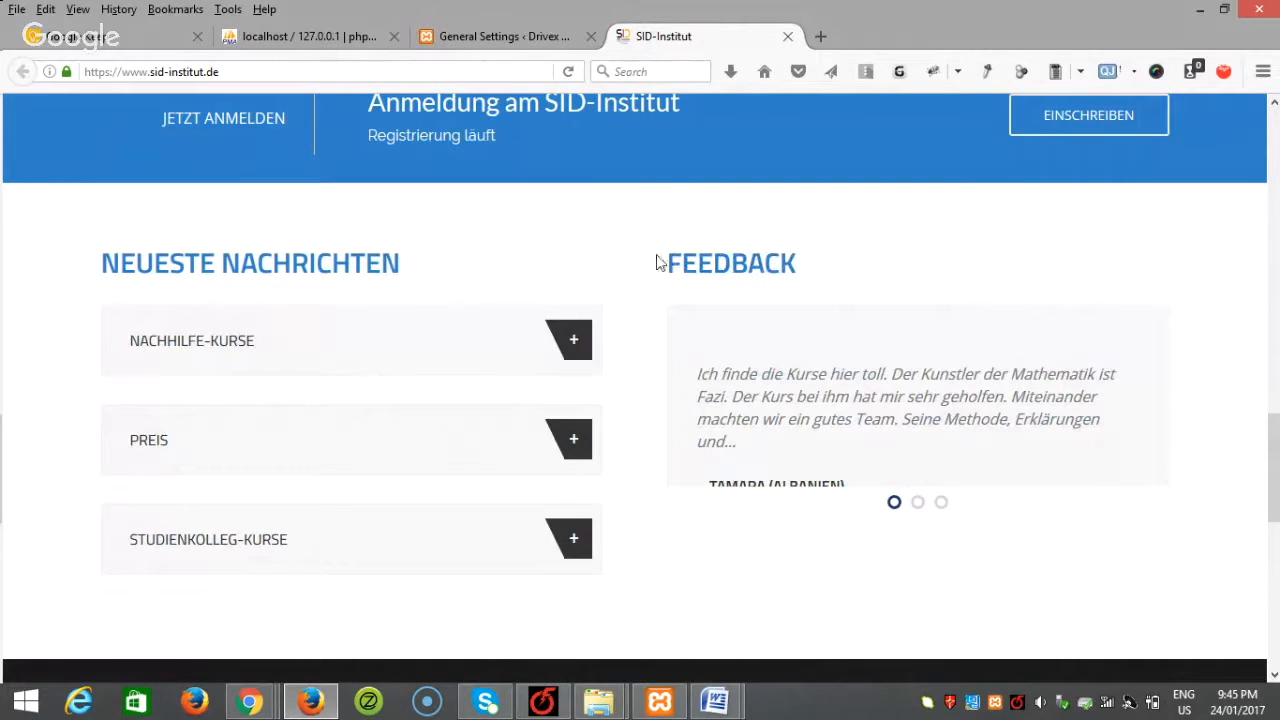
left_click_drag(666, 256, 798, 283)
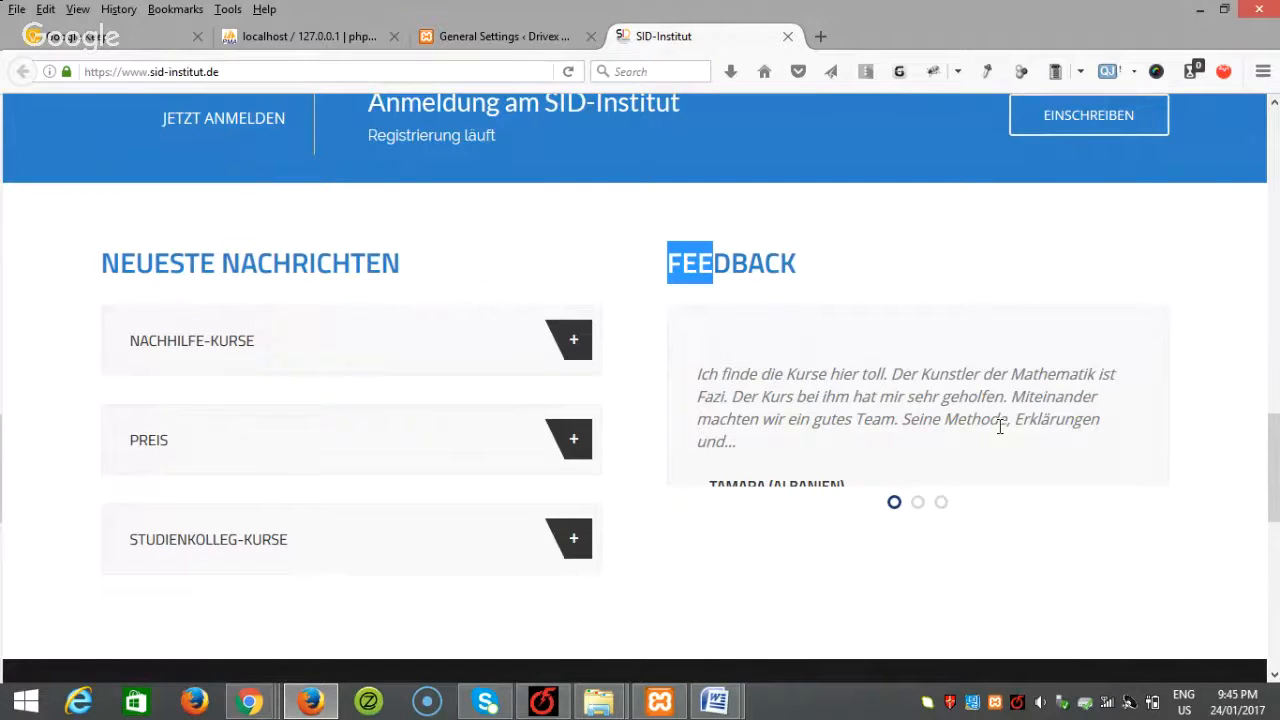
scroll(850, 460, "down", 6)
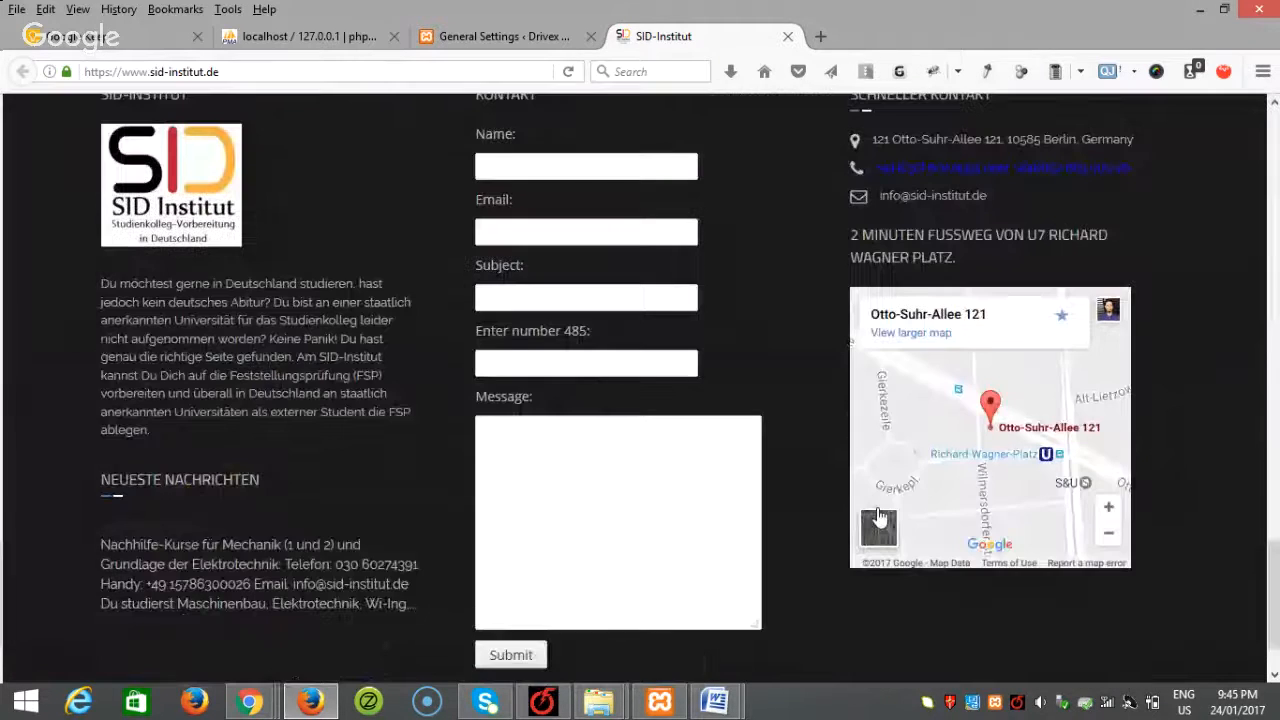
scroll(994, 466, "up", 3)
scroll(1150, 369, "down", 2)
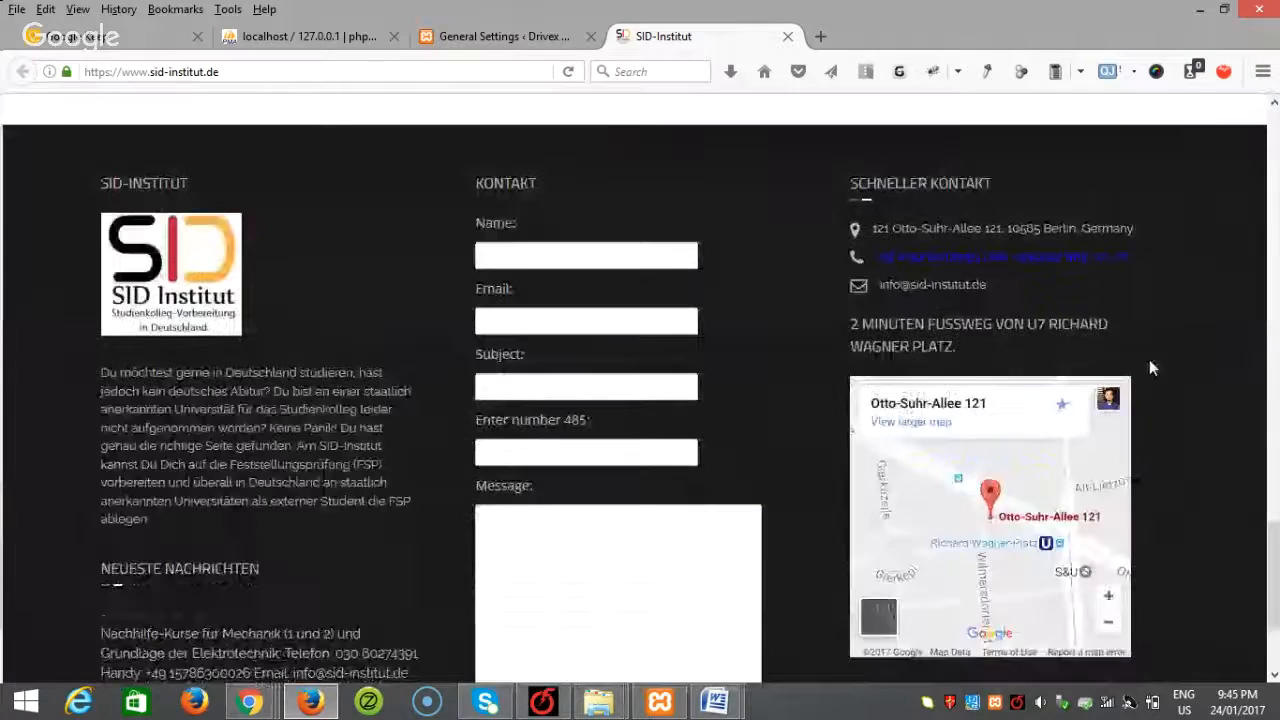
scroll(505, 452, "down", 2)
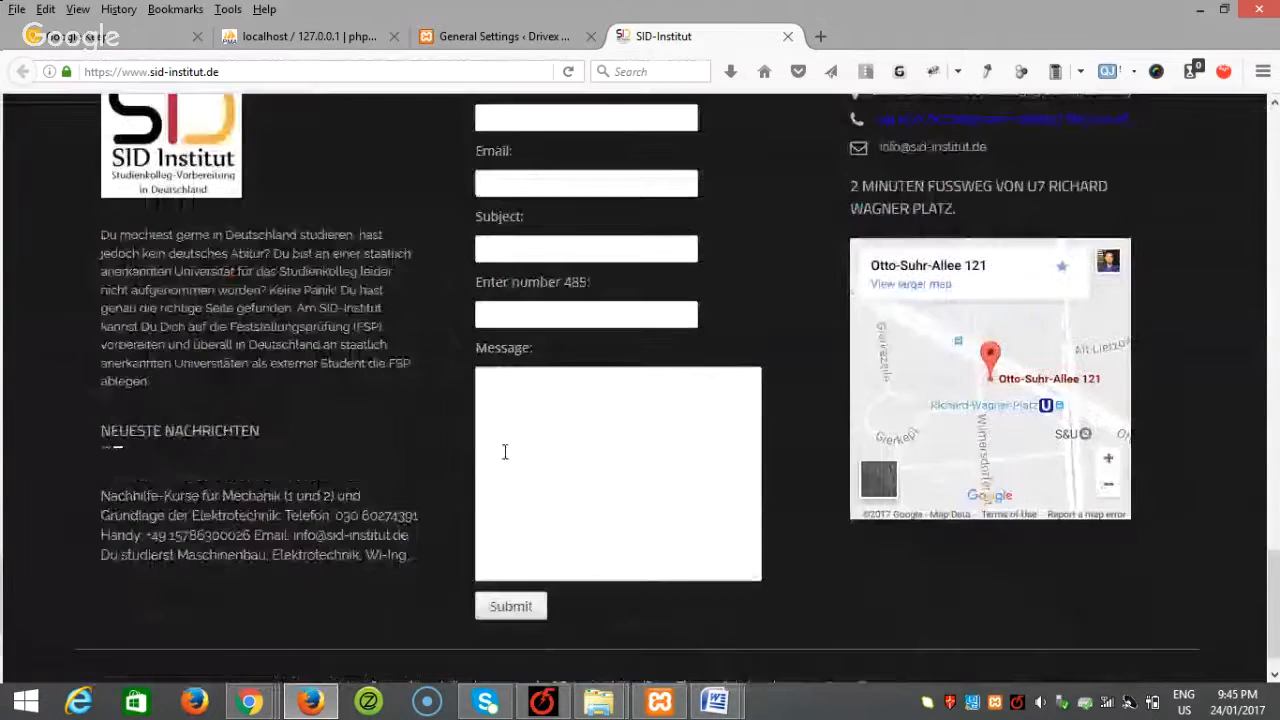
scroll(505, 452, "up", 20)
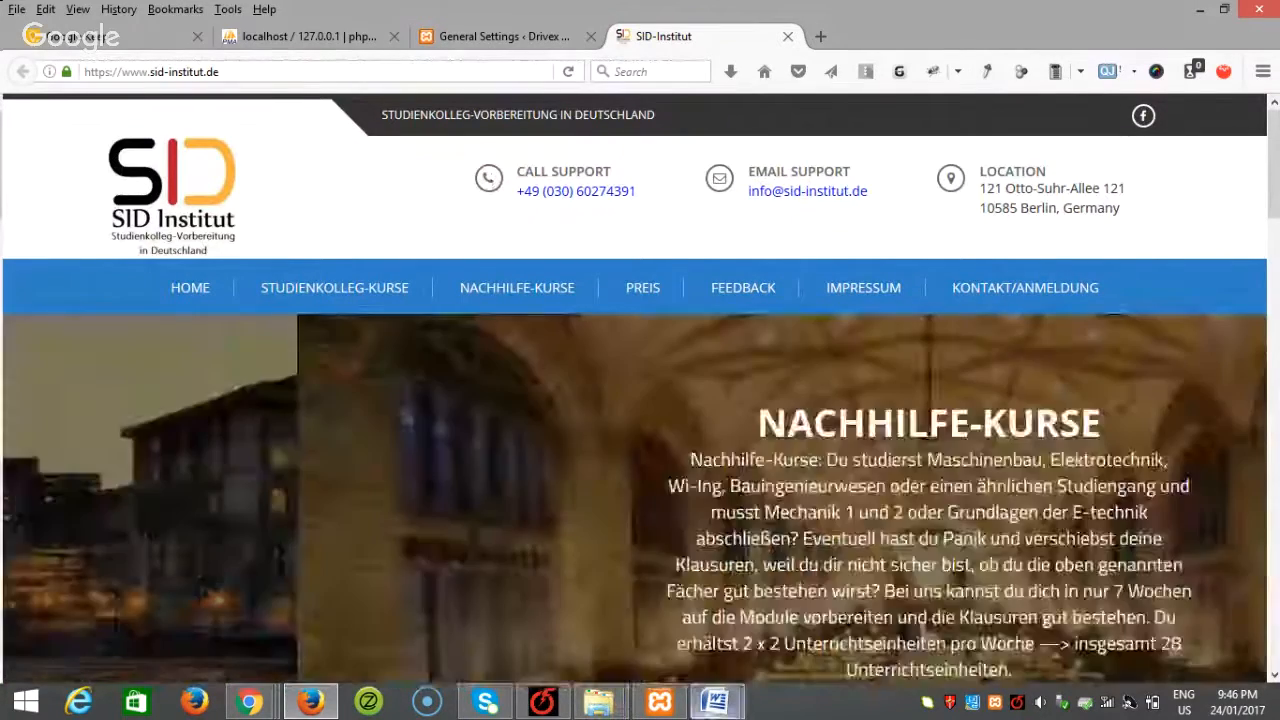
mouse_move(715, 702)
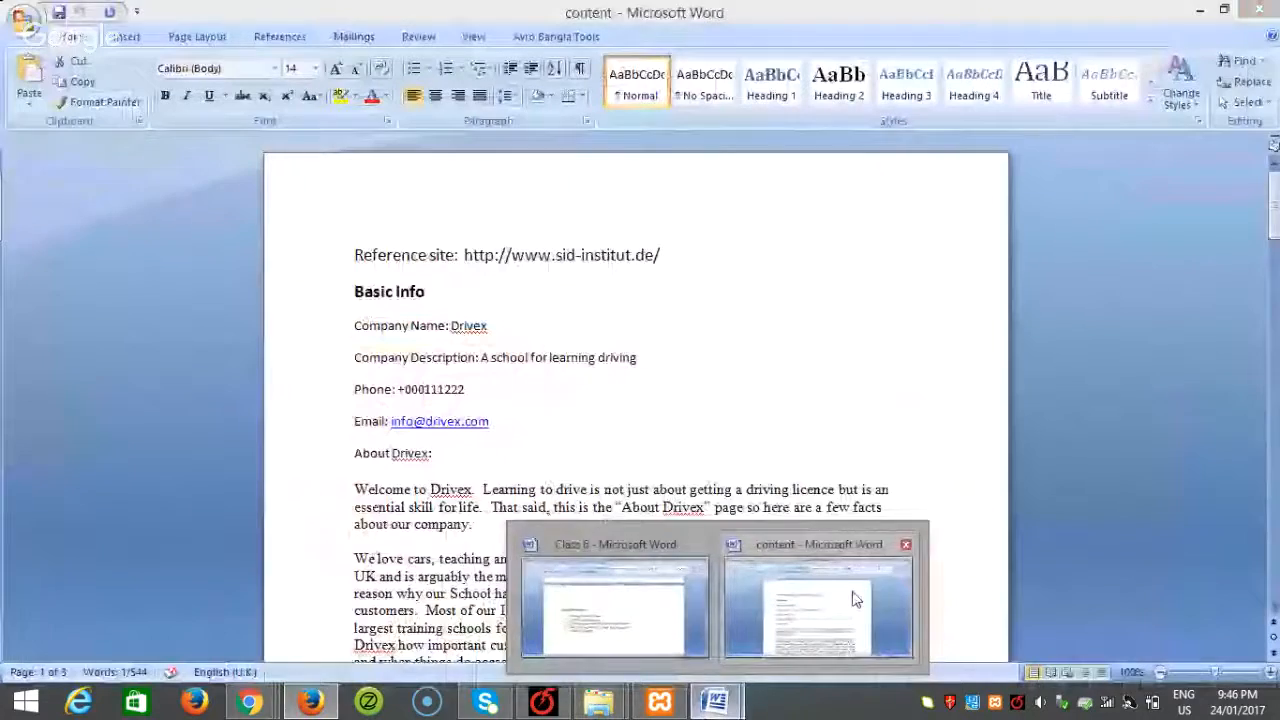
left_click(853, 597)
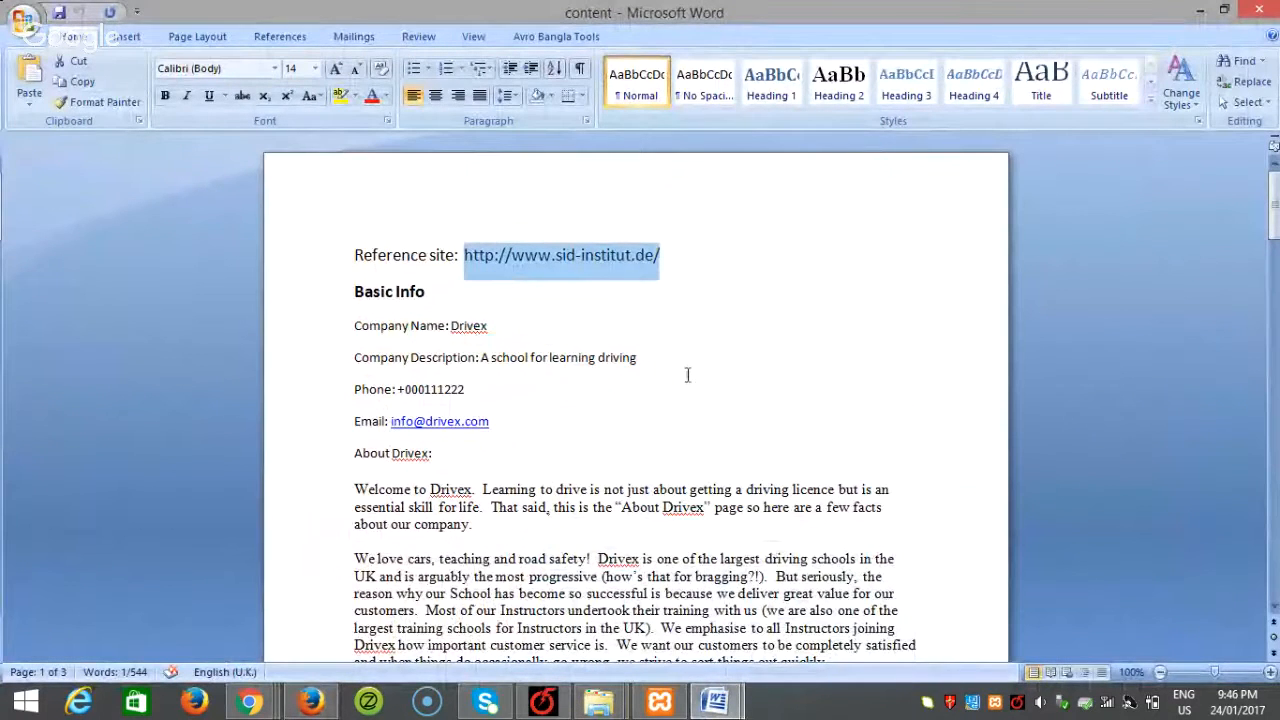
scroll(669, 411, "down", 3)
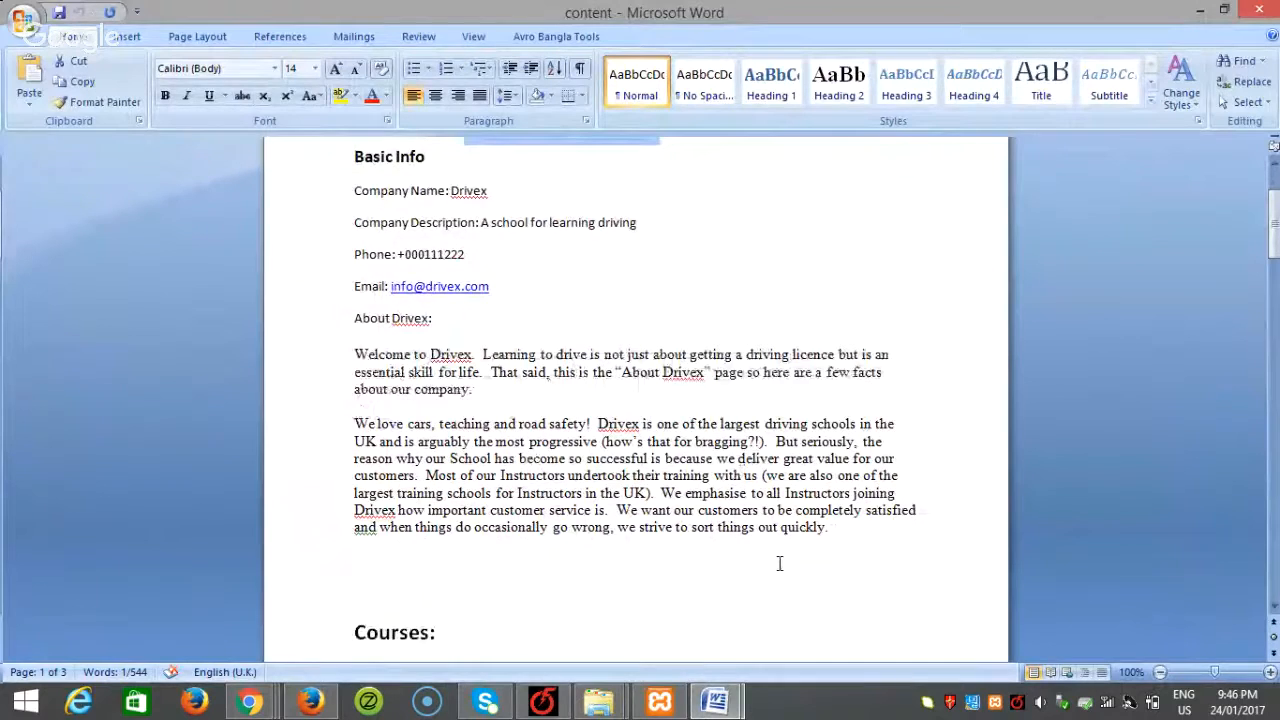
mouse_move(598, 700)
left_click(569, 606)
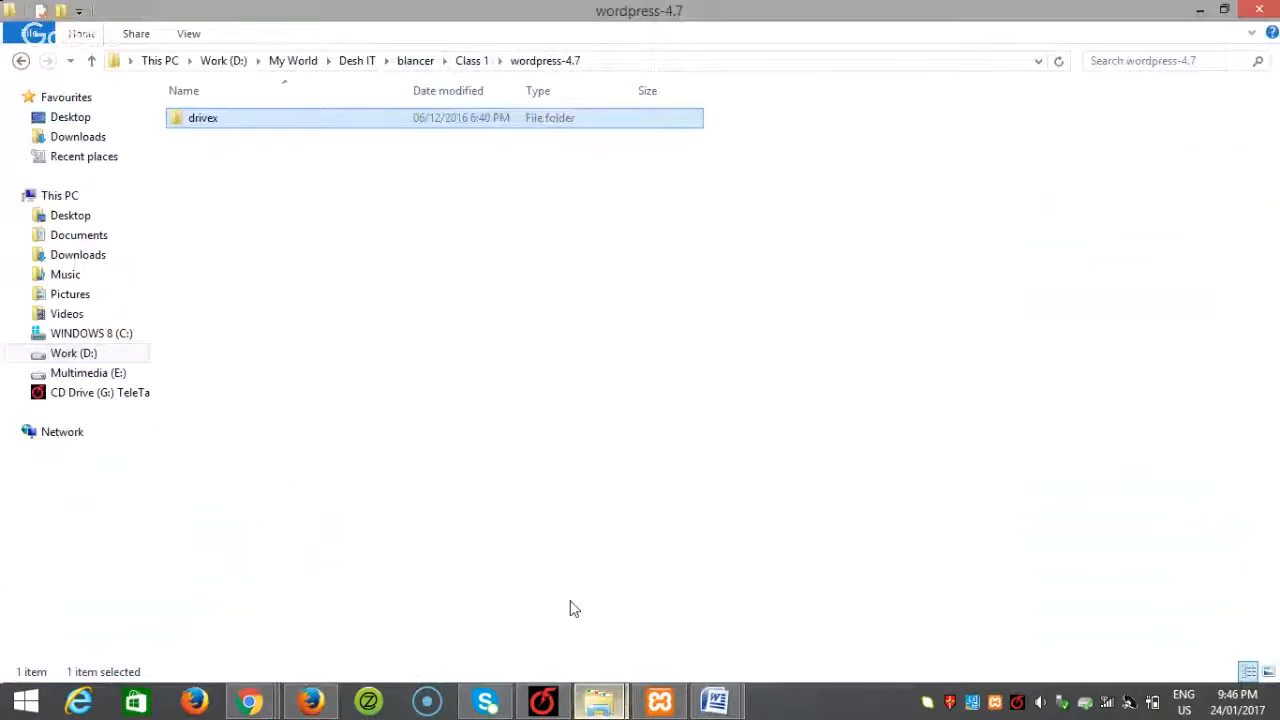
left_click(310, 700)
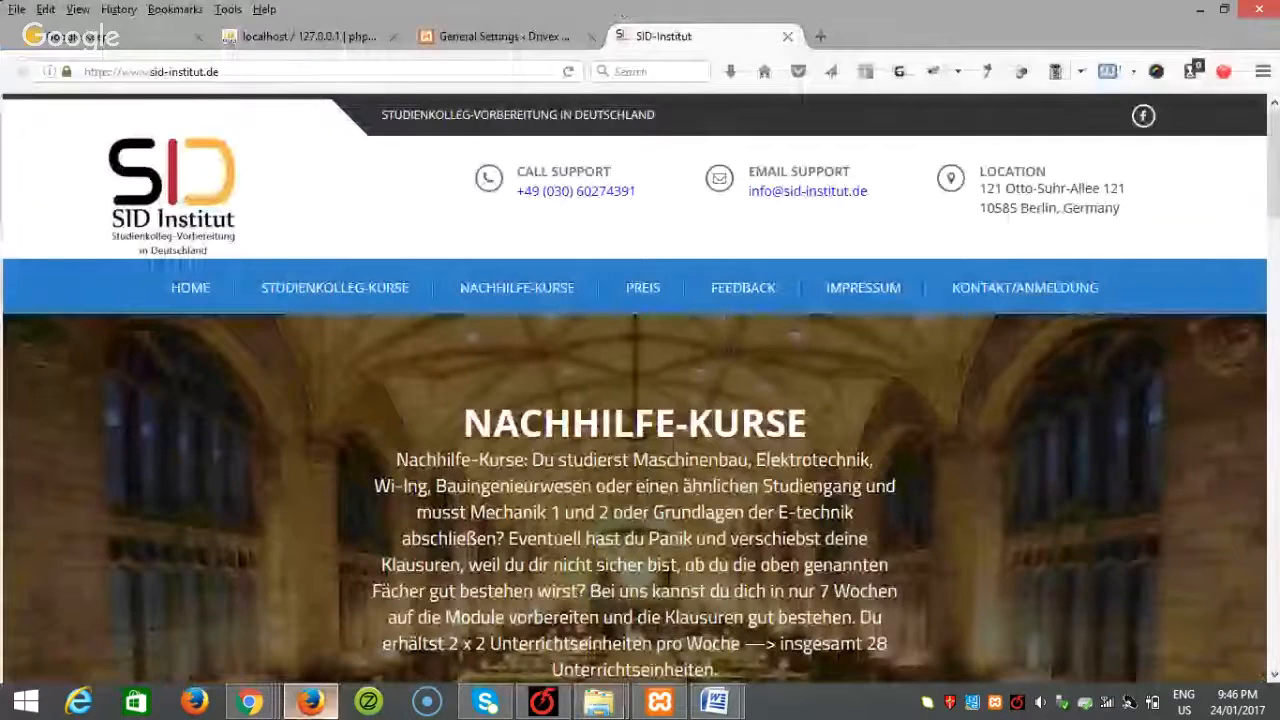
Step: Under Themes > Add New > Upload Theme, choose enlighten.zip as the upload file
left_click(530, 45)
mouse_move(77, 336)
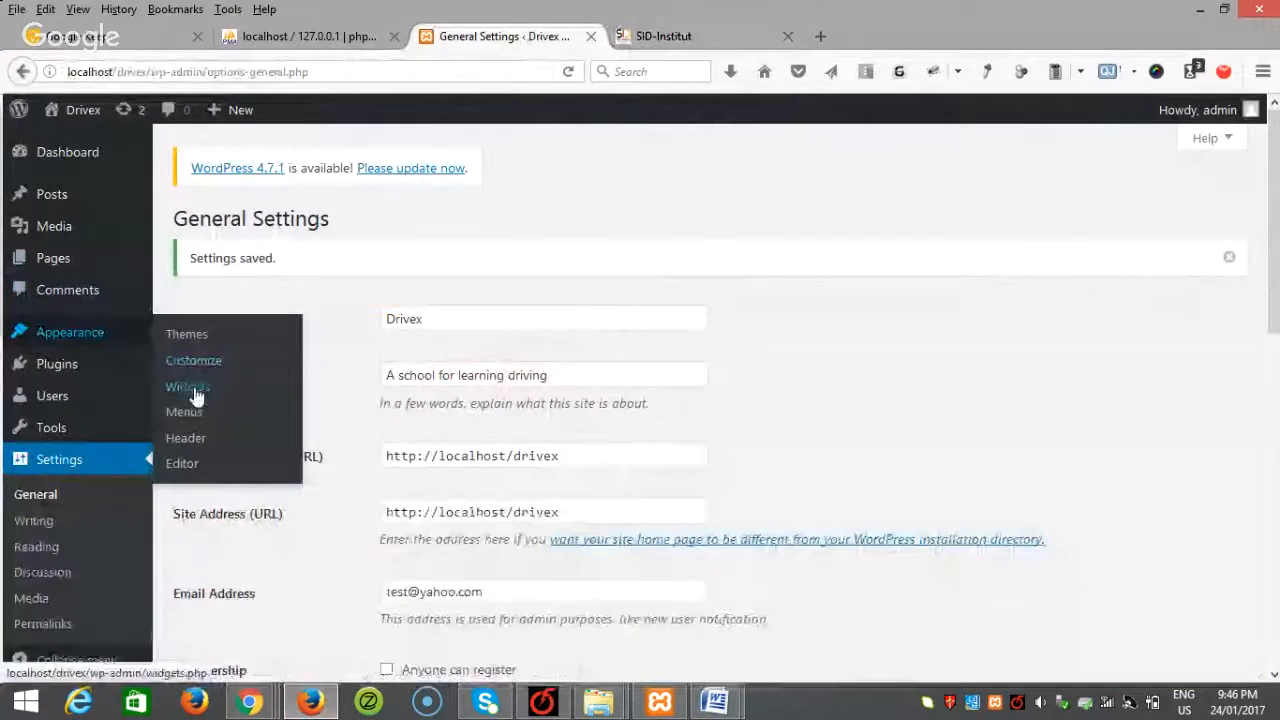
left_click(200, 334)
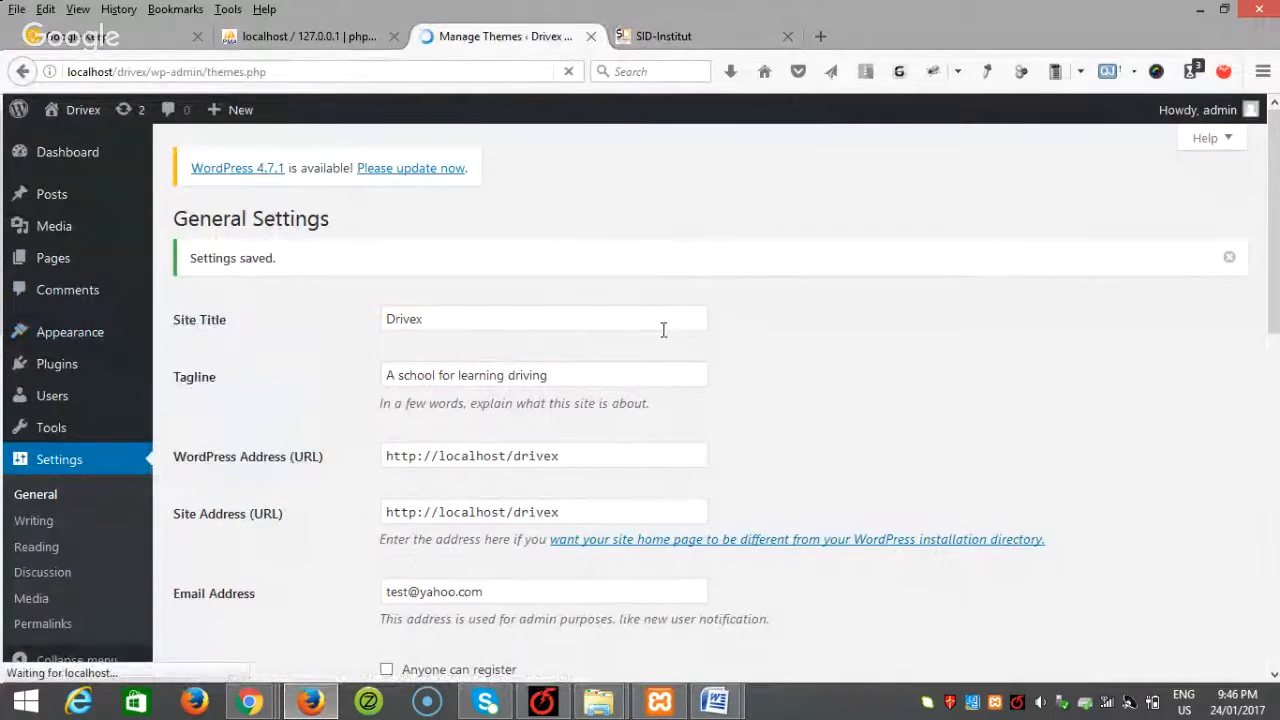
left_click(346, 218)
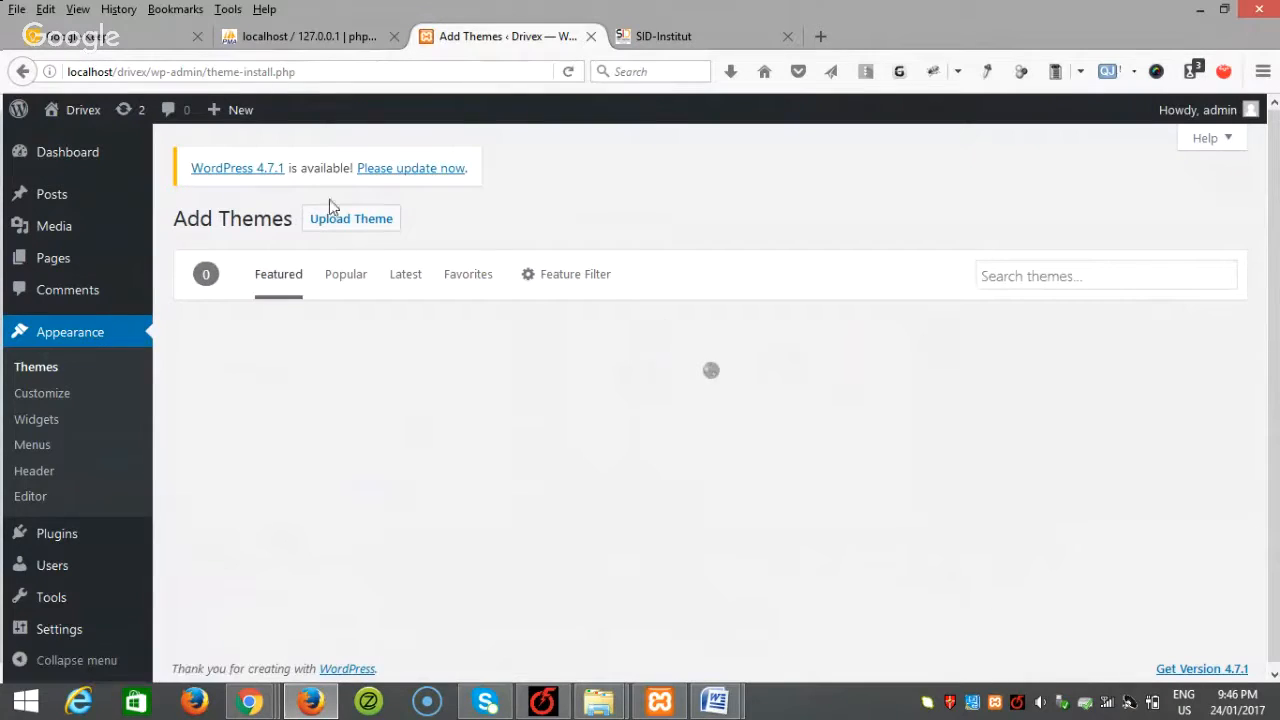
left_click(331, 218)
left_click(595, 388)
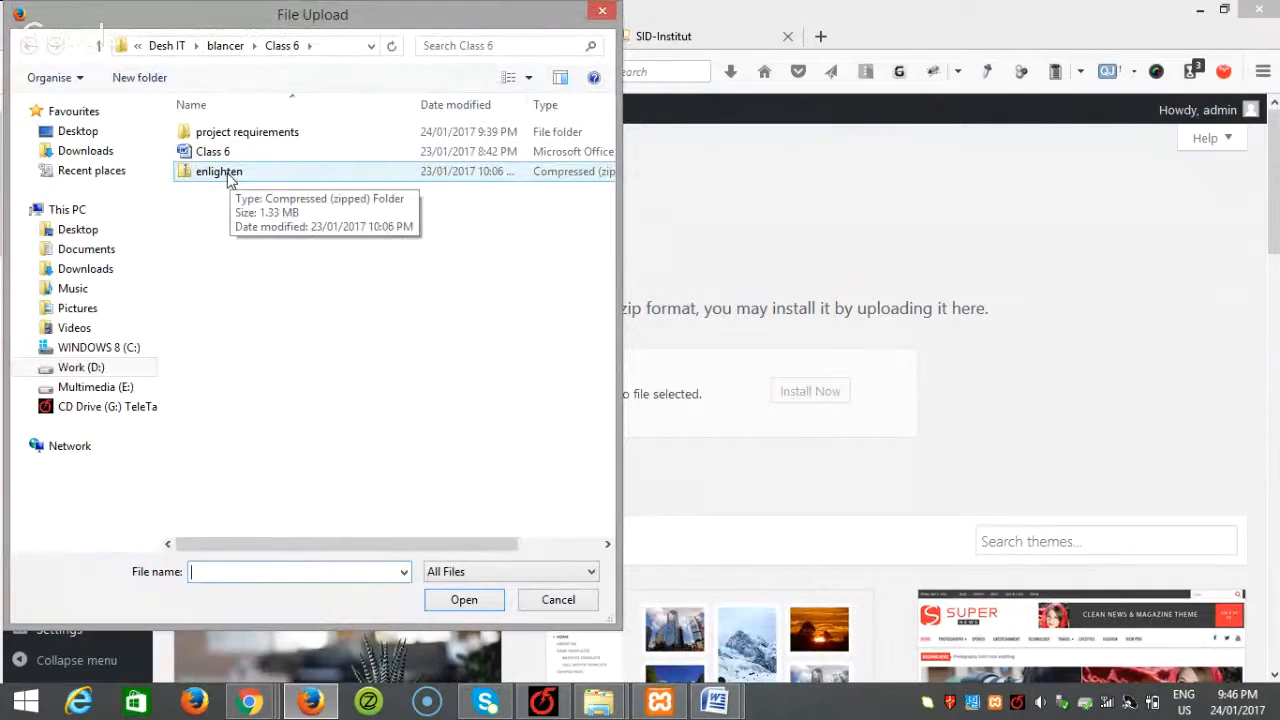
left_click(220, 172)
left_click(464, 600)
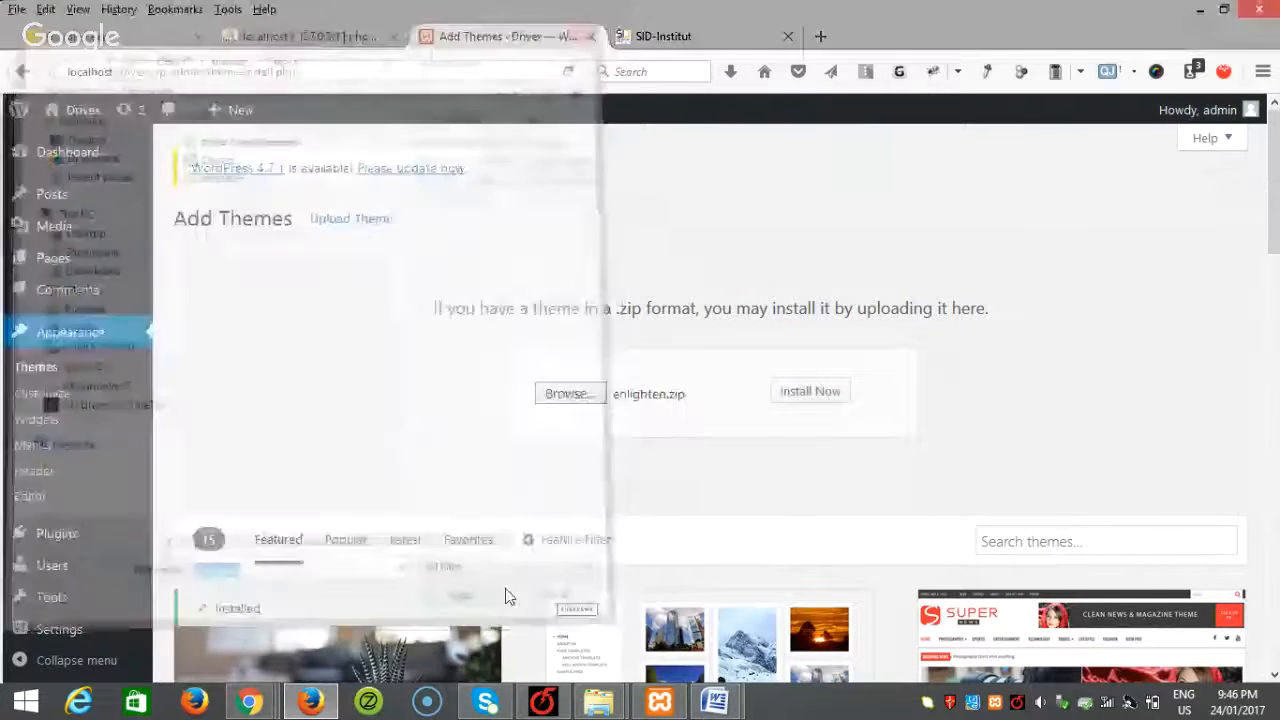
Step: Install and activate the Enlighten theme, then open its Customizer
left_click(828, 396)
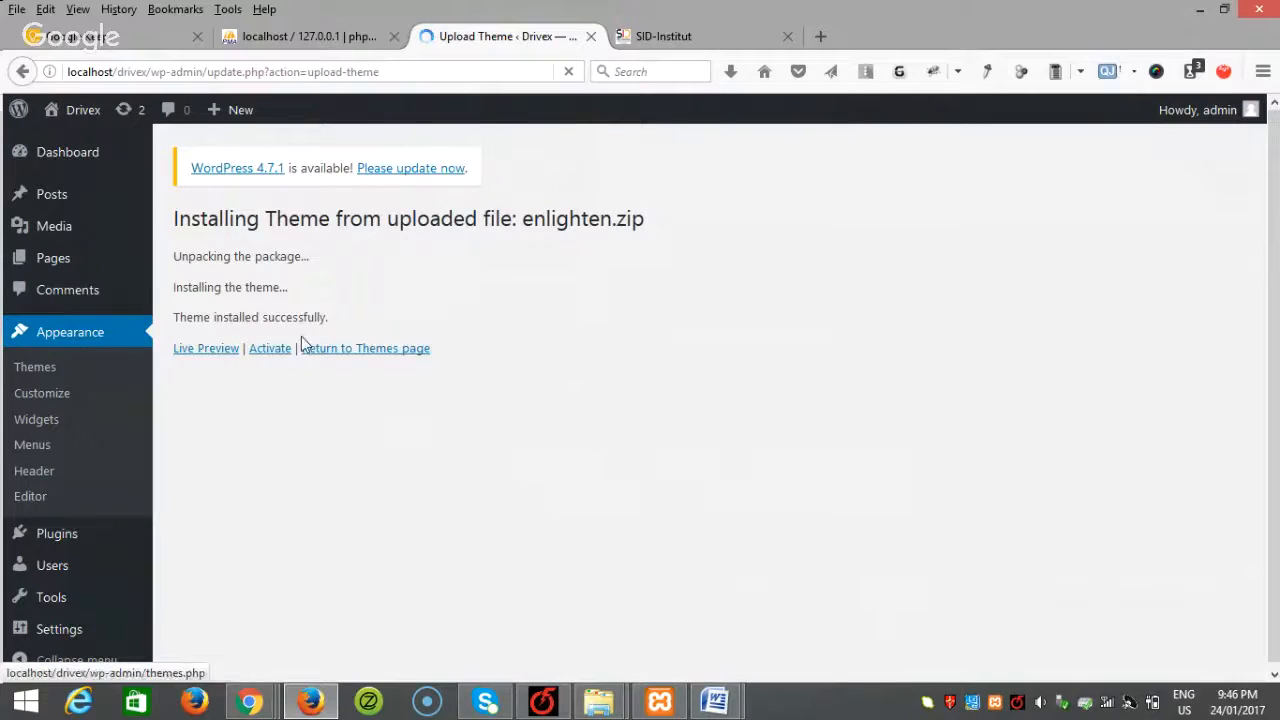
left_click(269, 350)
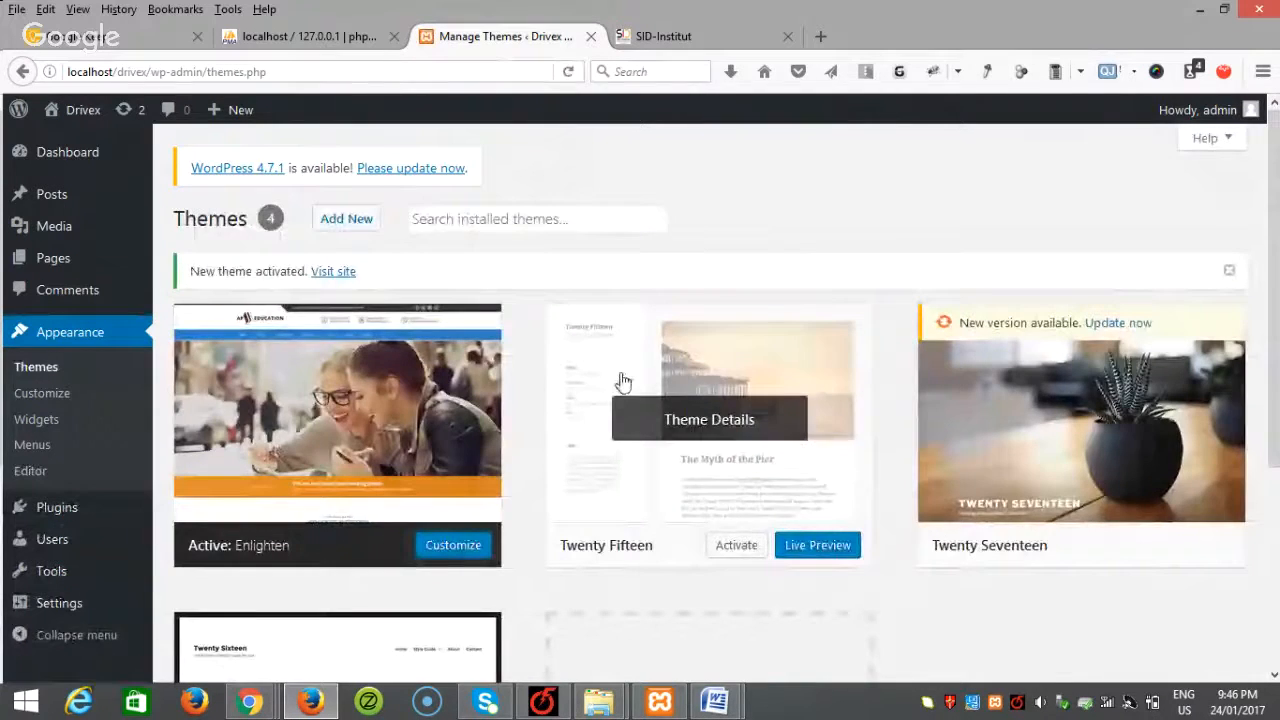
left_click(458, 556)
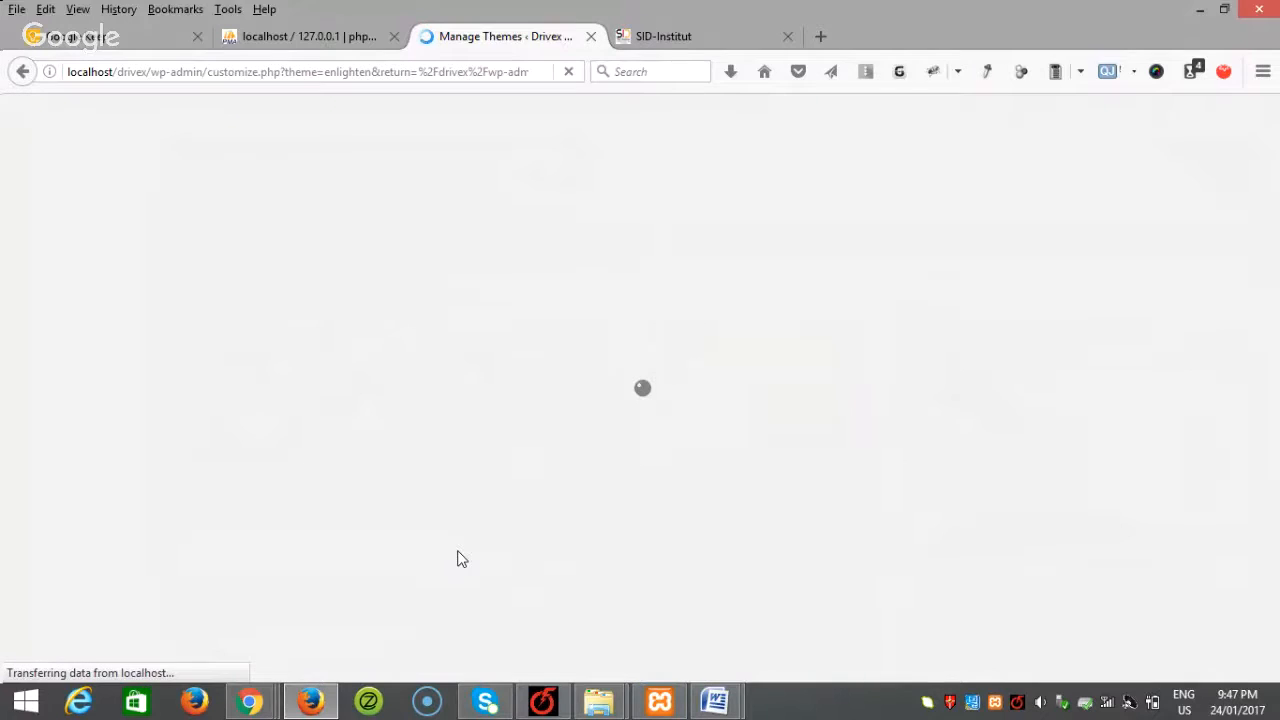
Step: In Explorer, browse blancer > Class 6 > project requirements > images and select drivex_logo
left_click(688, 38)
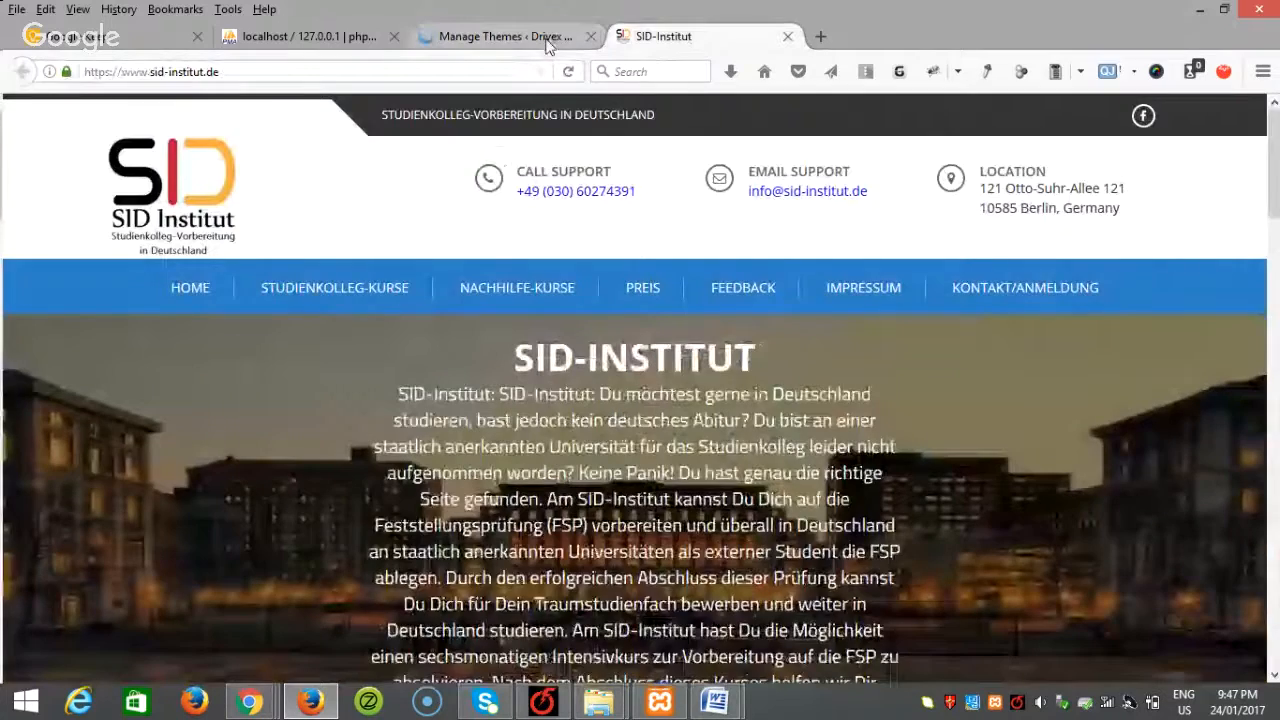
left_click(549, 41)
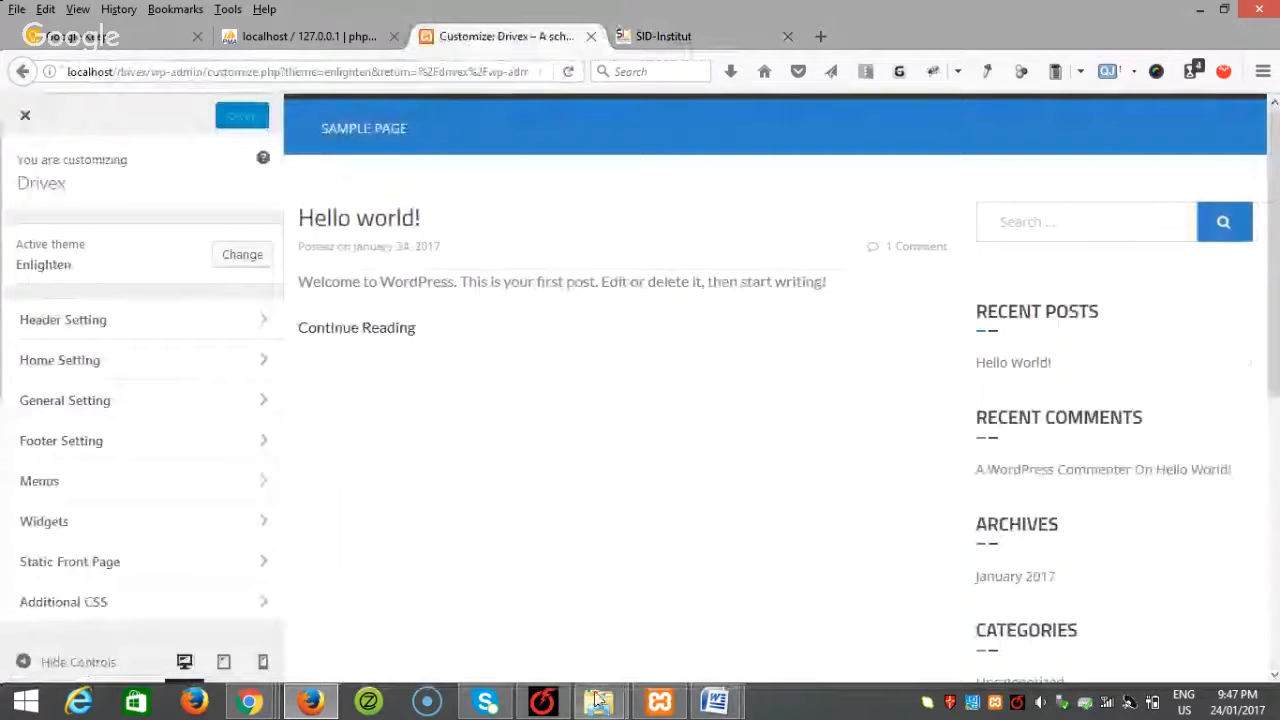
mouse_move(597, 700)
left_click(497, 617)
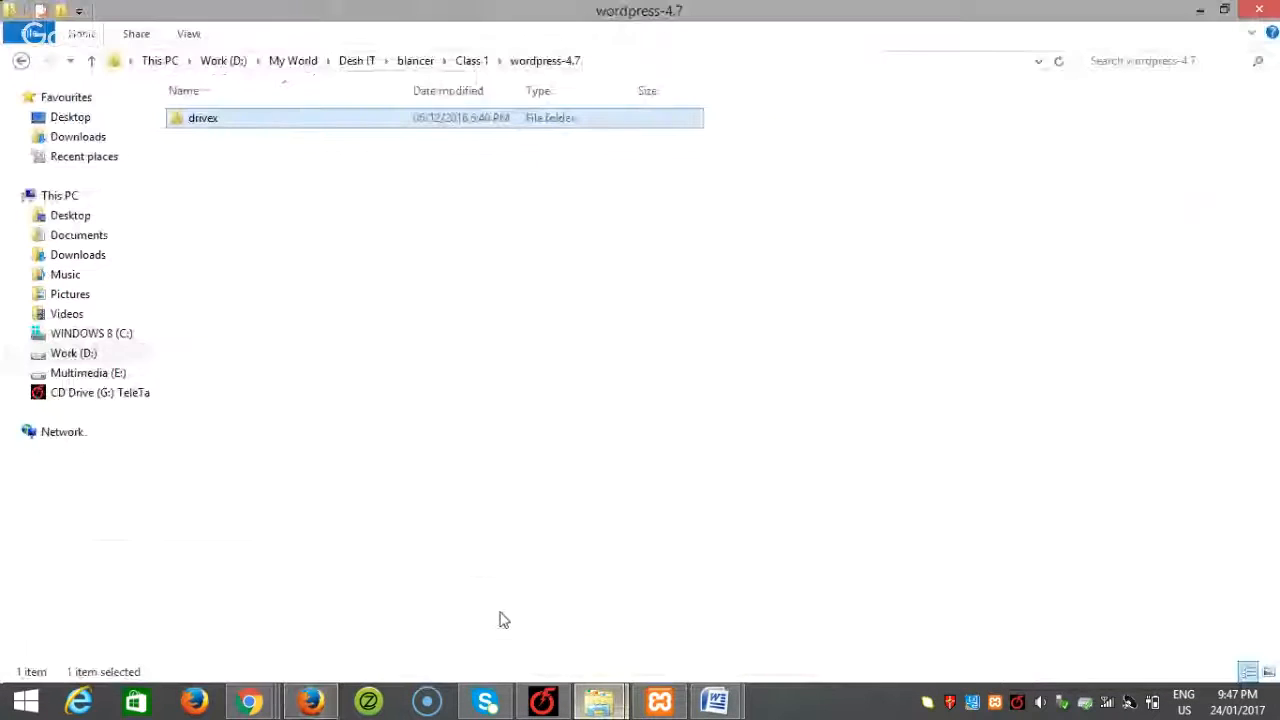
left_click(428, 61)
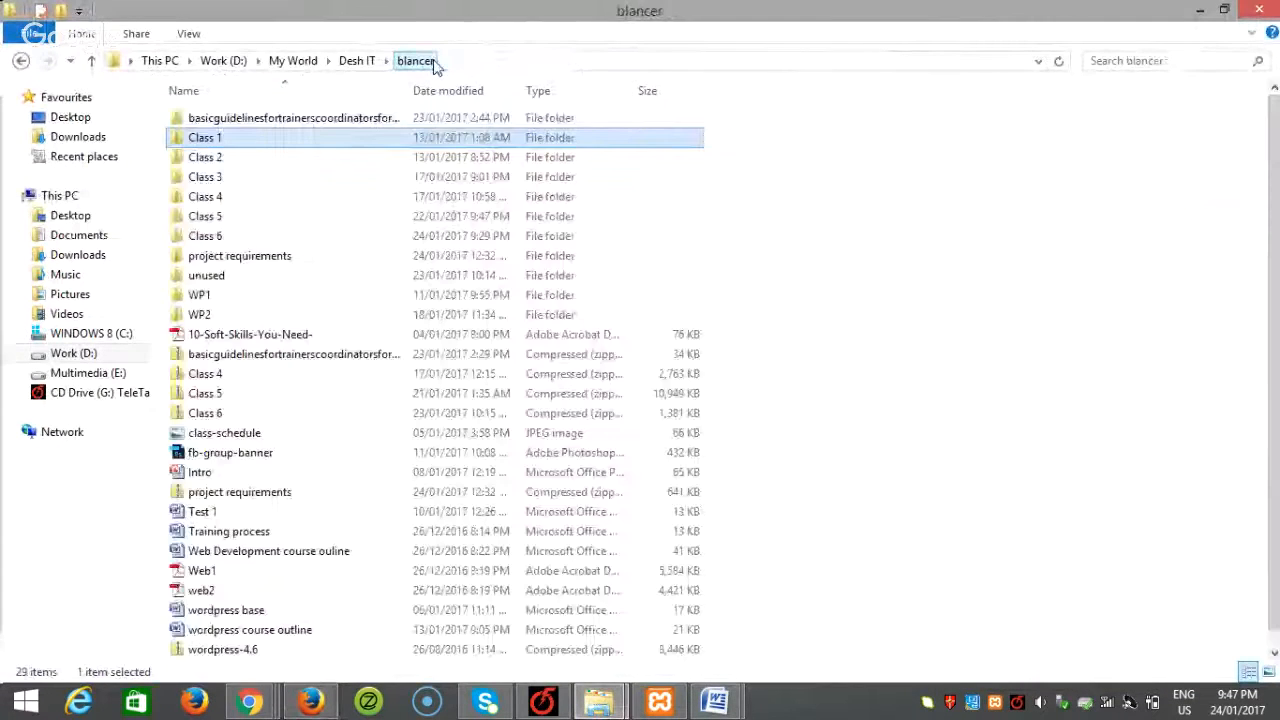
double_click(239, 240)
double_click(251, 120)
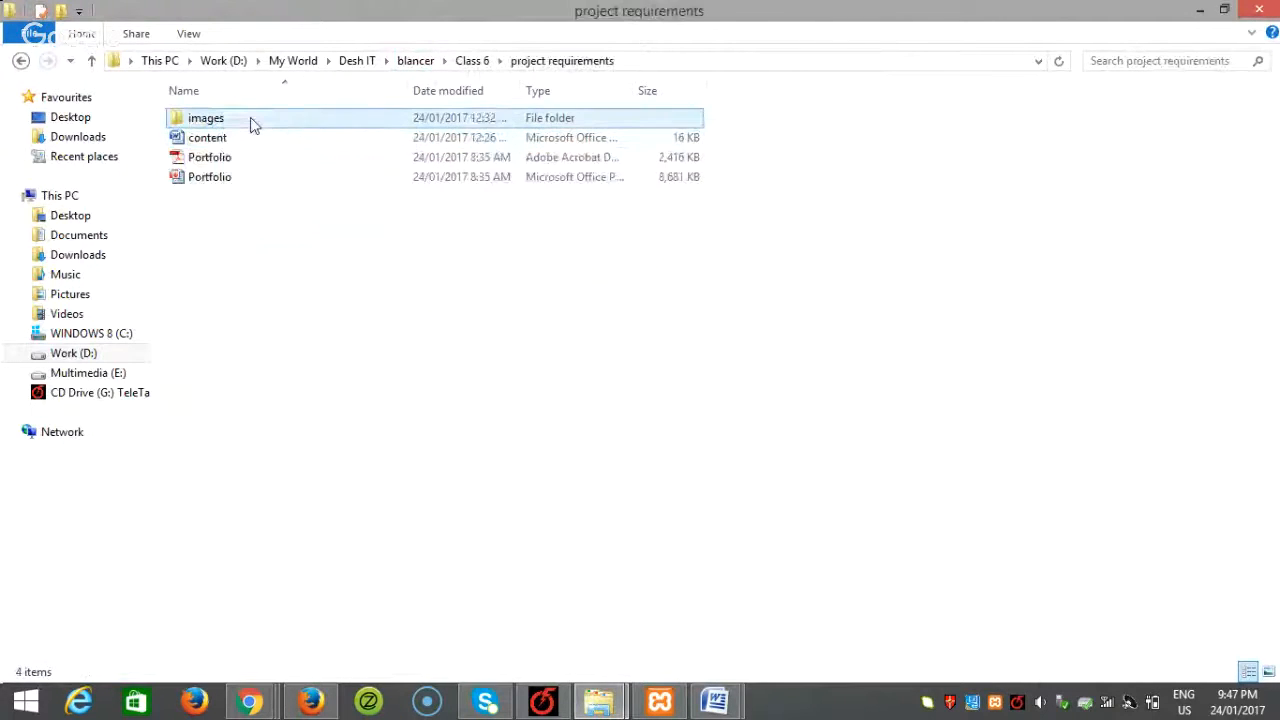
double_click(239, 119)
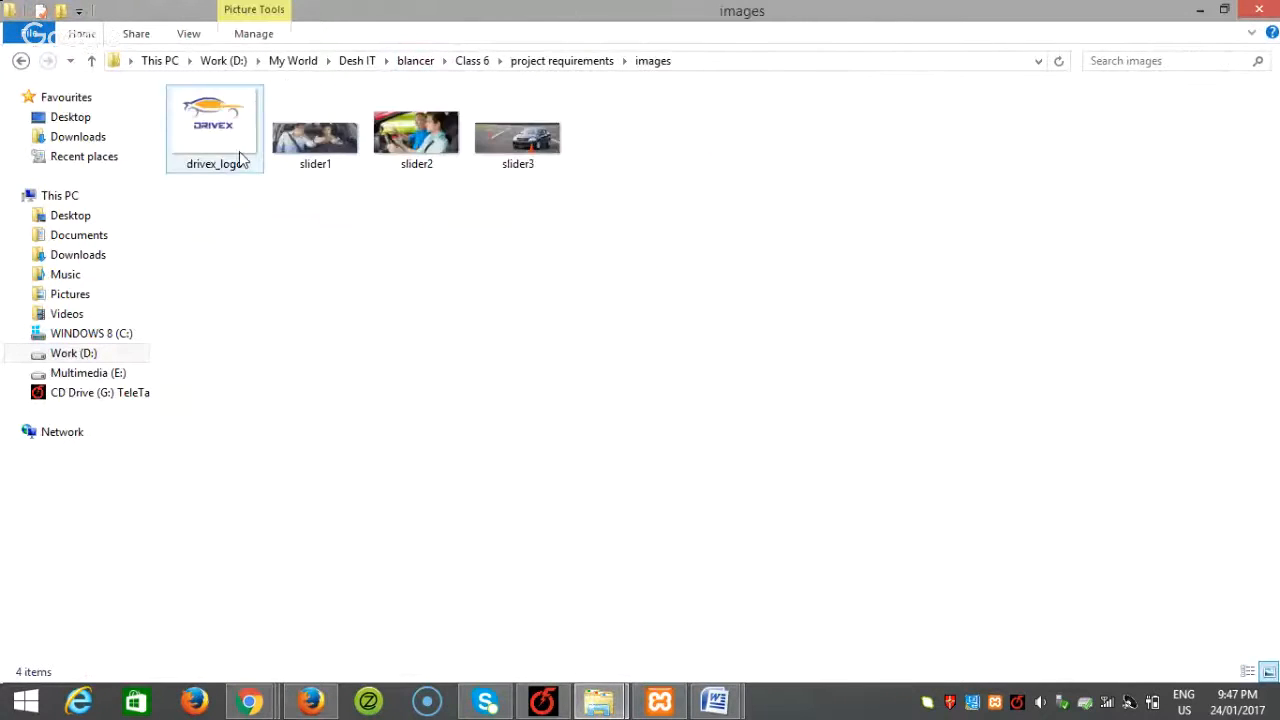
left_click(218, 160)
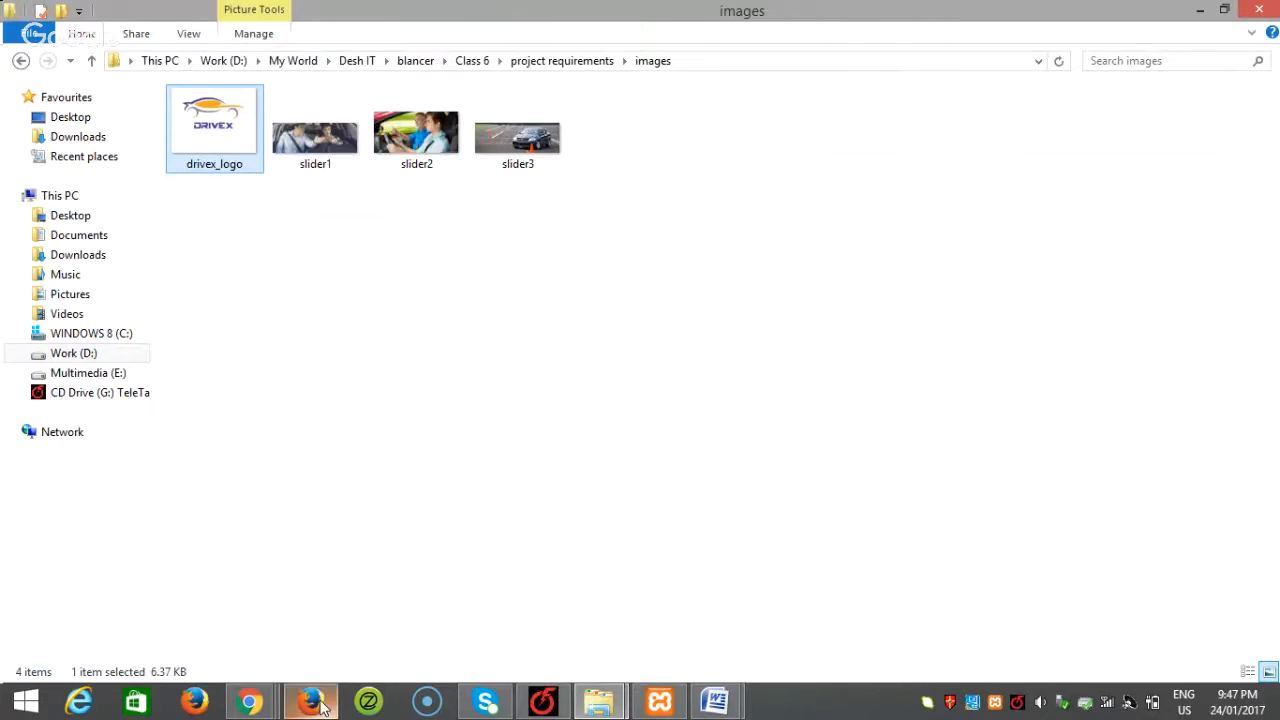
left_click(310, 700)
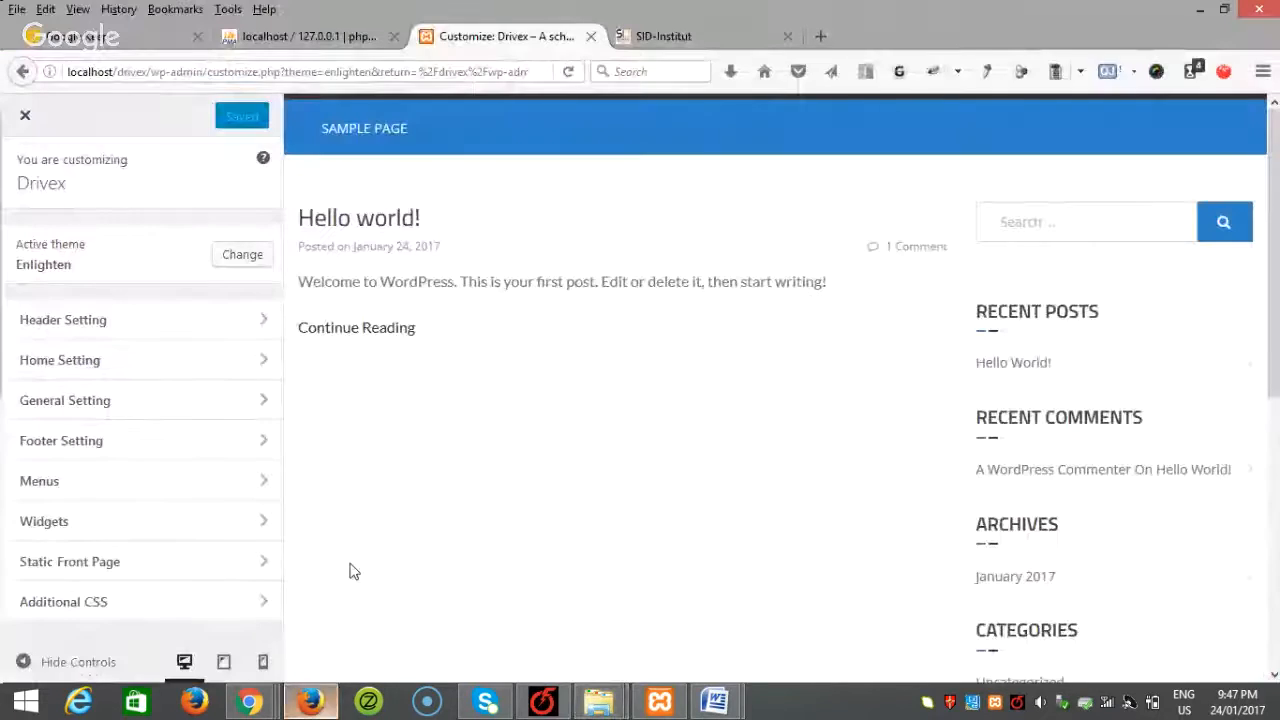
Step: Paste the company description 'A school for learning driving' from Word into Header Text
left_click(131, 336)
left_click(172, 250)
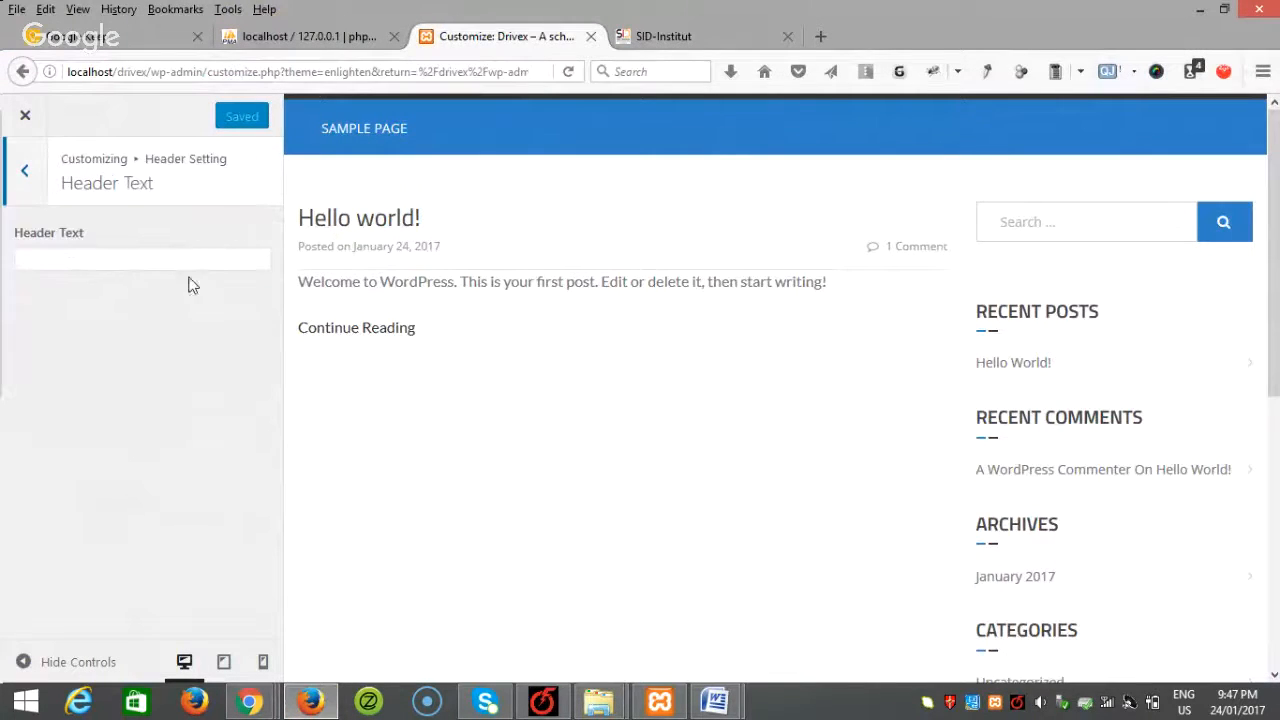
left_click(110, 259)
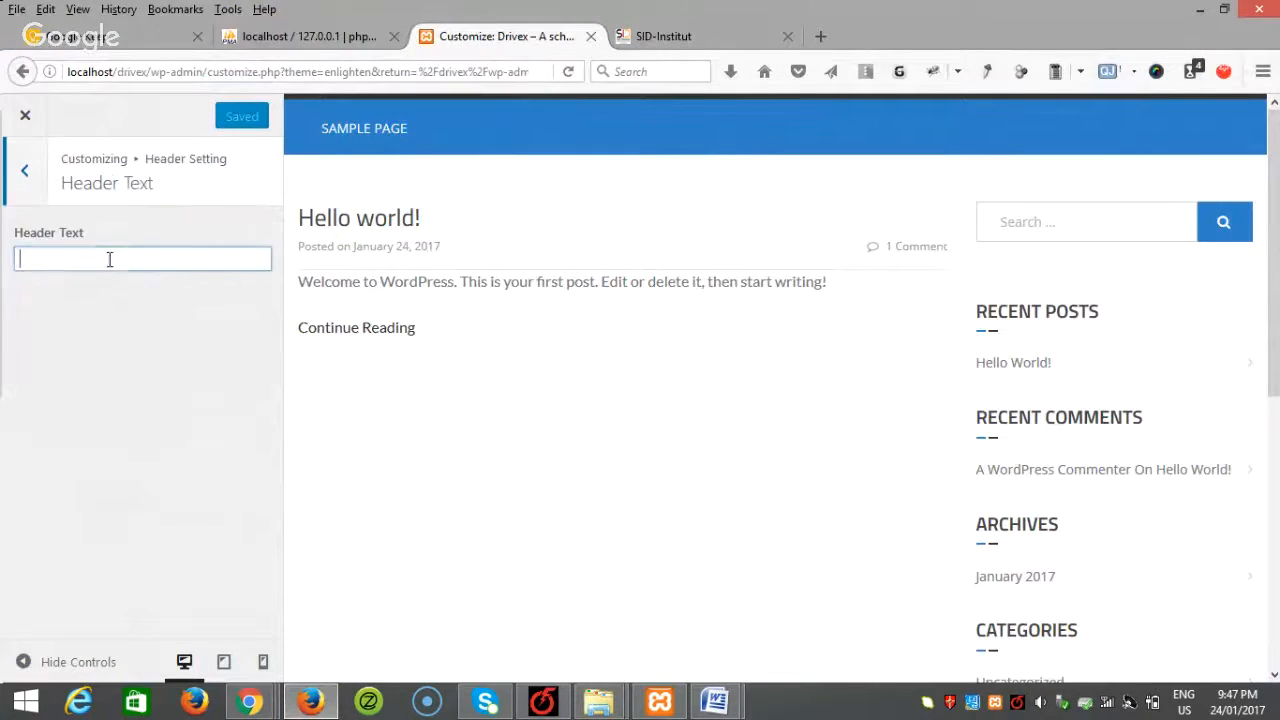
left_click(722, 703)
left_click(838, 633)
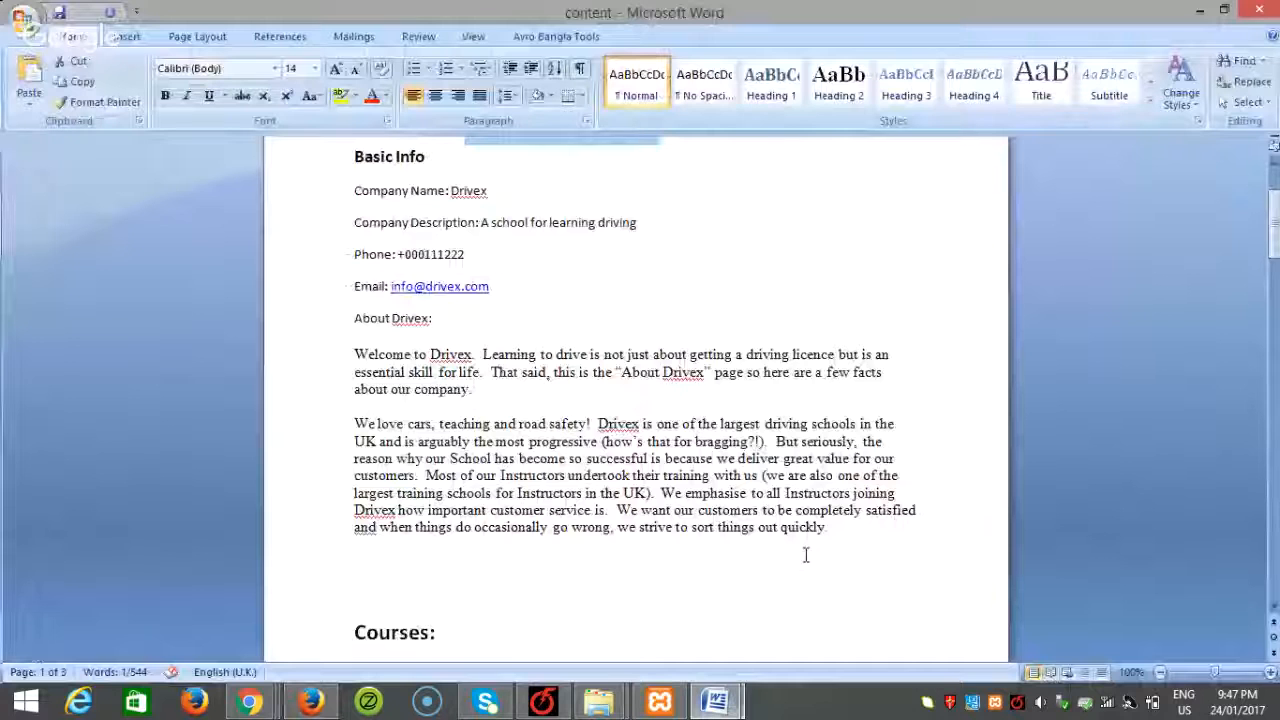
scroll(805, 555, "up", 2)
left_click_drag(637, 312, 478, 312)
key("ctrl+c")
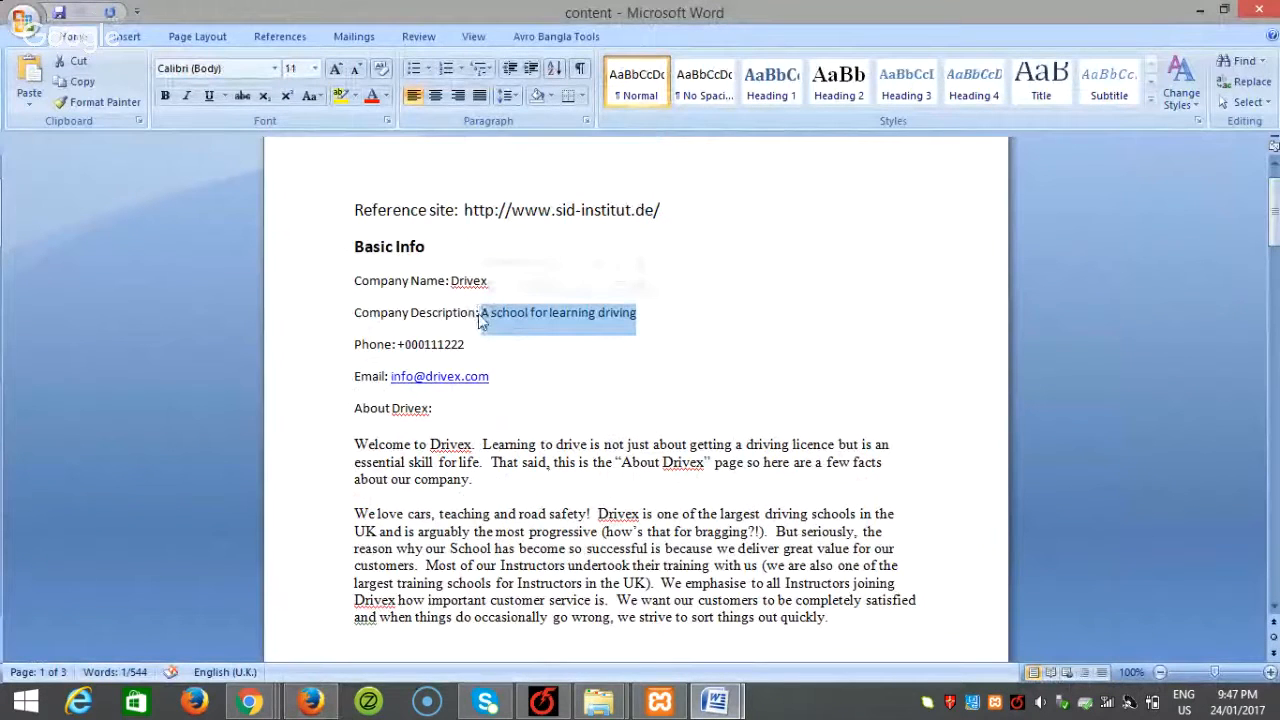
left_click(330, 705)
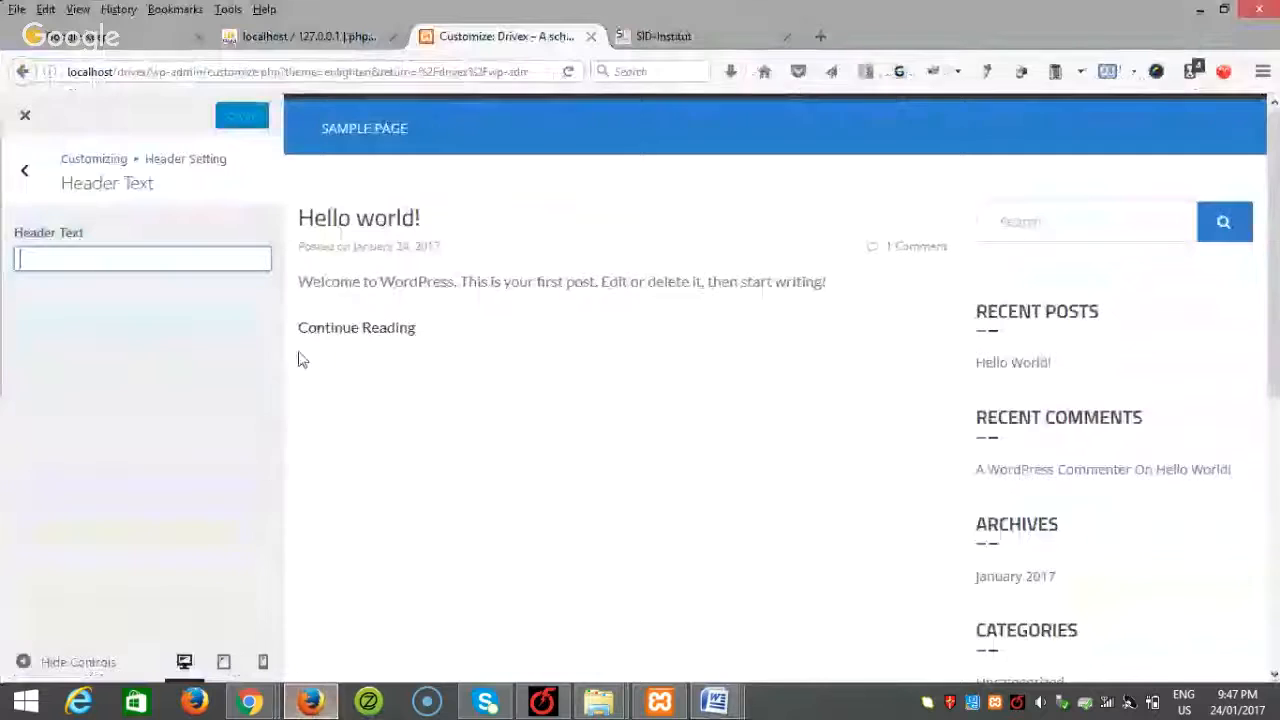
key("ctrl+v")
Step: Review the Header Banner, Social Icon and Menu Style settings, then return to the main sections
left_click(27, 175)
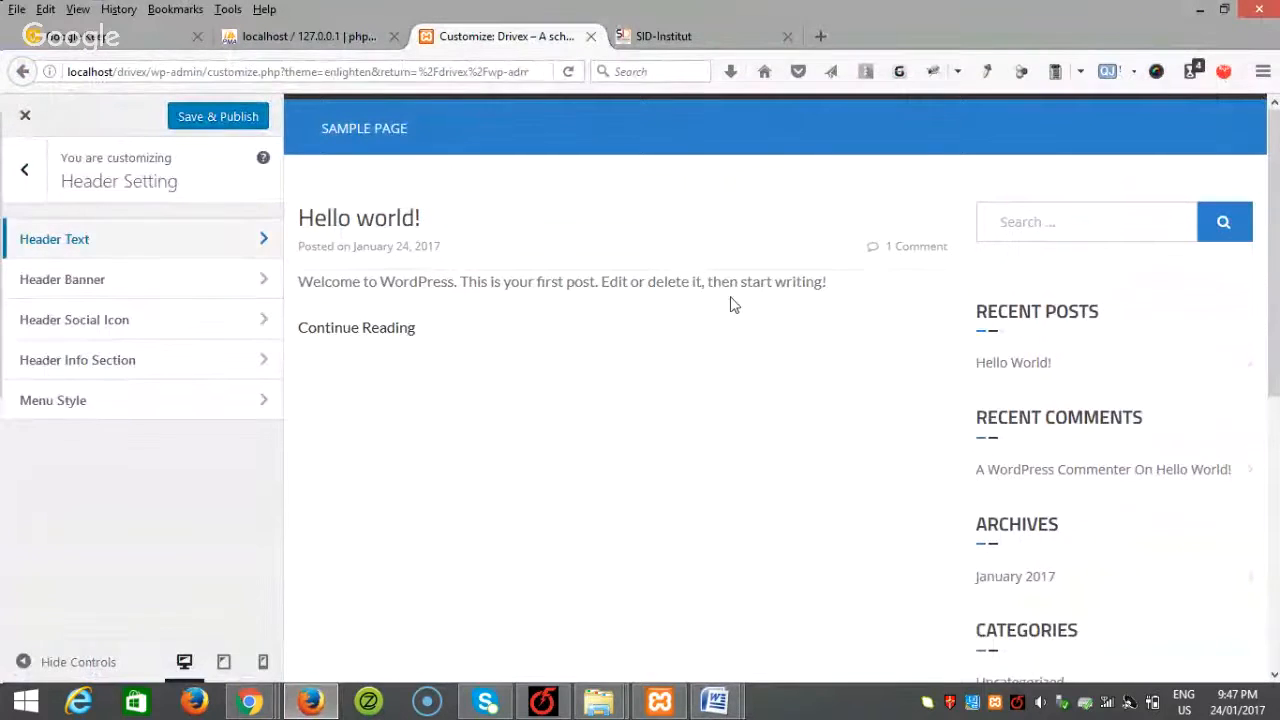
left_click(138, 279)
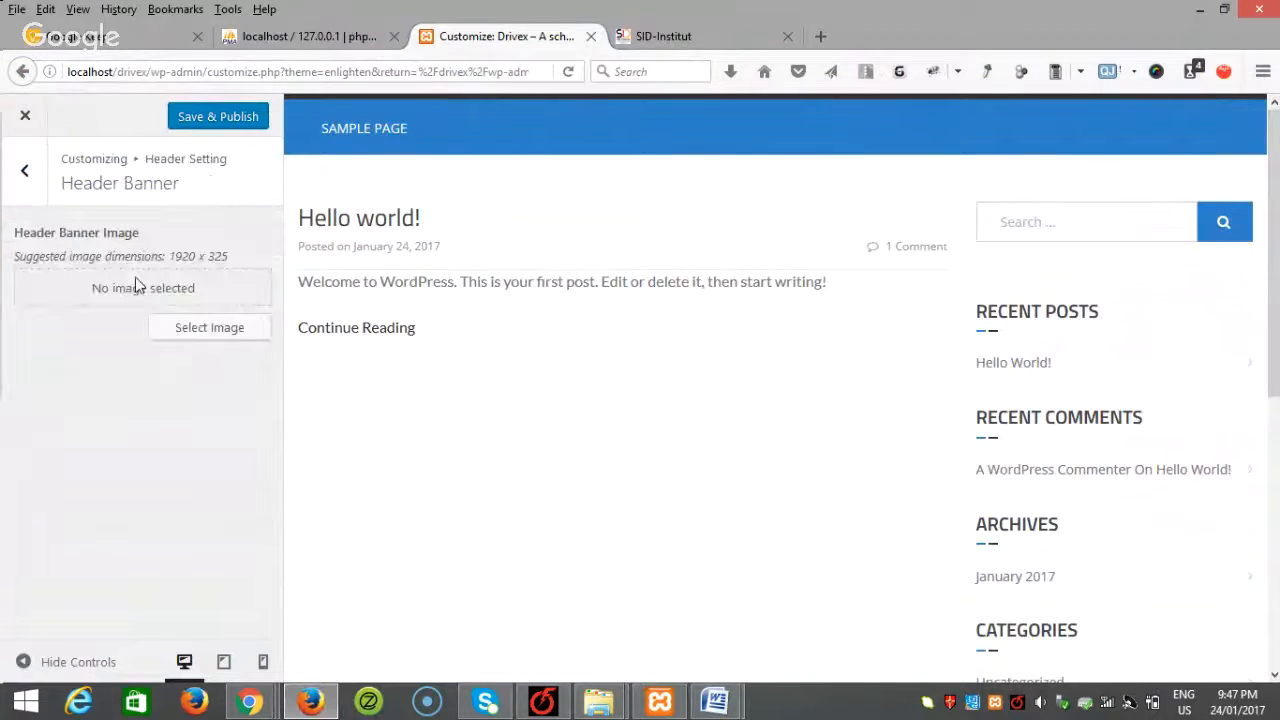
left_click(25, 170)
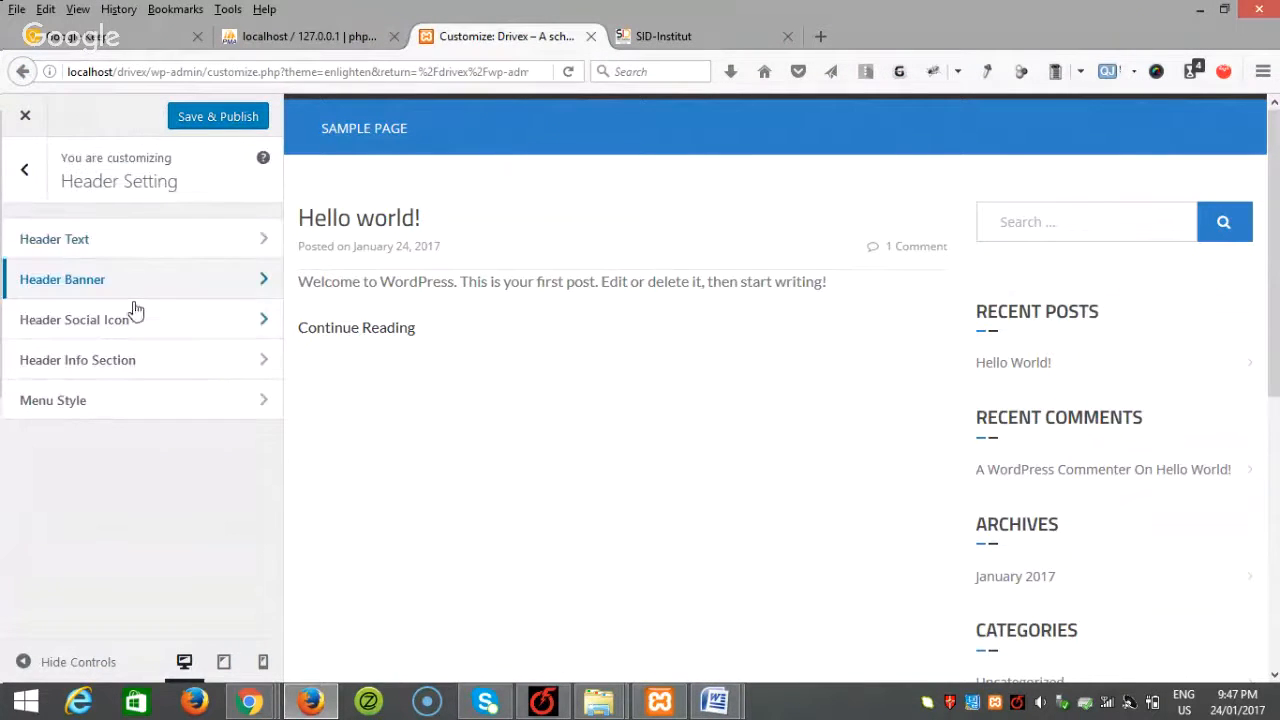
left_click(119, 324)
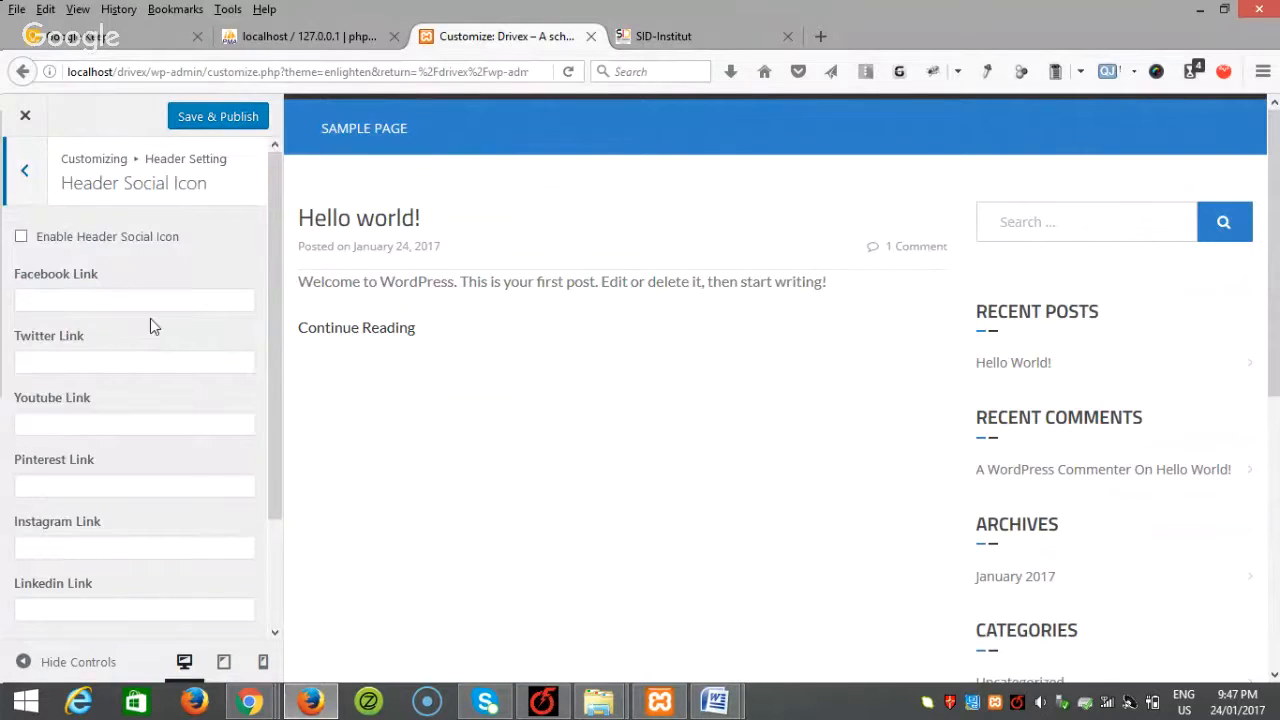
left_click(20, 170)
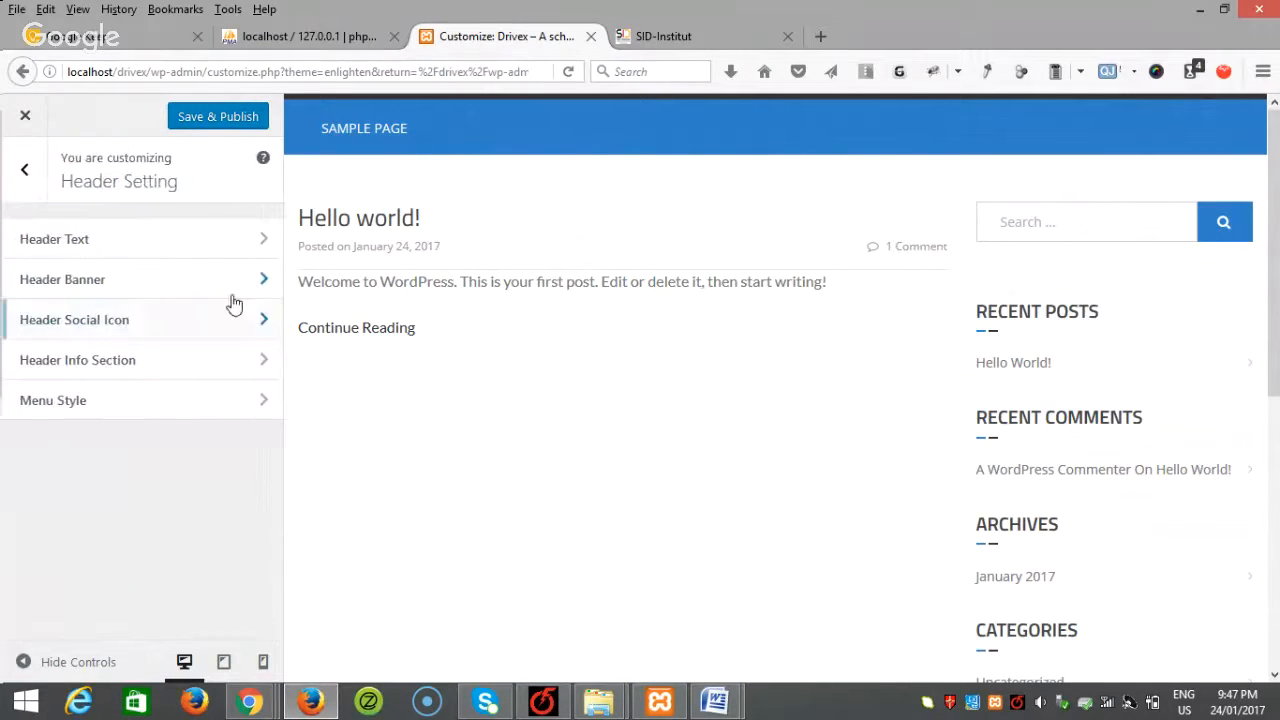
left_click(203, 405)
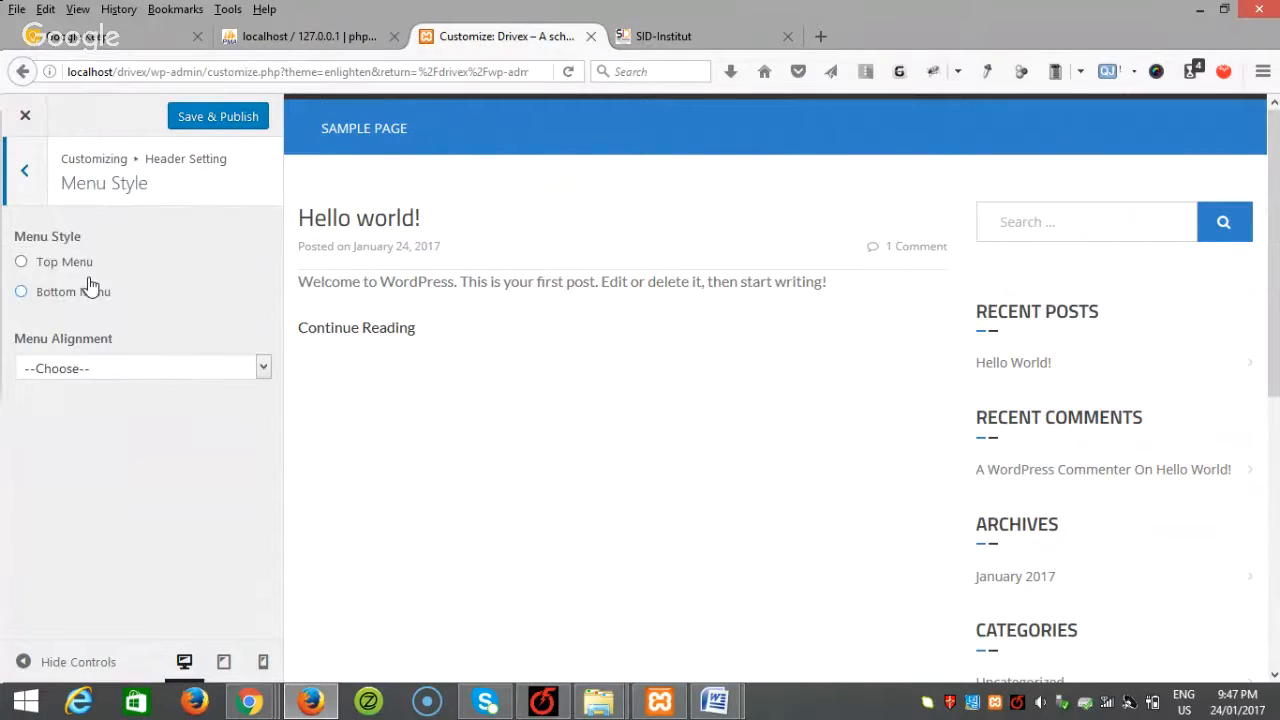
left_click(25, 178)
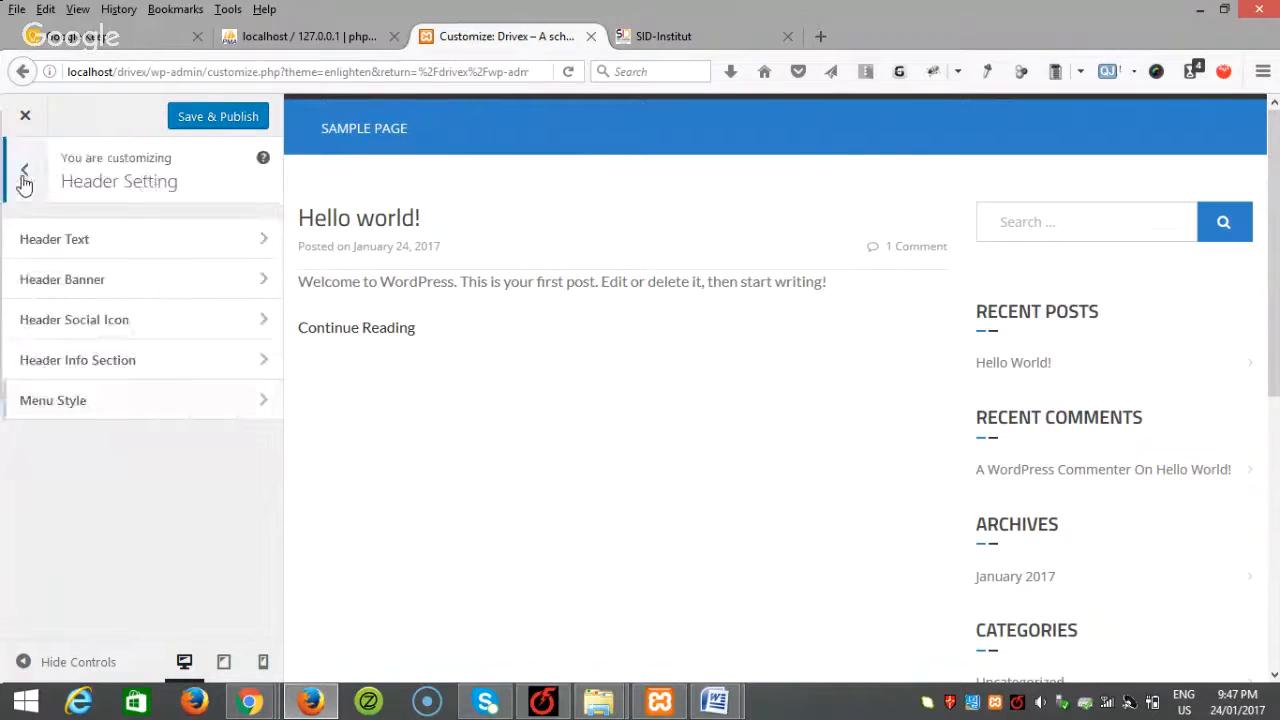
left_click(22, 170)
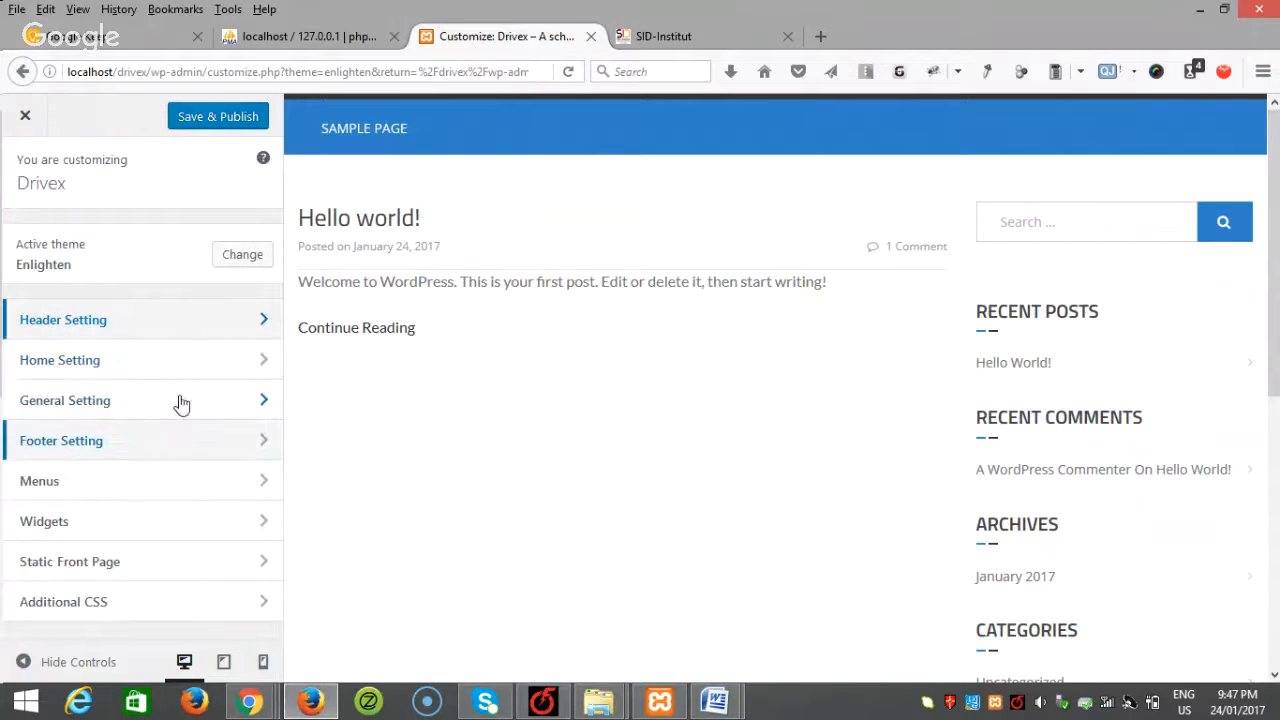
Step: Tick Enable Slider under Home Setting > Slider Section and publish the changes
left_click(135, 360)
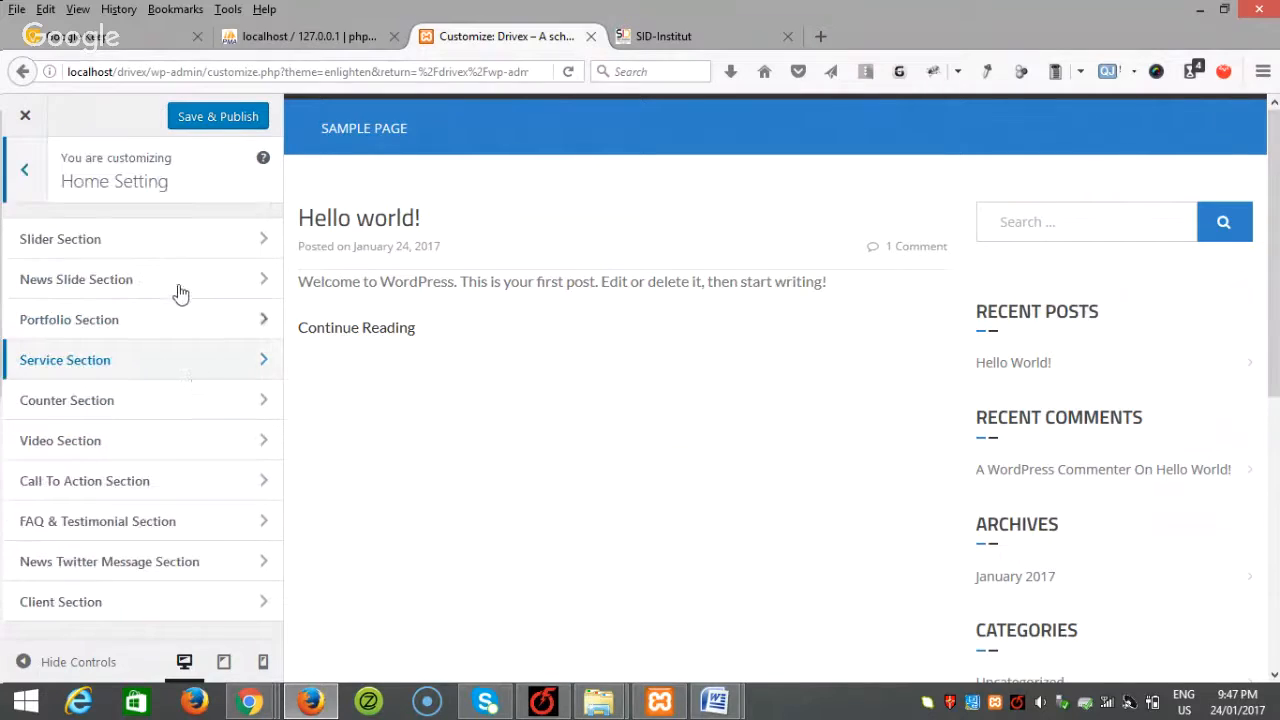
left_click(157, 250)
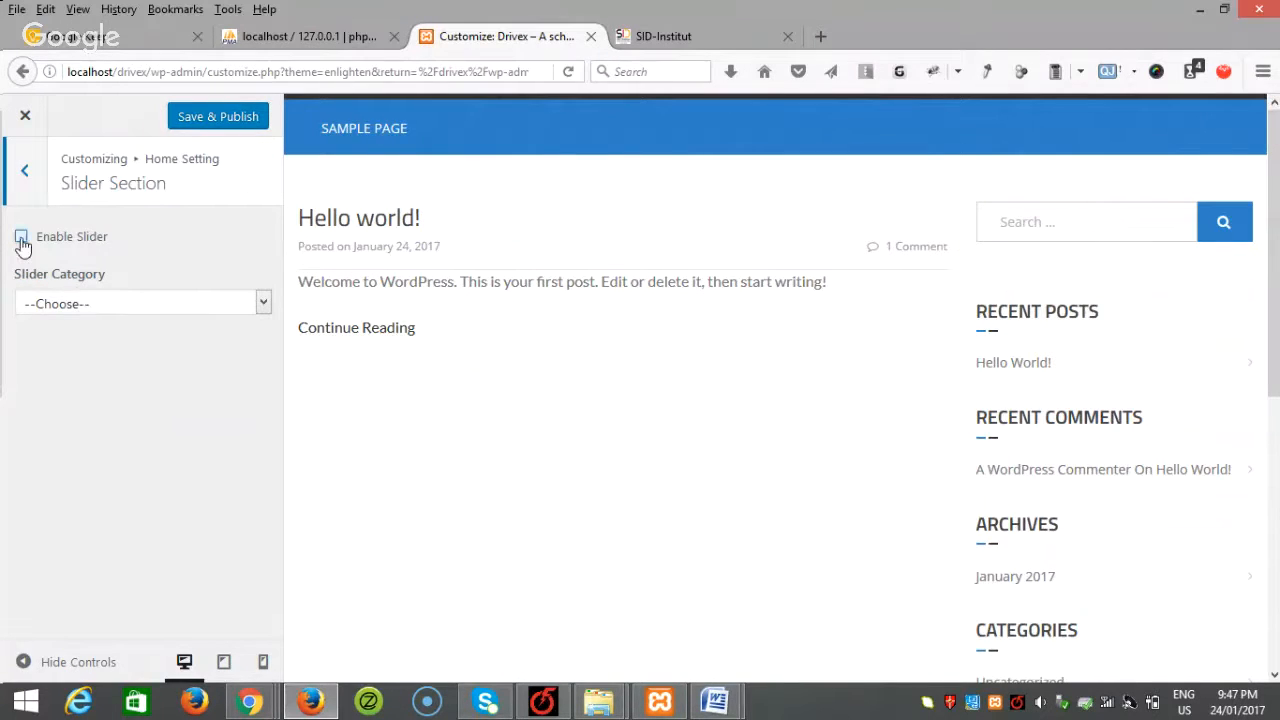
left_click(22, 240)
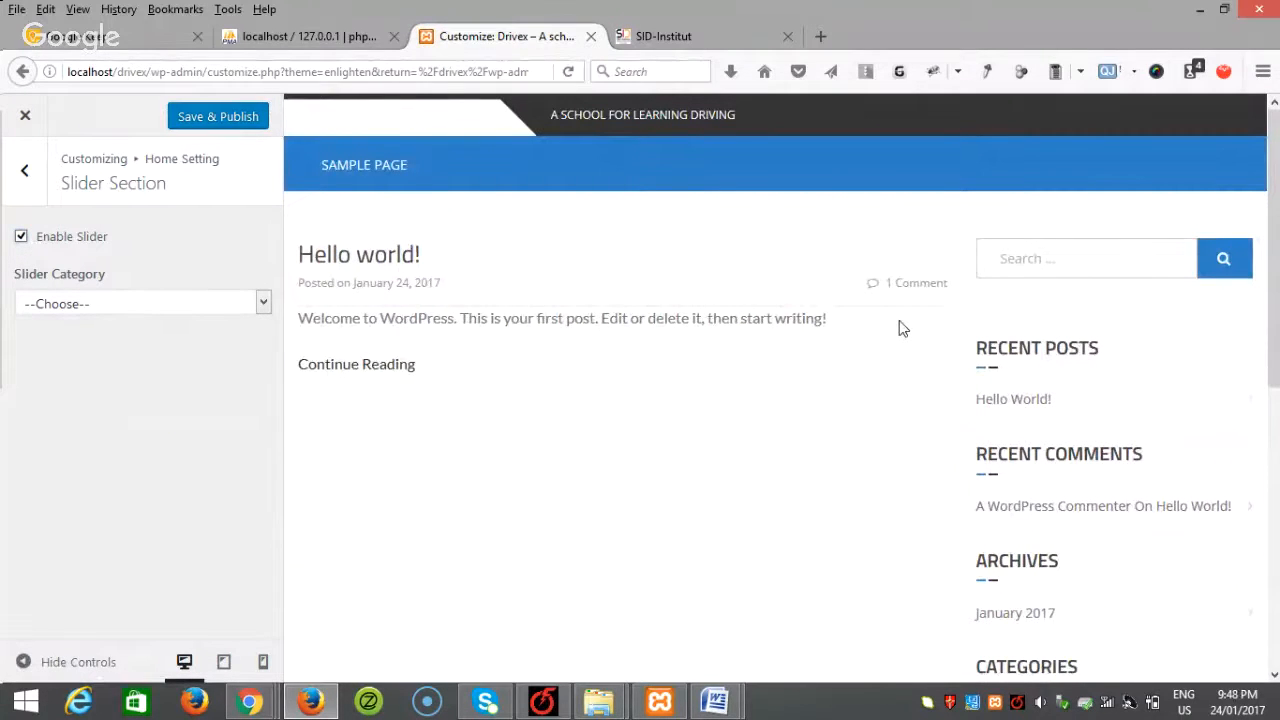
left_click(242, 122)
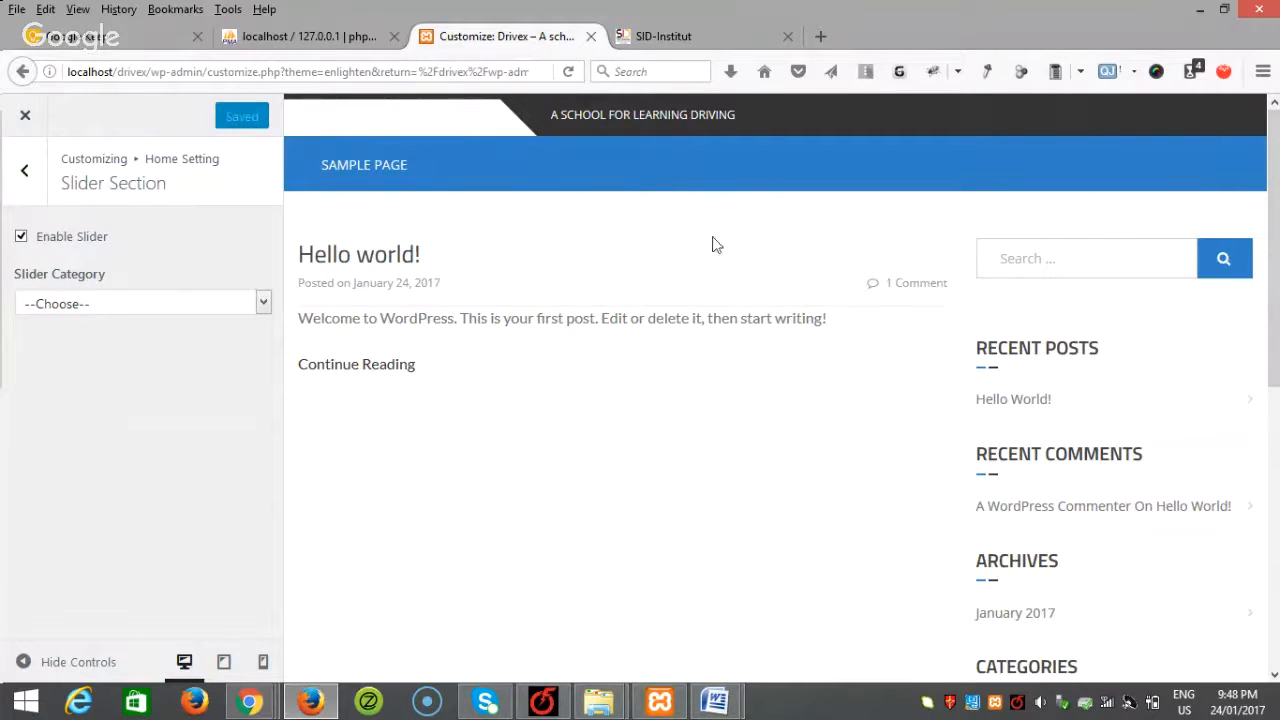
left_click(15, 182)
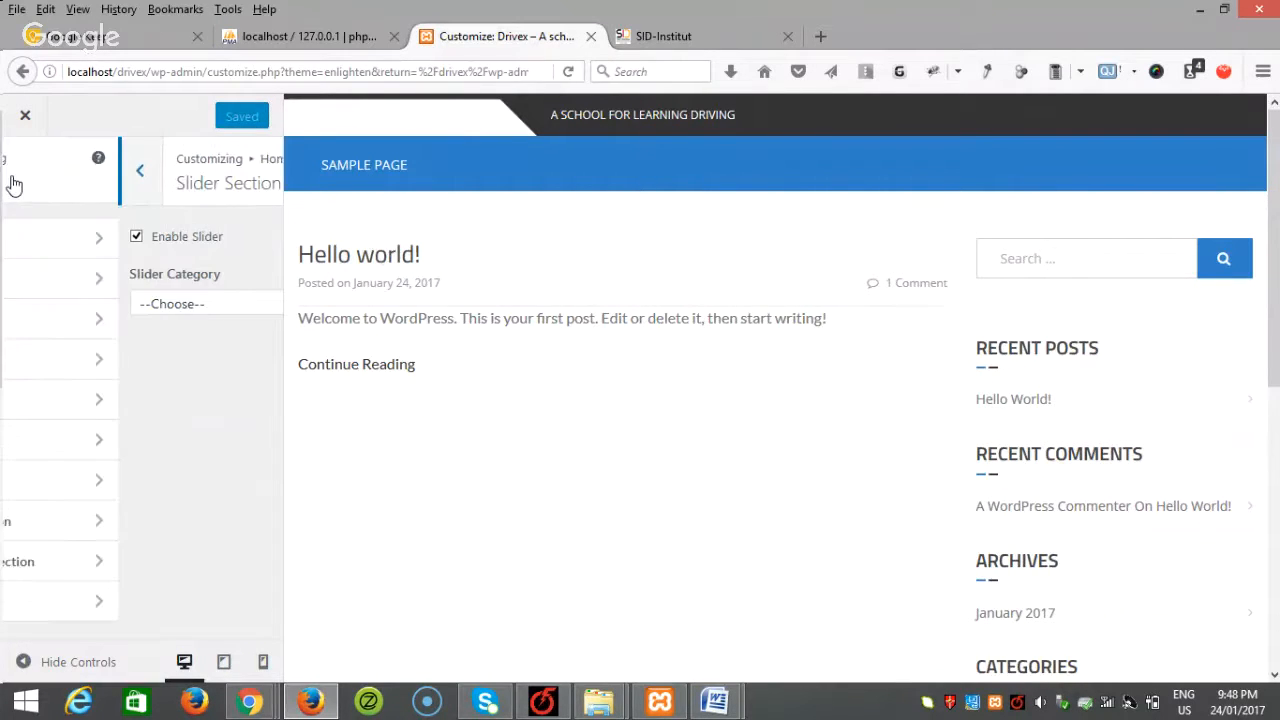
left_click(22, 174)
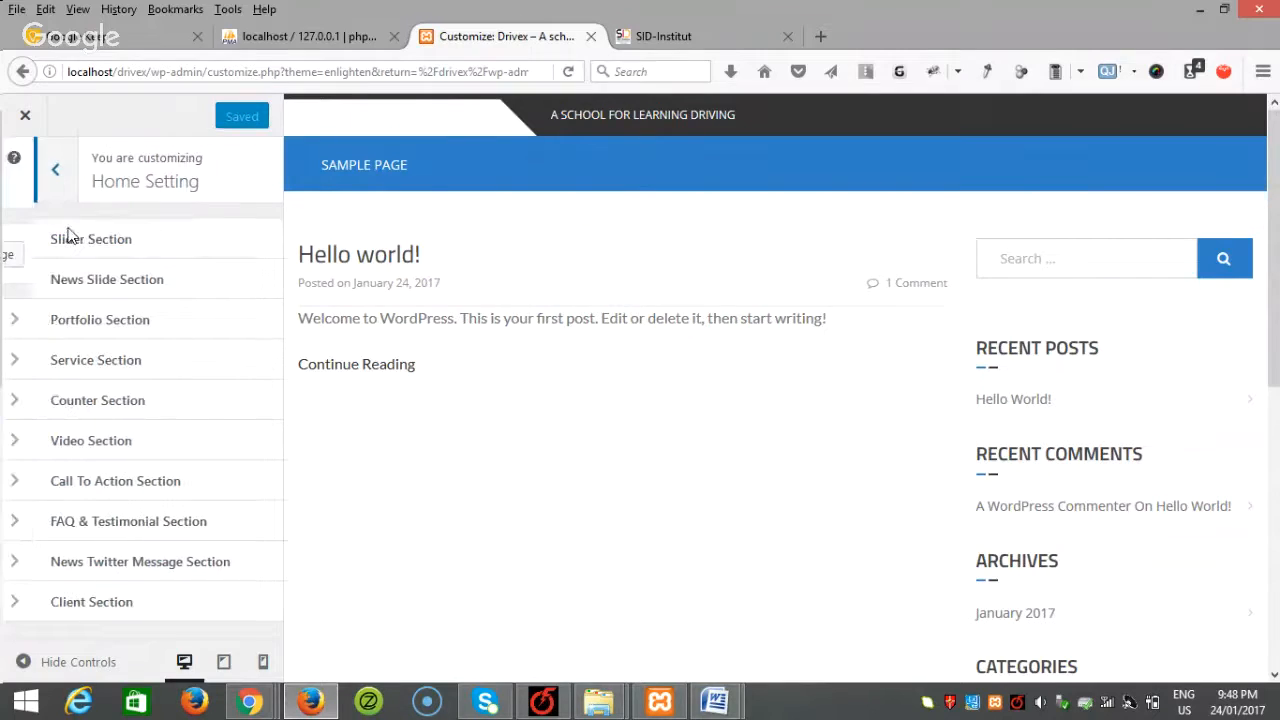
Step: Set the front page to display the static Sample Page and publish
left_click(108, 562)
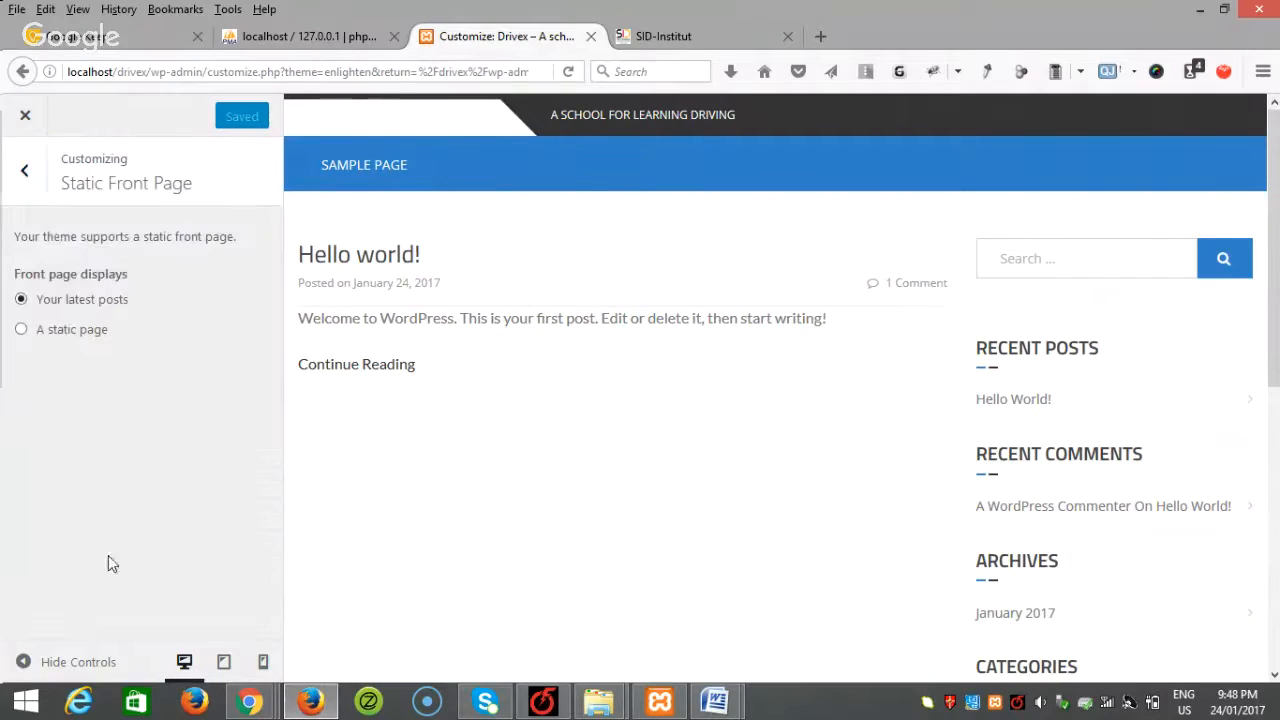
left_click(21, 331)
left_click(143, 406)
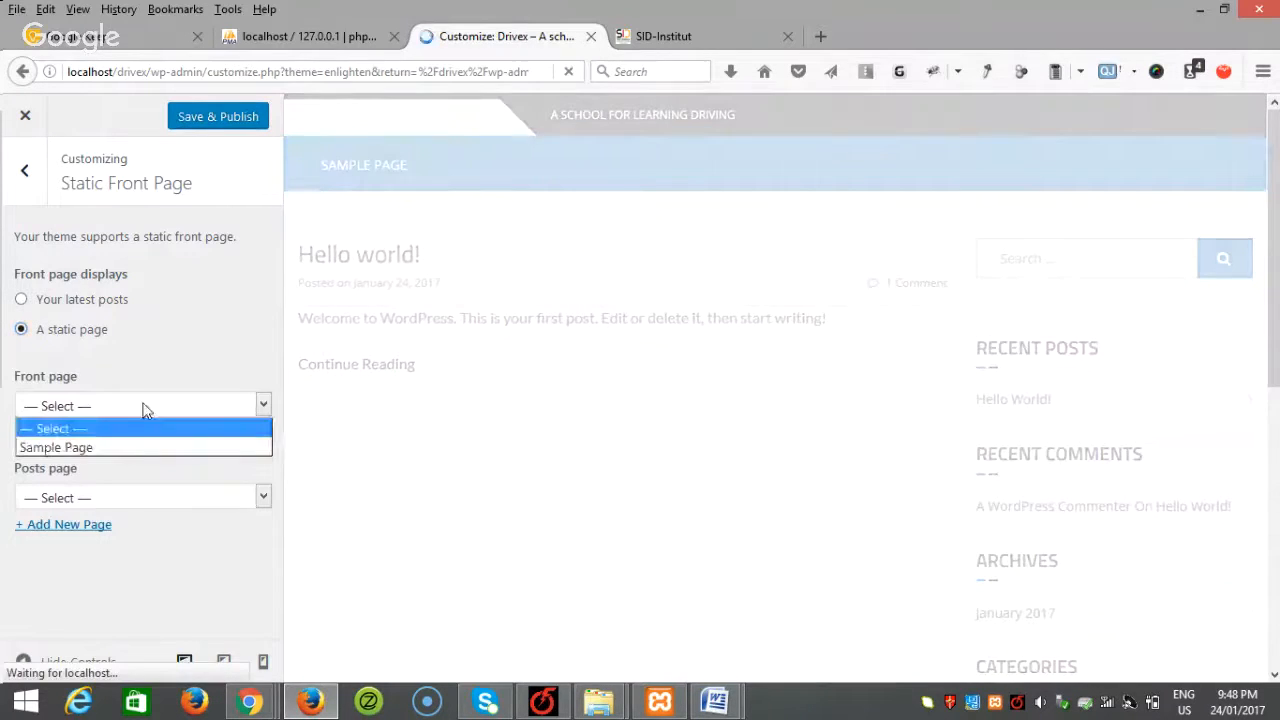
left_click(129, 449)
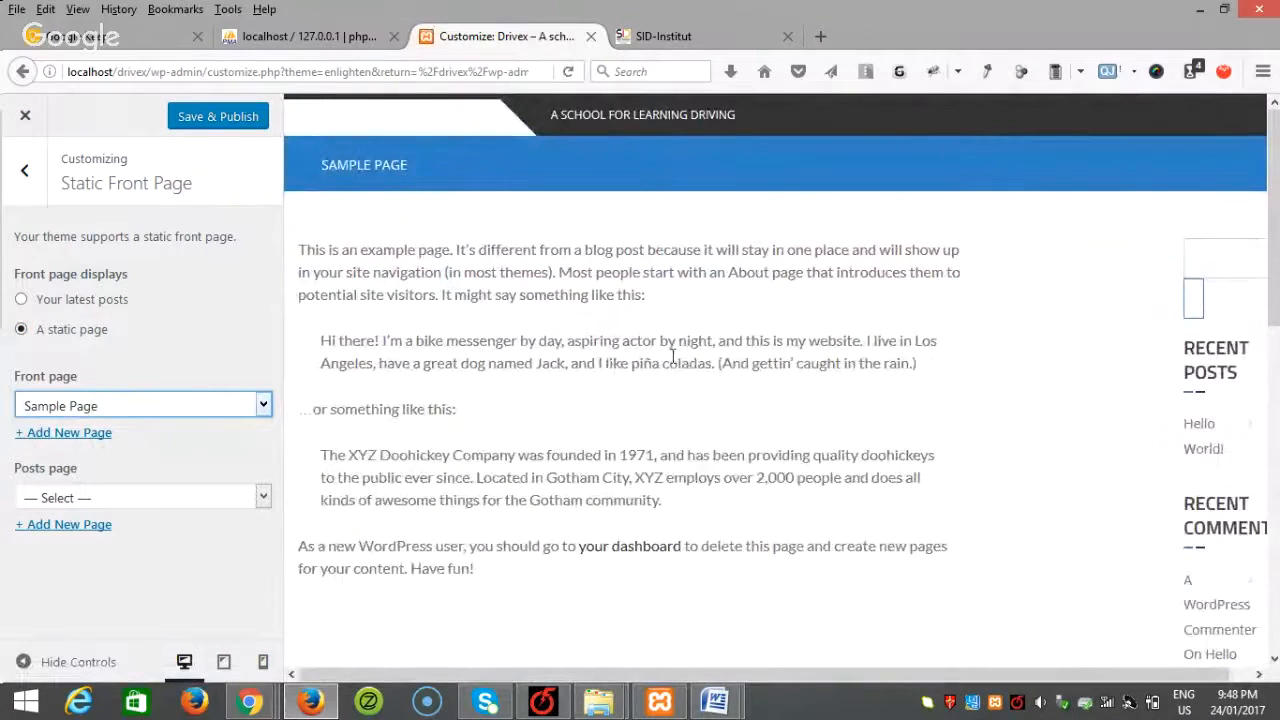
left_click(218, 116)
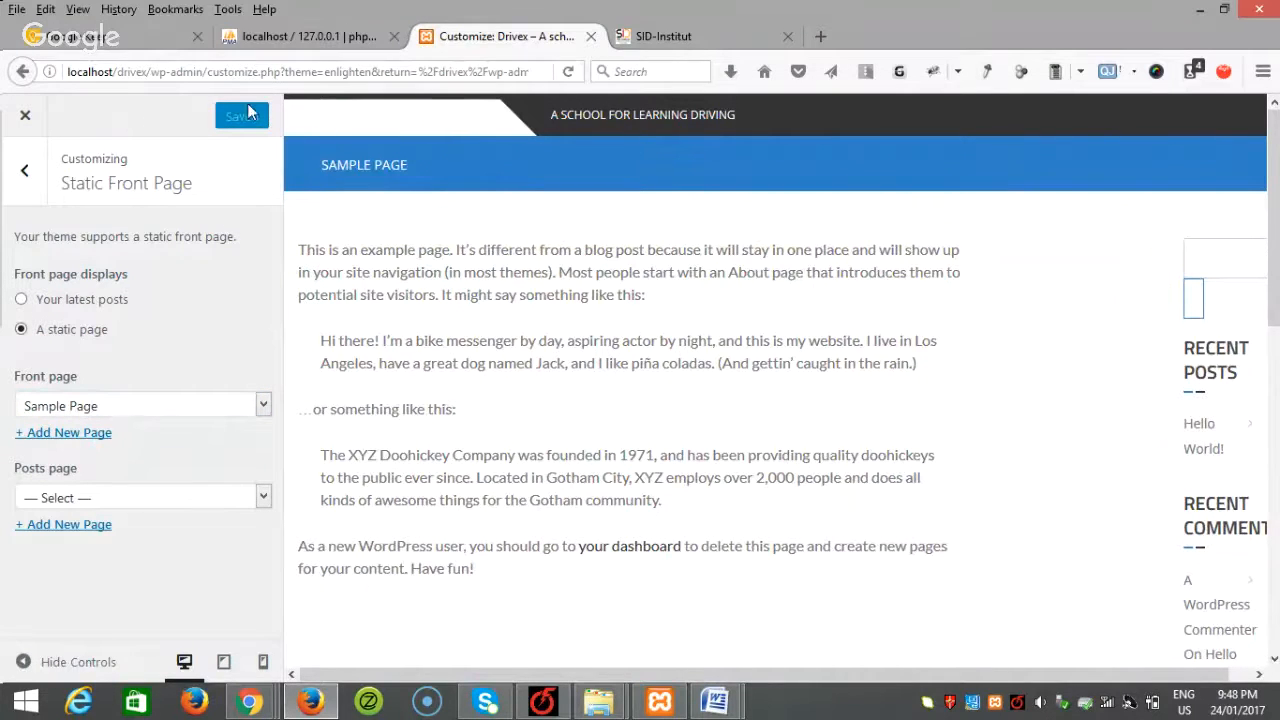
left_click_drag(208, 72, 652, 110)
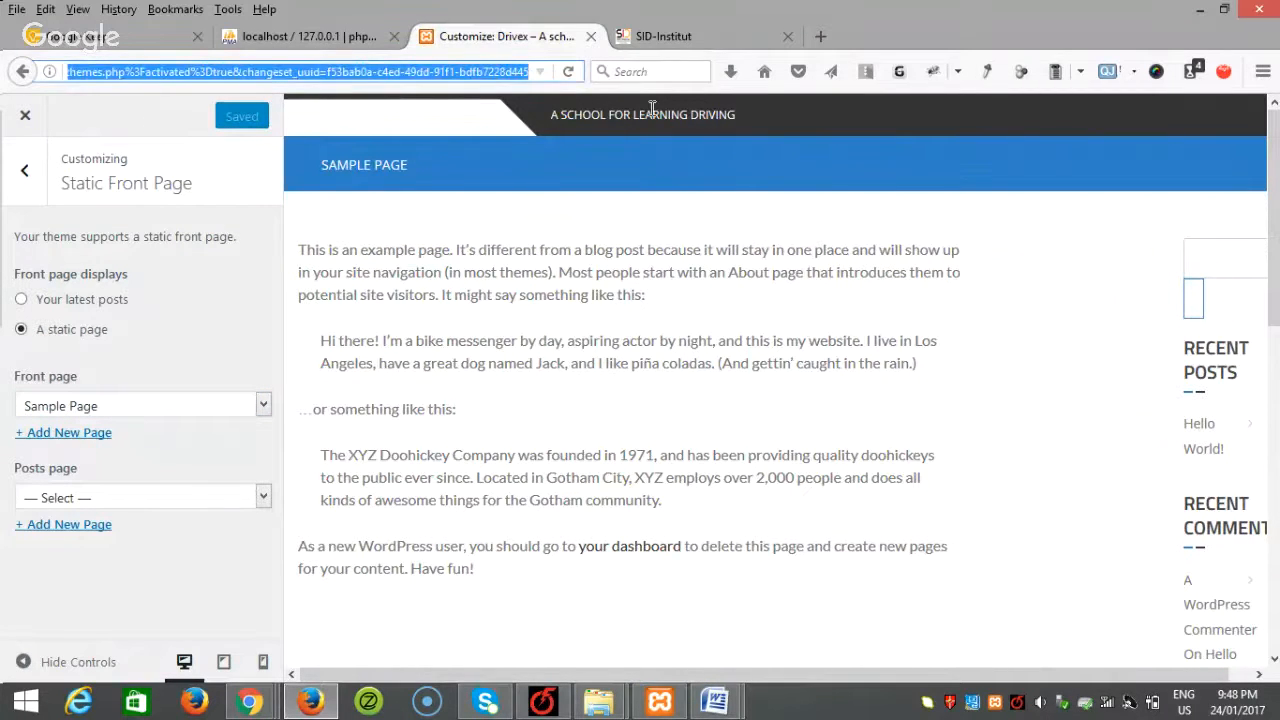
Step: Go to the WordPress dashboard and open Sample Page for editing
key("BackSpace")
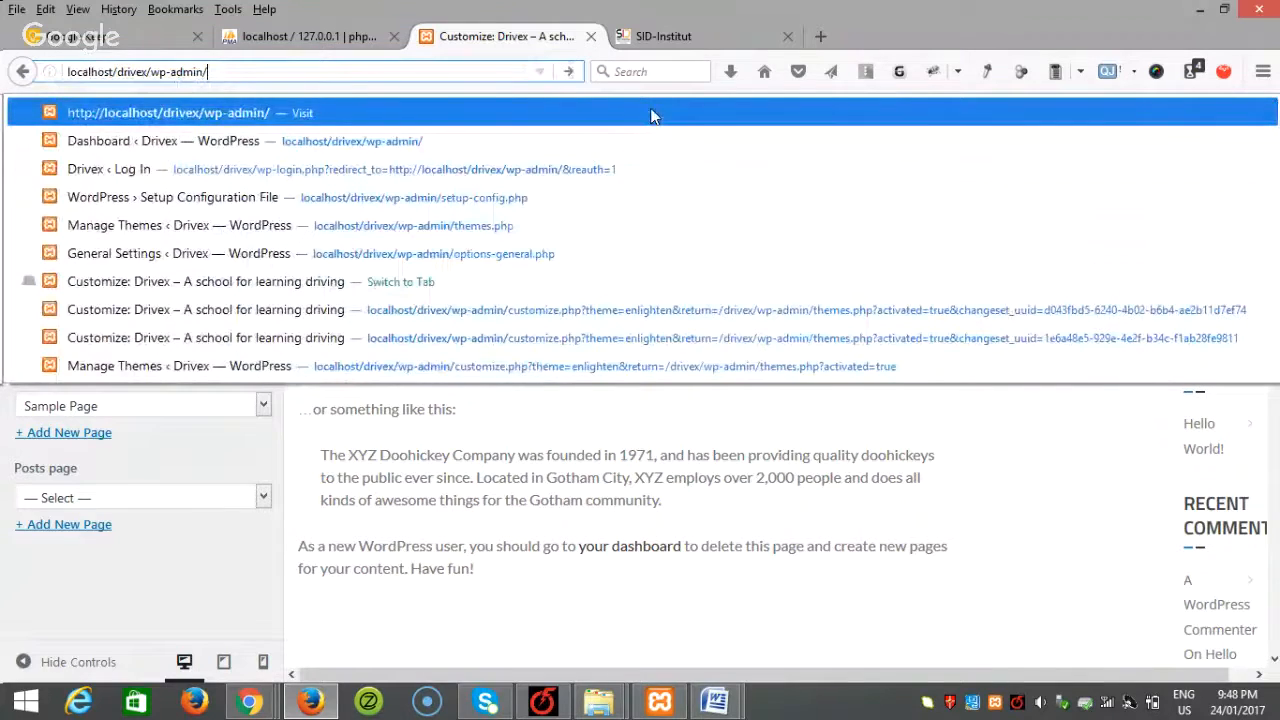
key("Return")
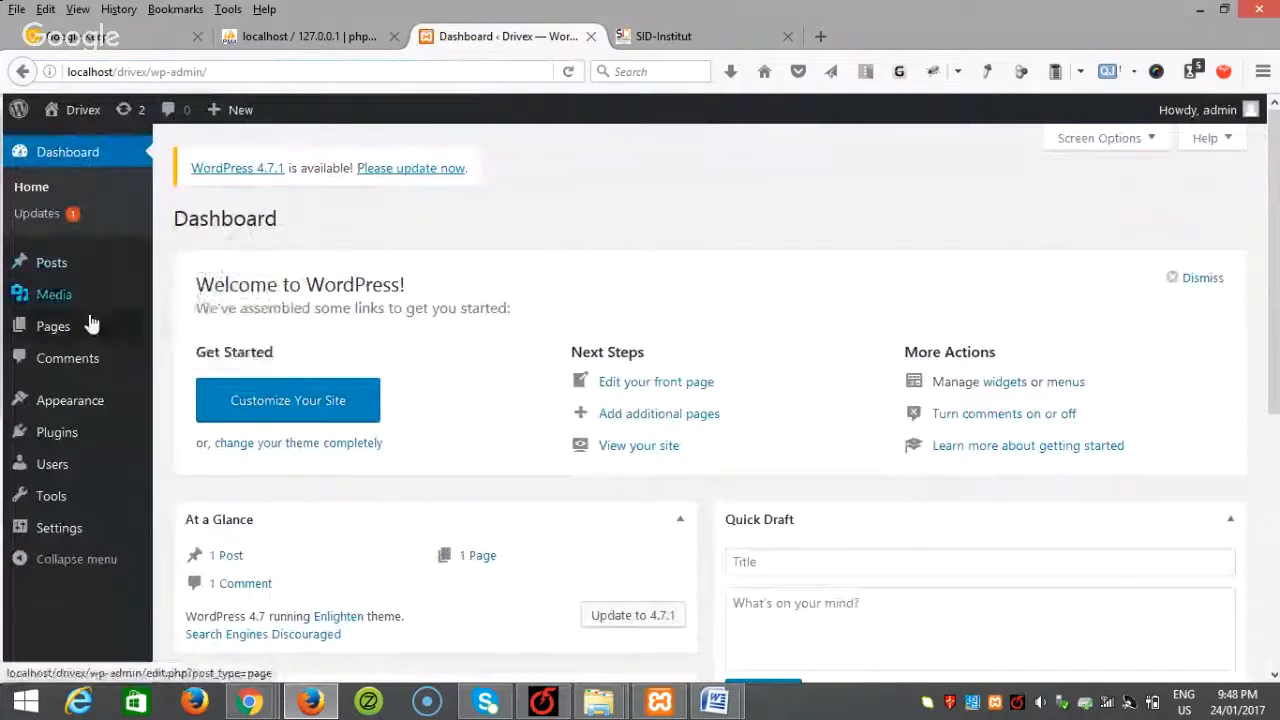
mouse_move(89, 331)
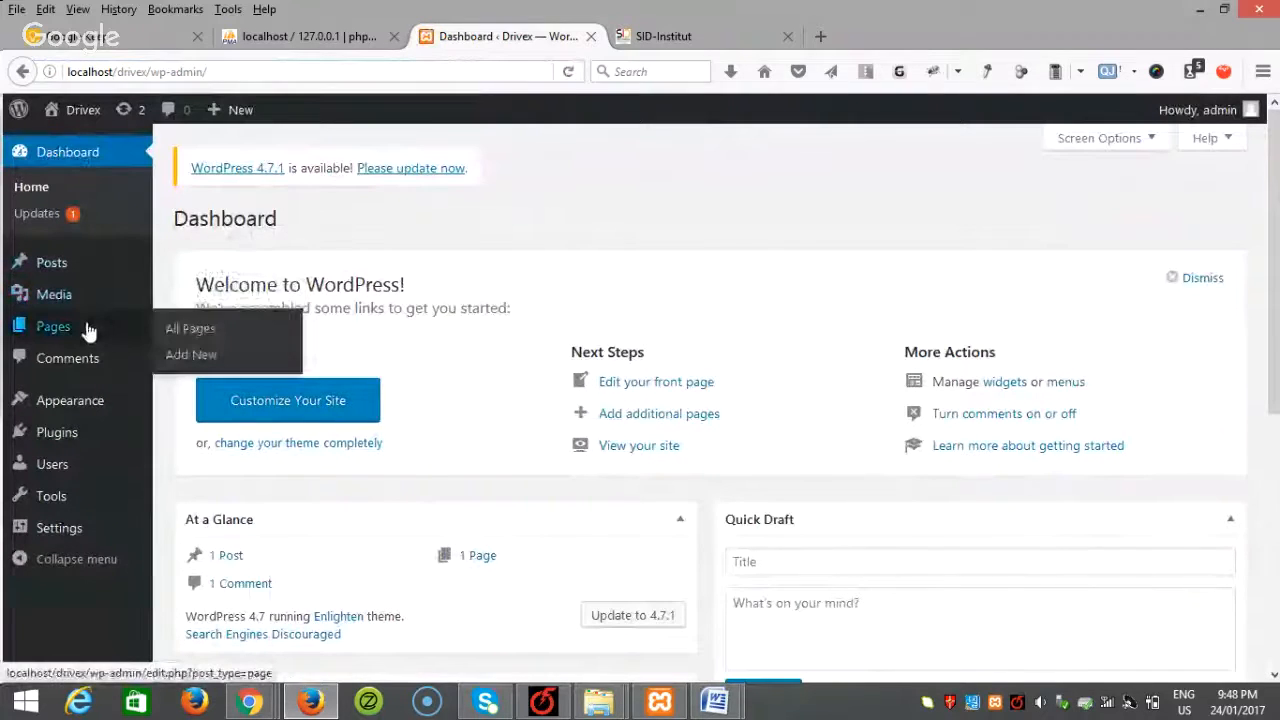
left_click(160, 333)
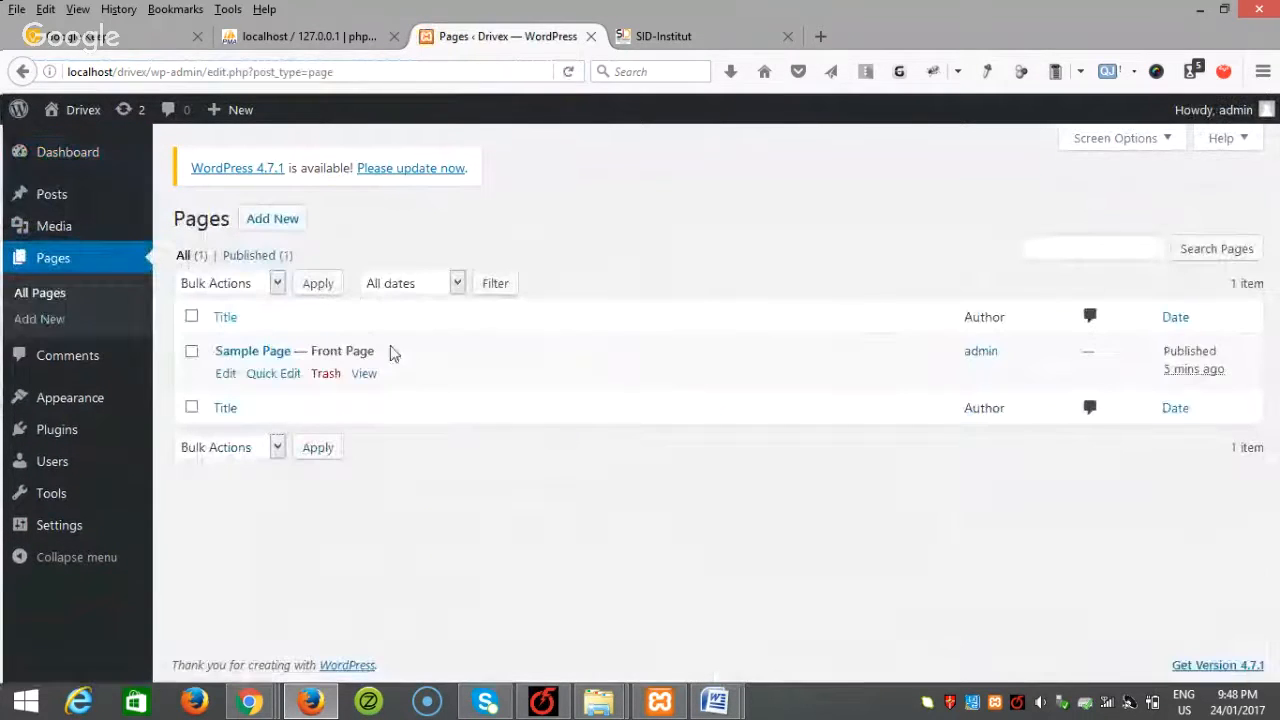
left_click(225, 375)
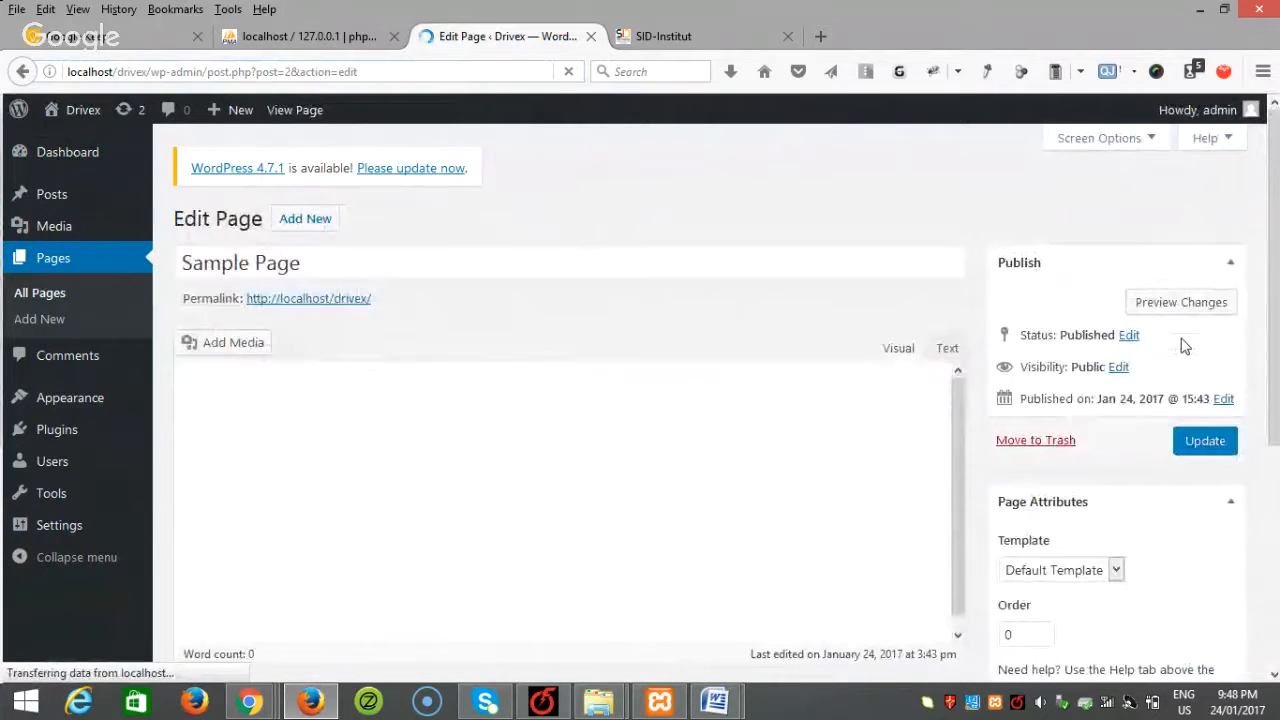
Step: Set Sample Page's template to Home Page and update the page
scroll(1262, 471, "down", 5)
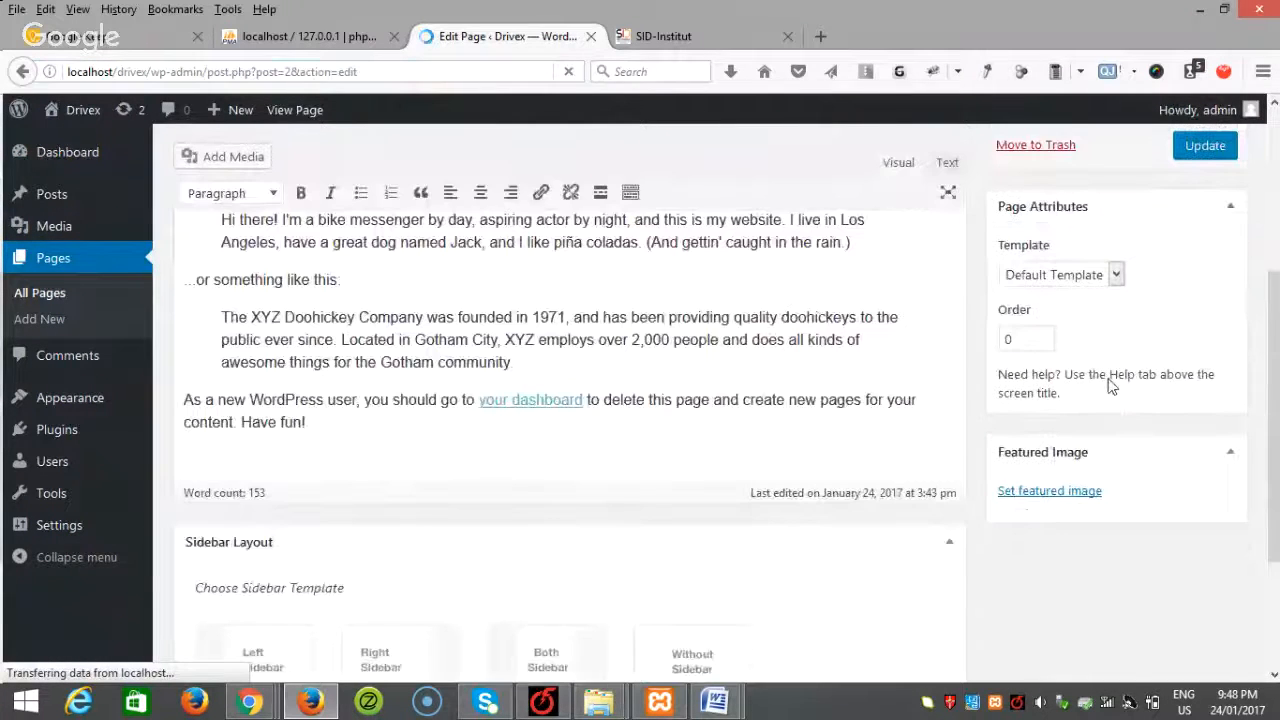
left_click(1060, 249)
left_click(1040, 289)
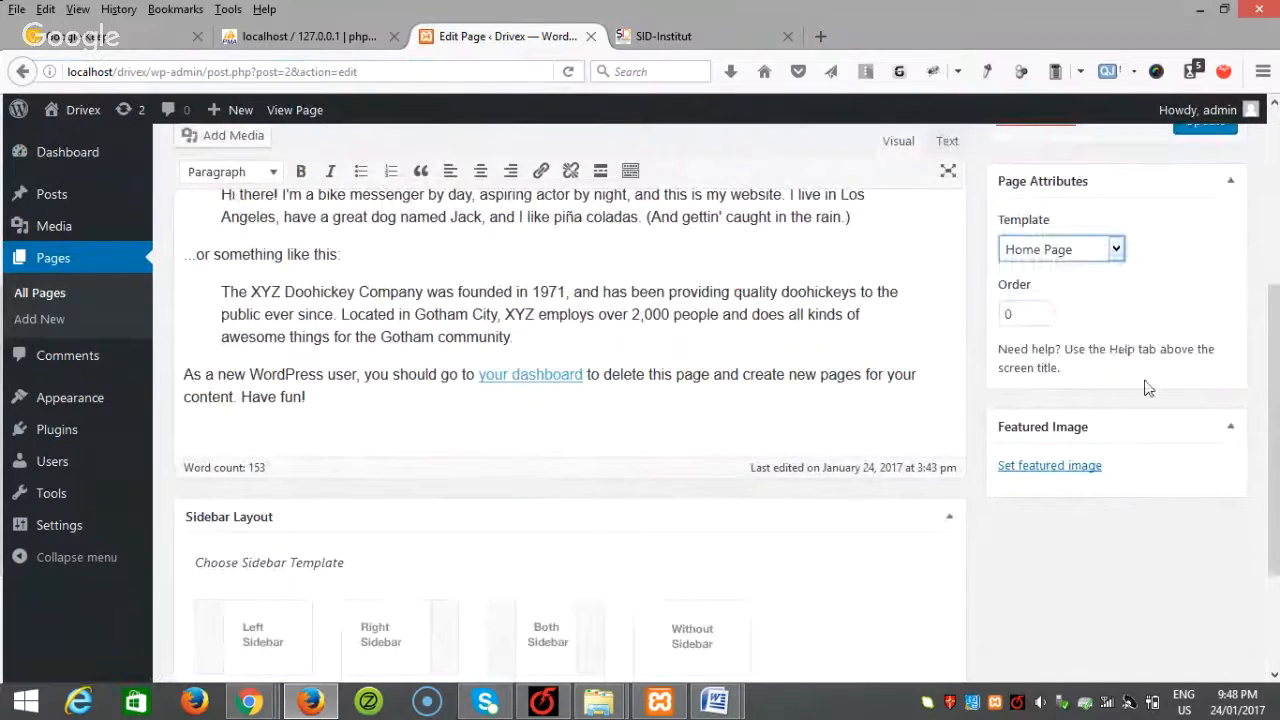
scroll(172, 456, "up", 5)
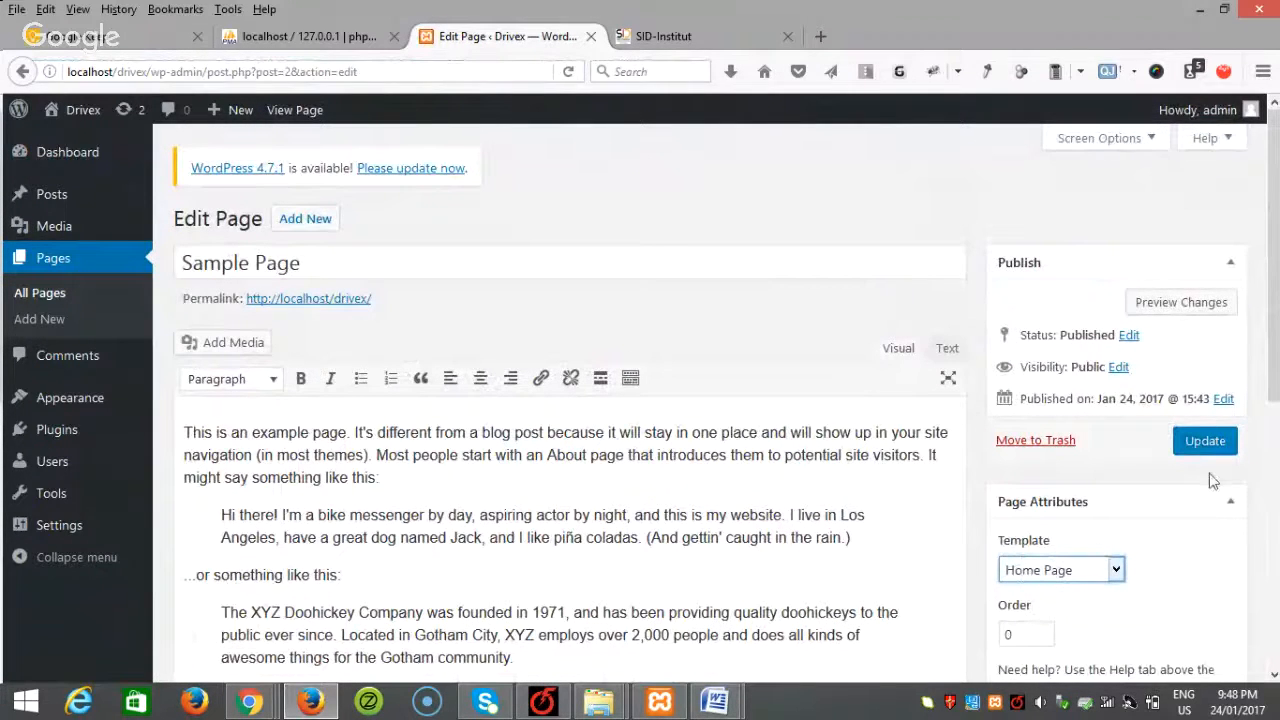
left_click(1200, 441)
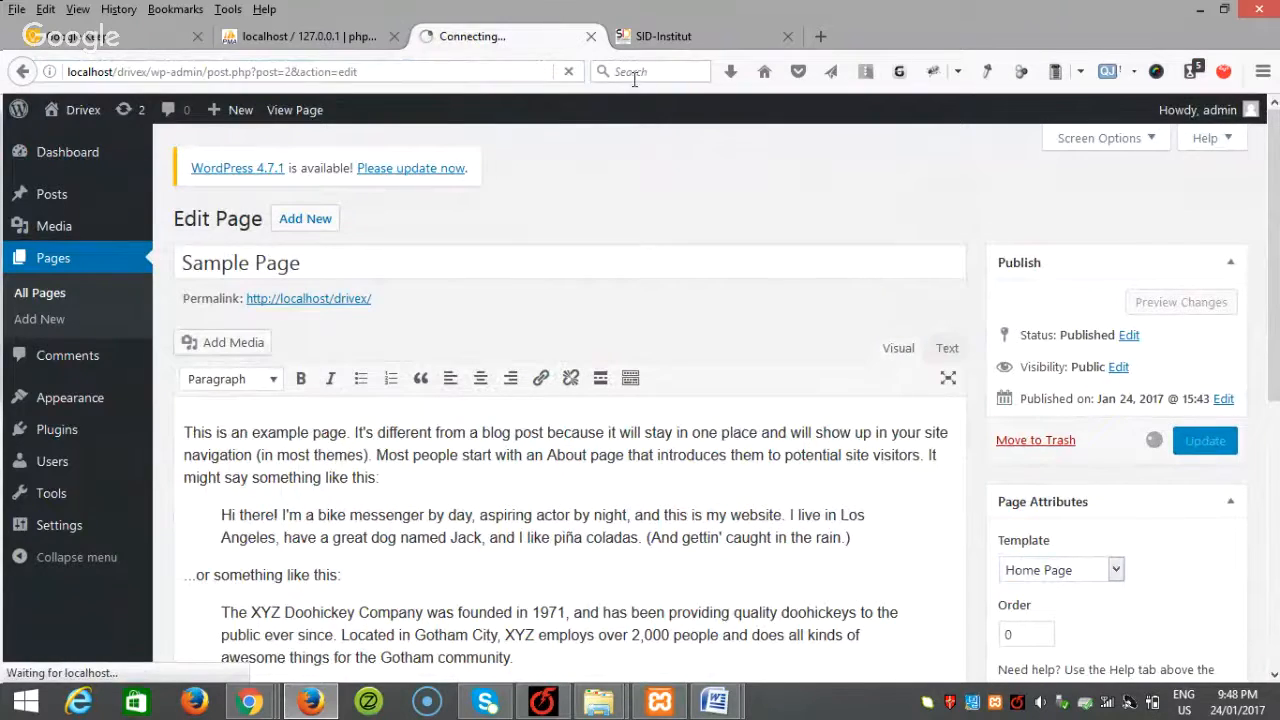
left_click(658, 40)
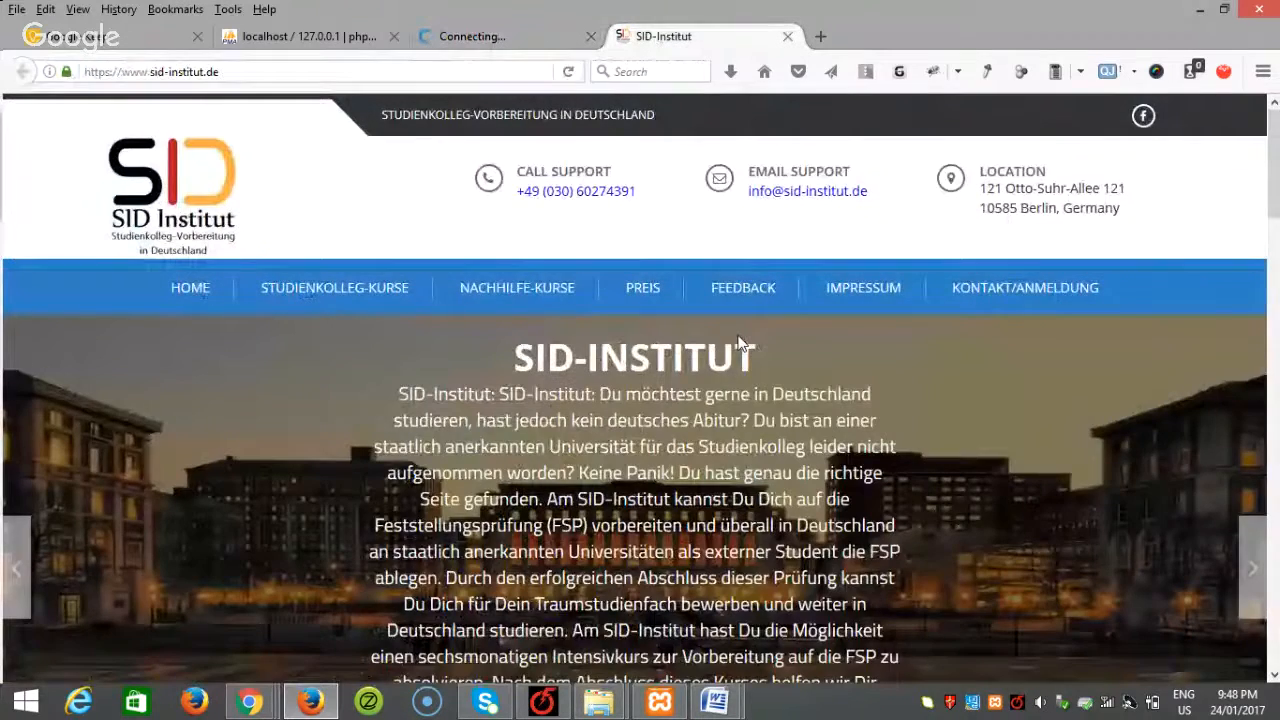
left_click(482, 38)
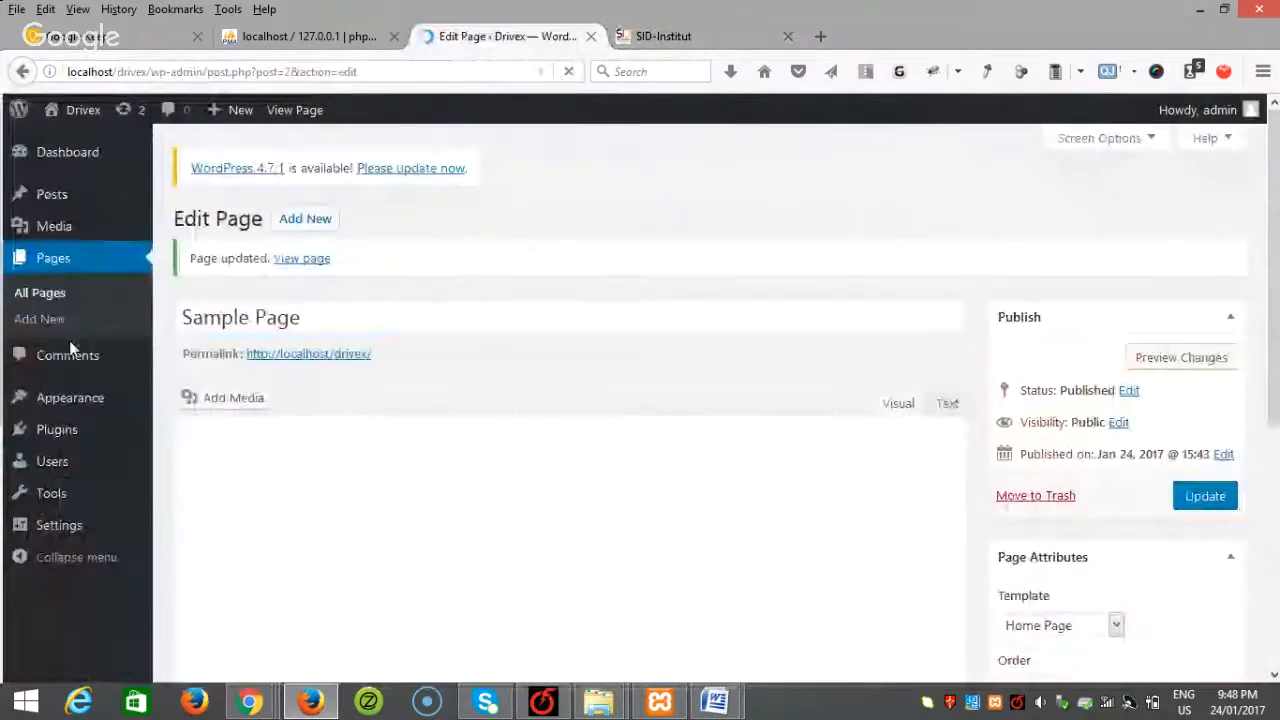
Step: In the Customizer, tick Enable Header Info under Header Setting > Header Info Section
mouse_move(98, 400)
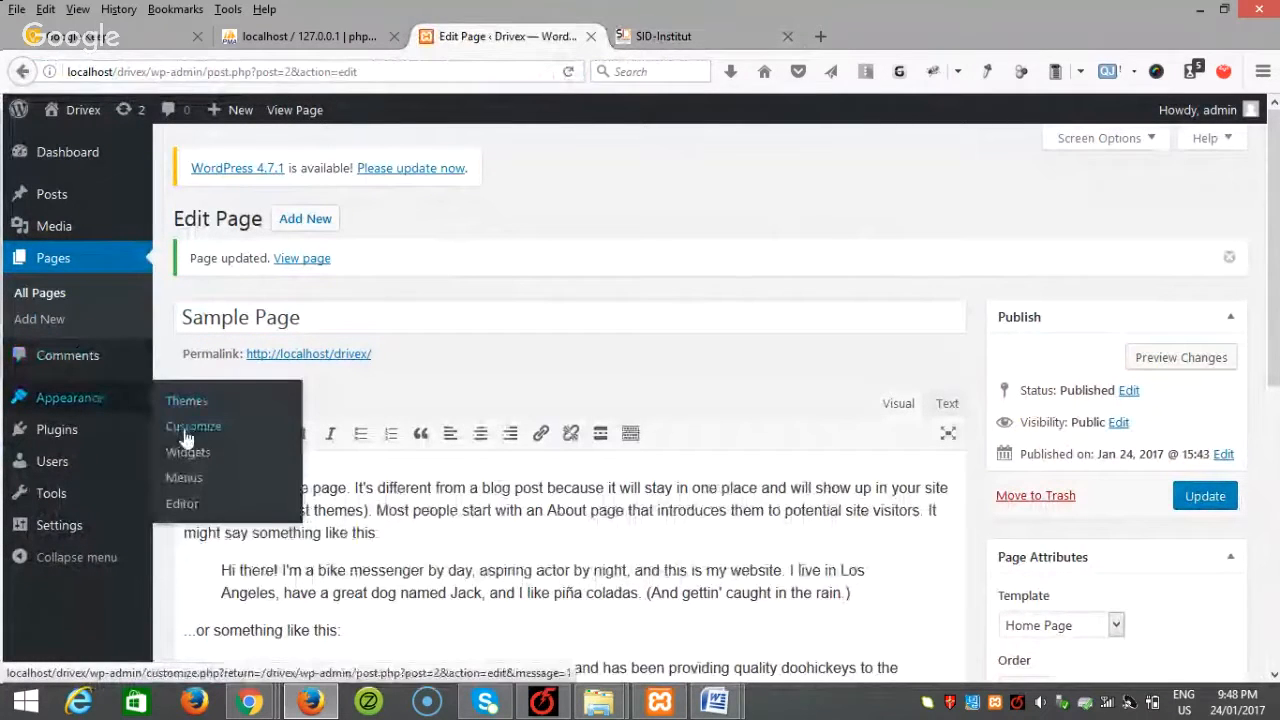
left_click(188, 422)
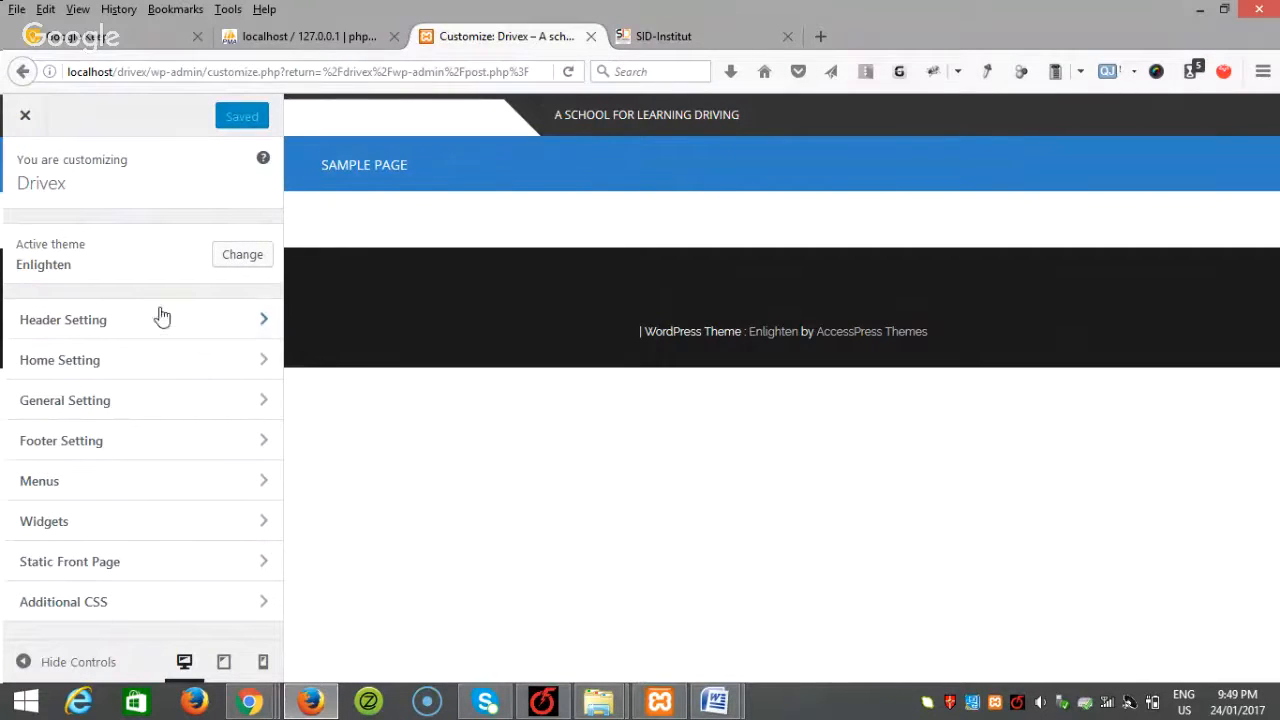
left_click(126, 328)
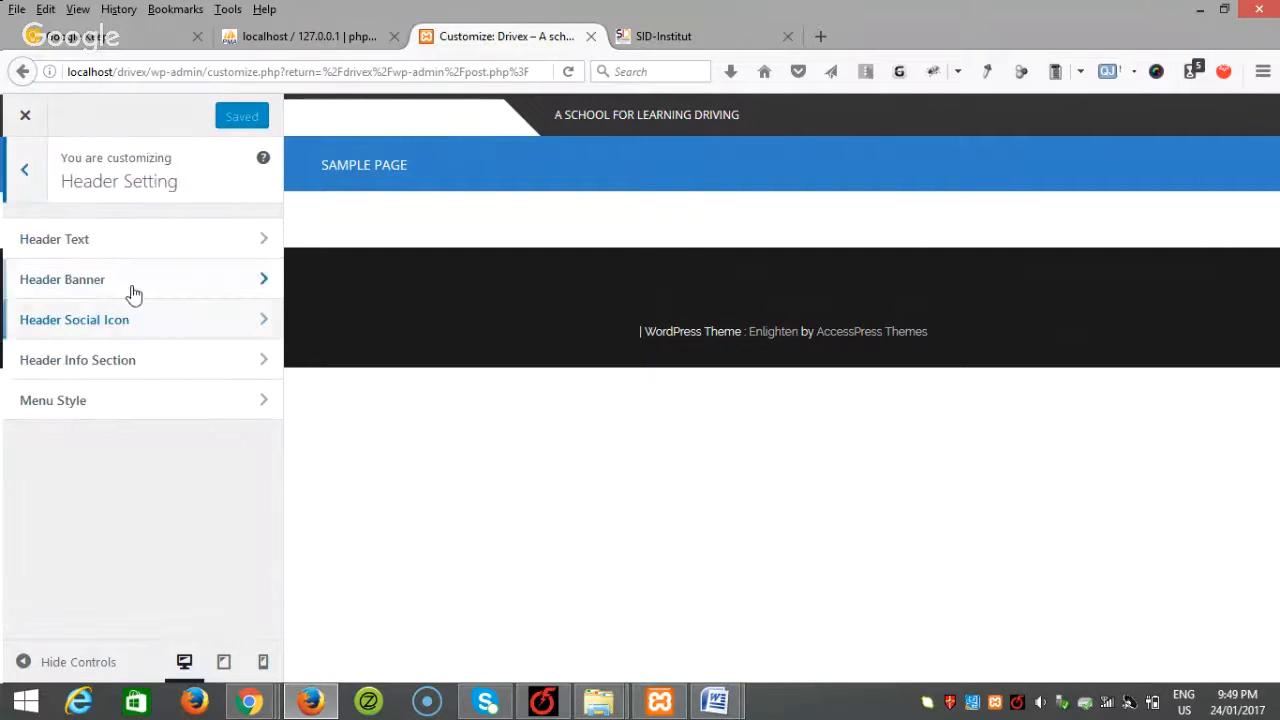
left_click(117, 241)
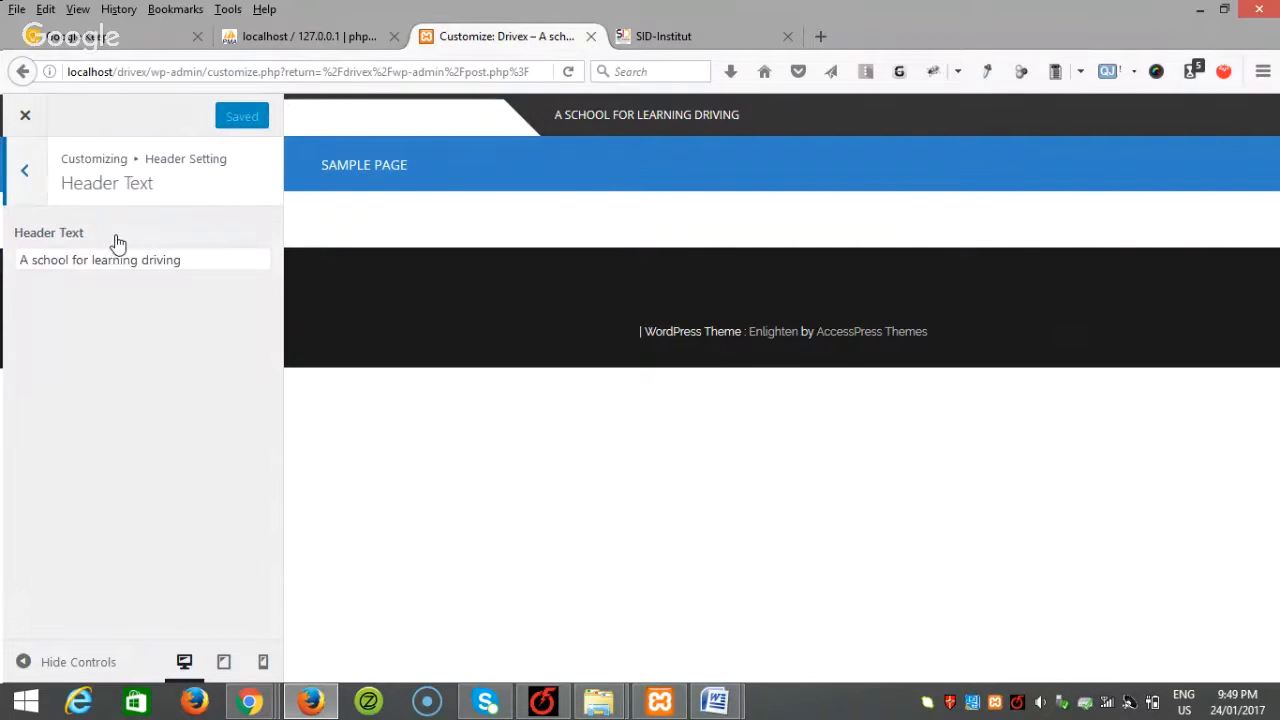
left_click(22, 173)
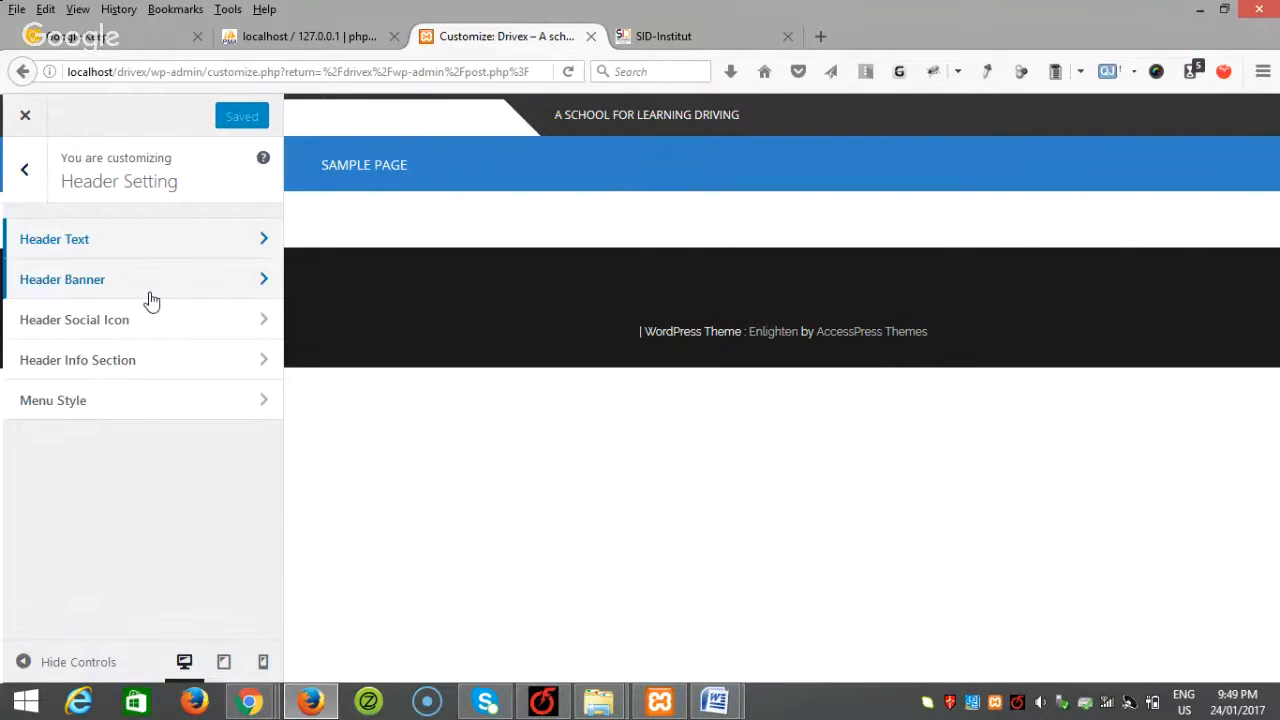
left_click(137, 362)
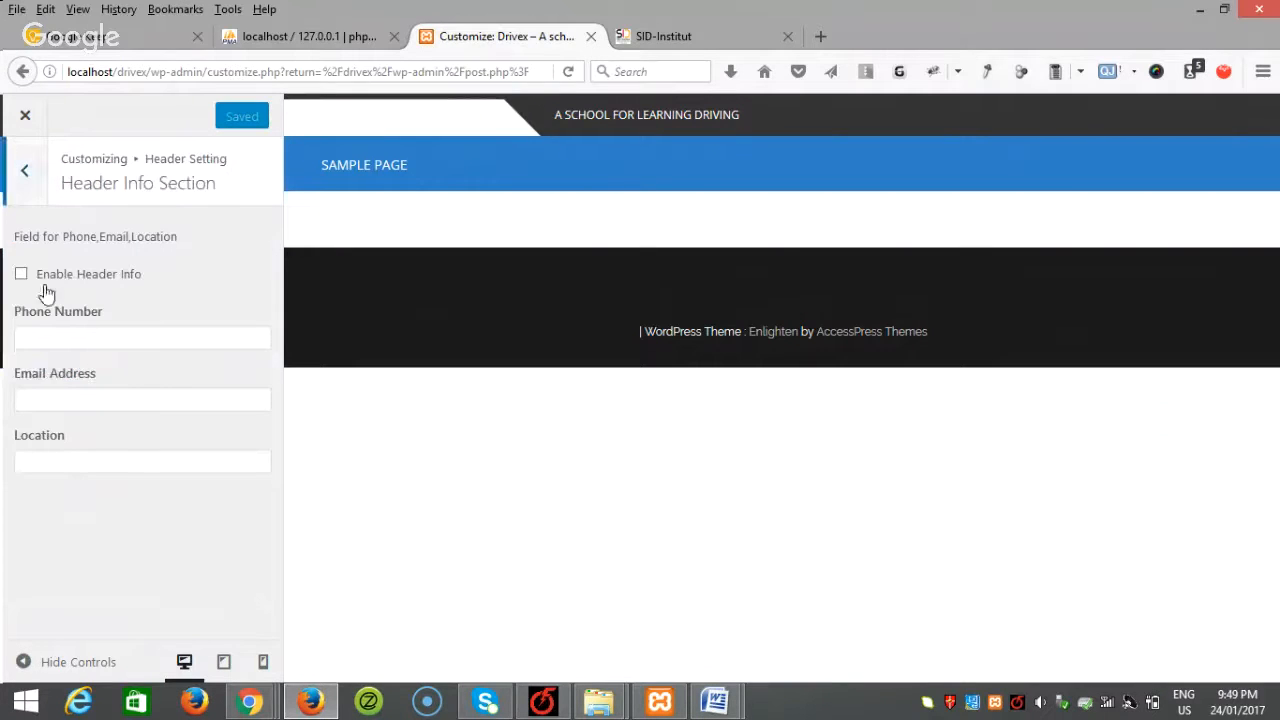
left_click(21, 275)
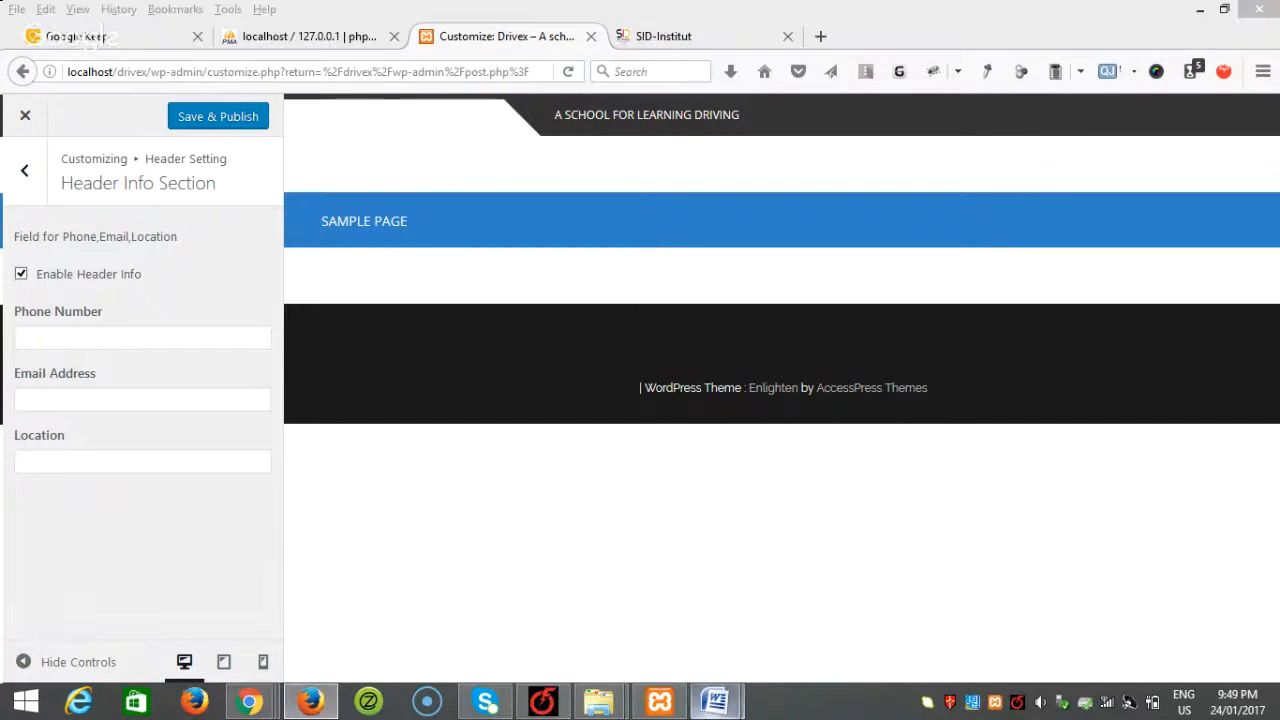
Step: Copy the company phone number from the Word document into the Phone Number field
mouse_move(714, 700)
left_click(800, 620)
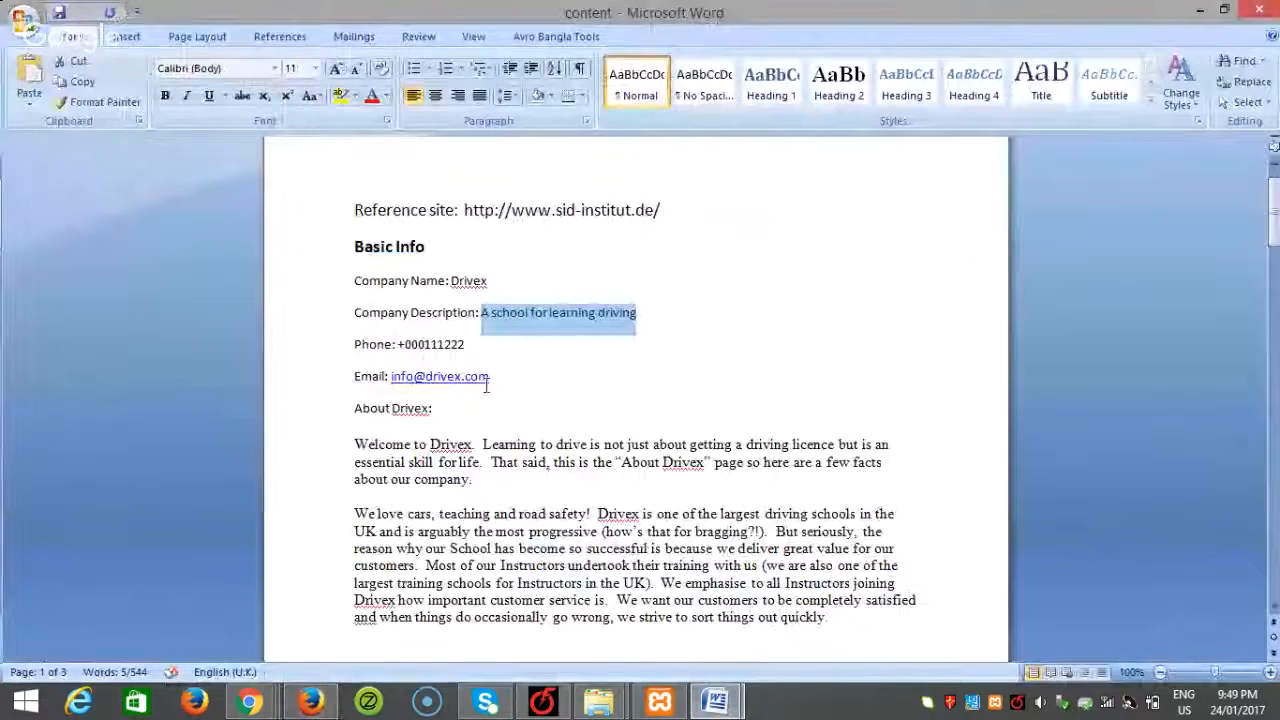
left_click(467, 344)
left_click_drag(467, 344, 388, 341)
key("ctrl+c")
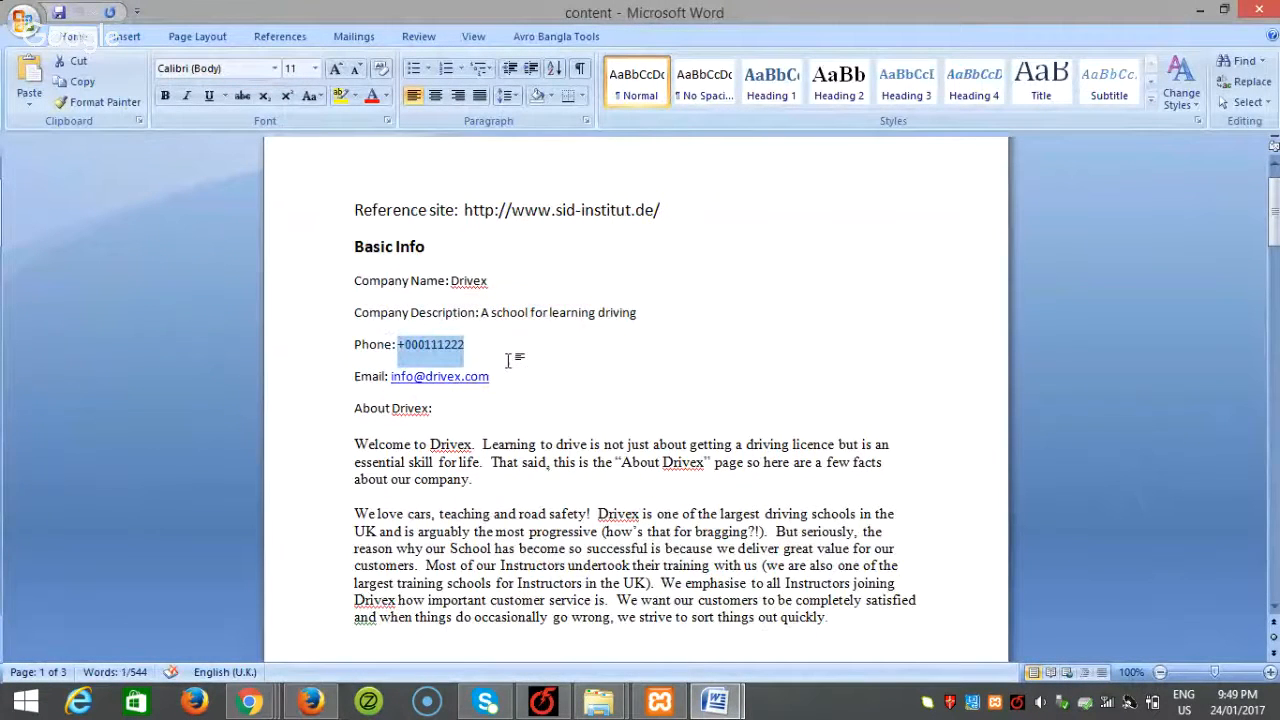
left_click(310, 700)
left_click(94, 339)
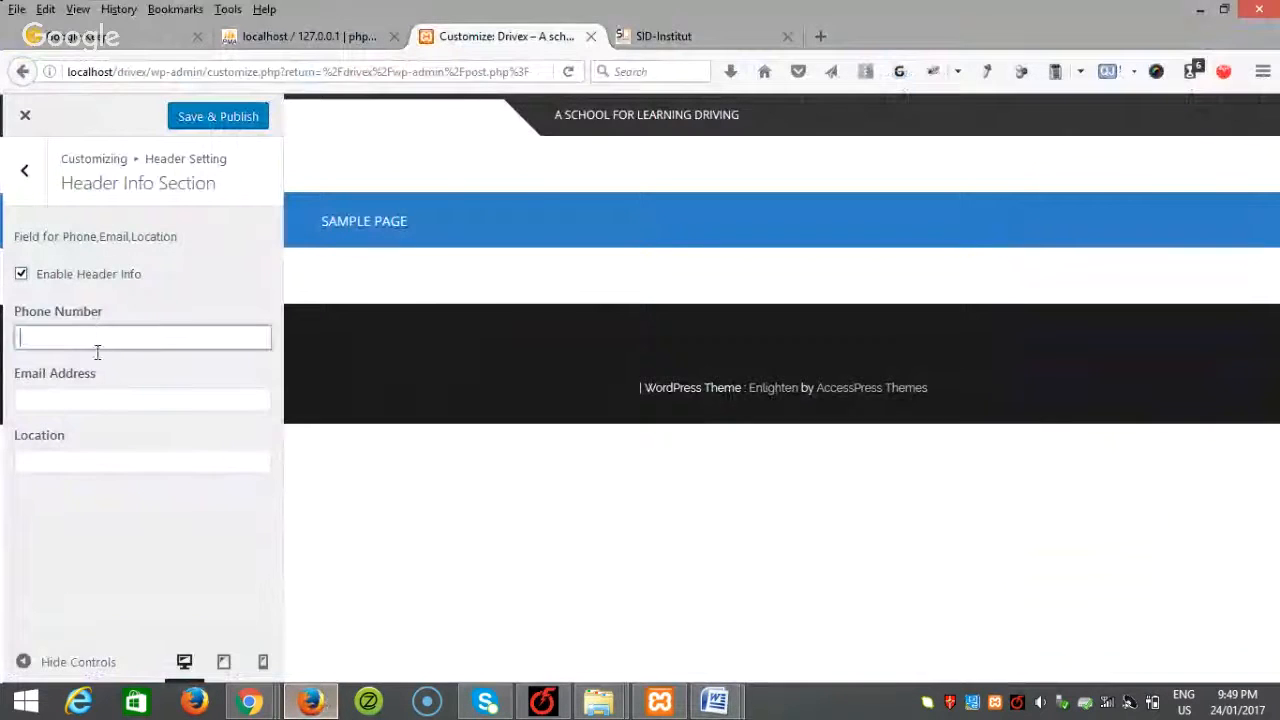
key("ctrl+v")
Step: Copy the company email address from Word into the Email Address field
left_click(97, 403)
mouse_move(714, 700)
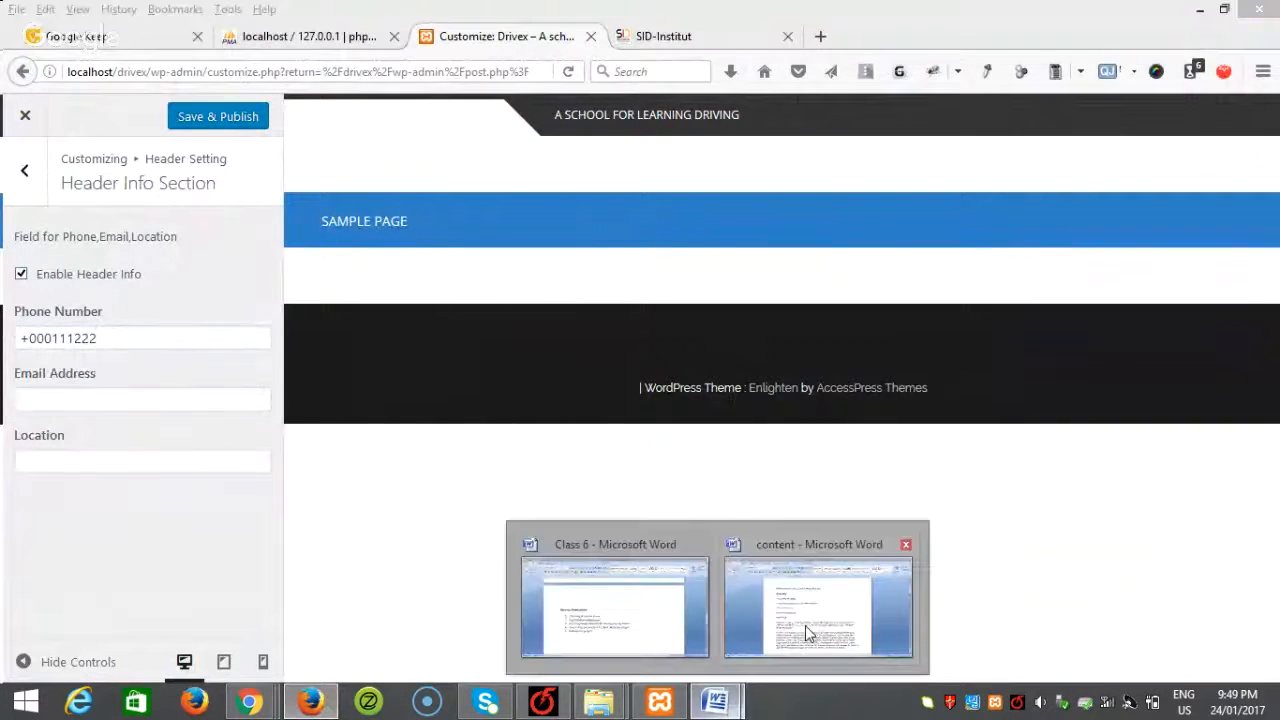
left_click(806, 625)
left_click_drag(501, 380, 387, 377)
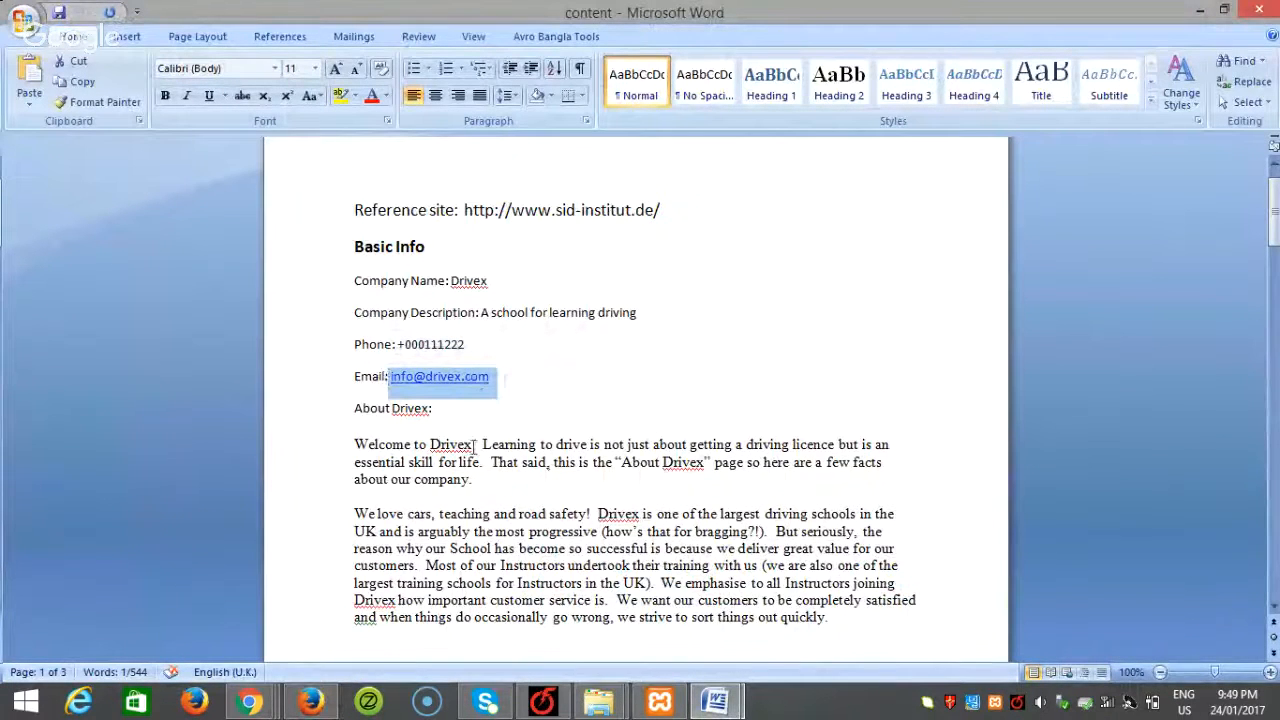
key("ctrl+c")
left_click(310, 700)
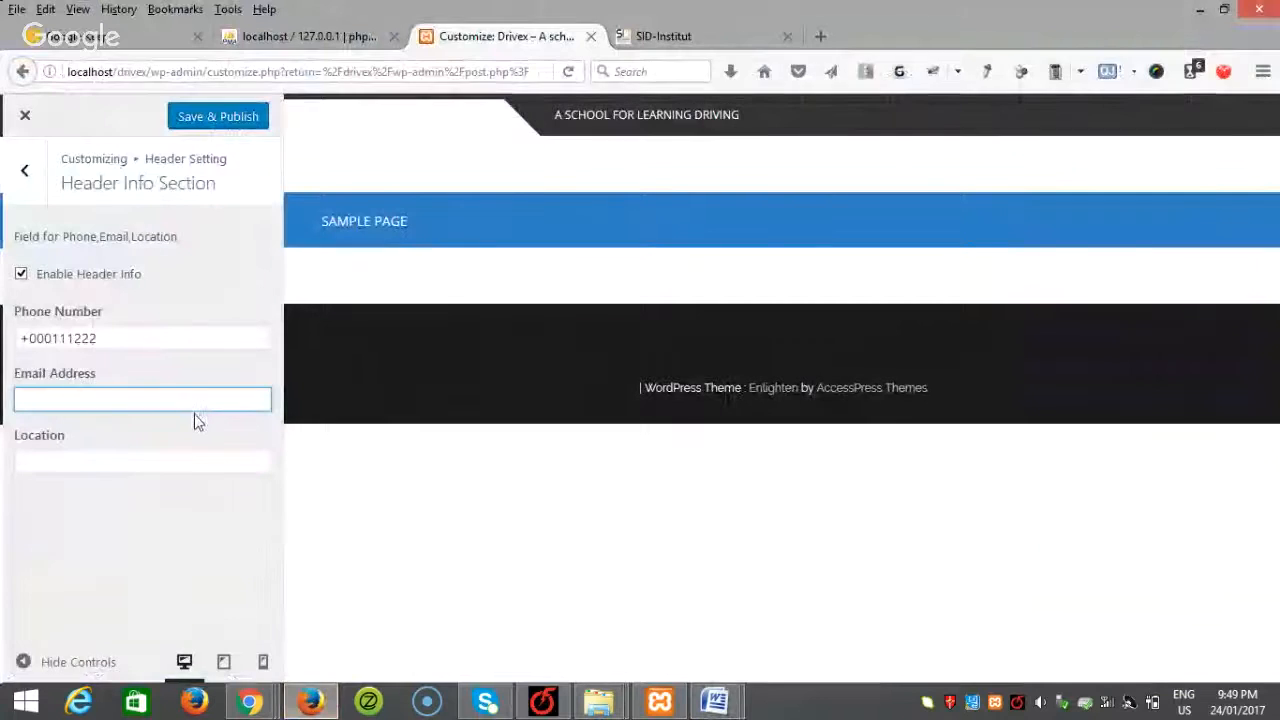
key("ctrl+v")
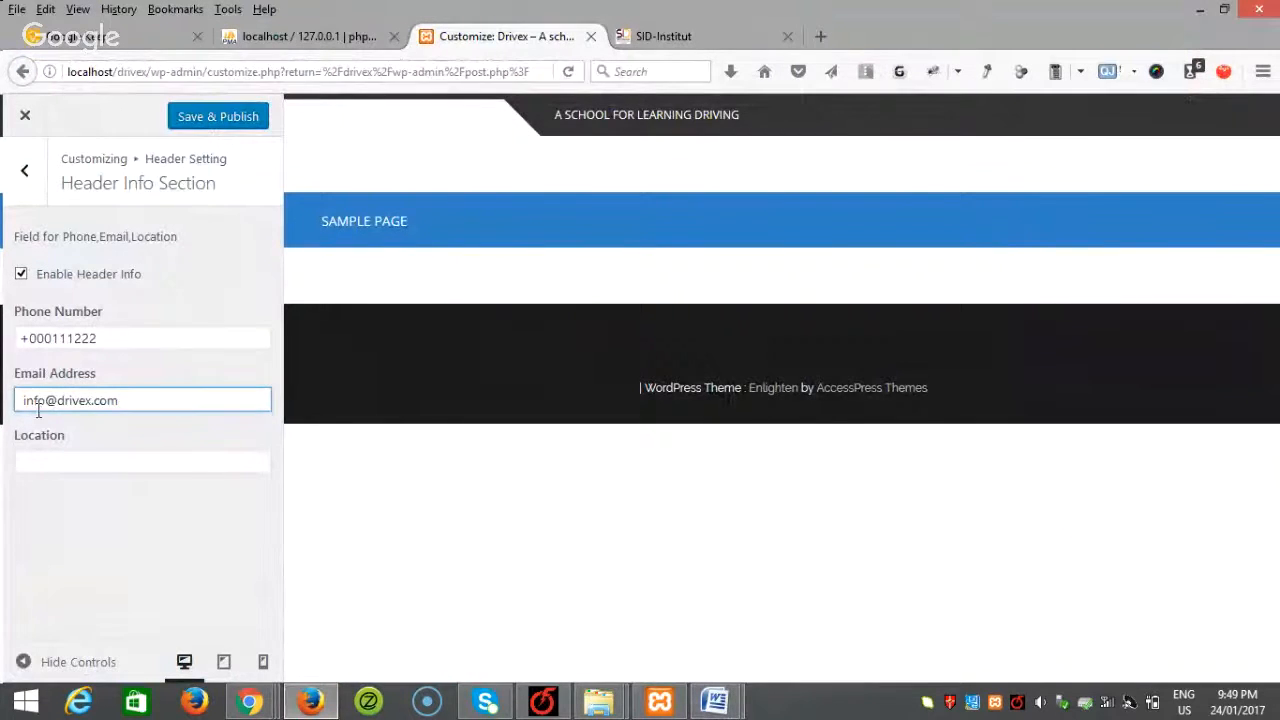
Step: Enter the location London, UK and publish the header info
left_click(57, 461)
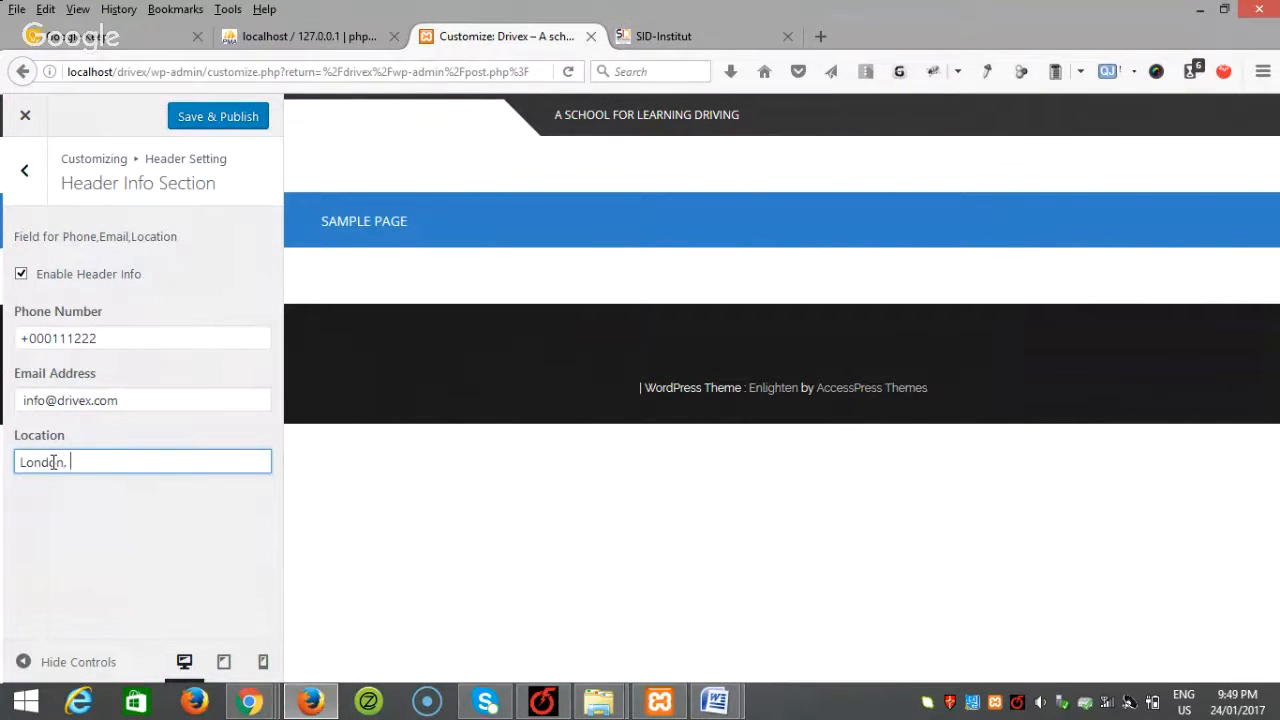
left_click(103, 504)
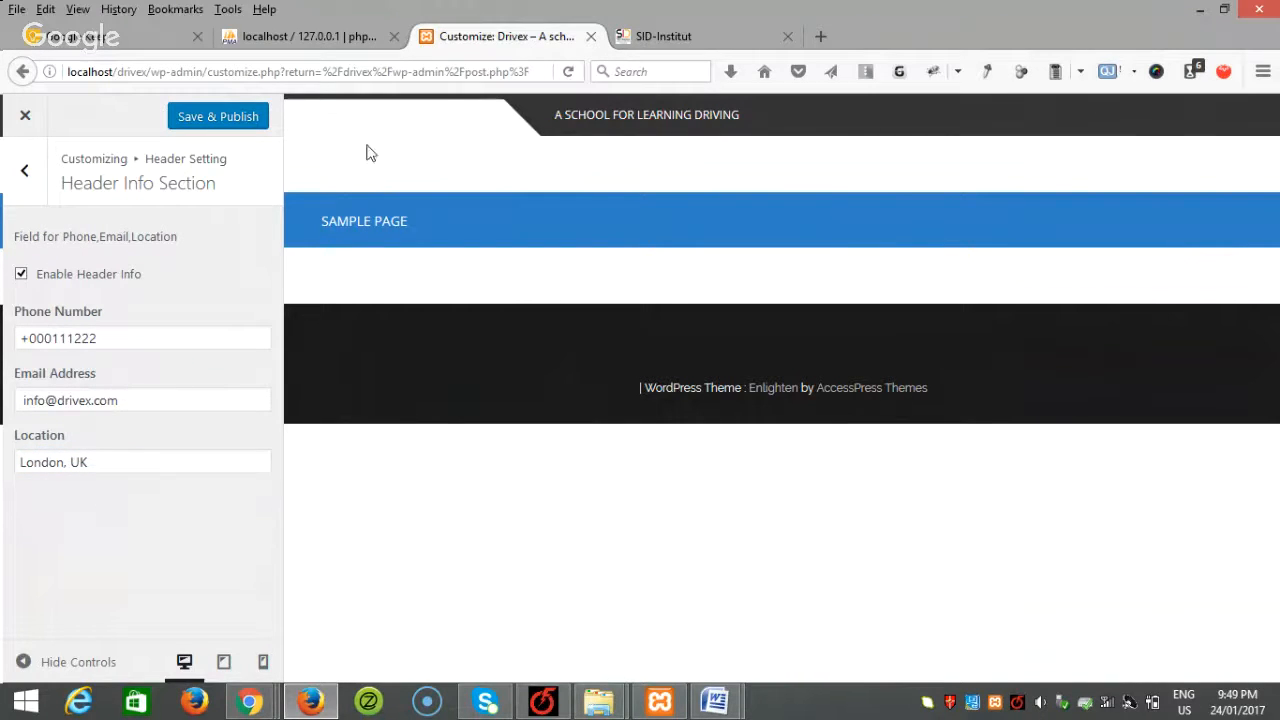
left_click(176, 124)
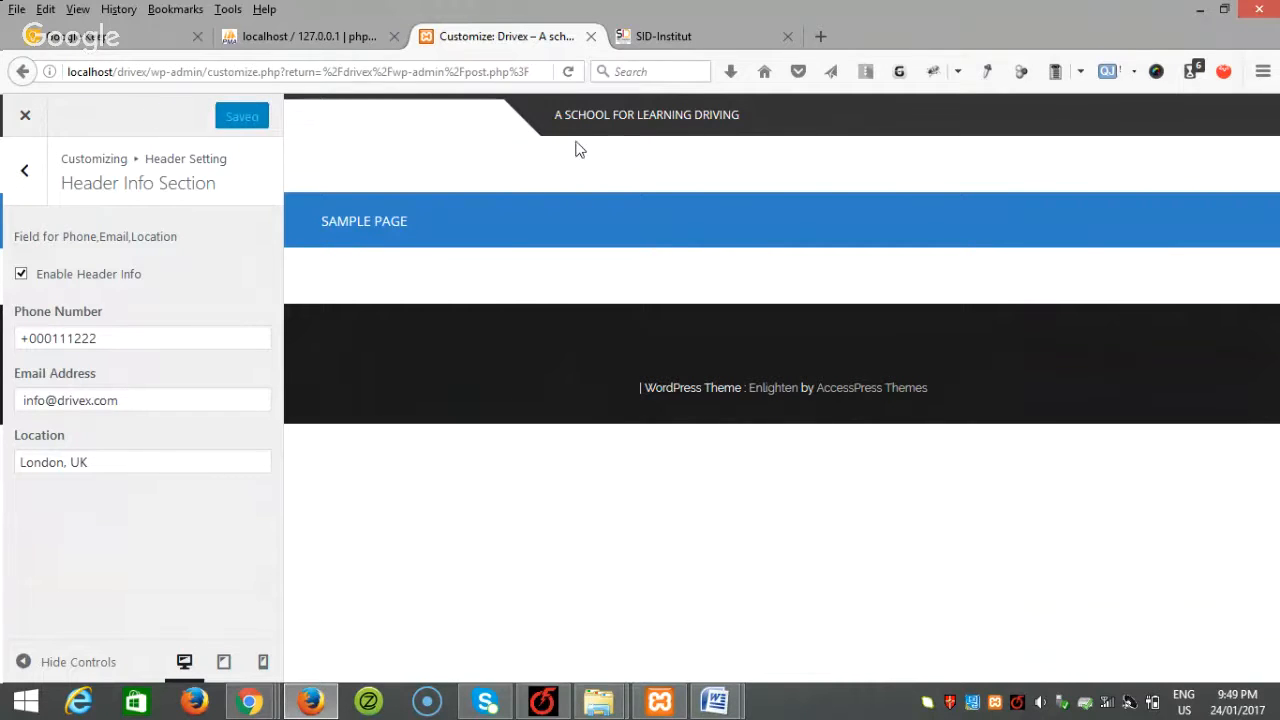
Step: Reload the Customizer, check the header text, and open General Setting
left_click(566, 73)
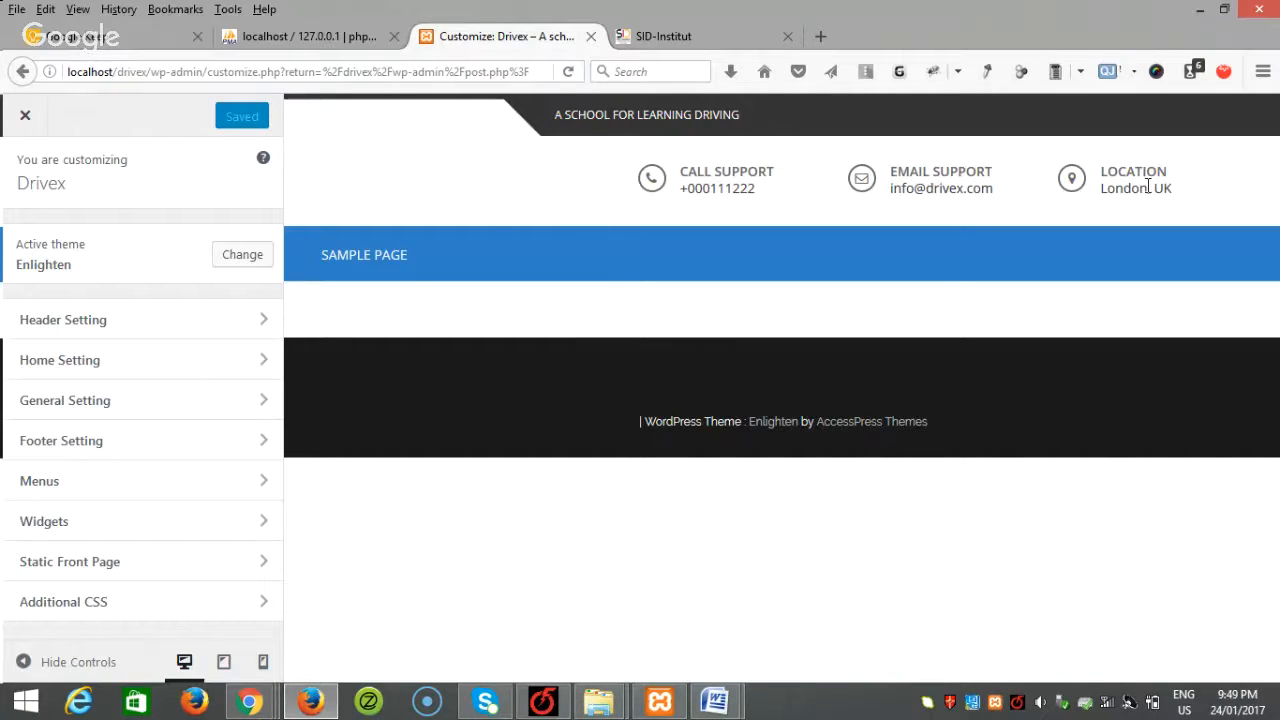
left_click(128, 330)
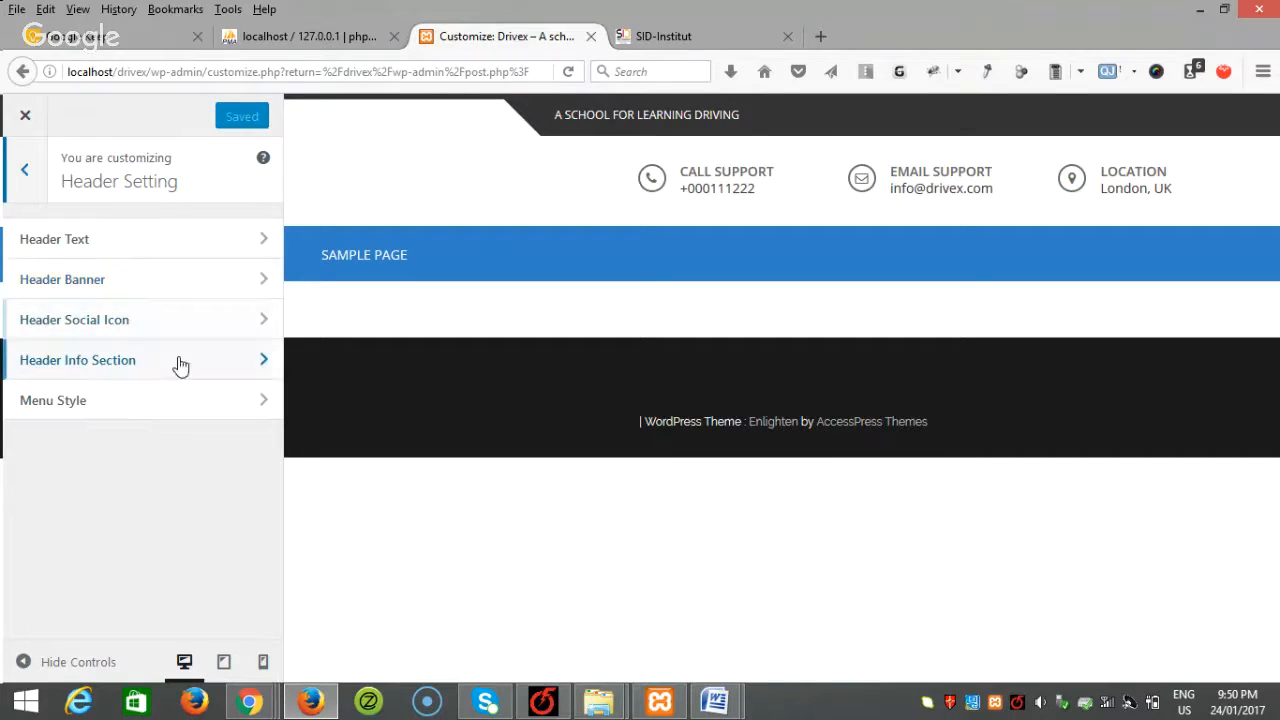
left_click(106, 248)
left_click(20, 174)
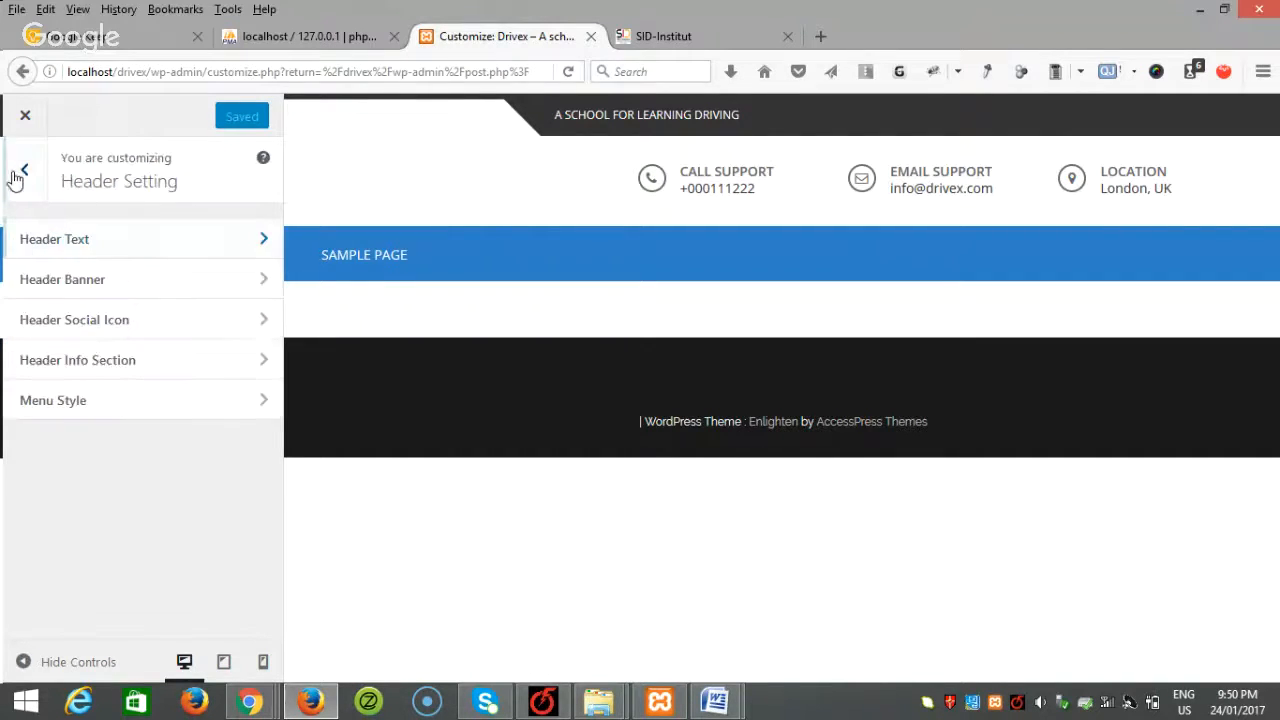
left_click(22, 172)
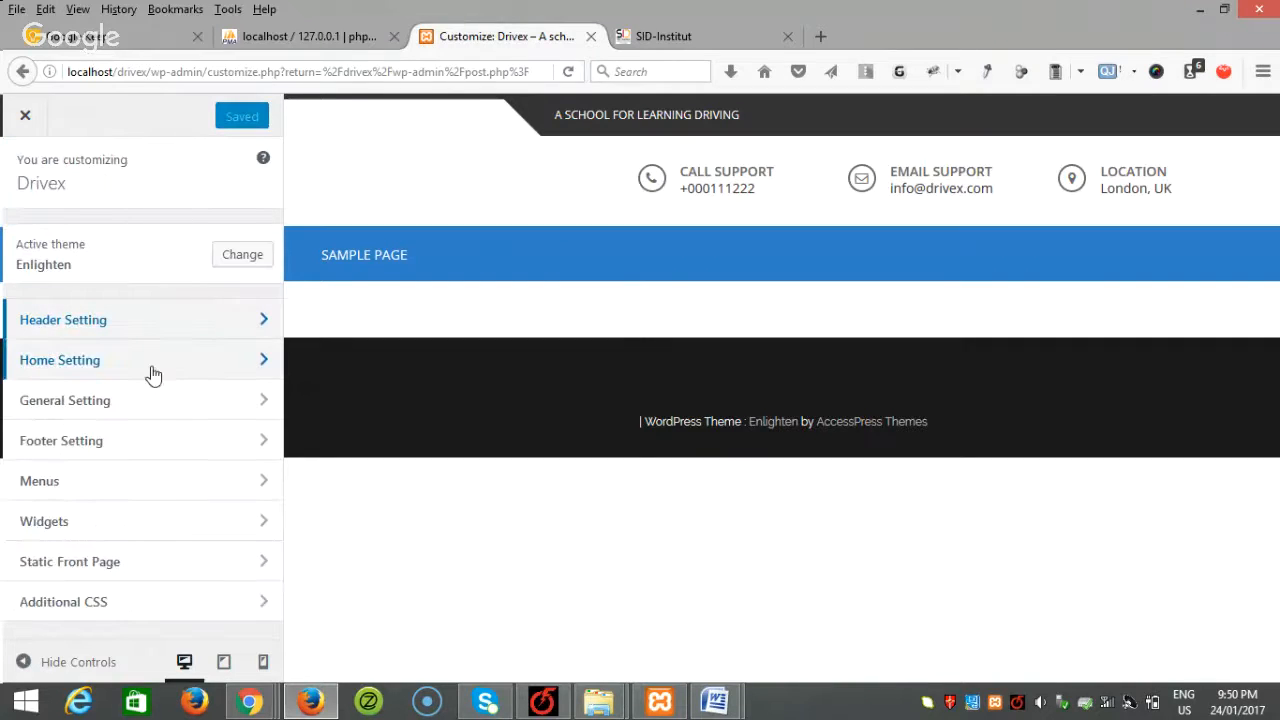
left_click(137, 410)
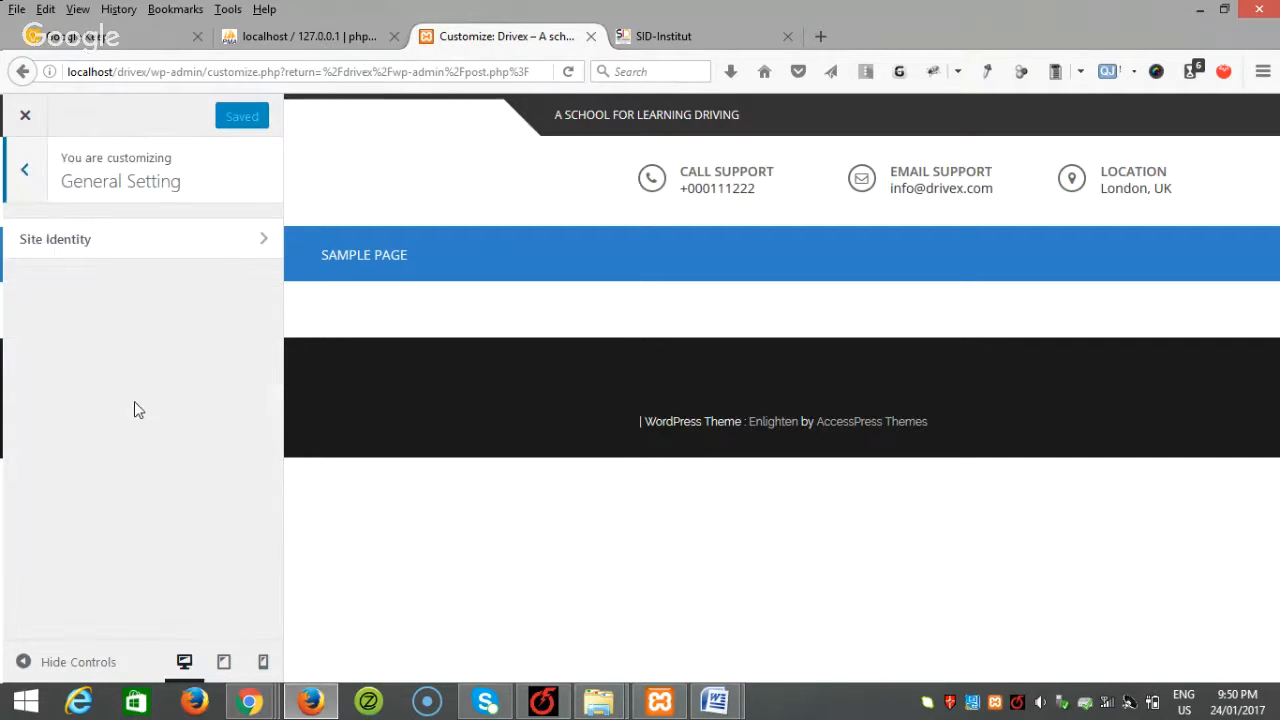
Step: Upload drivex_logo from project requirements > images as the Site Identity logo
left_click(134, 258)
left_click(218, 312)
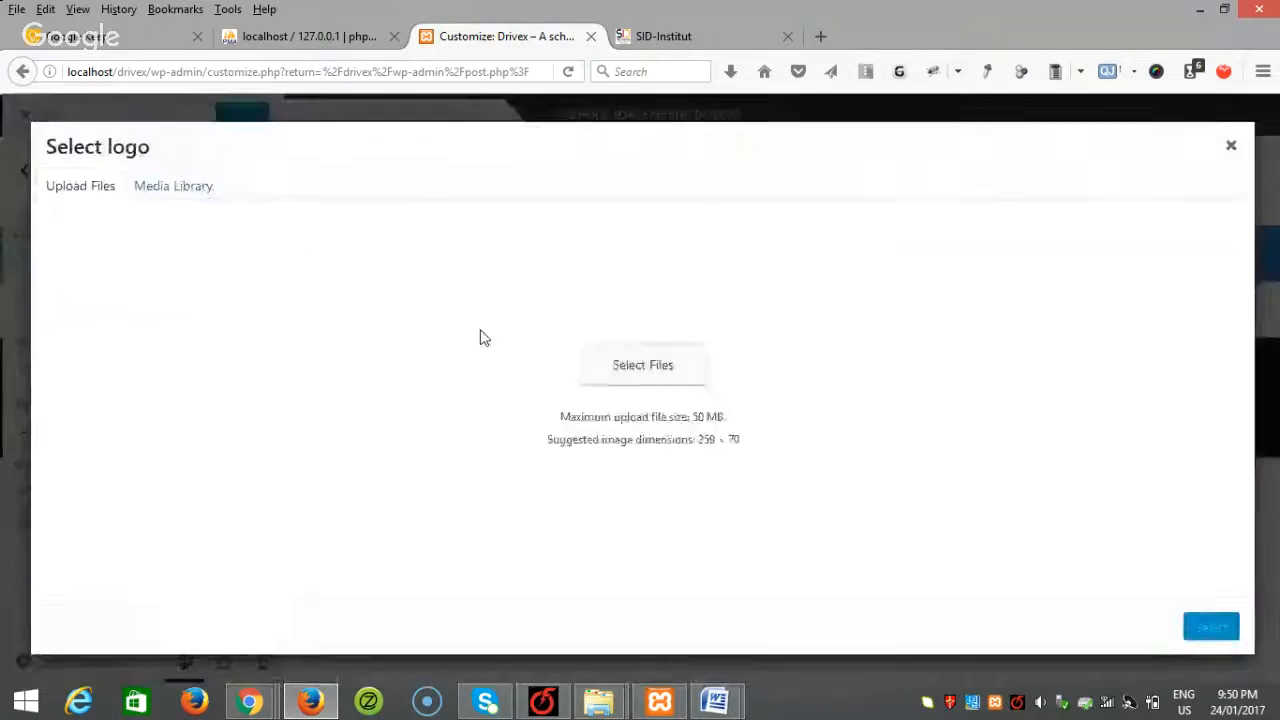
left_click(610, 437)
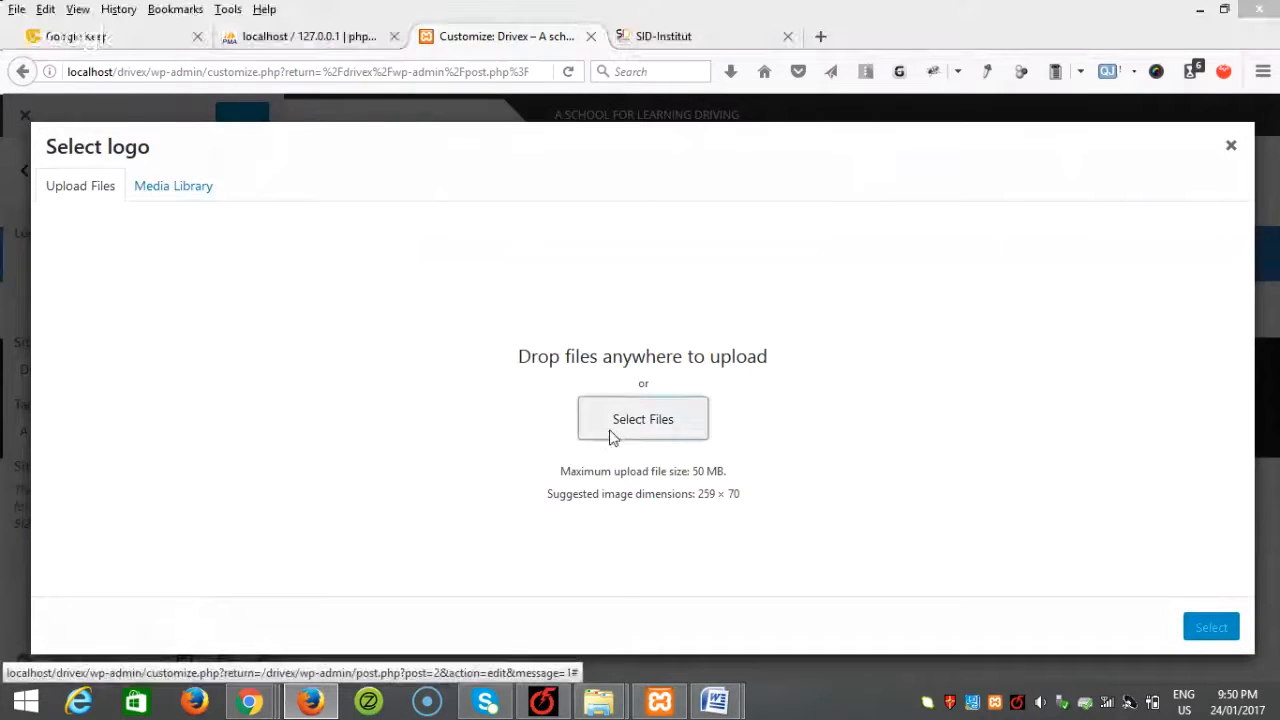
double_click(240, 133)
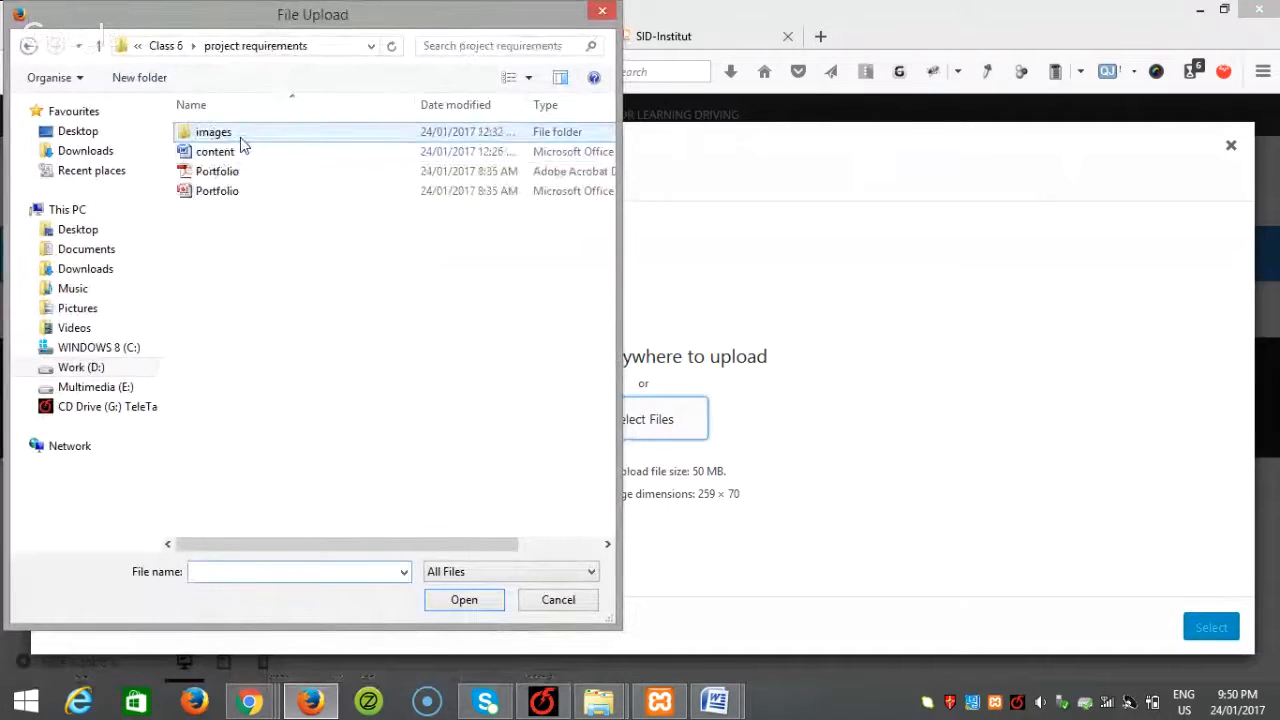
left_click(224, 137)
double_click(224, 137)
left_click(224, 140)
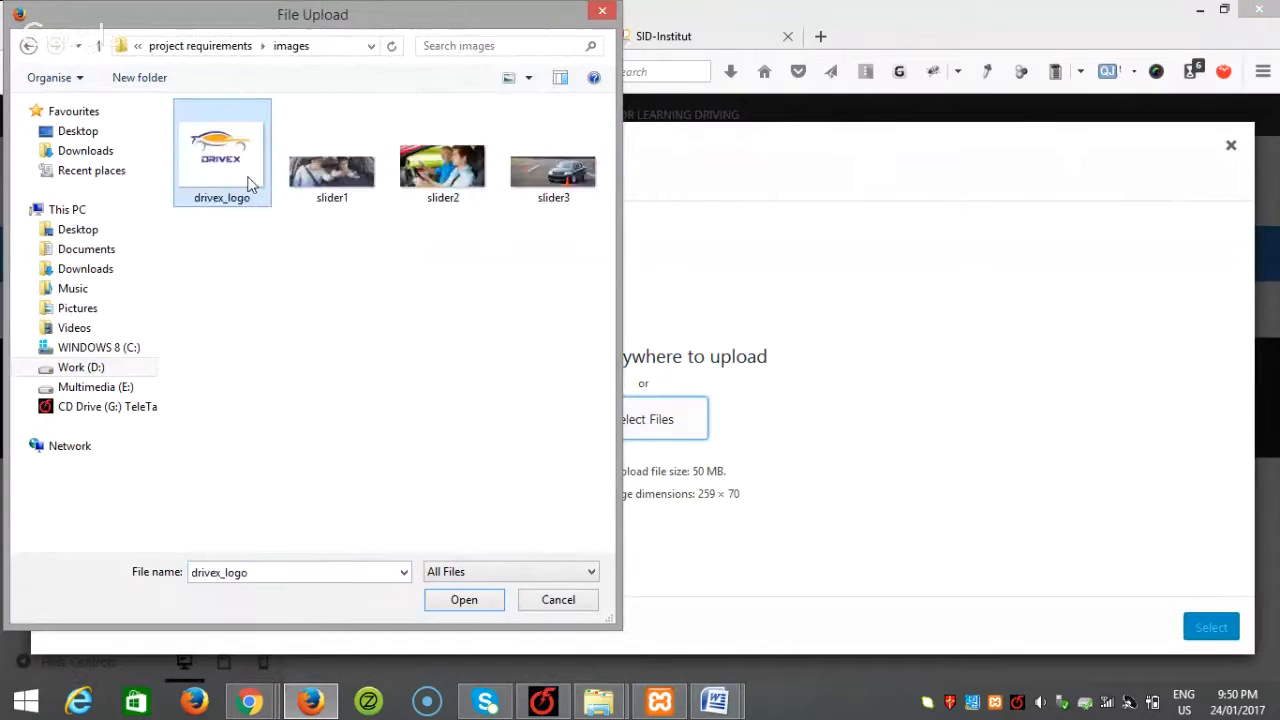
left_click(472, 603)
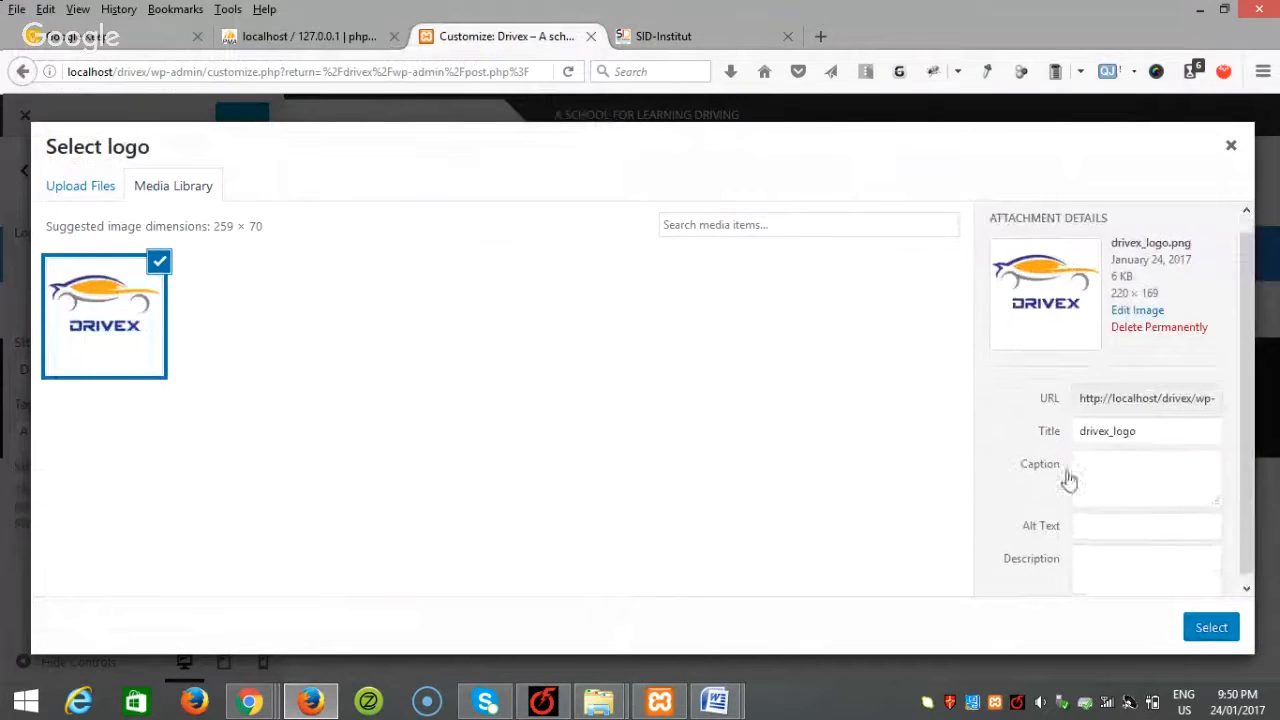
Step: Use the logo without cropping and return to the top-level Customizer panel
left_click(1210, 626)
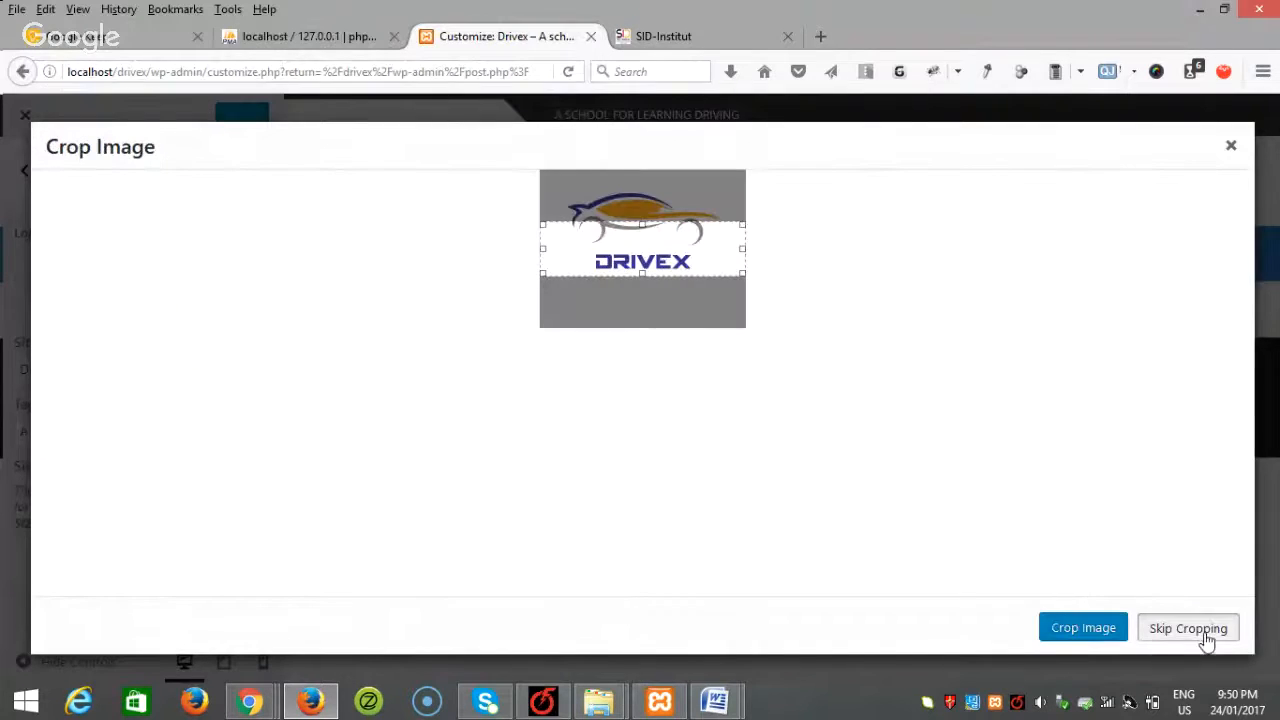
left_click(1210, 628)
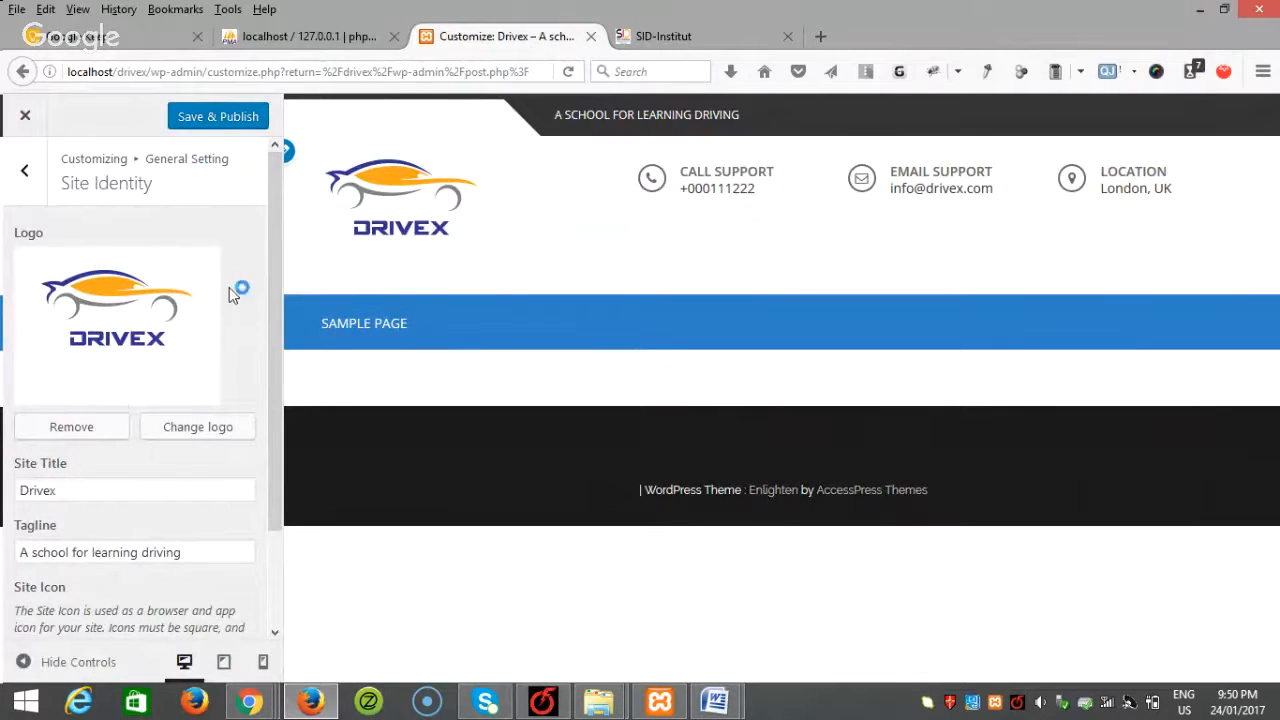
left_click(28, 187)
left_click(27, 178)
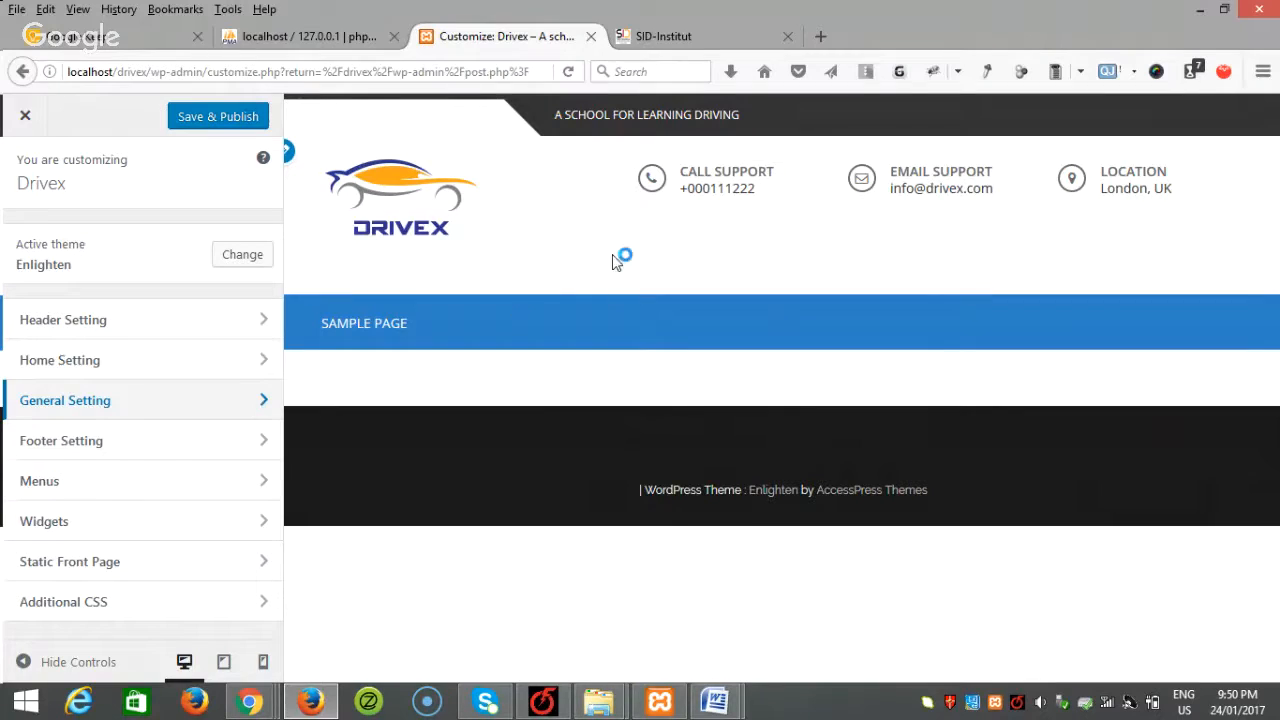
Step: Scroll through the SID-Institut reference slider, then publish the Drivex logo change
left_click(710, 30)
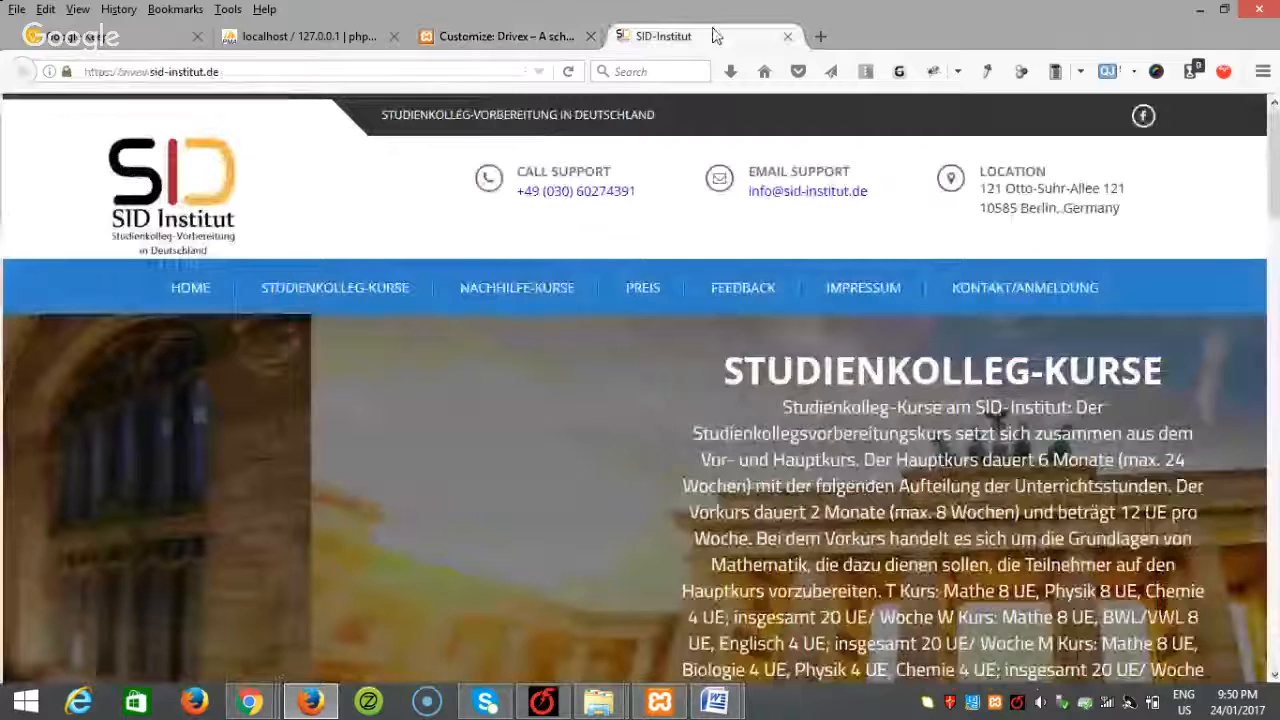
scroll(497, 358, "down", 3)
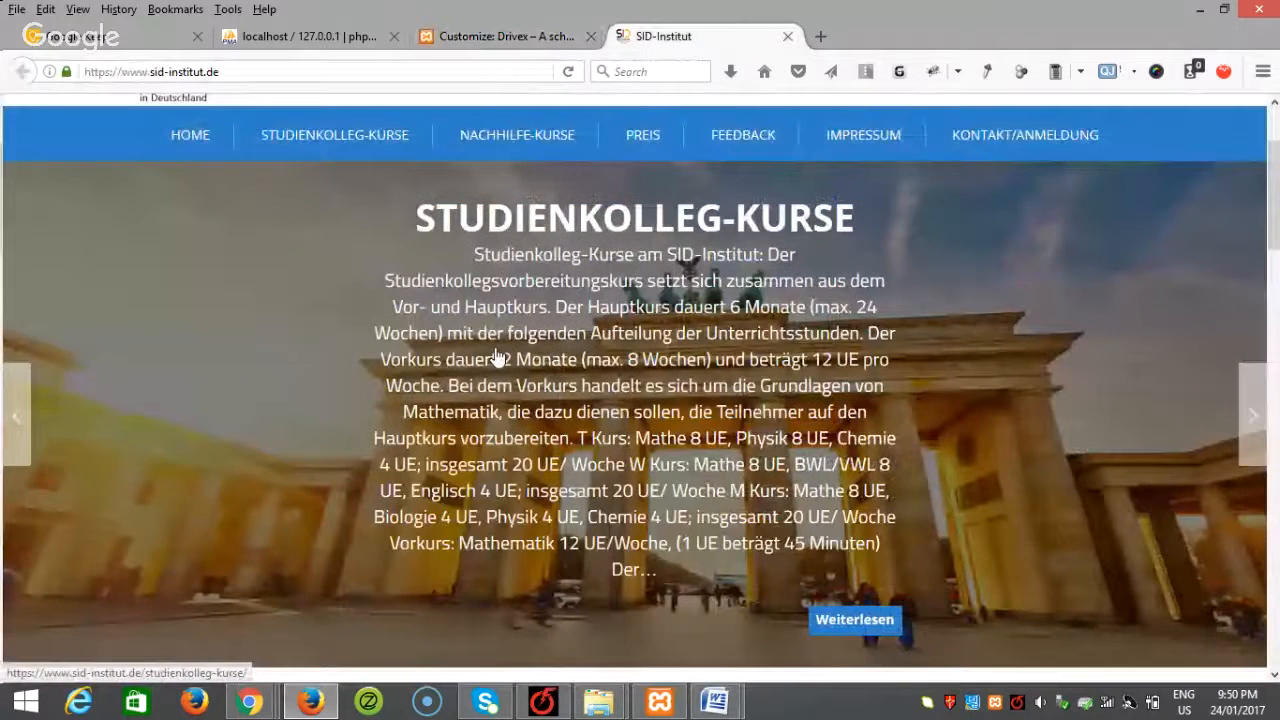
scroll(497, 358, "down", 1)
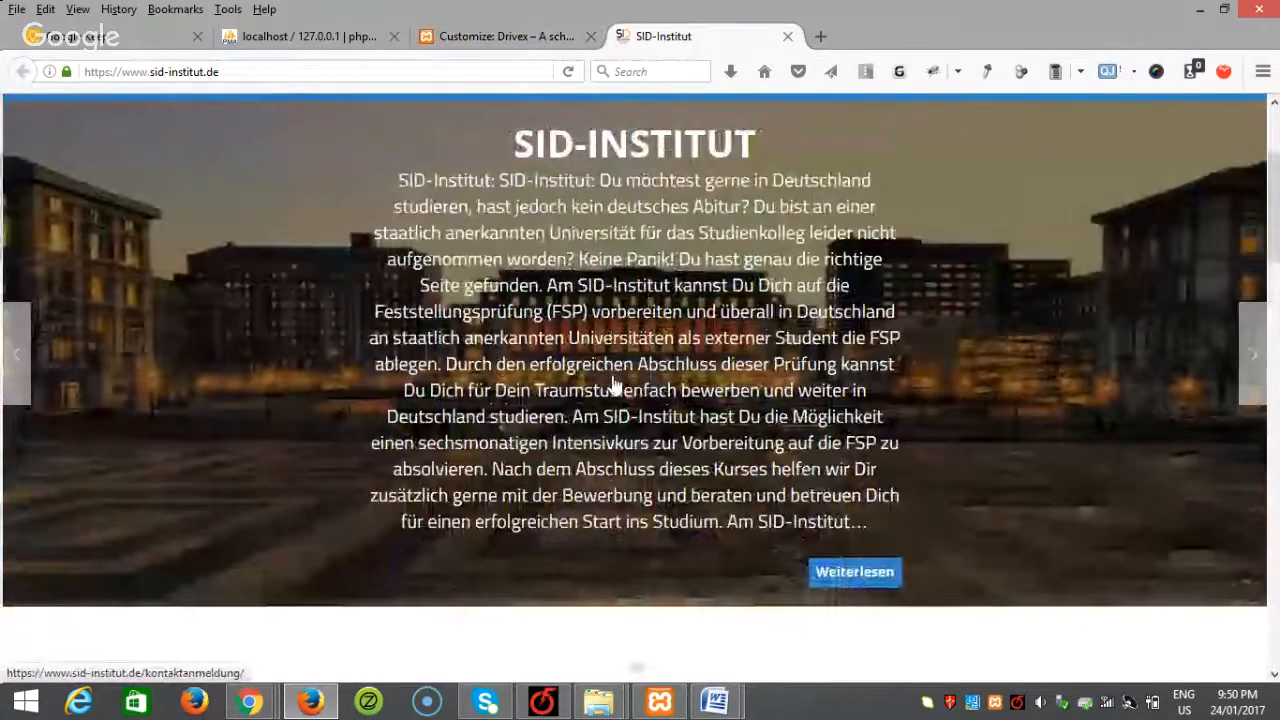
scroll(615, 386, "up", 4)
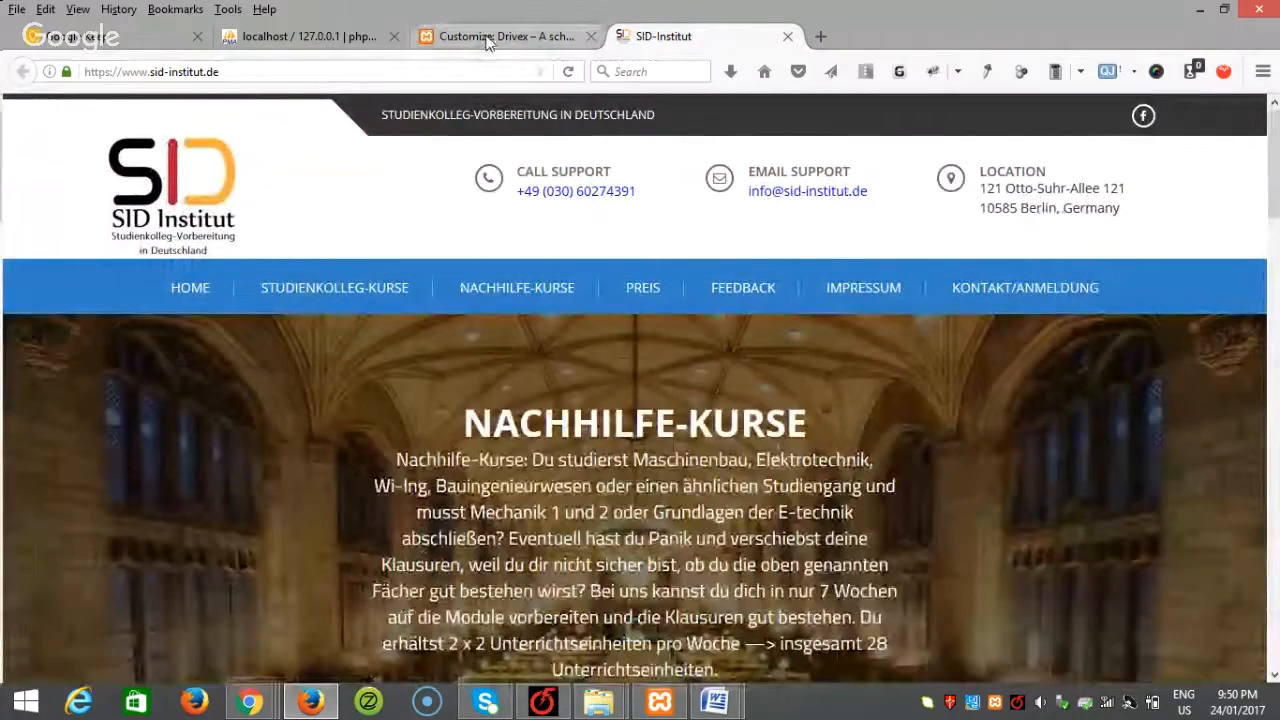
left_click(487, 41)
left_click(200, 116)
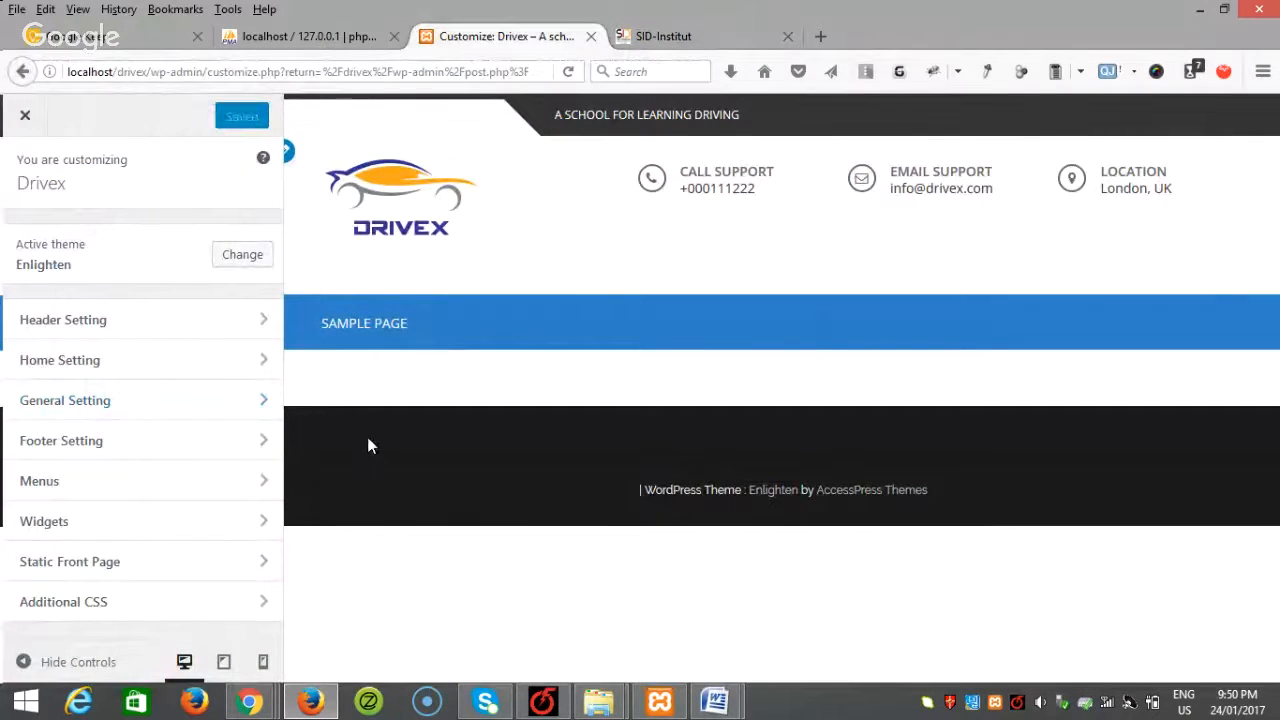
Step: Load the admin at localhost/drivex/wp-admin and start a new post
left_click(209, 72)
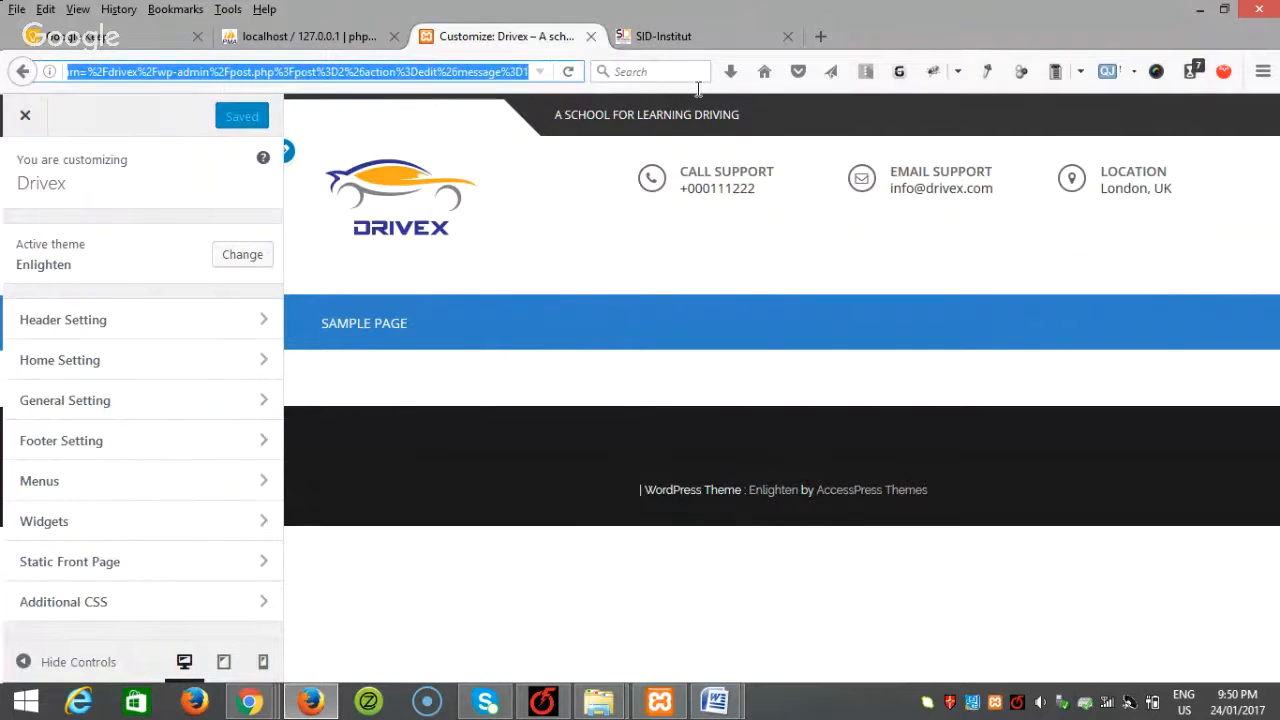
type("localhost/drivex/wp-admin/")
key("Return")
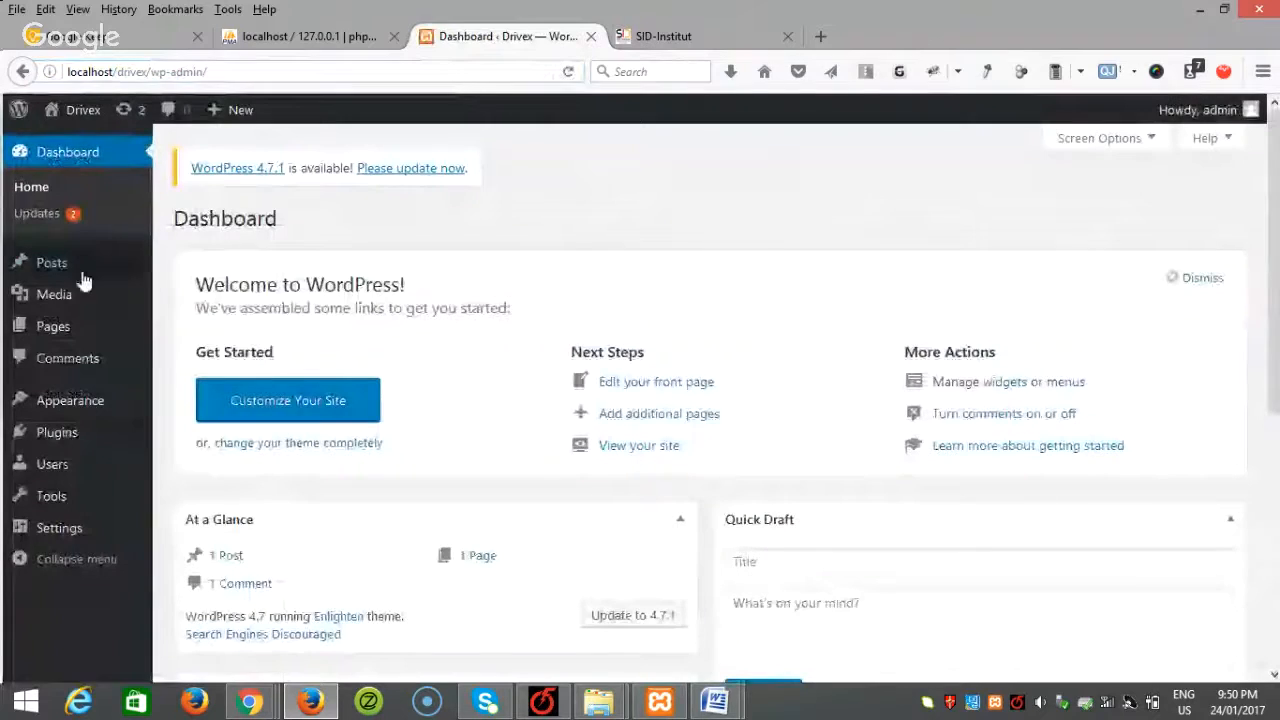
mouse_move(88, 272)
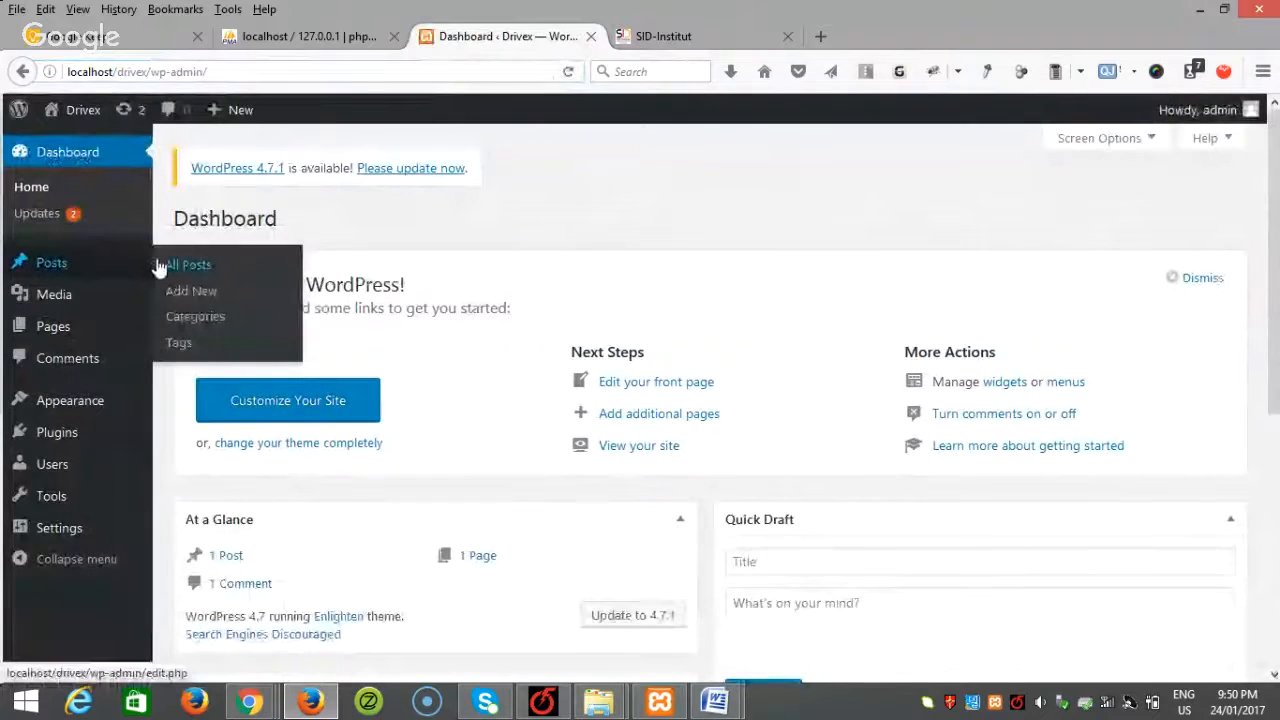
left_click(180, 291)
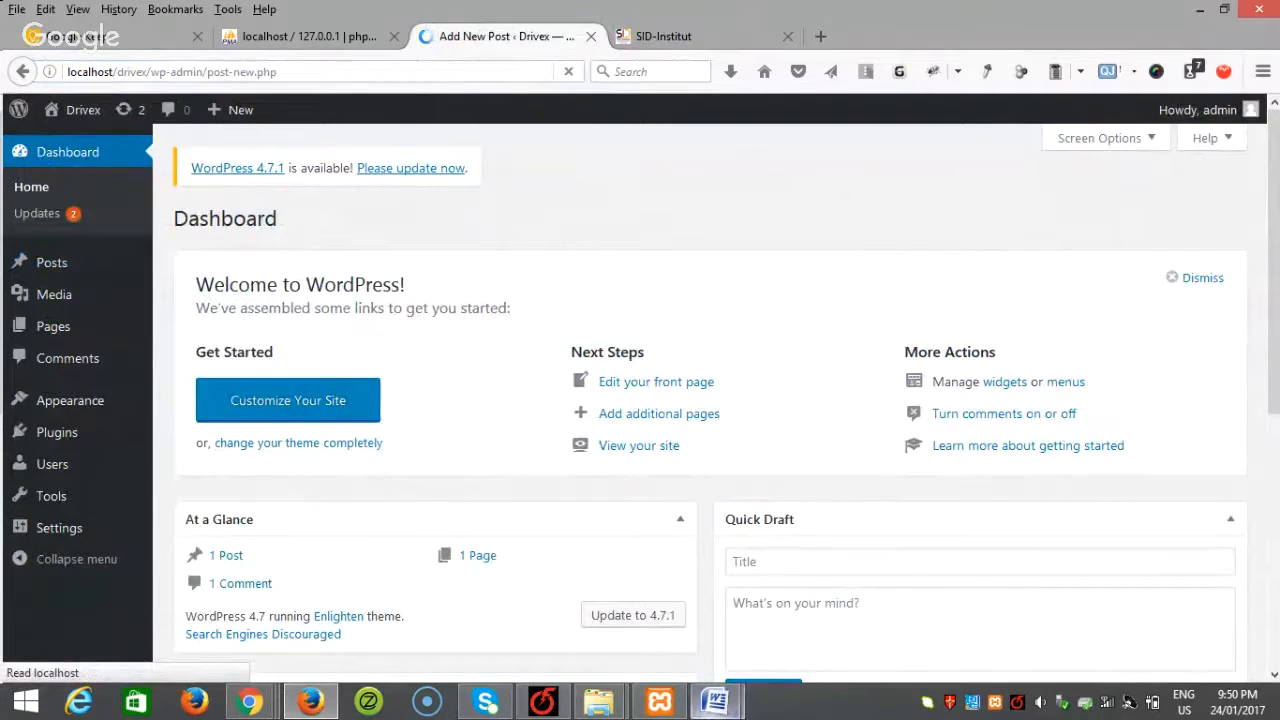
Step: Copy the Beginner heading from the Word document into the post title
mouse_move(715, 700)
left_click(853, 613)
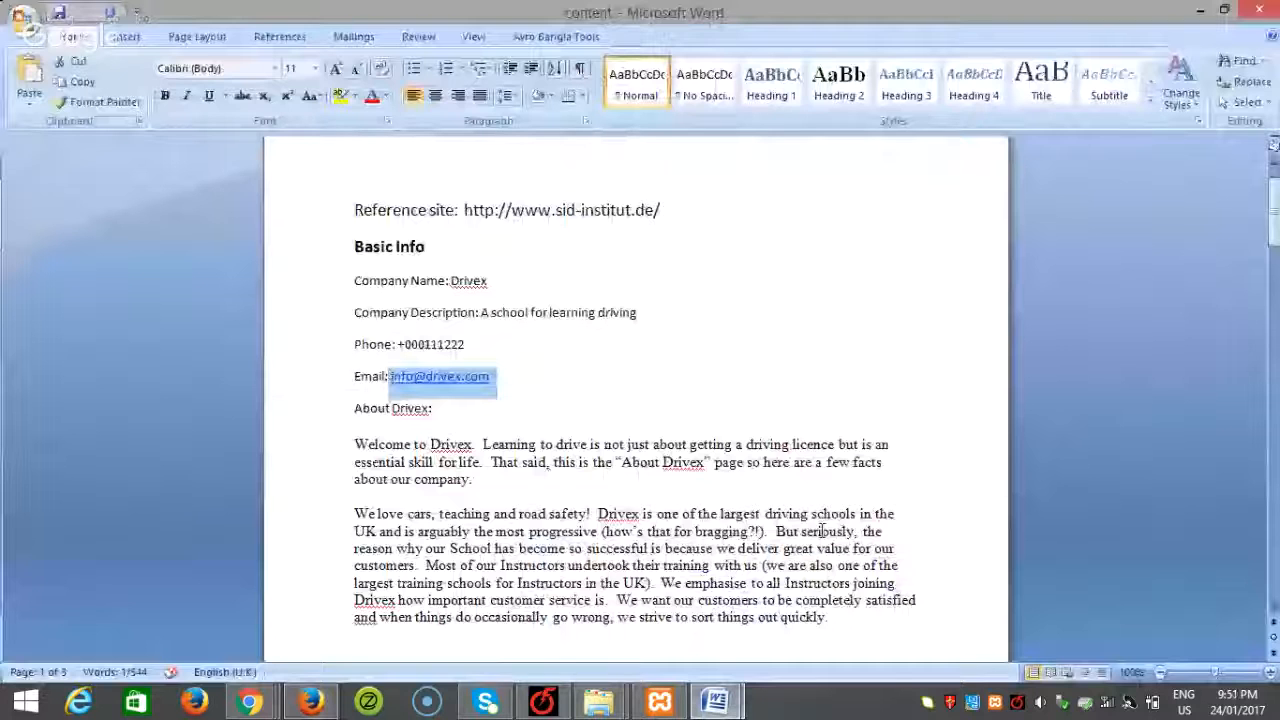
scroll(623, 457, "down", 8)
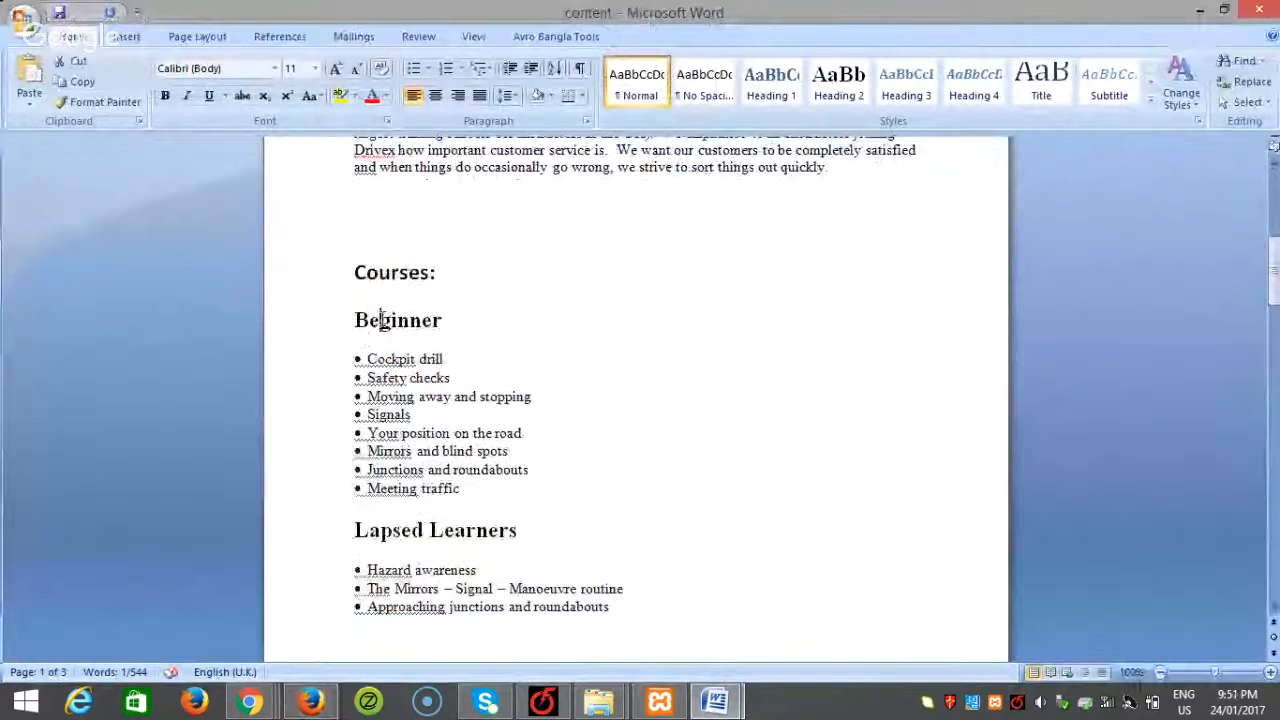
double_click(381, 320)
key("ctrl+c")
left_click(310, 700)
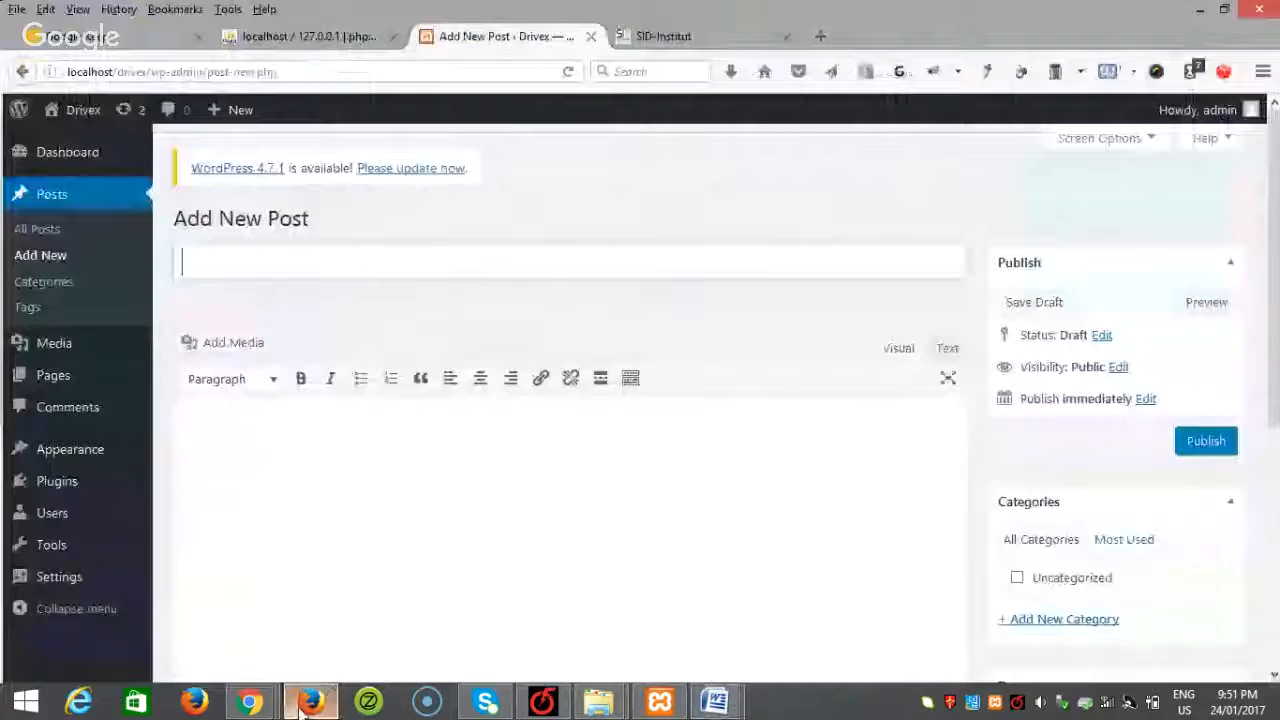
key("ctrl+v")
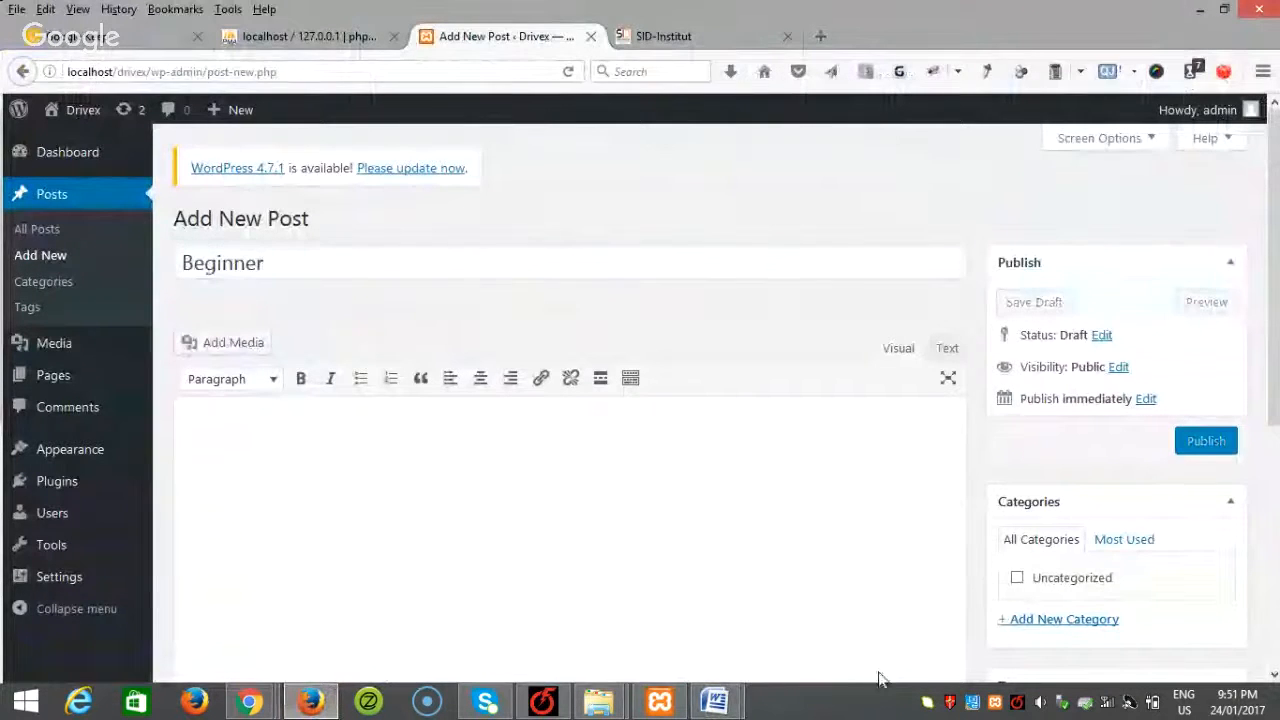
Step: Paste the eight-item course list, Cockpit drill to Meeting traffic, into the post body
mouse_move(716, 700)
left_click(826, 628)
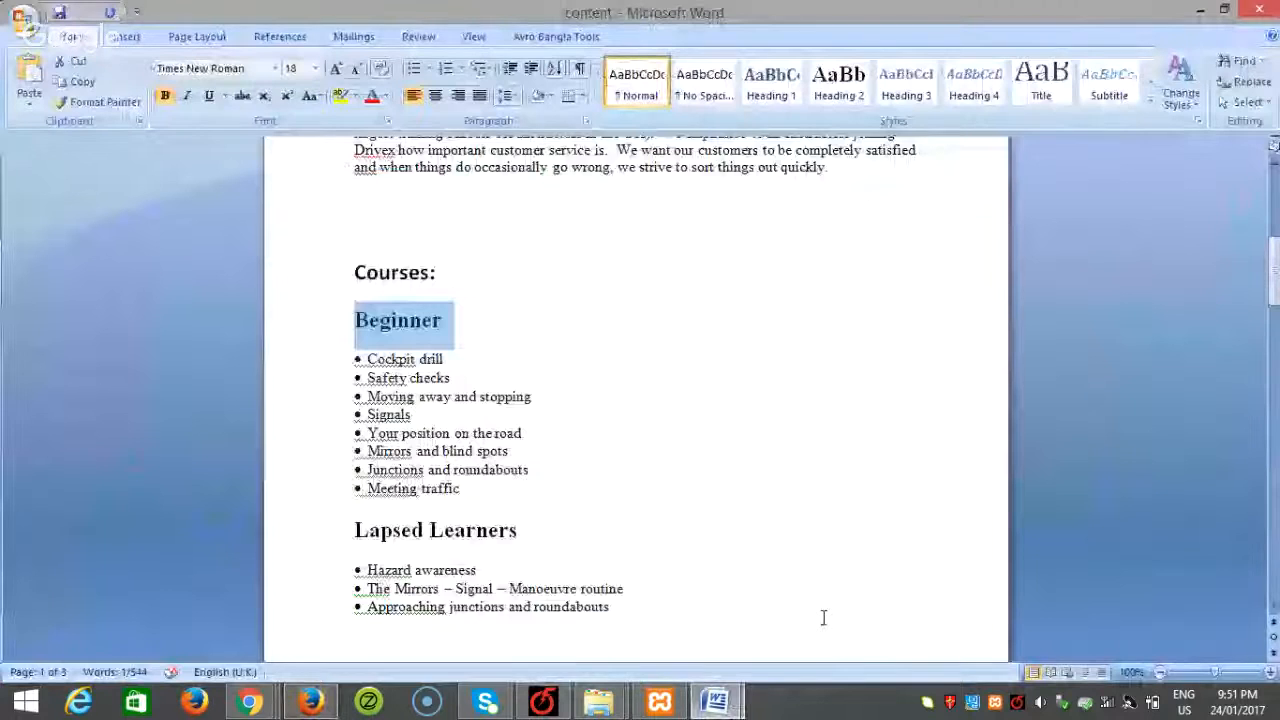
scroll(823, 614, "down", 1)
left_click_drag(480, 446, 348, 318)
key("ctrl+c")
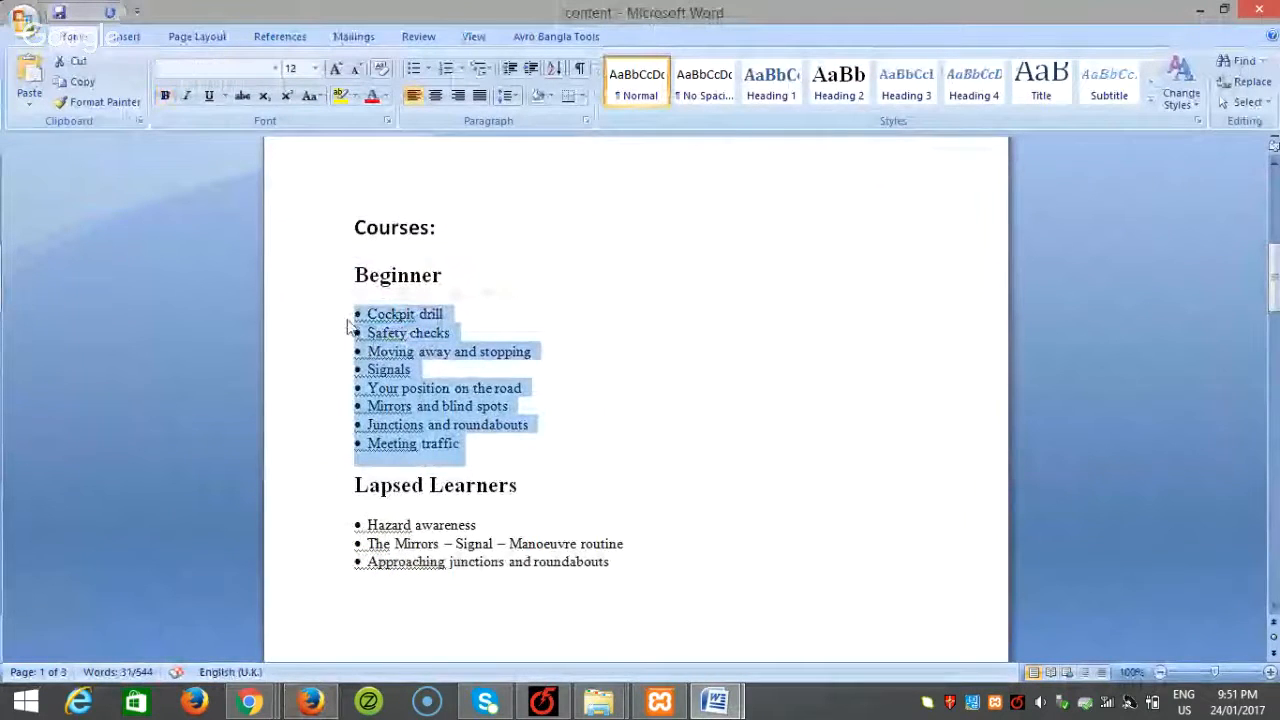
left_click(312, 699)
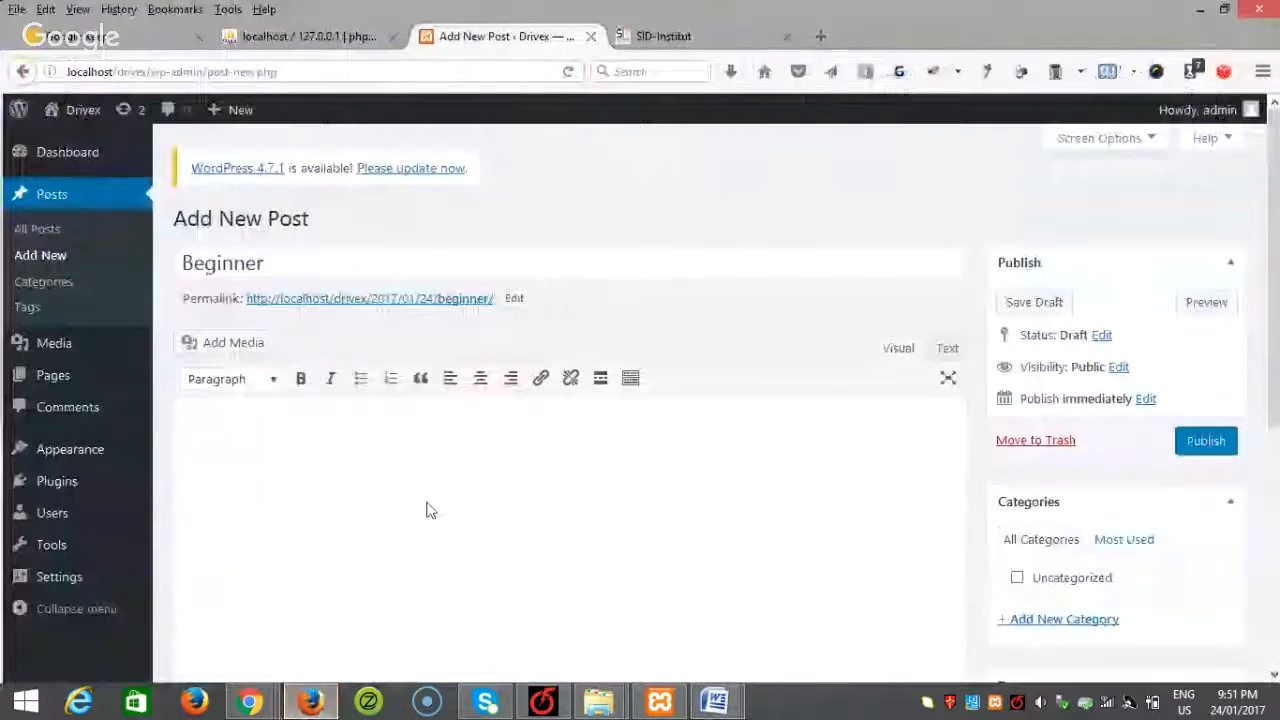
key("ctrl+v")
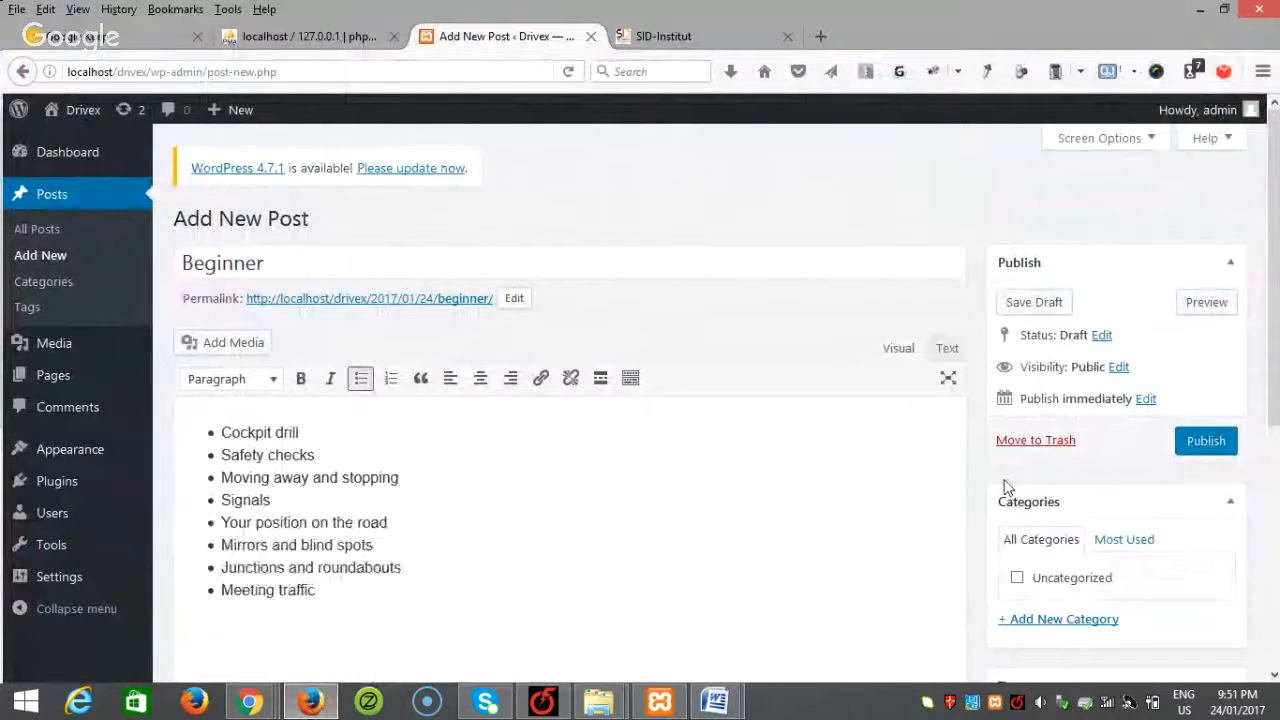
scroll(1006, 486, "down", 2)
scroll(1191, 514, "down", 5)
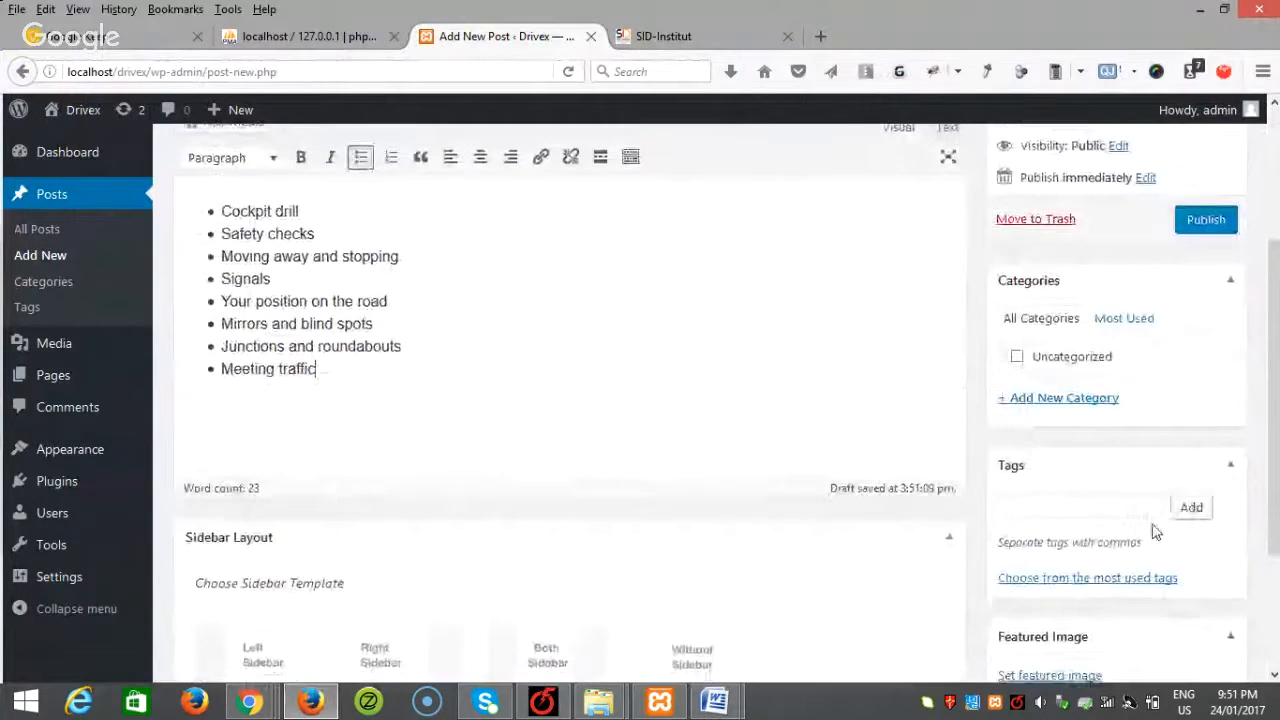
Step: Upload slider1 as the Beginner post's featured image and start a new category named Course
left_click(1050, 490)
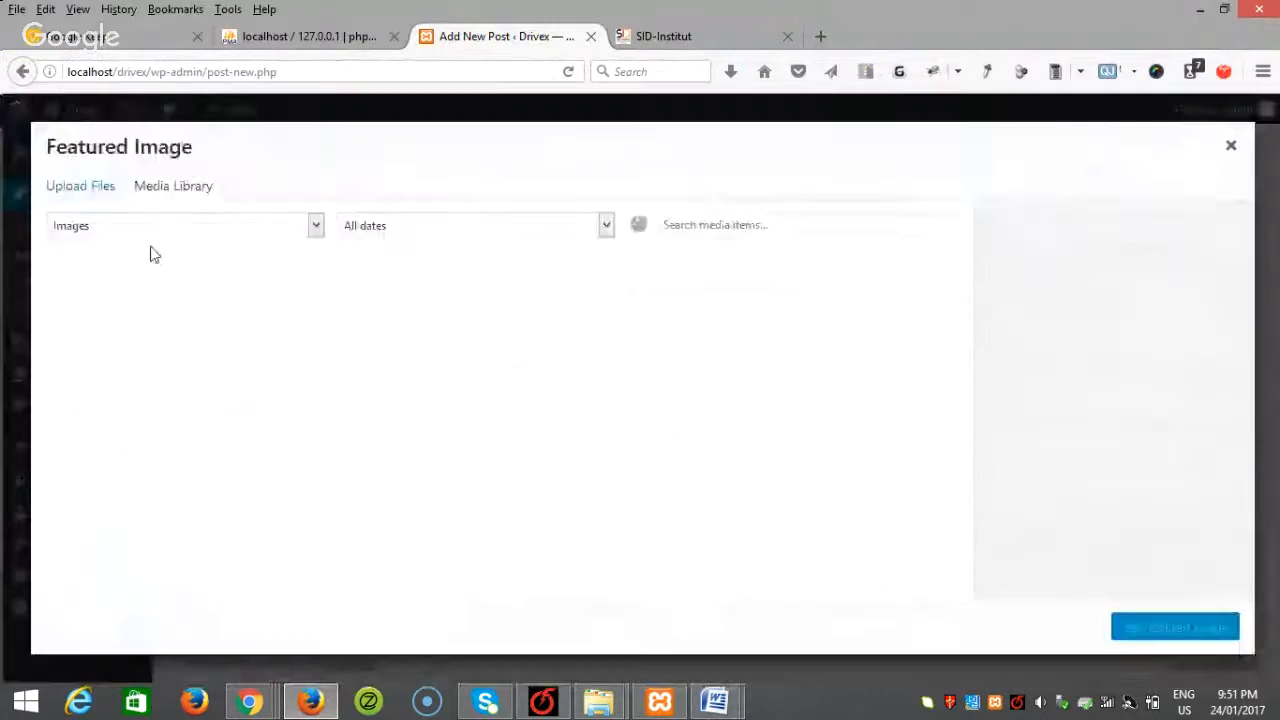
left_click(82, 199)
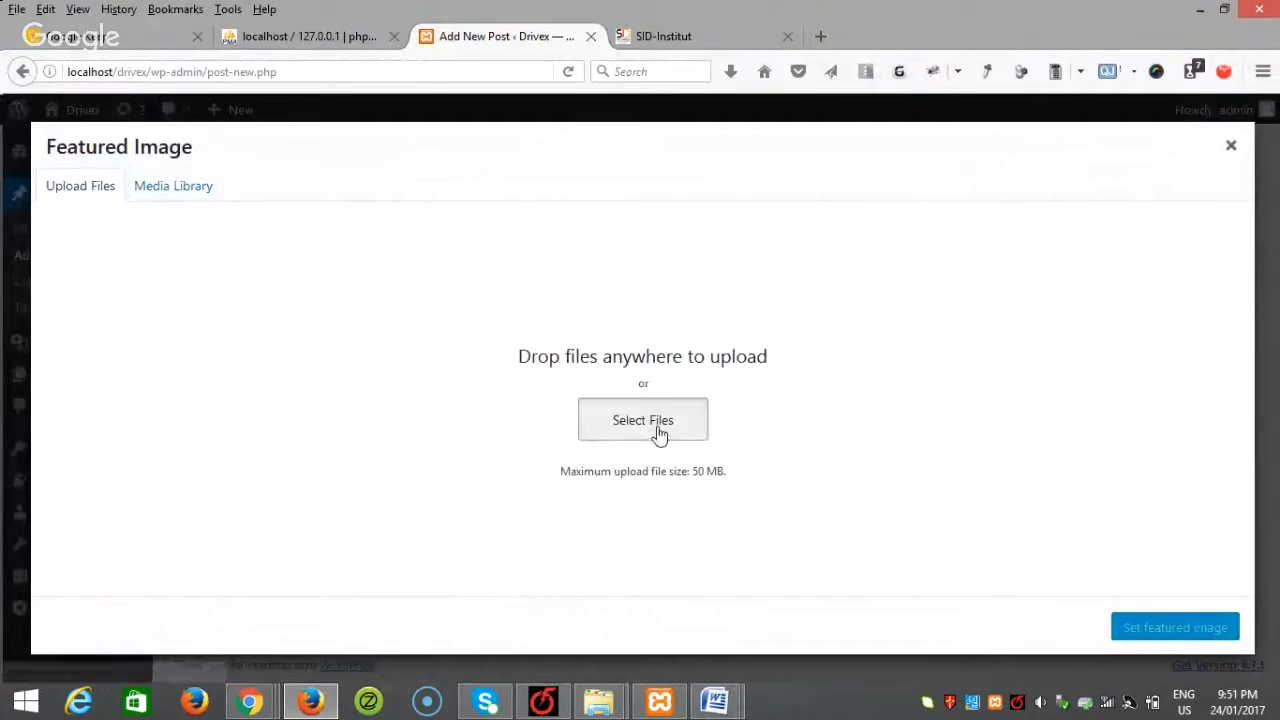
left_click(660, 432)
left_click(313, 152)
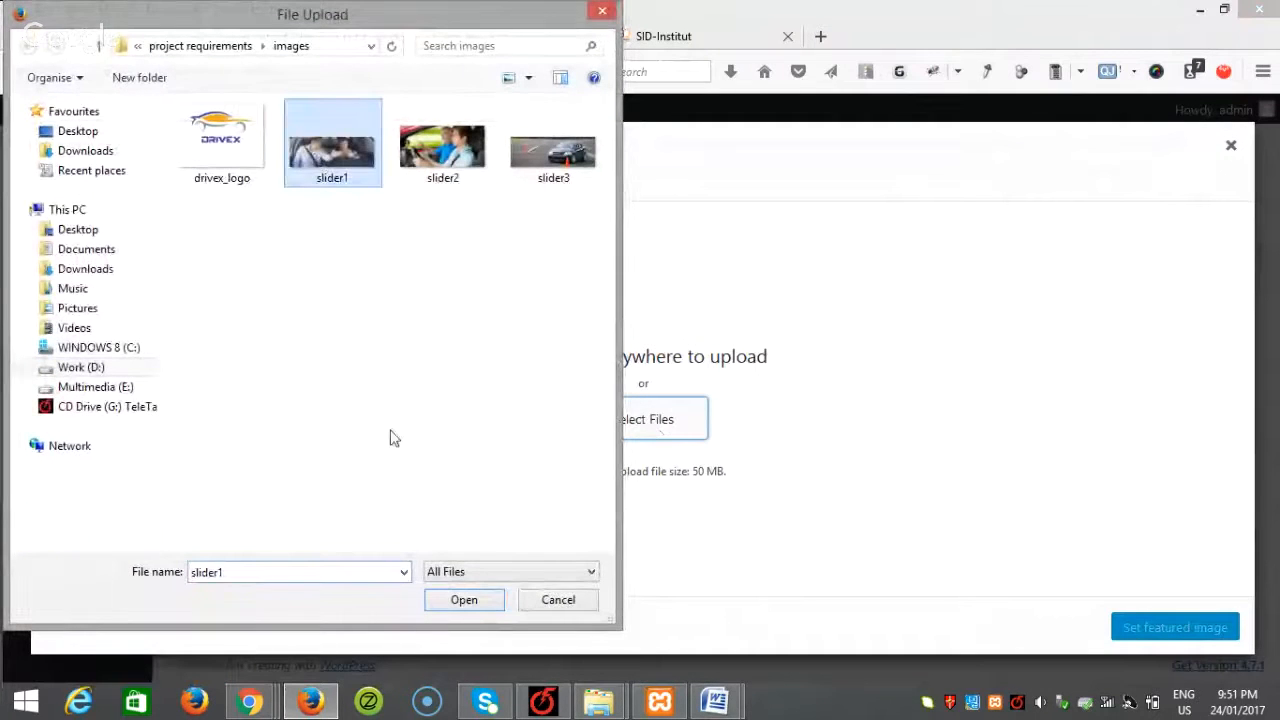
left_click(460, 606)
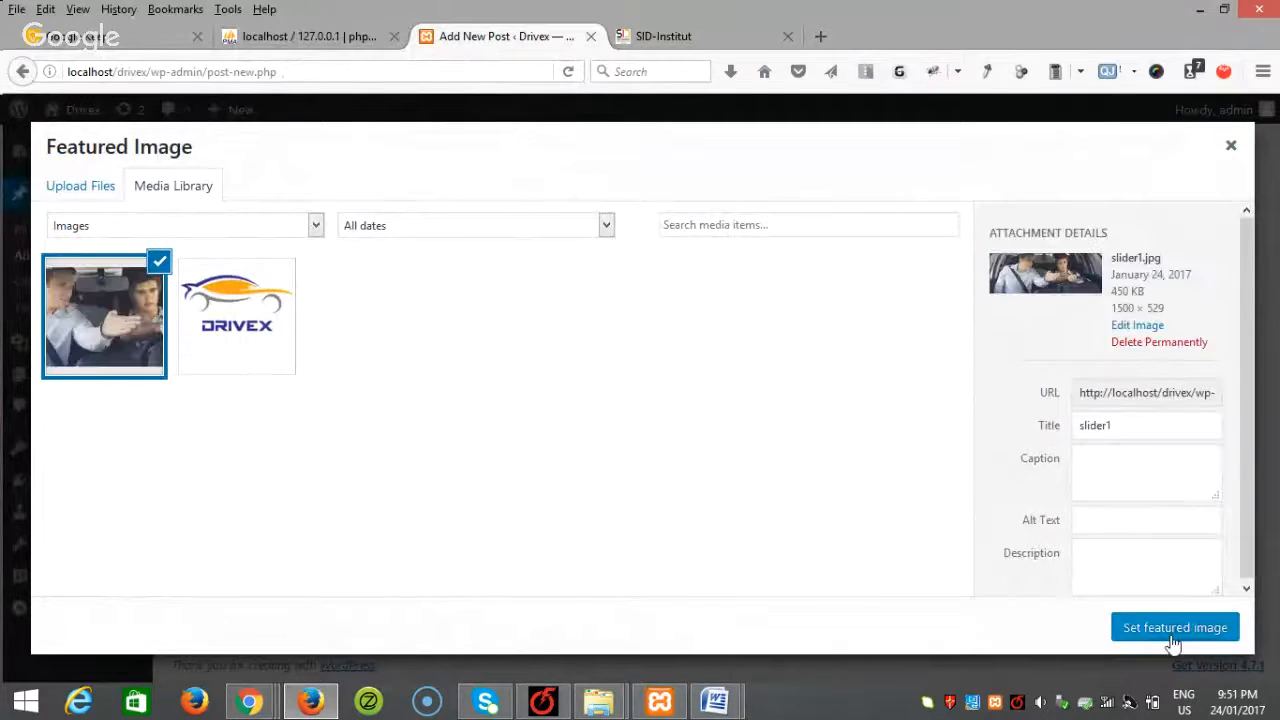
left_click(1172, 628)
scroll(930, 625, "up", 5)
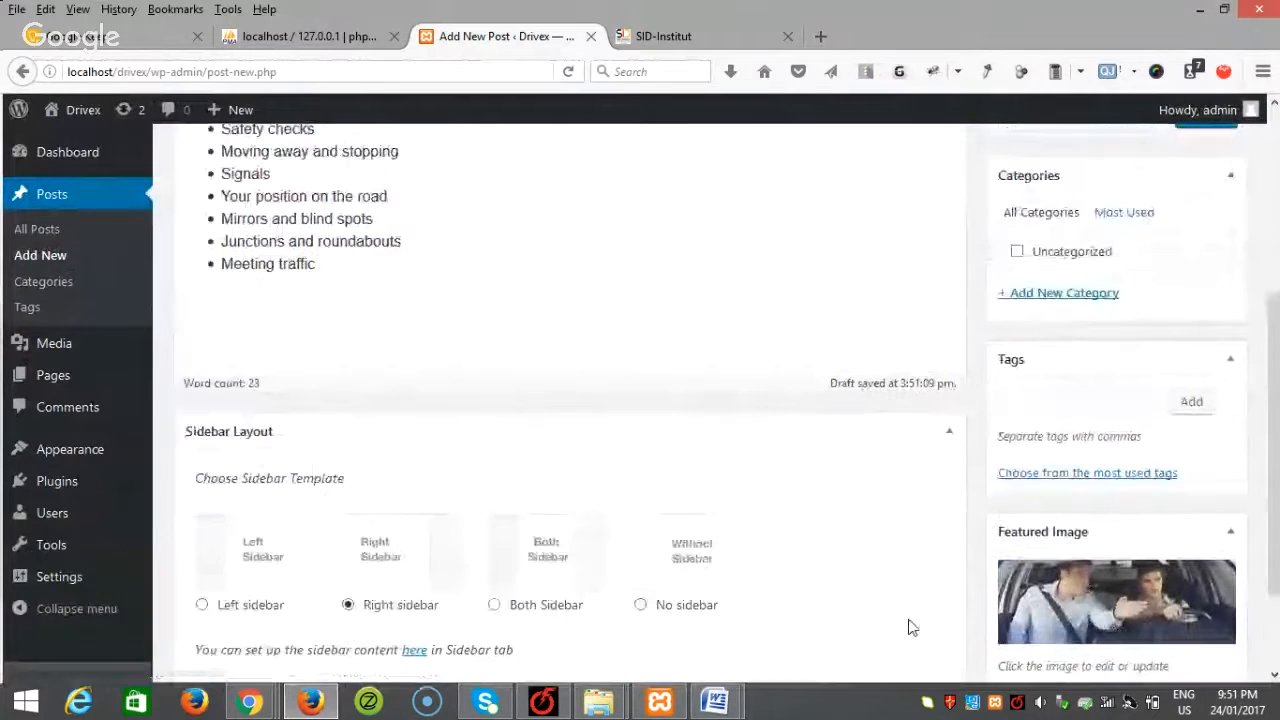
left_click(1085, 533)
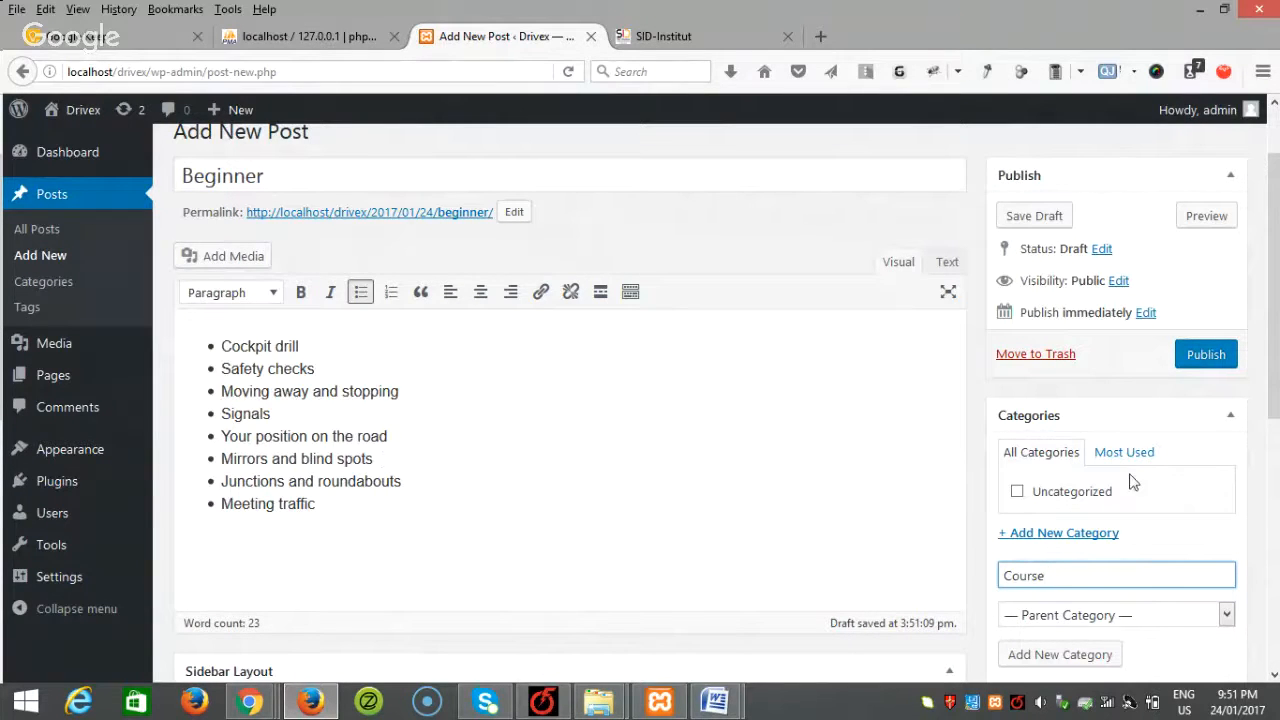
Step: Add the Course category and publish the Beginner post under it
scroll(1146, 590, "down", 2)
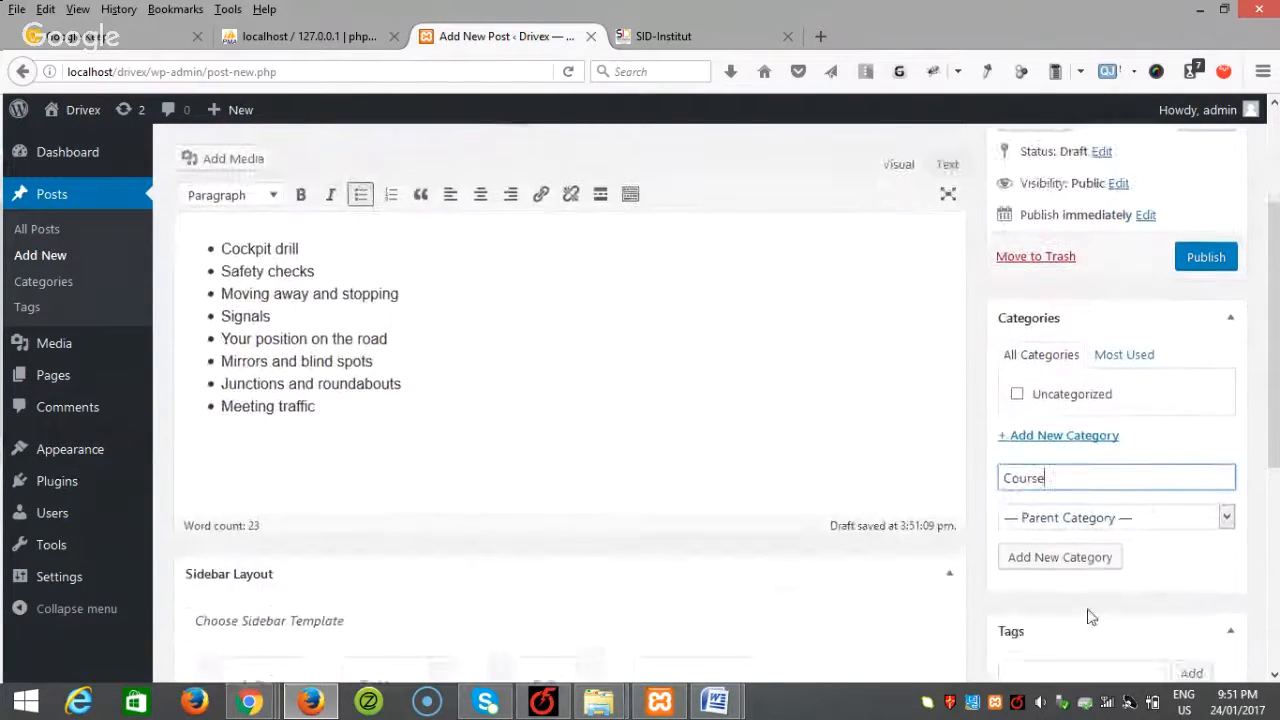
left_click(1084, 552)
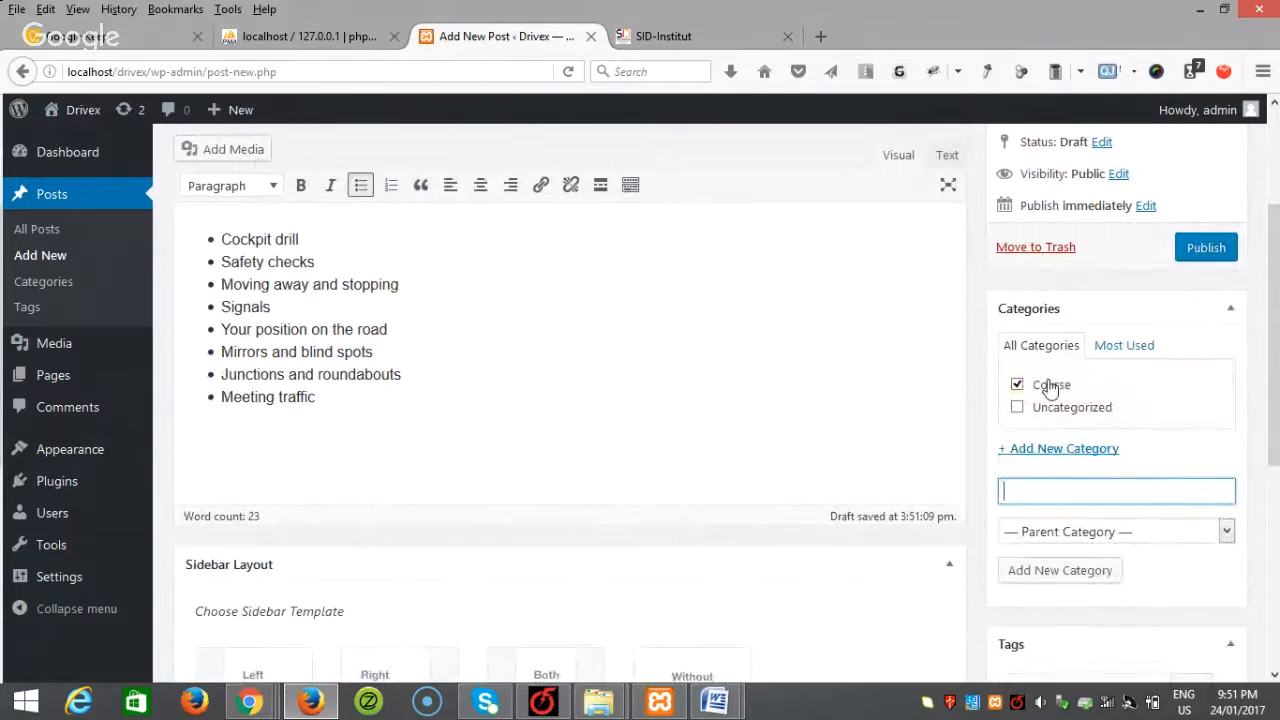
left_click(1206, 248)
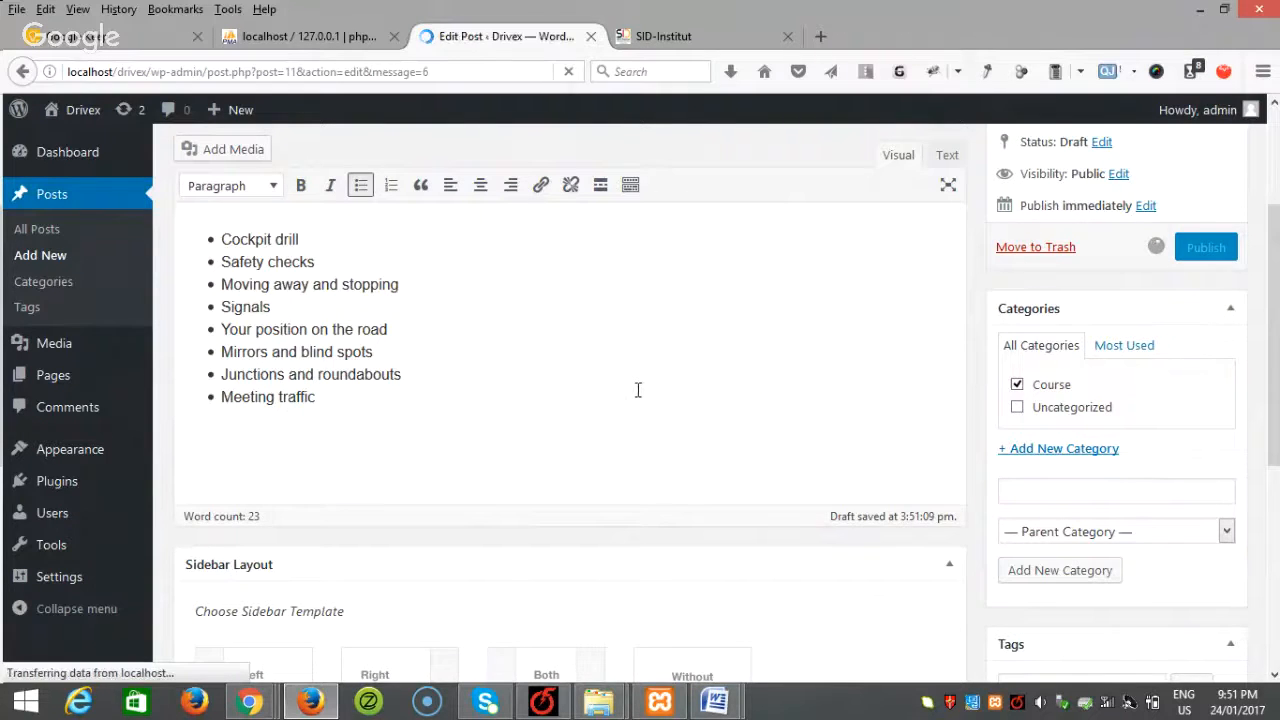
Step: Start another new post and bring up the Word content document
left_click(35, 258)
mouse_move(714, 700)
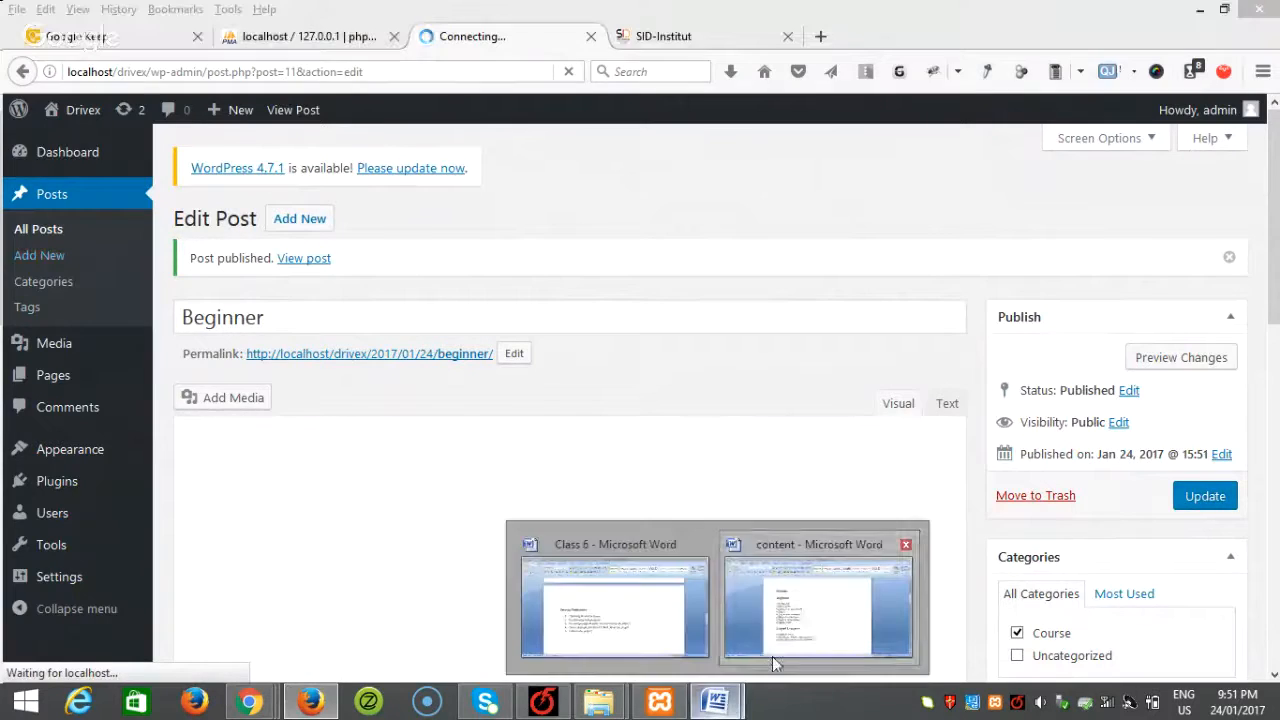
left_click(805, 618)
Step: Copy the Lapsed Learners heading from Word into the new post's title
scroll(771, 611, "down", 3)
left_click(533, 353)
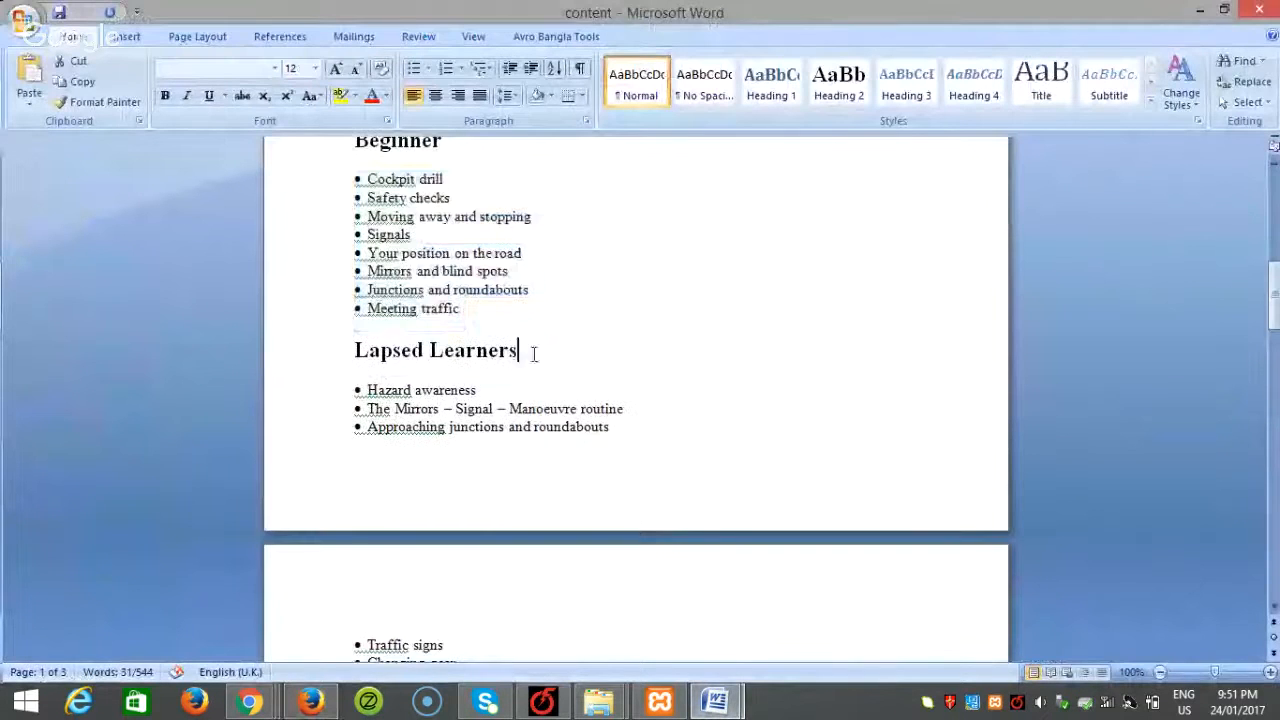
left_click_drag(533, 353, 349, 350)
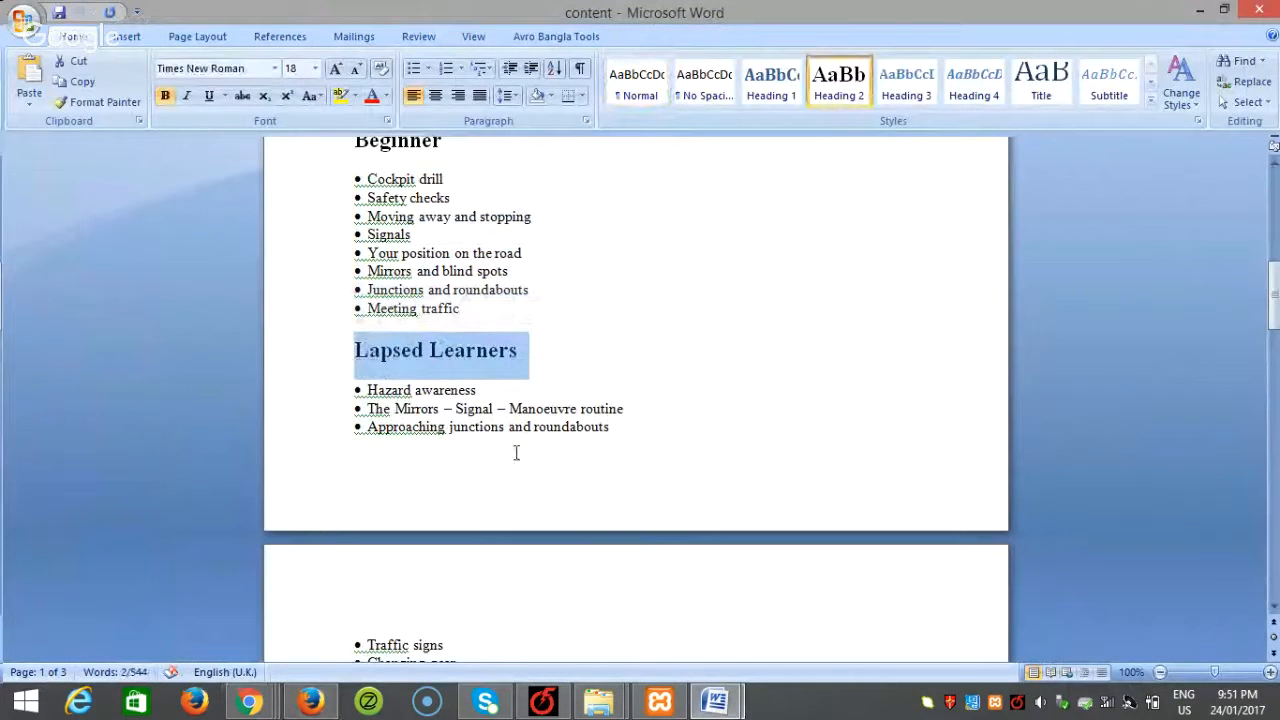
key("ctrl+c")
left_click(310, 700)
key("ctrl+v")
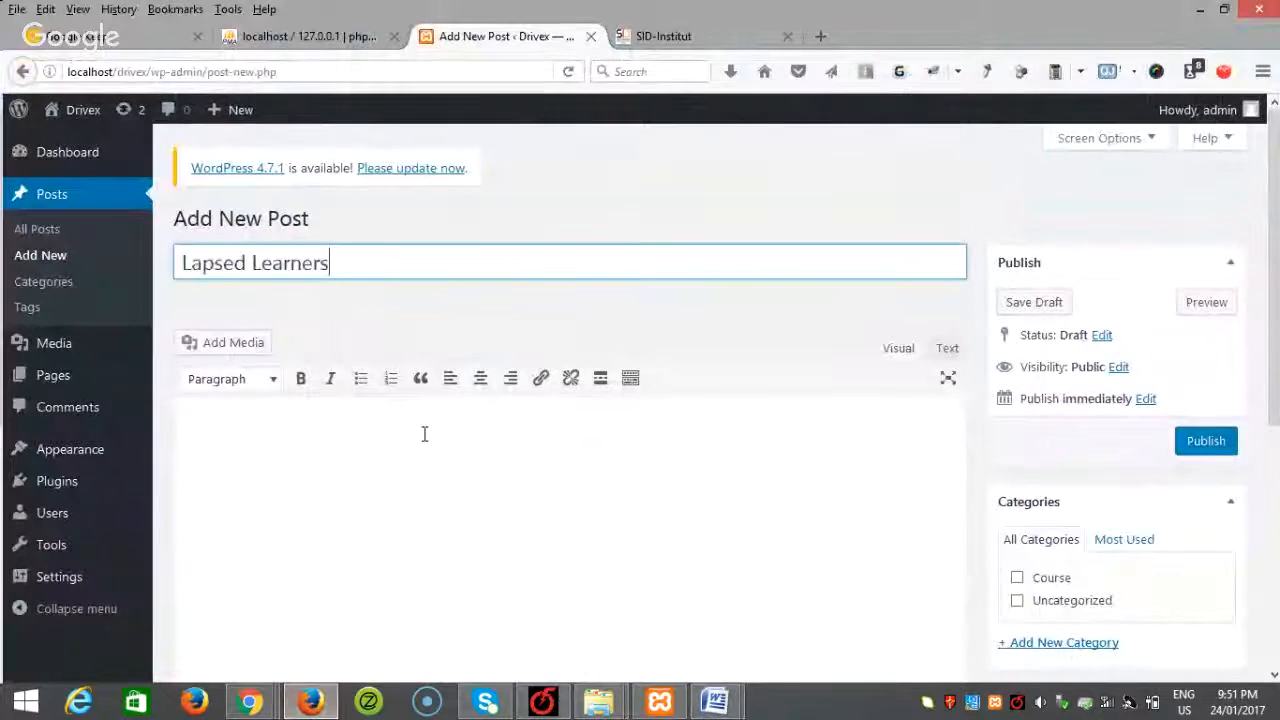
Step: Paste the bullets from Hazard awareness to Parallel parking into the post body
left_click(369, 543)
mouse_move(714, 700)
left_click(797, 623)
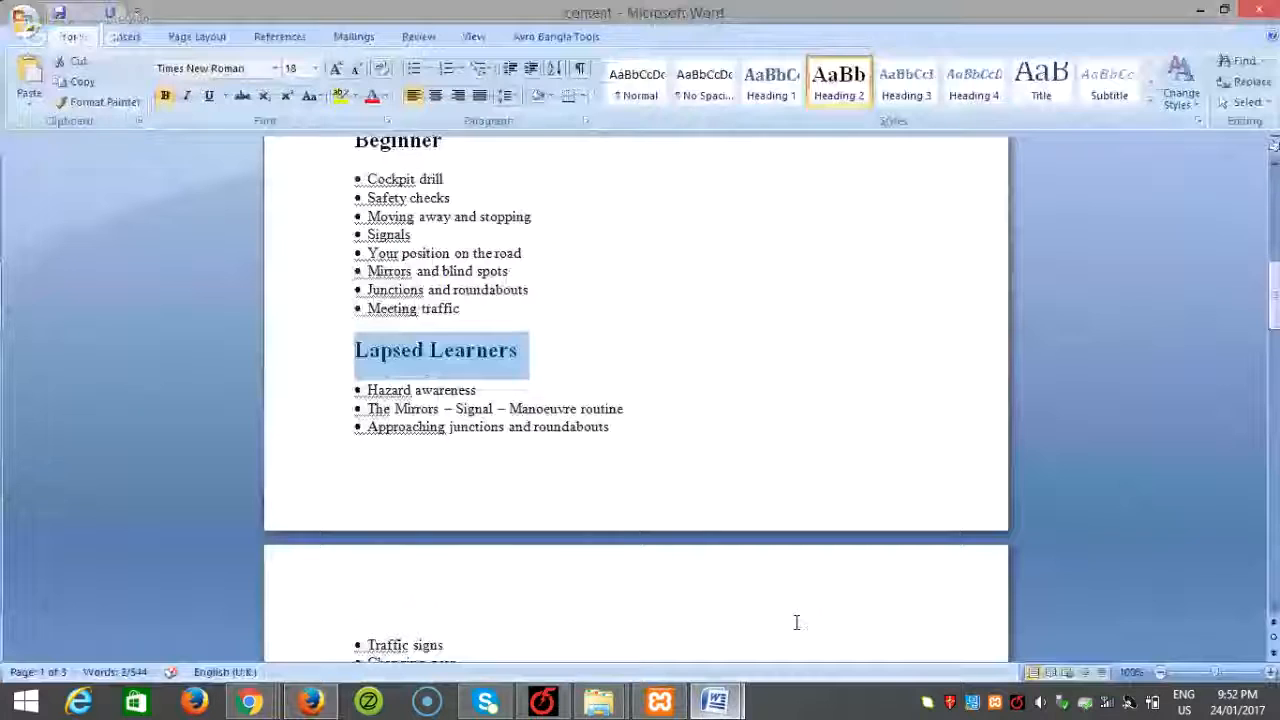
scroll(585, 564, "down", 3)
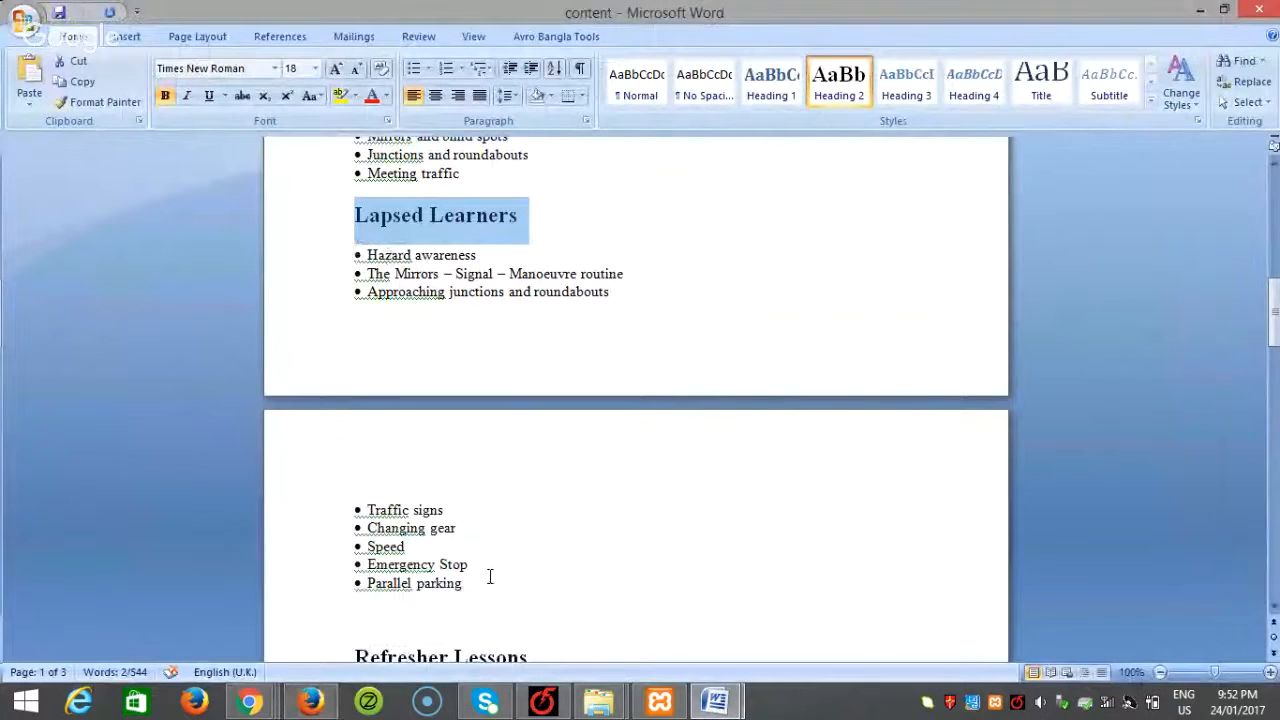
left_click_drag(485, 585, 316, 262)
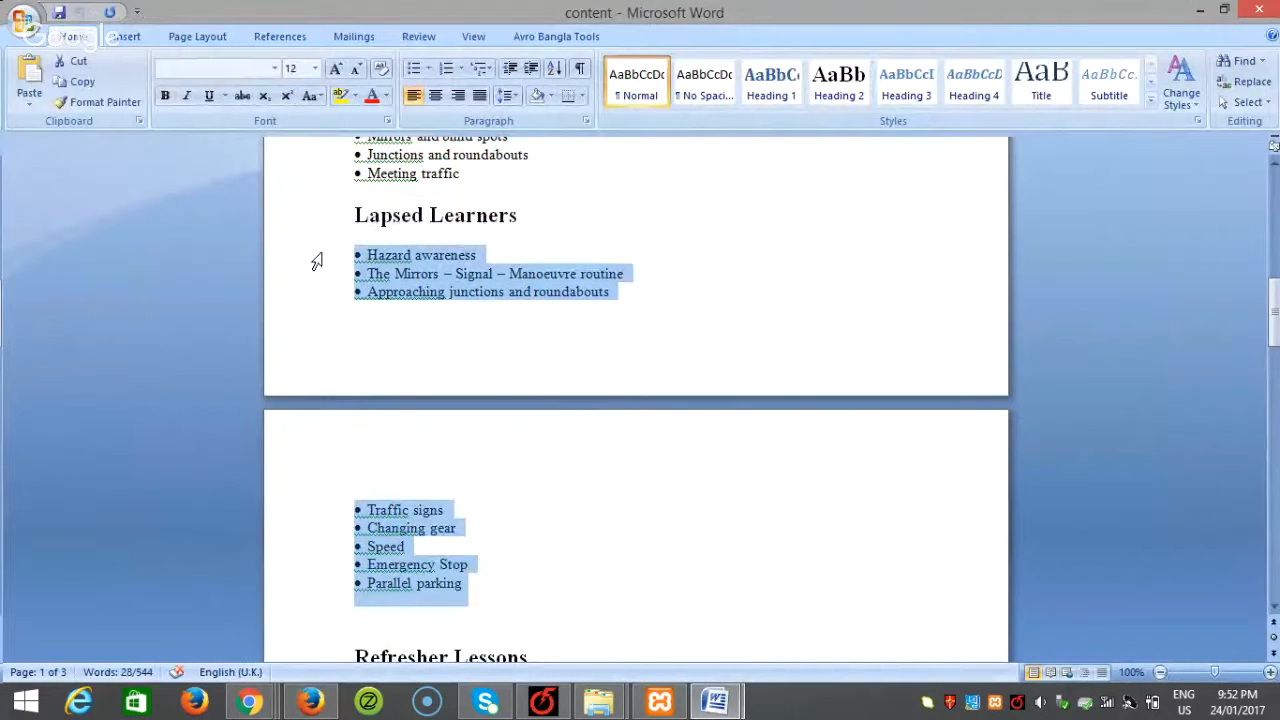
left_click(310, 700)
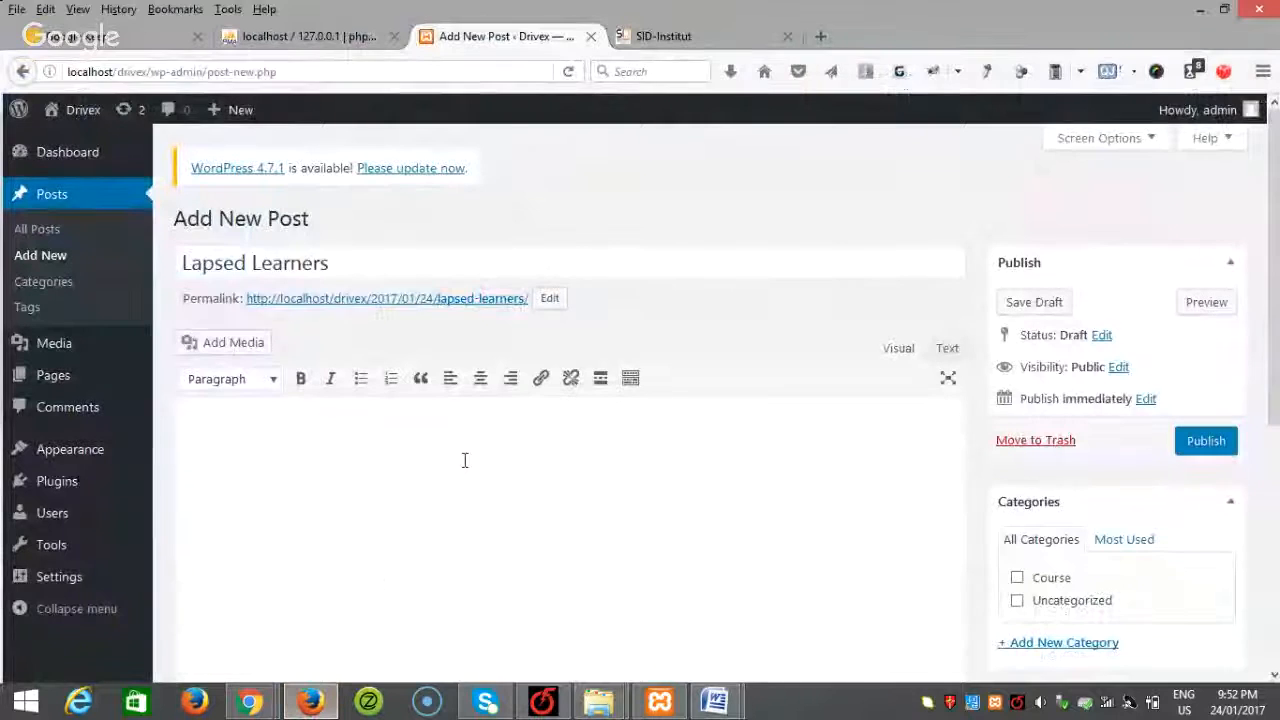
left_click(443, 486)
key("ctrl+v")
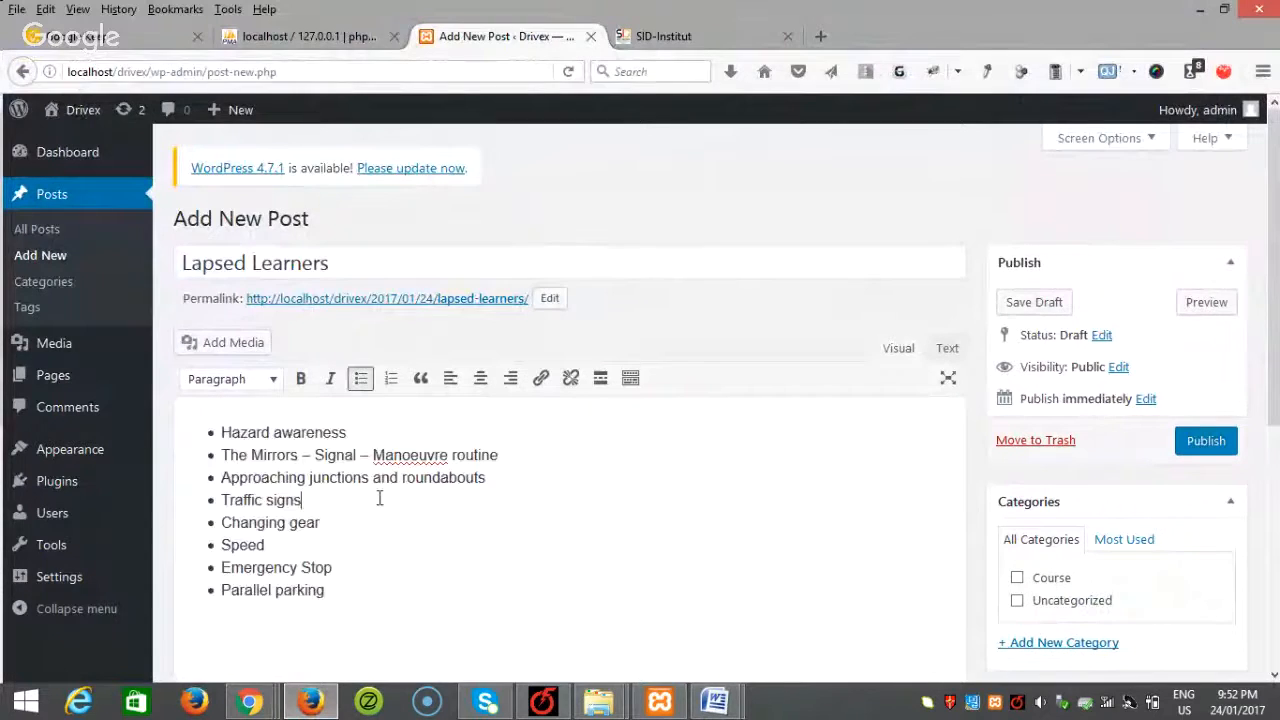
Step: File the post under Course and upload slider2 as its featured image
scroll(911, 517, "down", 2)
left_click(1043, 476)
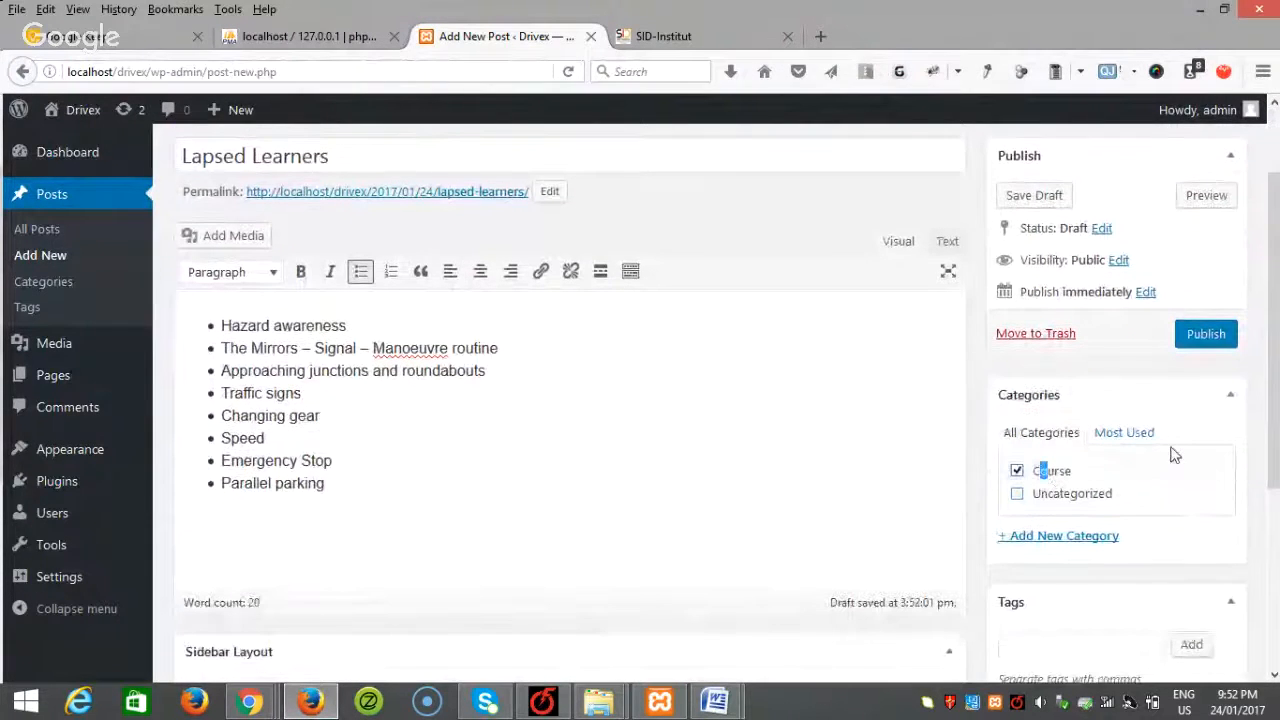
scroll(1175, 455, "down", 4)
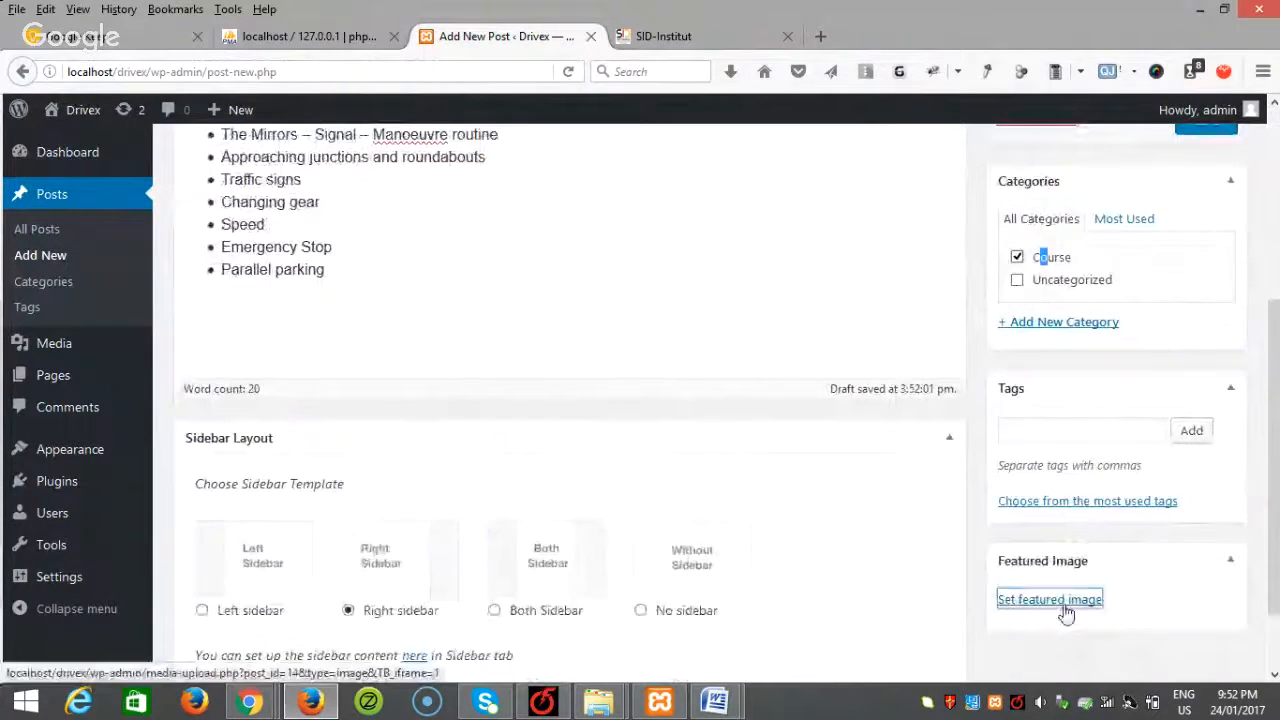
left_click(1060, 602)
left_click(70, 192)
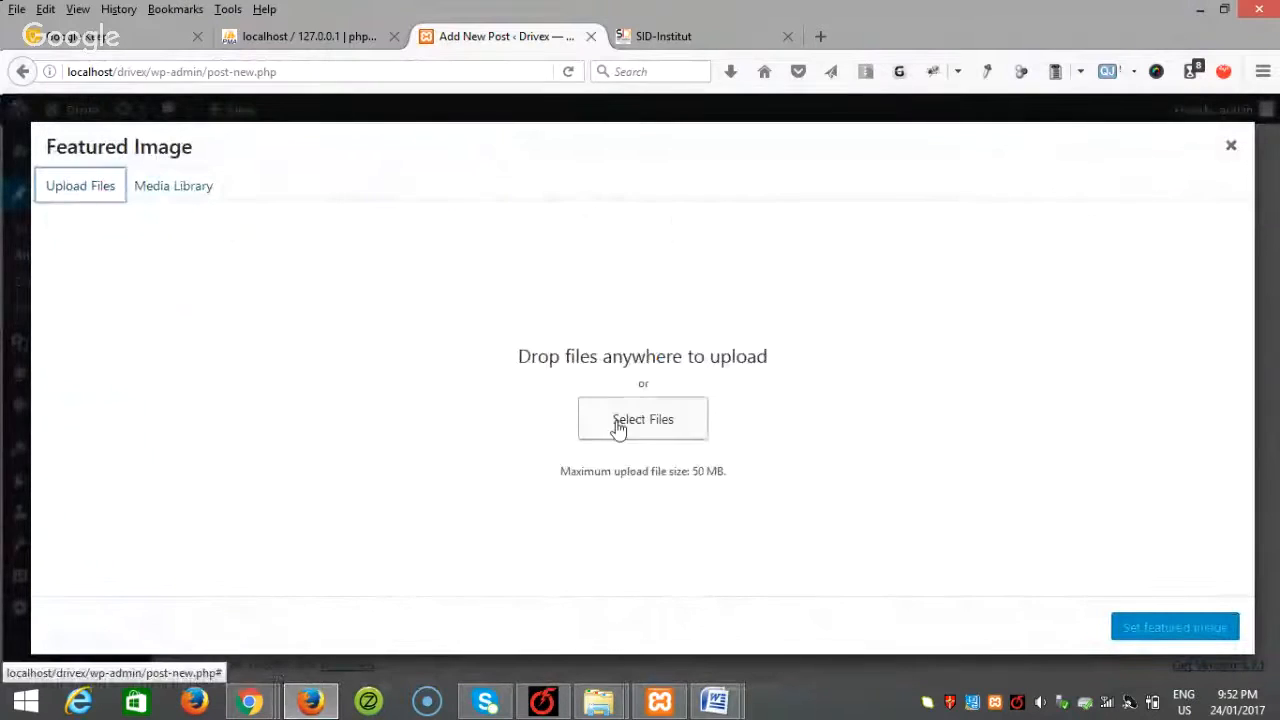
left_click(619, 427)
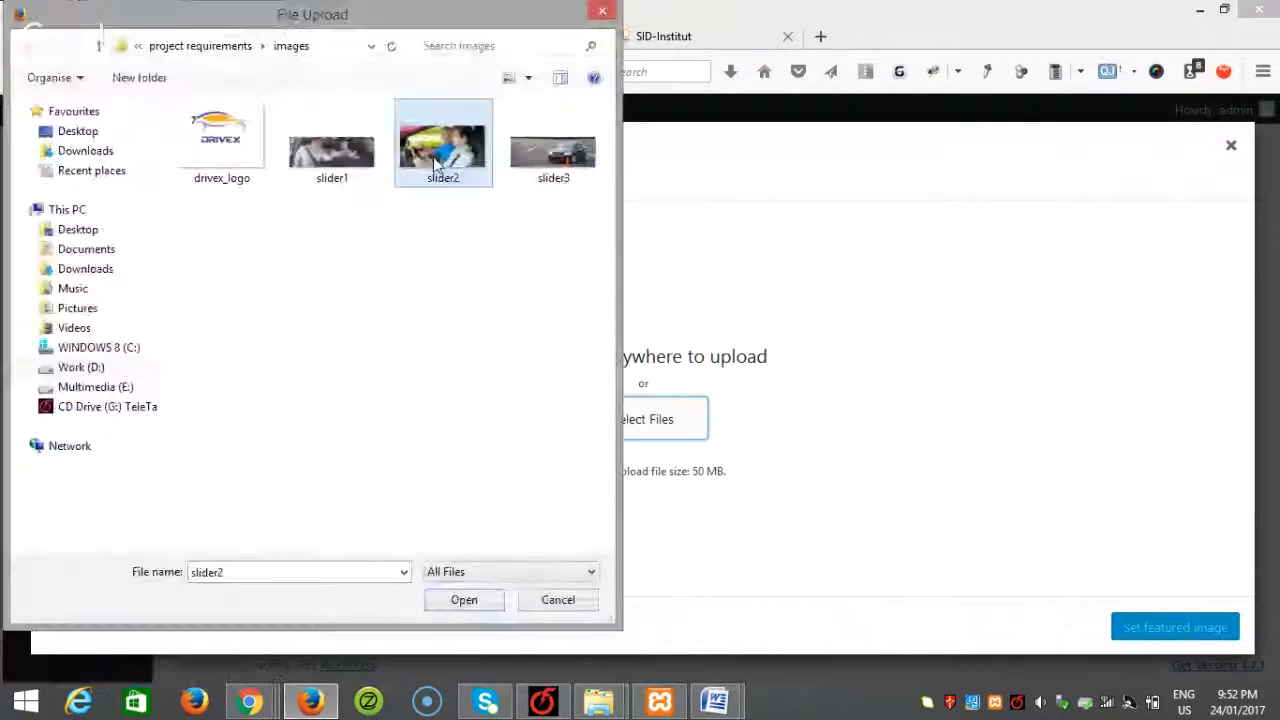
left_click(472, 604)
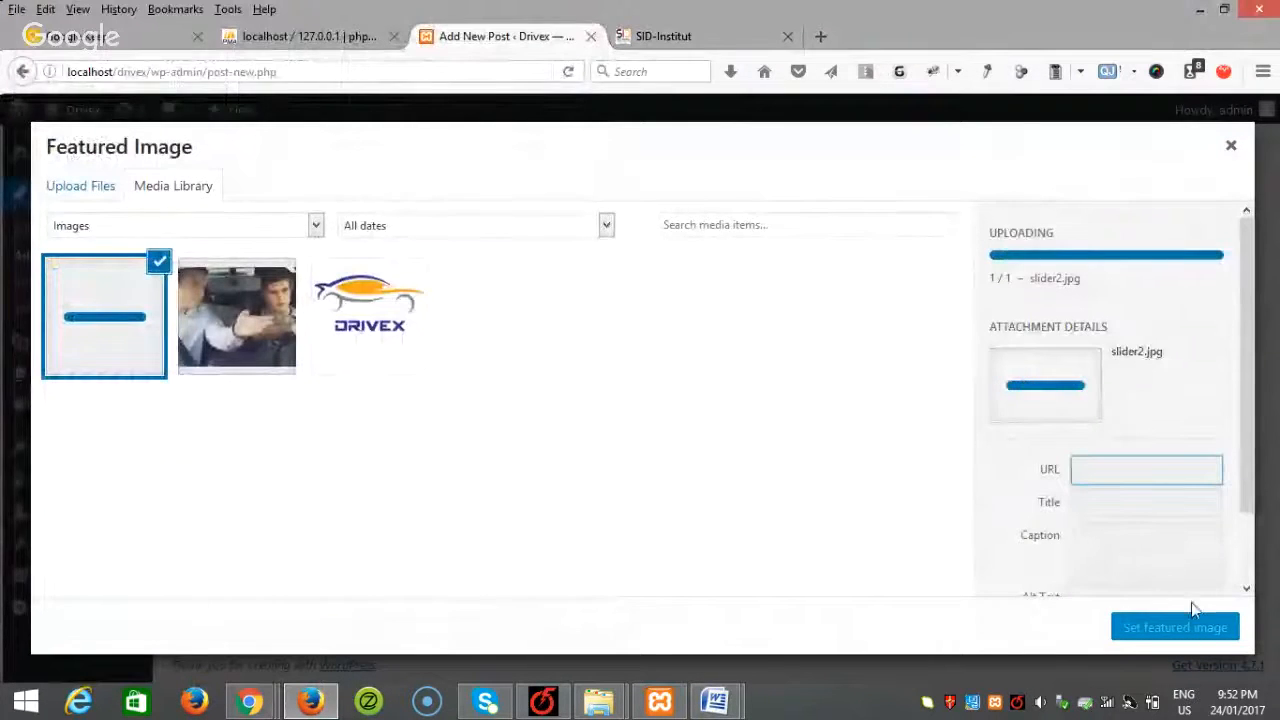
left_click(1183, 630)
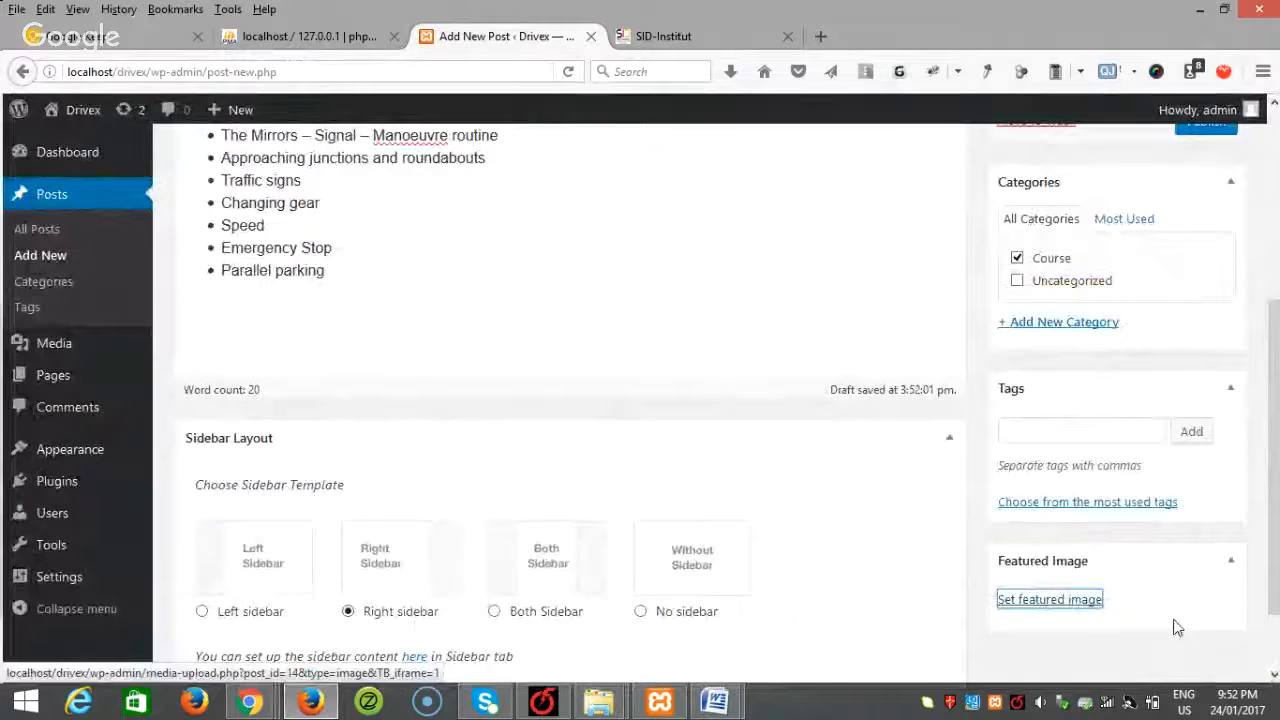
Step: Publish the Lapsed Learners post and start another new post
scroll(737, 545, "up", 4)
left_click(1205, 440)
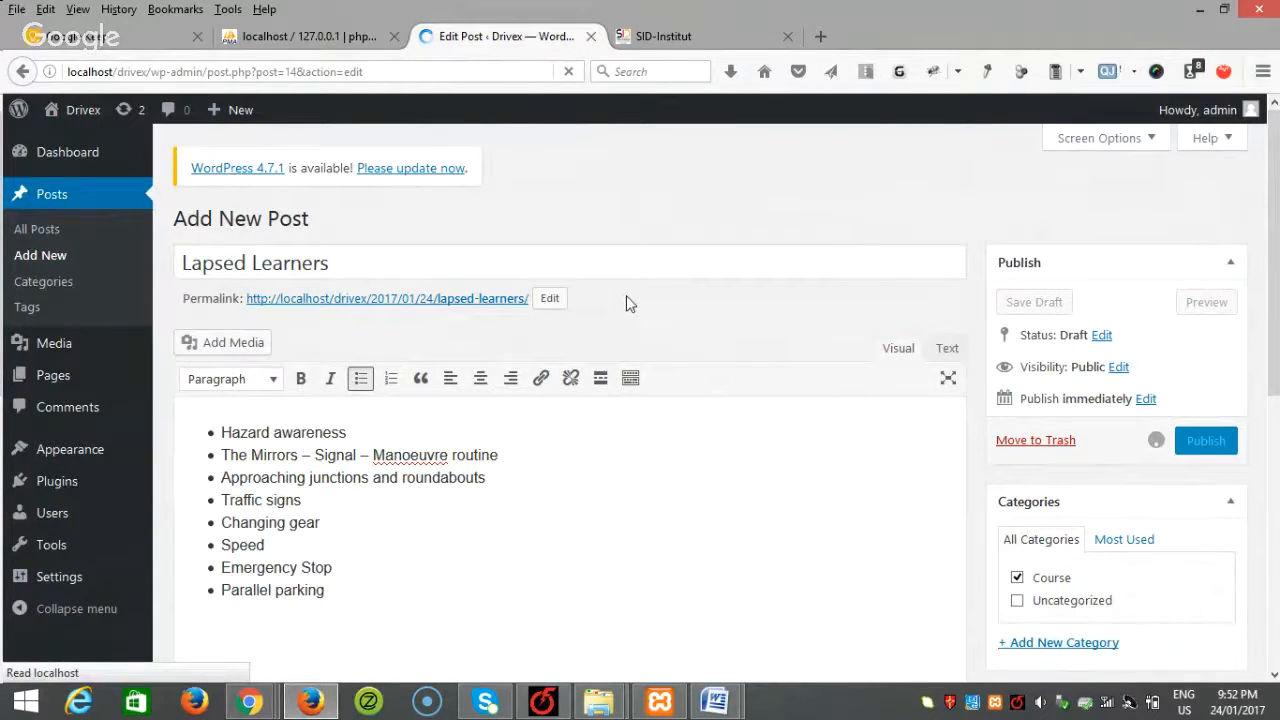
left_click(40, 258)
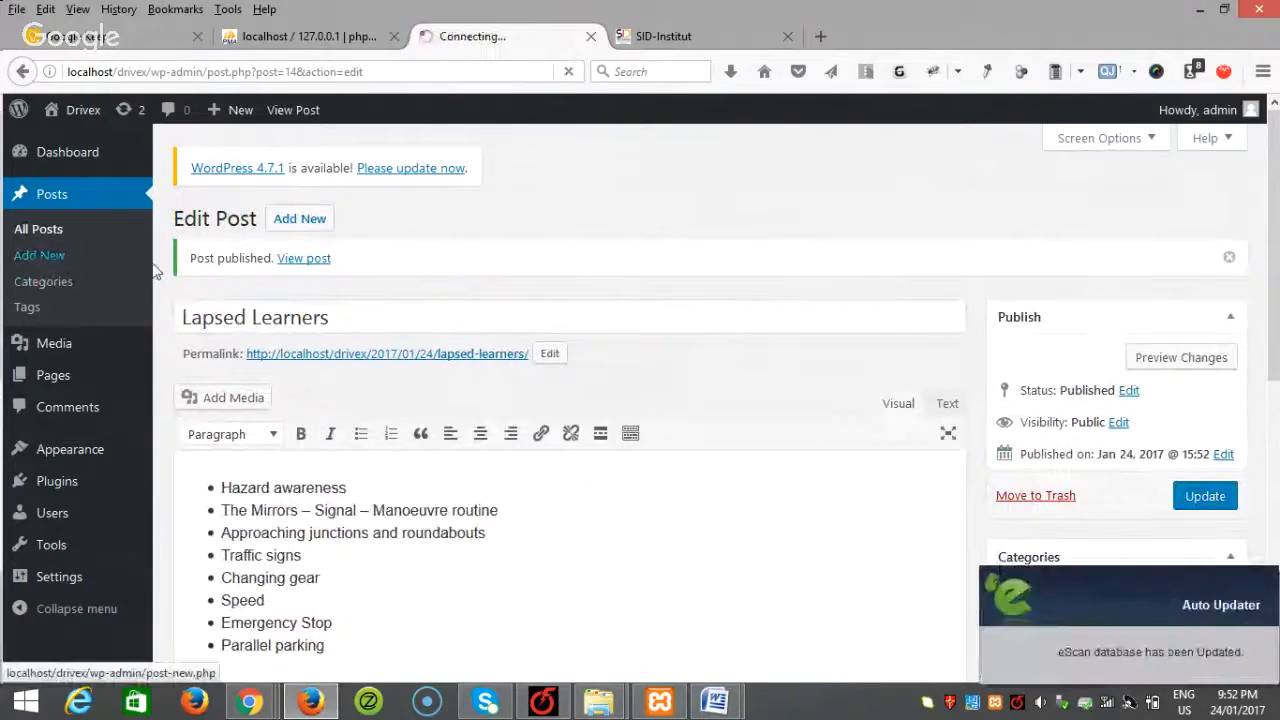
Step: Copy the Refresher Lessons heading from Word into the new post's title
mouse_move(722, 706)
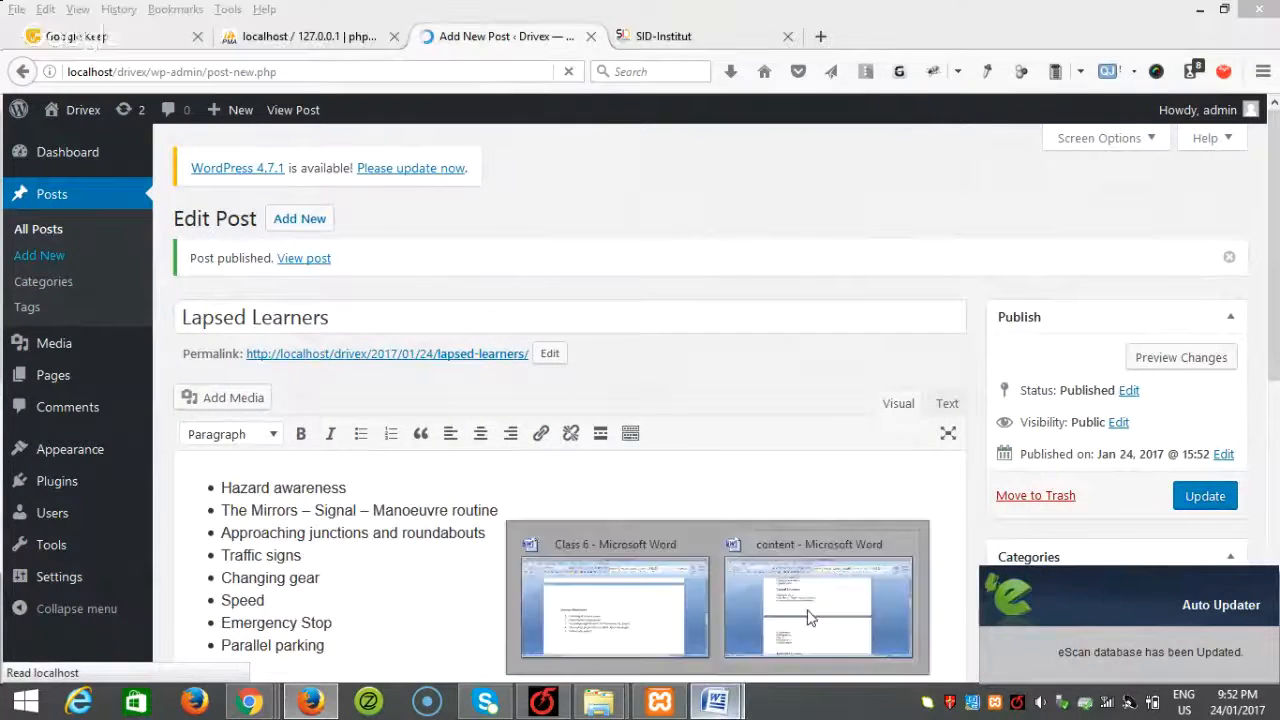
left_click(811, 606)
scroll(655, 527, "down", 3)
triple_click(385, 515)
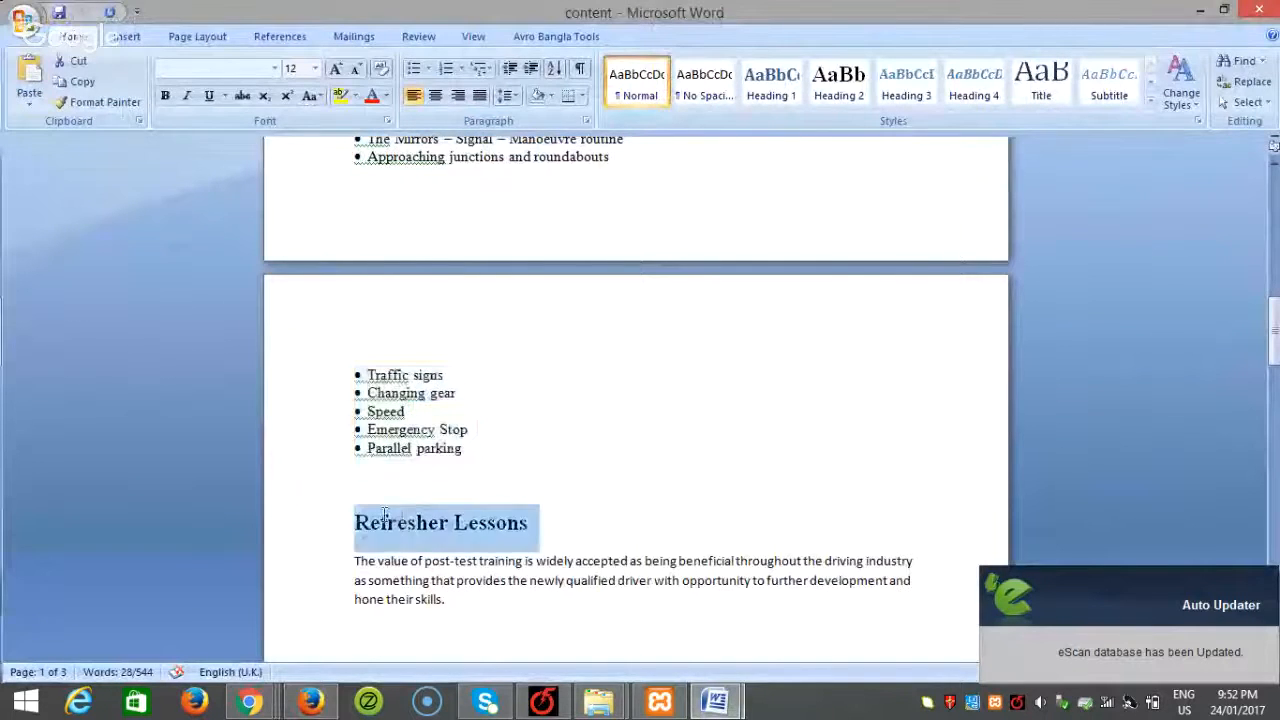
left_click(311, 702)
key("ctrl+v")
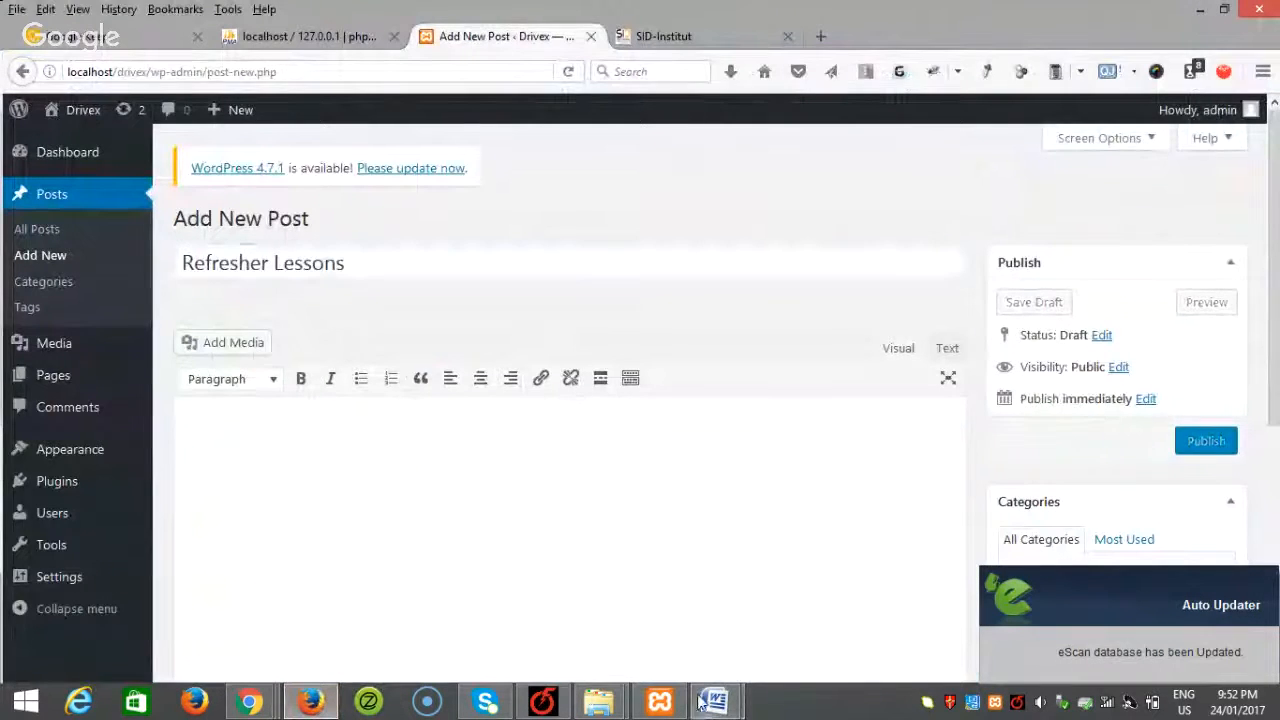
Step: Paste the post-test training paragraph from Word into the post body
mouse_move(715, 702)
left_click(828, 634)
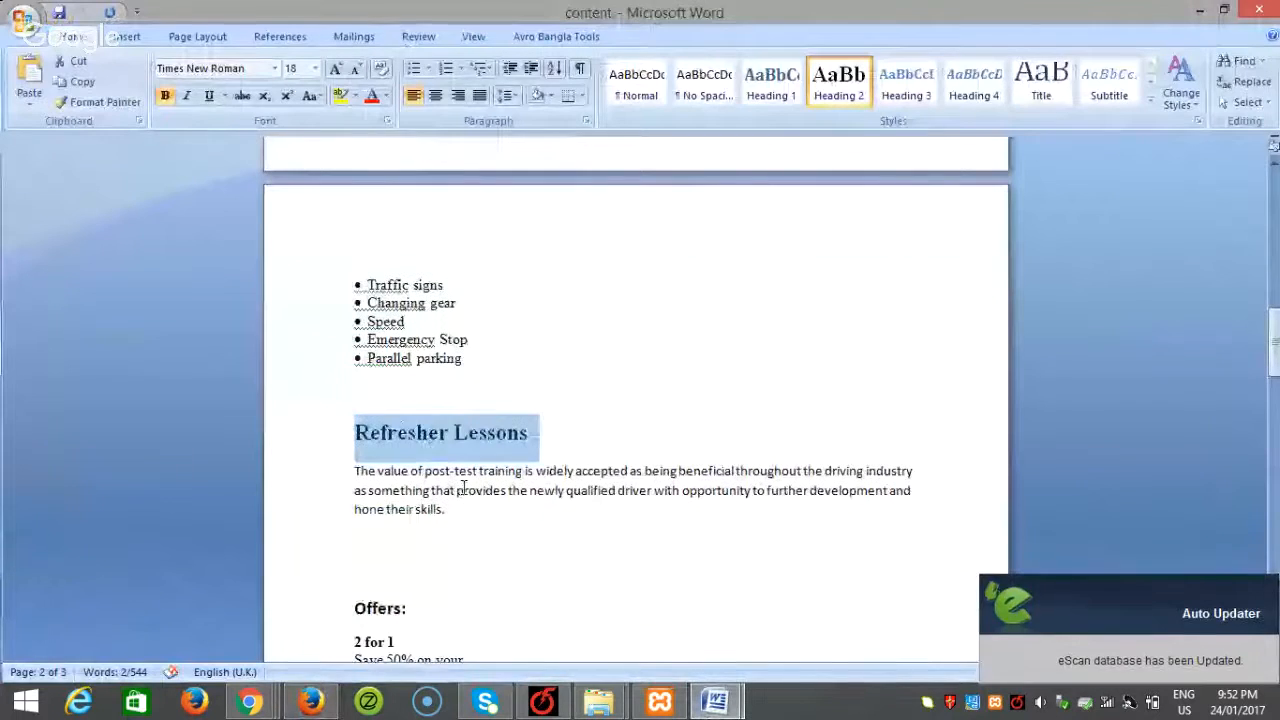
left_click_drag(450, 515, 357, 470)
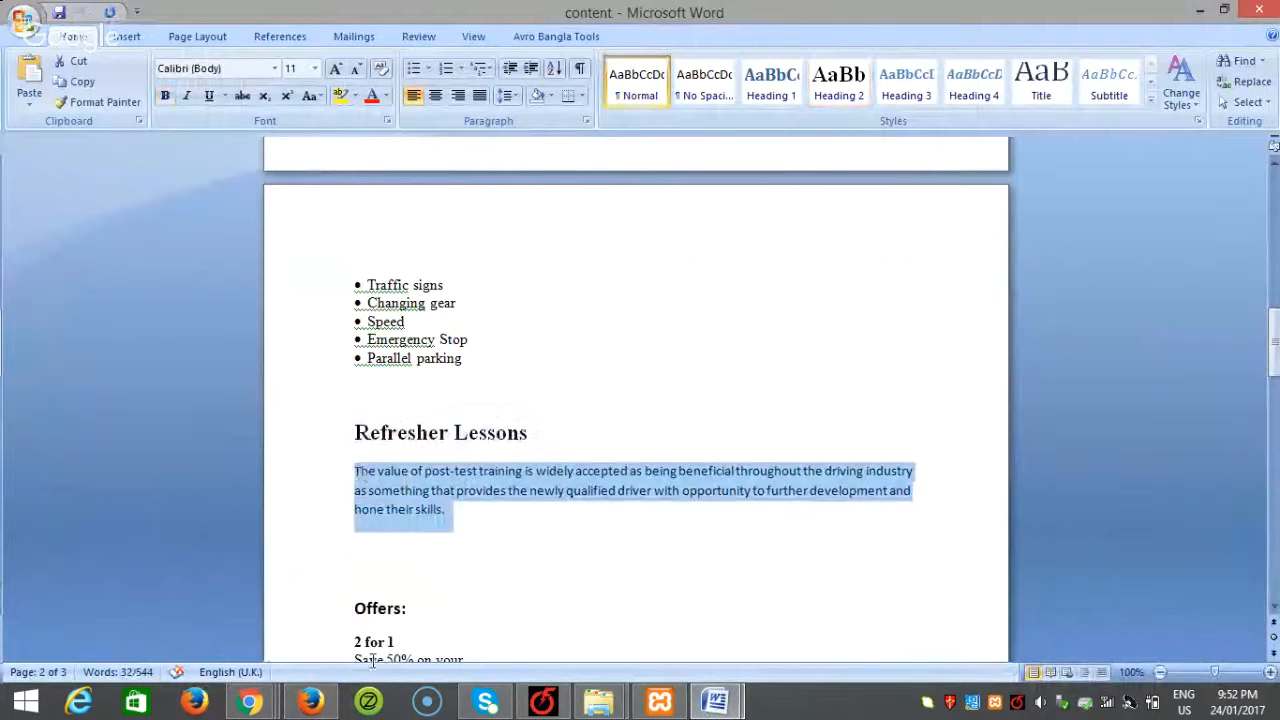
key("ctrl+c")
key("alt+Tab")
key("ctrl+v")
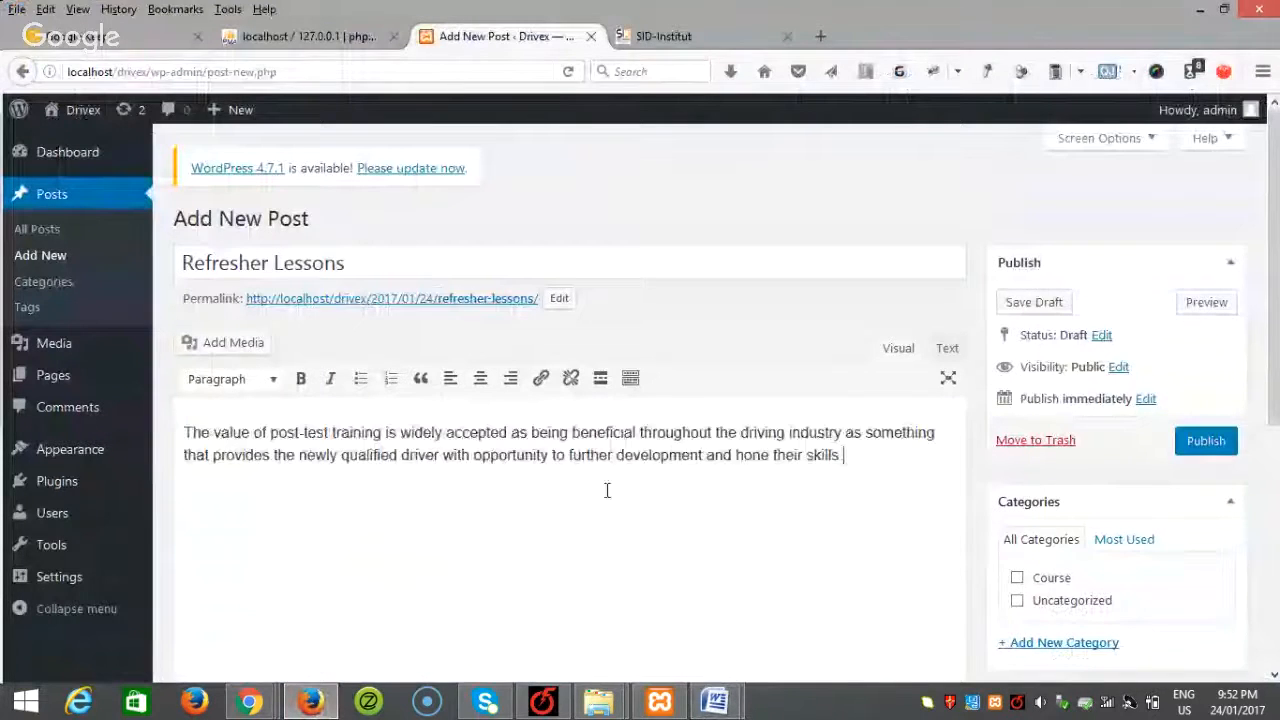
Step: Put the post in Course, upload slider3 as featured image, and publish it
scroll(606, 490, "down", 4)
left_click(1016, 364)
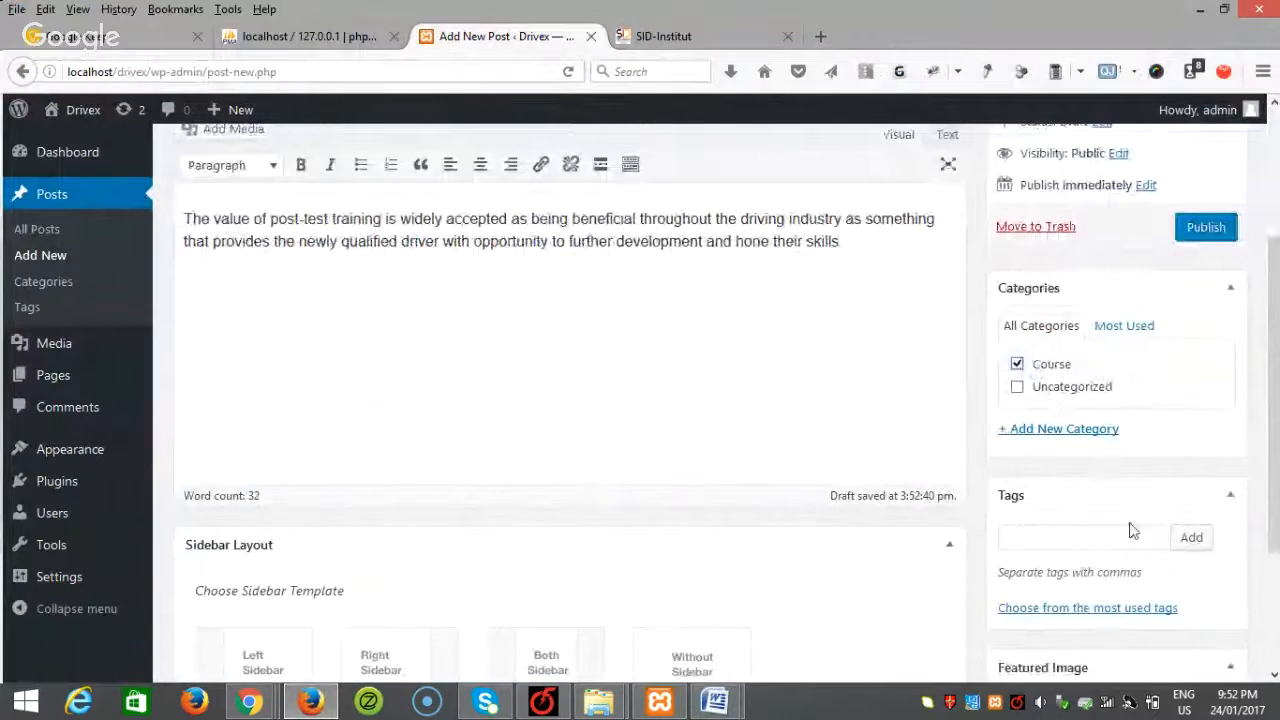
scroll(1130, 530, "down", 4)
left_click(1064, 516)
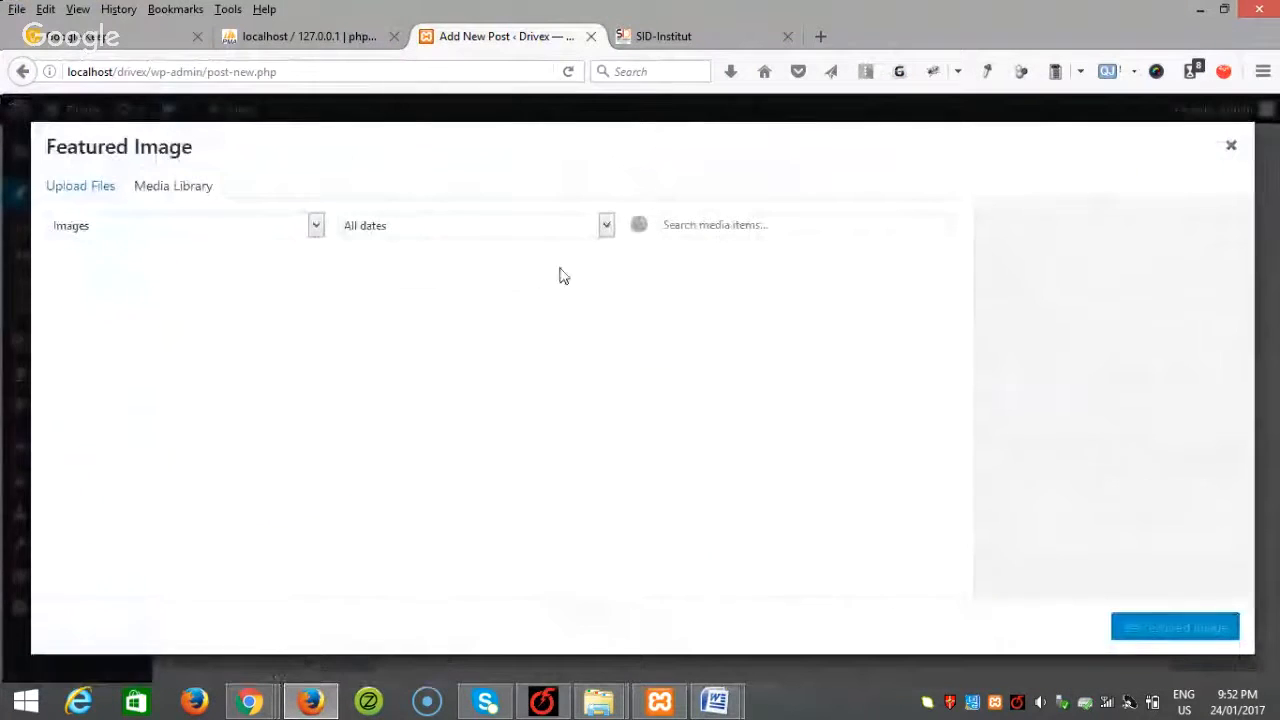
left_click(72, 190)
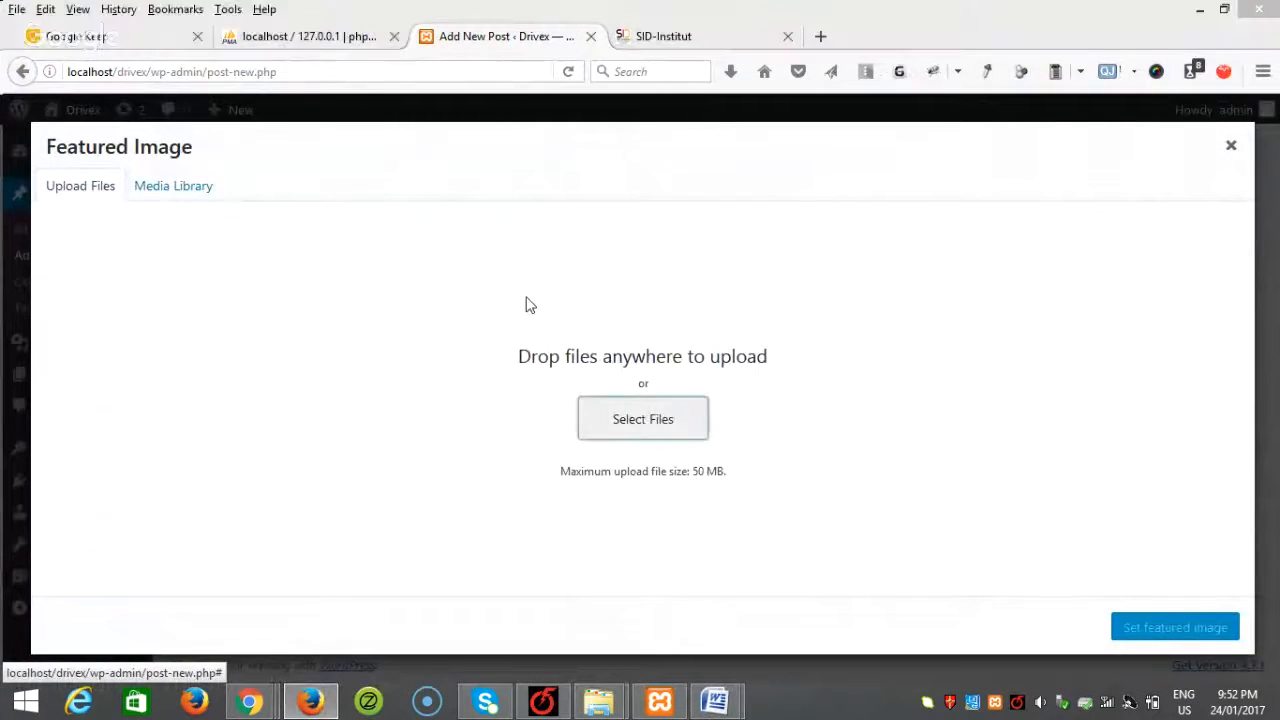
left_click(553, 152)
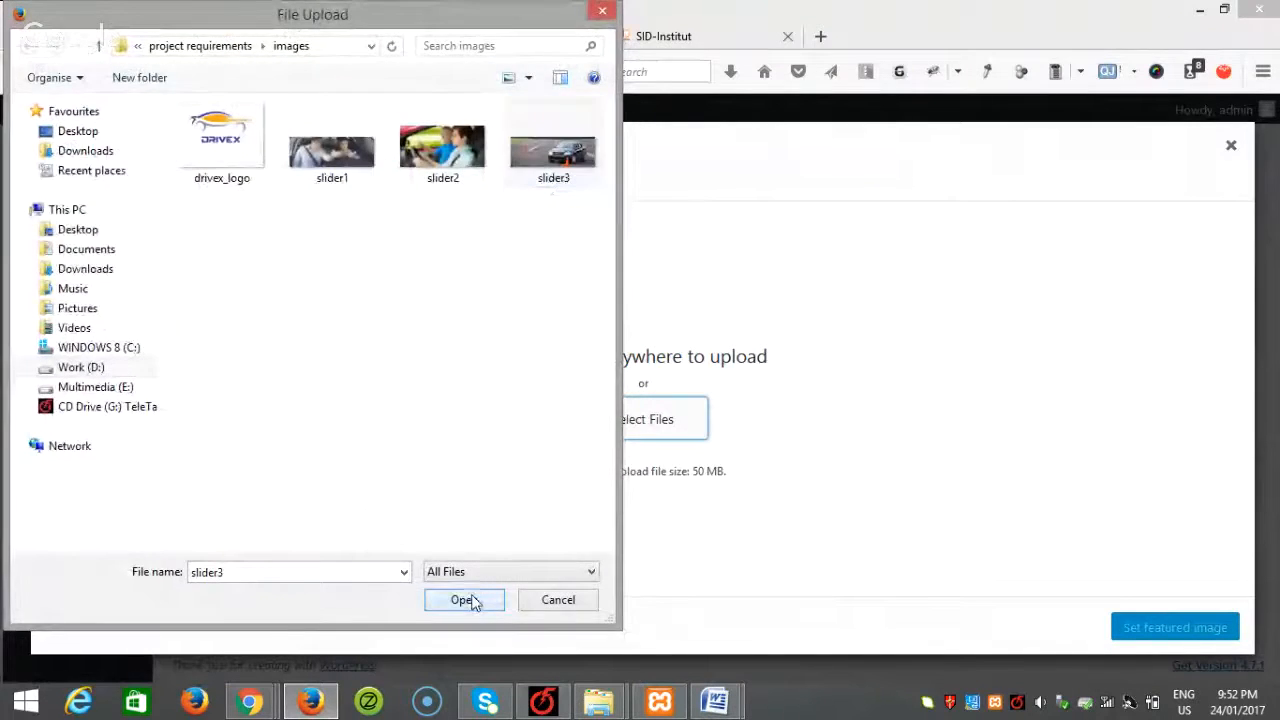
left_click(466, 600)
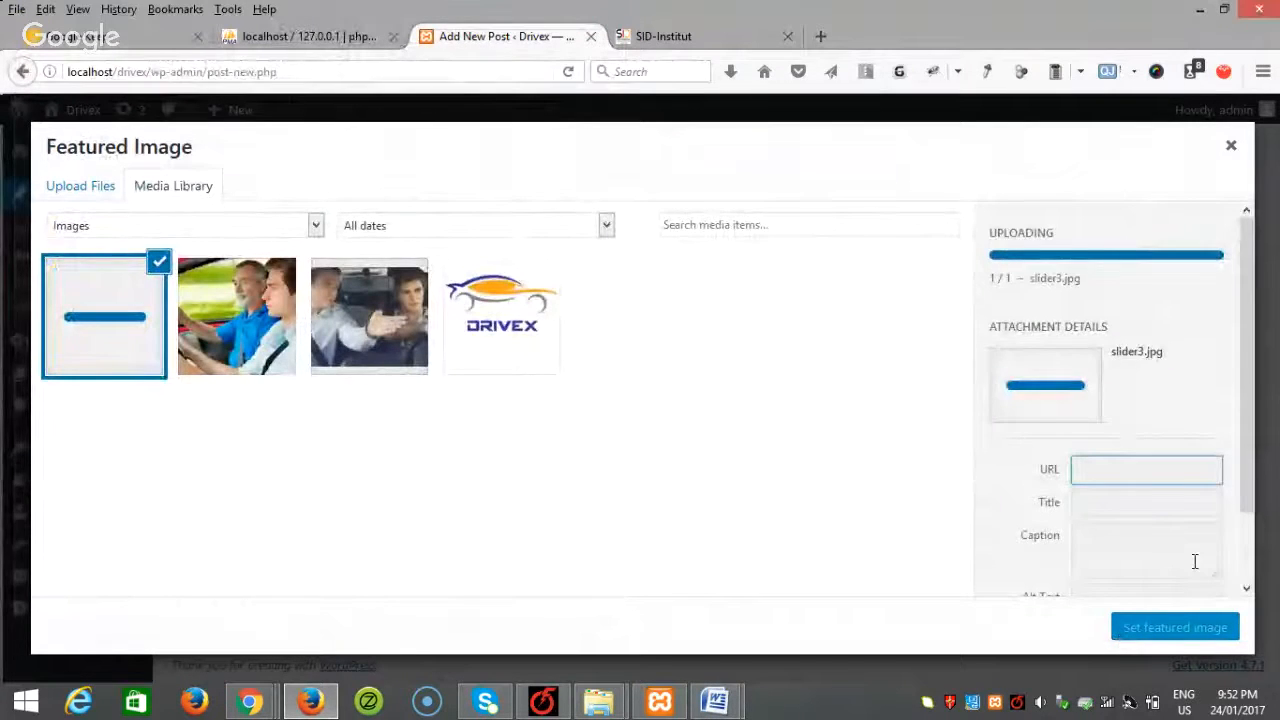
left_click(1172, 627)
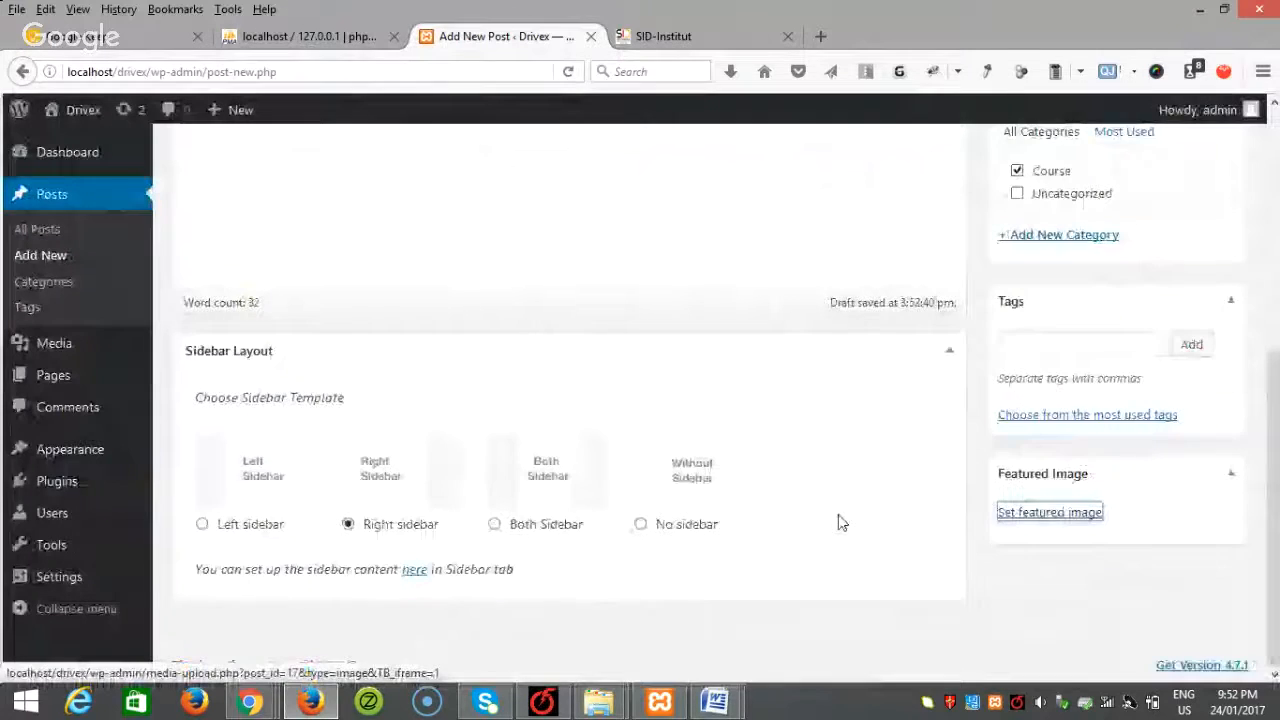
scroll(1250, 570, "up", 8)
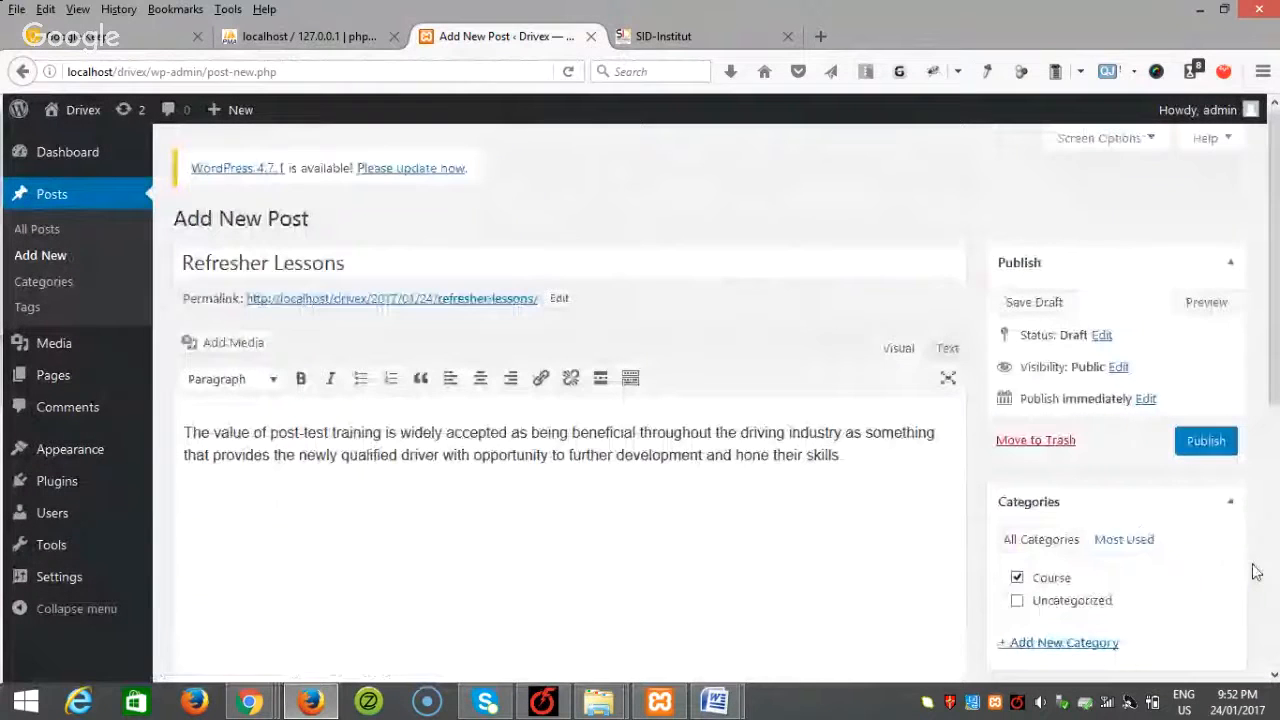
left_click(1188, 444)
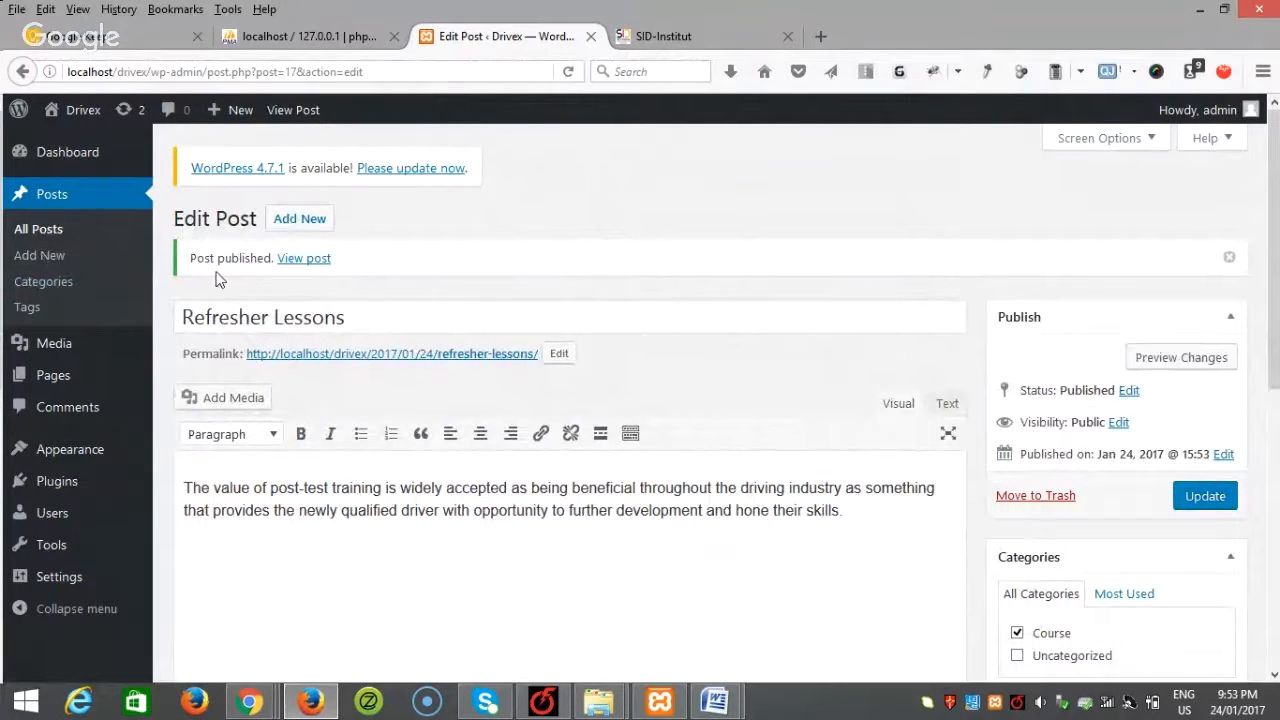
Step: In the Customizer's Home Setting, set the Slider Section category to Course
mouse_move(106, 451)
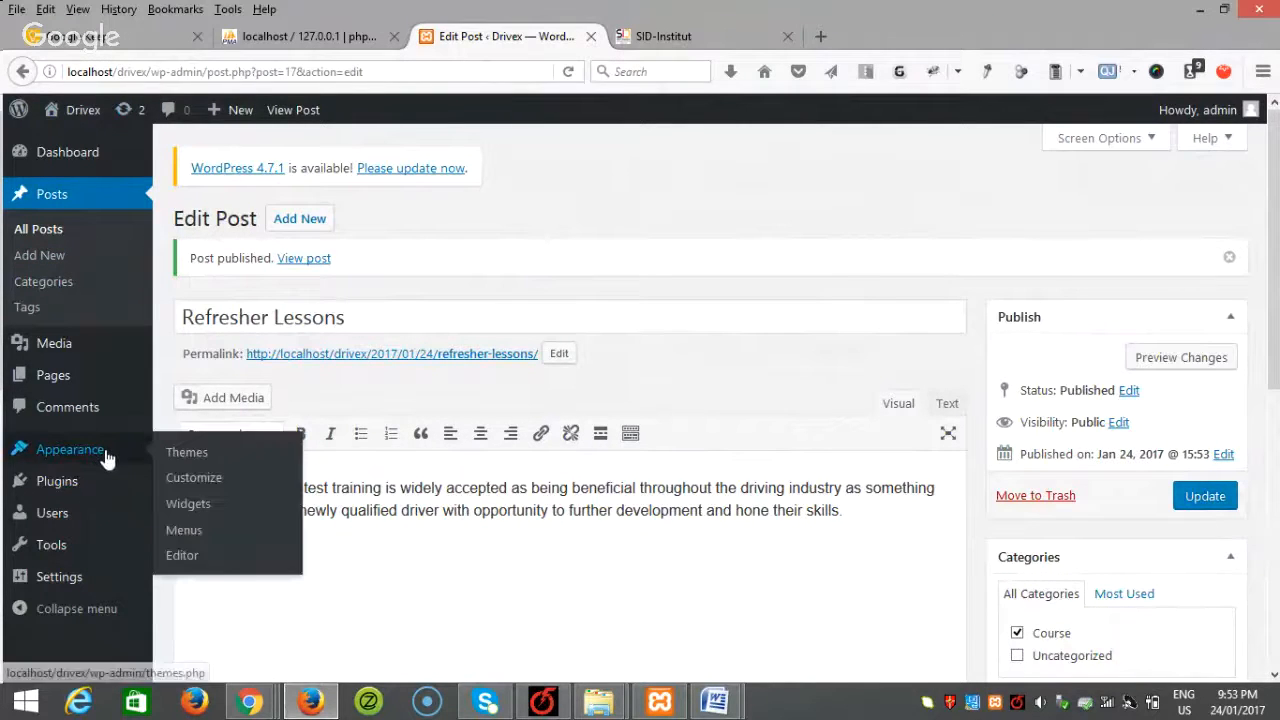
left_click(200, 478)
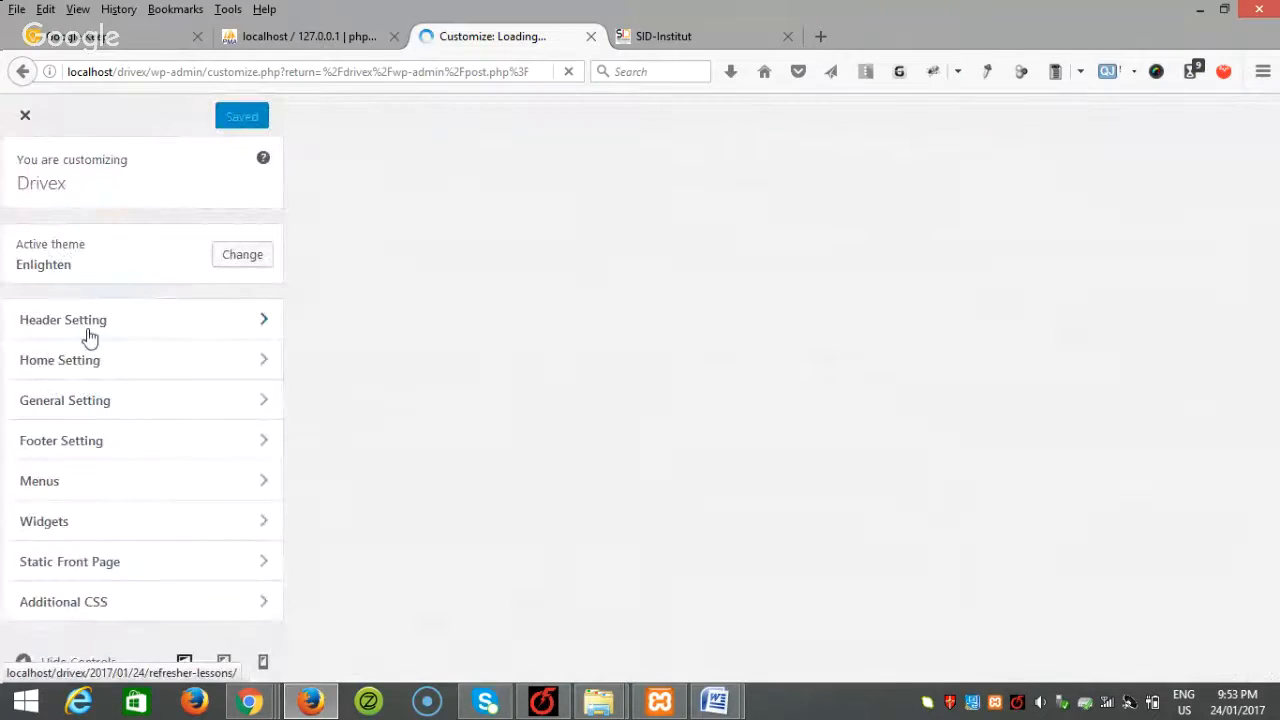
left_click(104, 378)
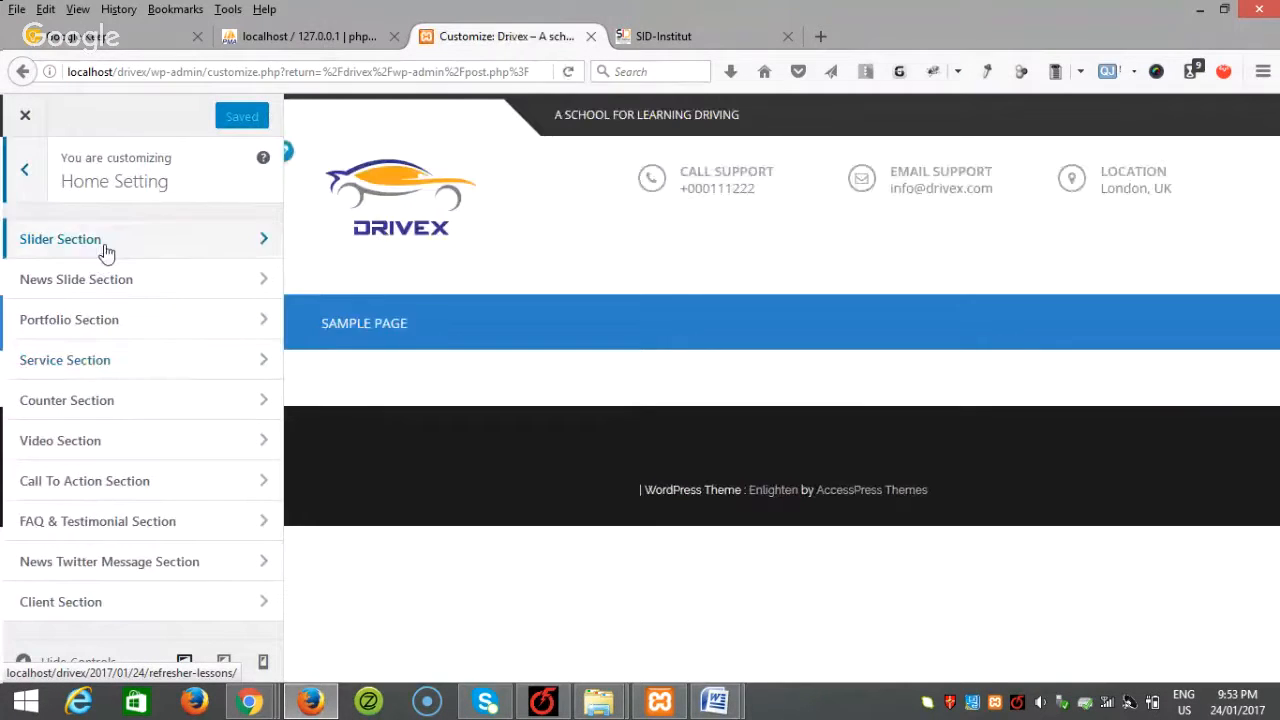
left_click(106, 251)
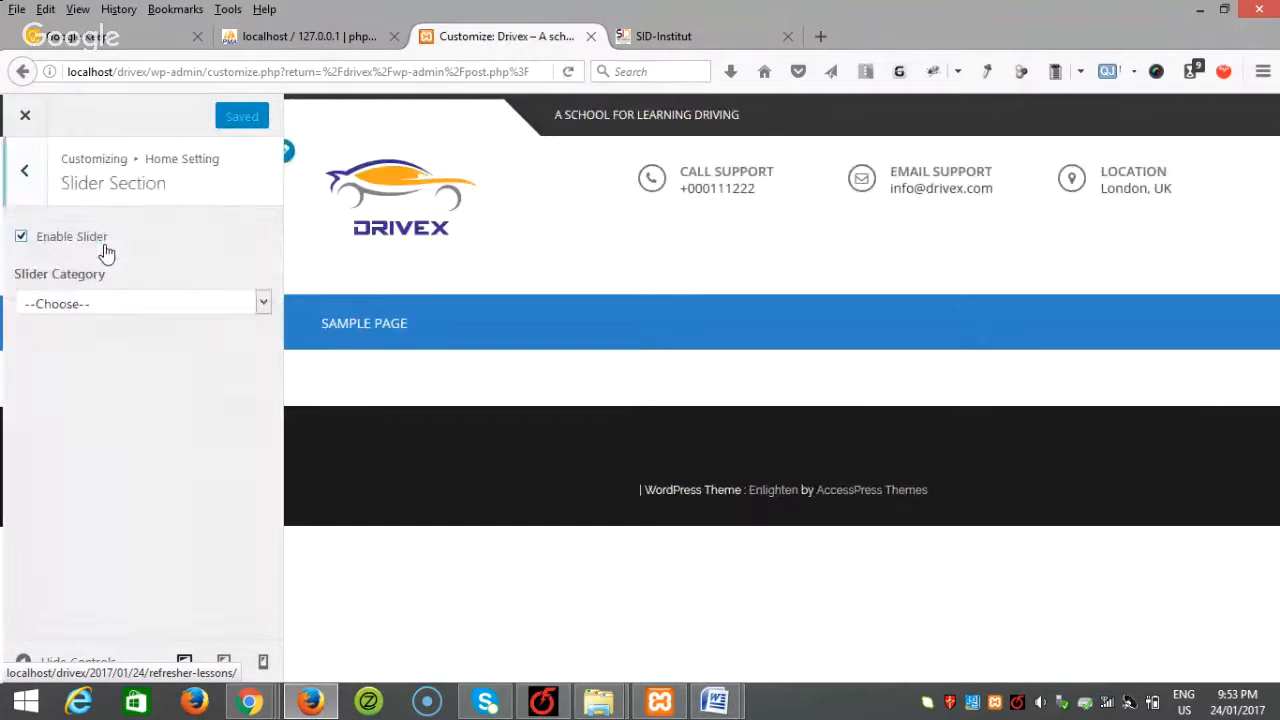
left_click(118, 300)
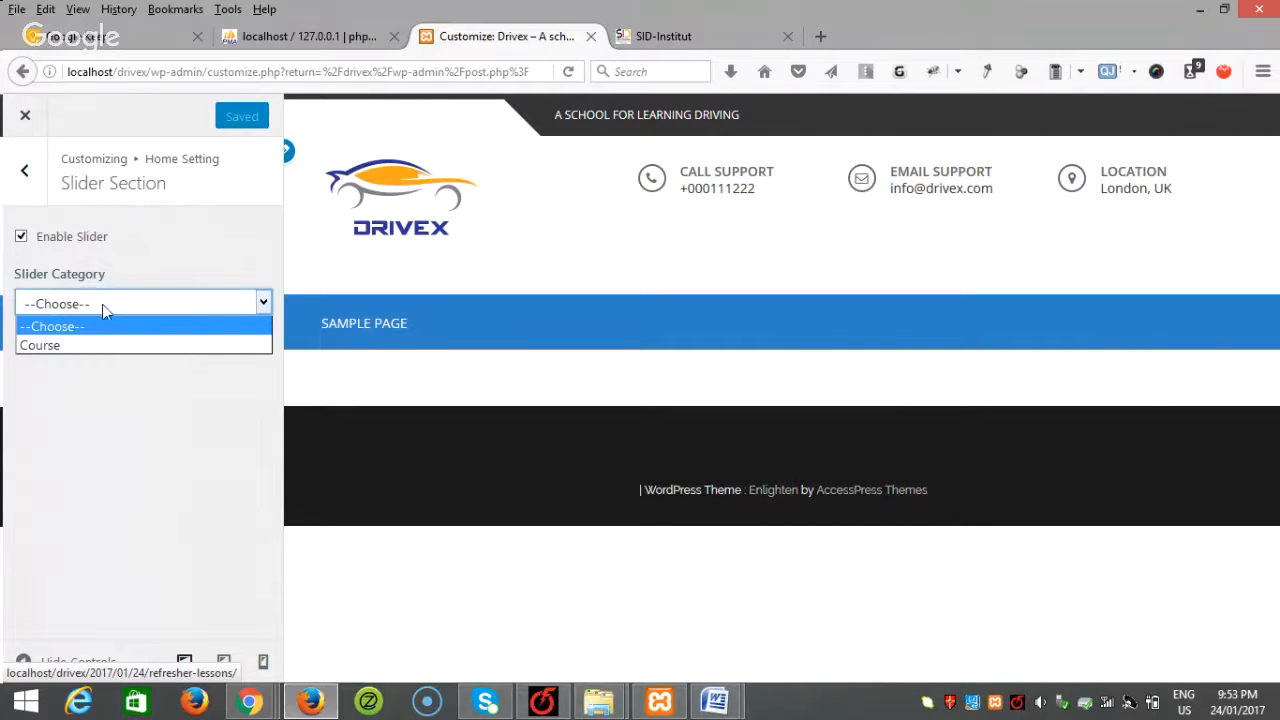
left_click(76, 346)
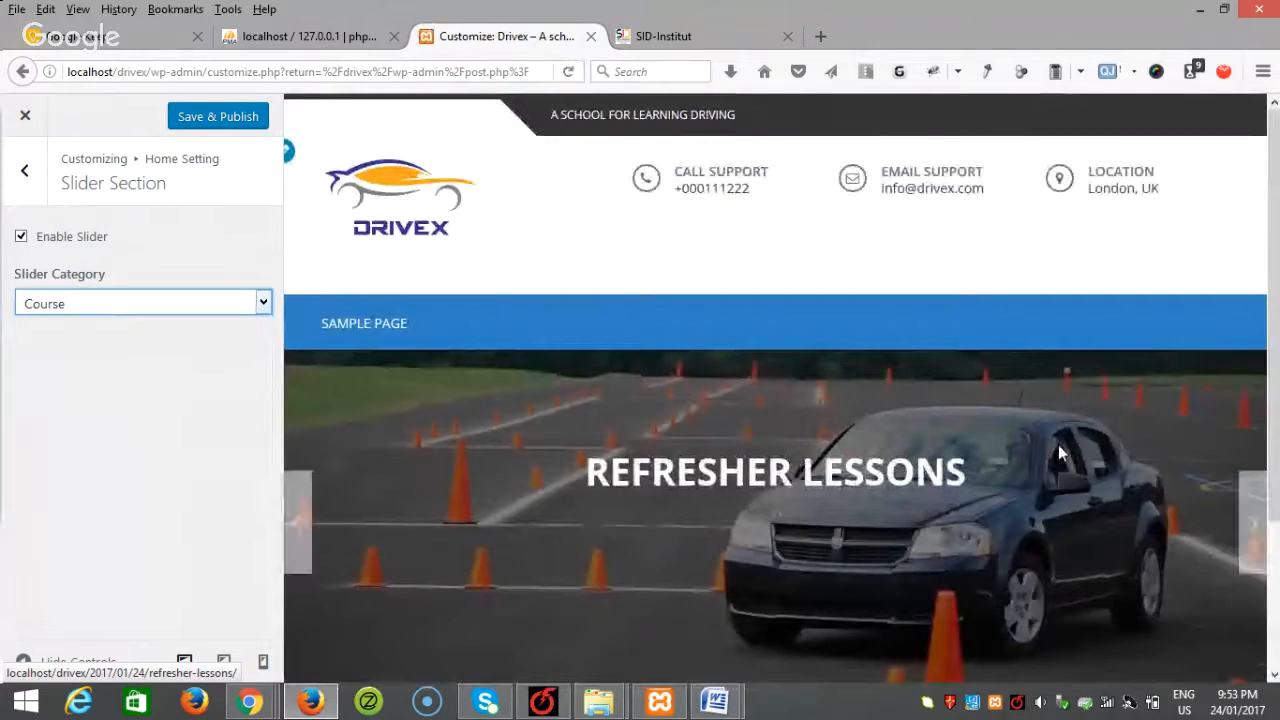
Step: Preview the next slide, Save & Publish the slider change, and return to Home Setting
scroll(1057, 451, "down", 3)
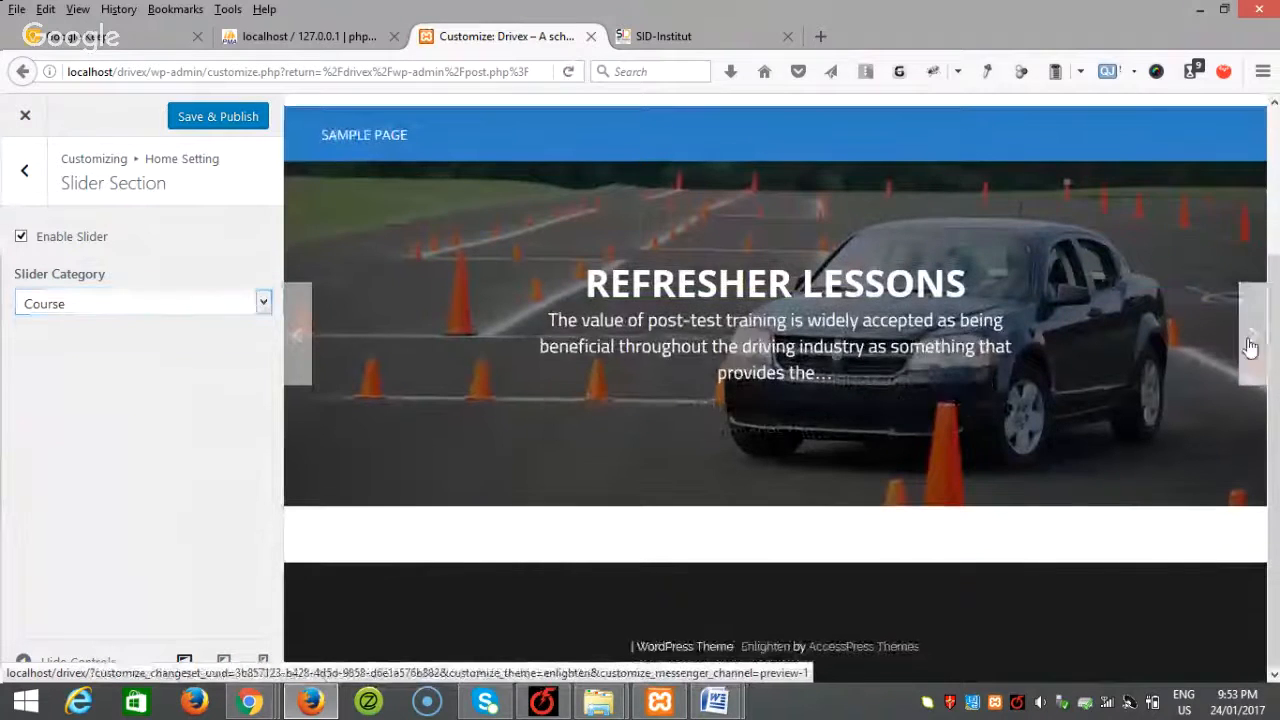
left_click(1246, 343)
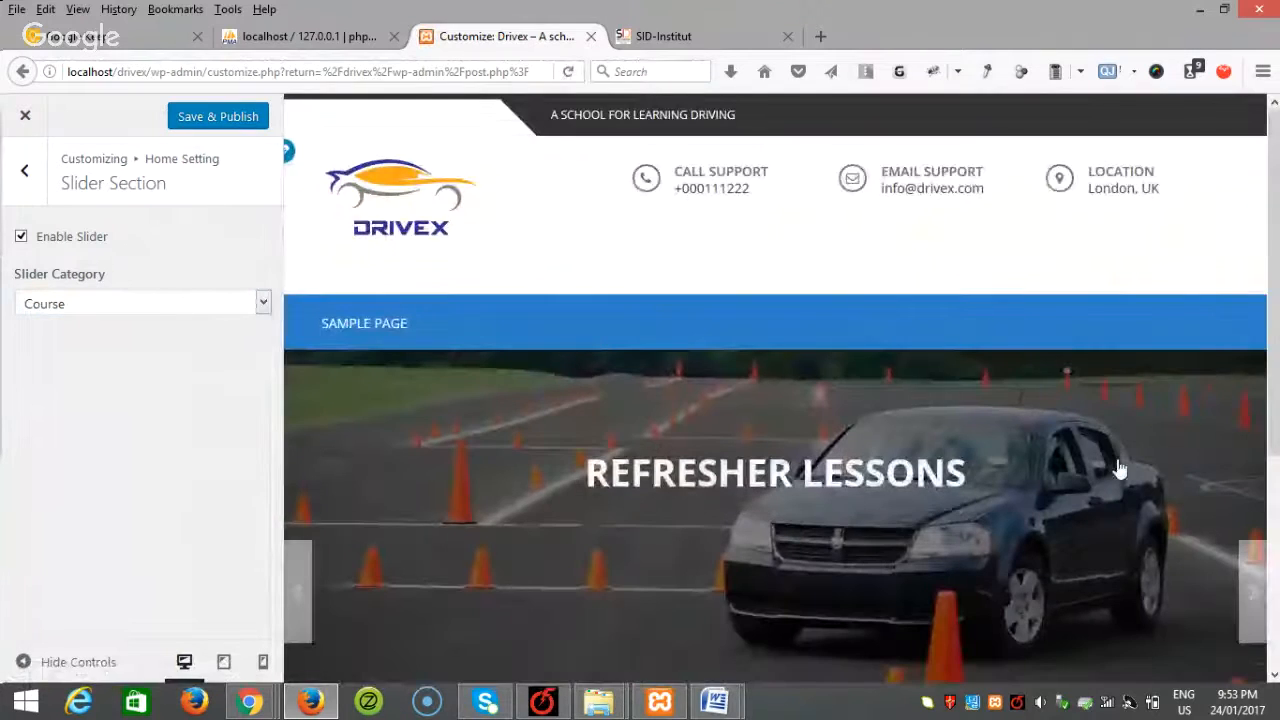
scroll(1140, 457, "down", 2)
left_click(176, 123)
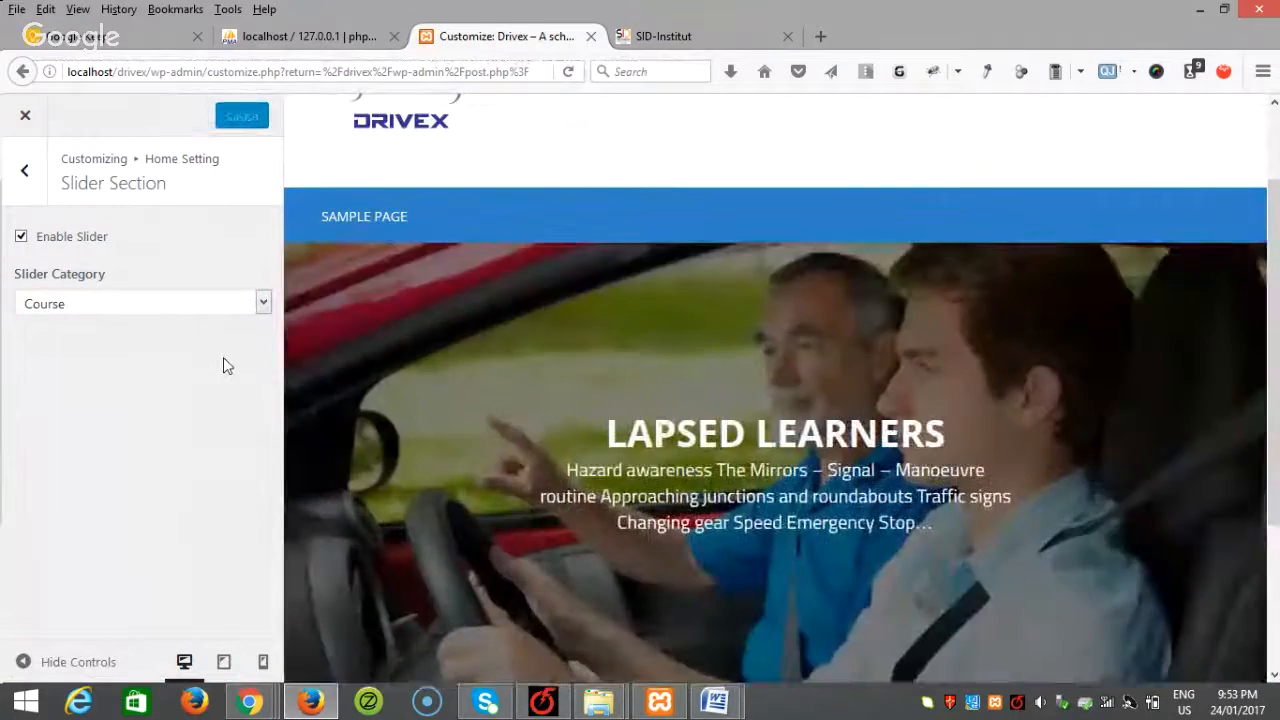
scroll(958, 526, "down", 3)
scroll(958, 523, "up", 4)
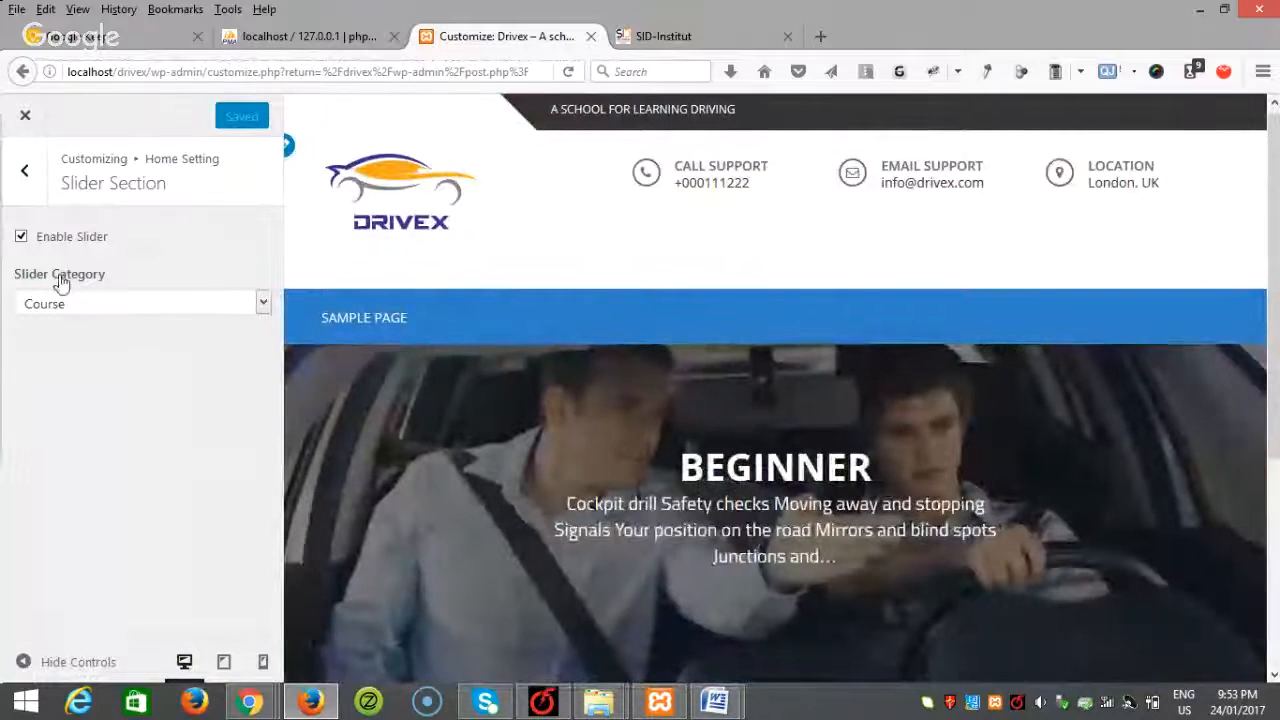
left_click(24, 175)
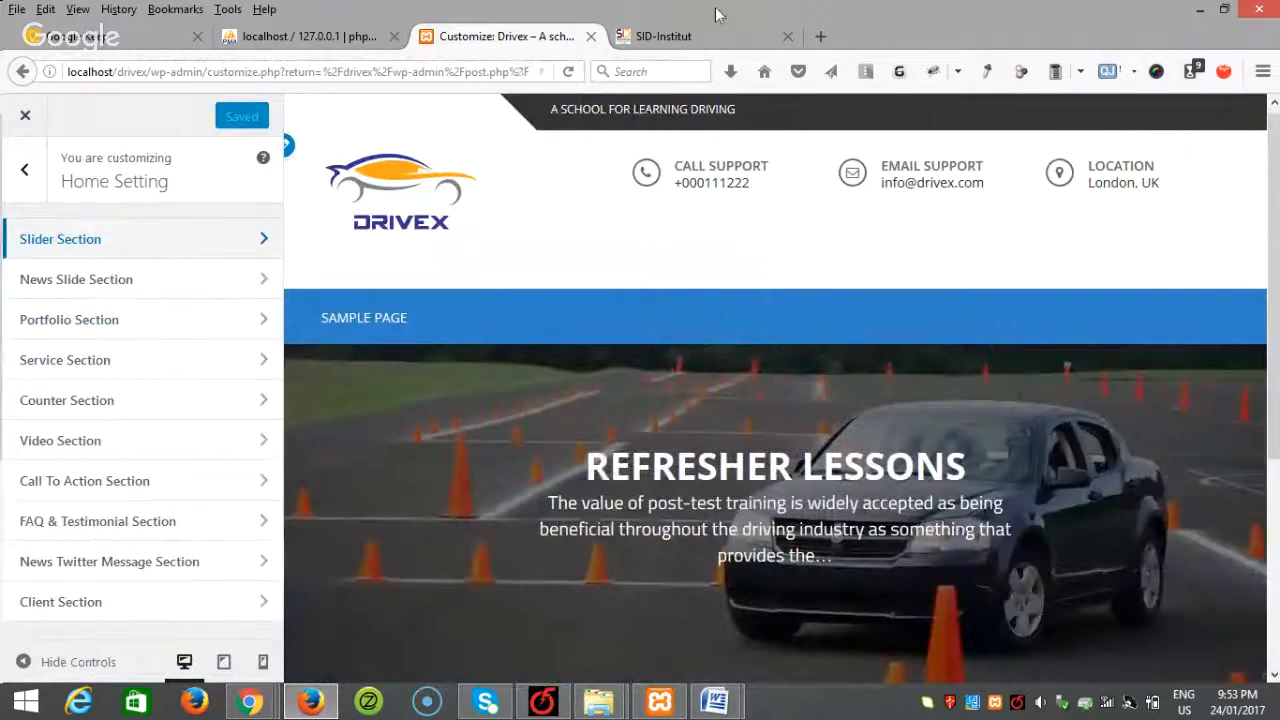
Step: Review the SID-Institut reference site's course offerings, then return to the Drivex customizer
left_click(660, 38)
scroll(775, 341, "down", 5)
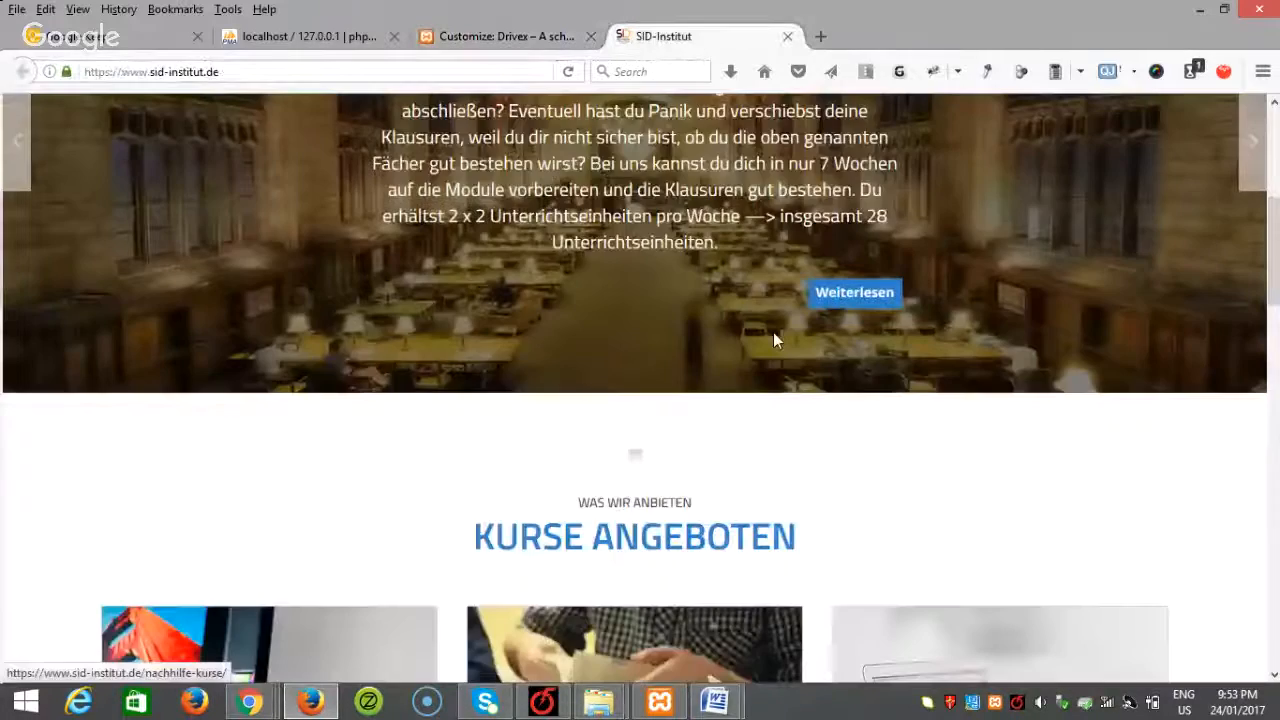
scroll(773, 340, "down", 3)
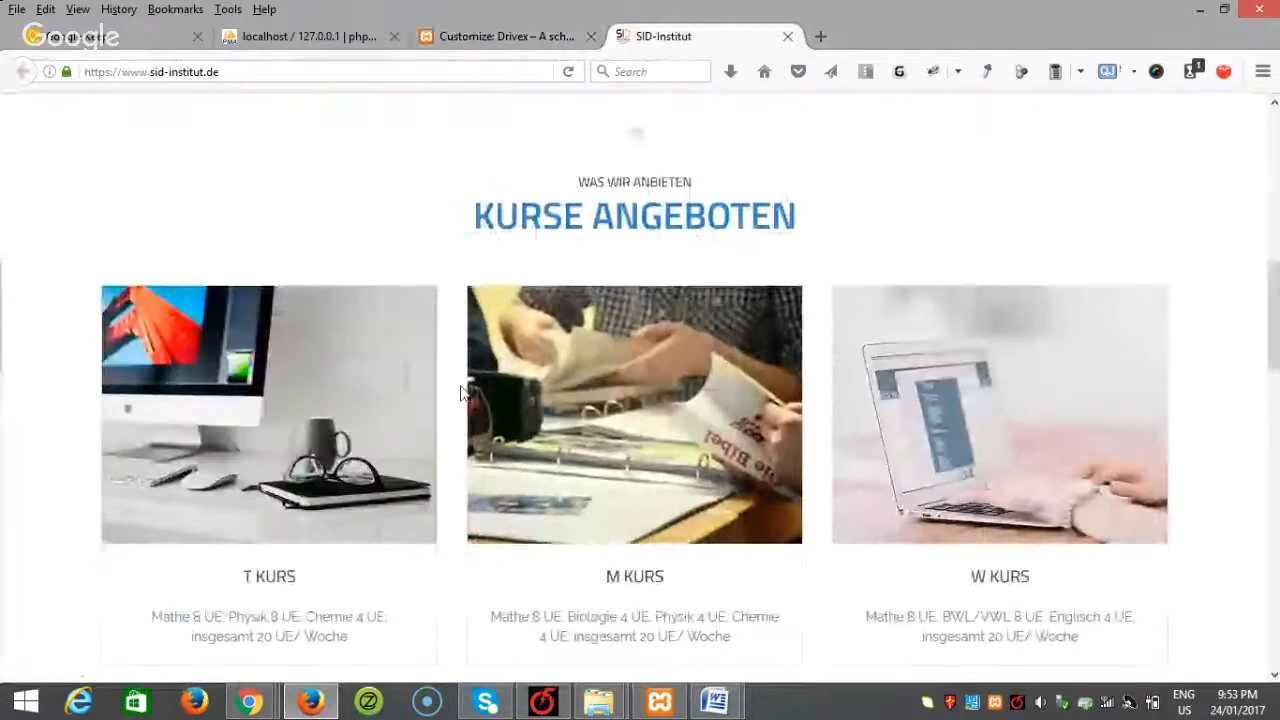
left_click(505, 37)
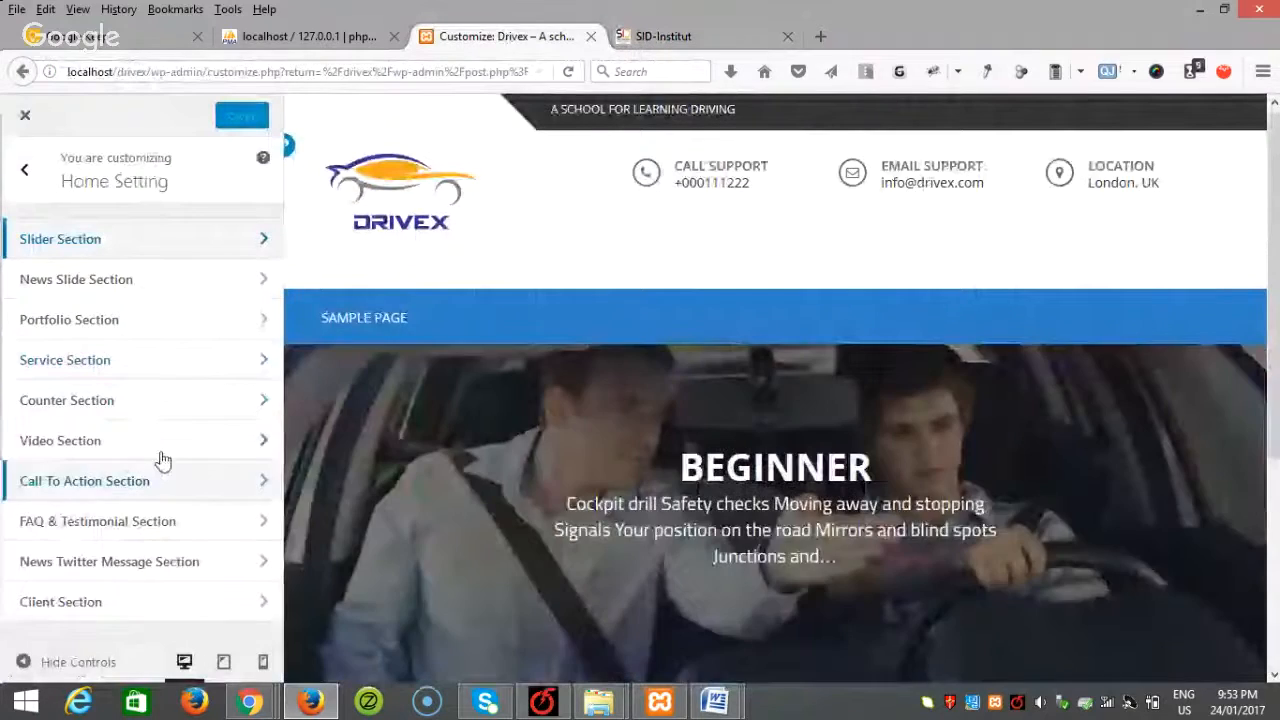
Step: Enable the Portfolio Section and give it the sub title 'What Courses We Are Offering'
left_click(112, 320)
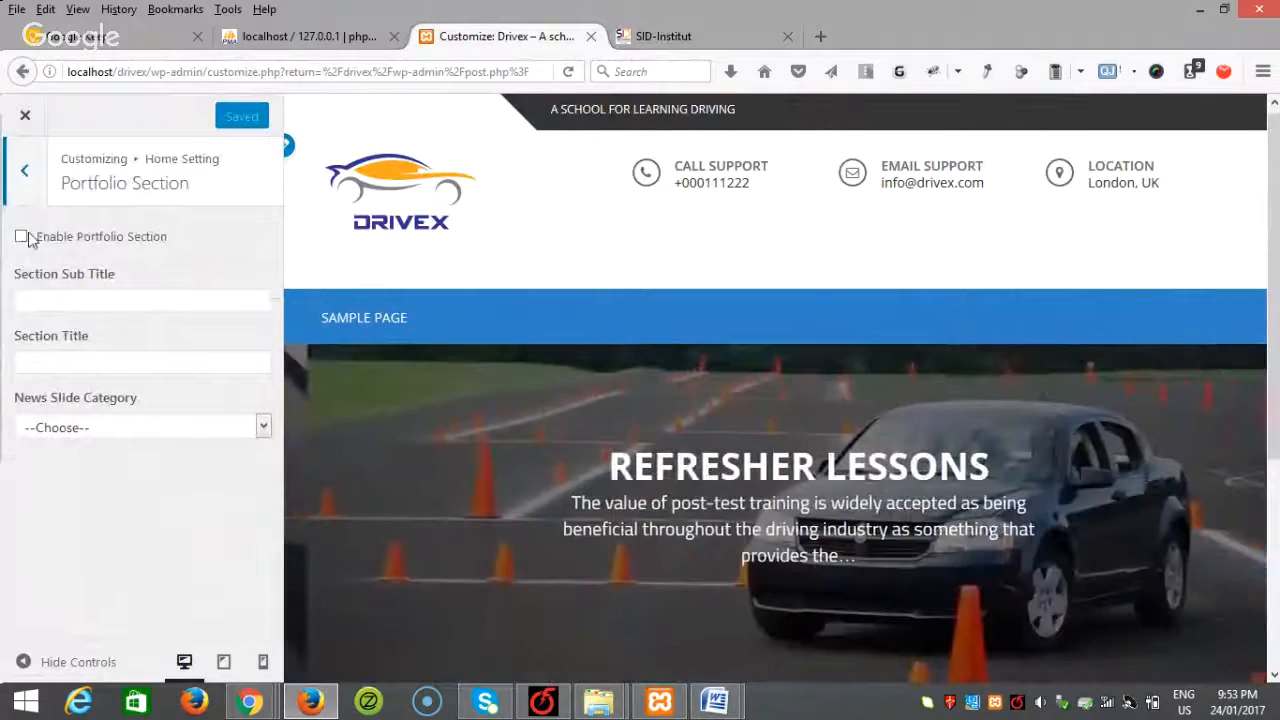
left_click(21, 238)
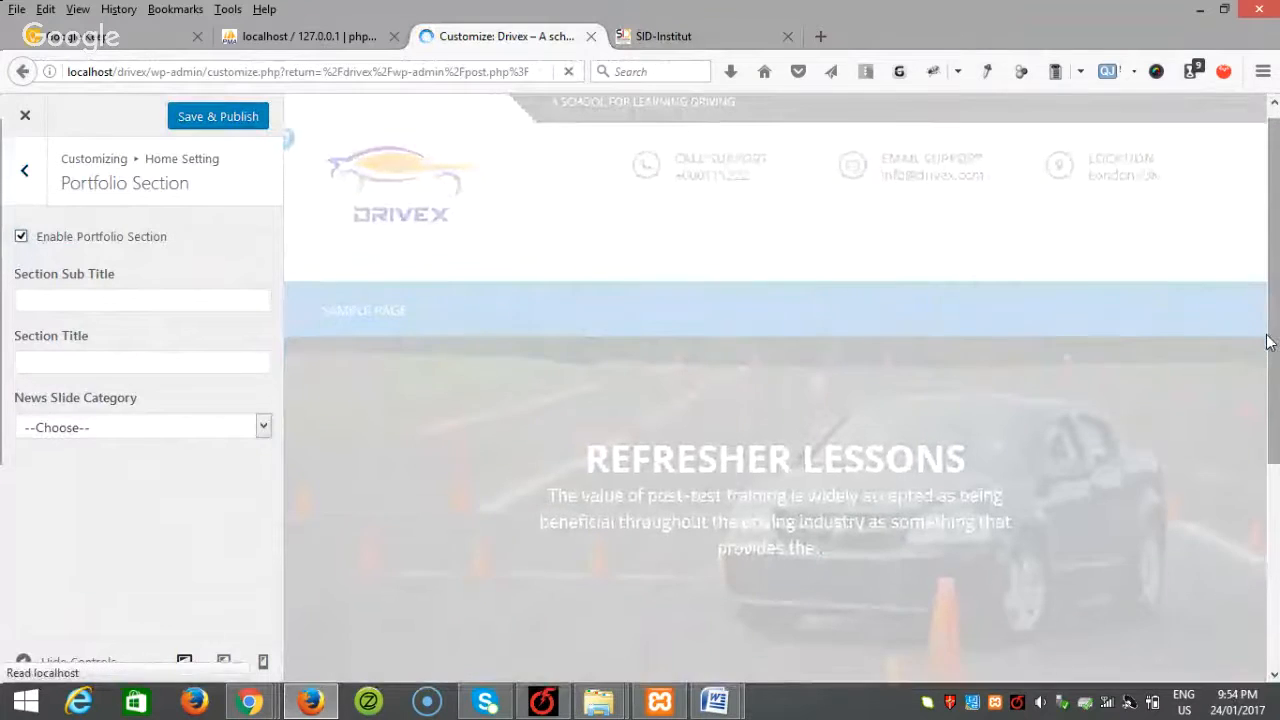
scroll(1267, 343, "down", 5)
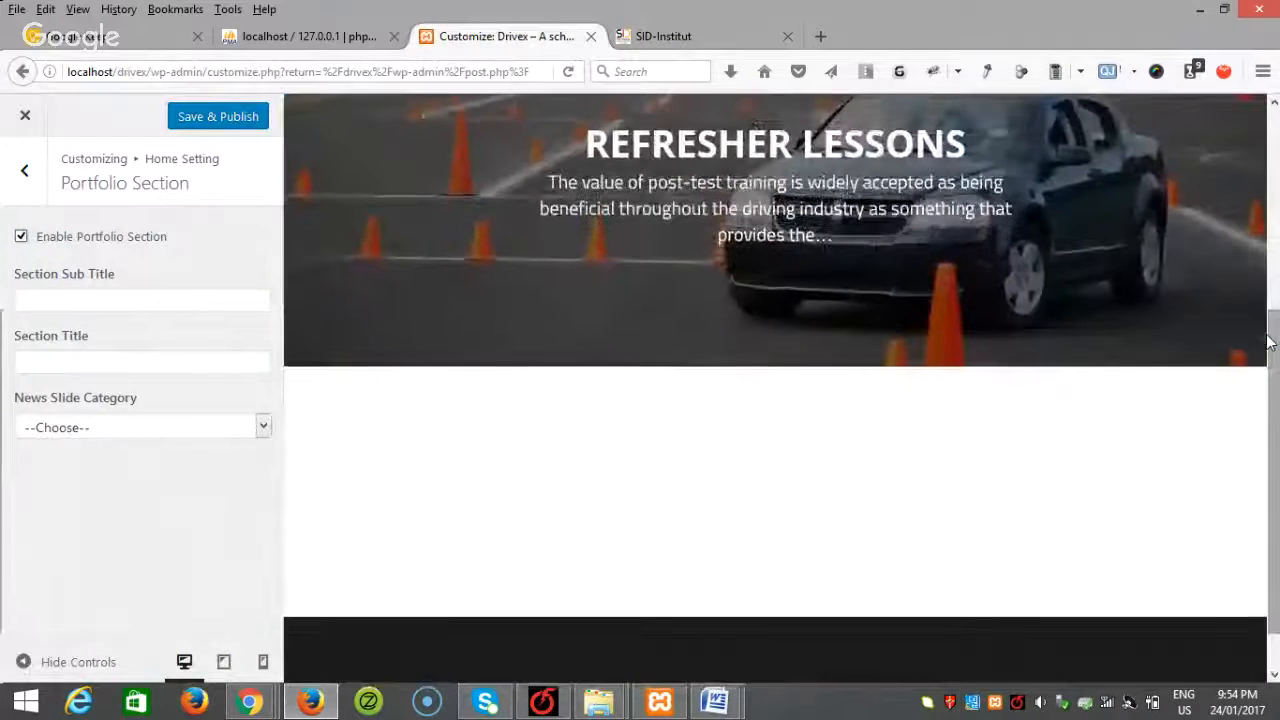
left_click(80, 296)
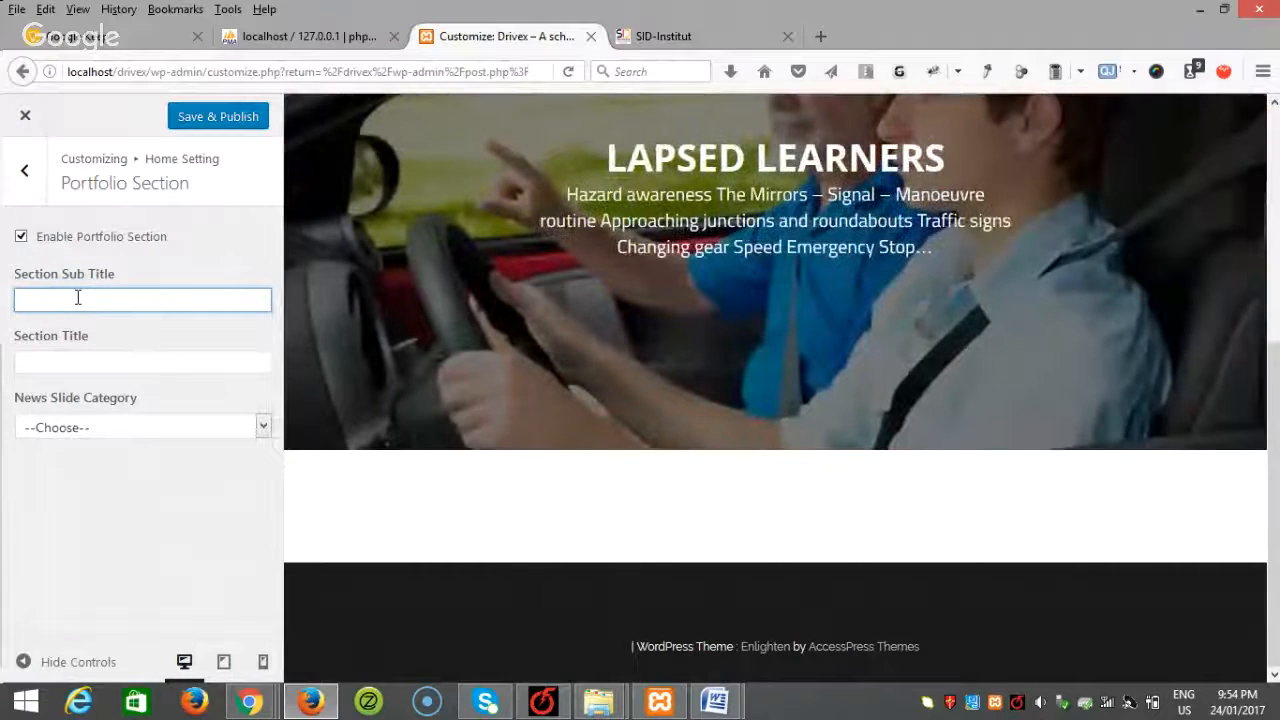
type("What ")
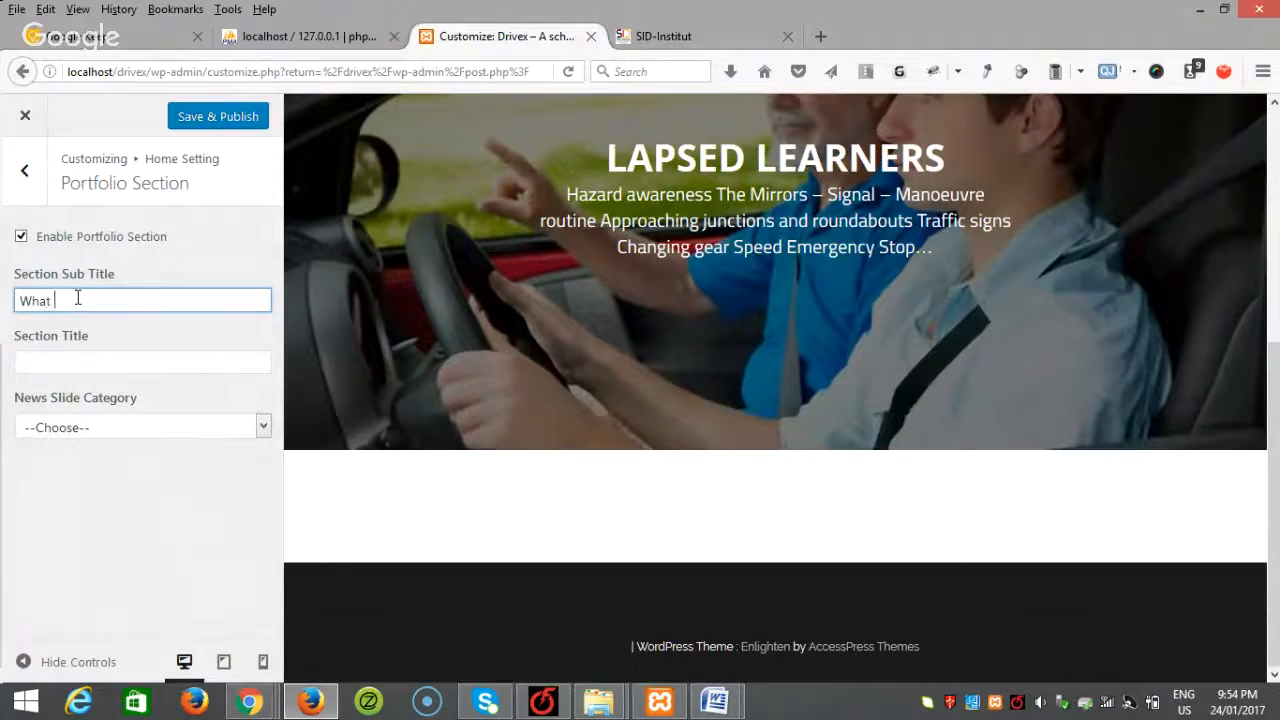
type("Courses W")
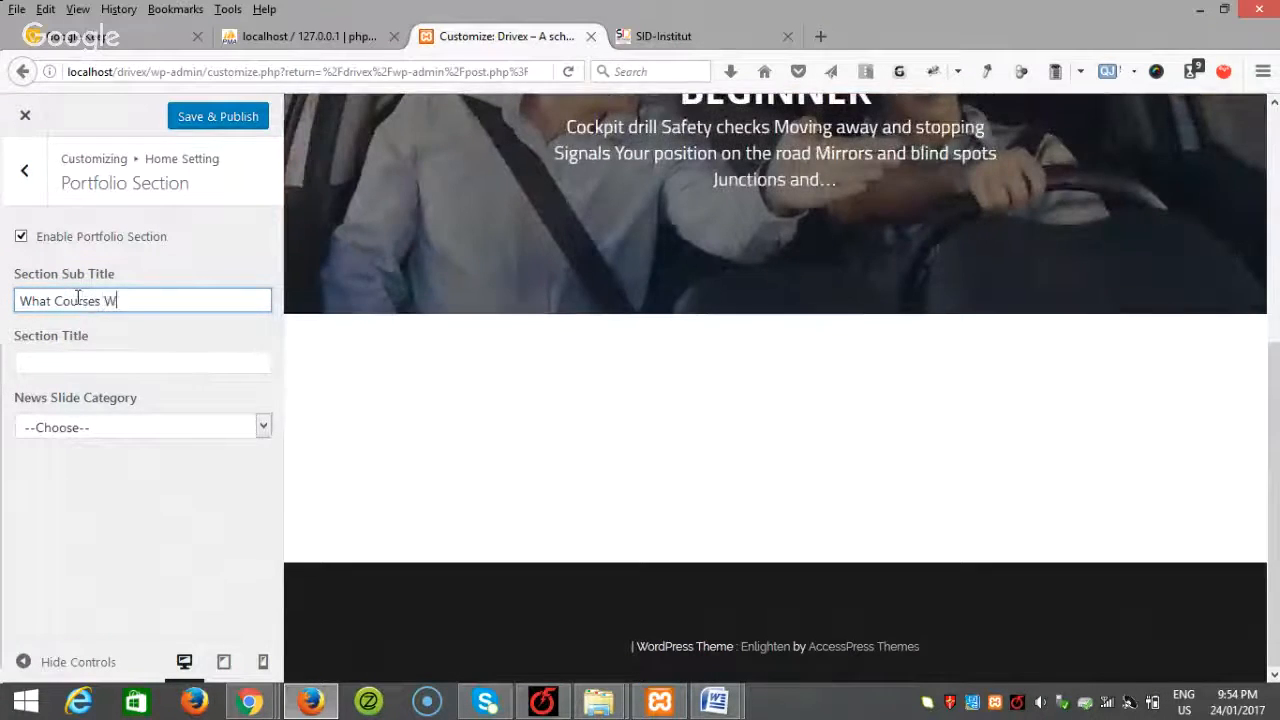
type("e A")
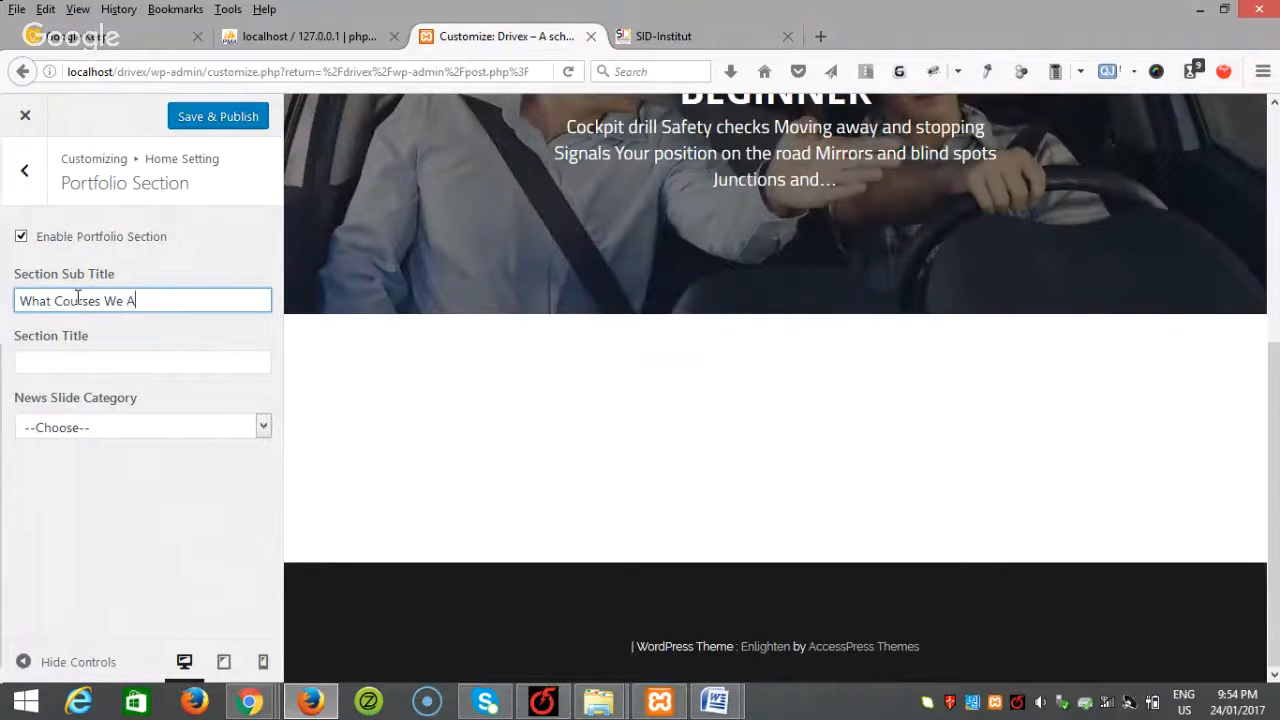
type("re Off")
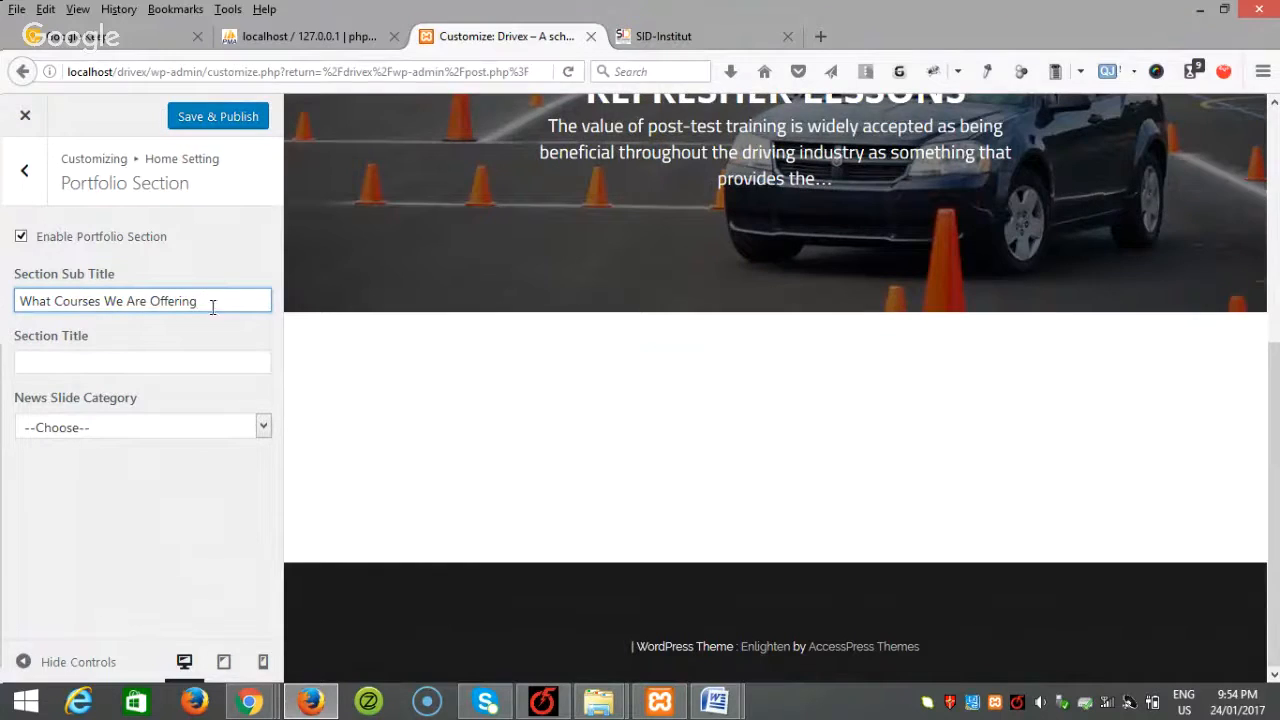
type("ering")
Step: Title the section 'What We Offer' and choose Course as its News Slide Category
left_click(56, 368)
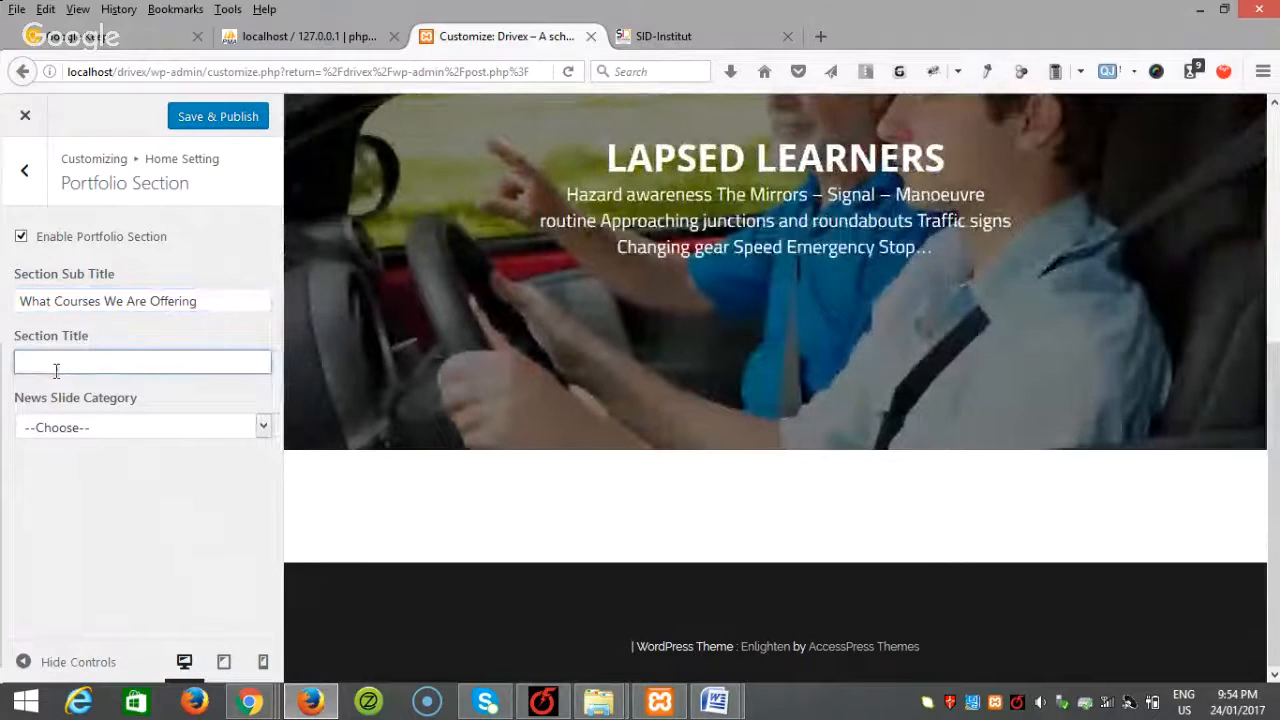
type("What")
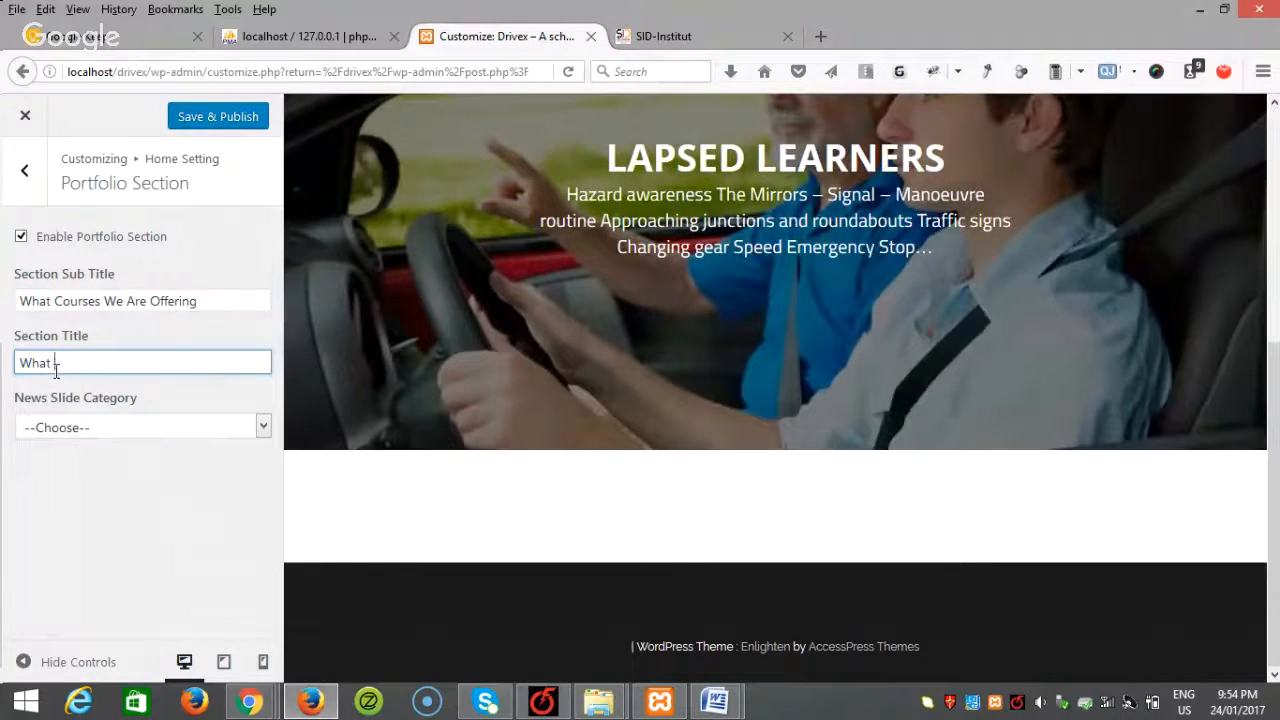
type(" We Offer")
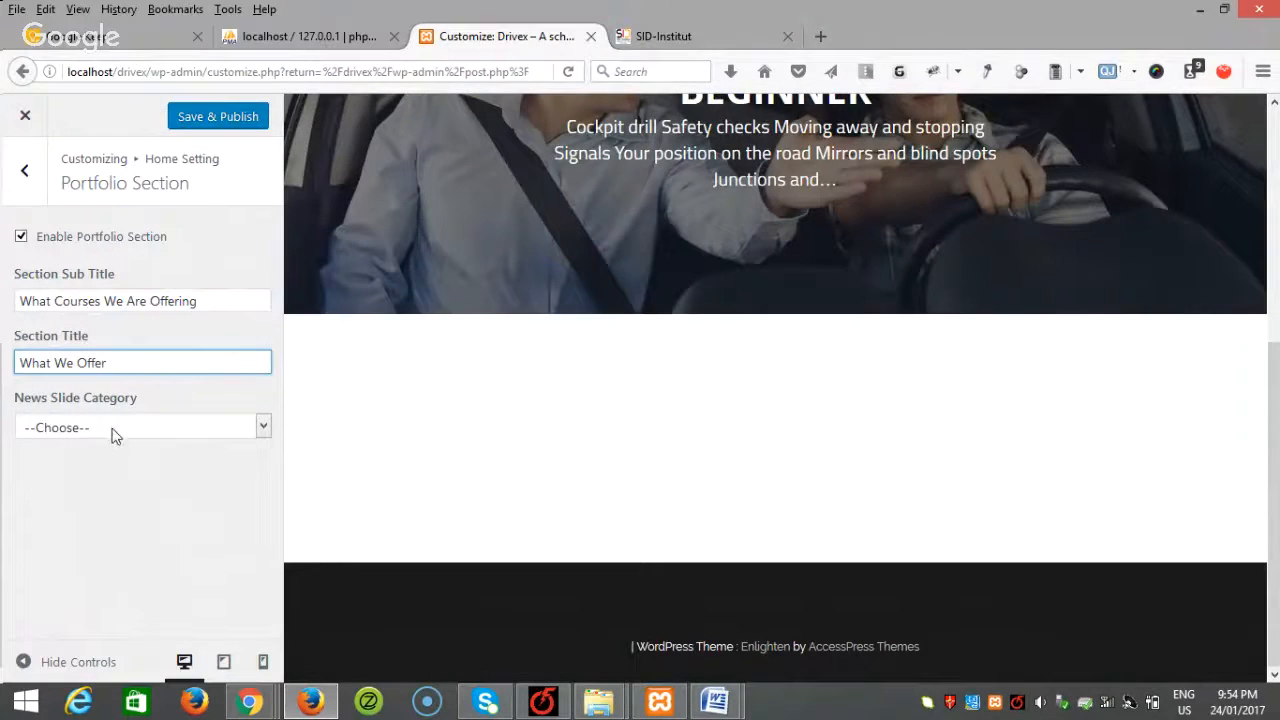
left_click(112, 432)
left_click(86, 466)
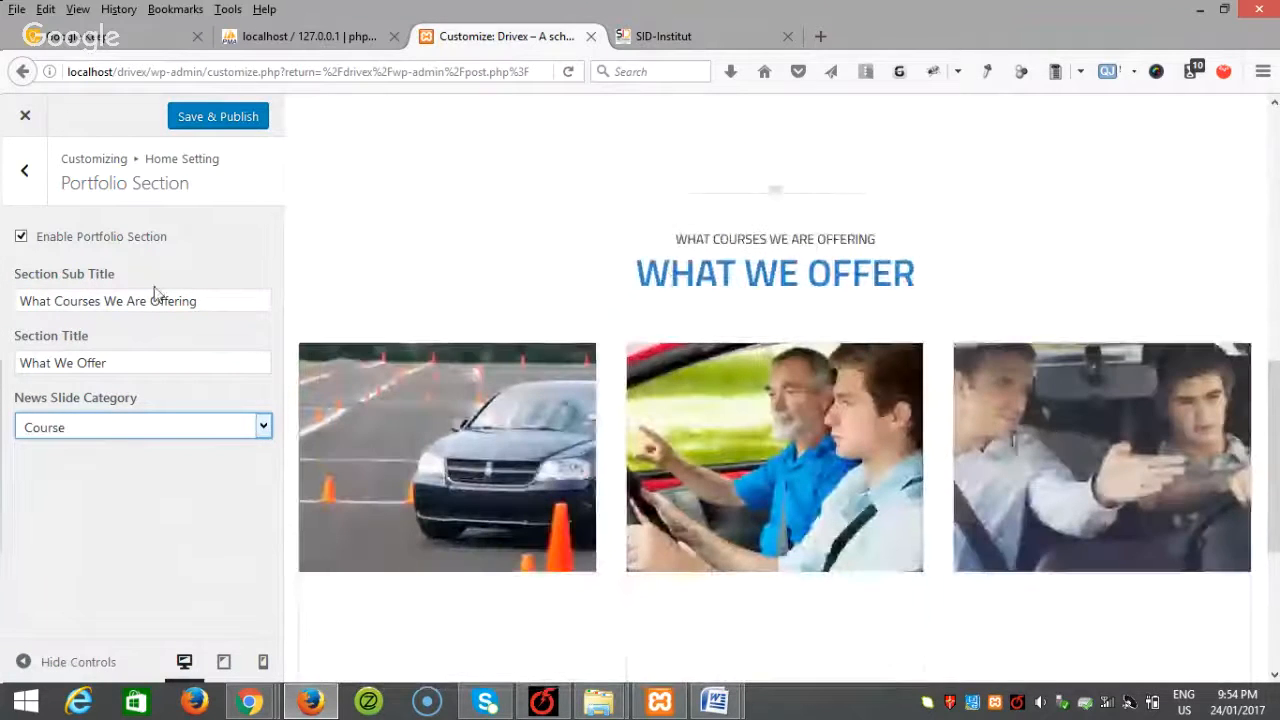
left_click_drag(138, 364, 22, 362)
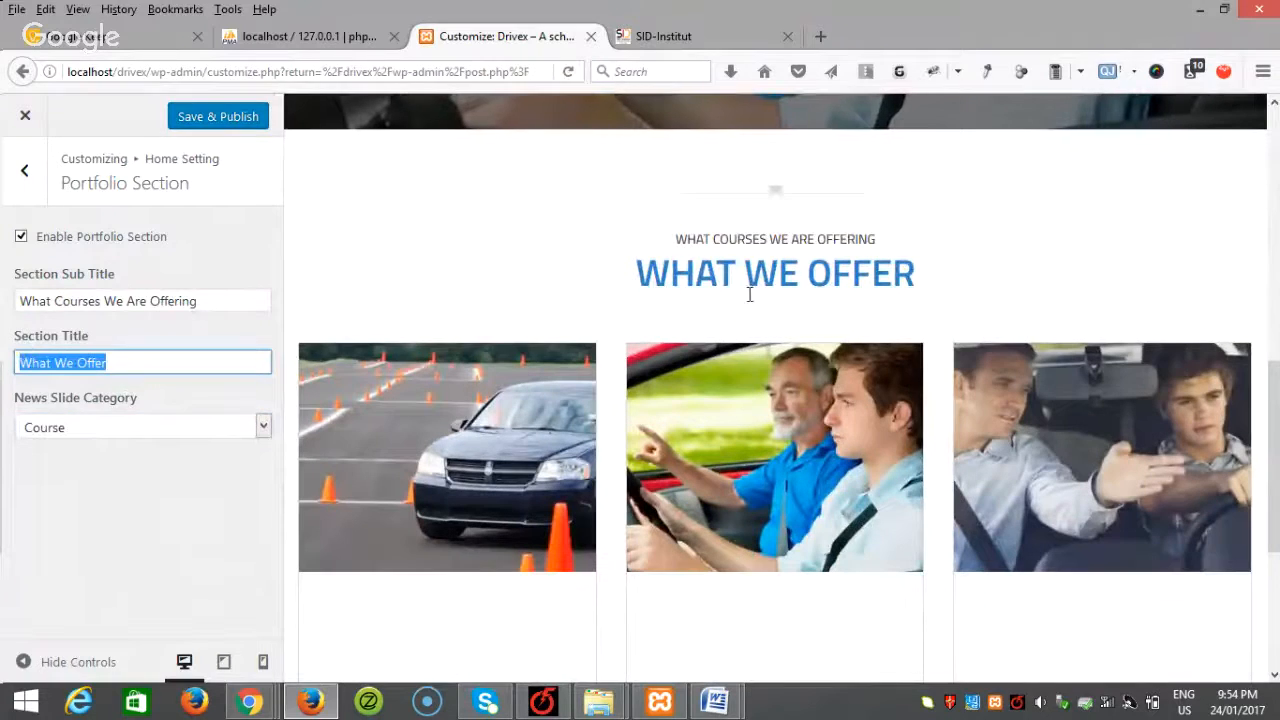
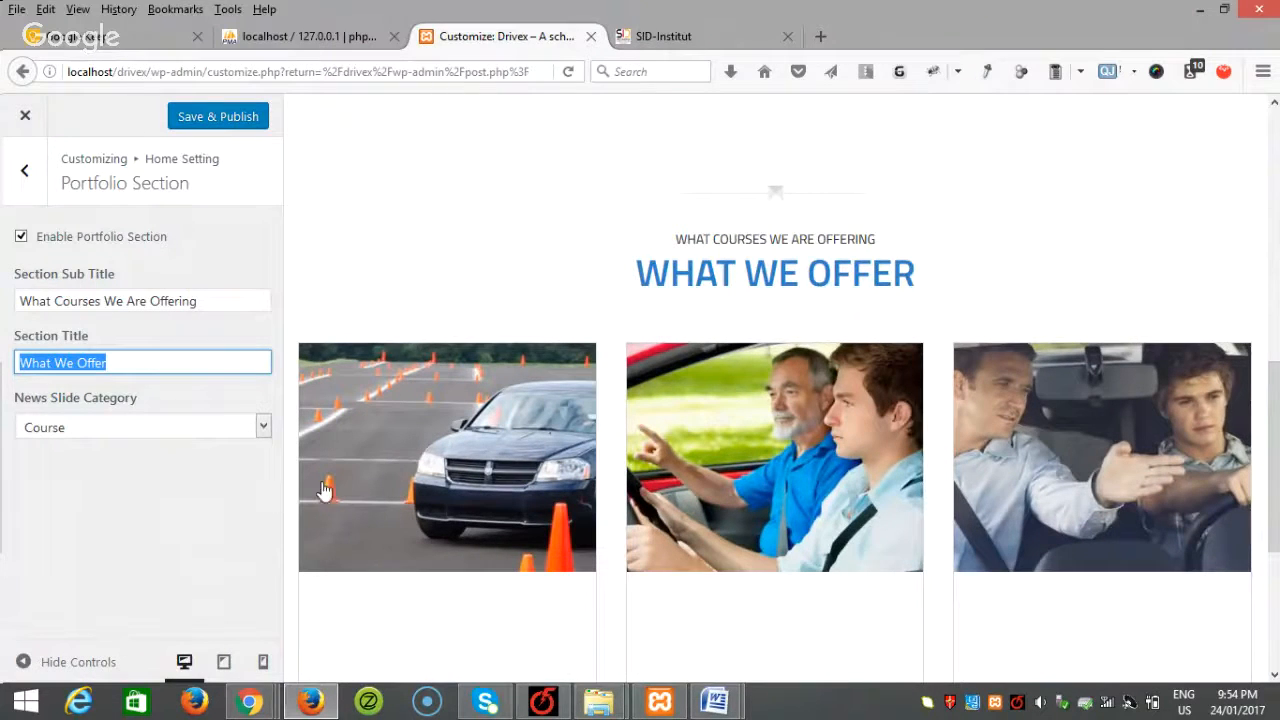
Step: Publish the Portfolio Section settings and check the What We Offer course cards in the preview
scroll(849, 477, "down", 3)
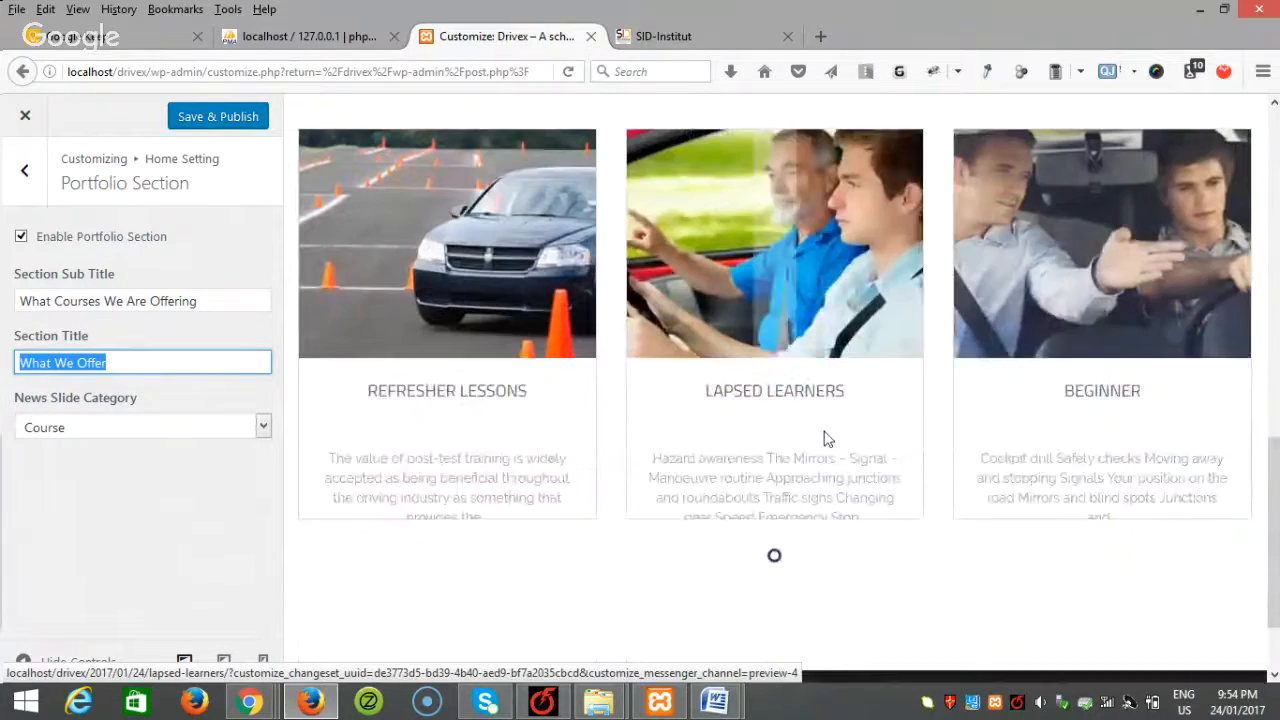
scroll(975, 488, "up", 5)
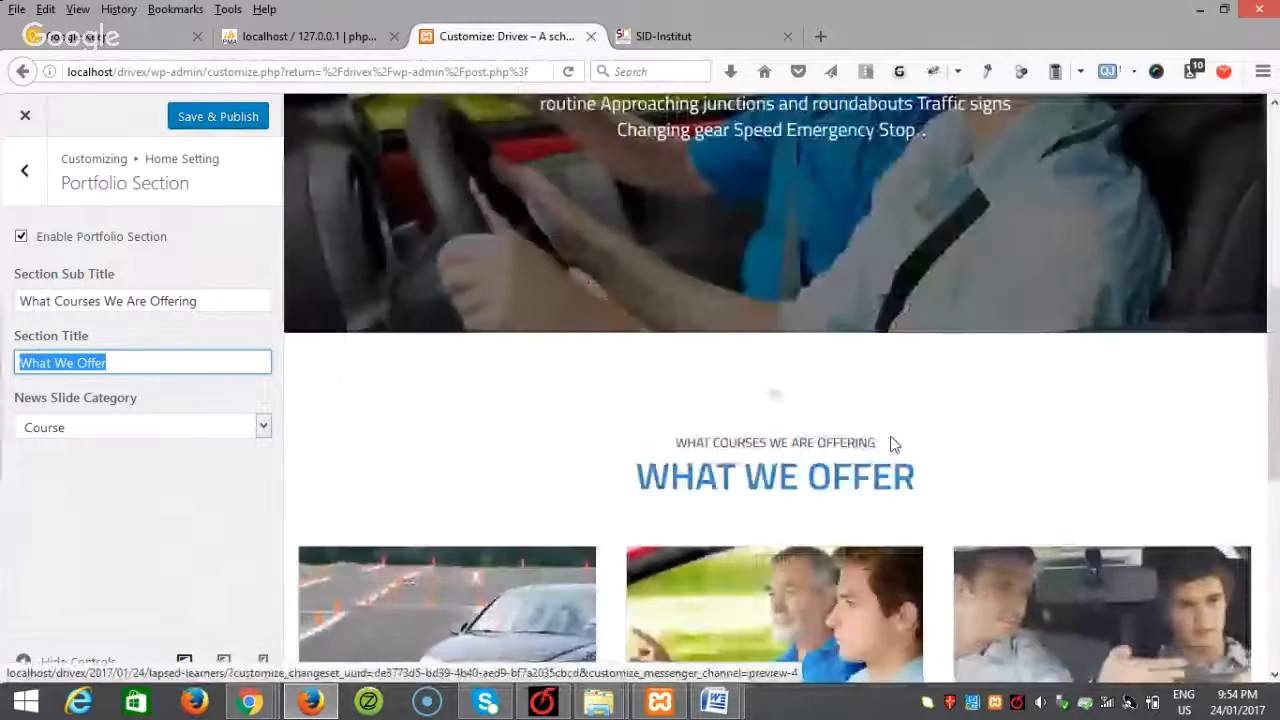
left_click(228, 119)
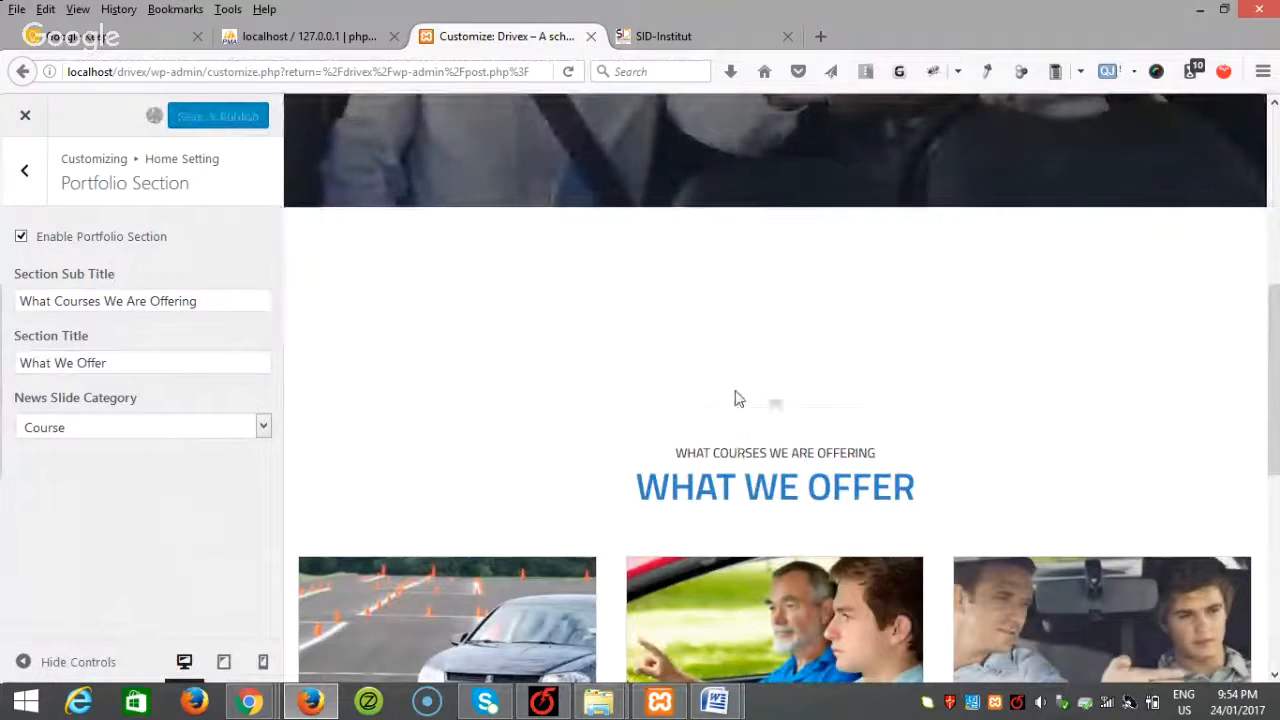
scroll(648, 346, "down", 4)
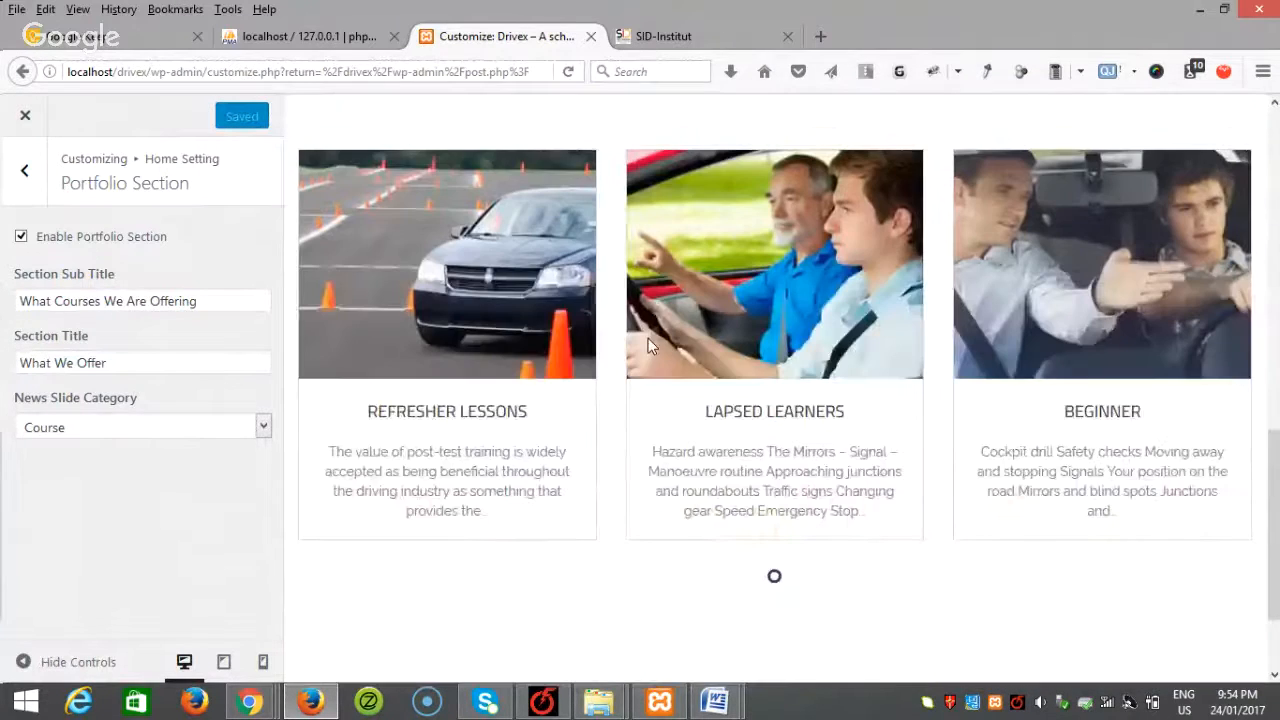
scroll(648, 338, "down", 1)
scroll(812, 455, "up", 5)
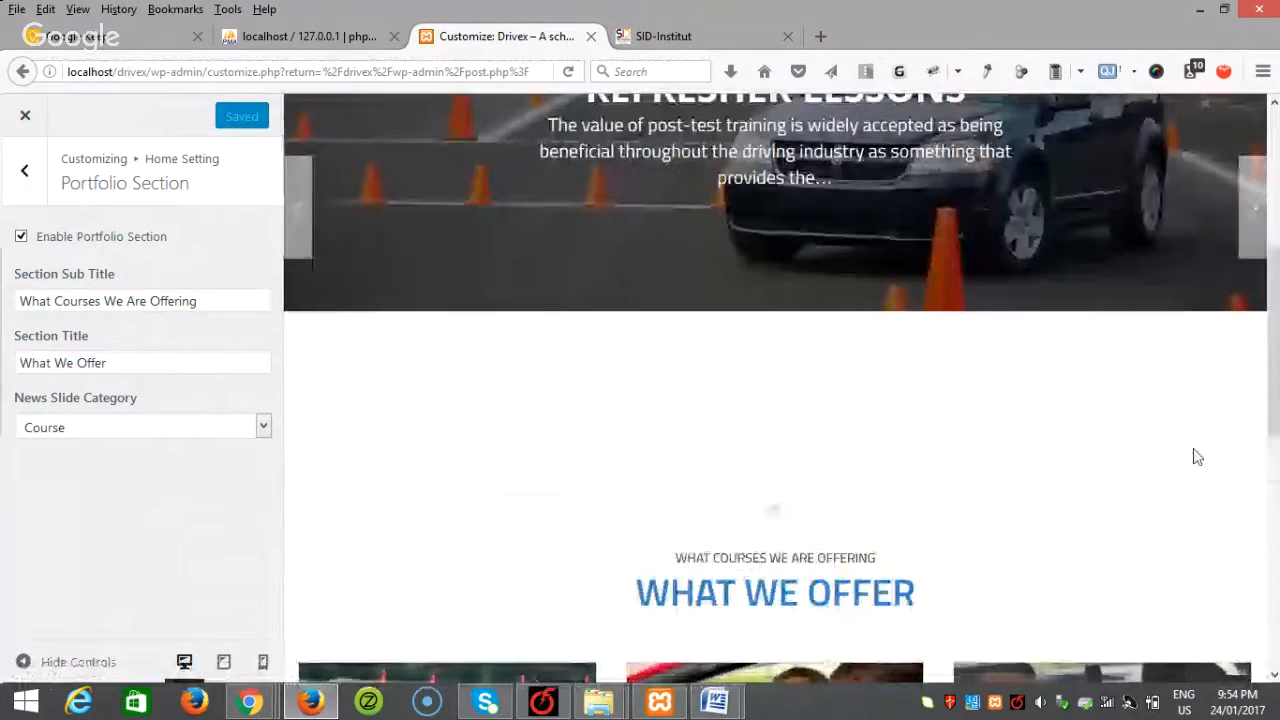
Step: Glance over the SID-Institut reference site again, then return to the Drivex customizer
left_click(655, 32)
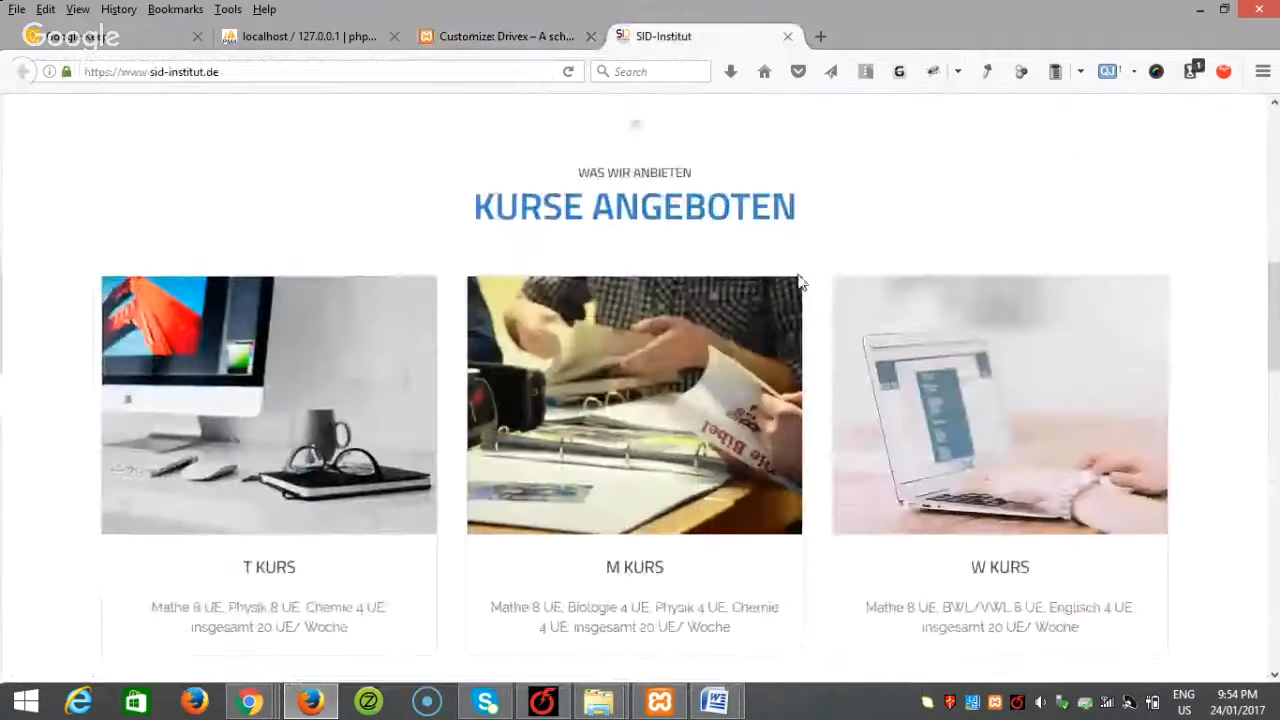
scroll(797, 280, "down", 5)
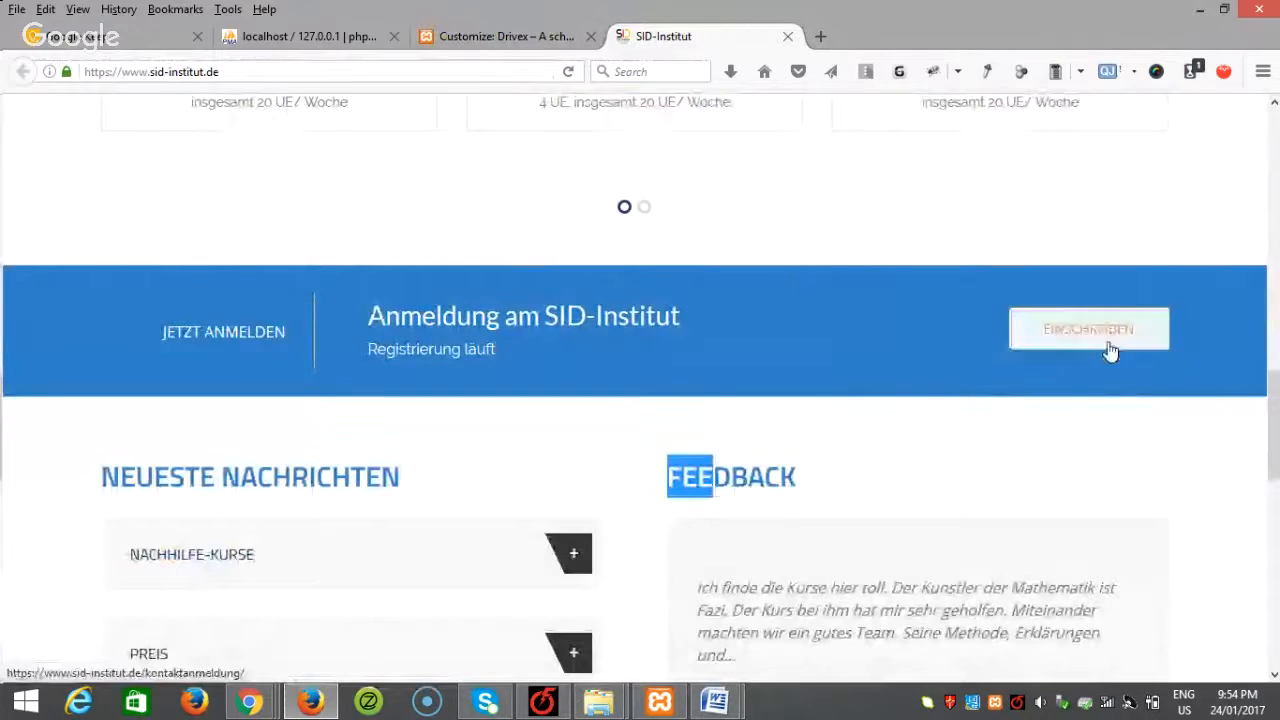
scroll(1170, 414, "up", 3)
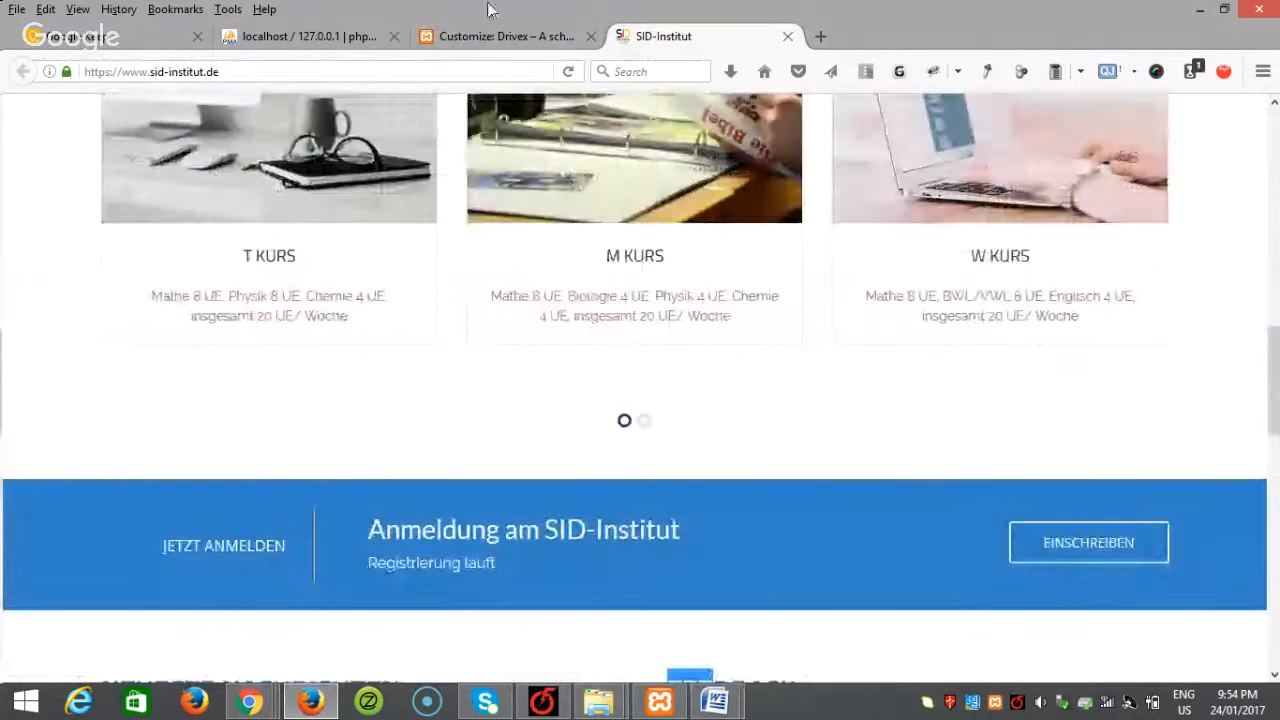
left_click(494, 38)
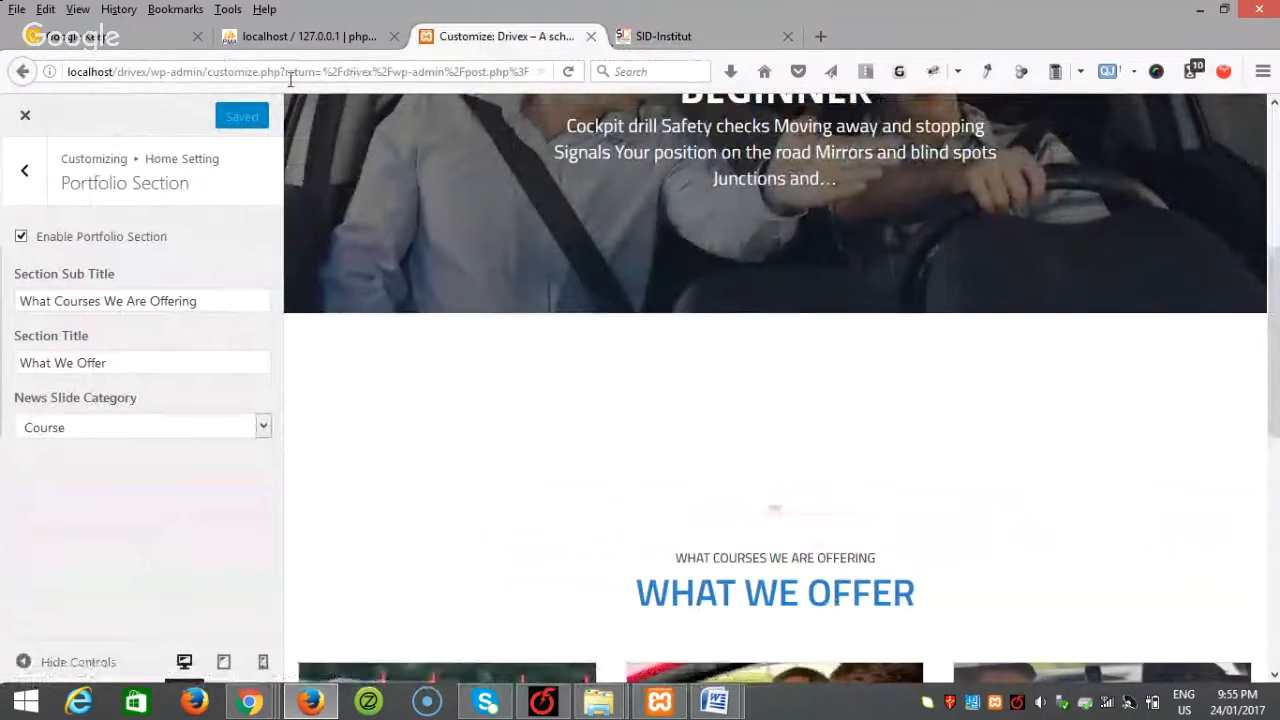
Step: Go from the customizer to the wp-admin dashboard and open Plugins > Add New
left_click_drag(208, 71, 889, 108)
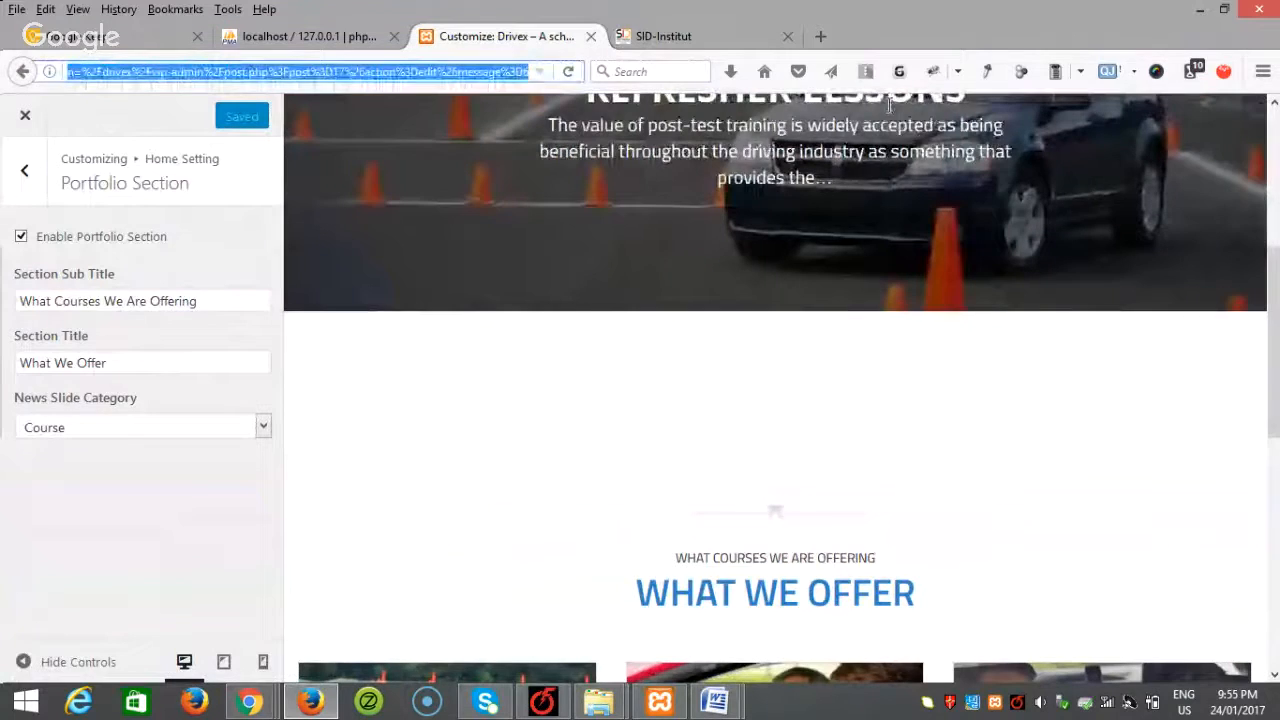
key("BackSpace")
key("Return")
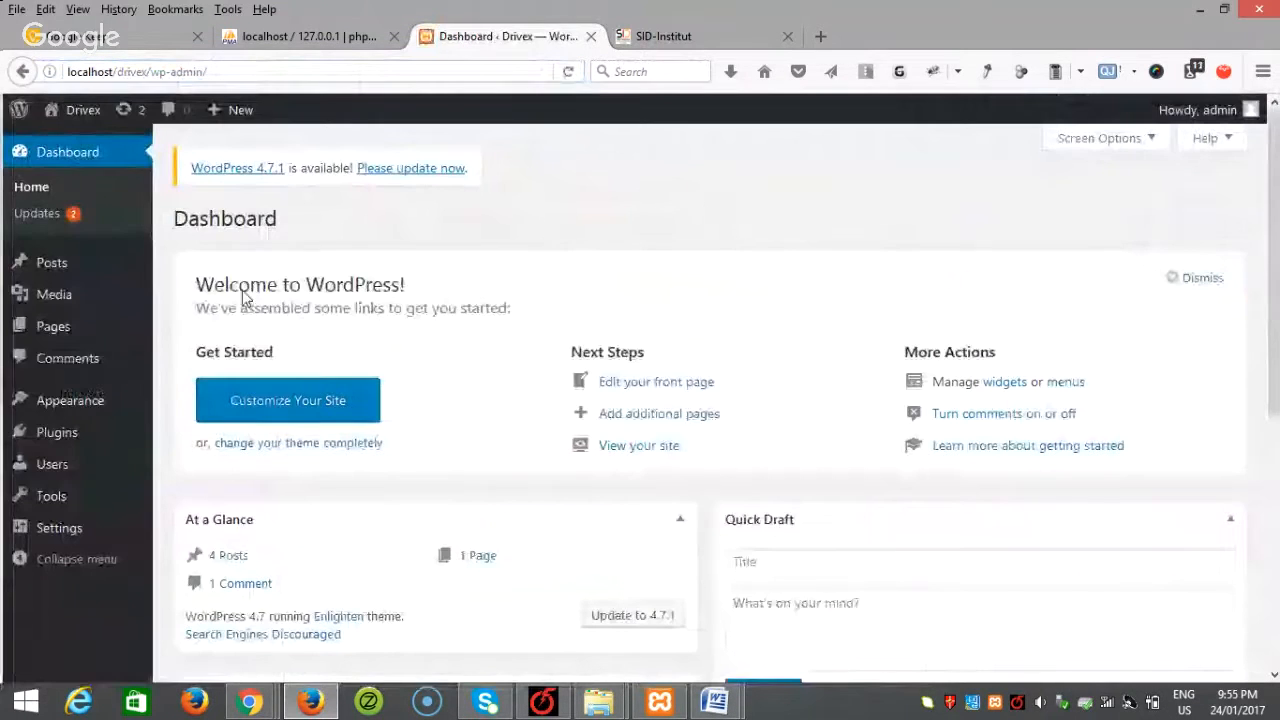
mouse_move(62, 435)
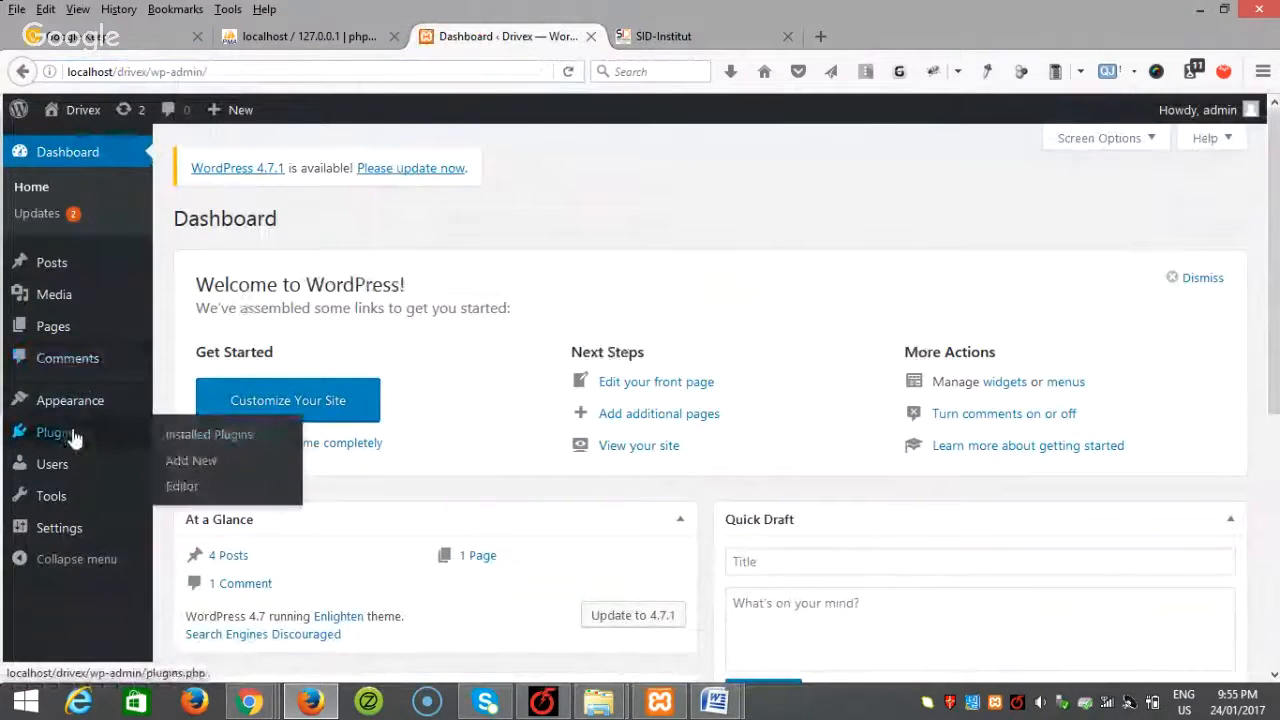
left_click(281, 455)
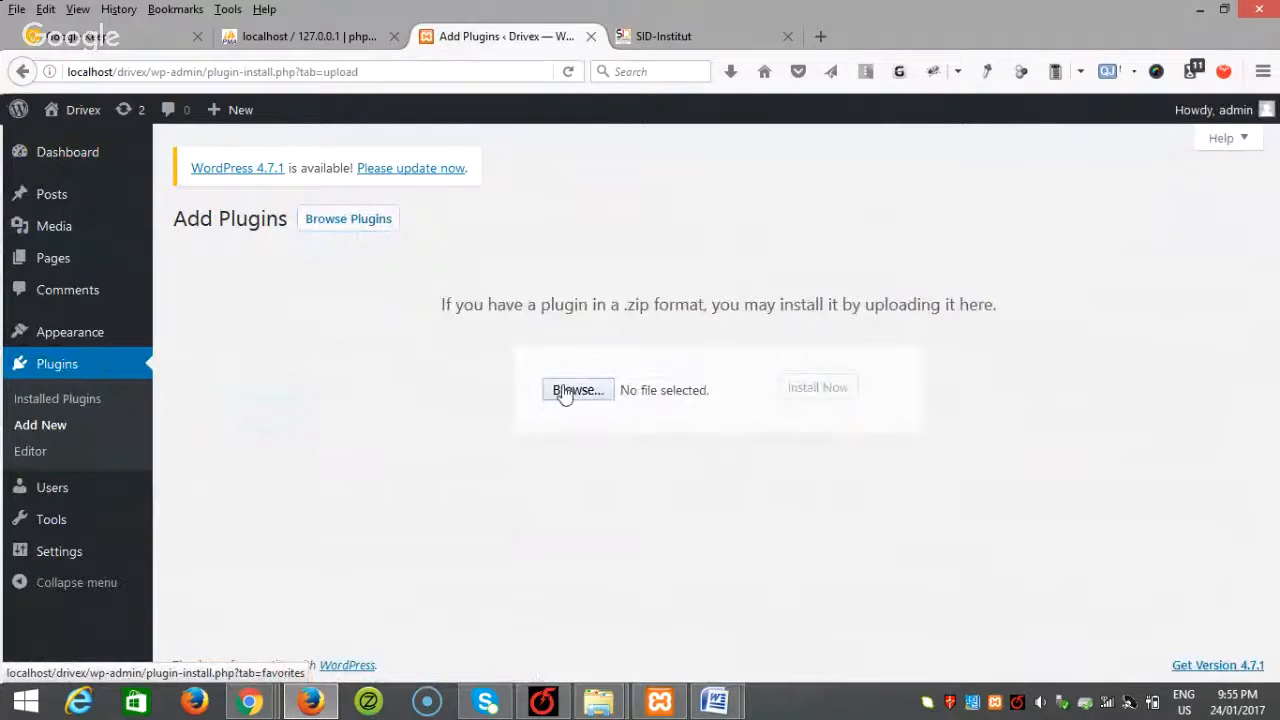
Step: Upload contact-forms-builder.zip from the Class 5 plugins folder and install it
left_click(565, 392)
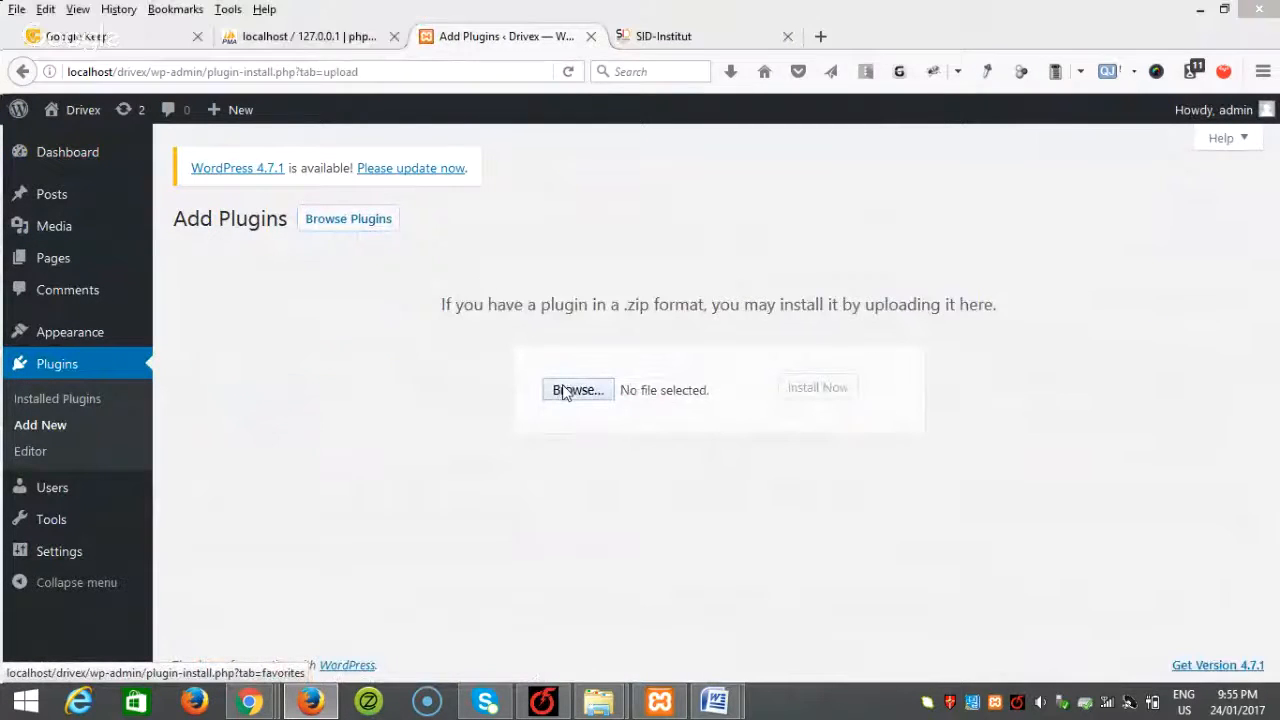
left_click(185, 50)
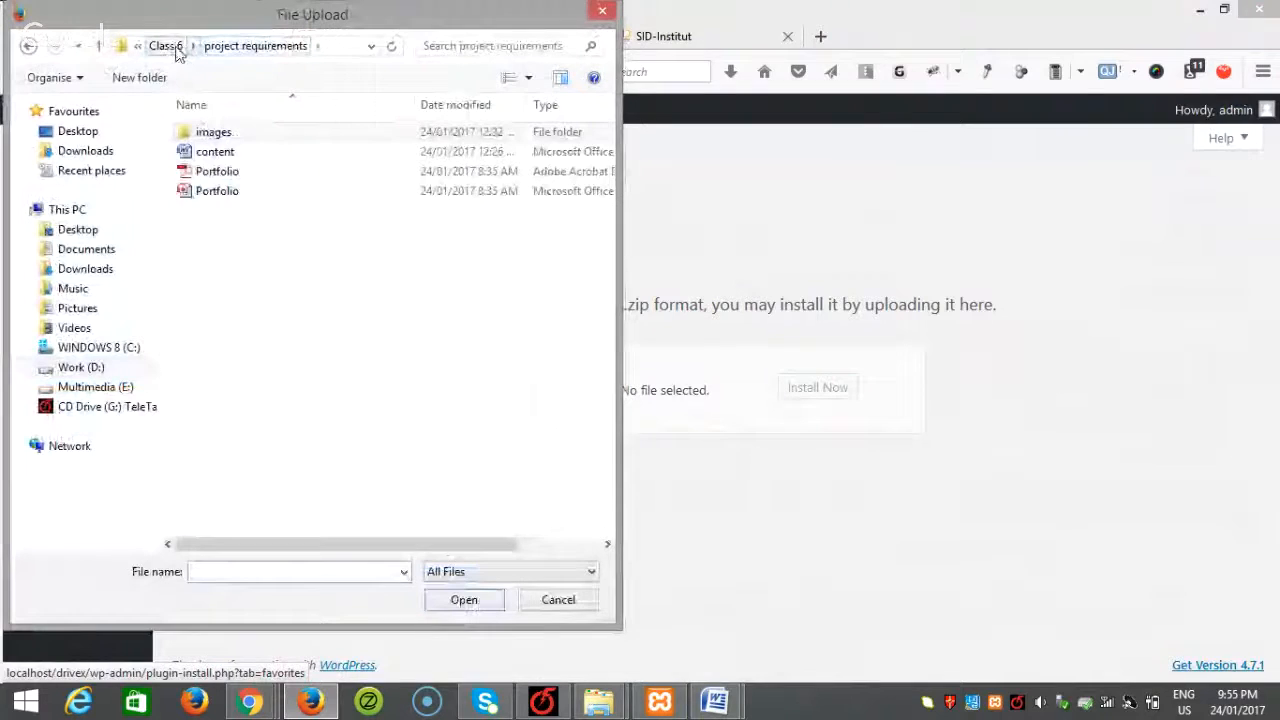
left_click(175, 52)
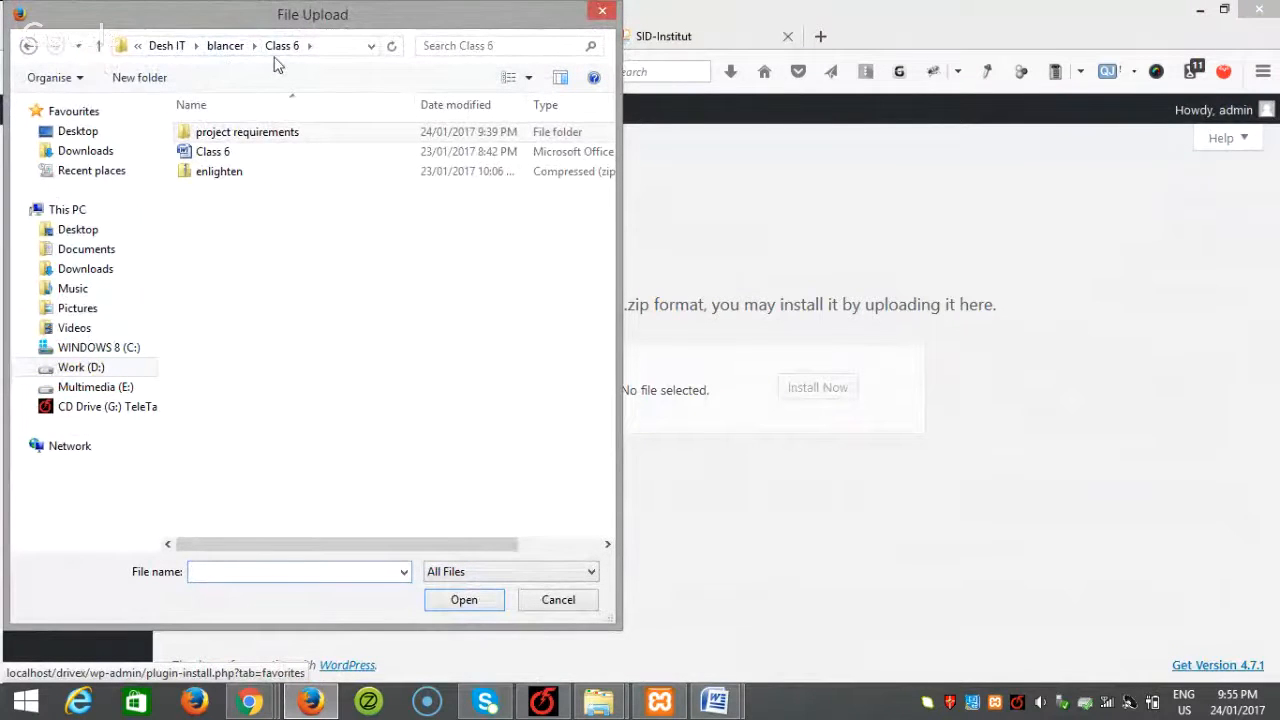
left_click(228, 47)
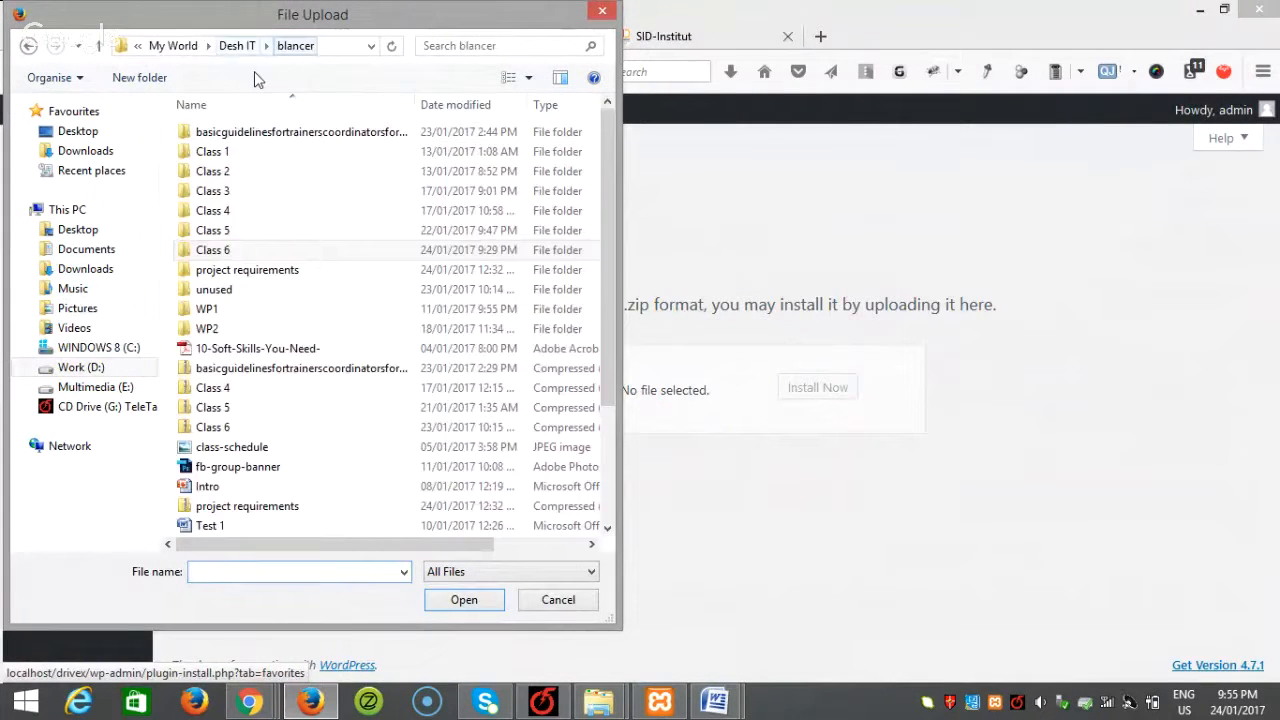
double_click(223, 186)
double_click(237, 140)
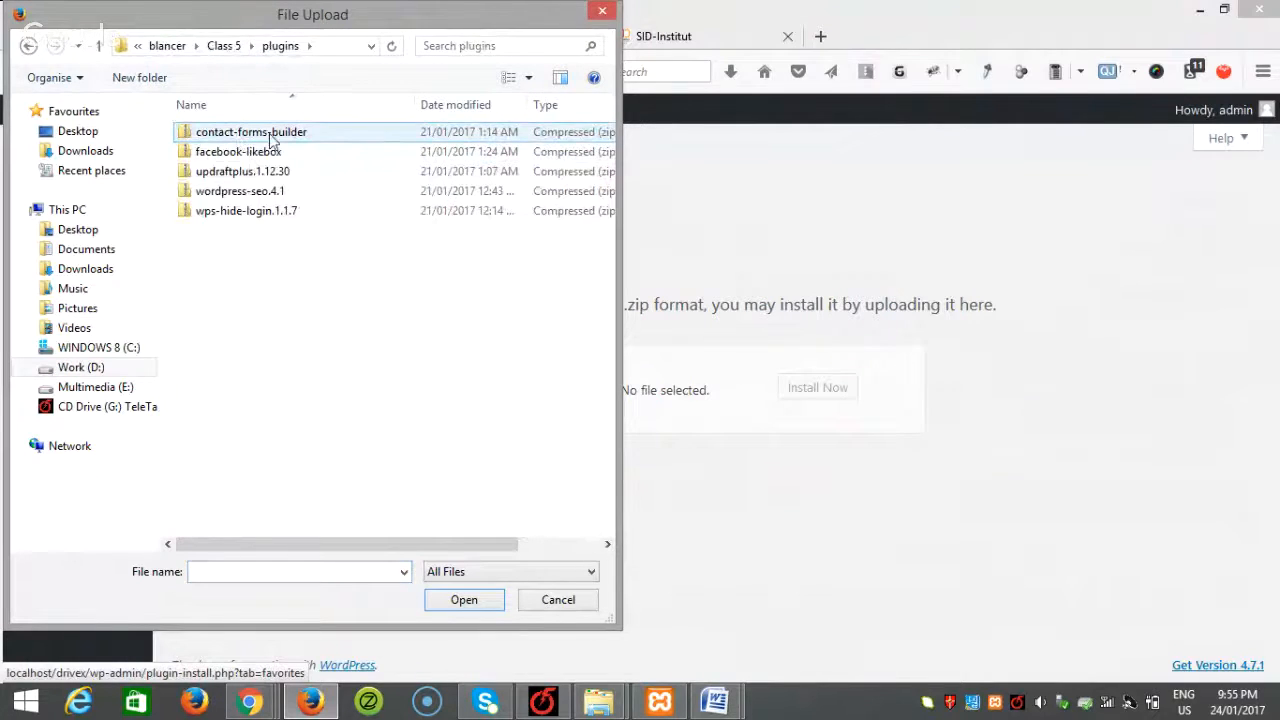
left_click(279, 138)
left_click(464, 600)
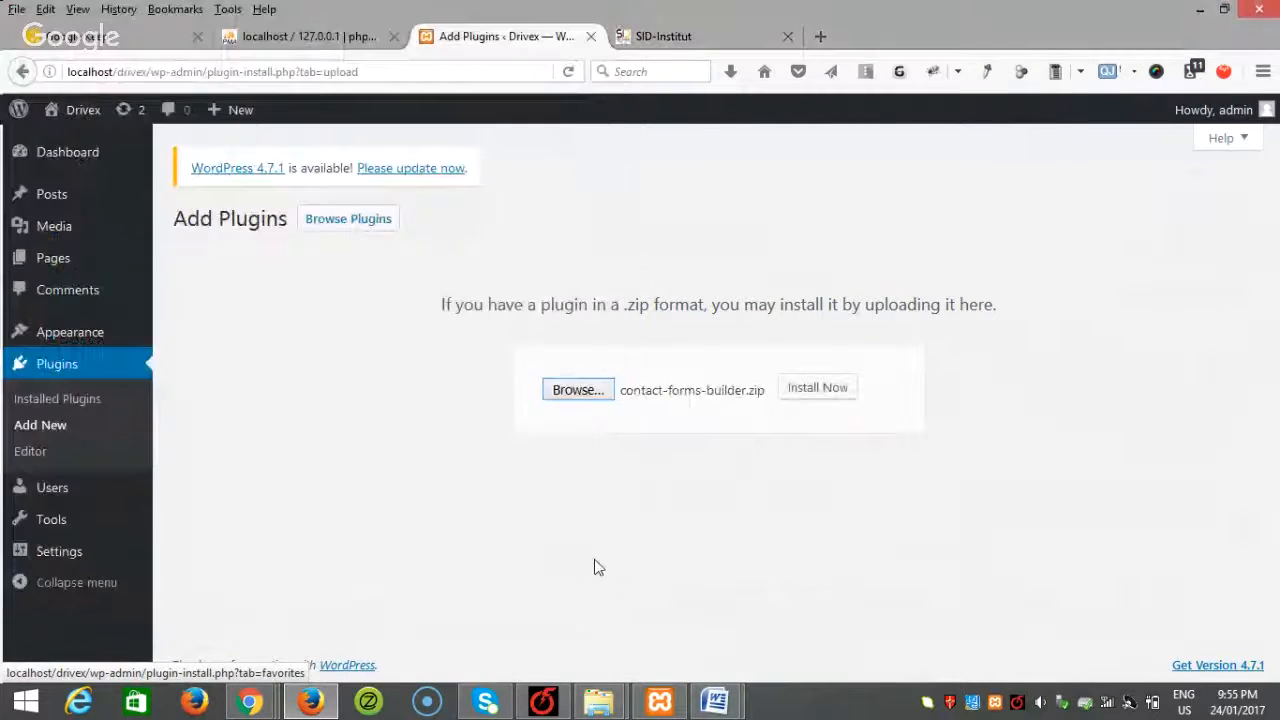
left_click(838, 388)
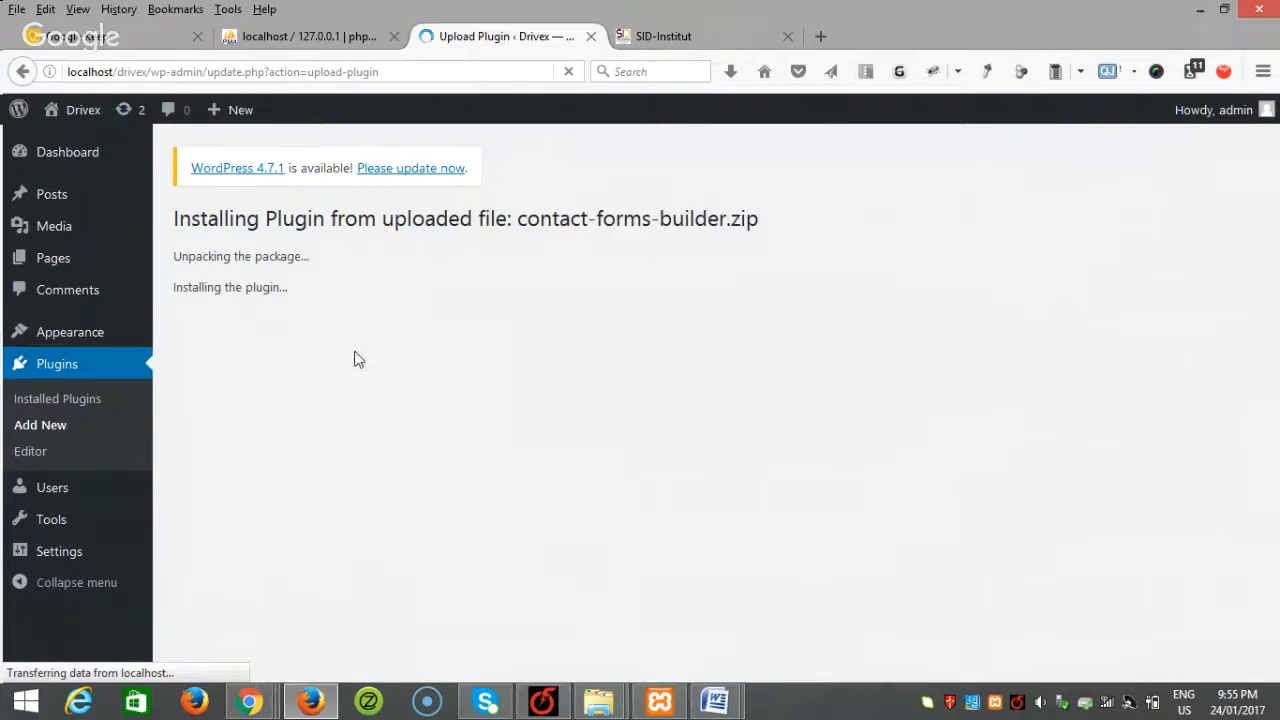
Step: Activate the newly installed Wpdevart Forms plugin and view its empty forms list
left_click(223, 352)
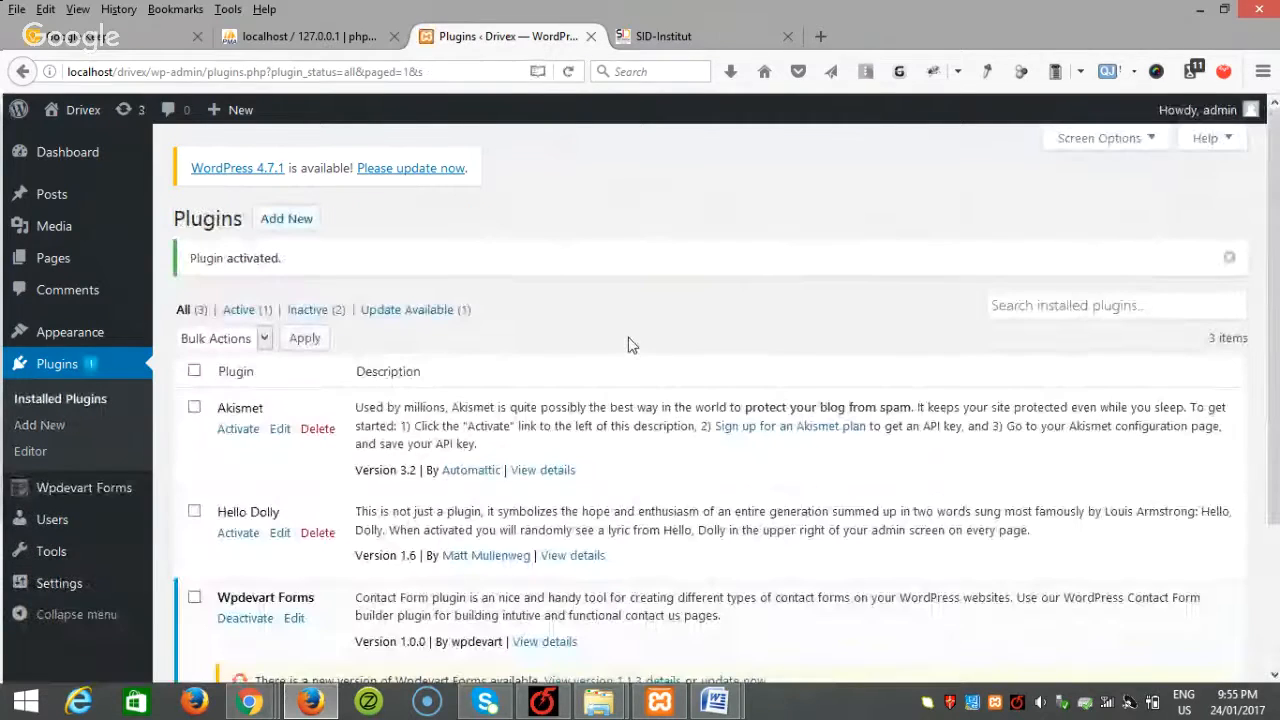
scroll(628, 344, "down", 3)
mouse_move(86, 486)
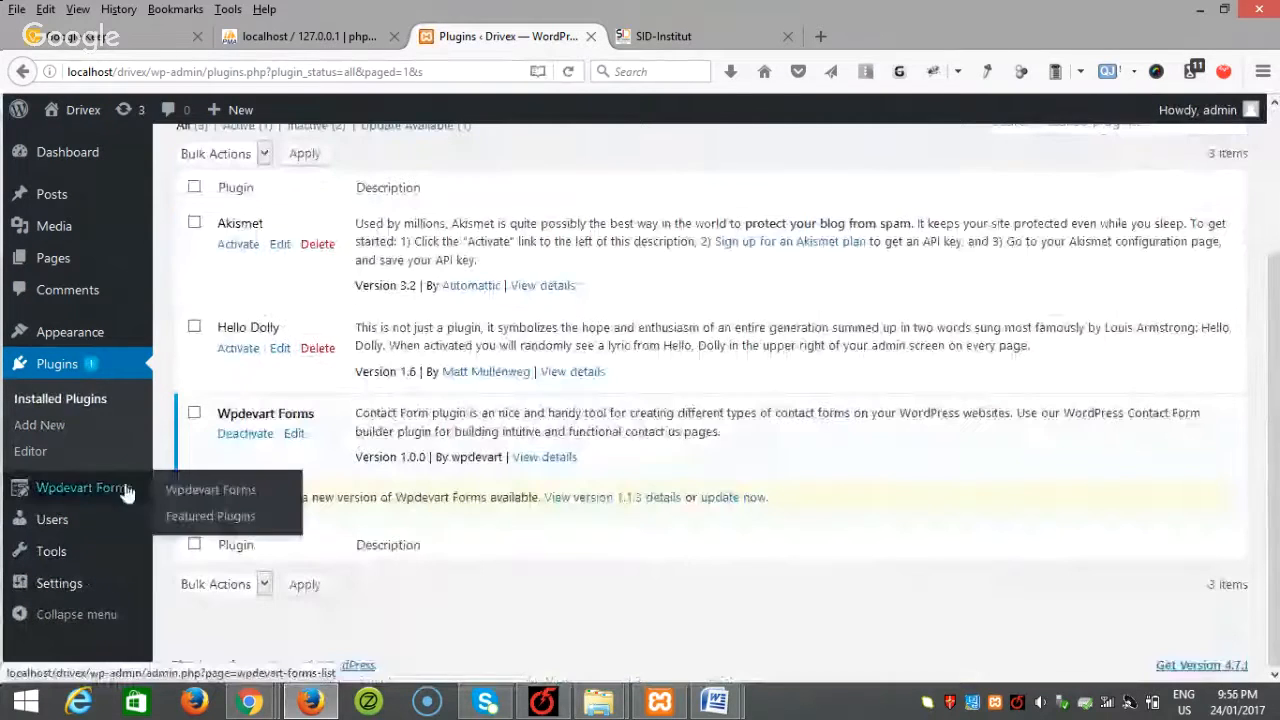
left_click(203, 490)
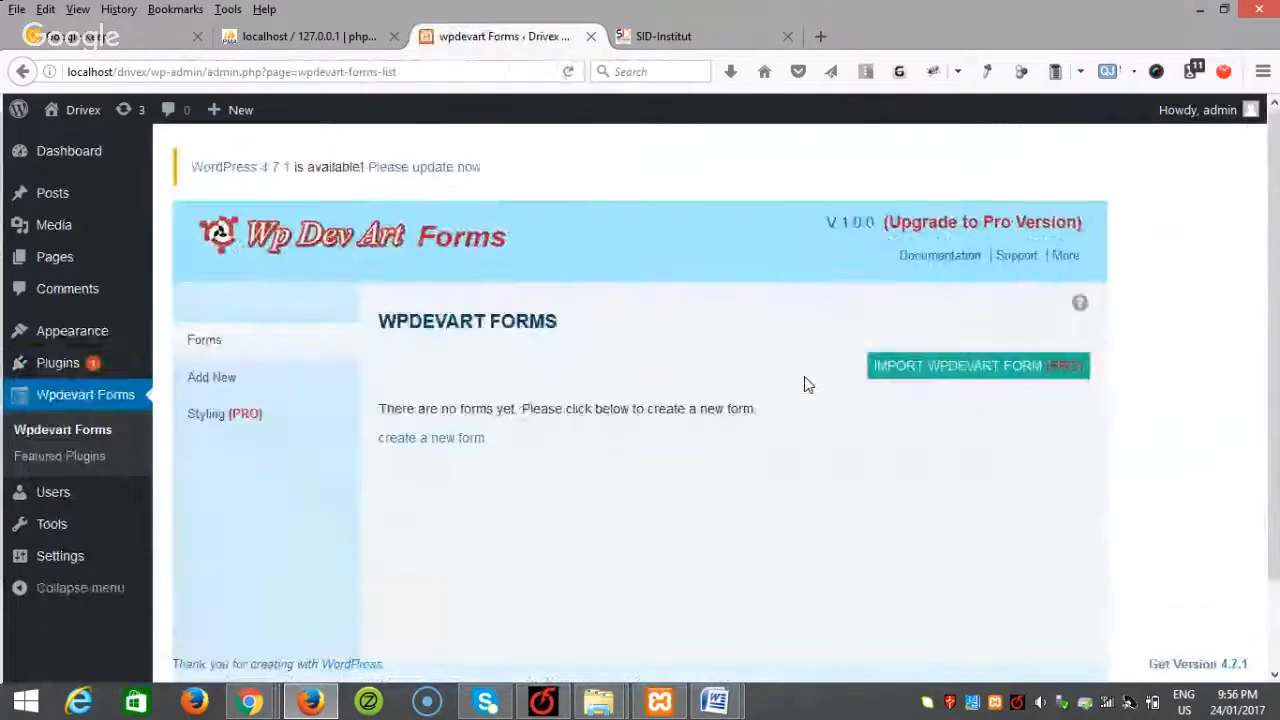
Step: Start a new form named 'Contact form' with required Name and Email (Email type) fields
left_click(203, 390)
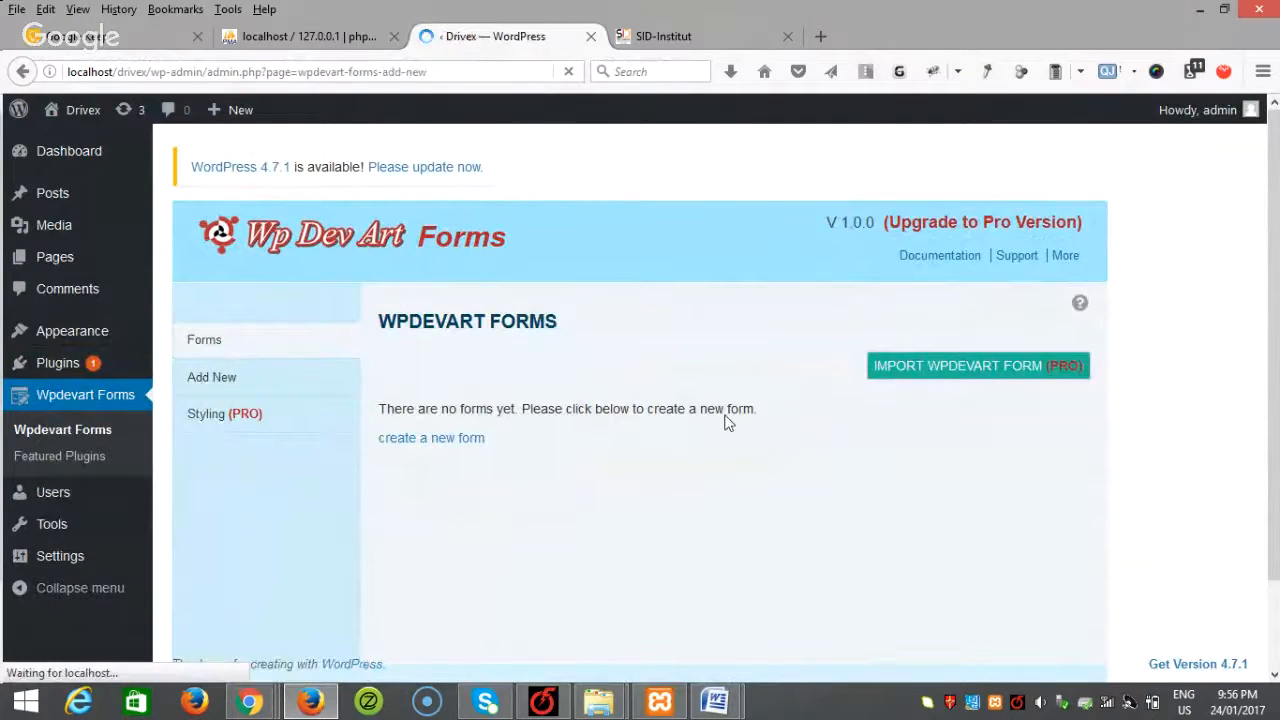
scroll(528, 374, "down", 2)
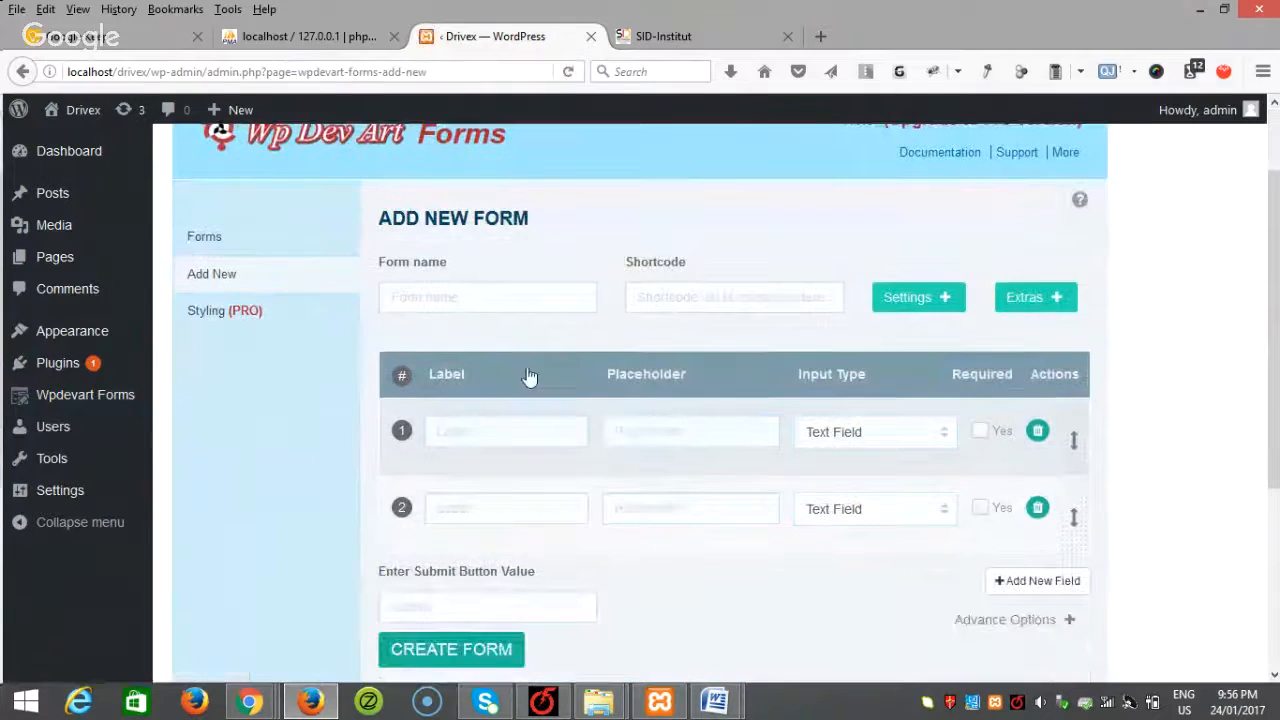
left_click(465, 293)
type("Co")
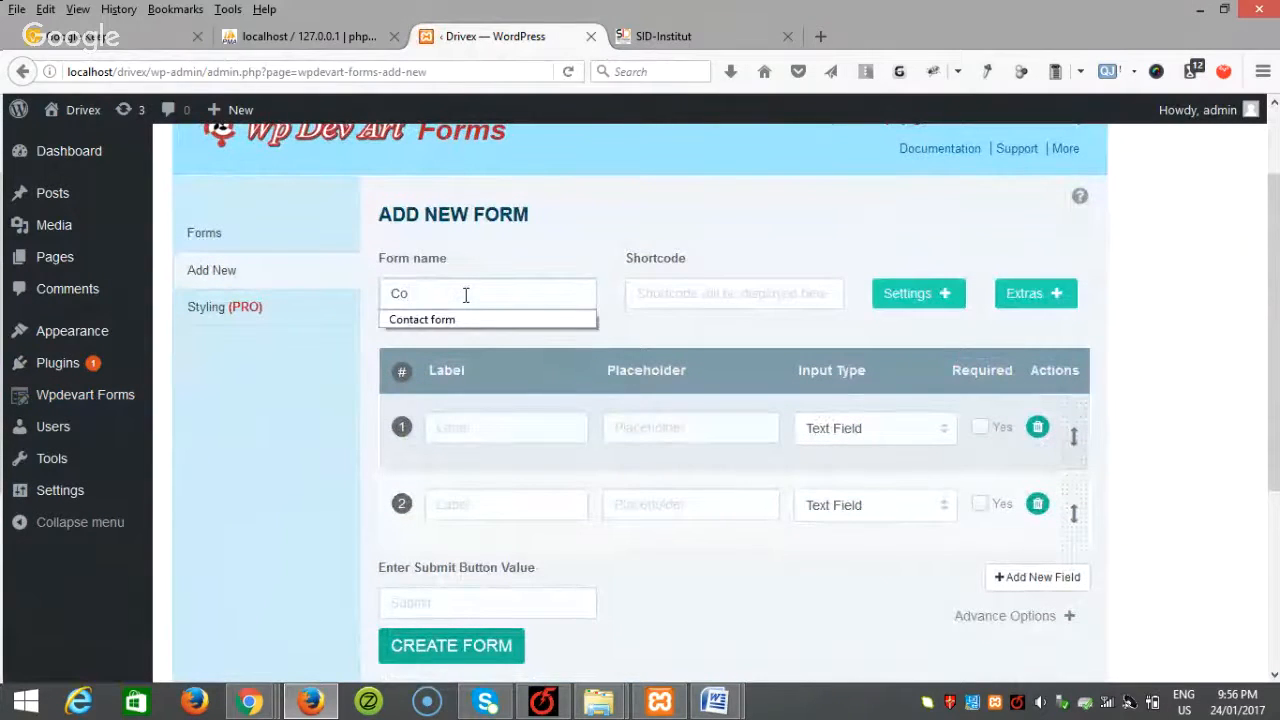
left_click(463, 318)
left_click(460, 422)
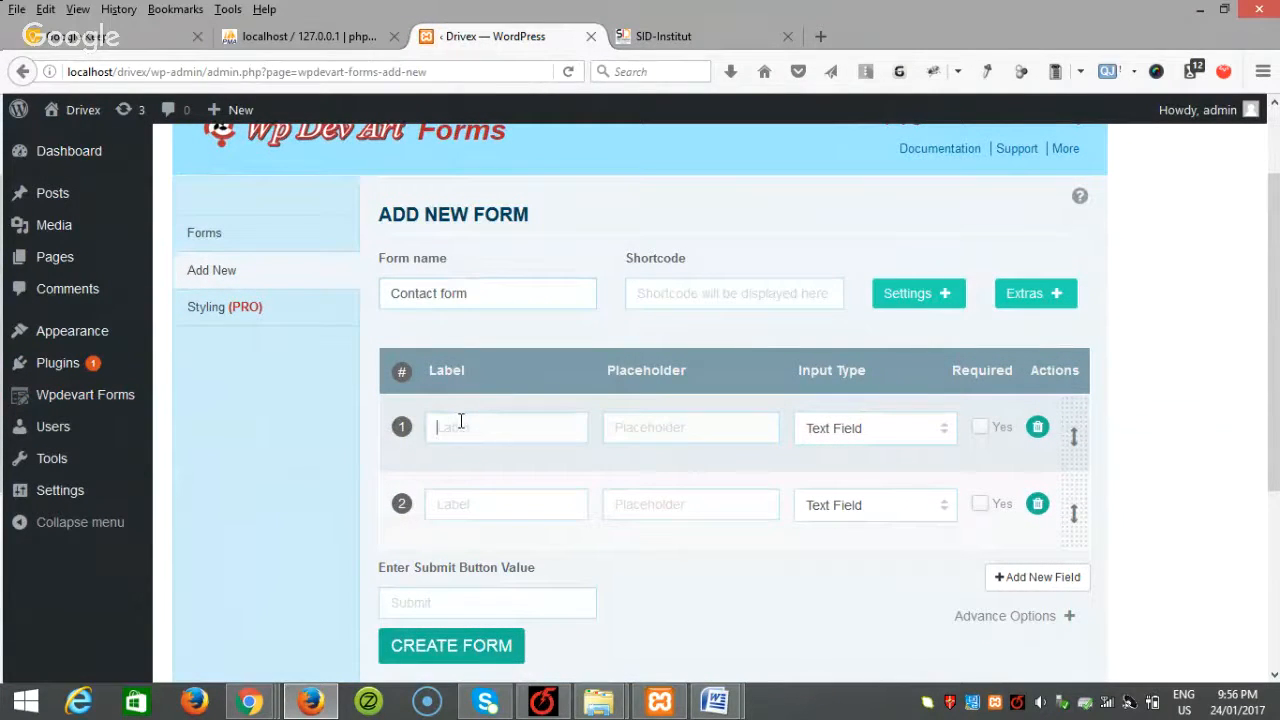
type("Name")
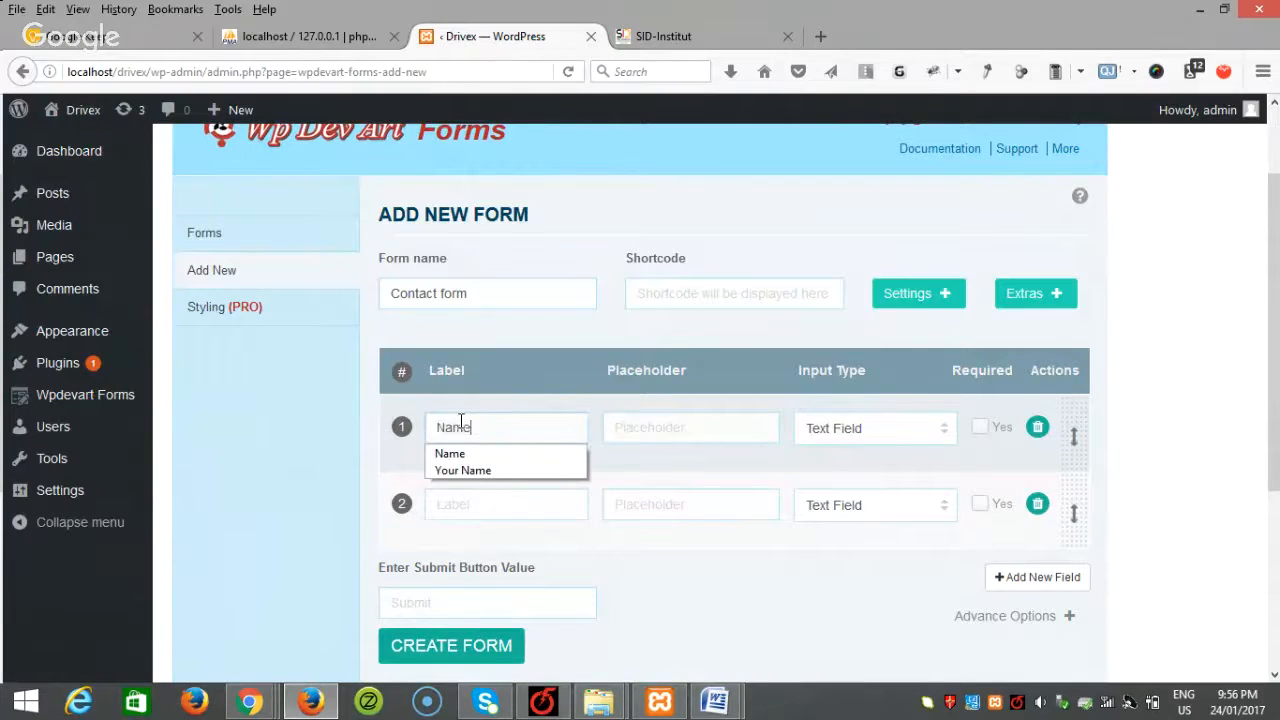
left_click(469, 501)
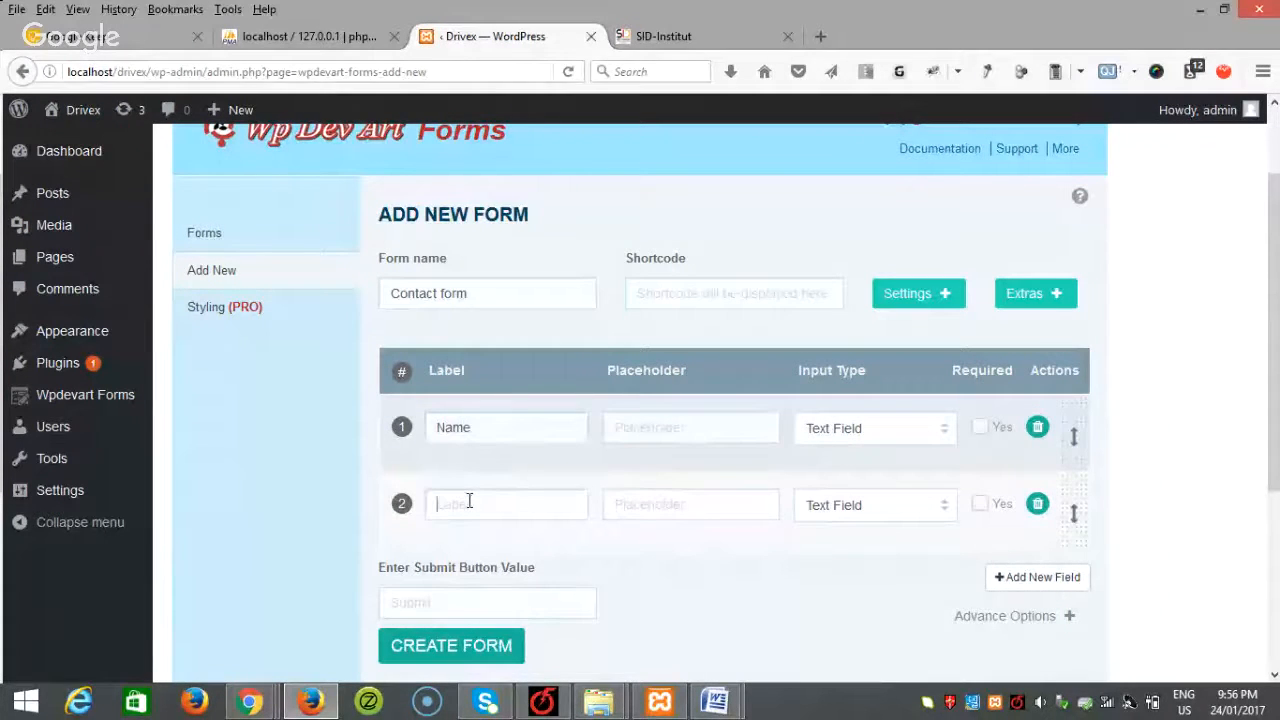
type("Email")
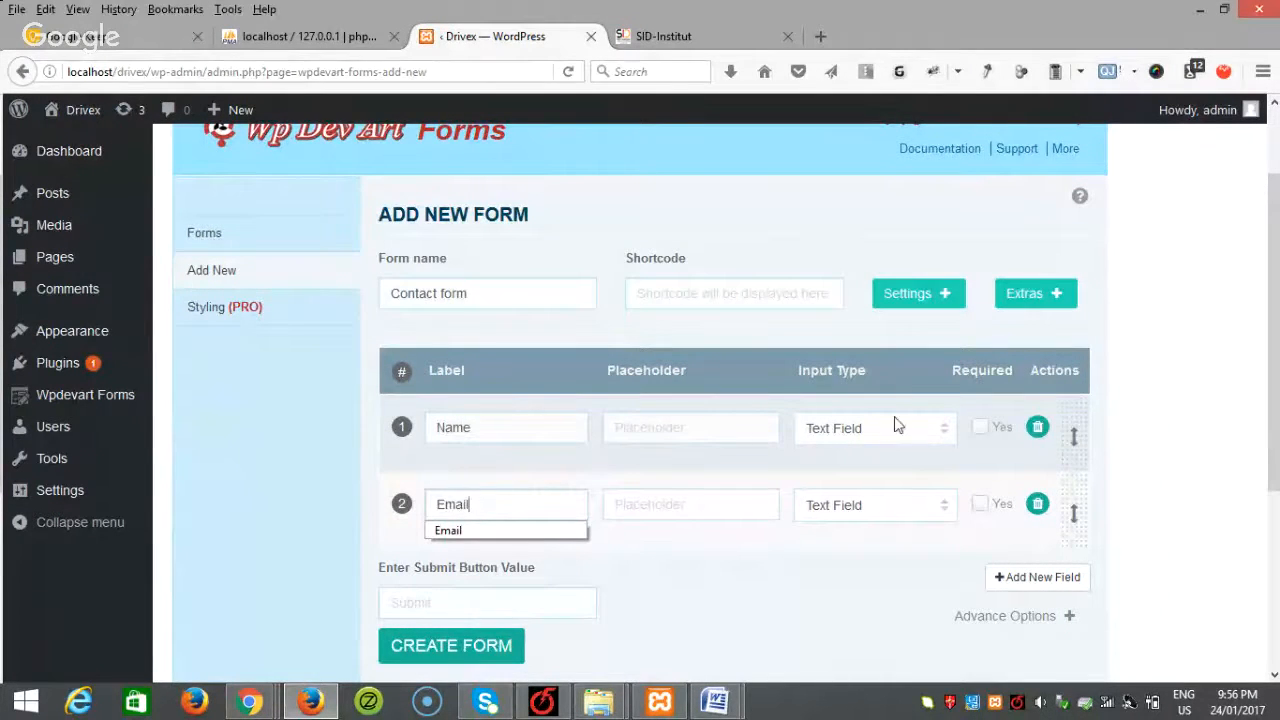
left_click(905, 508)
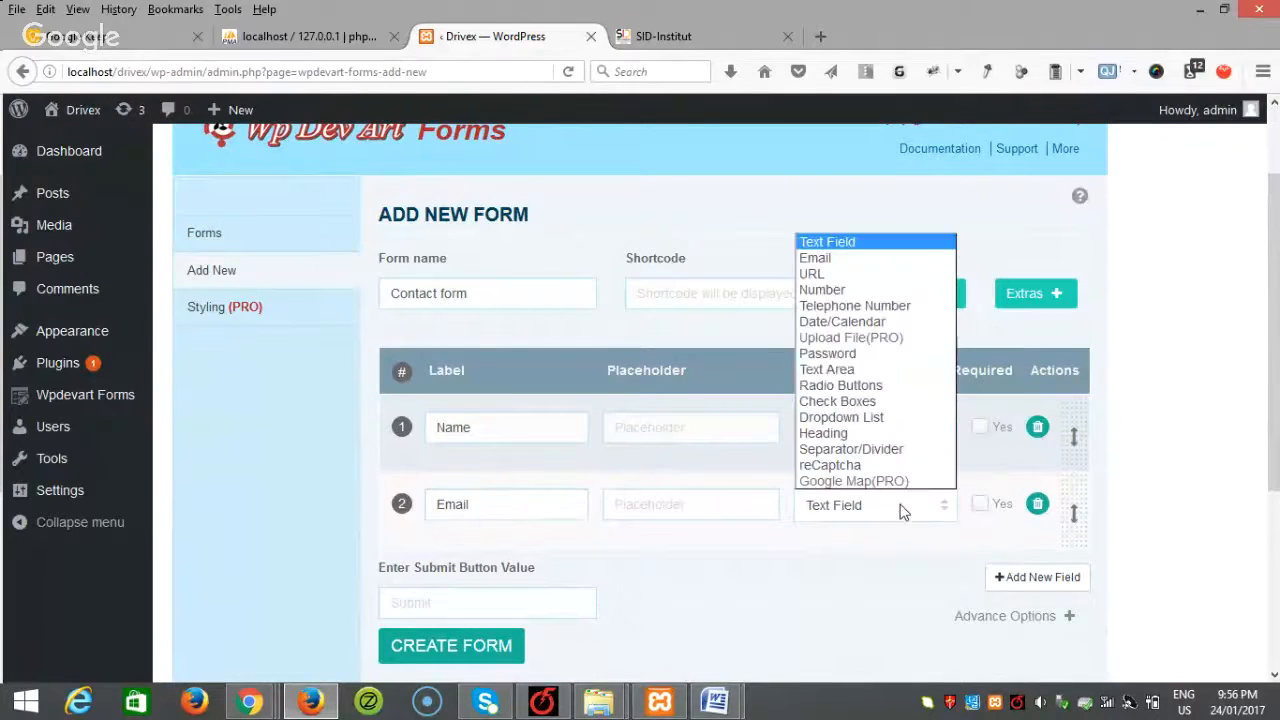
left_click(860, 256)
left_click(980, 427)
left_click(980, 504)
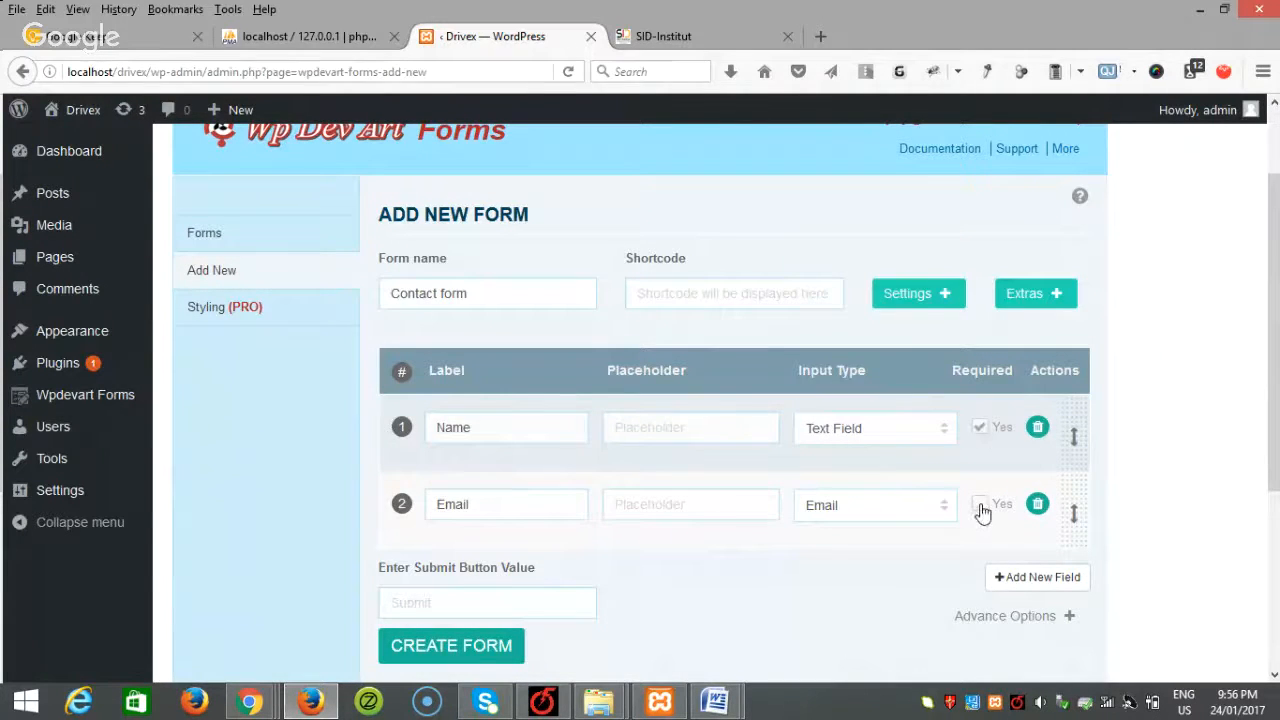
Step: Add a third field, Message, as a required Text Area
left_click(1035, 578)
scroll(1035, 585, "down", 4)
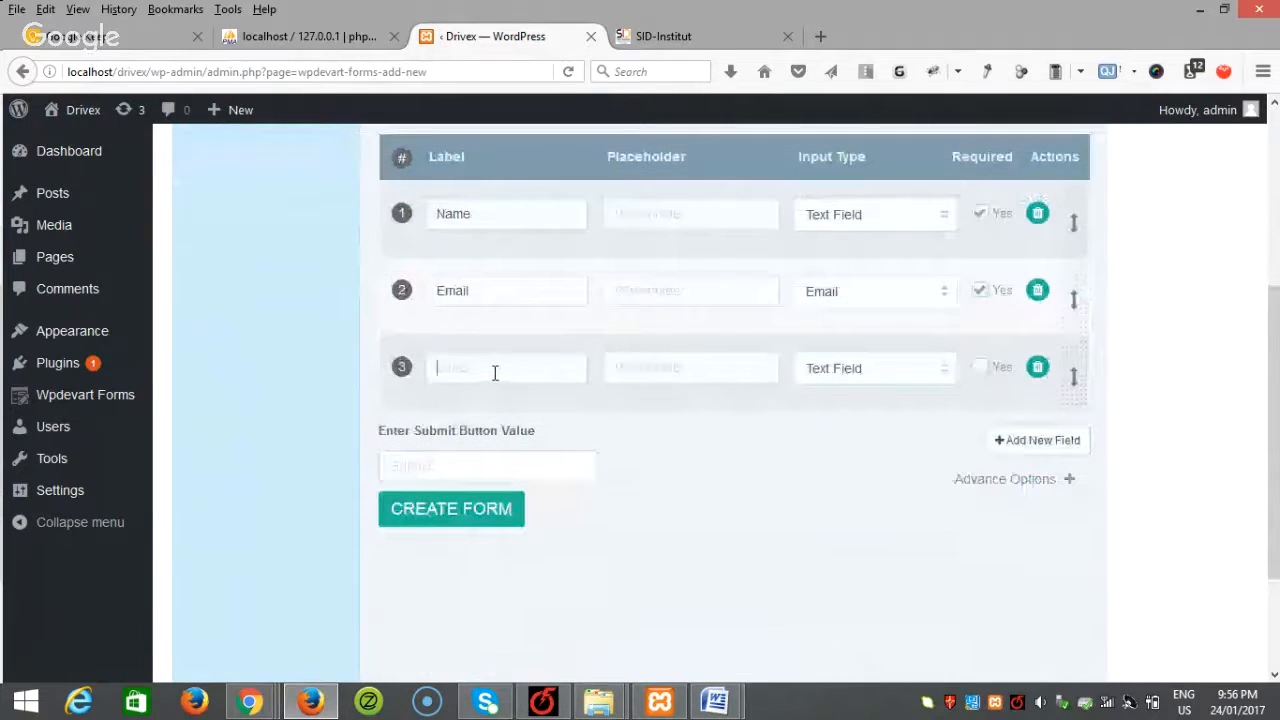
left_click(494, 372)
type("Message")
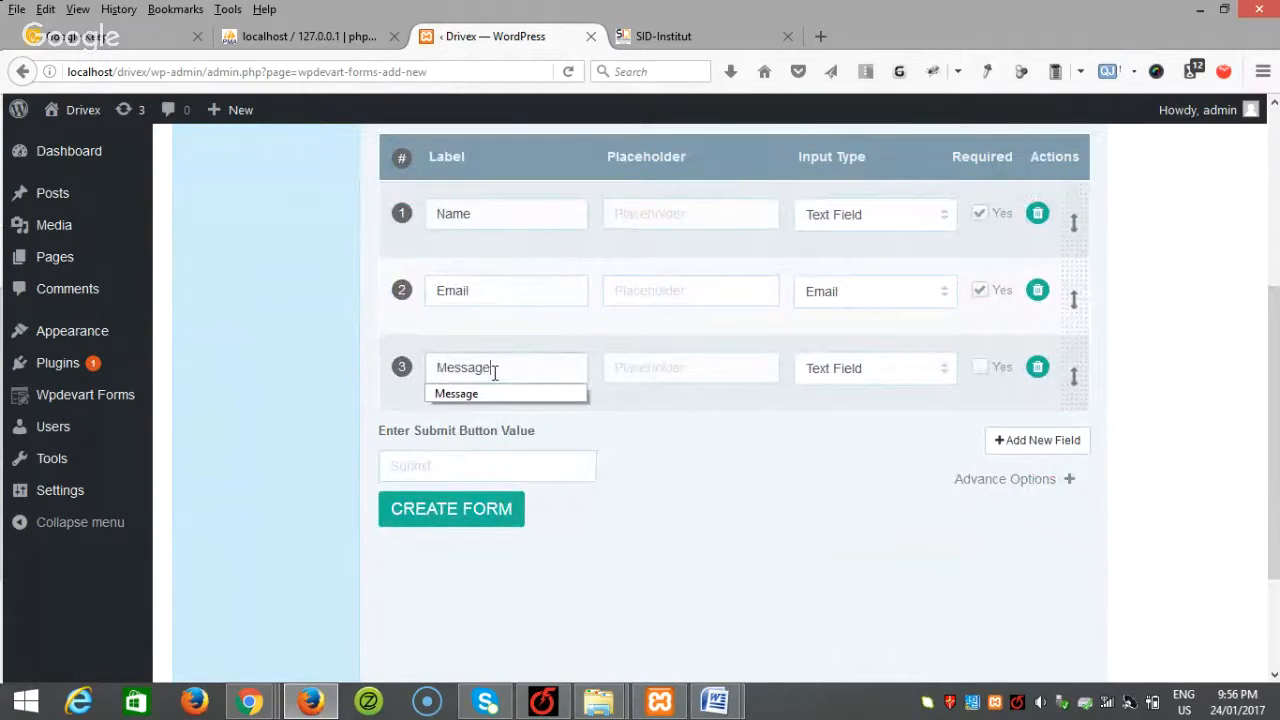
left_click(486, 394)
left_click(861, 376)
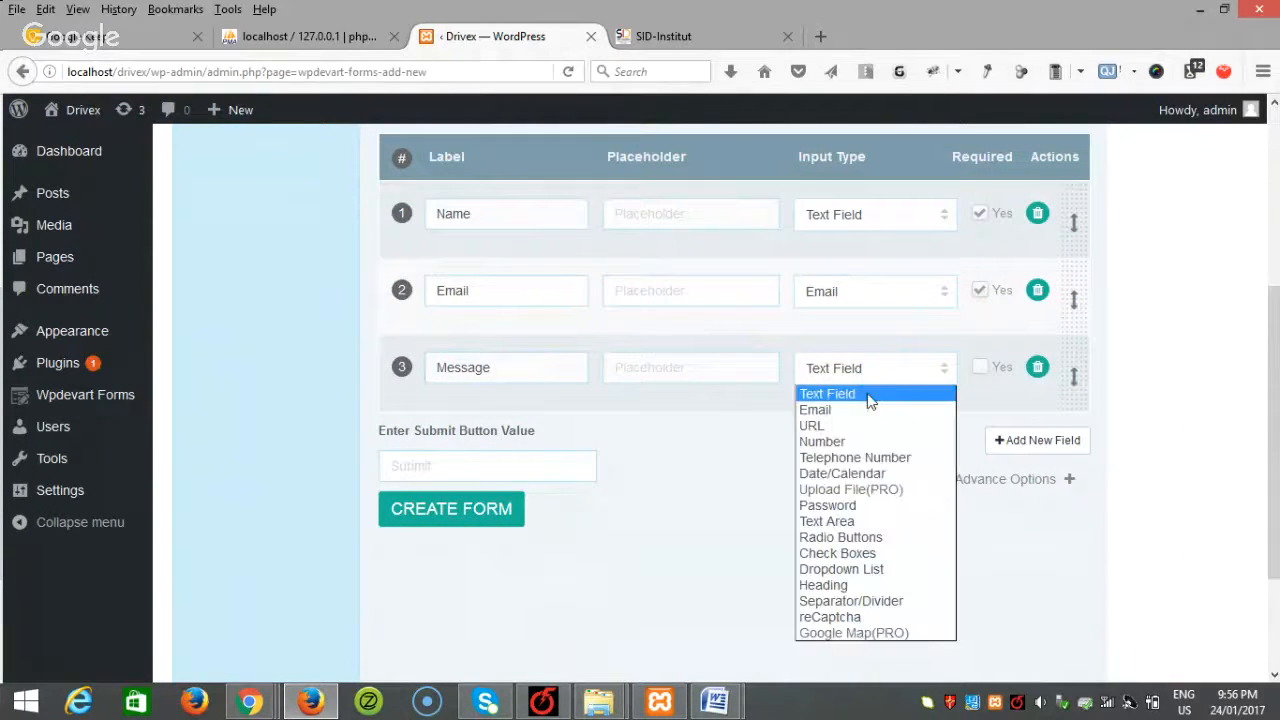
left_click(864, 521)
left_click(980, 369)
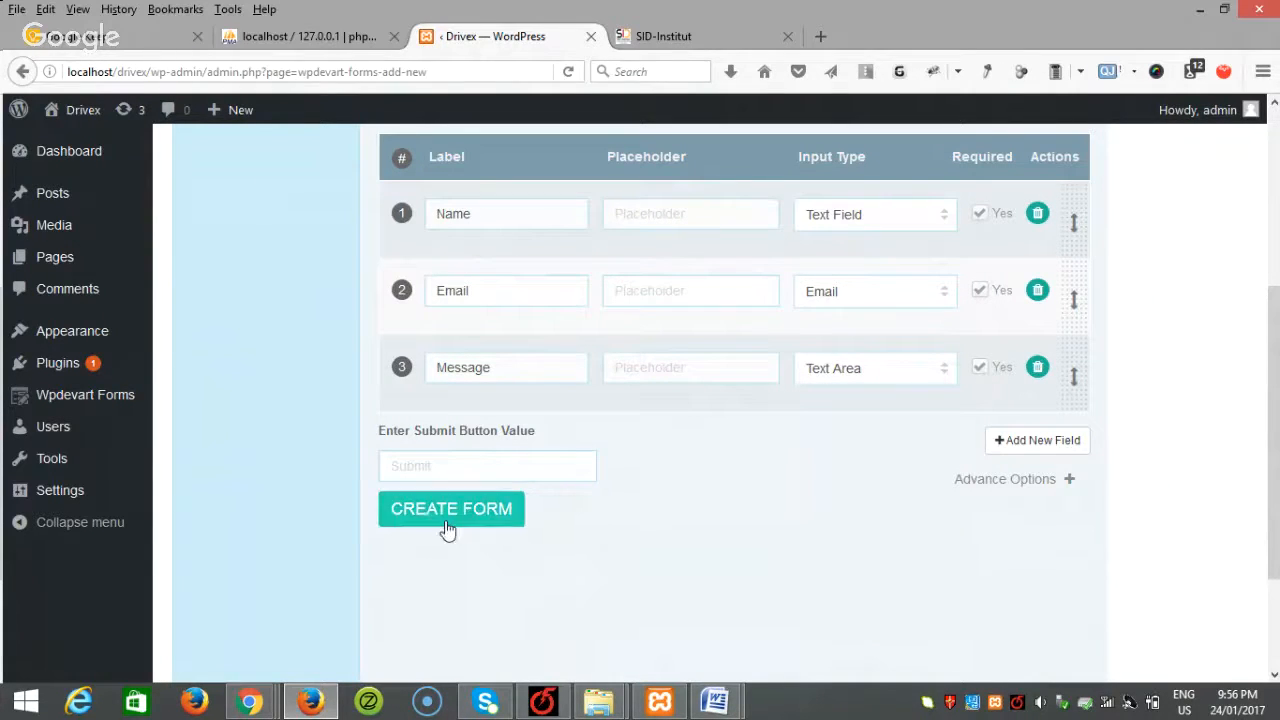
Step: Set the submit button text to SEND and create the Contact form
left_click(495, 467)
type("SE")
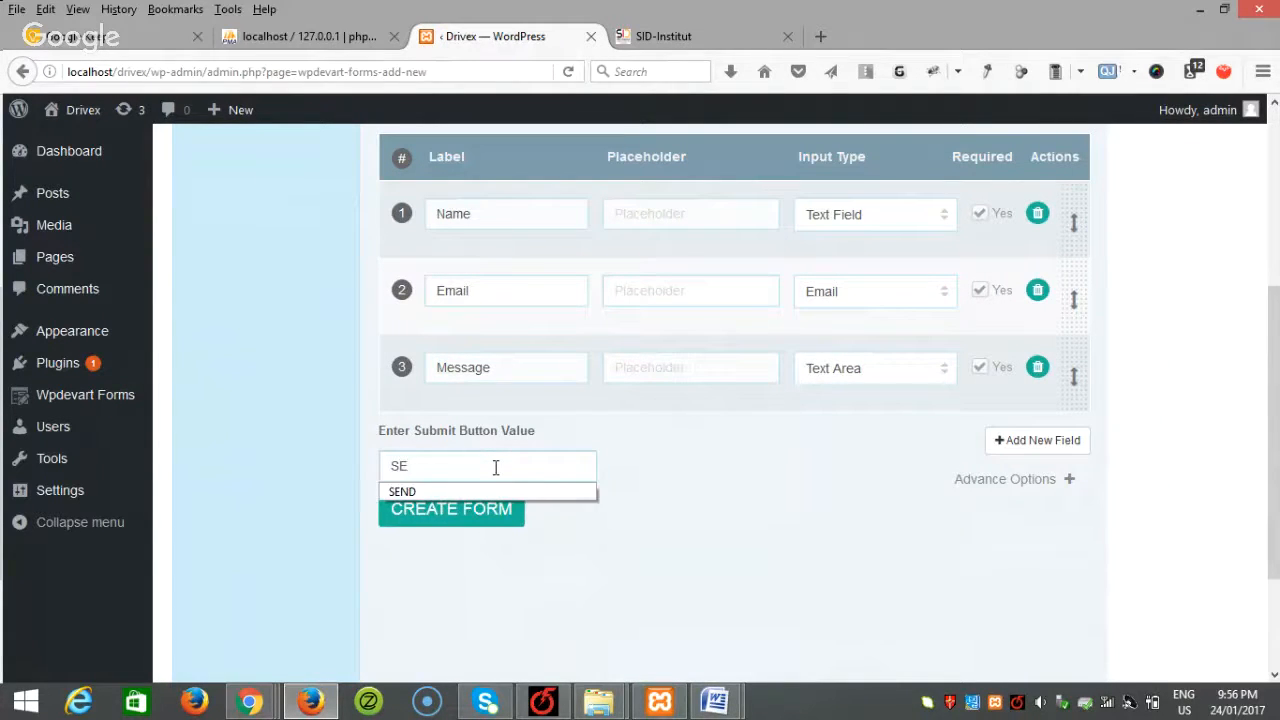
left_click(555, 493)
left_click(471, 515)
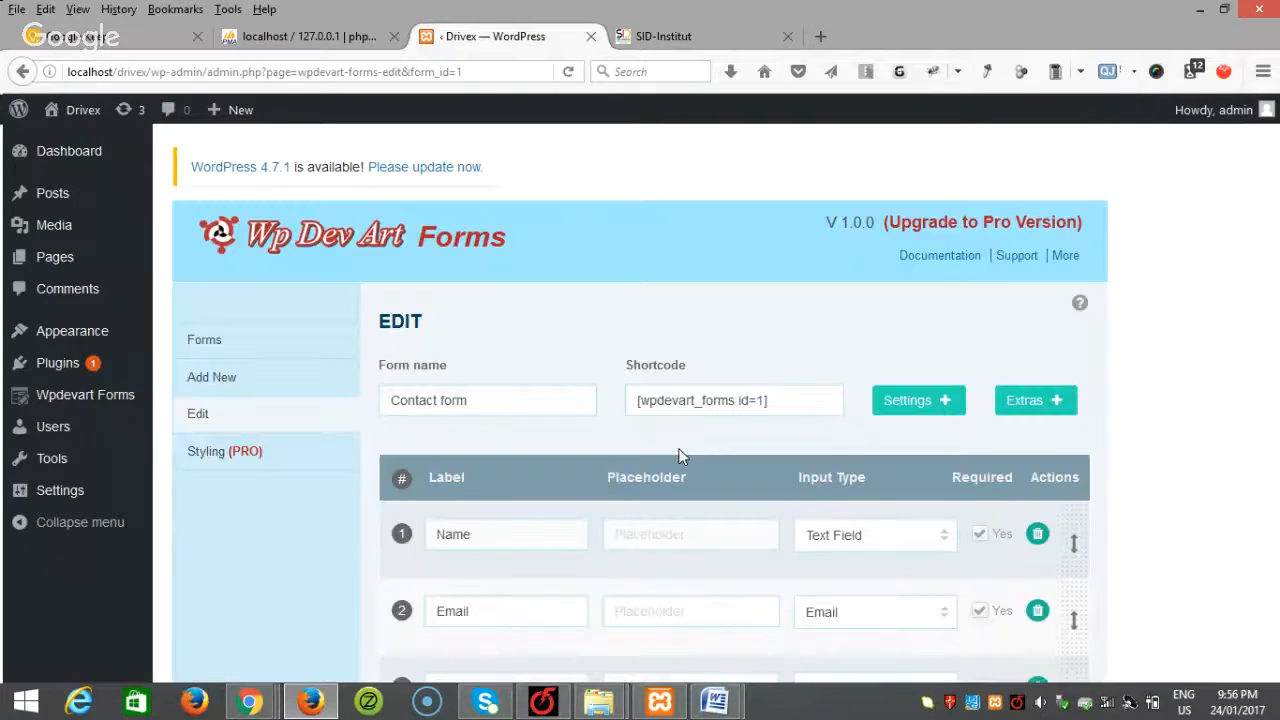
left_click(218, 379)
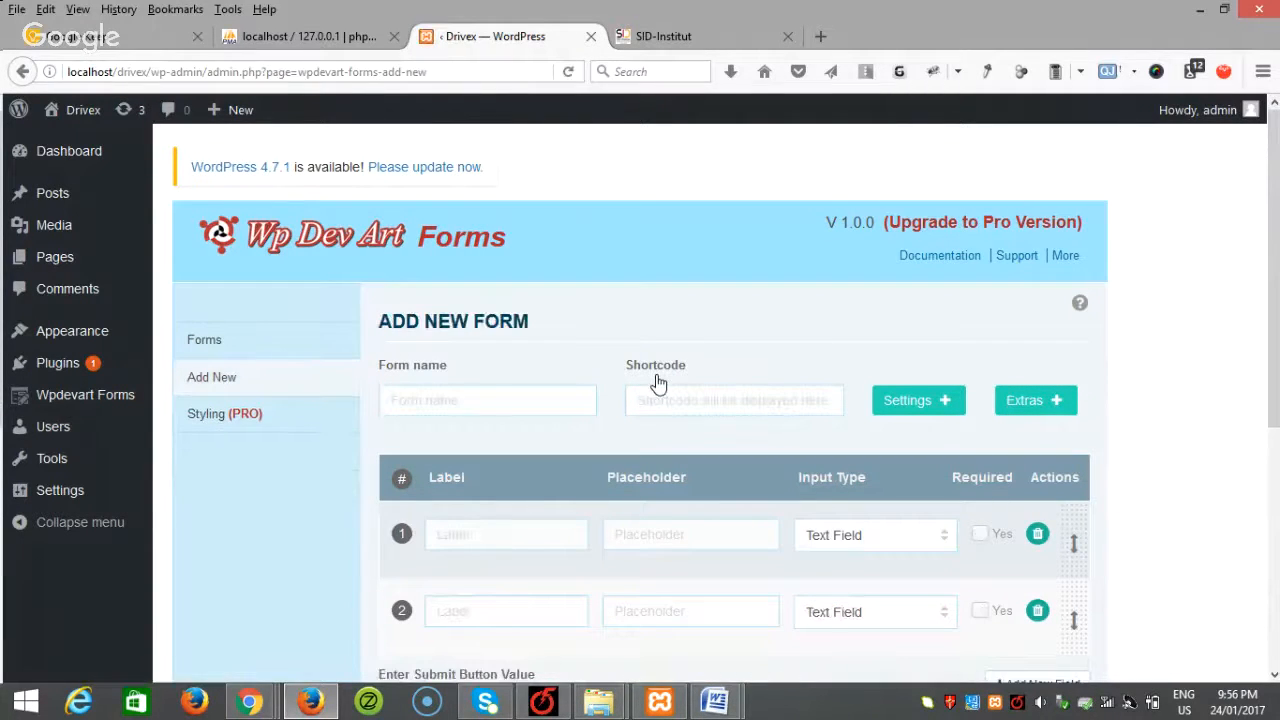
Step: Enter 'Online Booking' as the name of the second form
left_click(483, 403)
type("Online Booking")
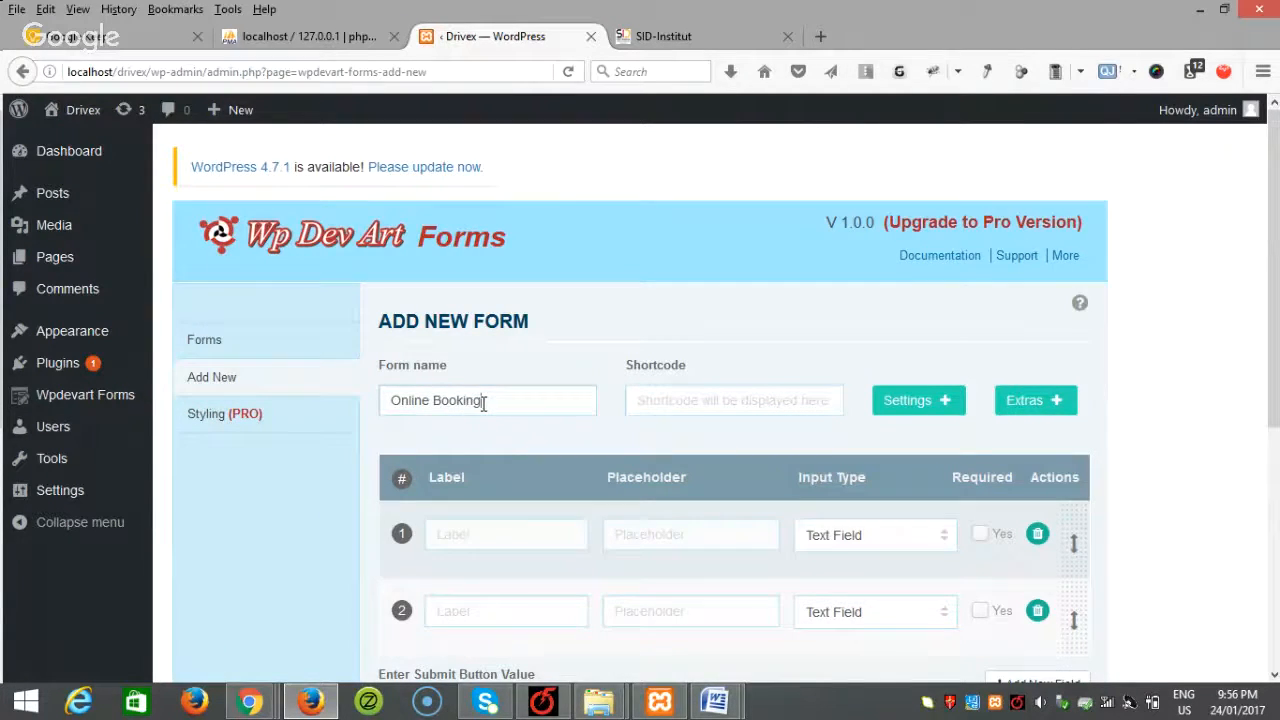
scroll(485, 408, "down", 3)
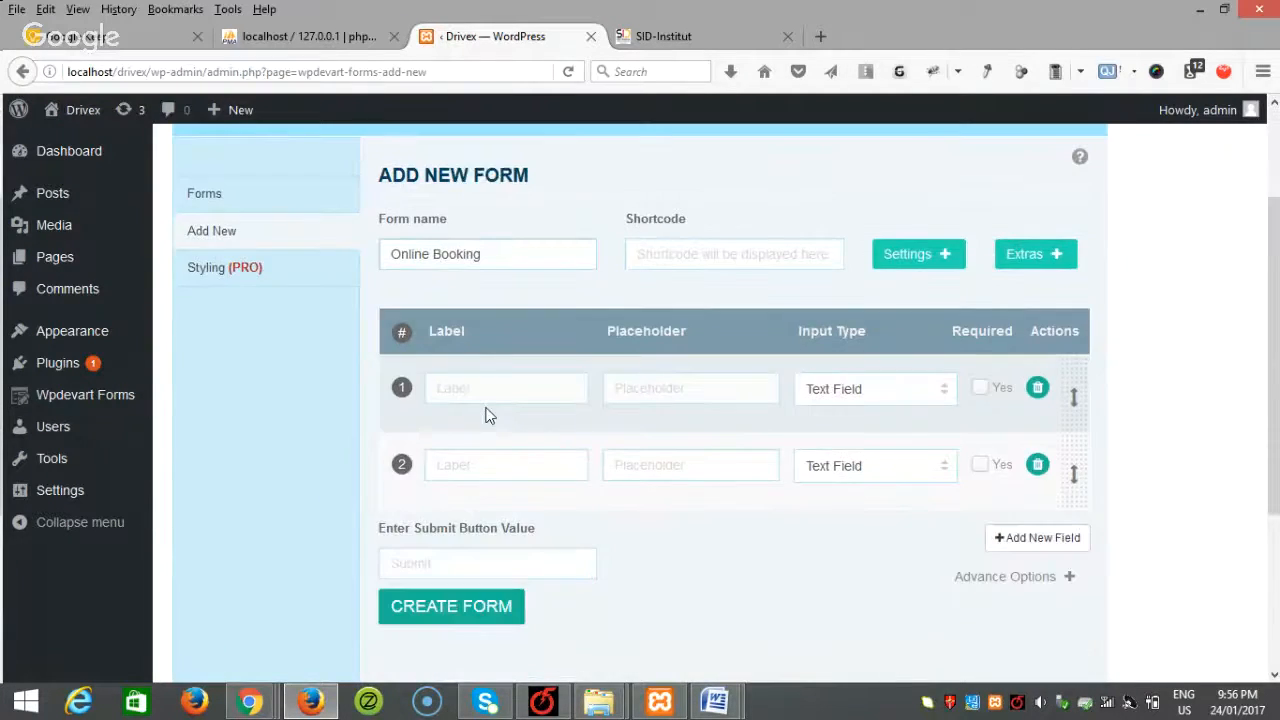
scroll(487, 416, "down", 1)
left_click(488, 326)
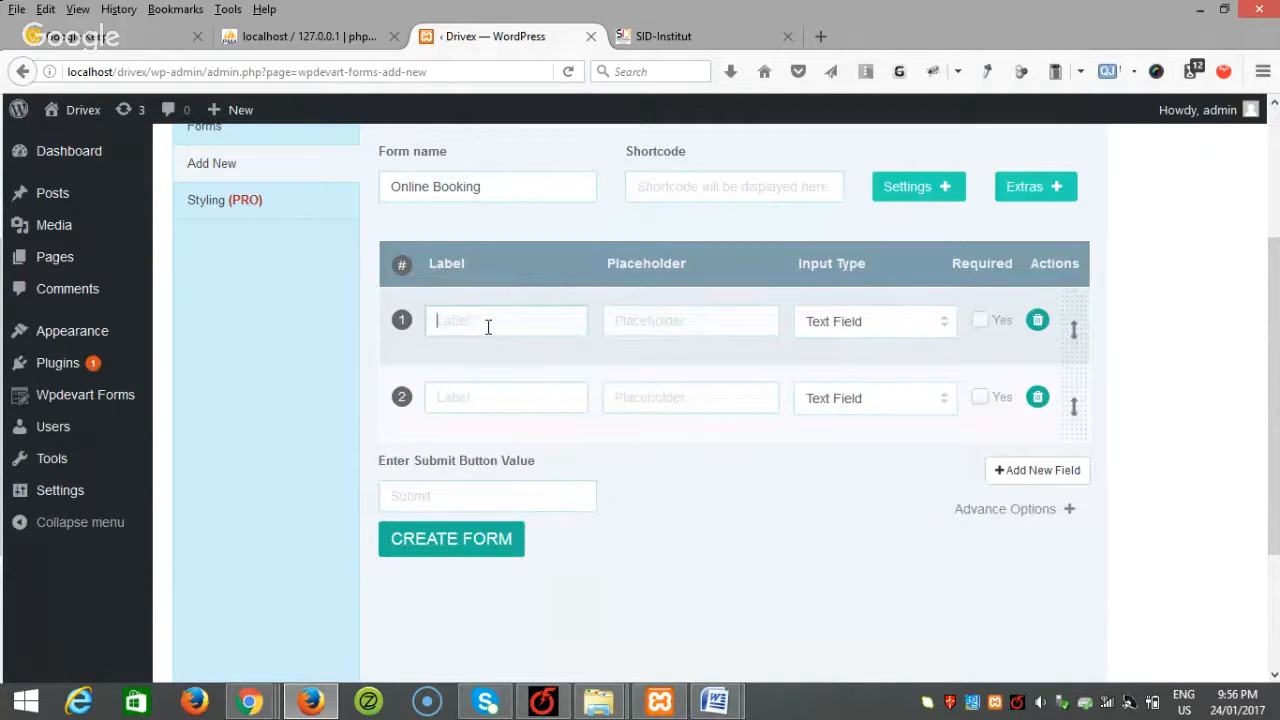
mouse_move(714, 700)
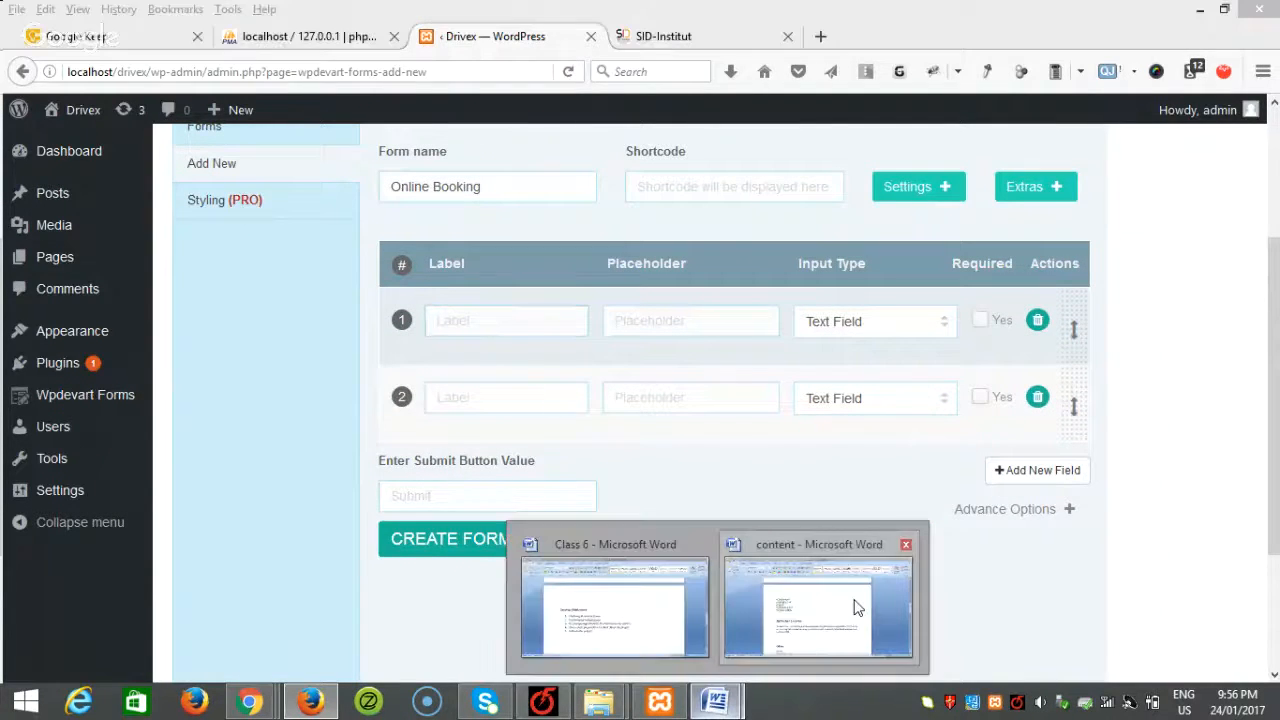
left_click(857, 606)
scroll(760, 520, "up", 7)
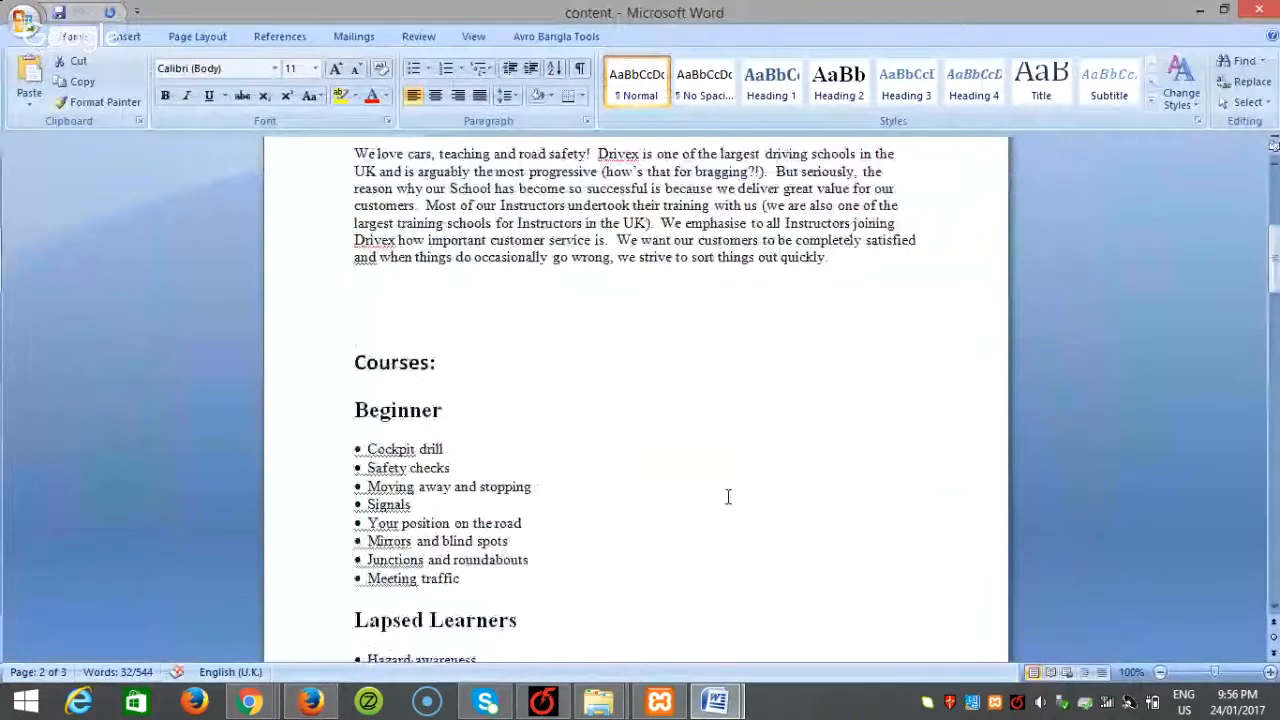
scroll(728, 497, "up", 6)
scroll(586, 434, "down", 20)
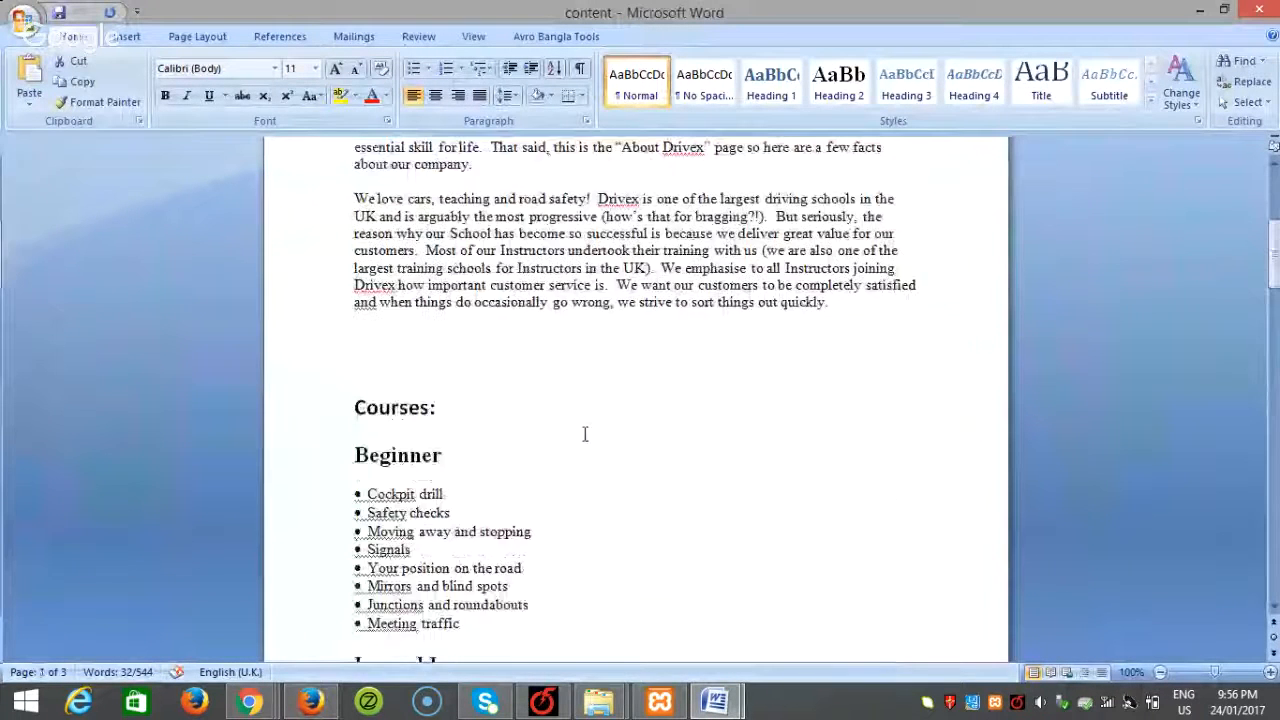
scroll(580, 428, "down", 8)
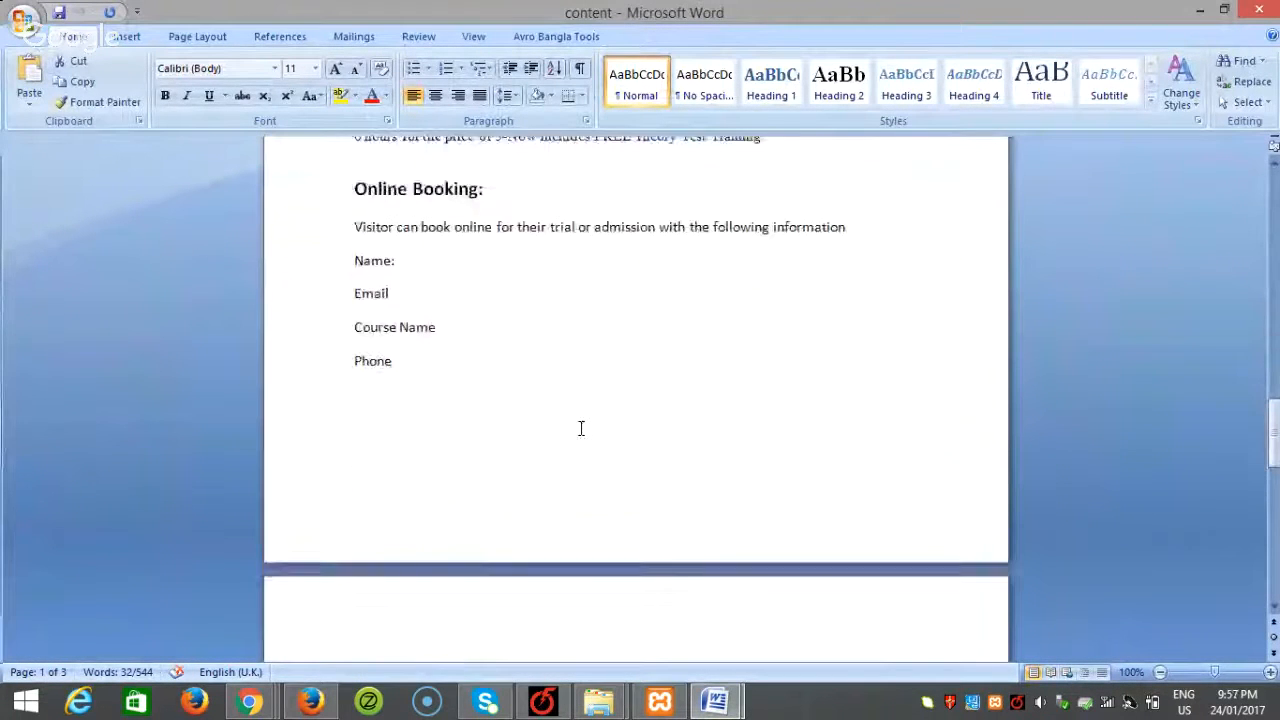
scroll(580, 428, "up", 2)
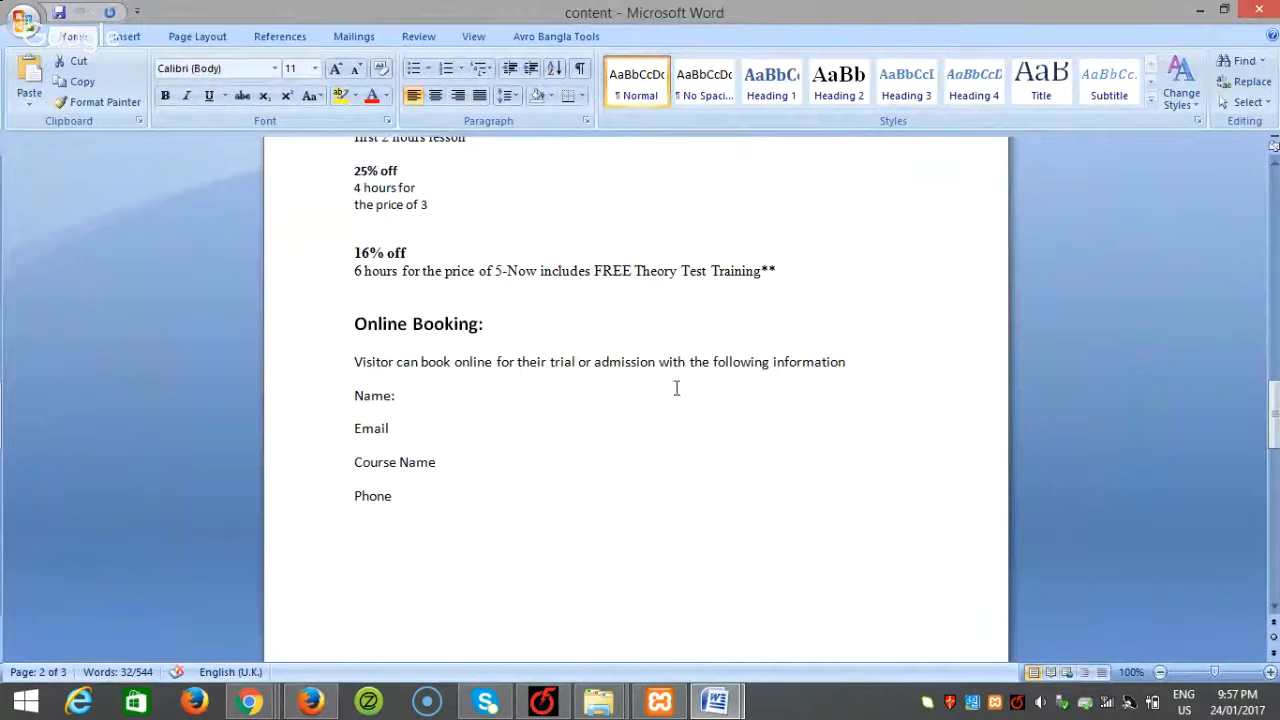
left_click(366, 395)
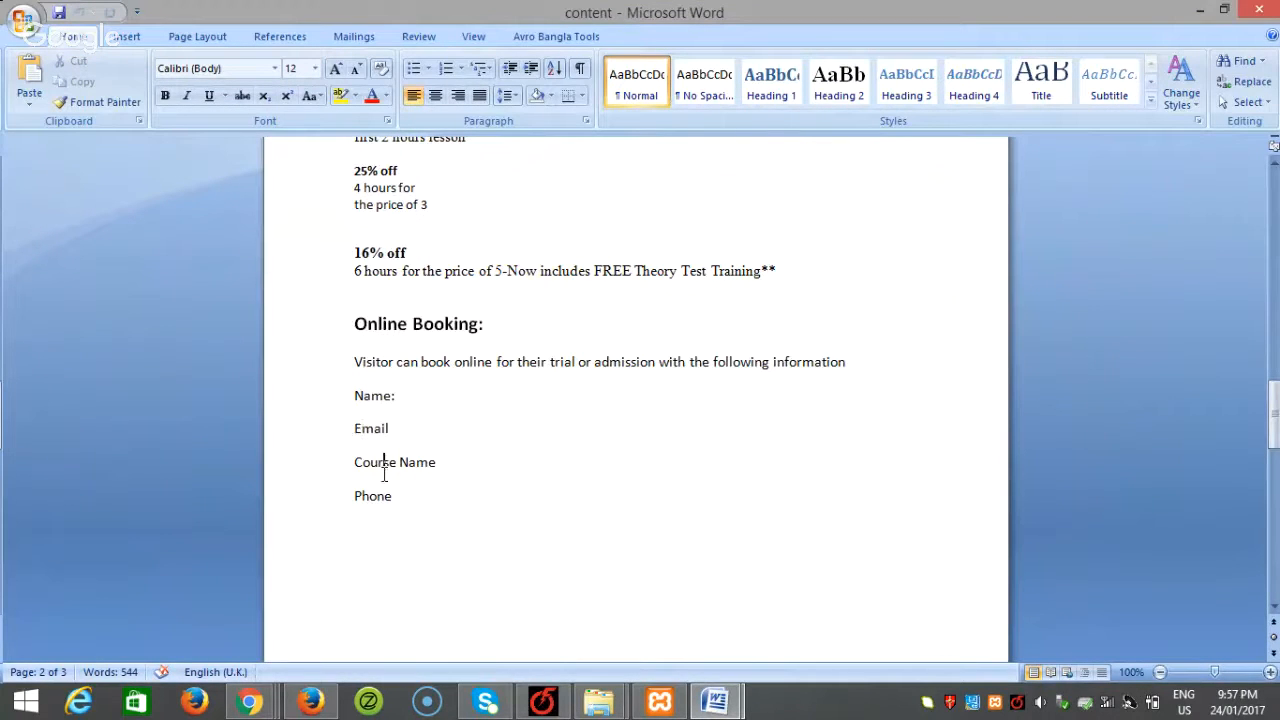
left_click_drag(393, 496, 323, 406)
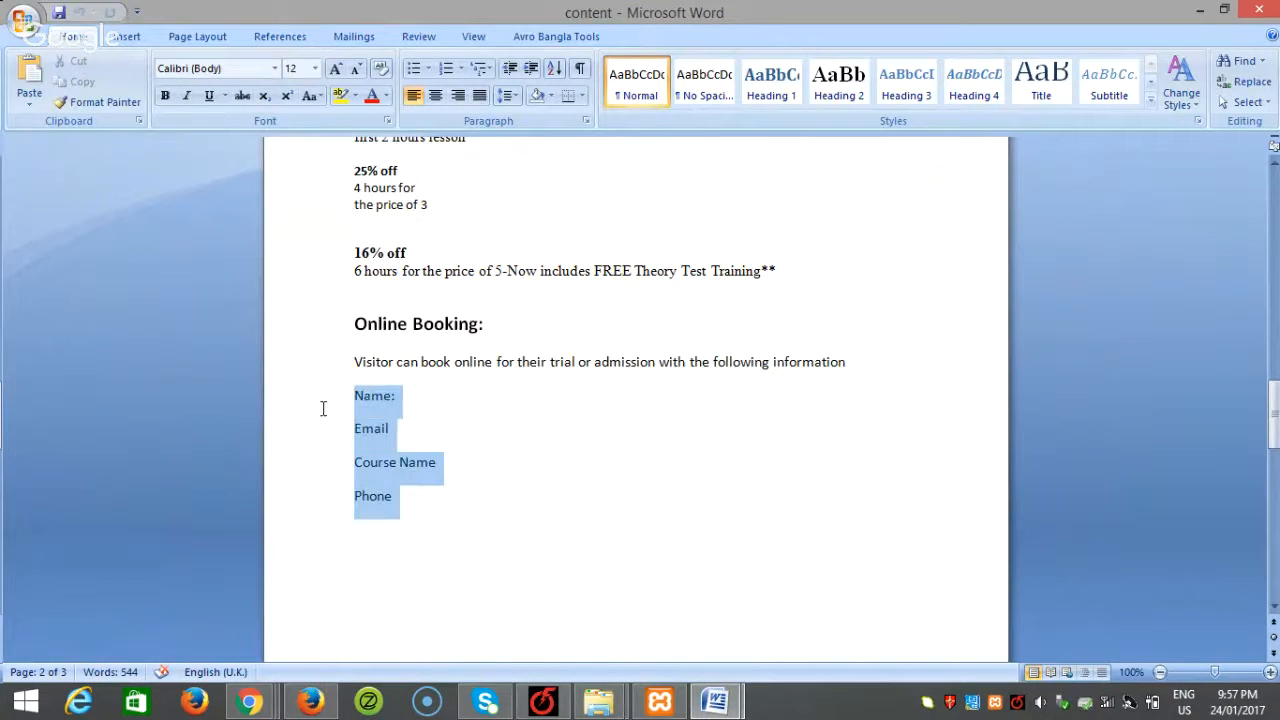
left_click(310, 700)
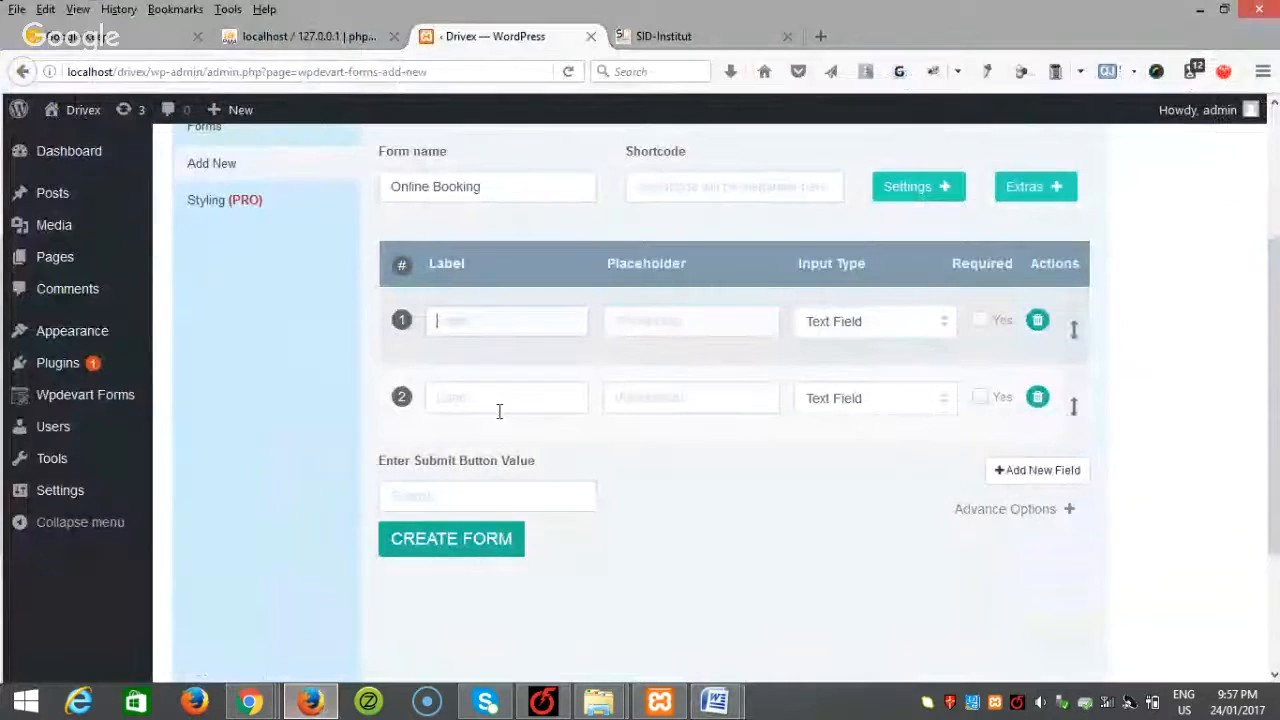
Step: Label the first two fields Name and Email, make the second an Email input, both required
type("Nam")
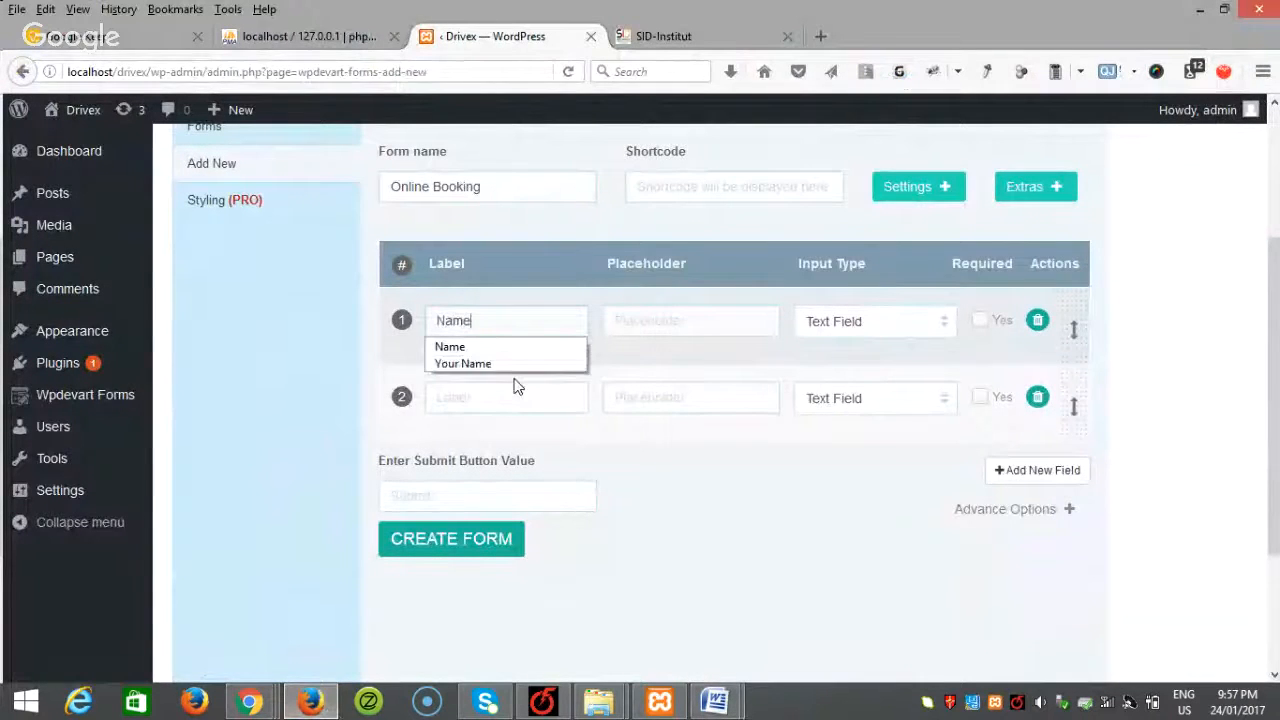
type("e")
left_click(979, 321)
left_click(480, 400)
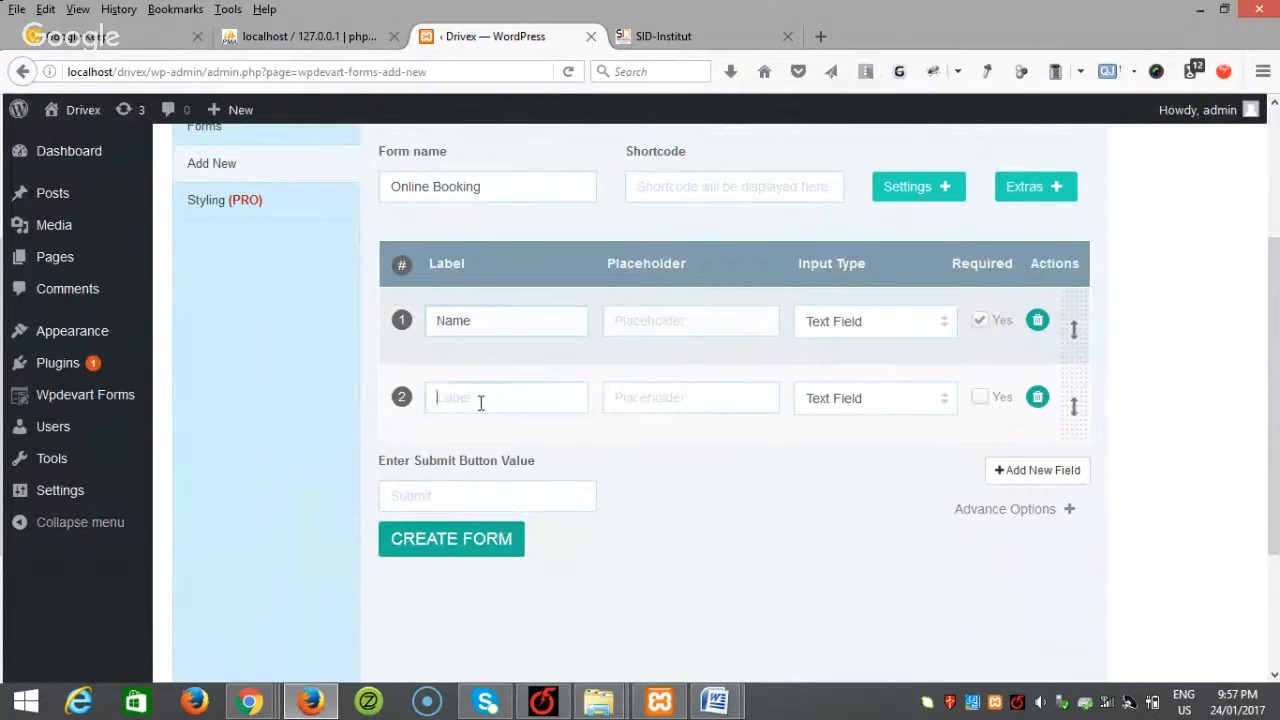
type("Email")
left_click(480, 424)
left_click(906, 401)
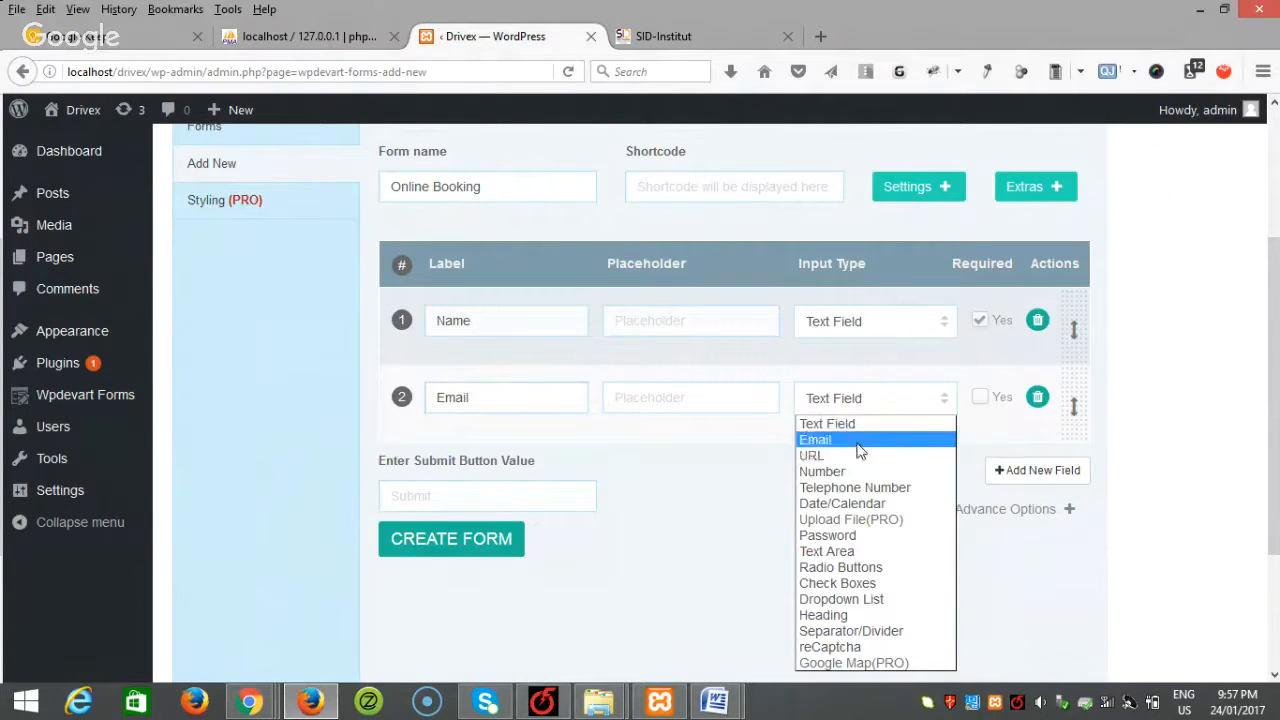
left_click(877, 442)
left_click(981, 400)
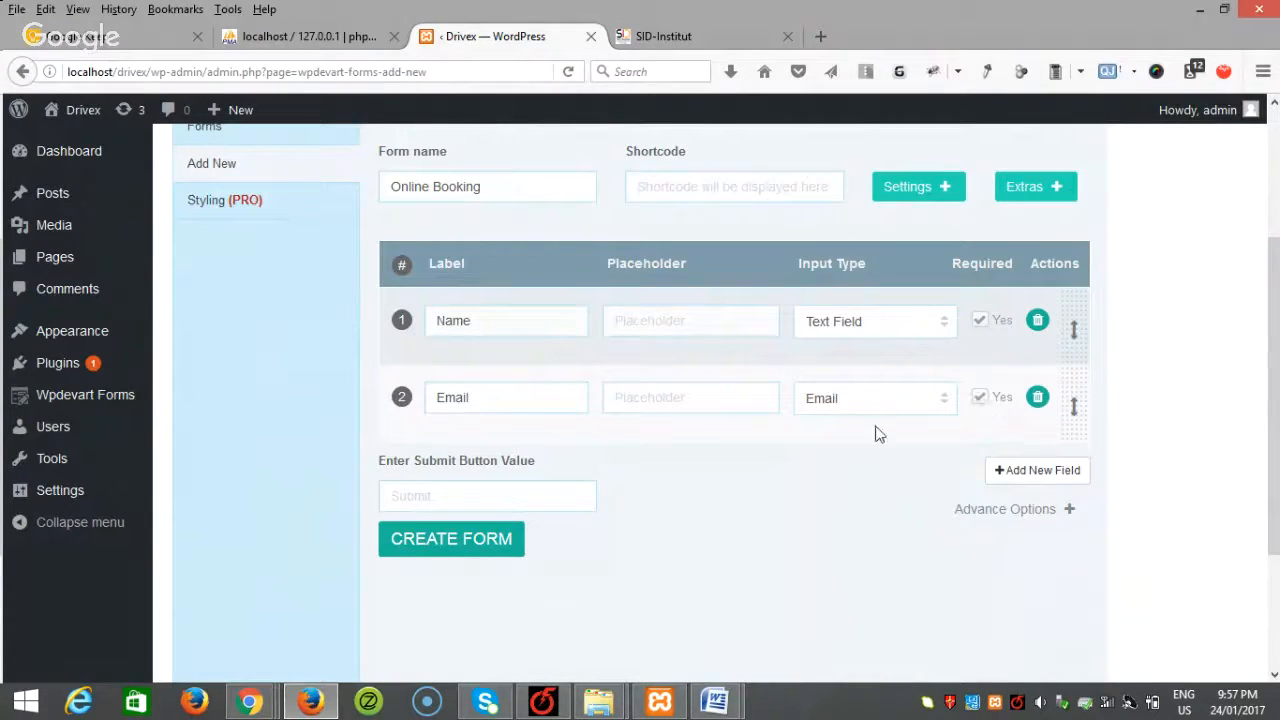
Step: Add a third field labelled Course with the Dropdown List input type
left_click(1040, 474)
left_click(481, 466)
mouse_move(715, 700)
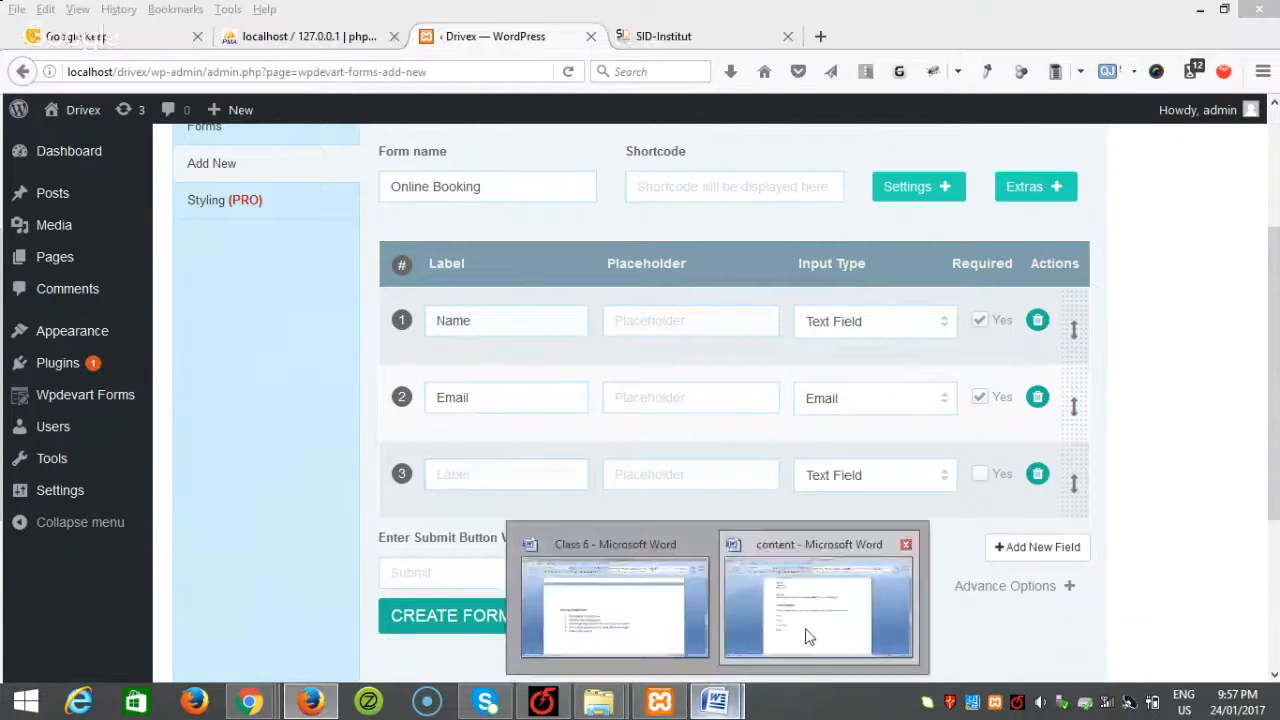
left_click(812, 610)
key("alt+Tab")
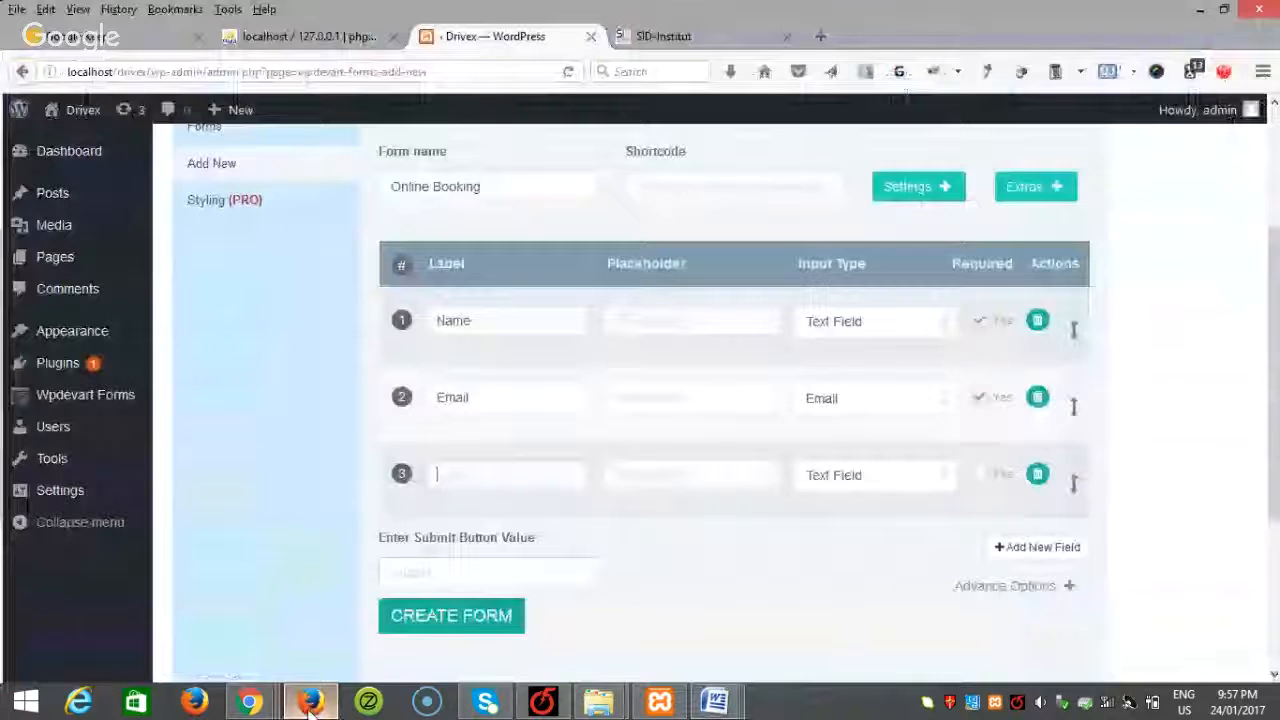
type("Course")
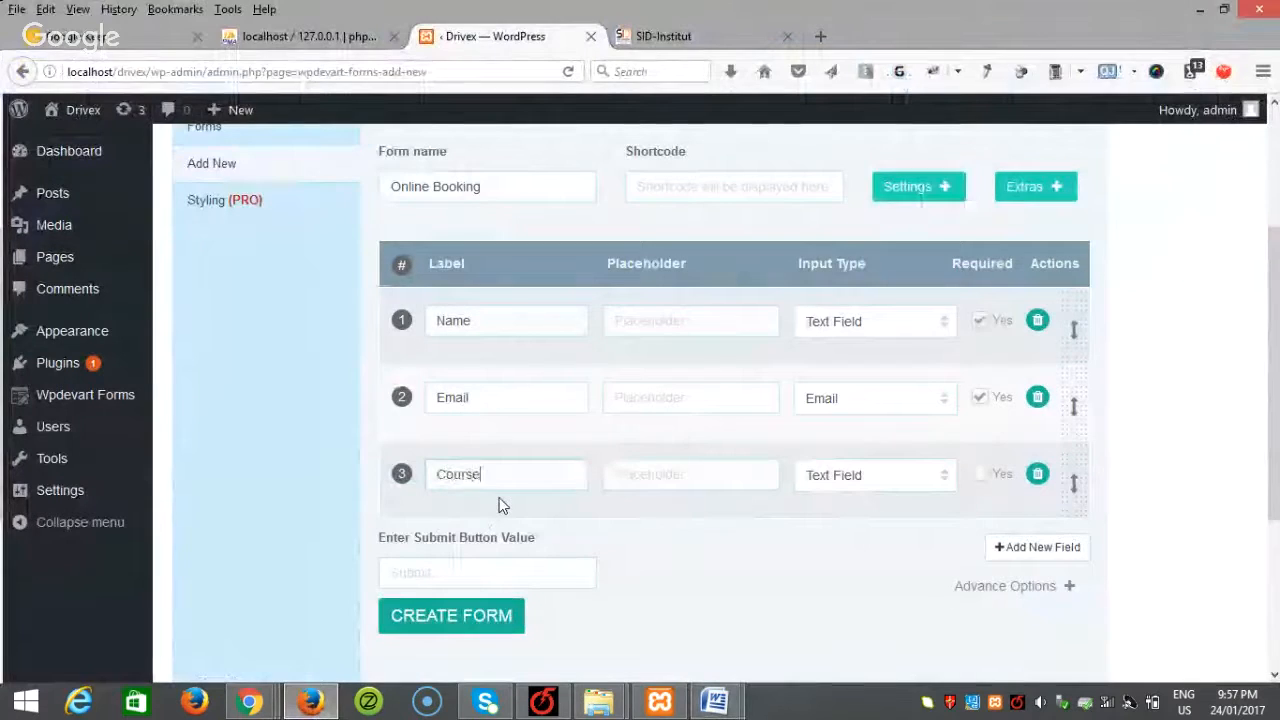
left_click(889, 482)
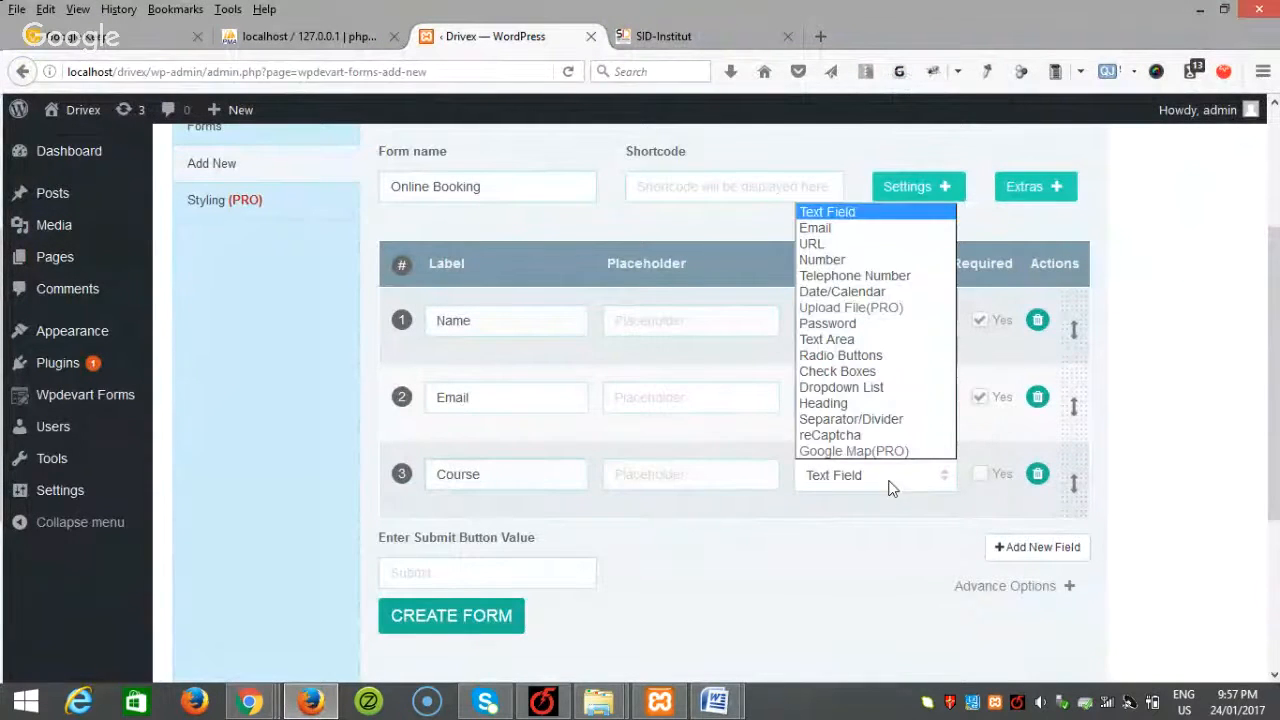
left_click(882, 388)
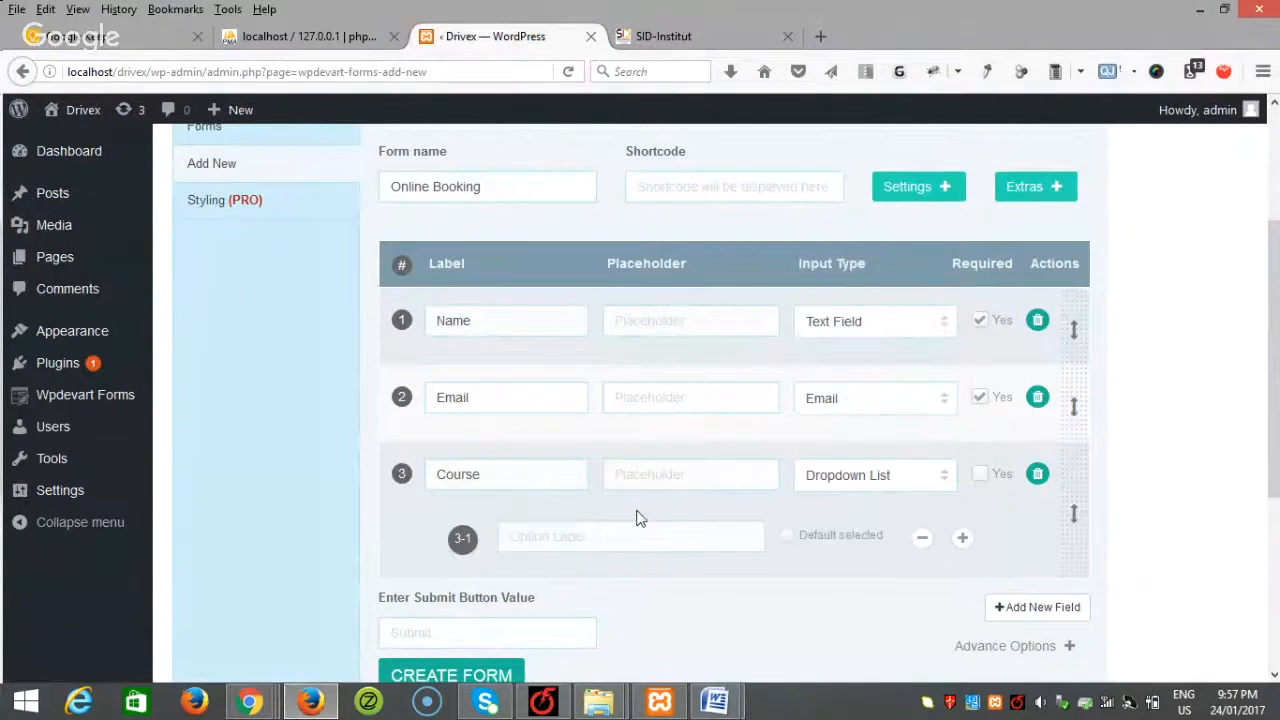
scroll(620, 508, "down", 1)
scroll(615, 508, "down", 1)
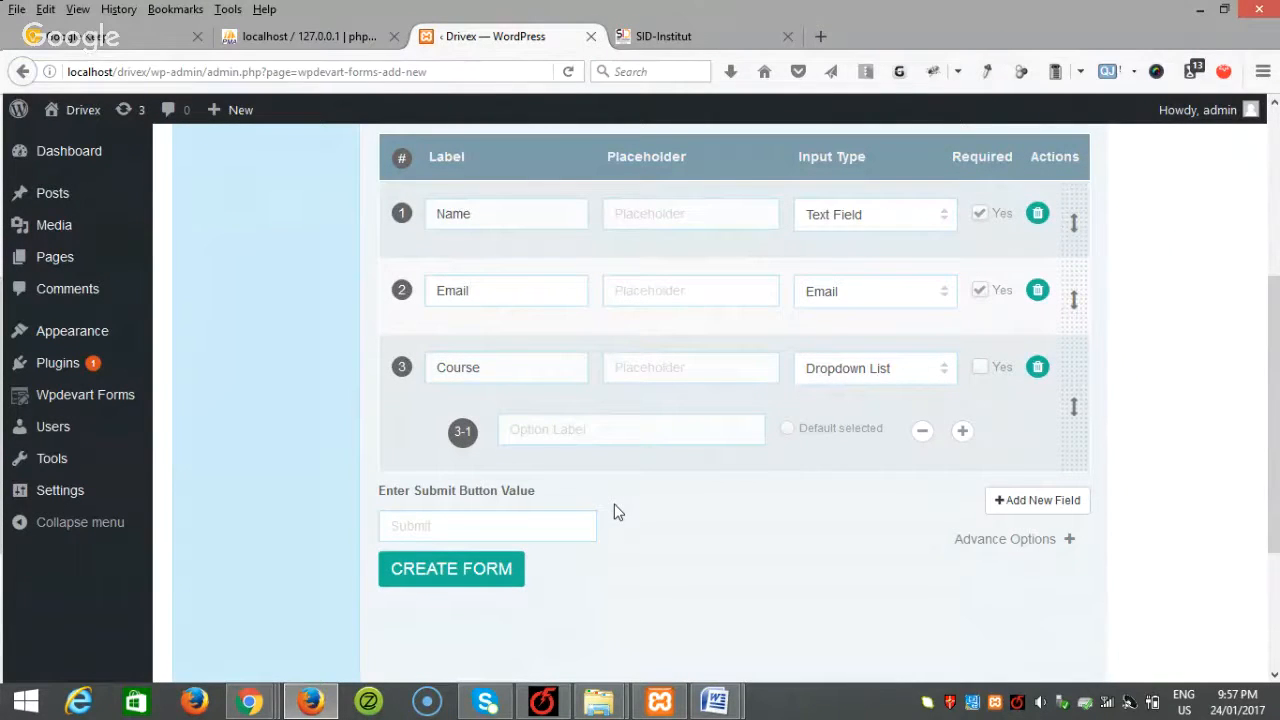
left_click(559, 423)
Step: Copy Beginner and Lapsed Learners from the Word course list into the first two dropdown options
mouse_move(735, 685)
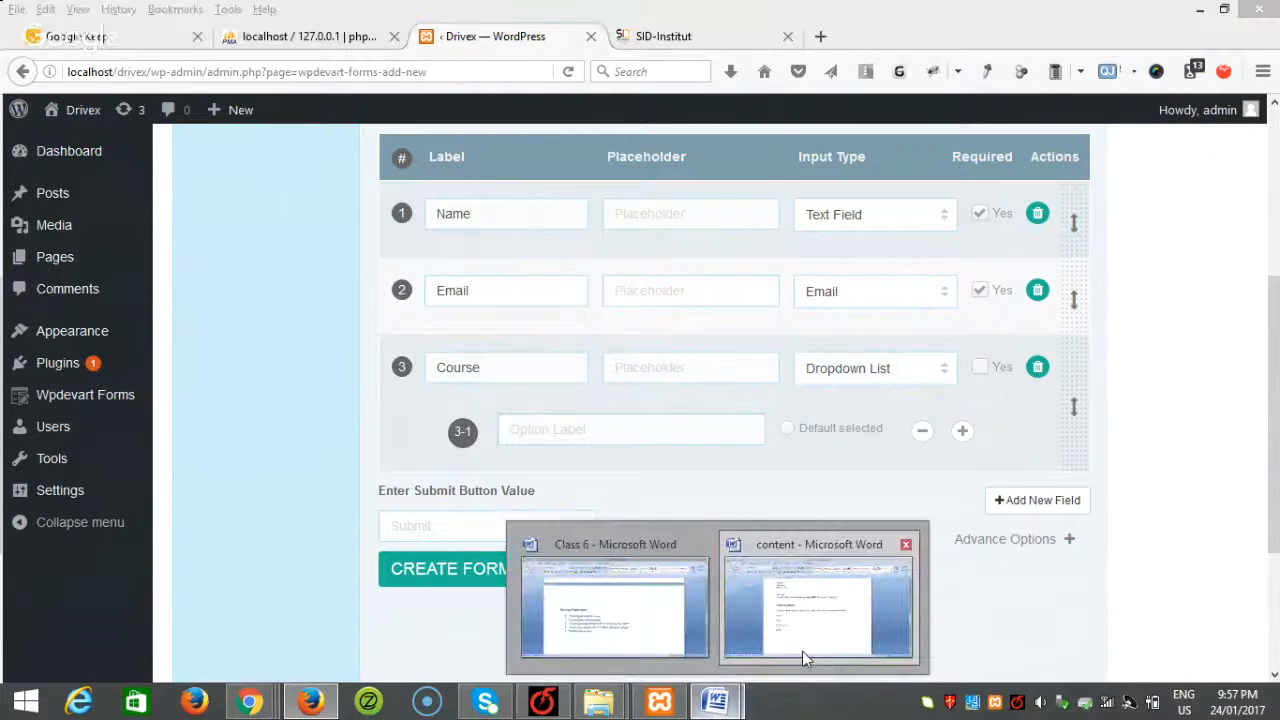
left_click(737, 578)
scroll(706, 477, "up", 15)
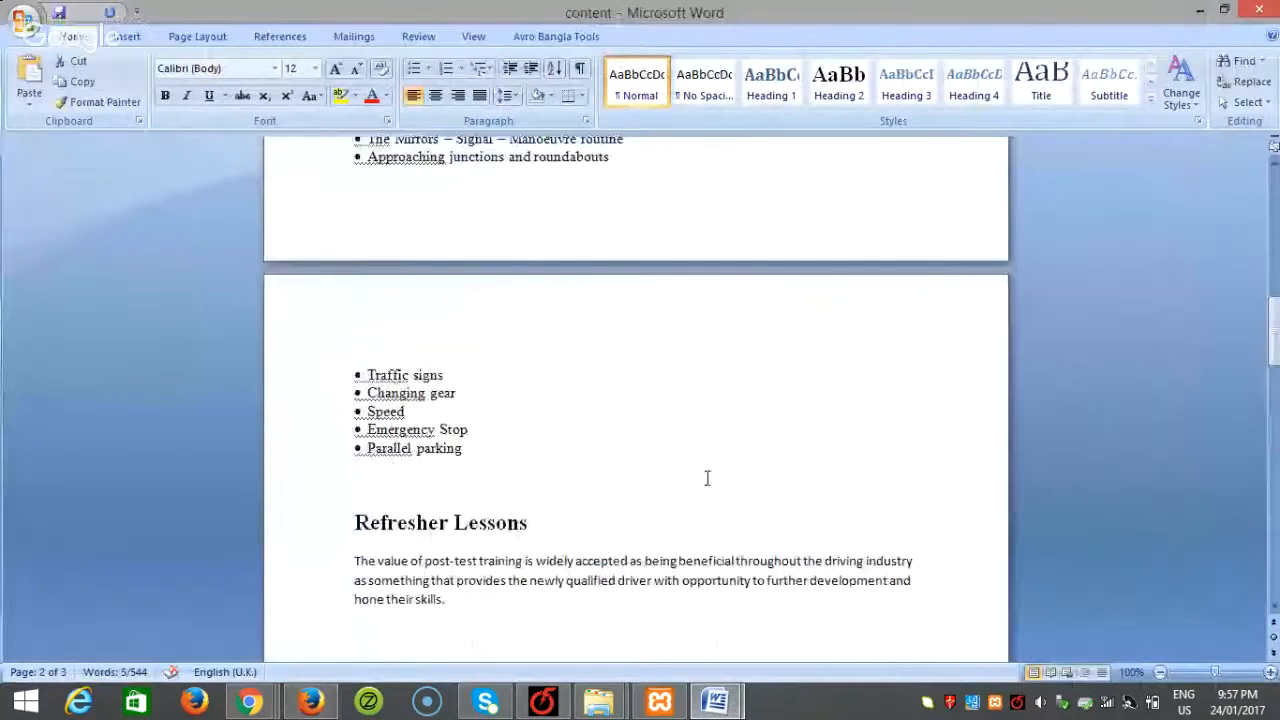
double_click(423, 277)
key("ctrl+c")
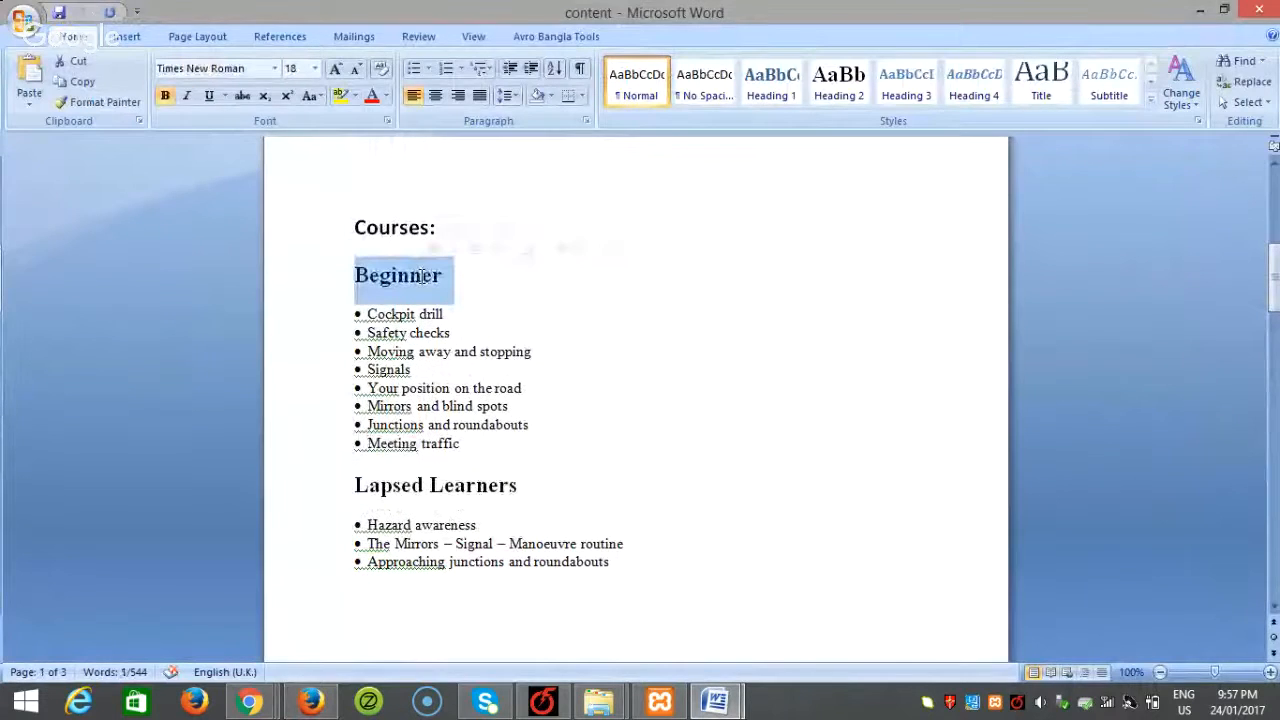
left_click(310, 700)
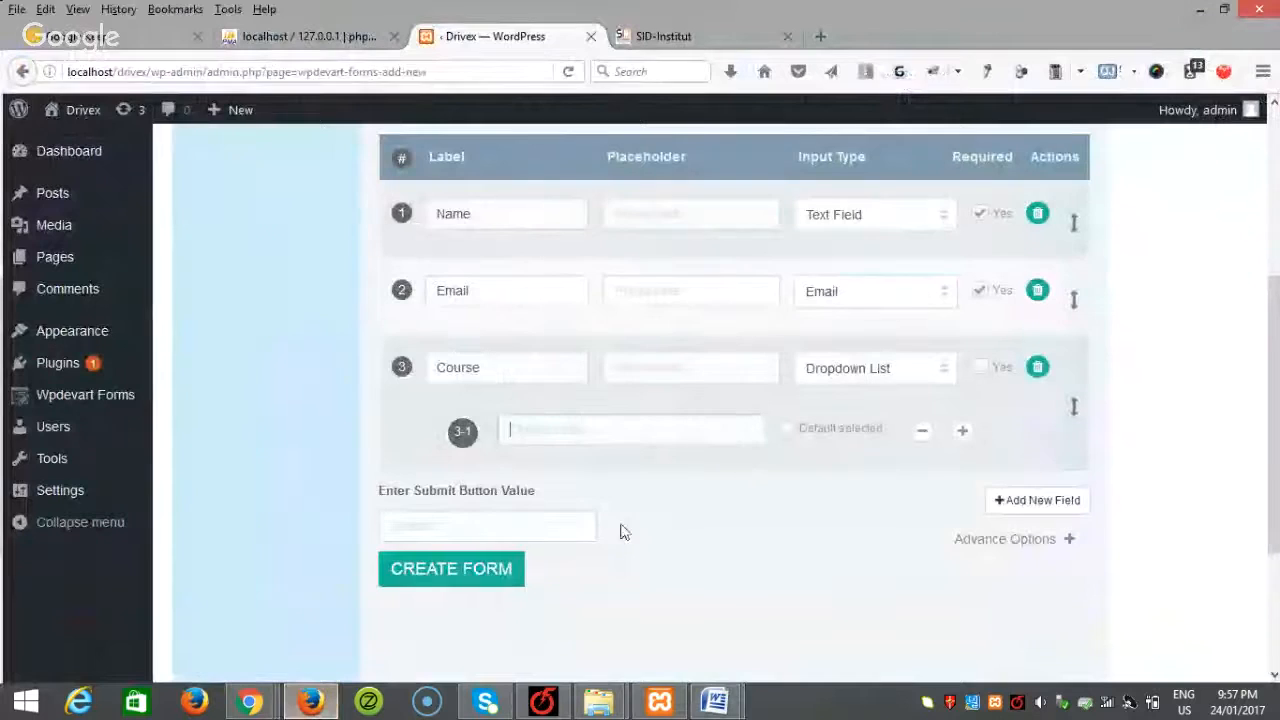
key("ctrl+v")
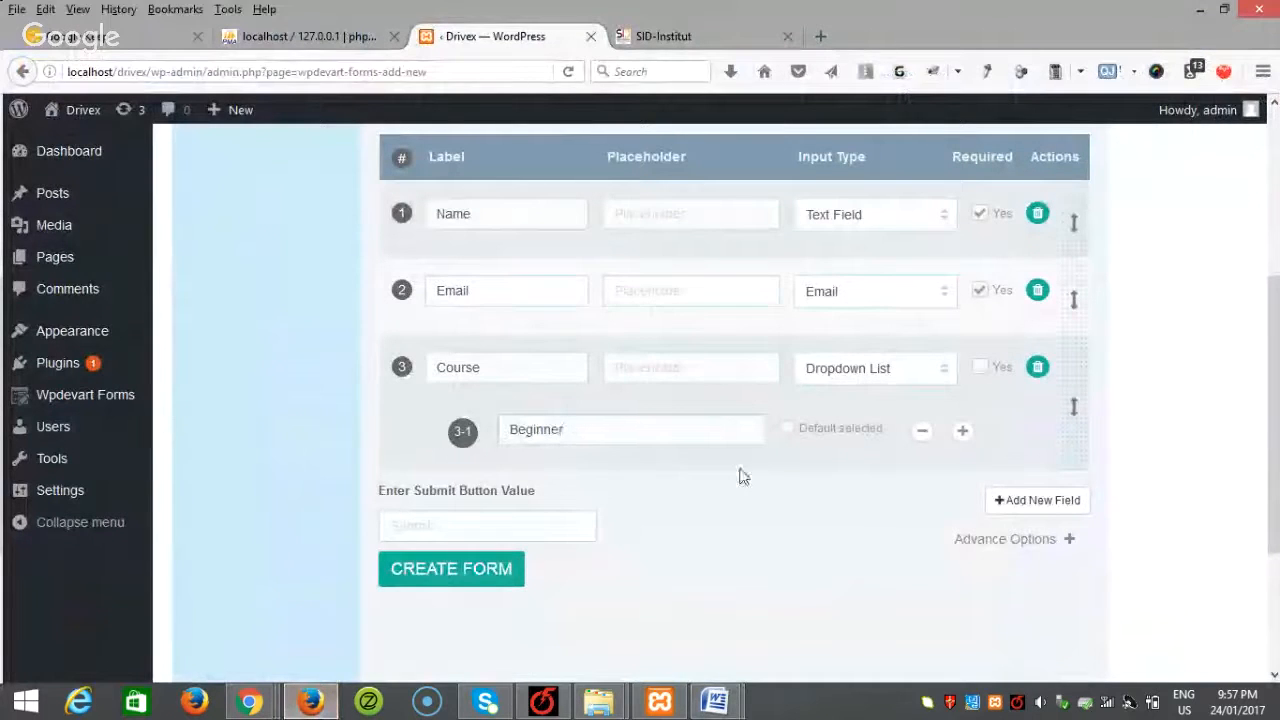
left_click(962, 431)
left_click(716, 700)
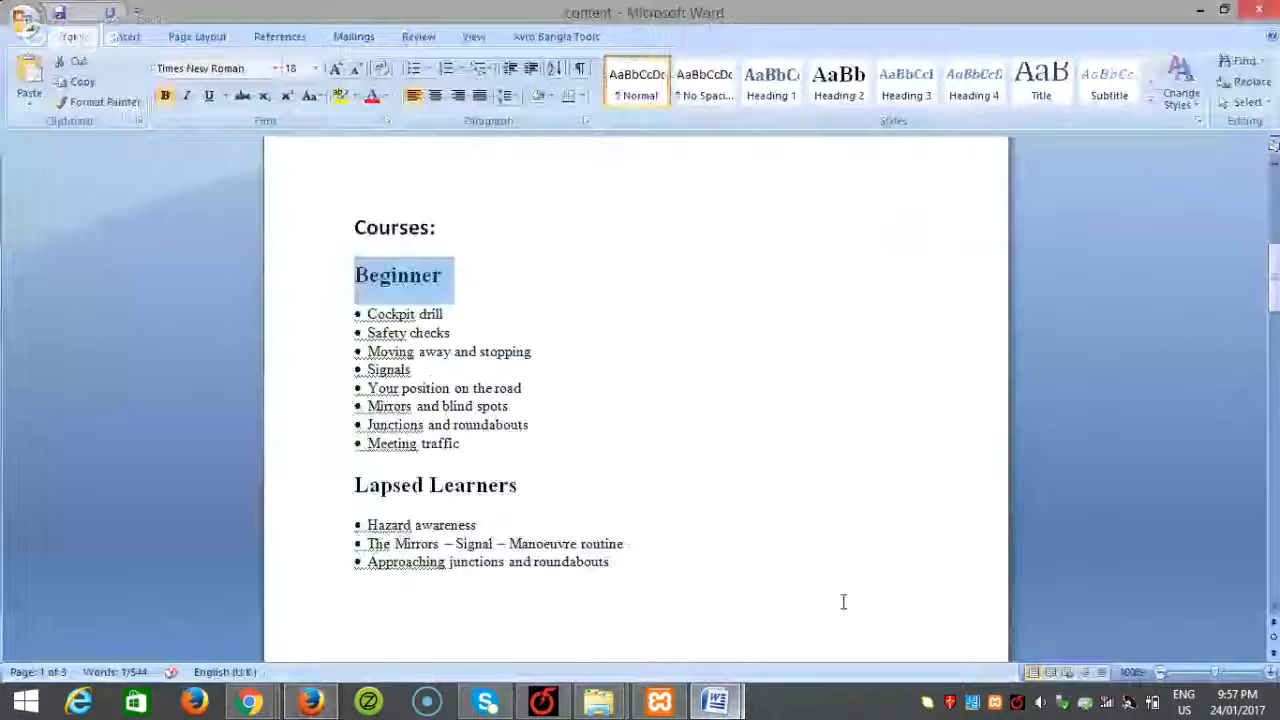
left_click_drag(535, 490, 357, 484)
key("ctrl+c")
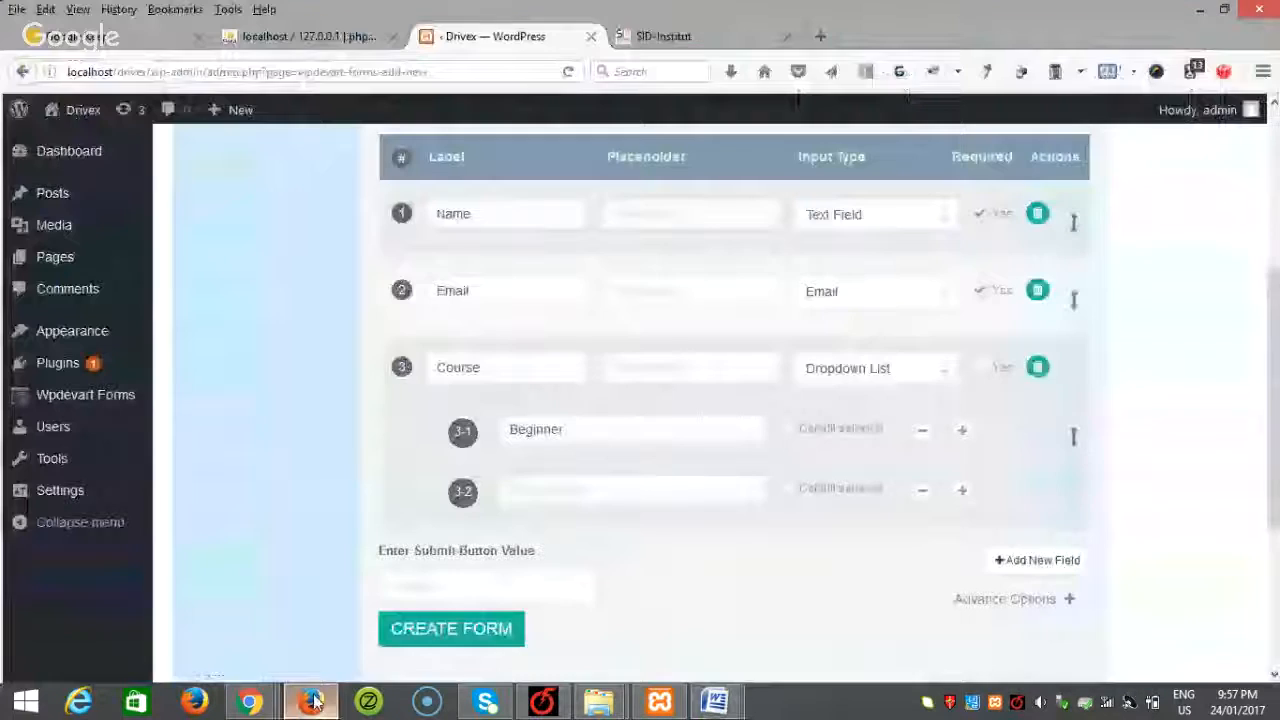
left_click(310, 700)
left_click(585, 494)
key("ctrl+v")
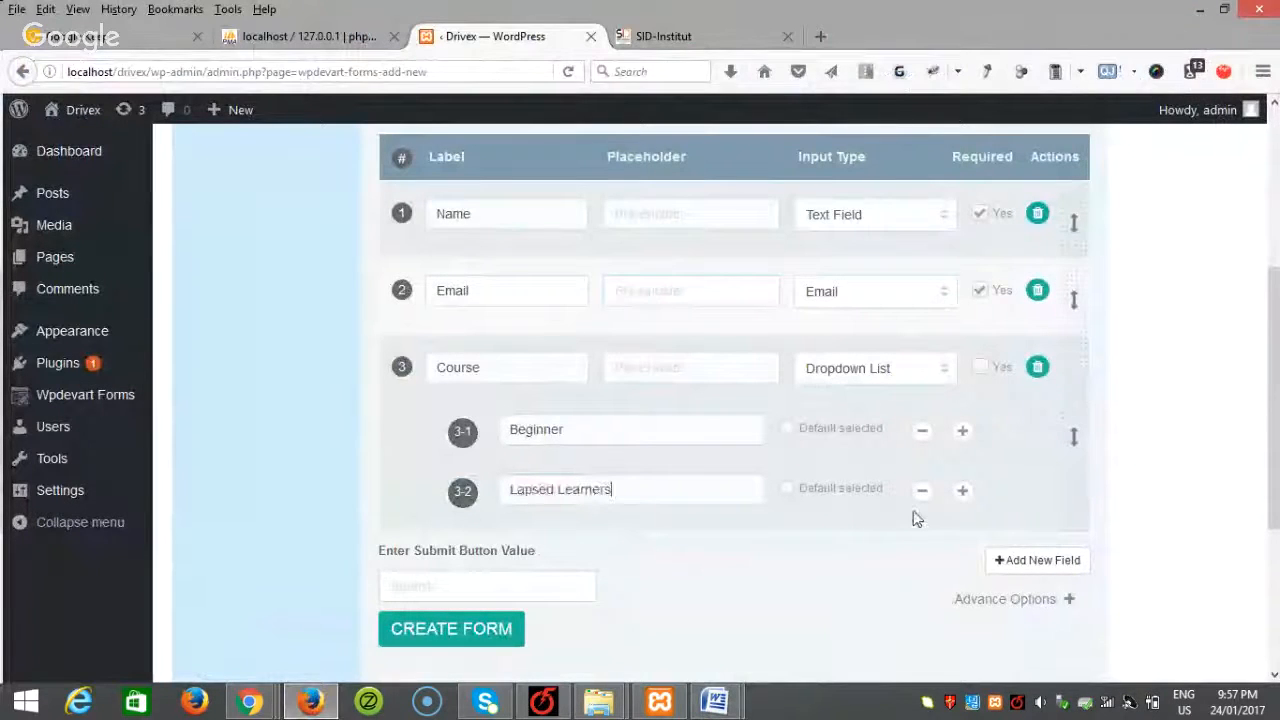
Step: Add a third dropdown option, Refresher Lessons, copied from the Word document
left_click(962, 490)
mouse_move(715, 700)
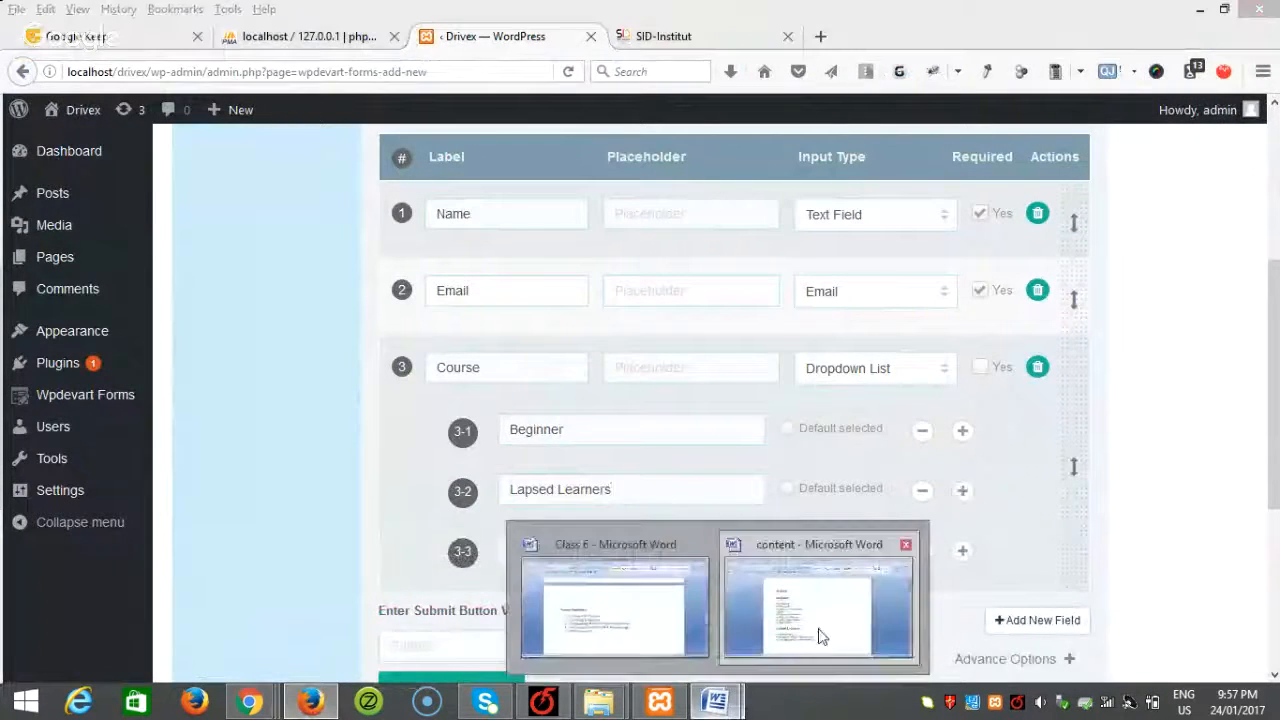
left_click(817, 634)
scroll(809, 620, "down", 3)
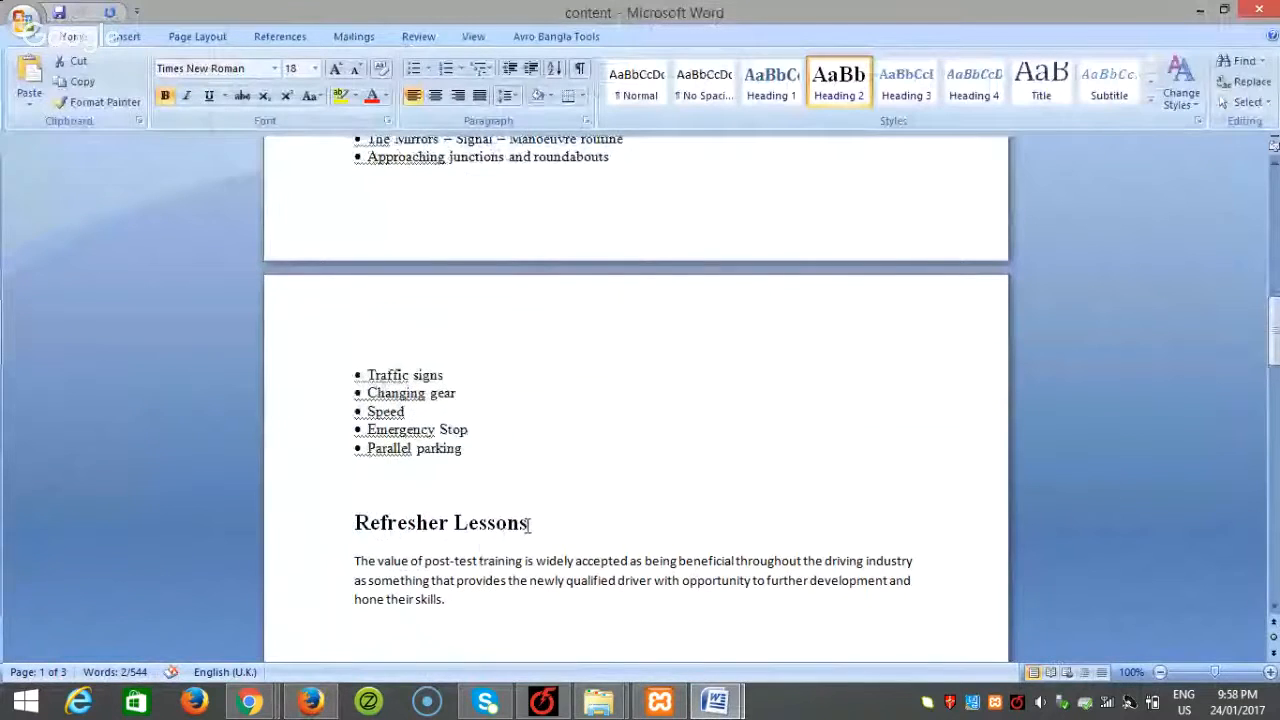
left_click_drag(531, 523, 357, 523)
key("ctrl+c")
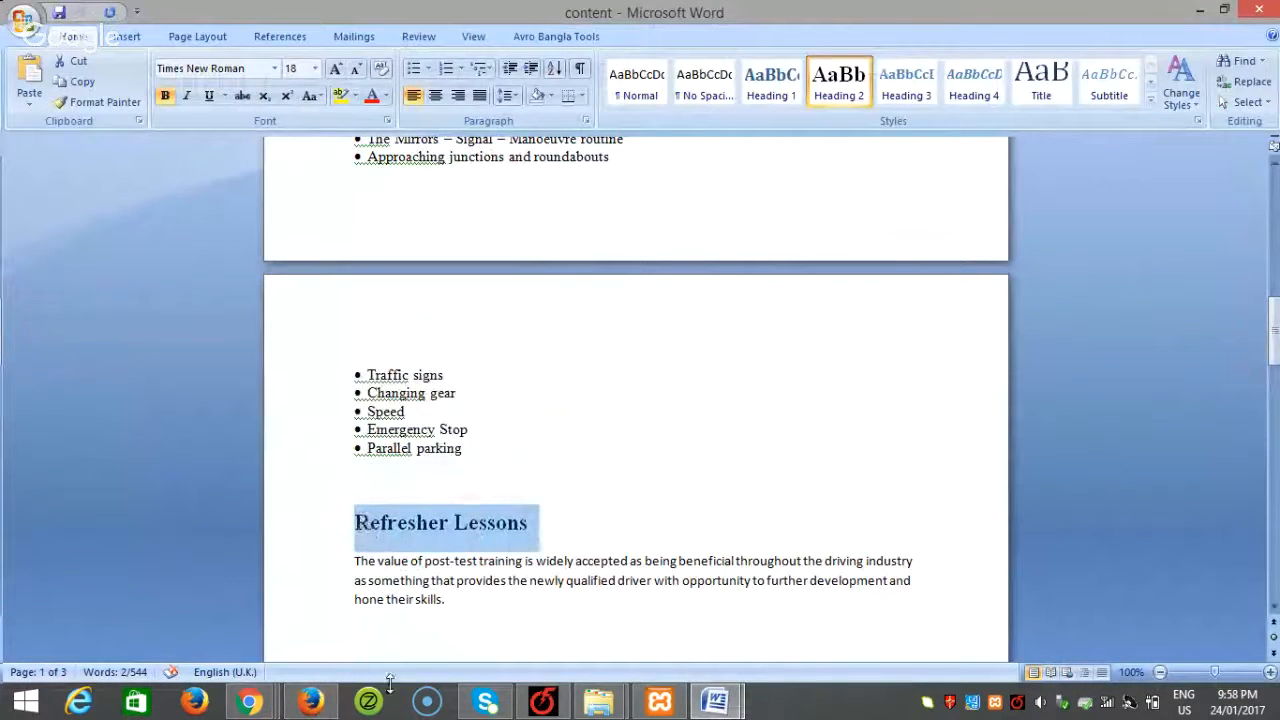
left_click(311, 700)
left_click(548, 551)
key("ctrl+v")
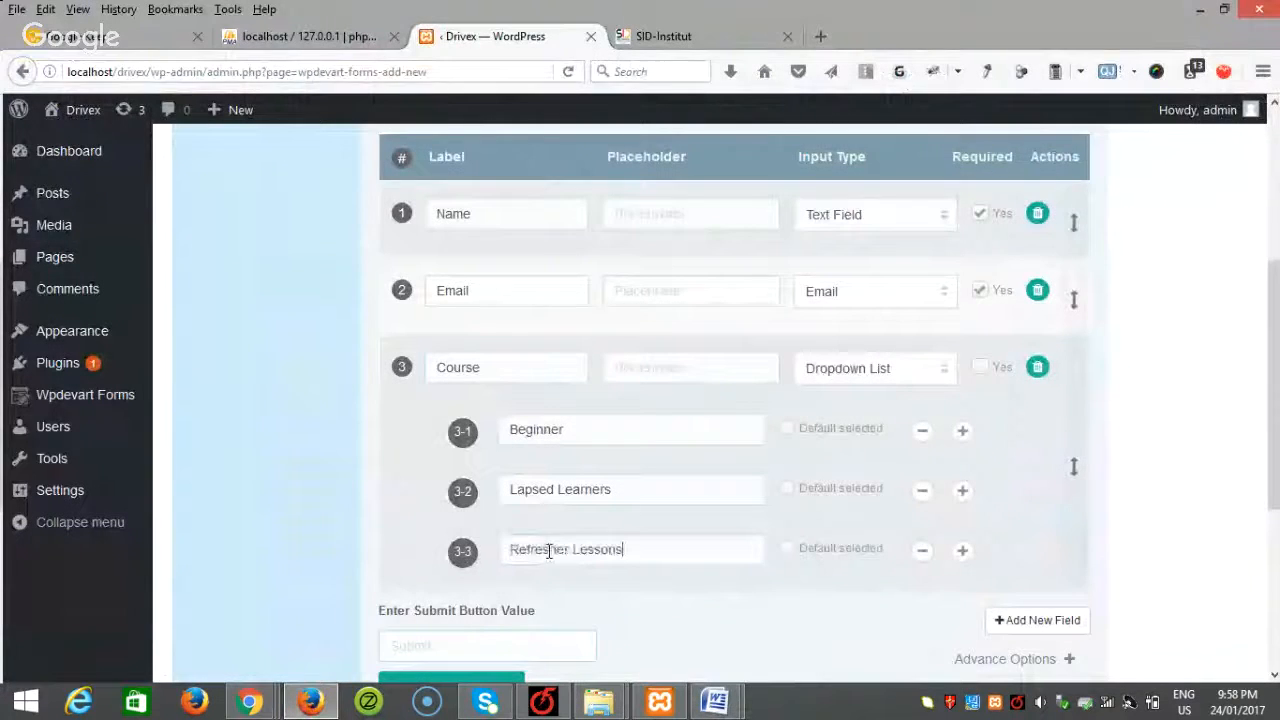
scroll(600, 551, "down", 2)
left_click(458, 538)
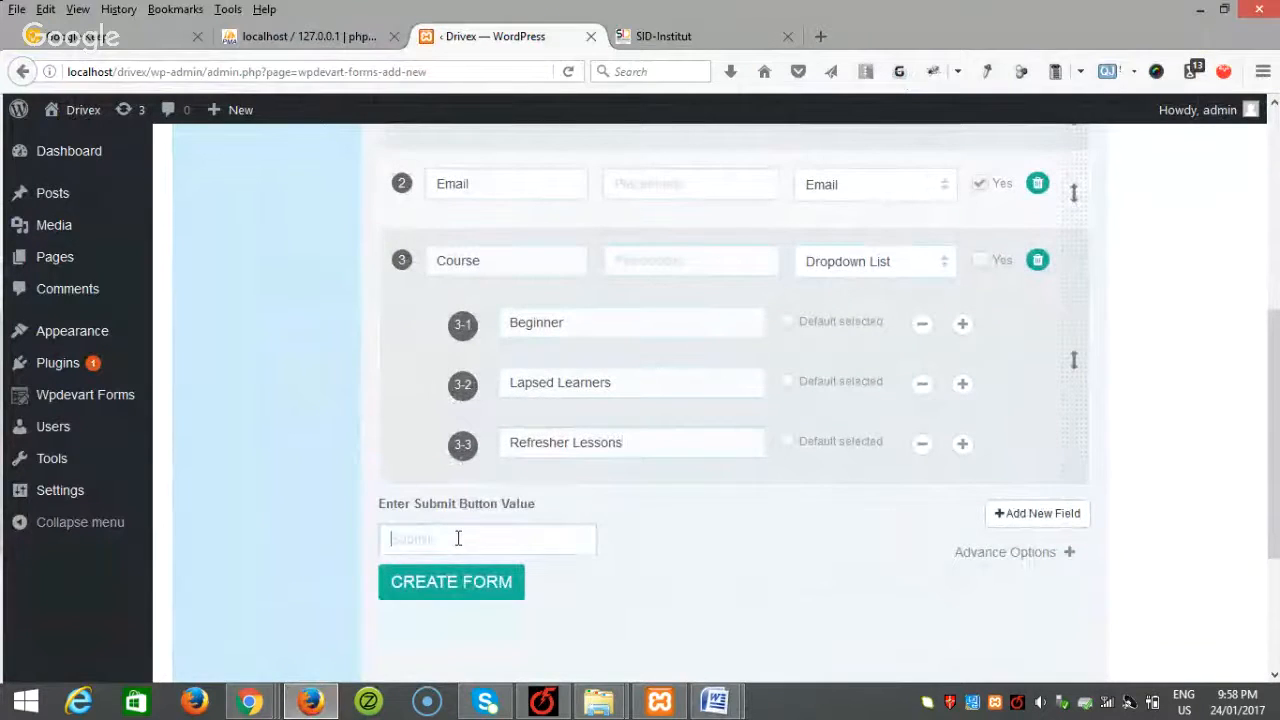
Step: Label the submit button 'Book Now' and create the Online Booking form (shortcode id=2)
type("Book")
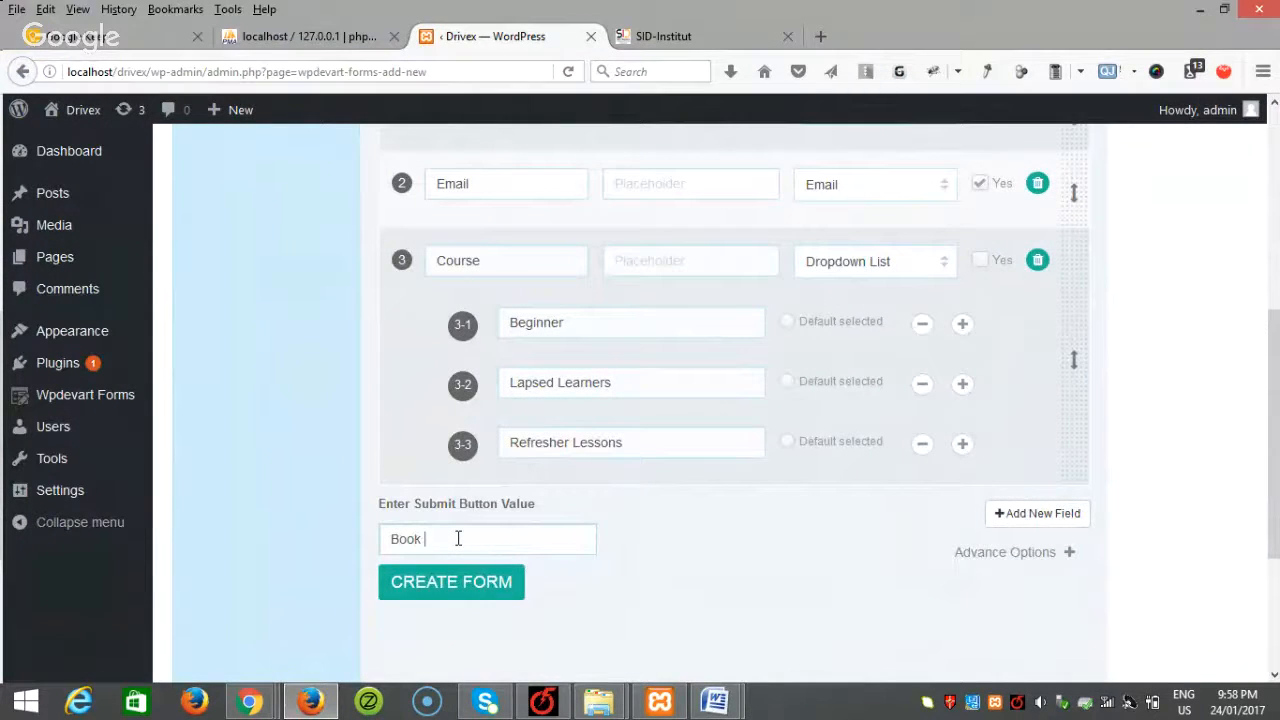
type(" Now")
left_click(462, 590)
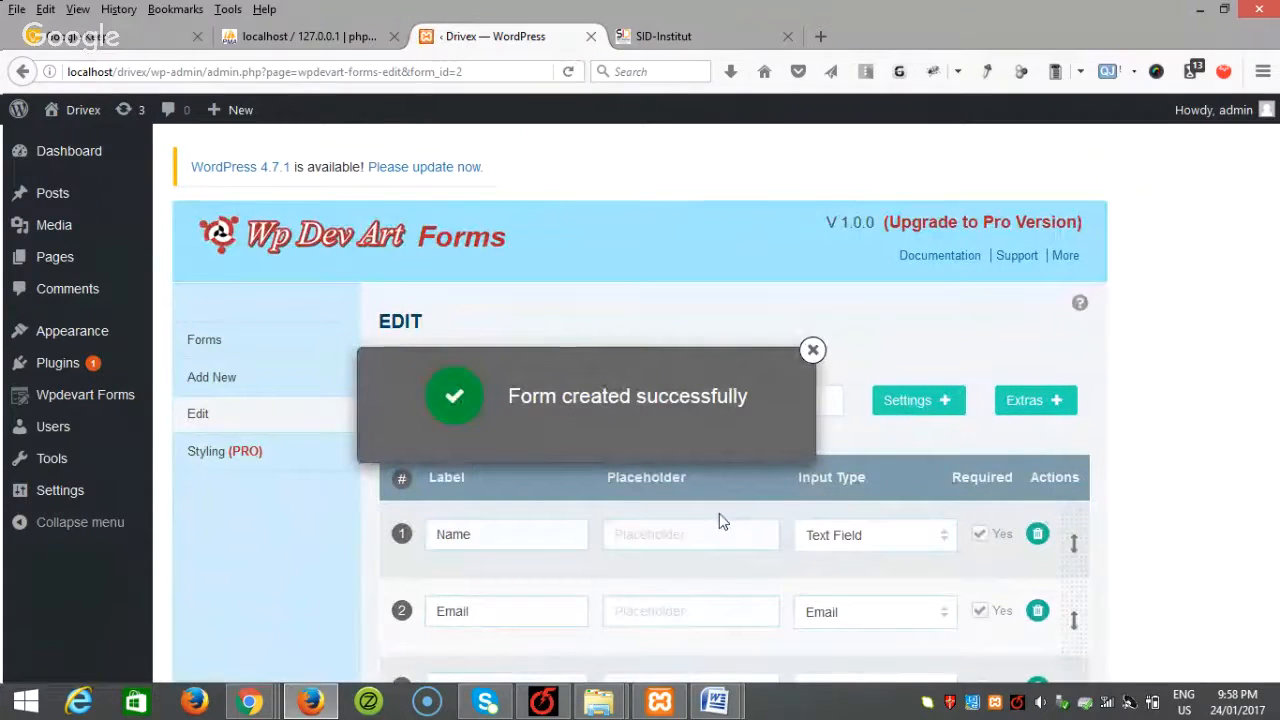
left_click(808, 354)
scroll(802, 430, "down", 3)
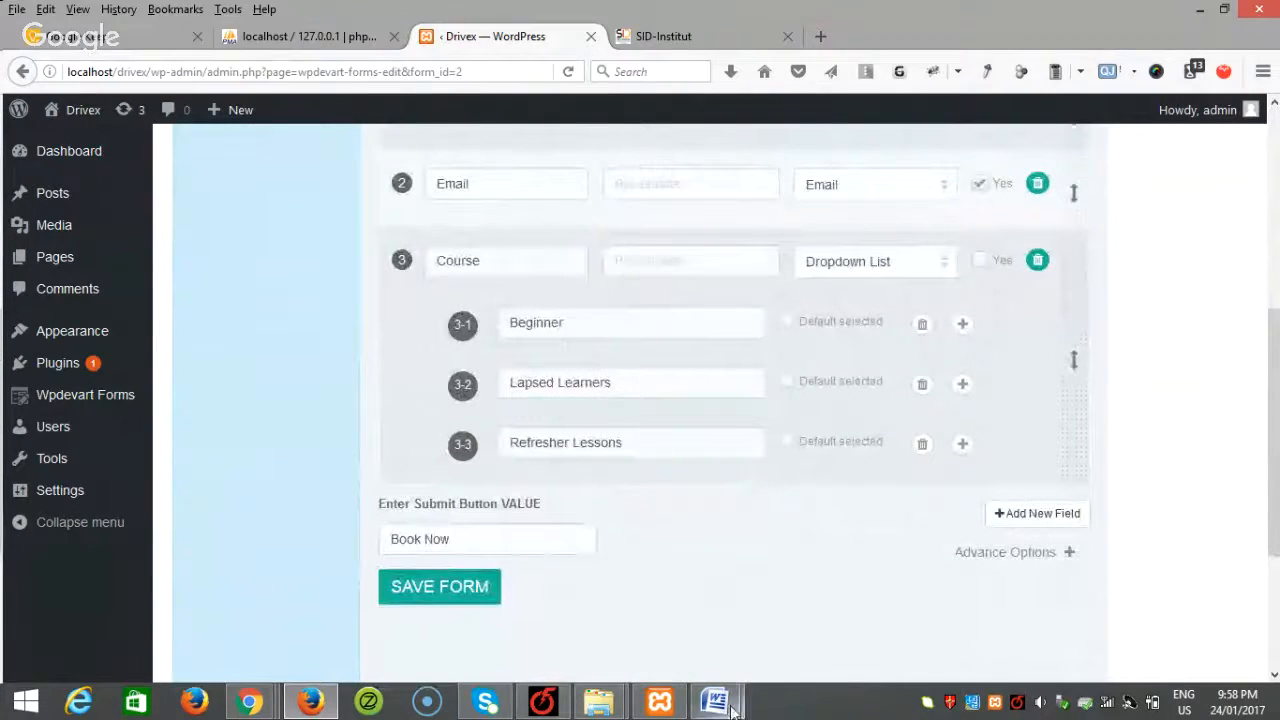
Step: Check the Online Booking section of the Word content document for missing fields
mouse_move(714, 700)
left_click(823, 633)
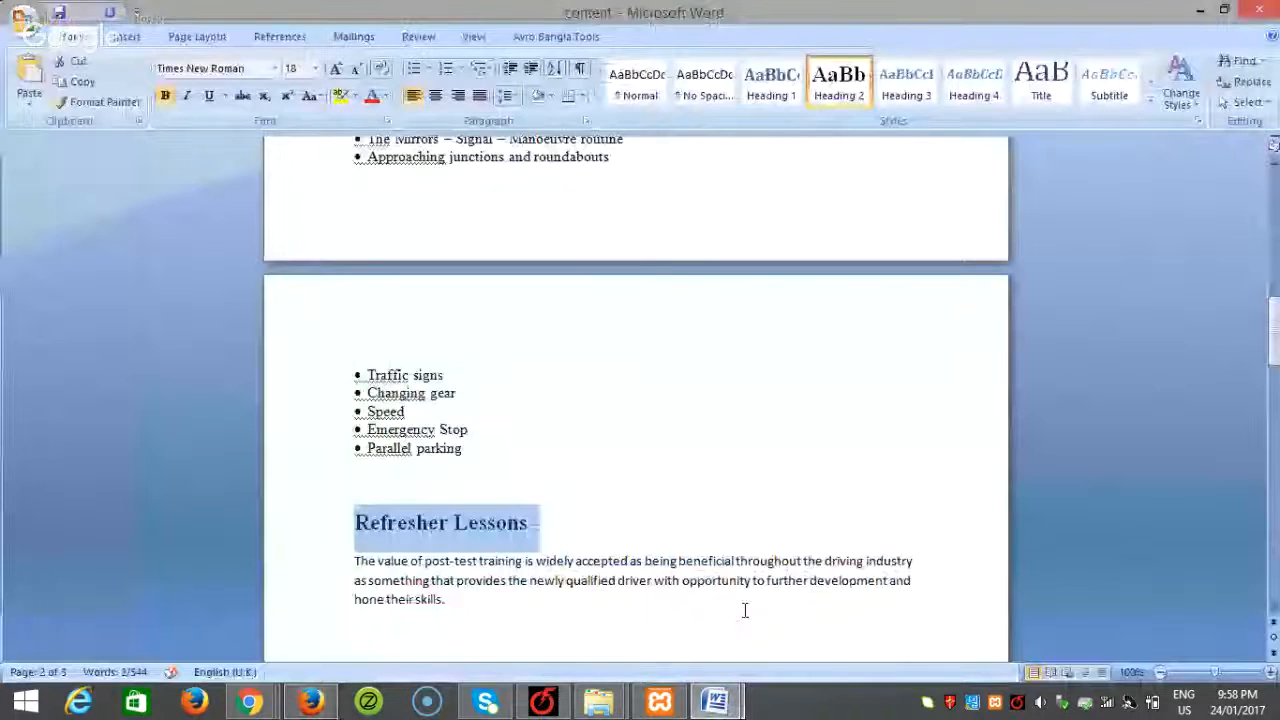
scroll(560, 494, "up", 10)
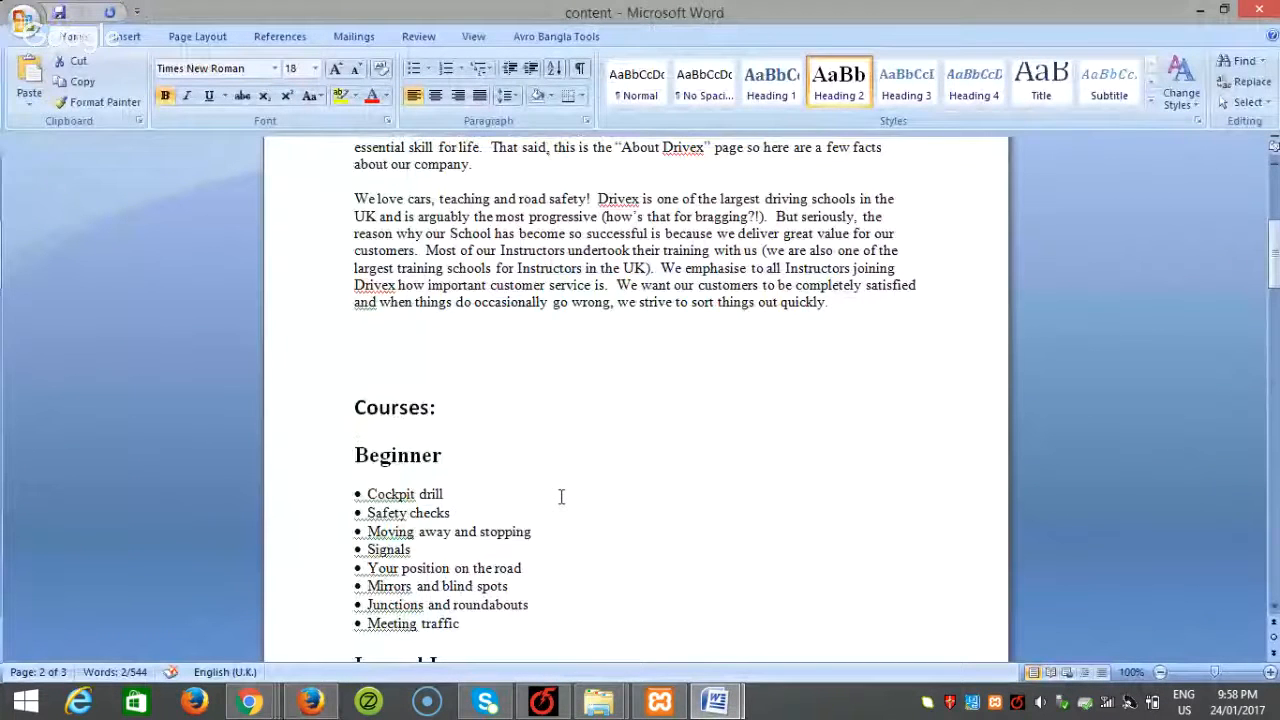
scroll(561, 497, "up", 5)
scroll(561, 489, "down", 12)
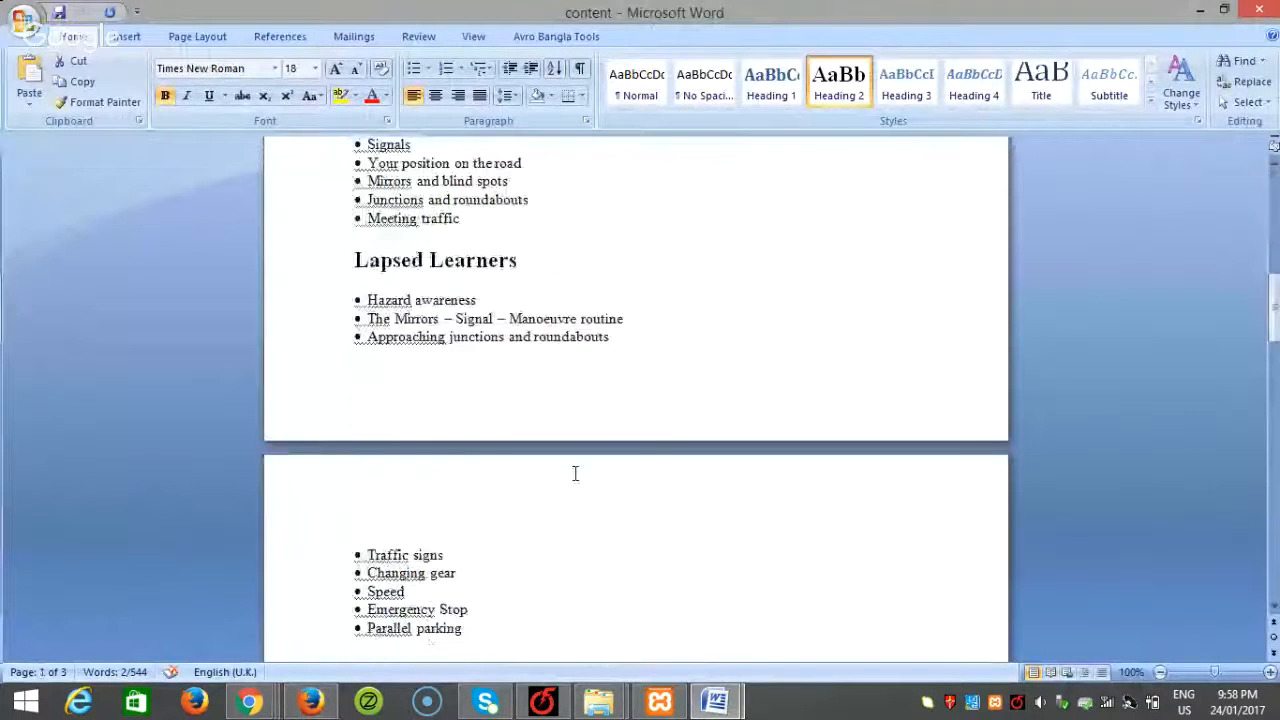
scroll(577, 470, "down", 10)
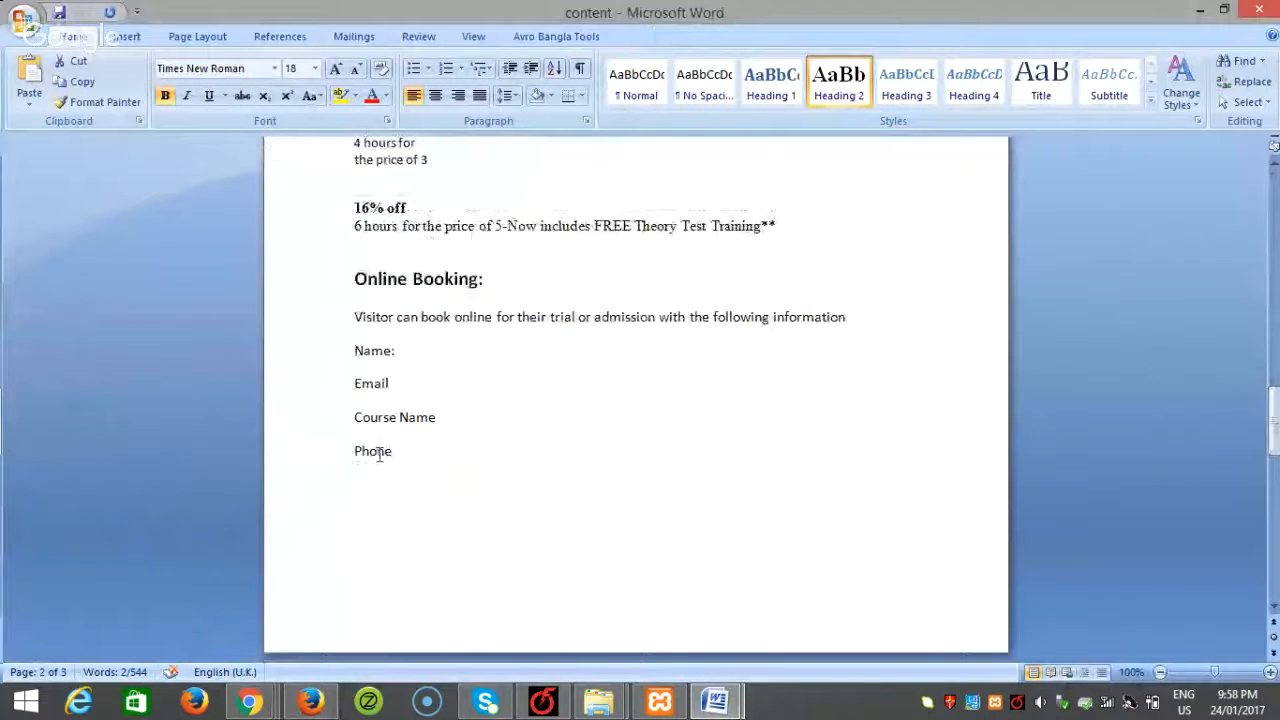
left_click(310, 700)
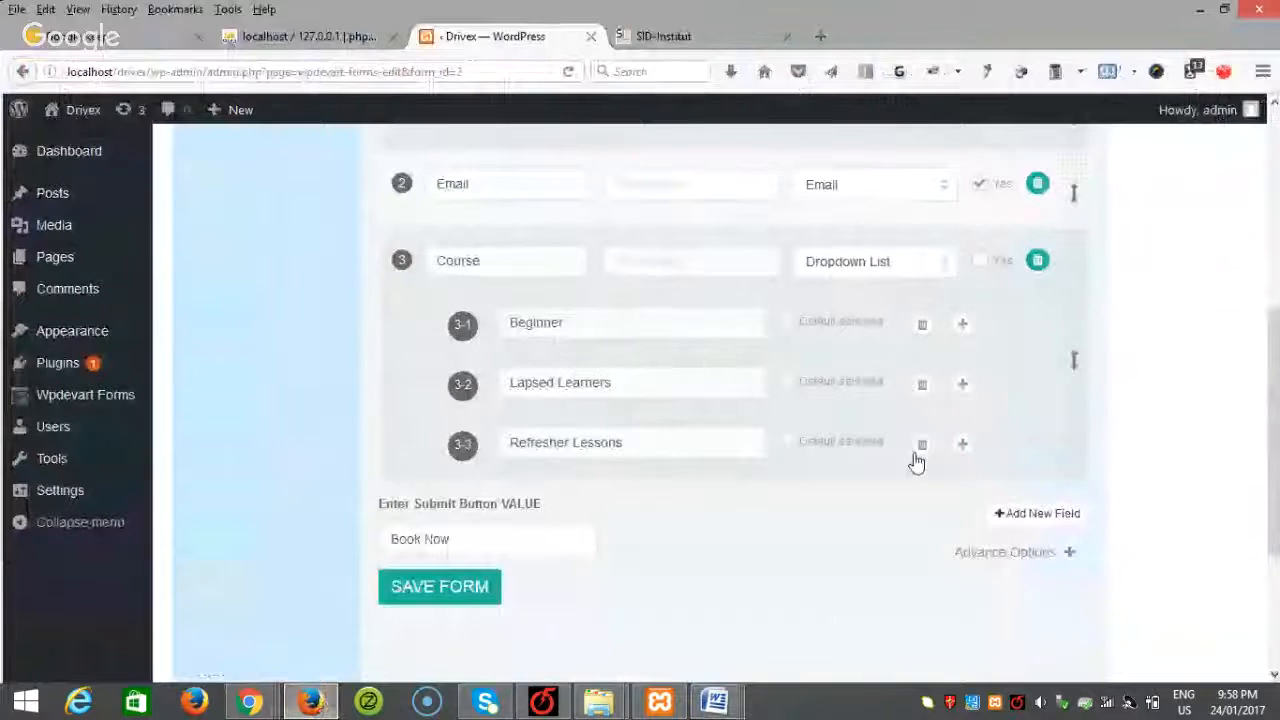
Step: Add a required Phone field to the Online Booking form and save it
left_click(1040, 513)
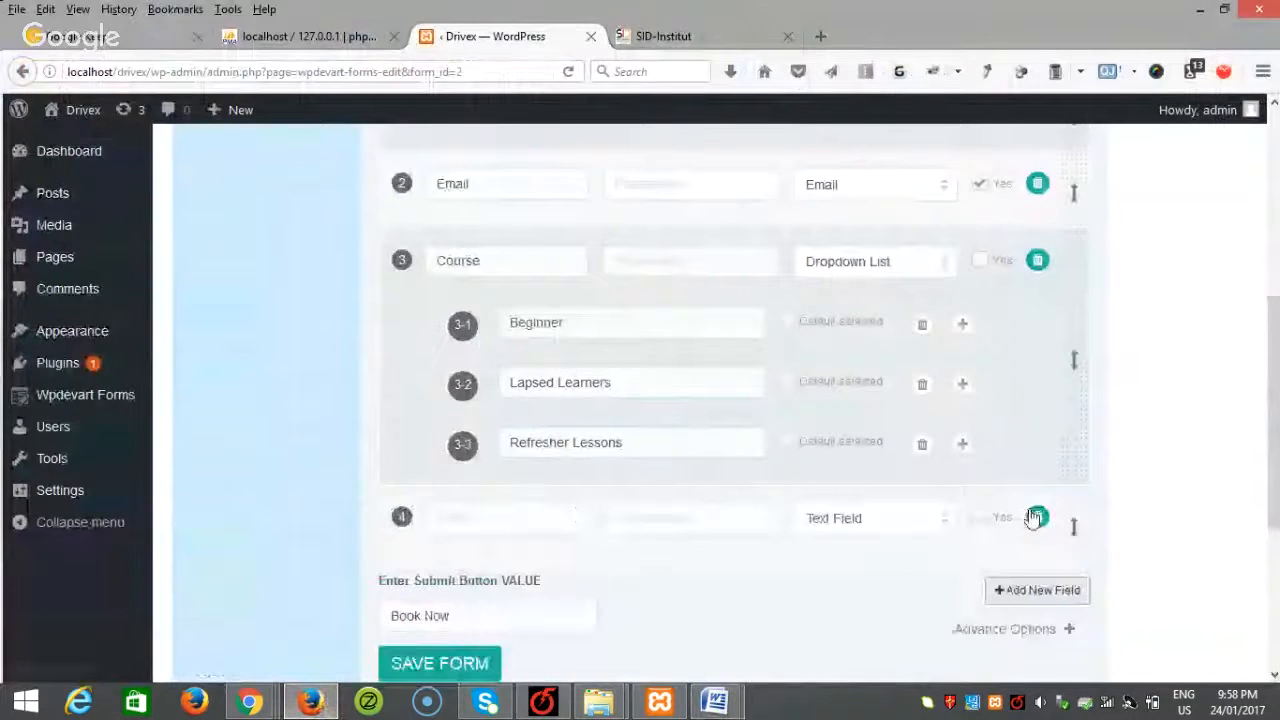
left_click(508, 511)
type("Phone")
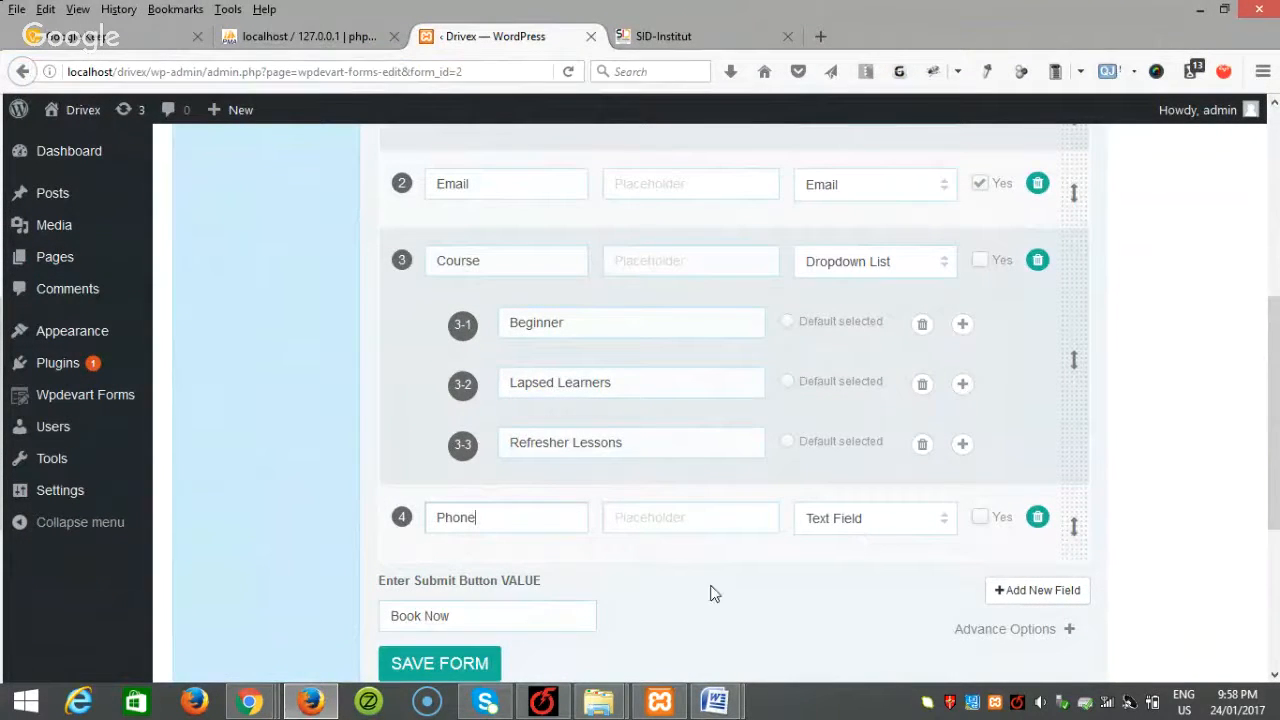
left_click(980, 517)
left_click(440, 664)
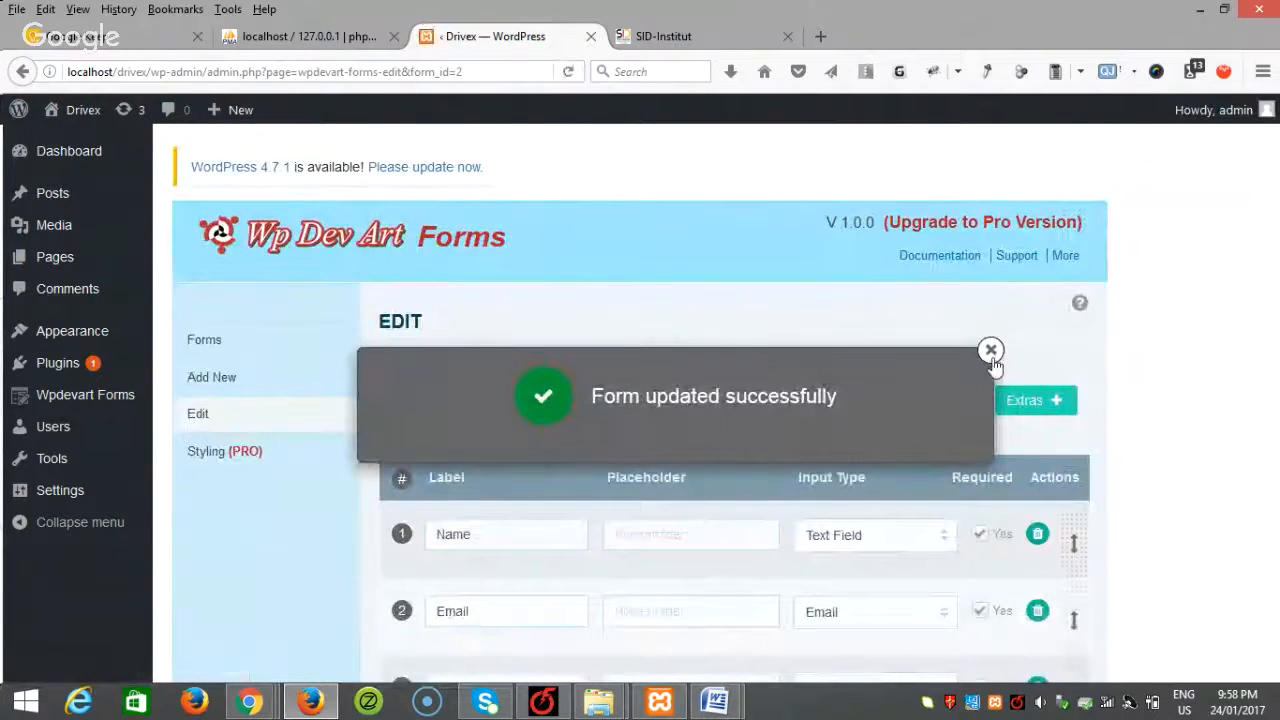
left_click(990, 351)
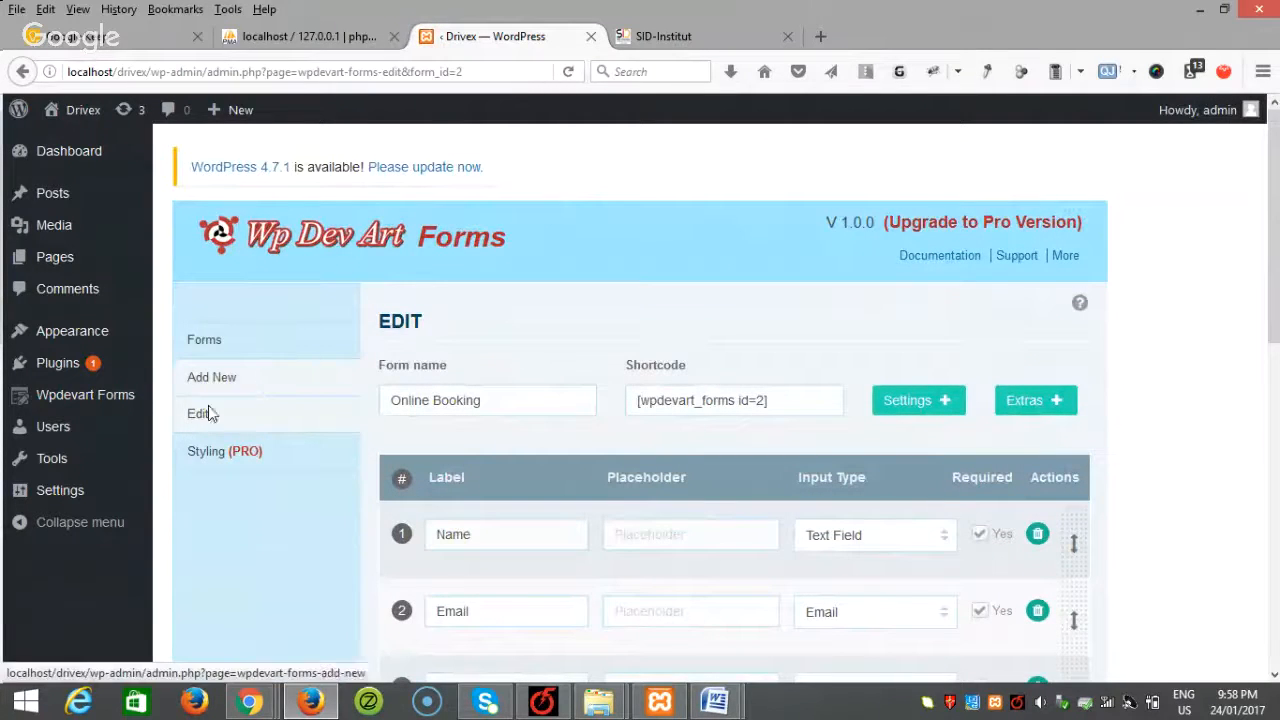
mouse_move(80, 260)
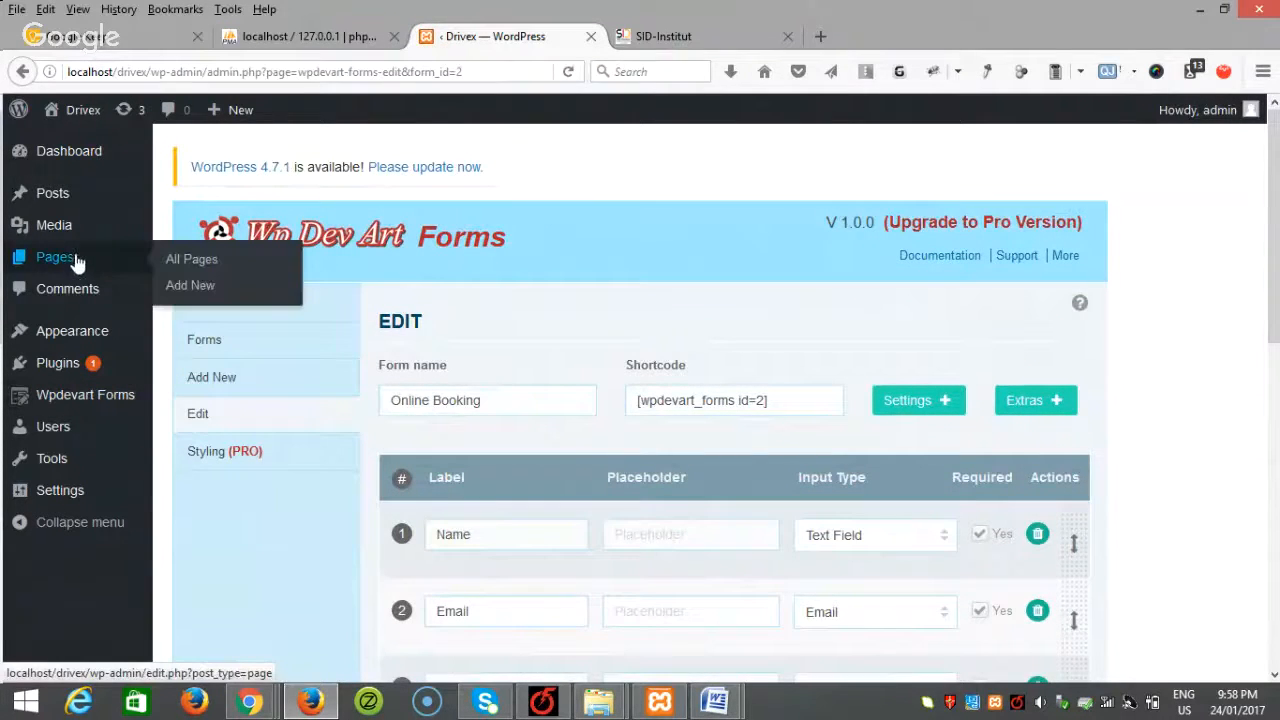
Step: Create and publish a Contact page with the contact form shortcode inserted in its body
left_click(182, 287)
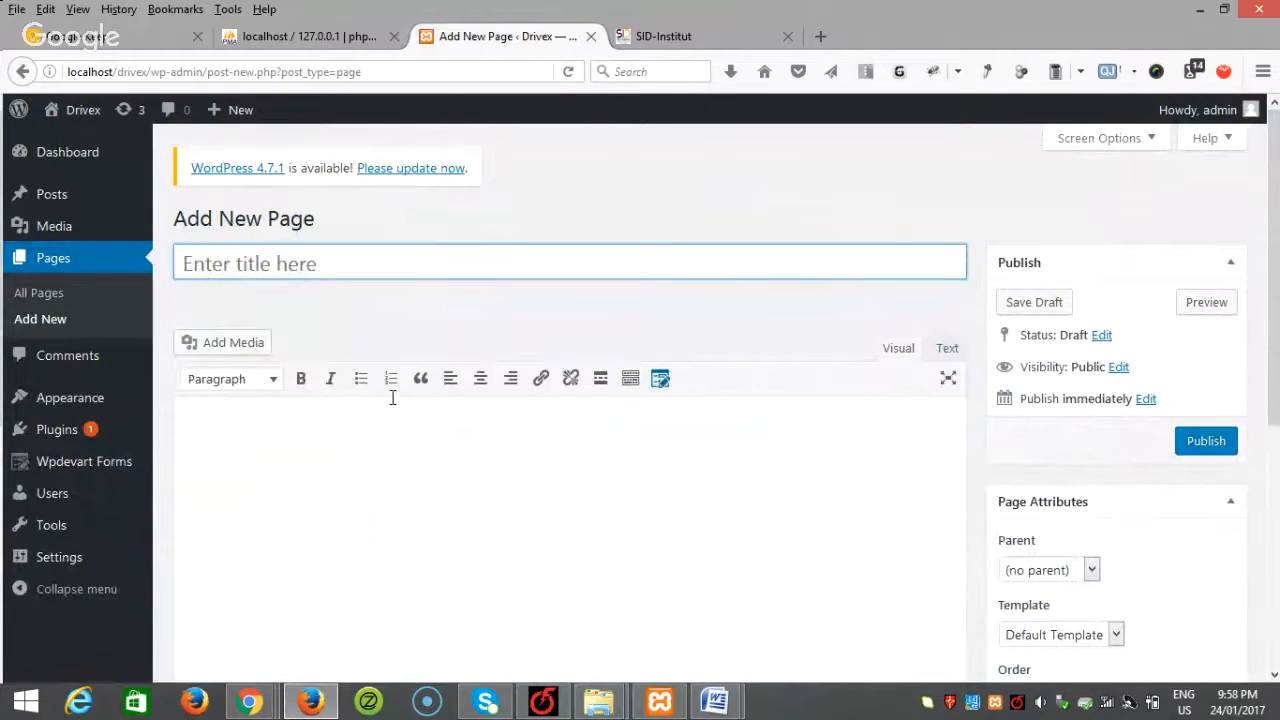
type("Contact")
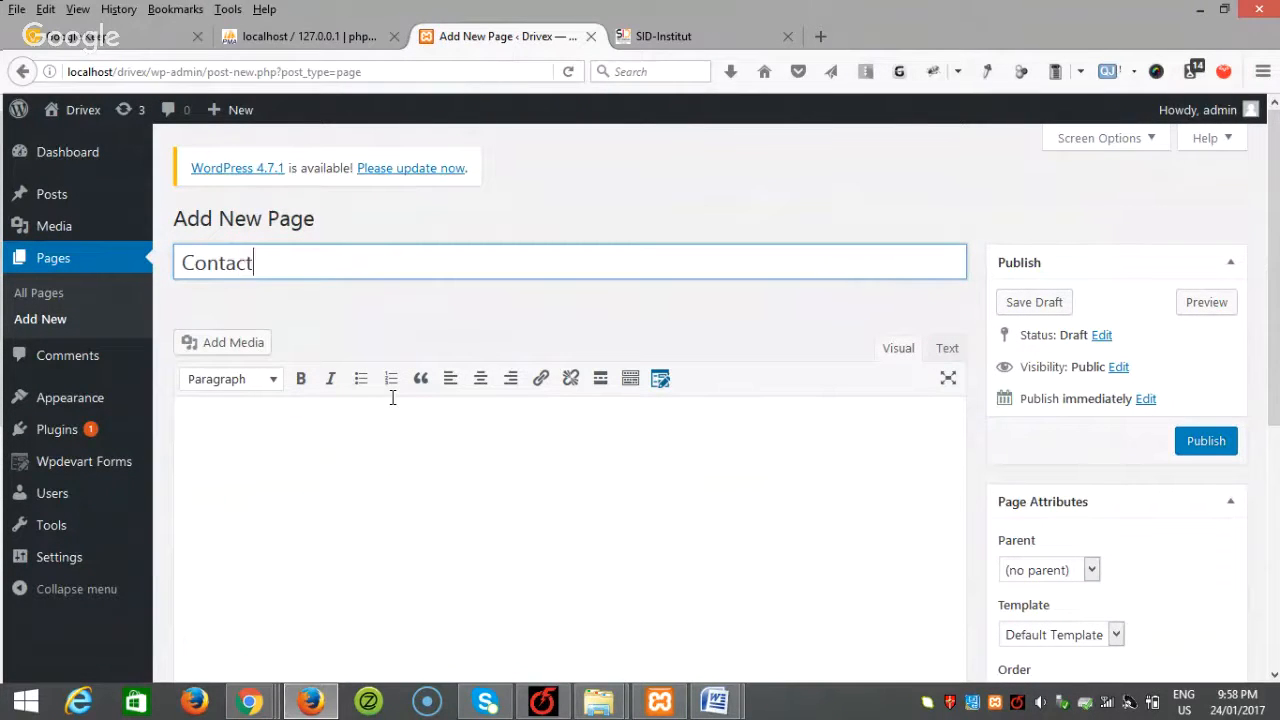
scroll(339, 457, "down", 2)
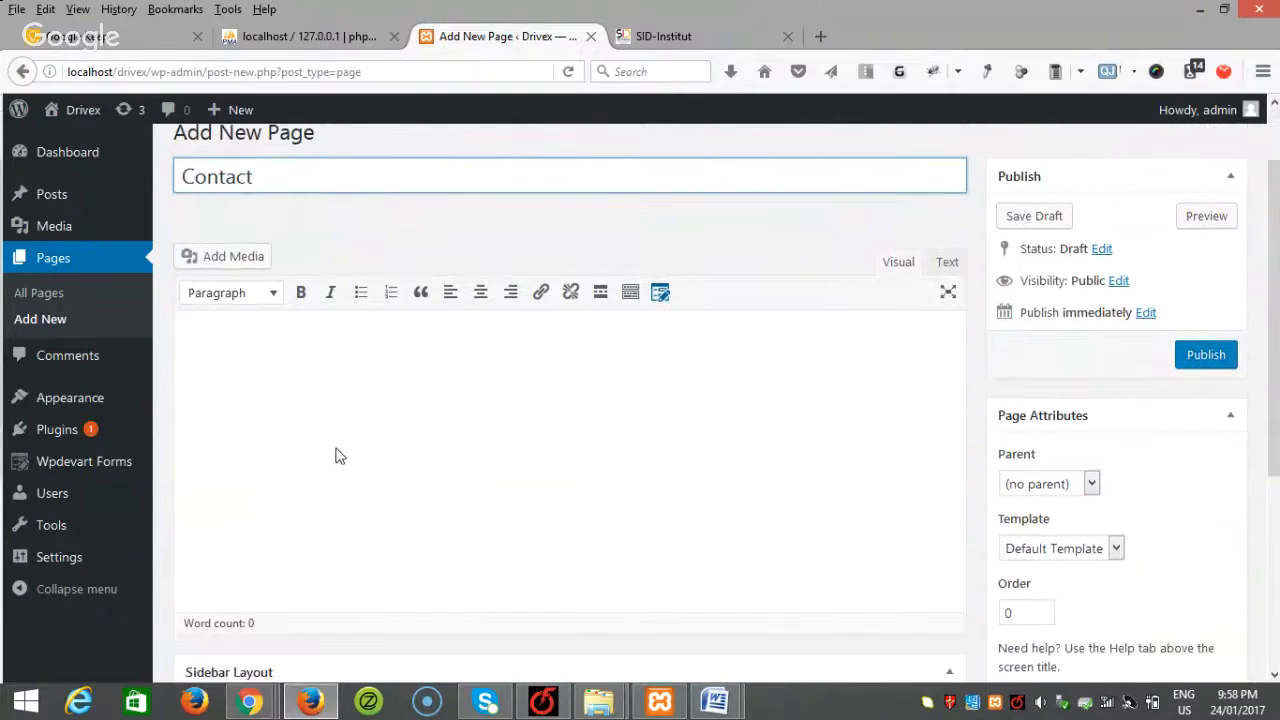
left_click(342, 388)
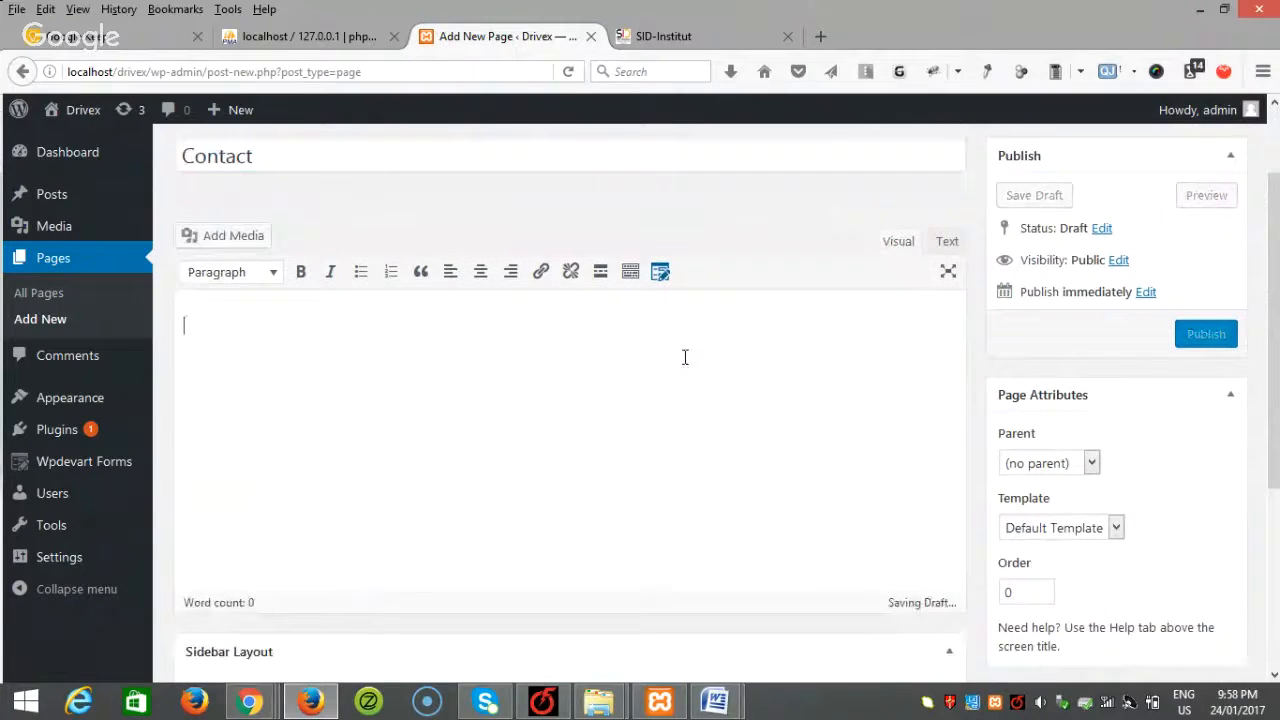
left_click(660, 273)
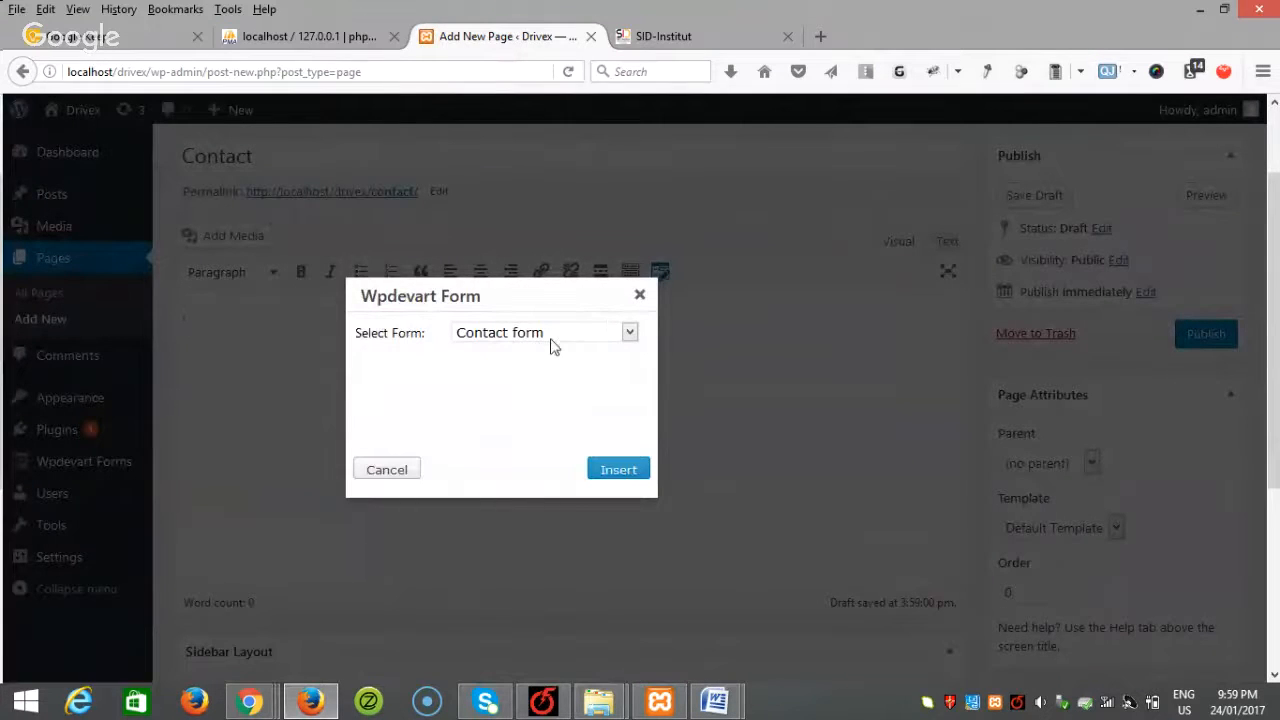
left_click(617, 470)
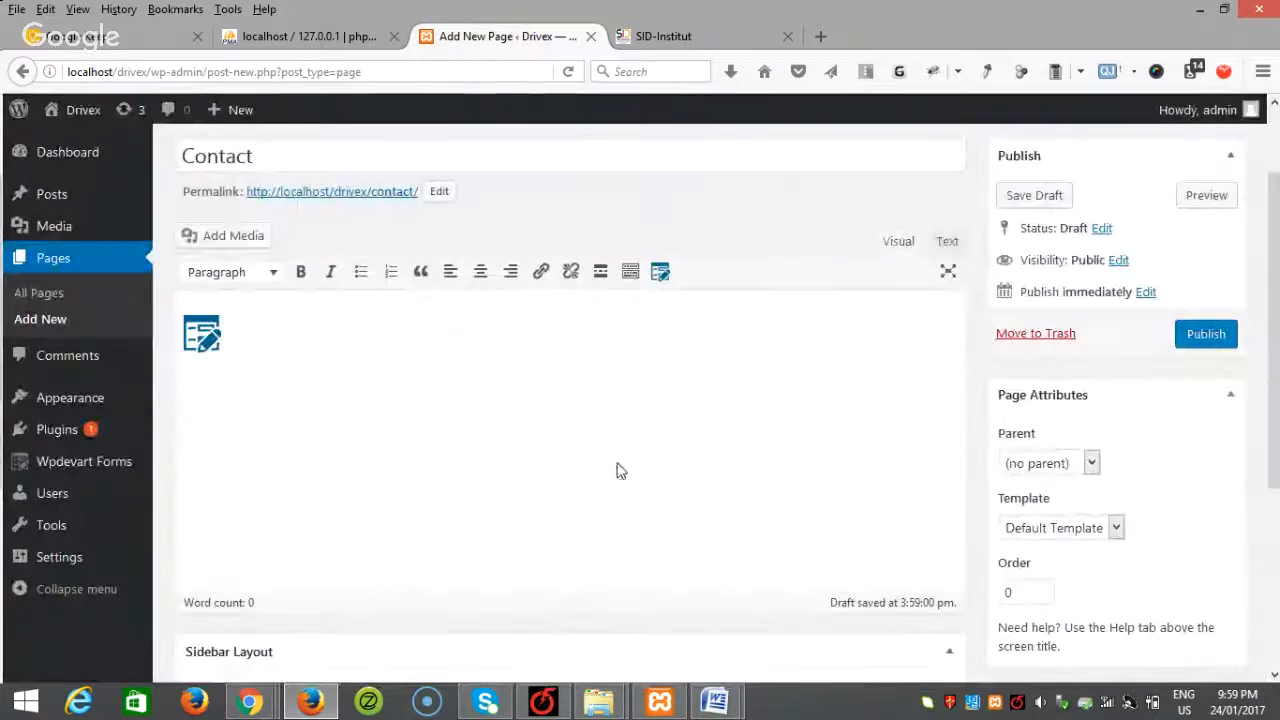
scroll(863, 506, "up", 2)
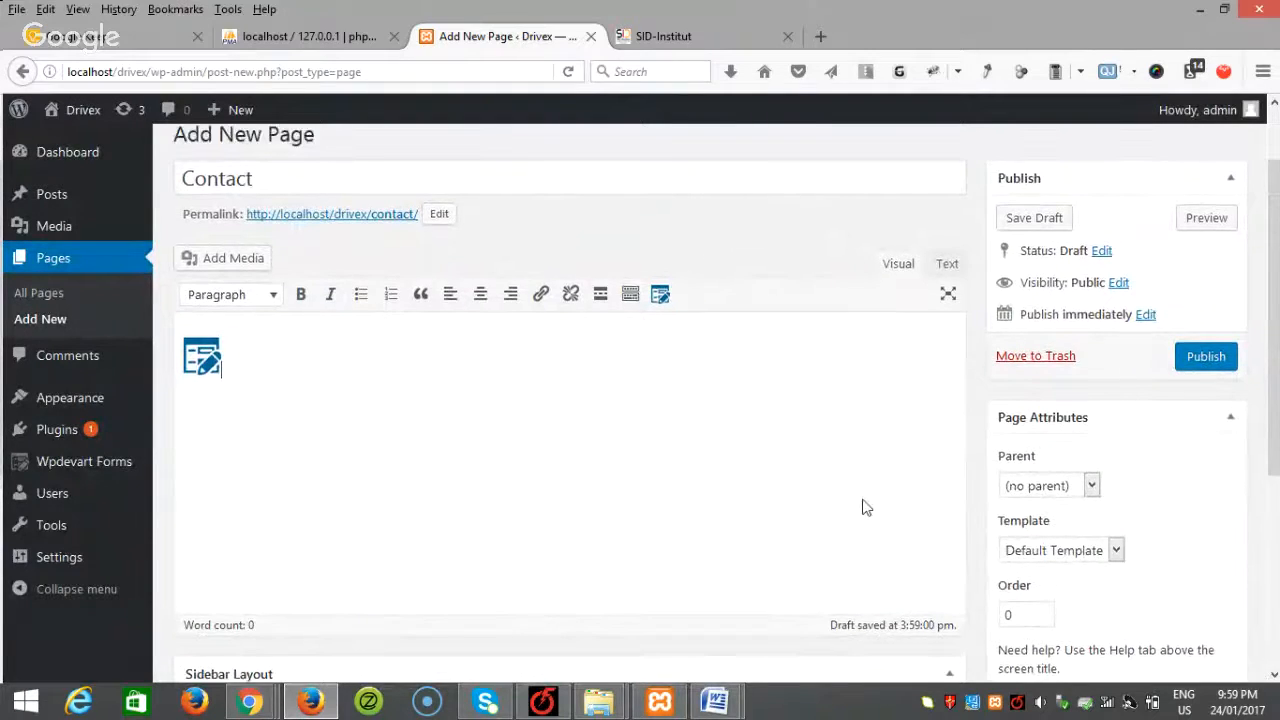
left_click(1204, 442)
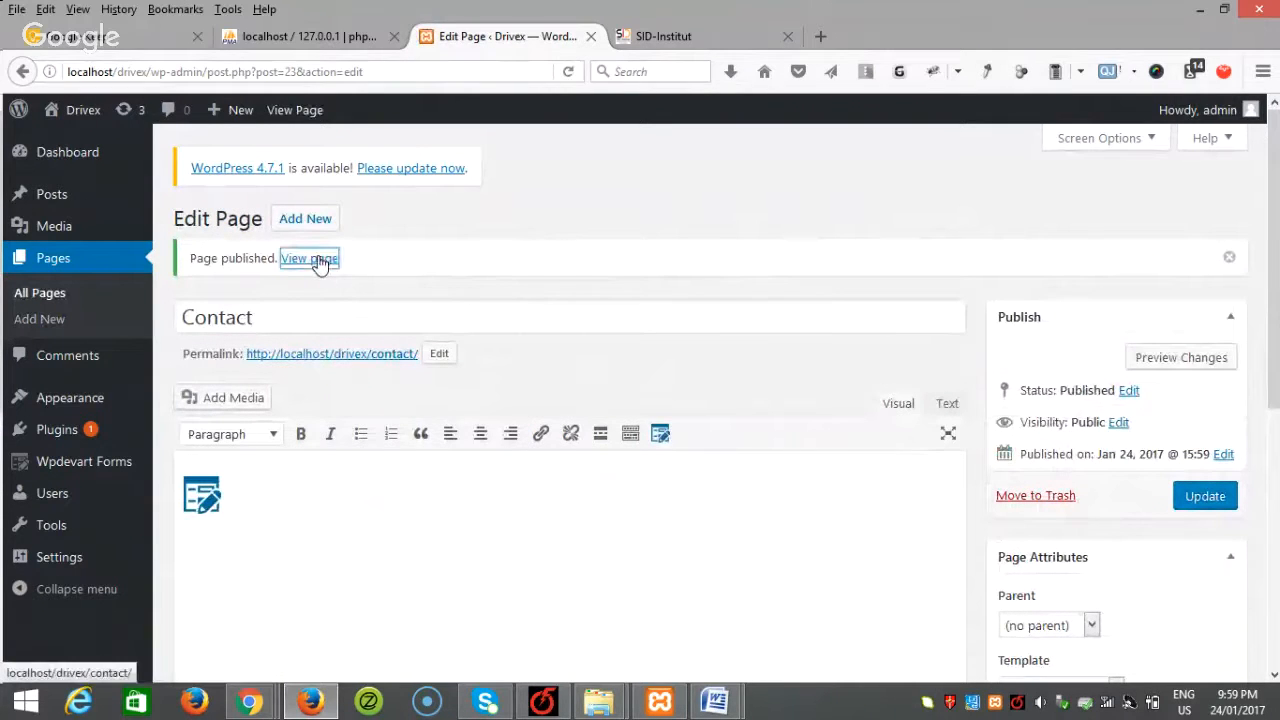
Step: Open the live Contact page in a new tab, try its Name and Message fields, then return to the admin tab
right_click(321, 259)
left_click(400, 272)
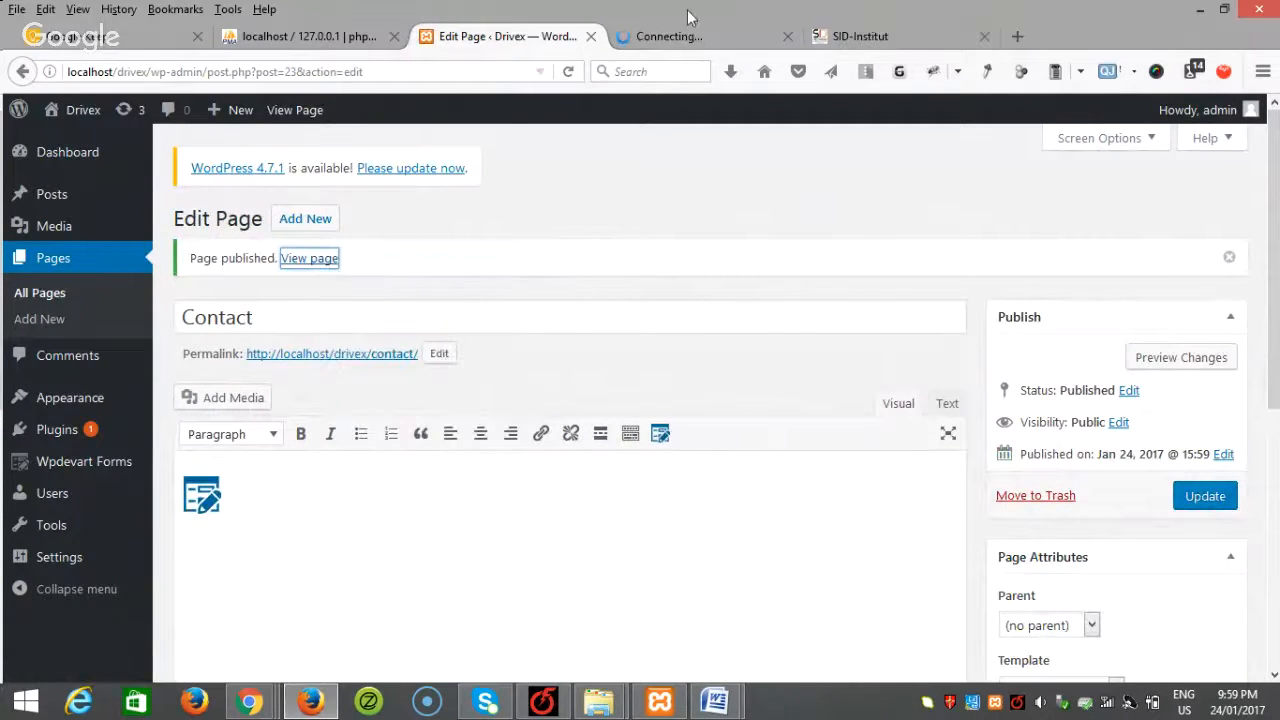
left_click(677, 36)
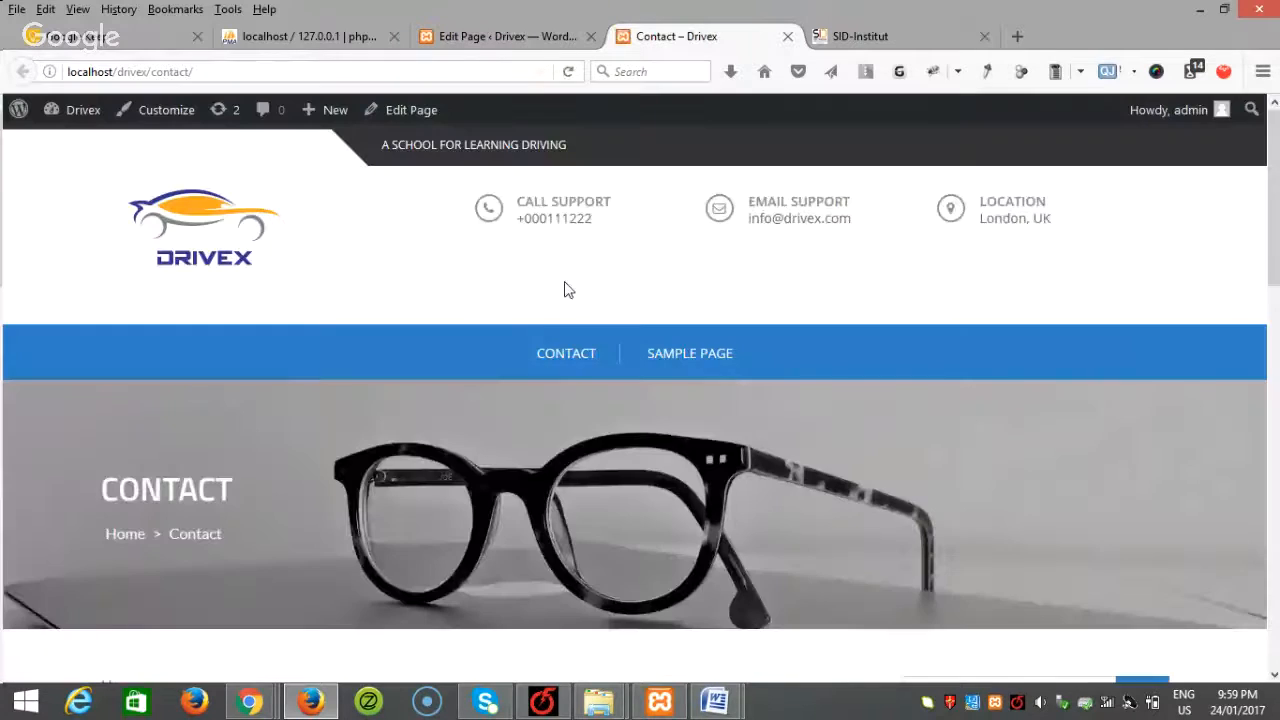
scroll(566, 286, "down", 6)
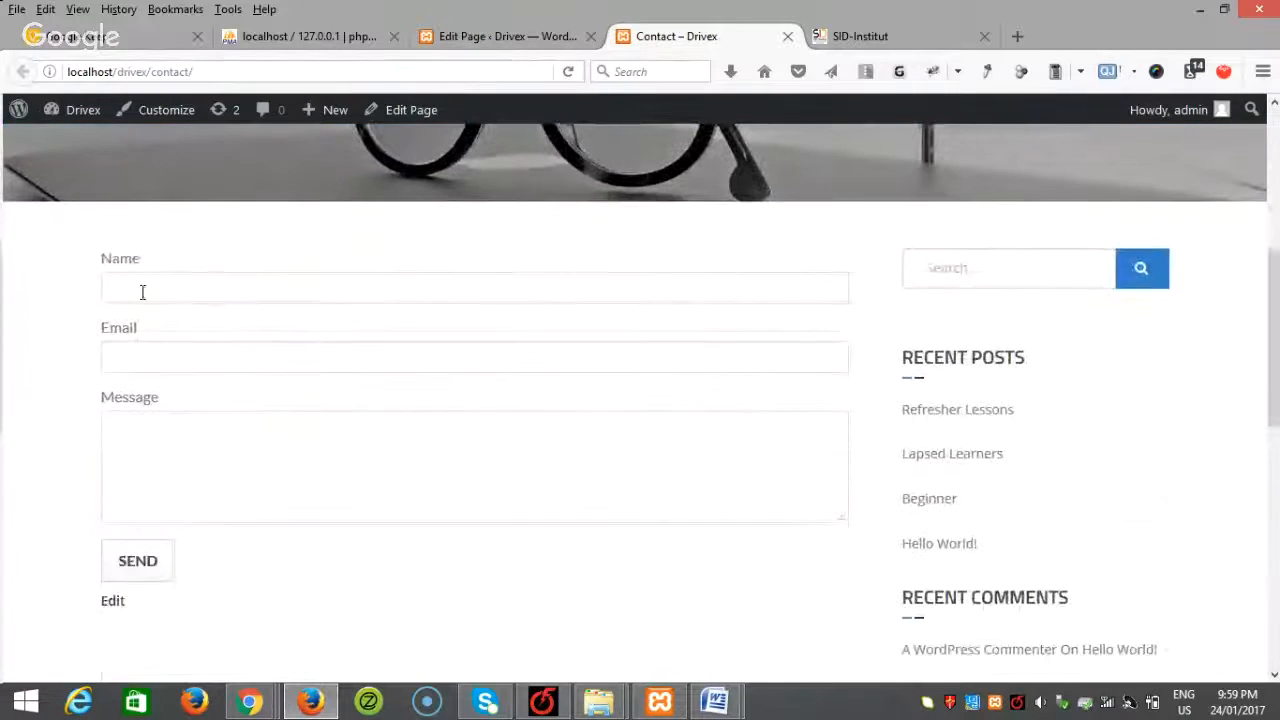
left_click(140, 292)
scroll(180, 457, "down", 3)
left_click(234, 290)
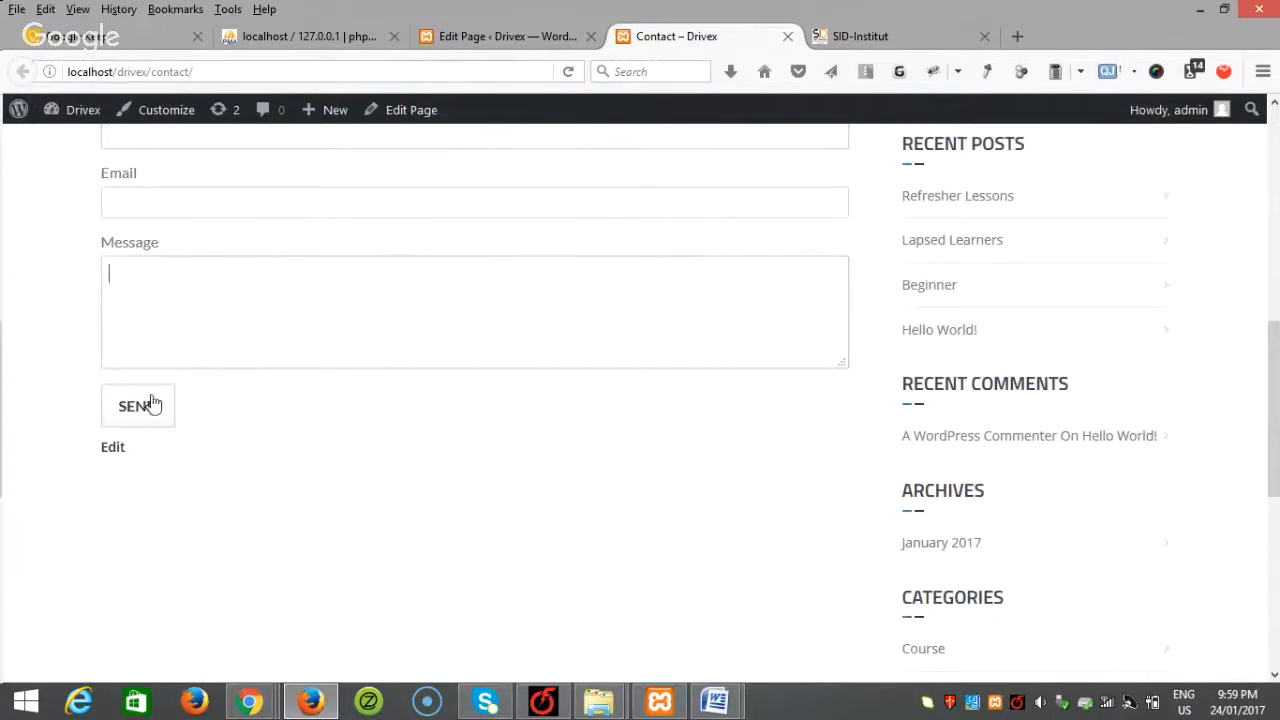
left_click(505, 36)
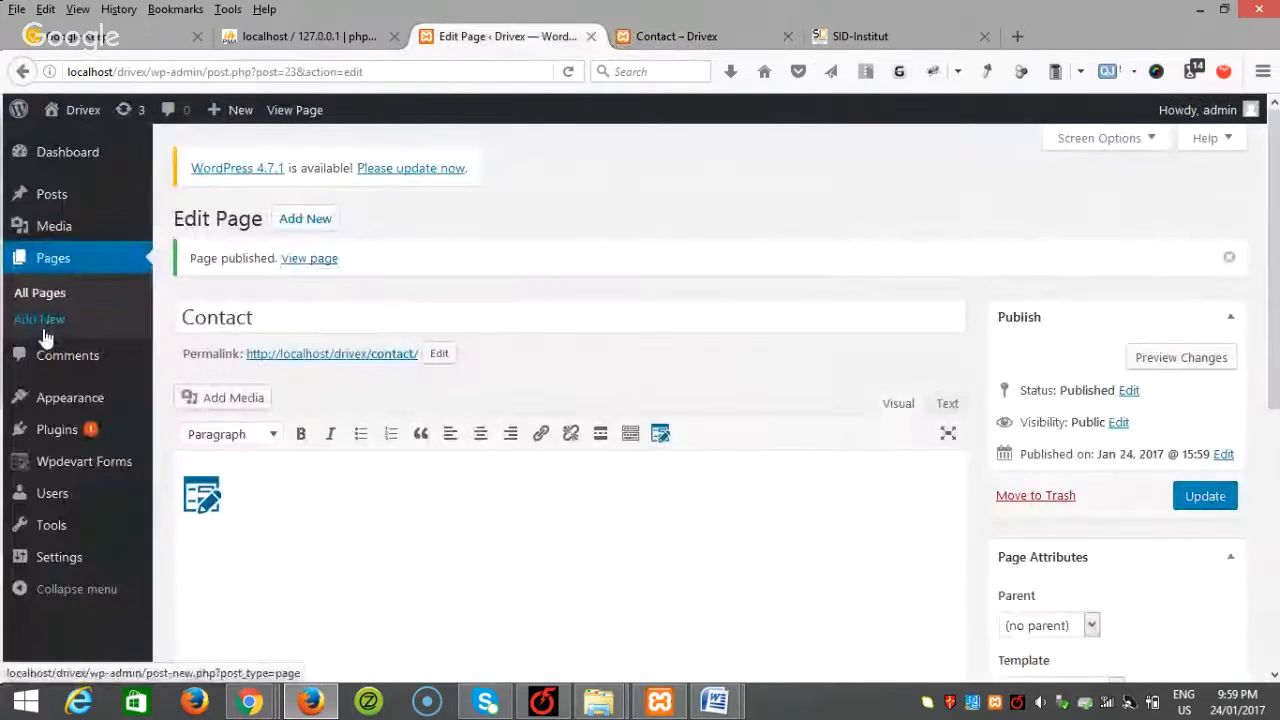
Step: Create a page titled Online Booking, insert the Online Booking form, and publish it
left_click(39, 319)
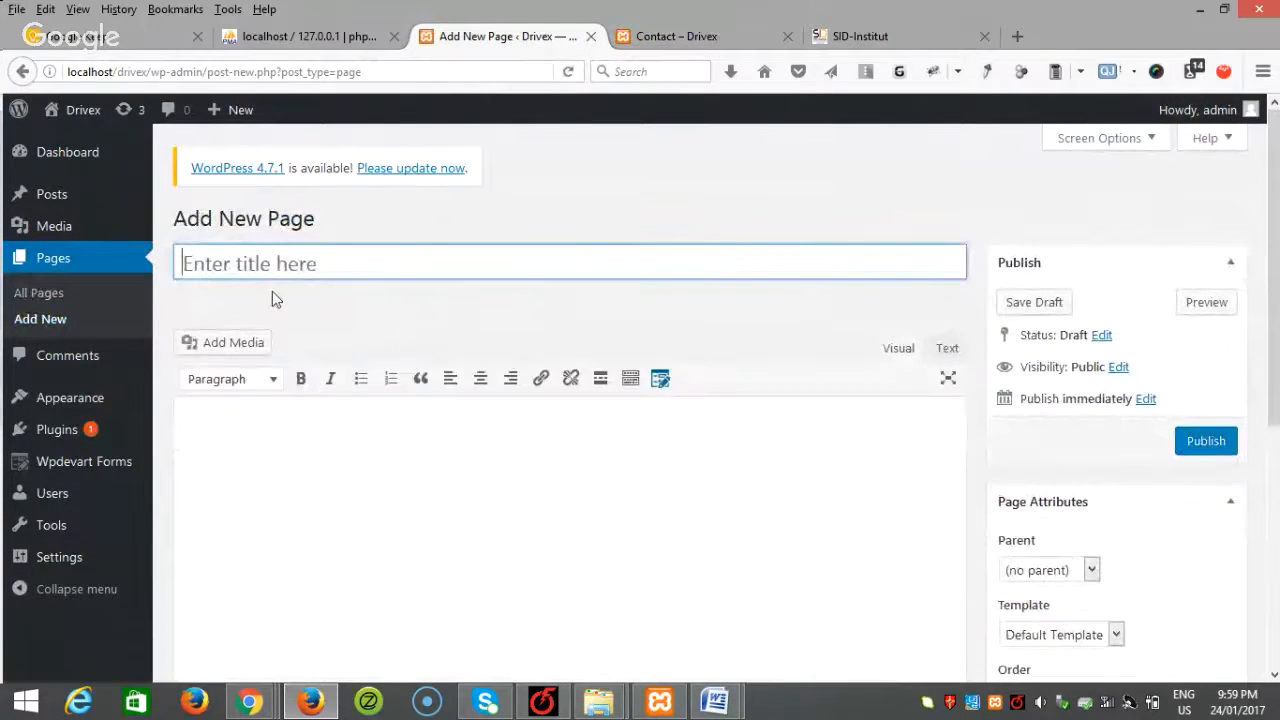
type("Online Boo")
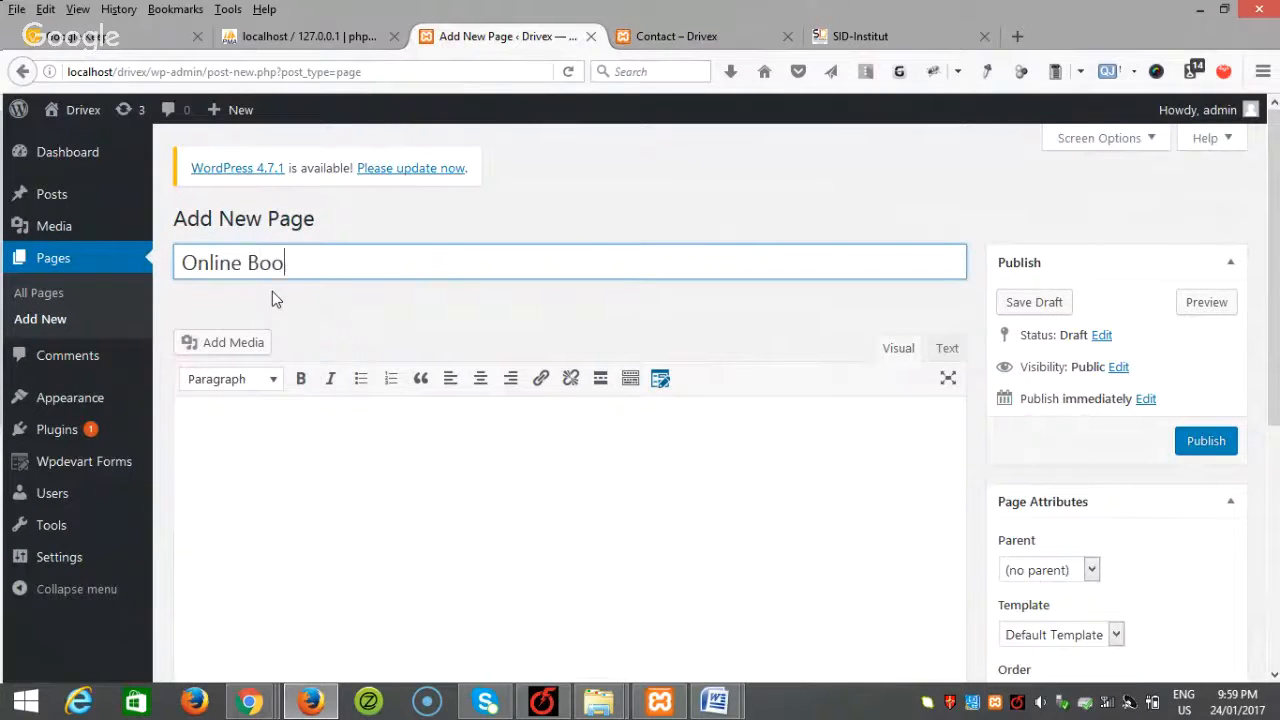
type("king")
left_click(552, 437)
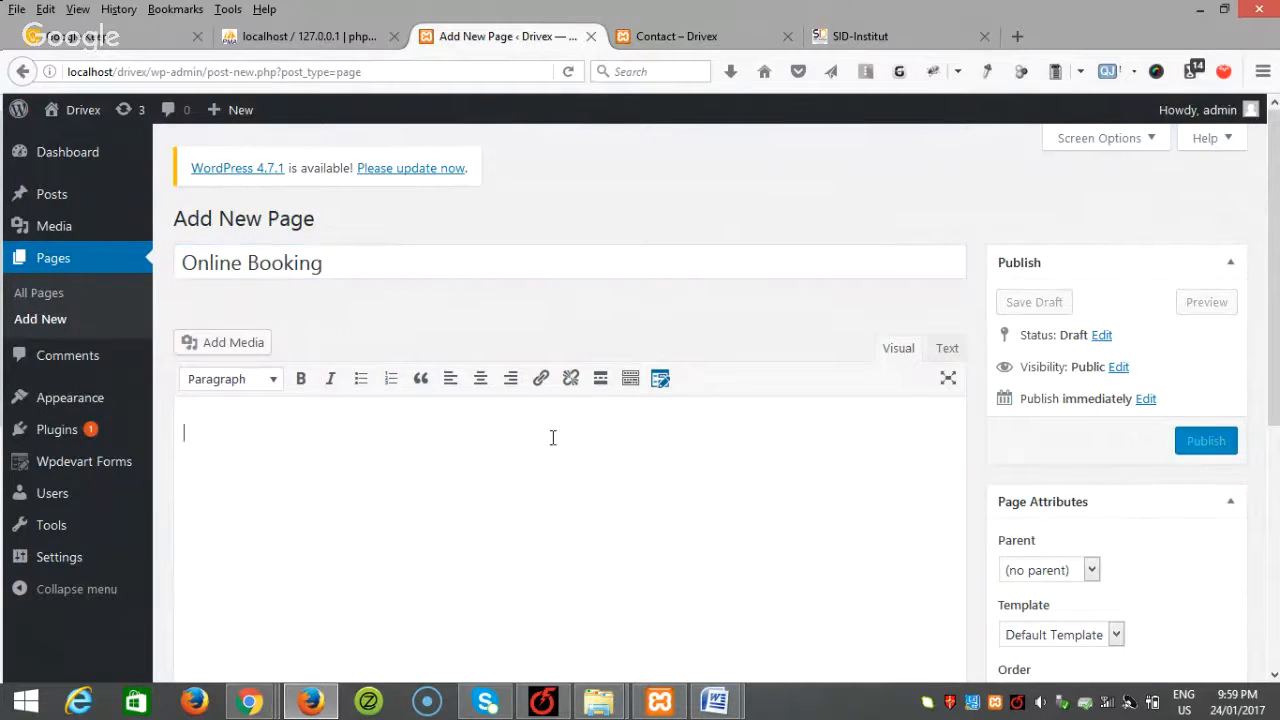
left_click(660, 386)
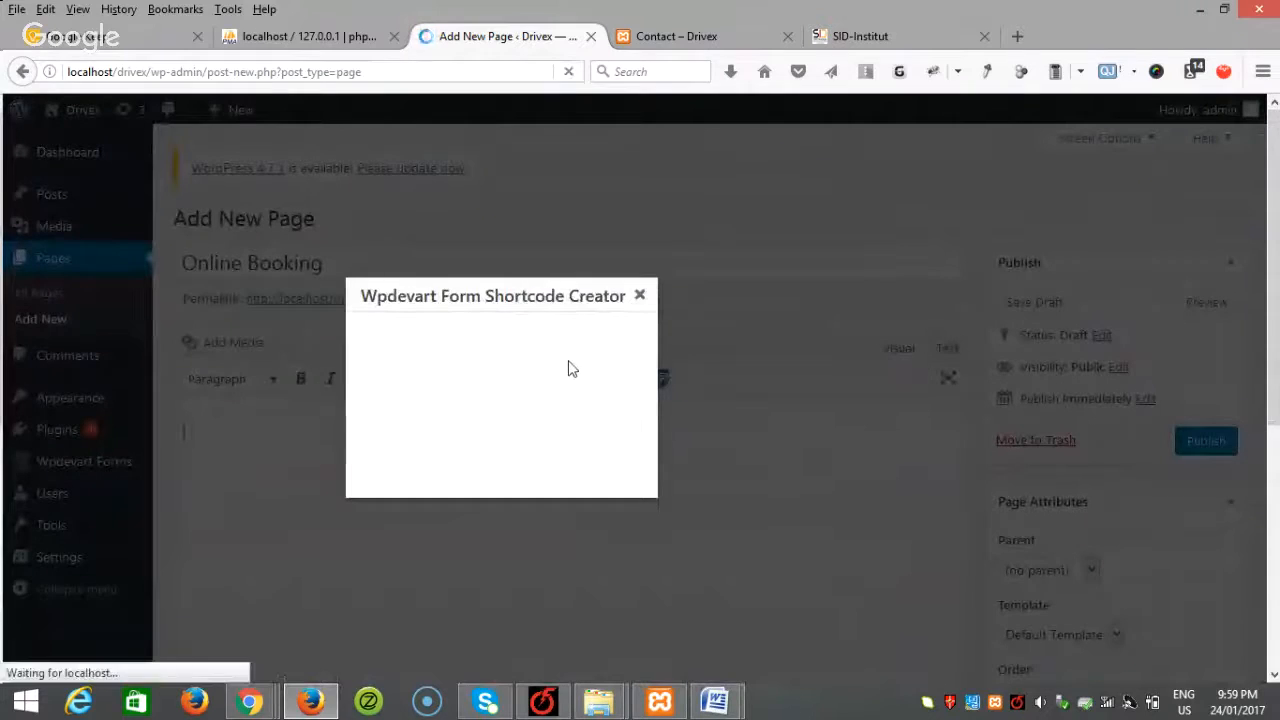
left_click(557, 336)
left_click(523, 369)
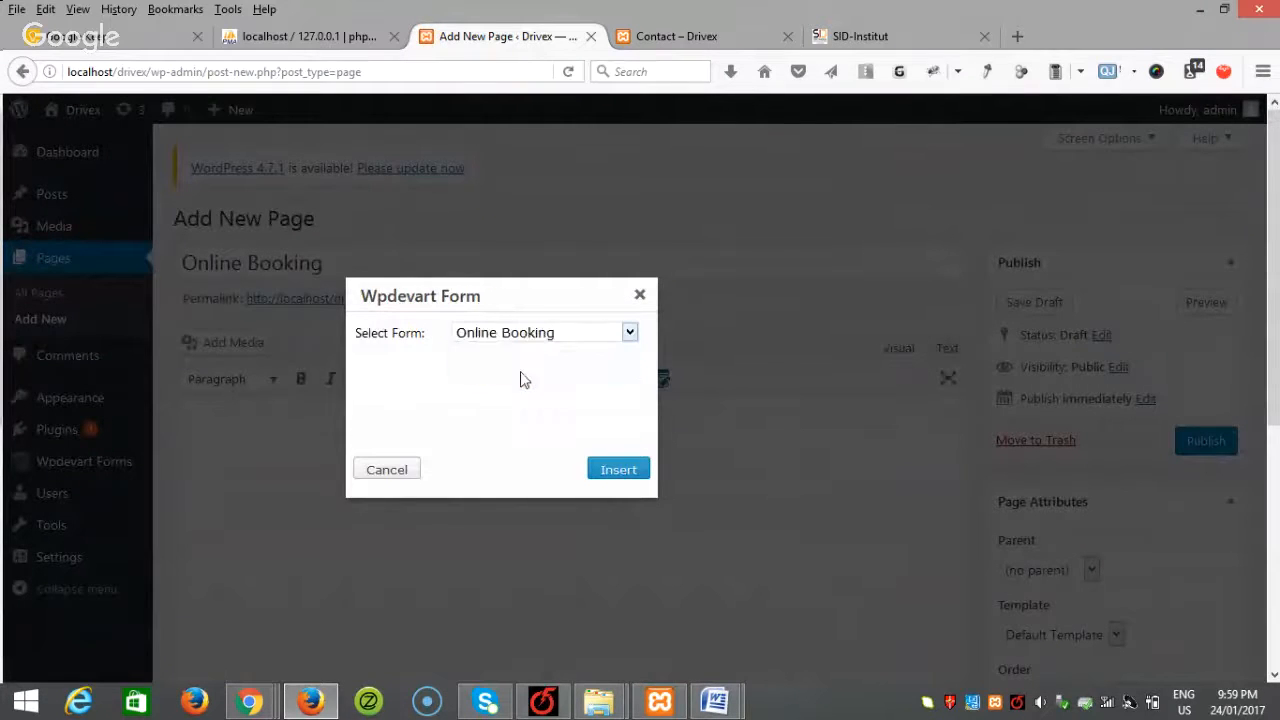
left_click(619, 476)
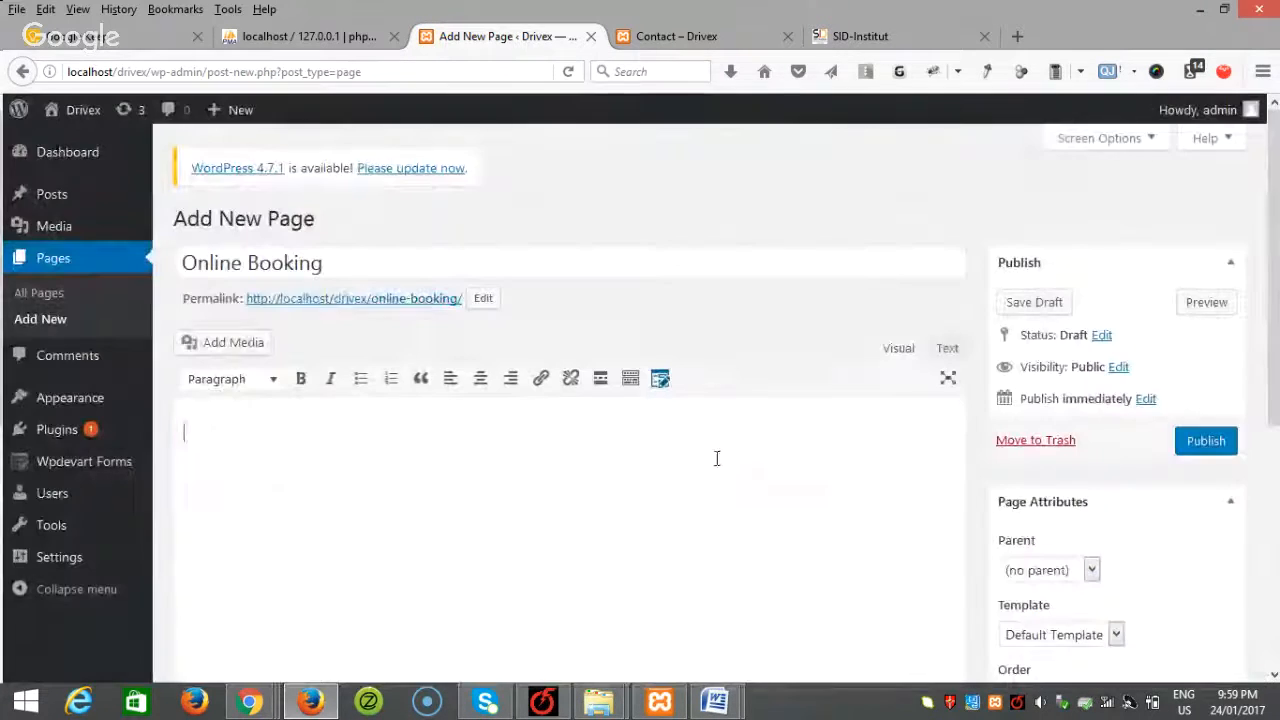
scroll(1150, 470, "down", 1)
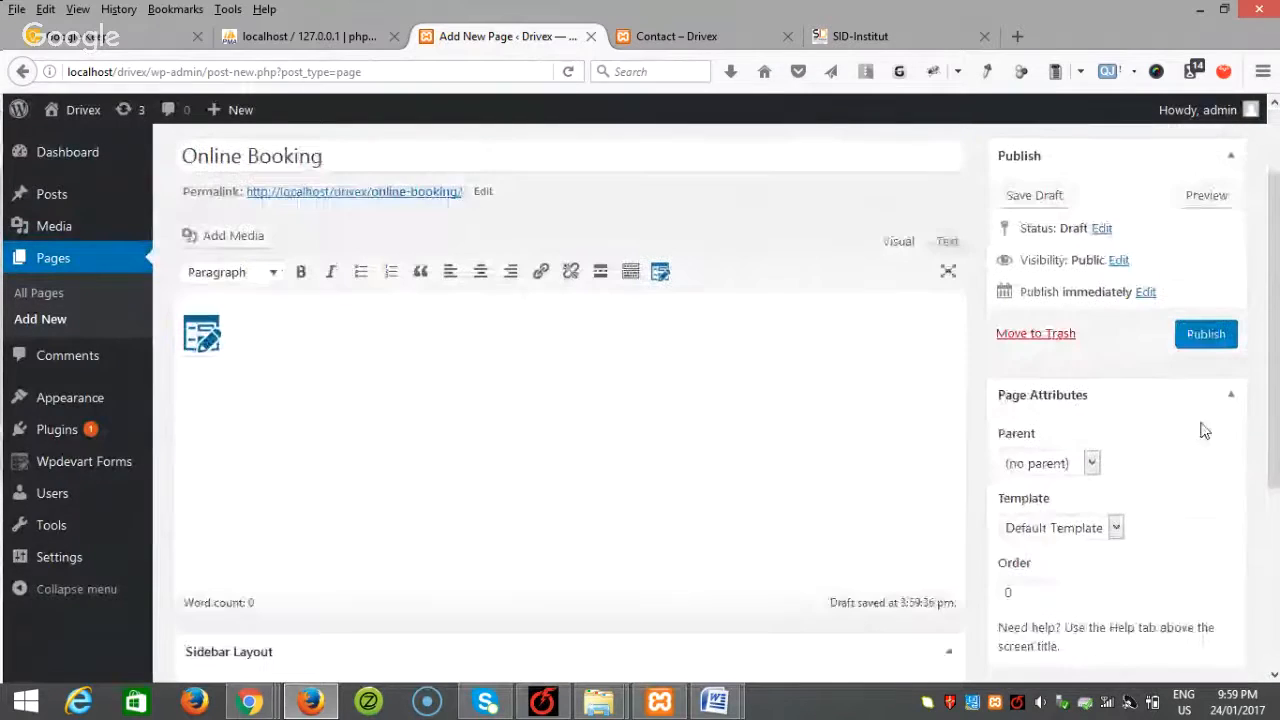
left_click(1204, 334)
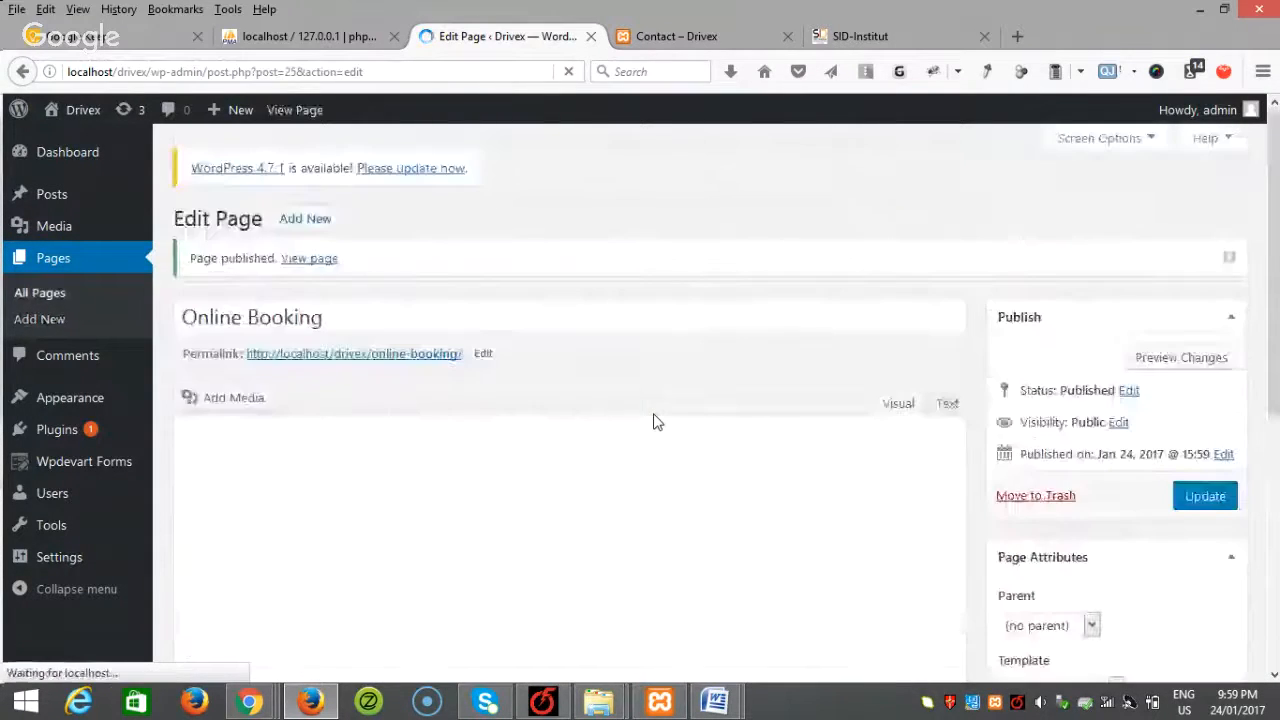
Step: View the published Online Booking page and try its course list and Phone field
right_click(318, 259)
left_click(400, 266)
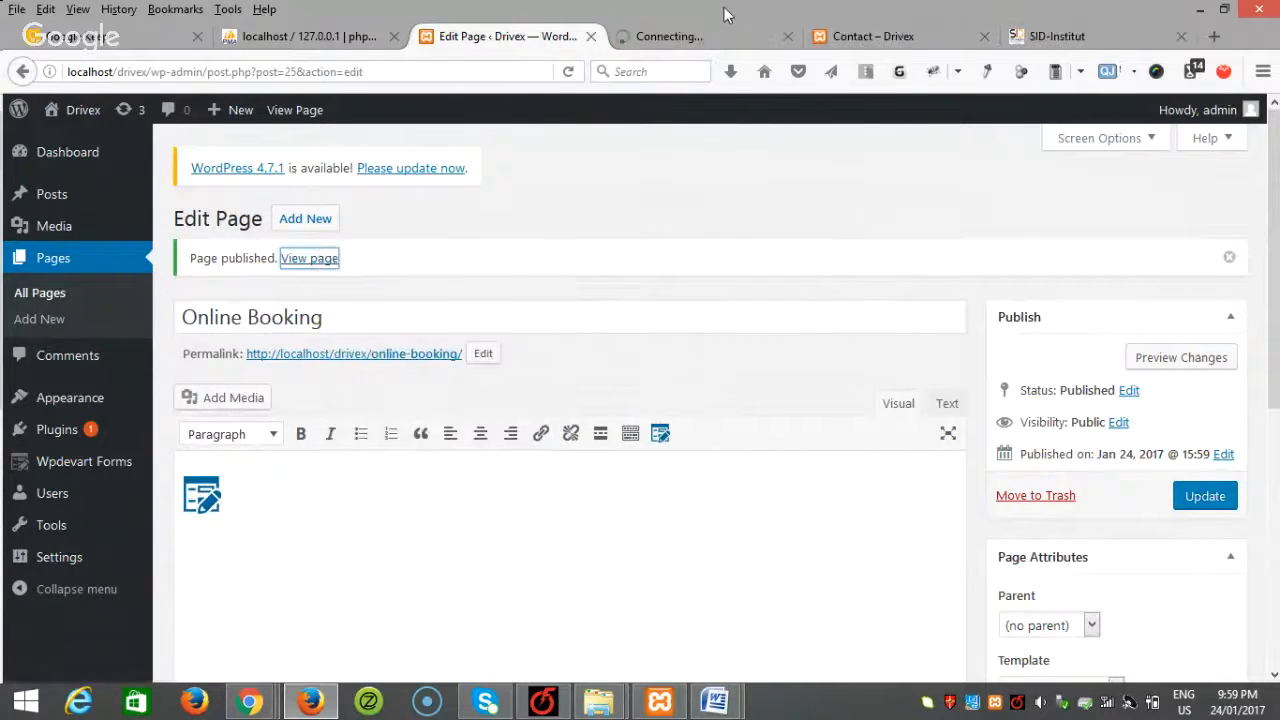
left_click(708, 36)
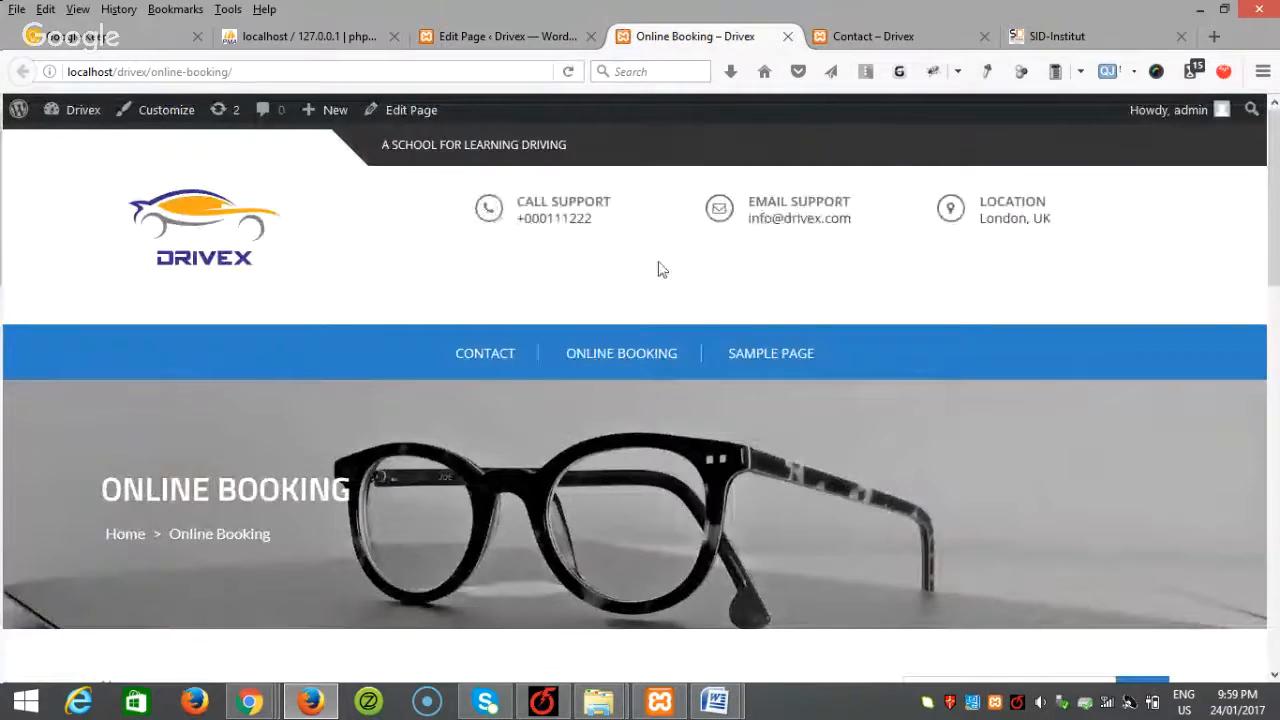
scroll(658, 269, "down", 4)
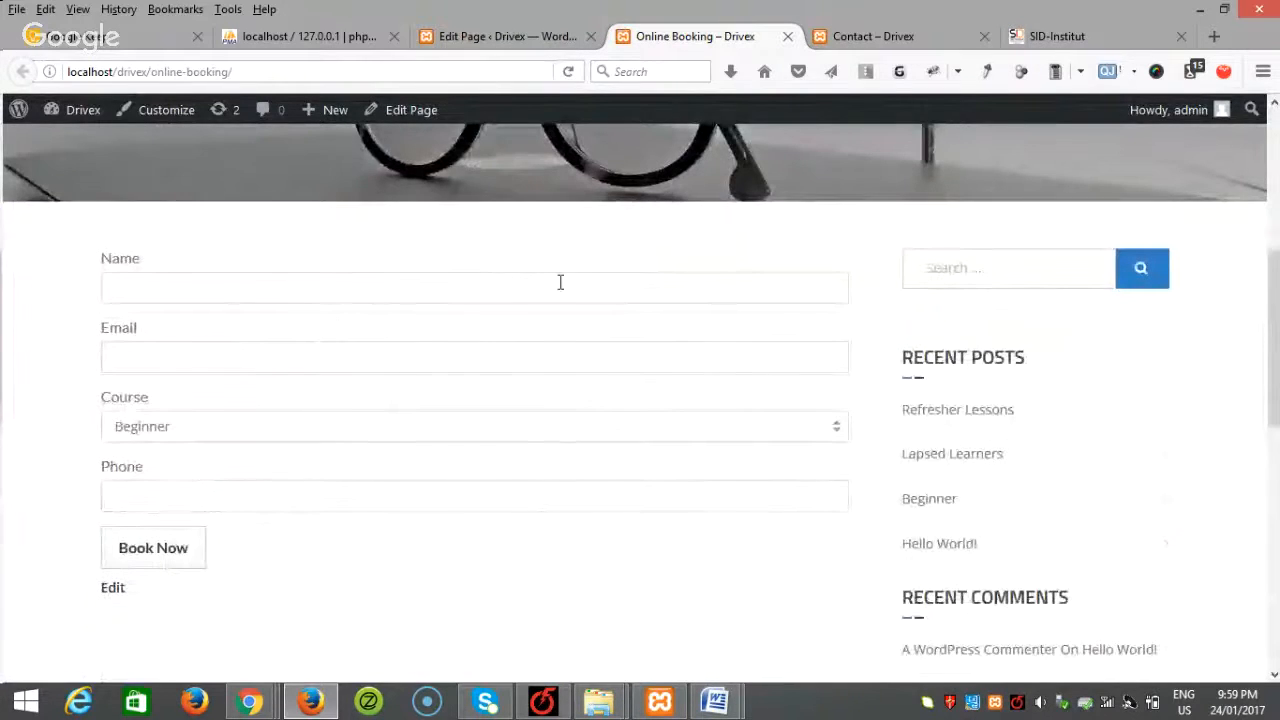
scroll(550, 300, "up", 3)
scroll(351, 354, "down", 2)
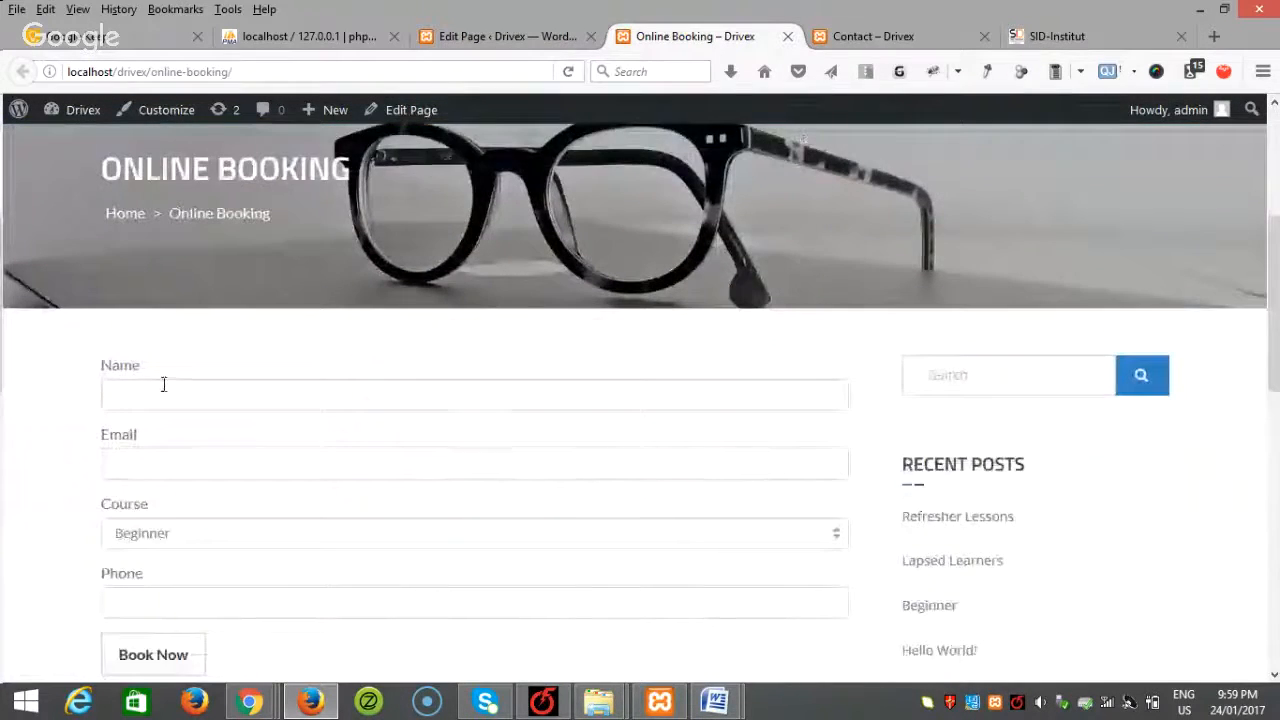
scroll(163, 380, "down", 2)
left_click(172, 327)
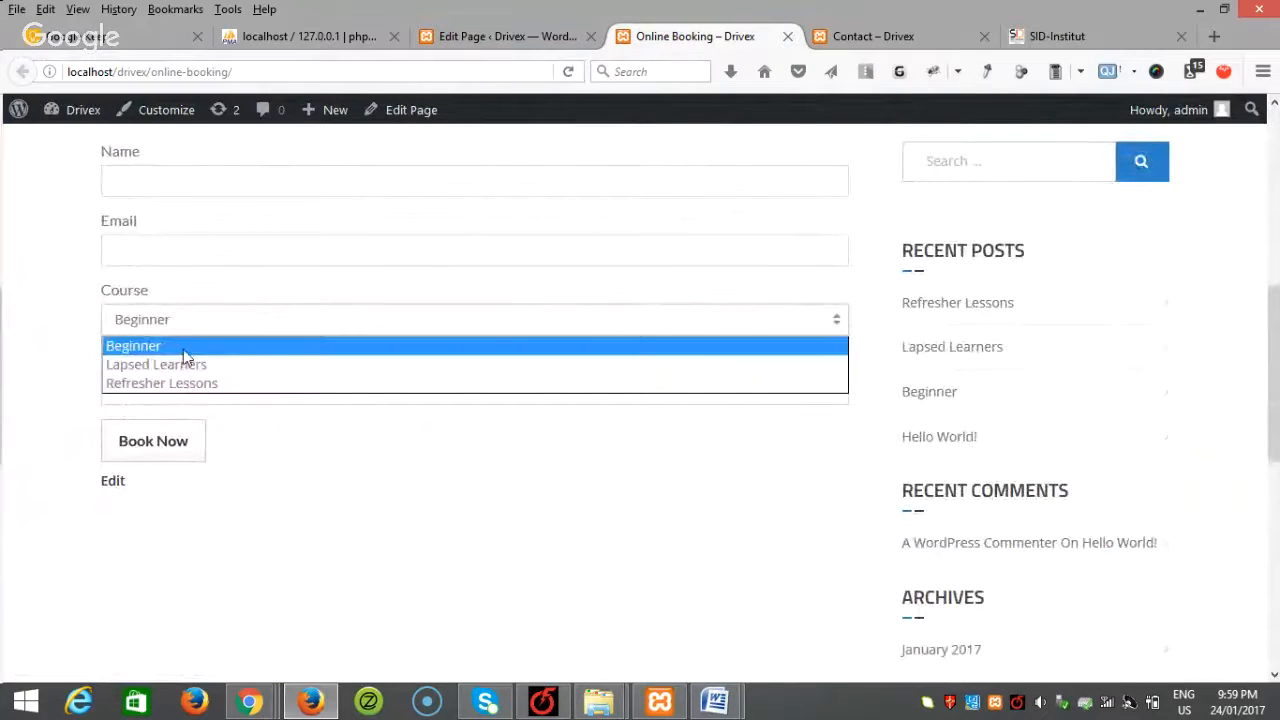
left_click(160, 398)
left_click(197, 376)
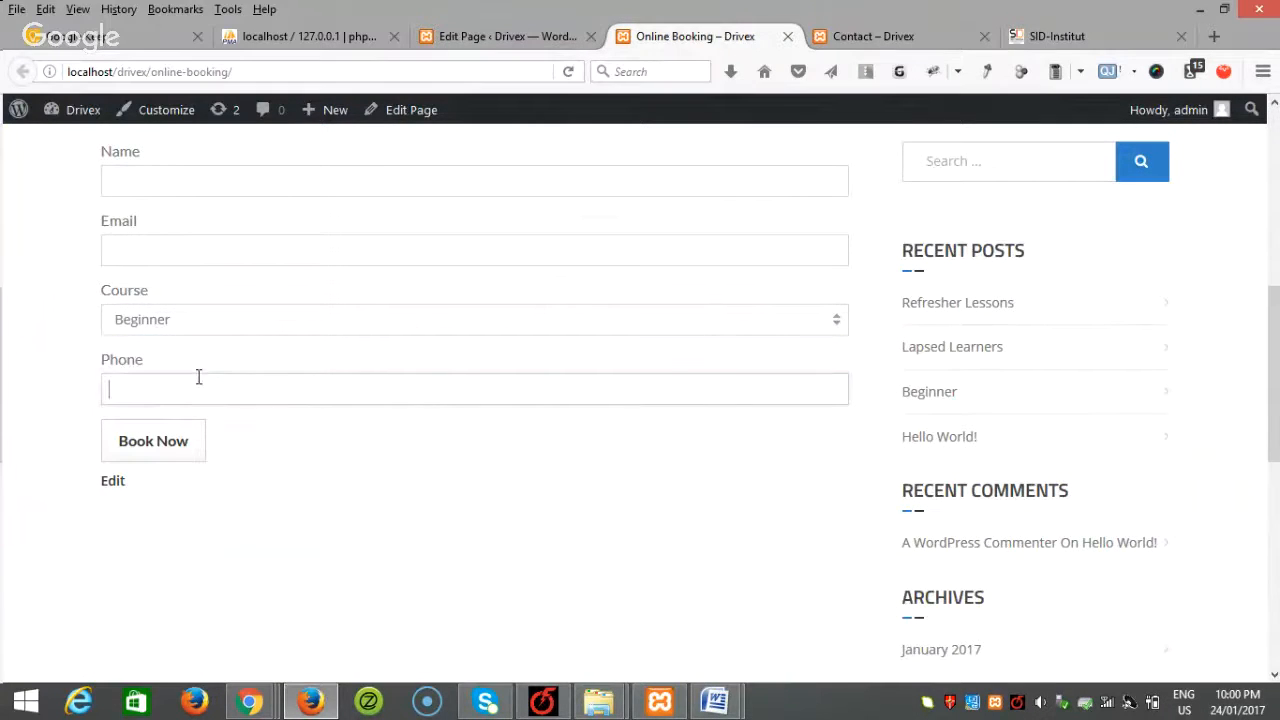
scroll(240, 450, "up", 4)
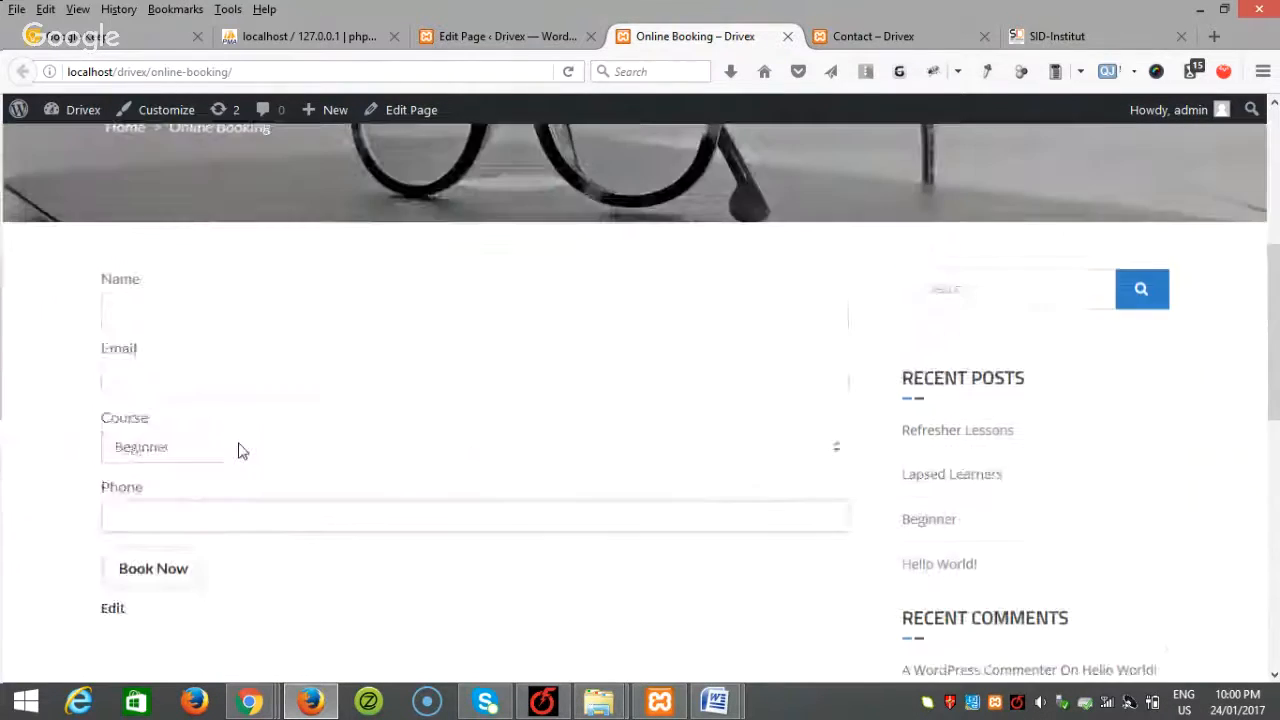
left_click(503, 26)
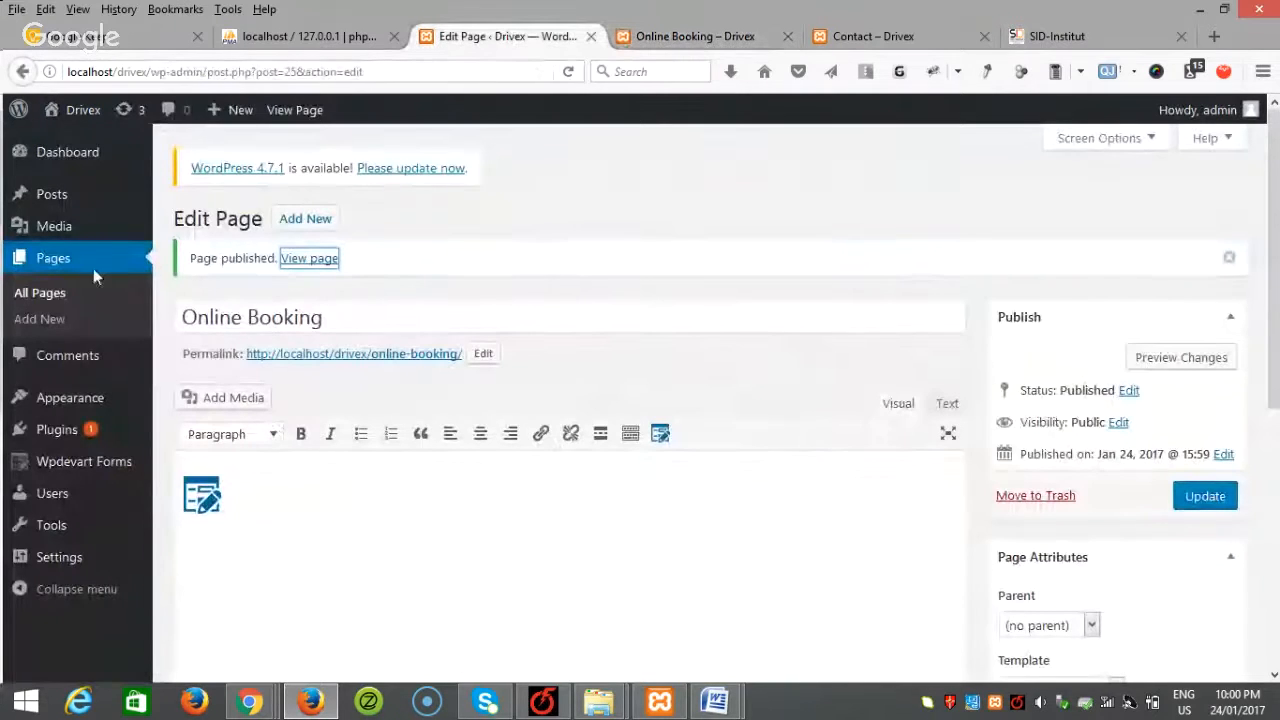
Step: Start a new page titled 'About' and place the cursor in its body
left_click(39, 319)
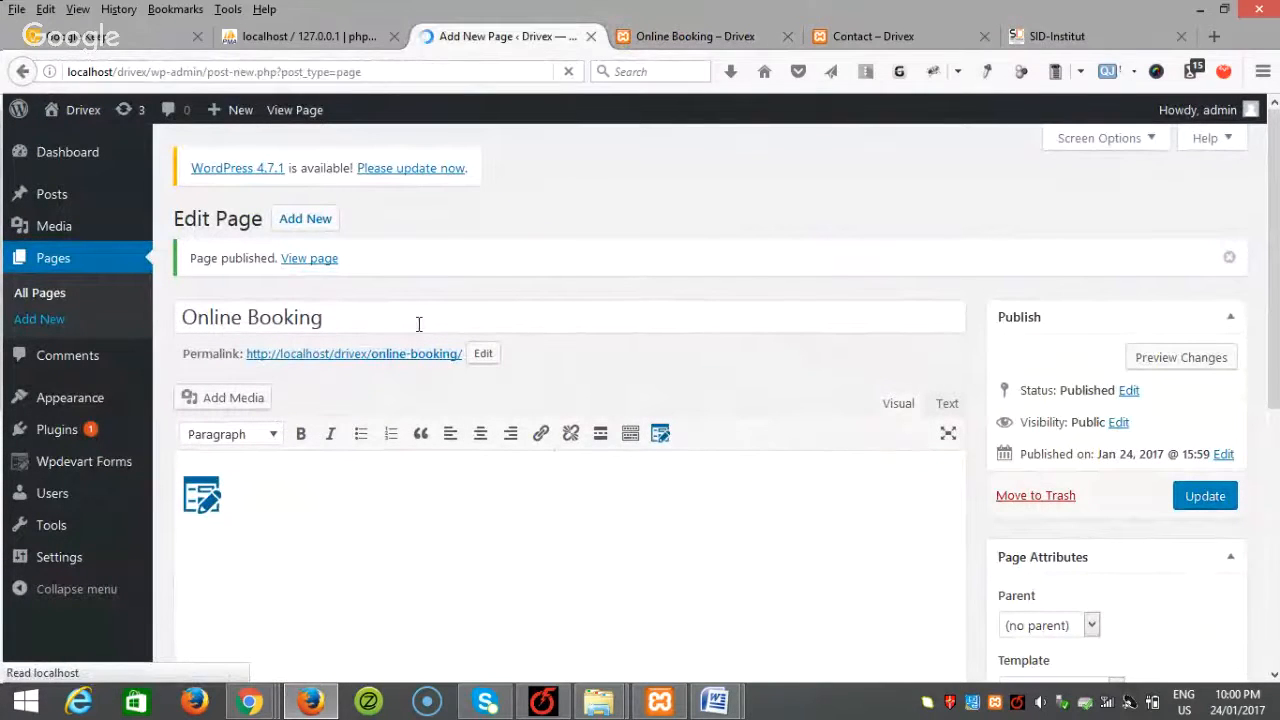
type("A")
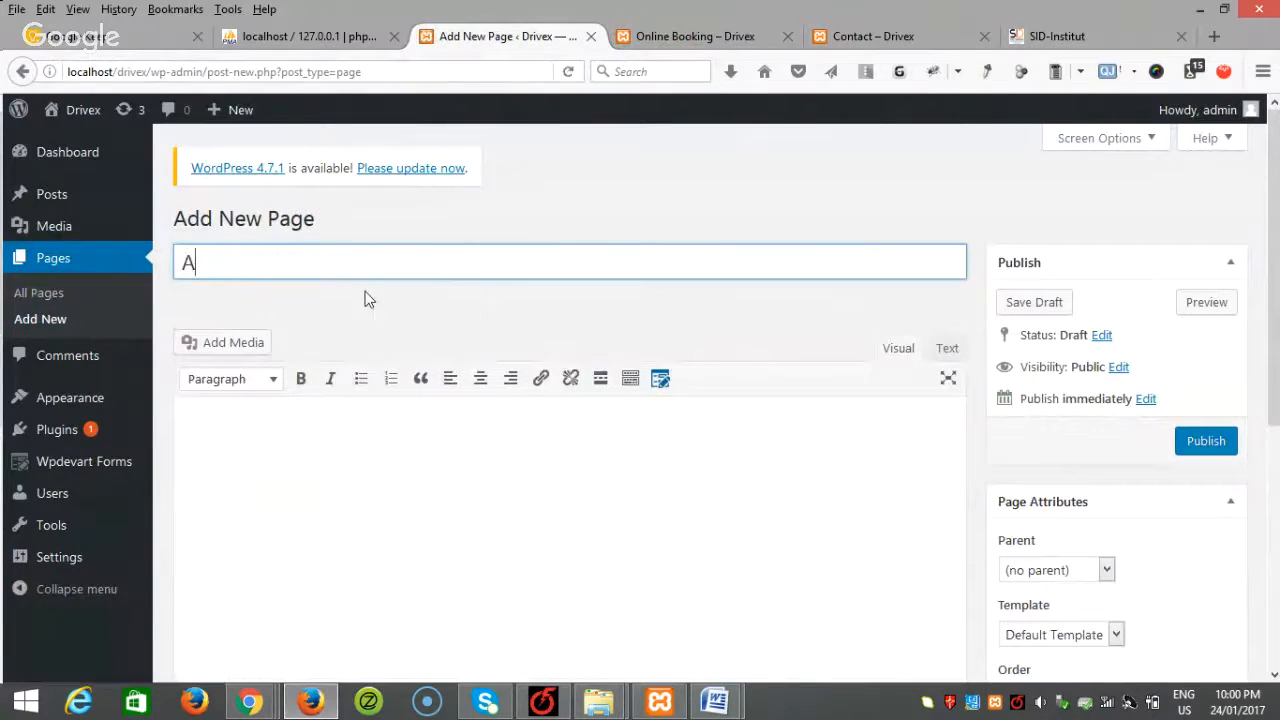
type("bout")
left_click(400, 530)
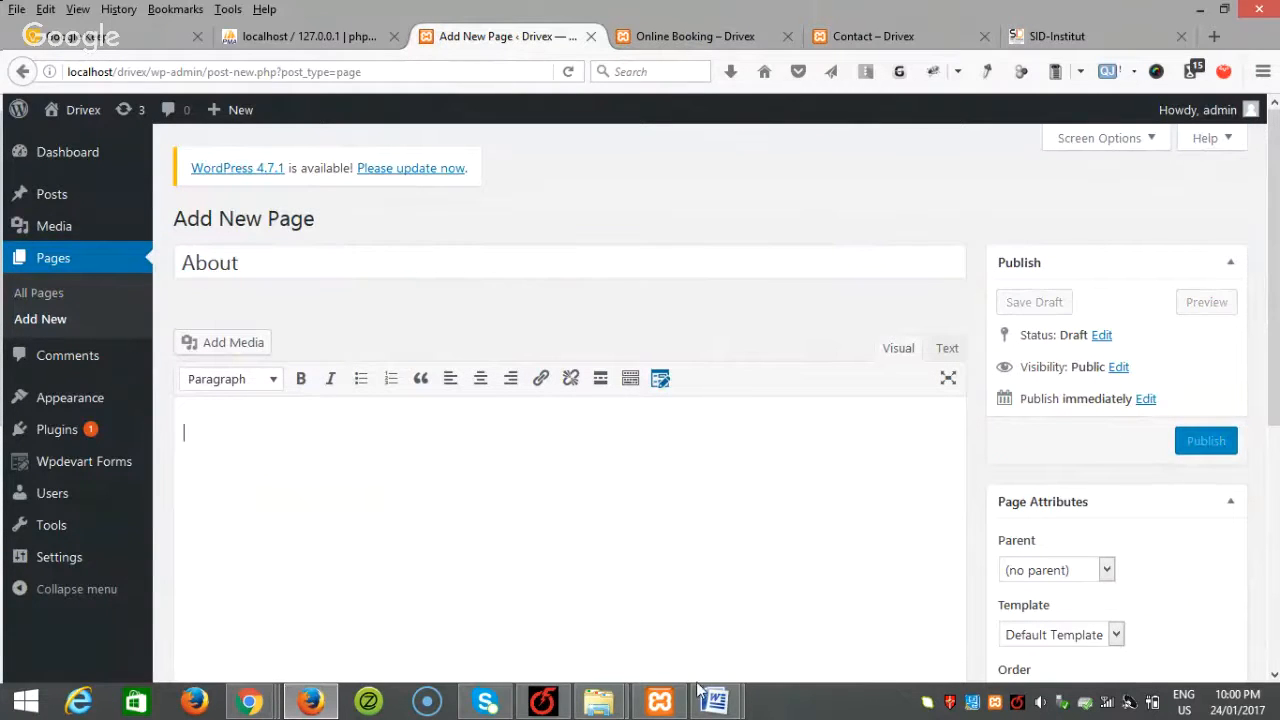
left_click(715, 701)
Step: Copy the two Welcome to Drivex paragraphs from the Word document into the About page body
left_click(828, 610)
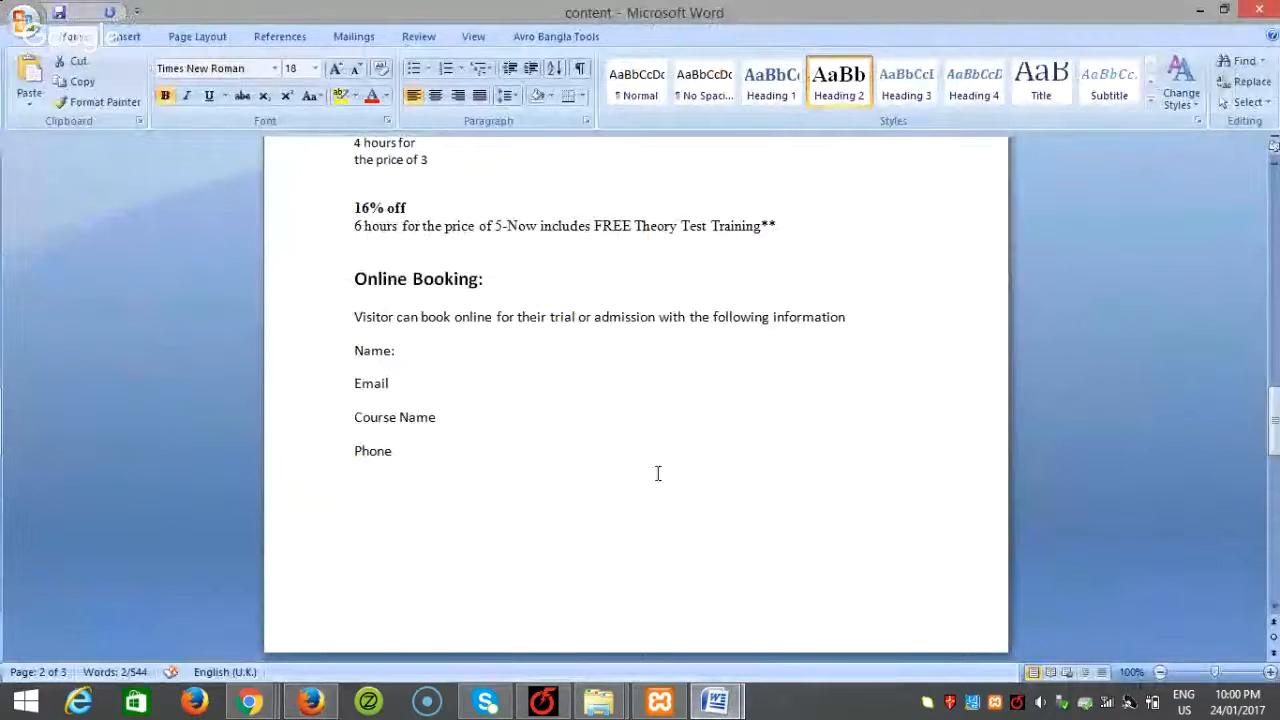
scroll(840, 519, "up", 20)
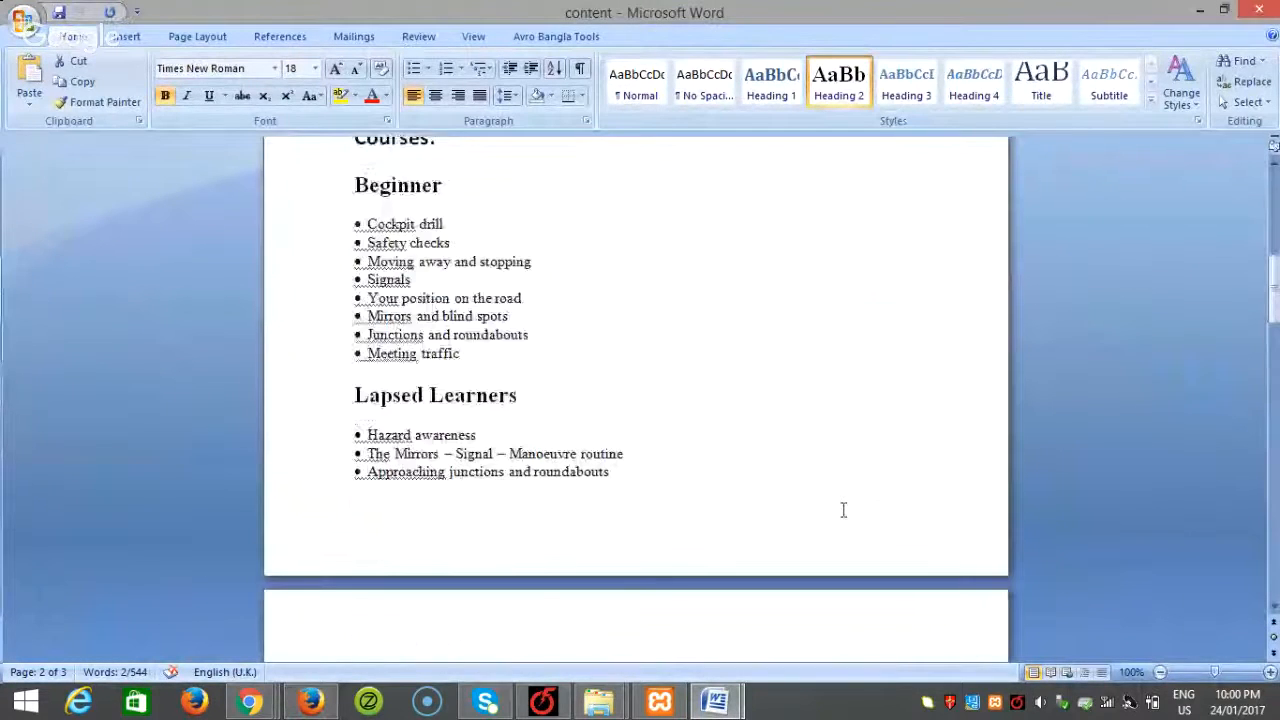
scroll(843, 508, "up", 2)
left_click_drag(960, 505, 343, 308)
key("ctrl+c")
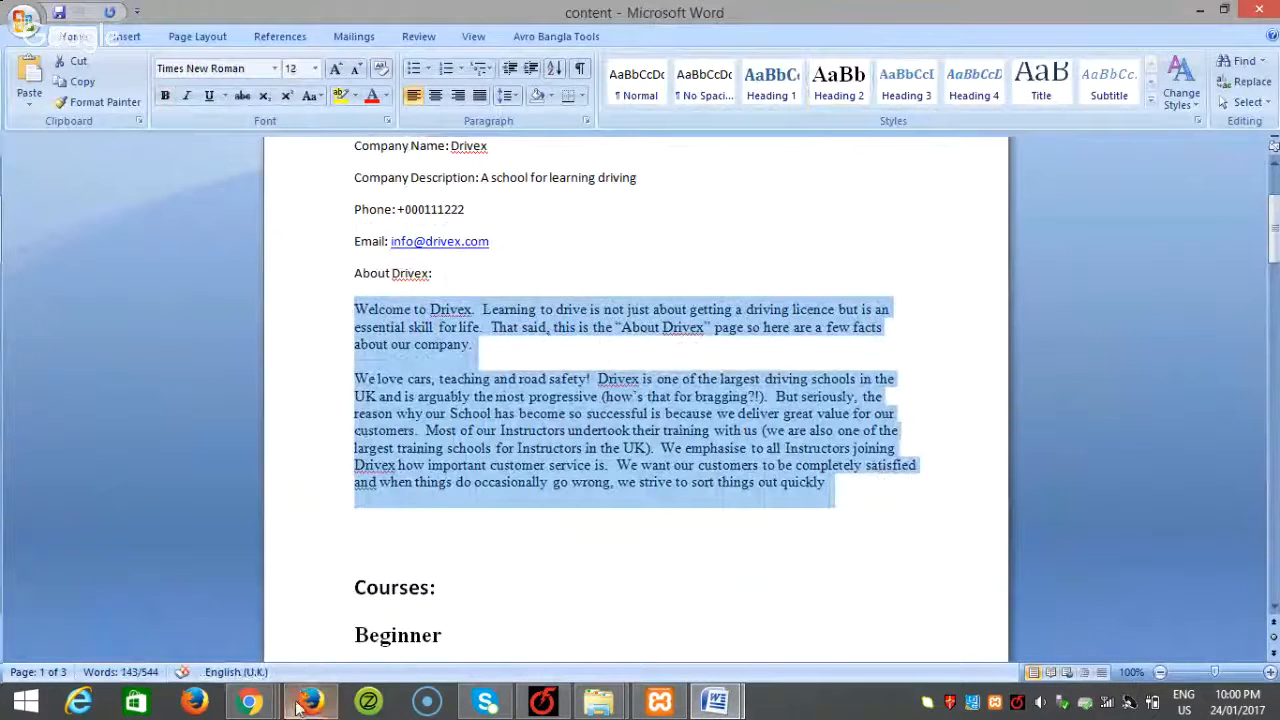
left_click(310, 700)
key("ctrl+v")
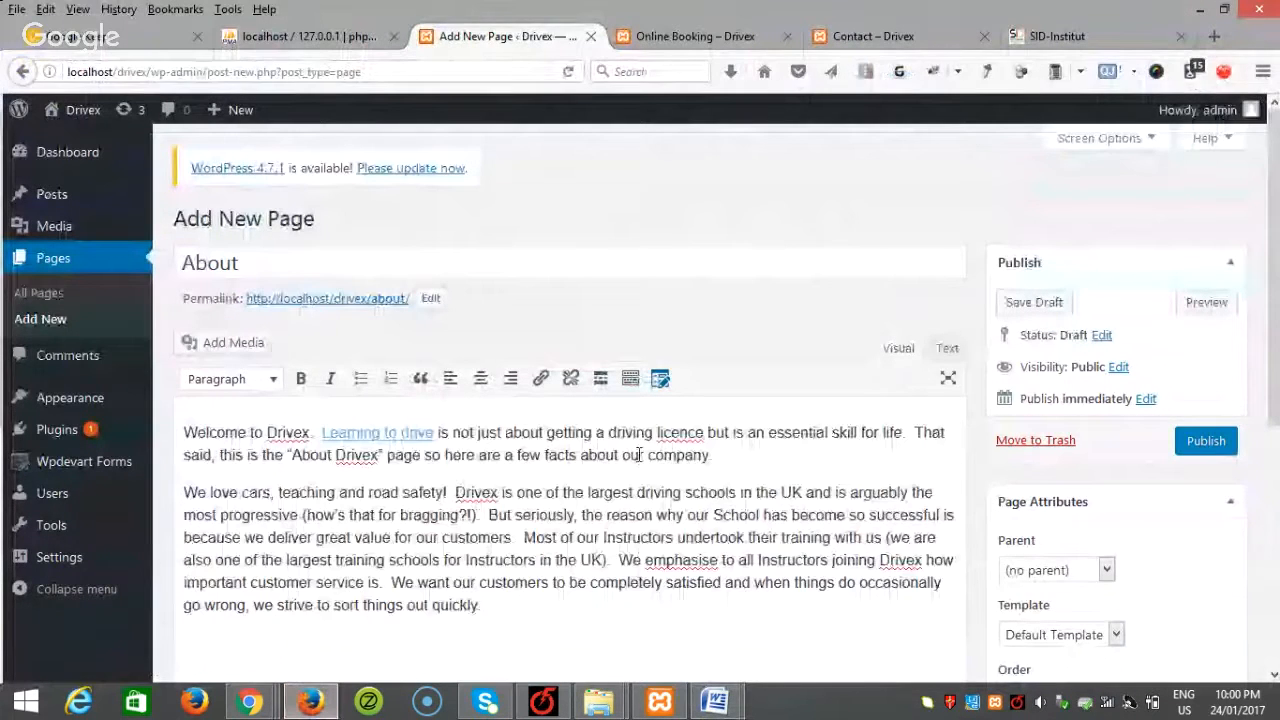
Step: Publish the About page, then go to Settings > Permalinks
left_click(1206, 441)
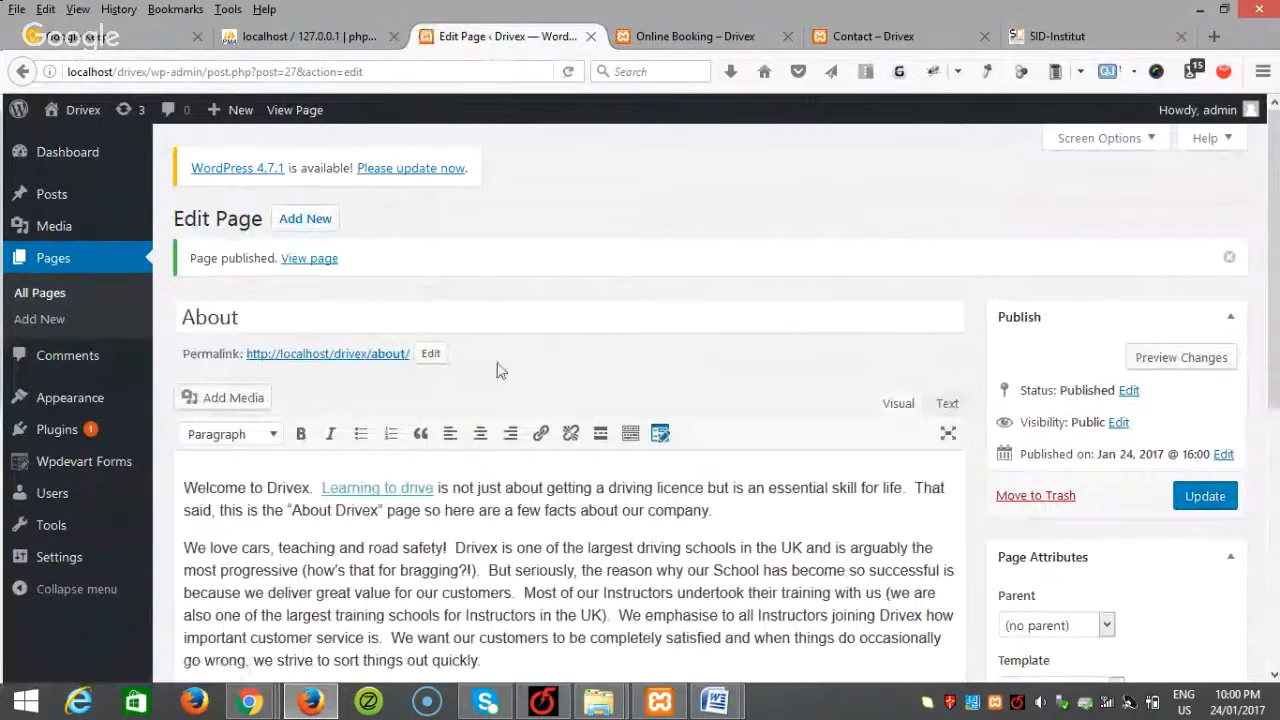
mouse_move(90, 570)
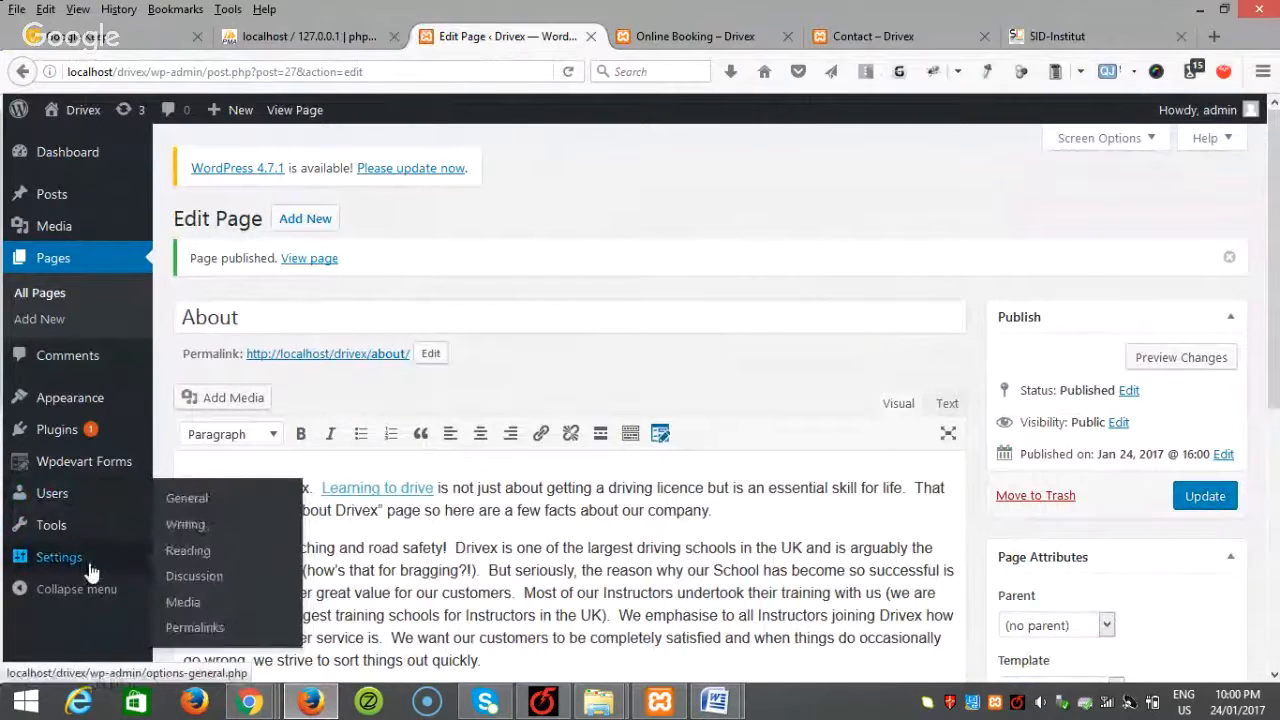
left_click(188, 630)
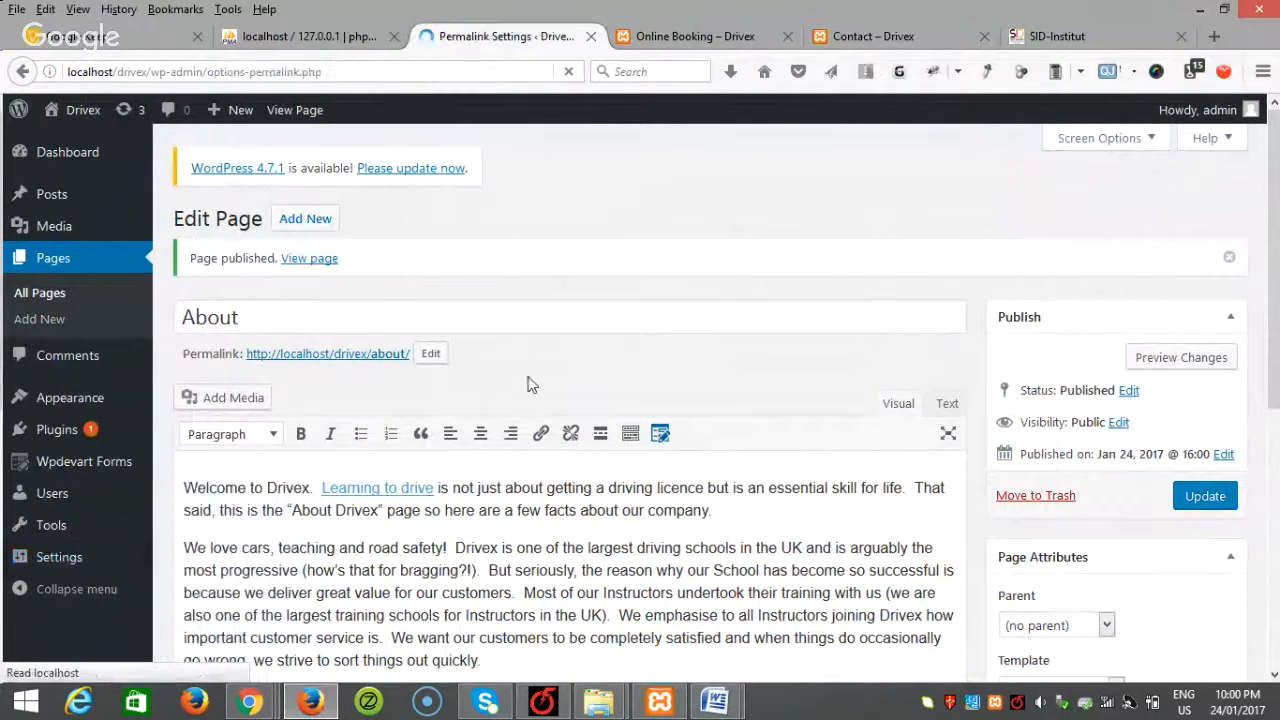
Step: Switch the permalink structure to Post name (/%postname%/) and save it
scroll(518, 373, "down", 5)
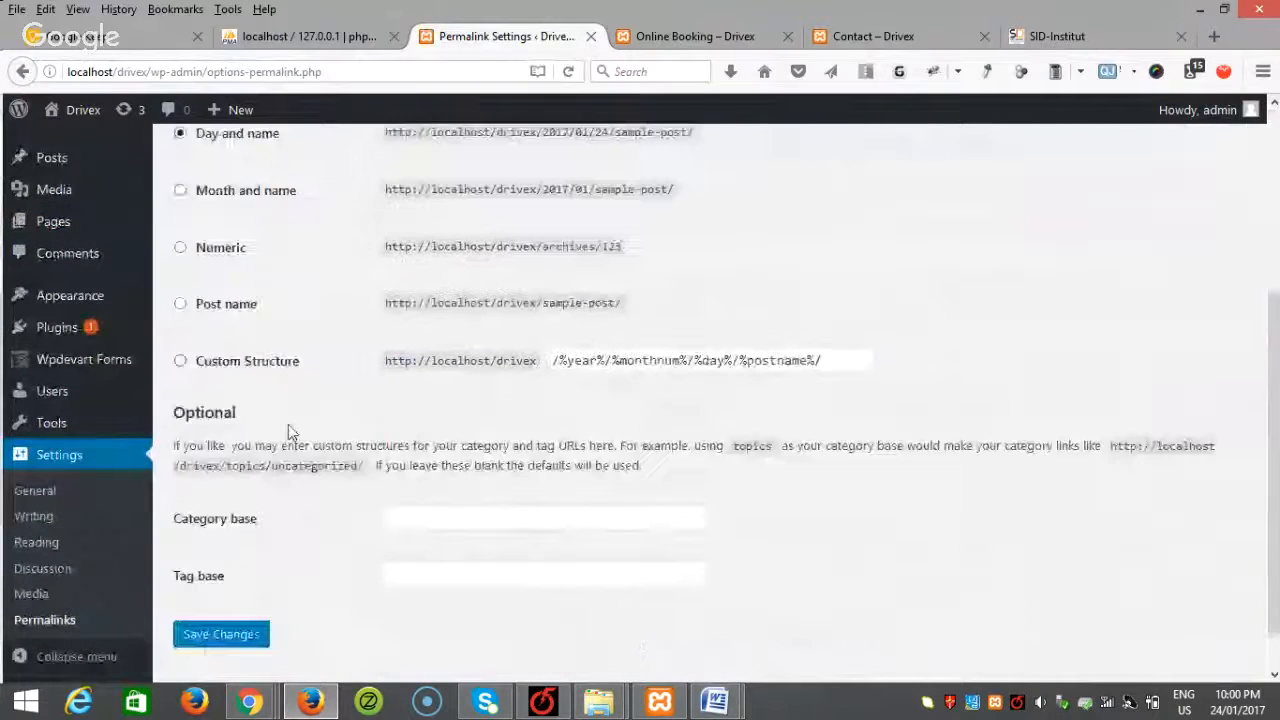
left_click(230, 278)
left_click(250, 600)
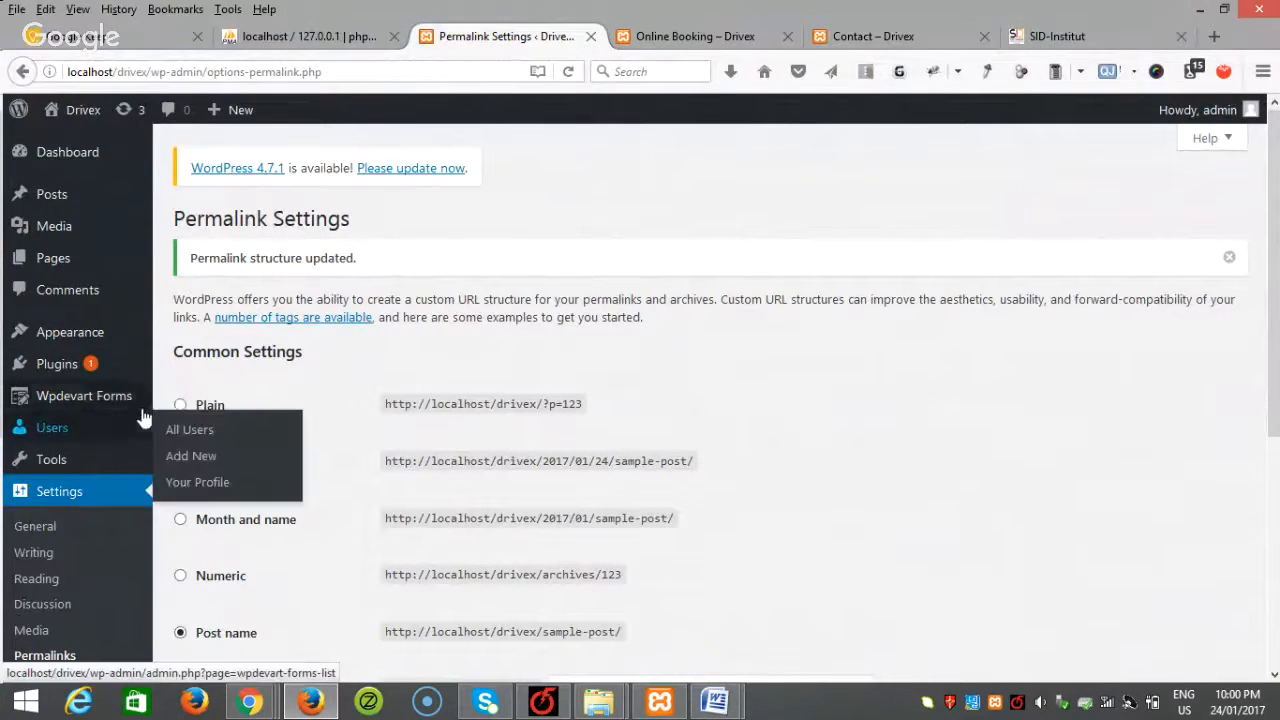
mouse_move(133, 405)
mouse_move(100, 338)
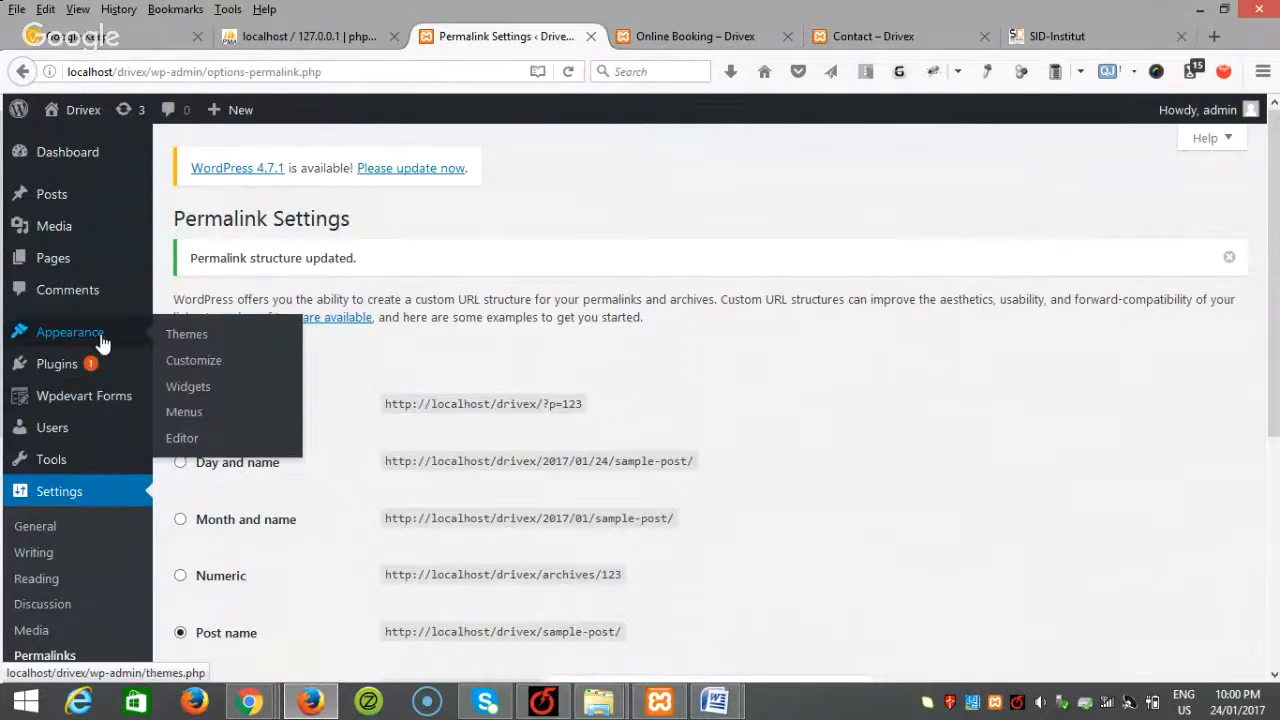
Step: In Appearance > Menus, create a new menu named 'Main Menu'
left_click(188, 418)
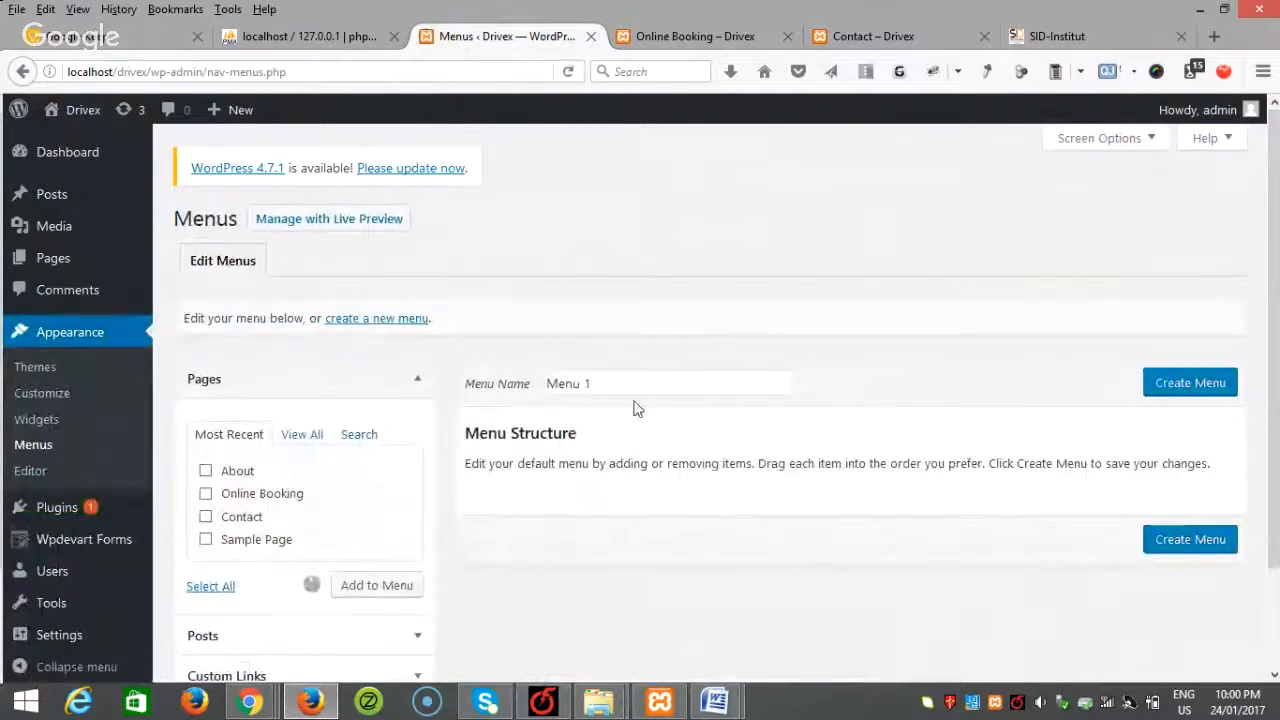
left_click(640, 386)
left_click(583, 383)
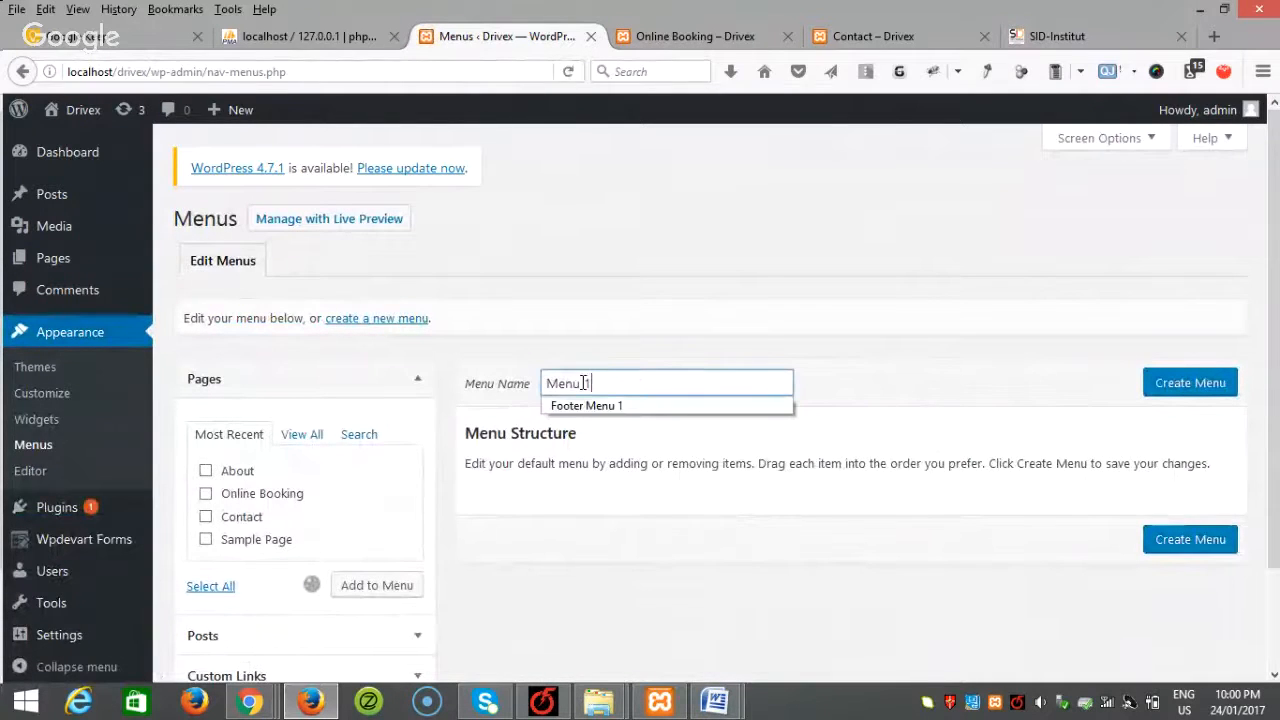
triple_click(583, 383)
type("Main")
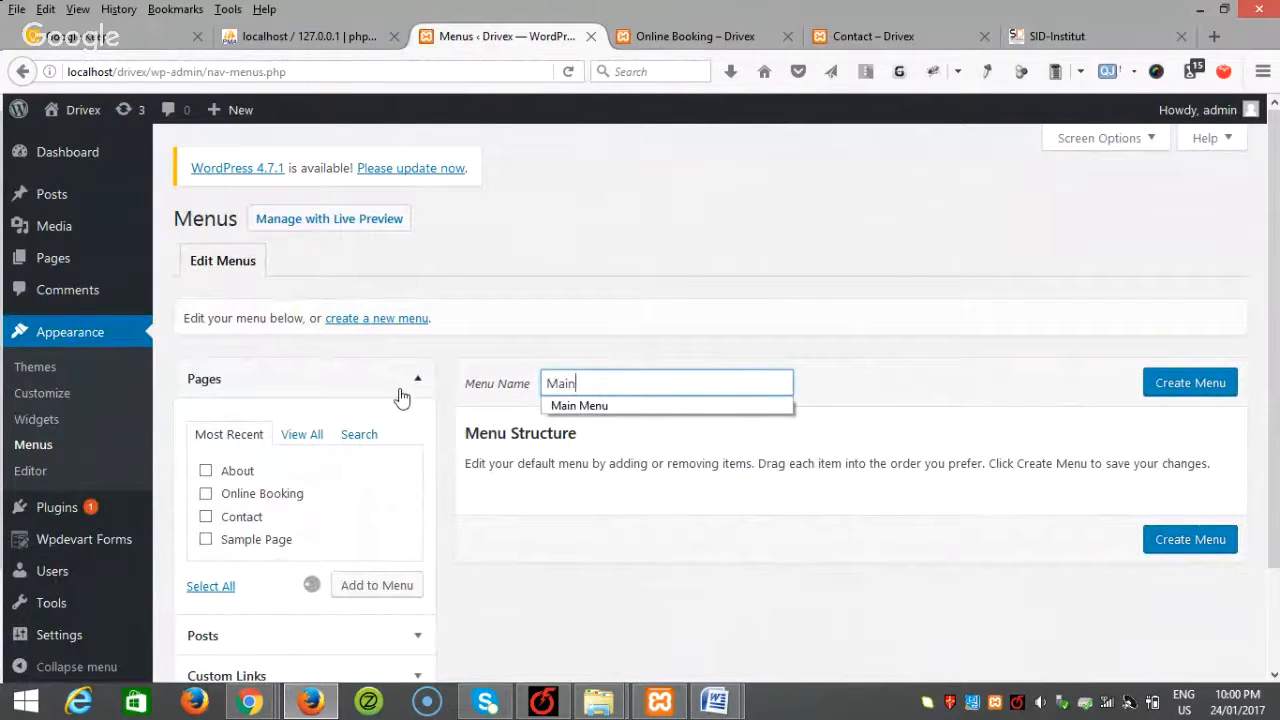
left_click(579, 405)
left_click(1180, 390)
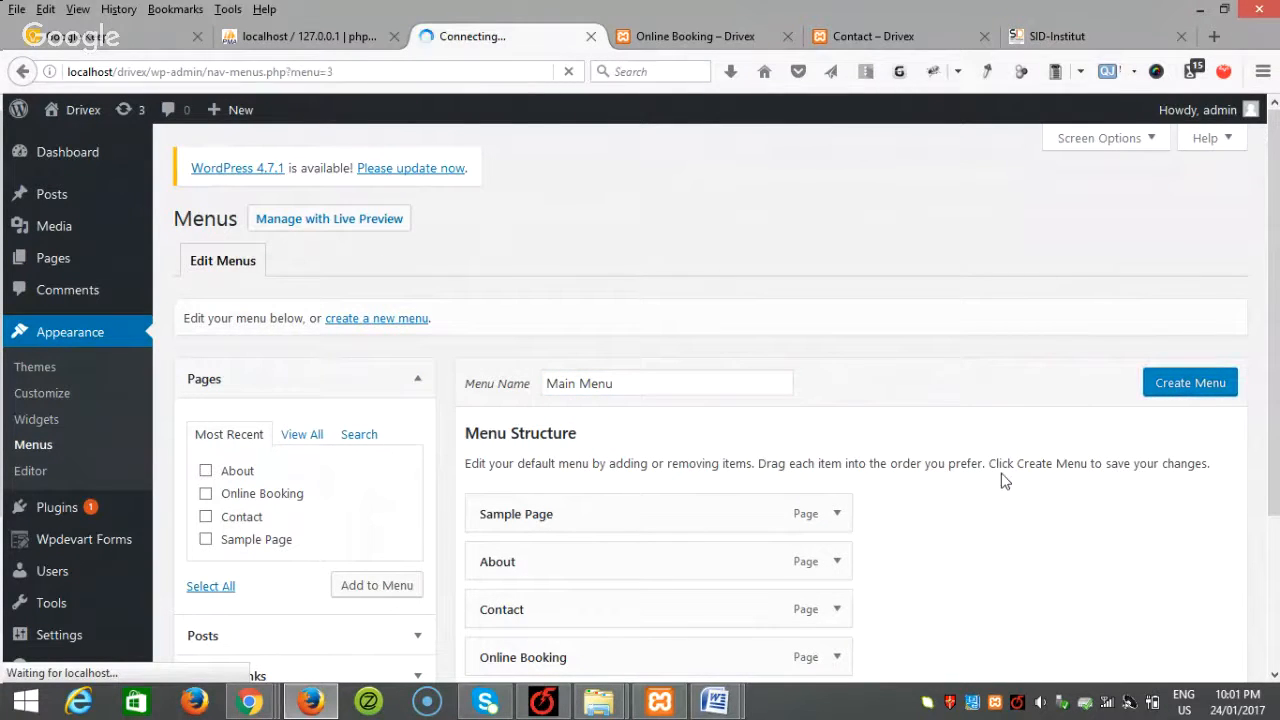
Step: Remove the duplicate Sample Page item from Main Menu
scroll(1000, 481, "down", 3)
scroll(1000, 481, "down", 1)
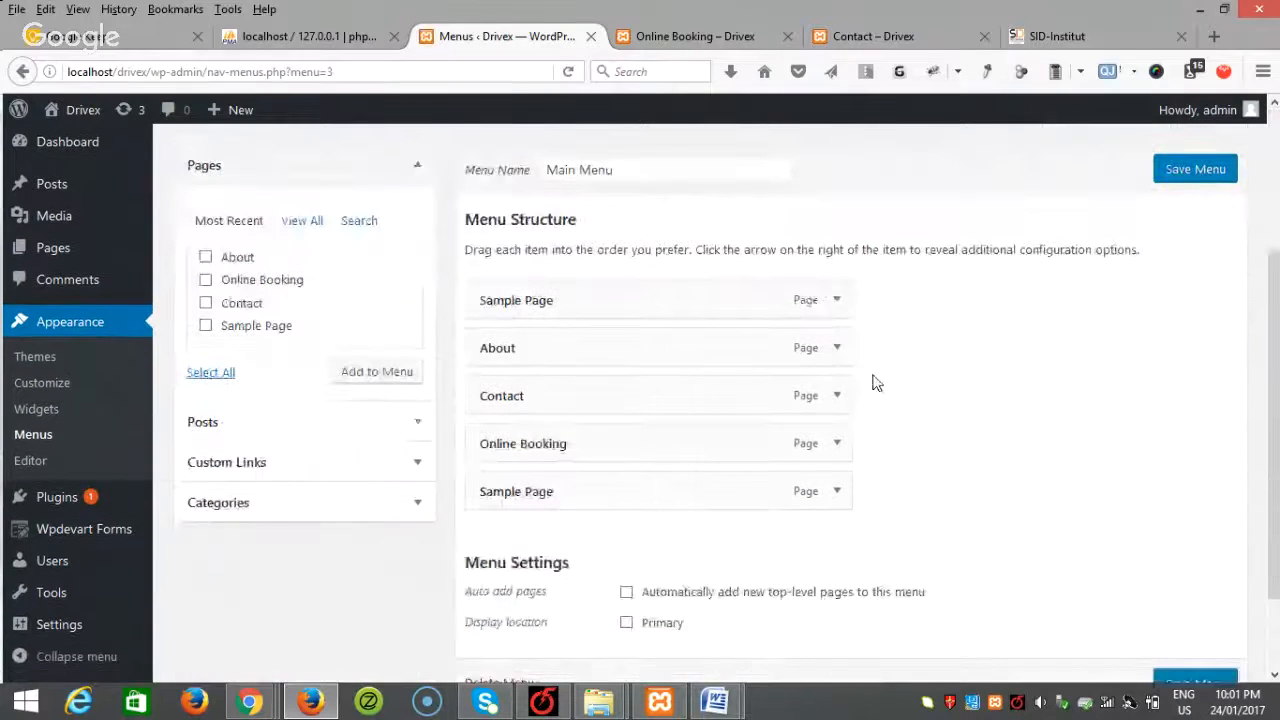
left_click(838, 300)
left_click(493, 470)
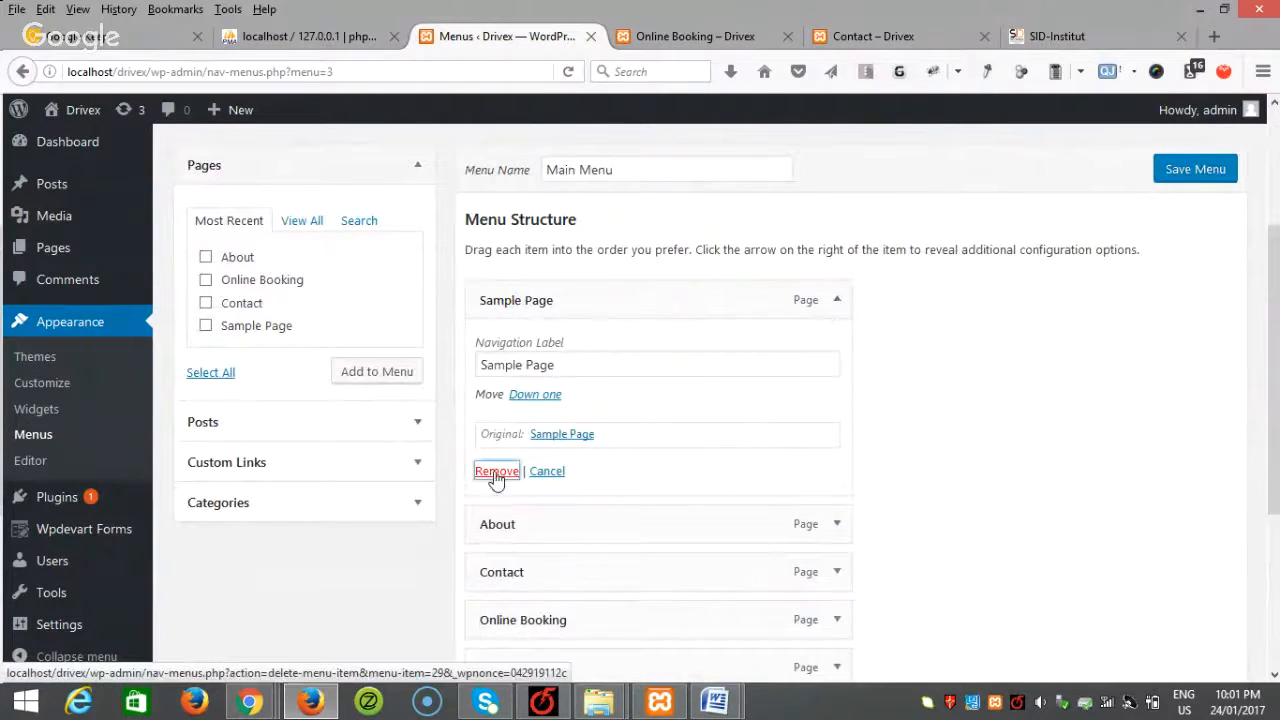
left_click(392, 468)
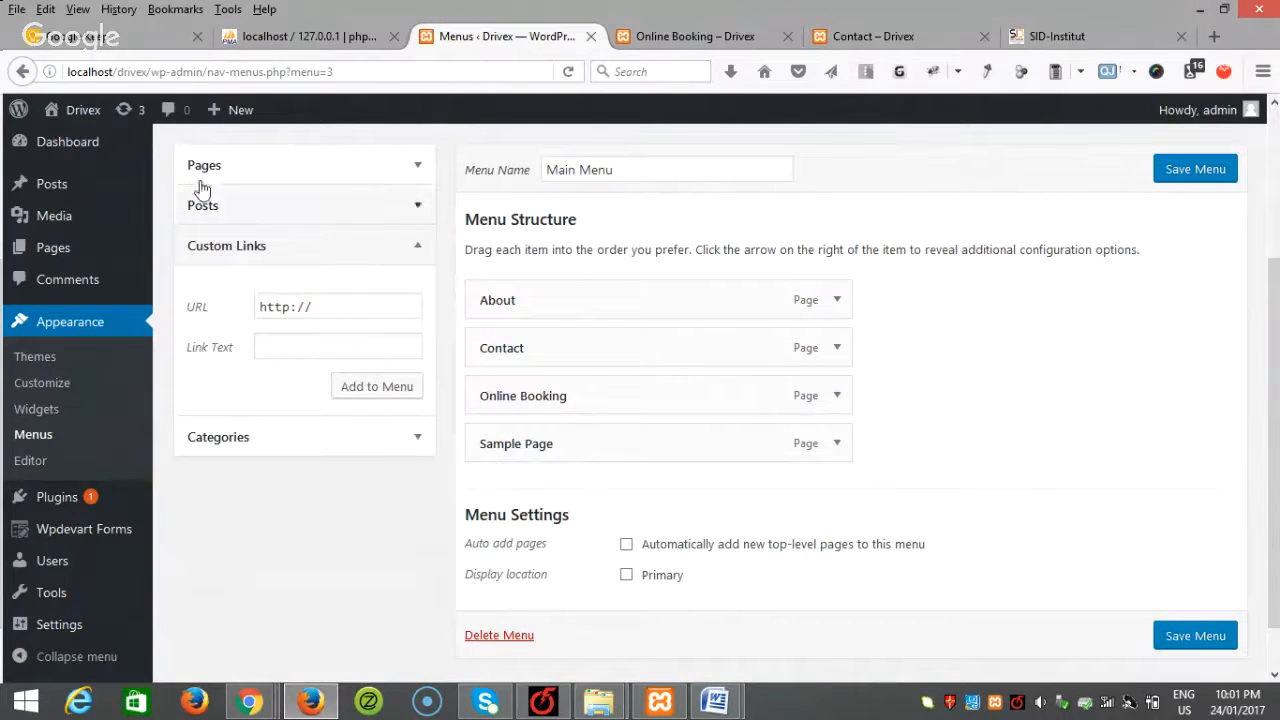
left_click_drag(150, 71, 18, 70)
key("ctrl+c")
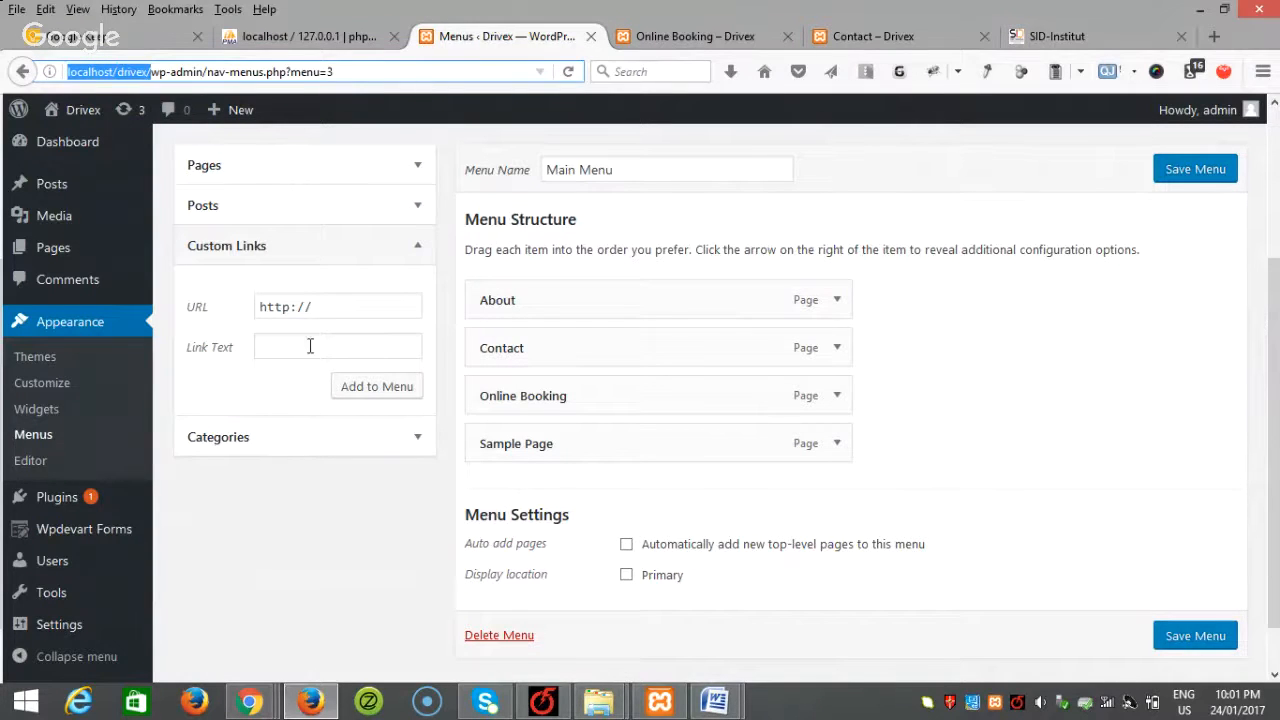
left_click(340, 296)
key("ctrl+v")
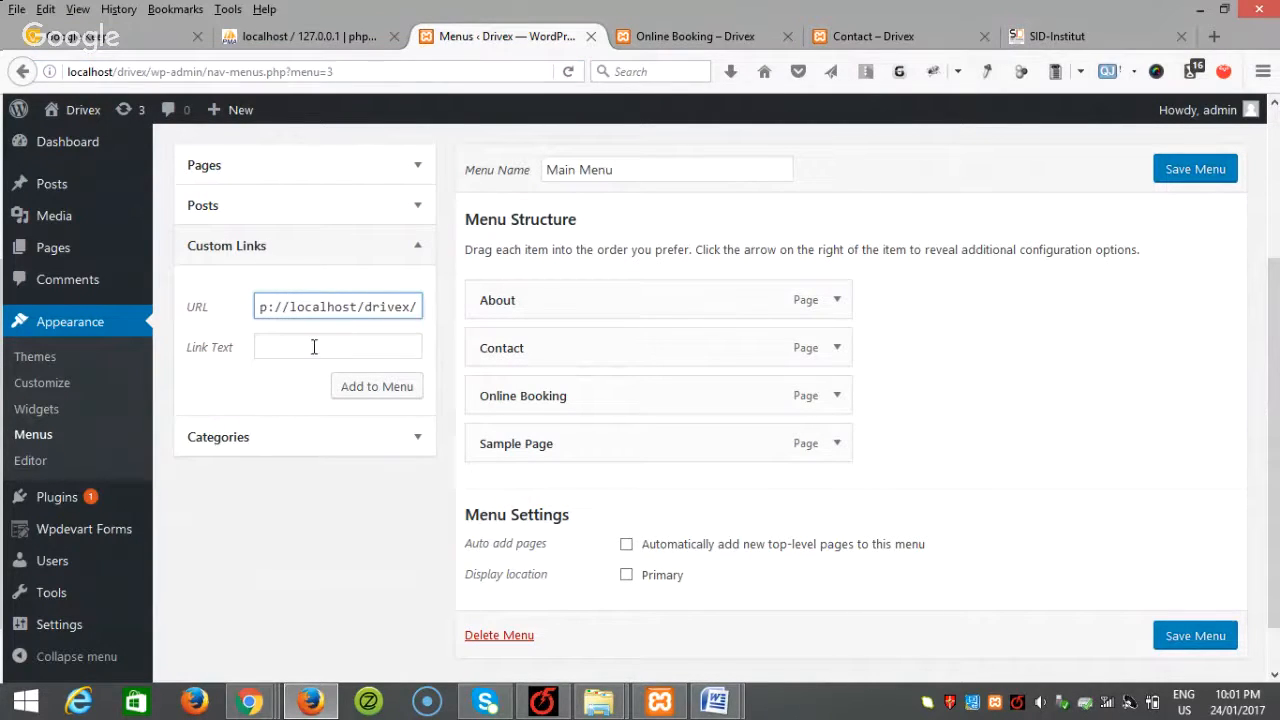
left_click(312, 347)
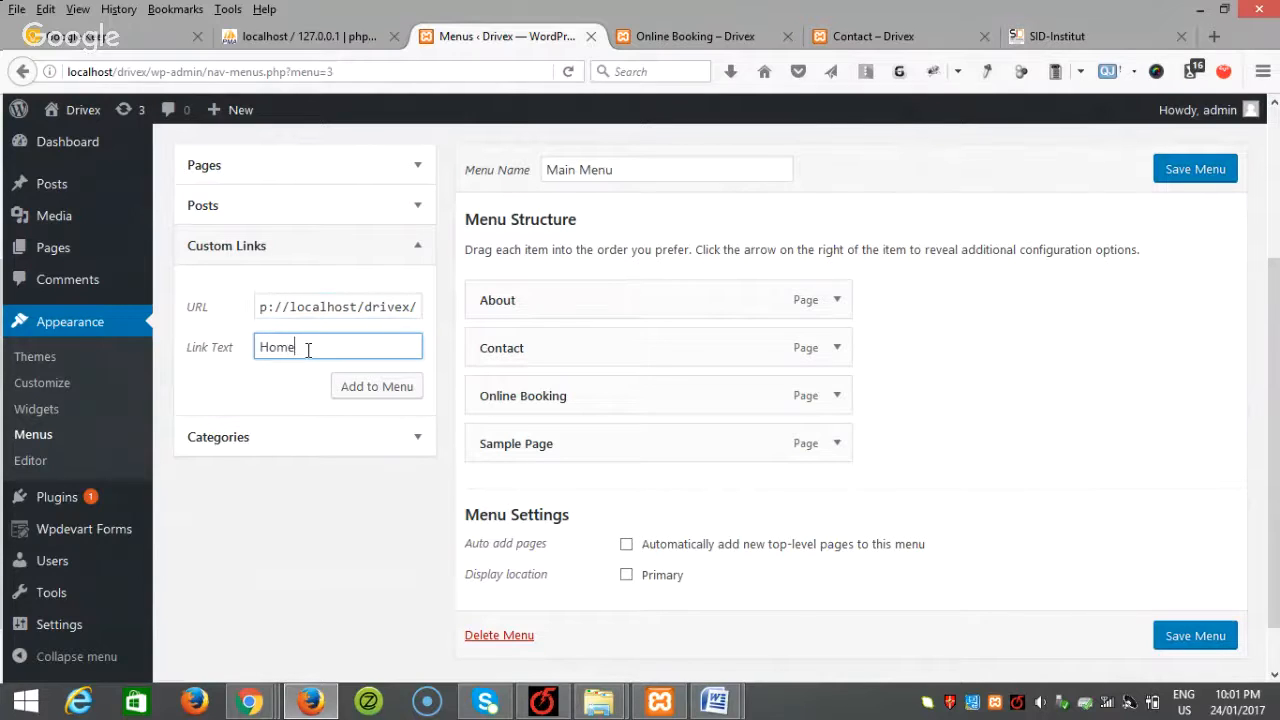
left_click(381, 386)
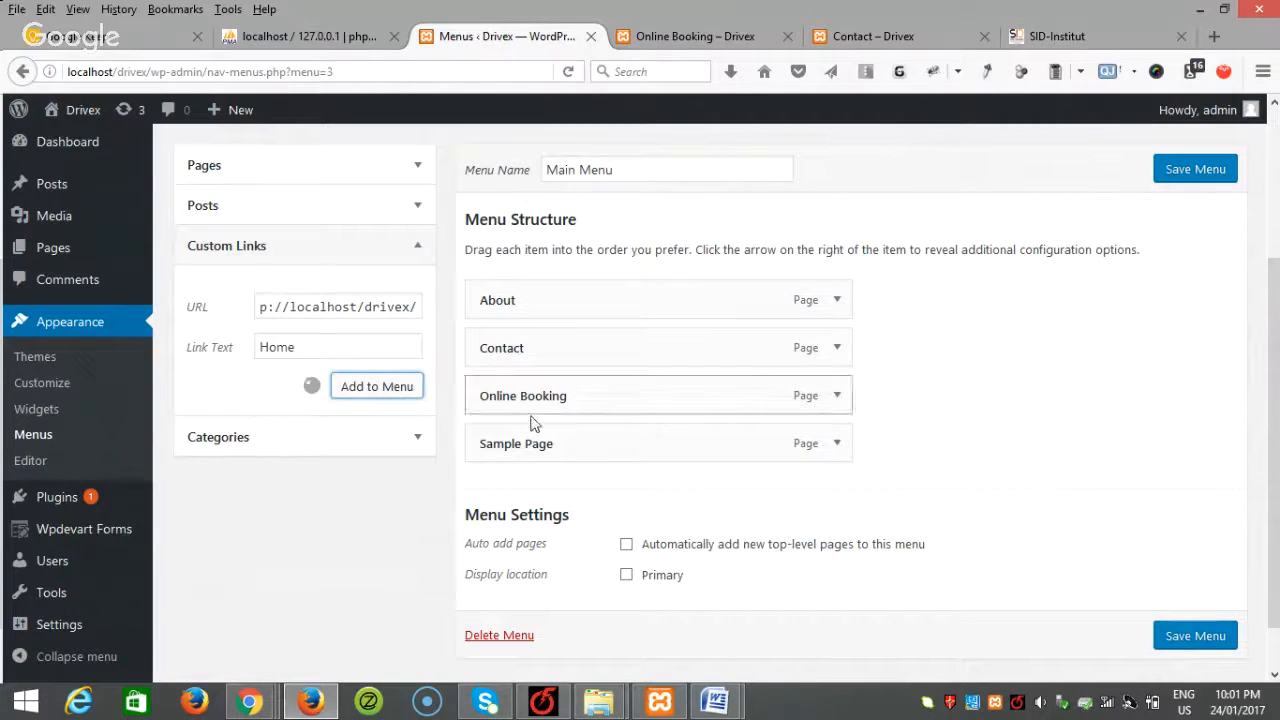
left_click_drag(674, 503, 651, 297)
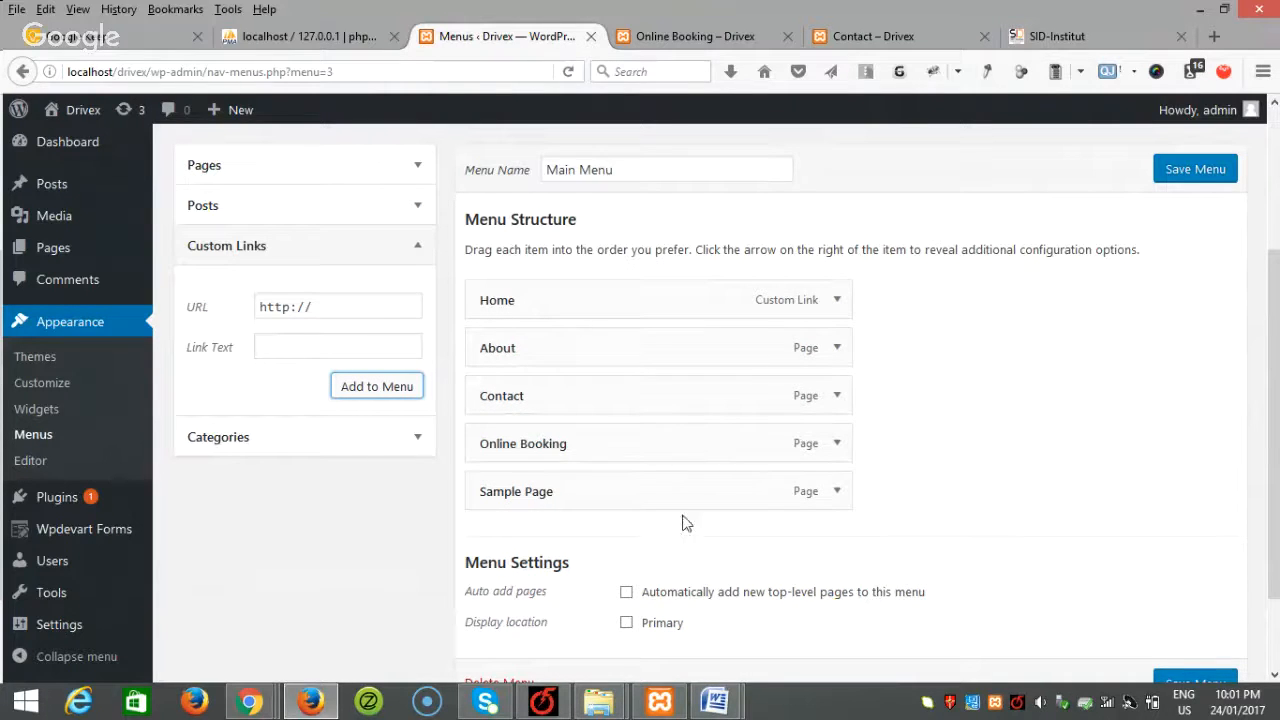
Step: Remove Sample Page, move Contact below Online Booking, and save the menu
left_click(836, 491)
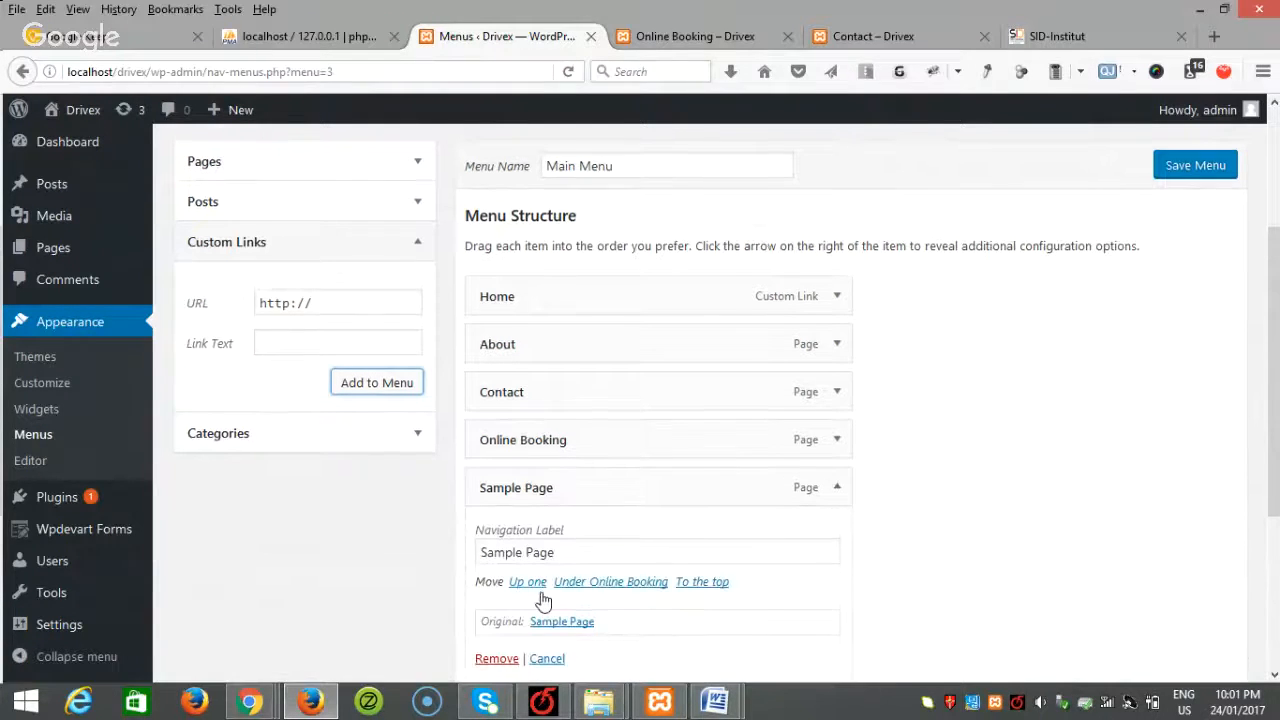
scroll(515, 570, "down", 2)
left_click(497, 556)
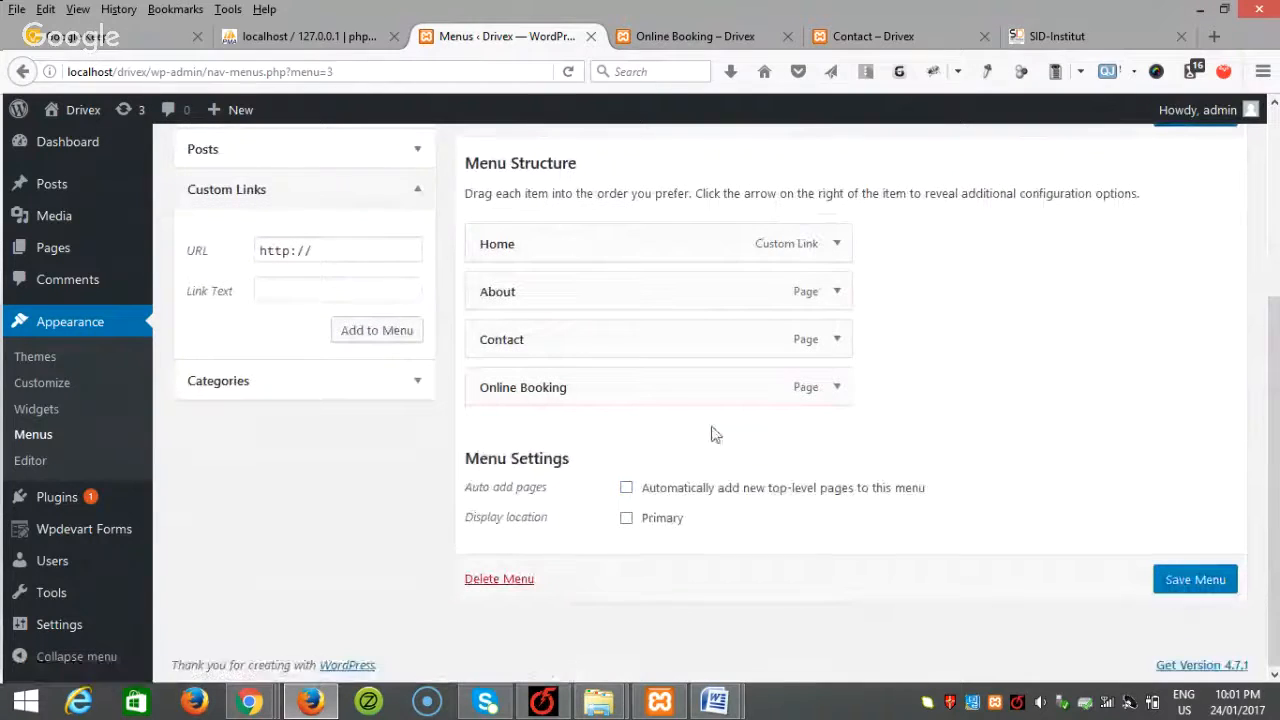
left_click_drag(626, 349, 634, 437)
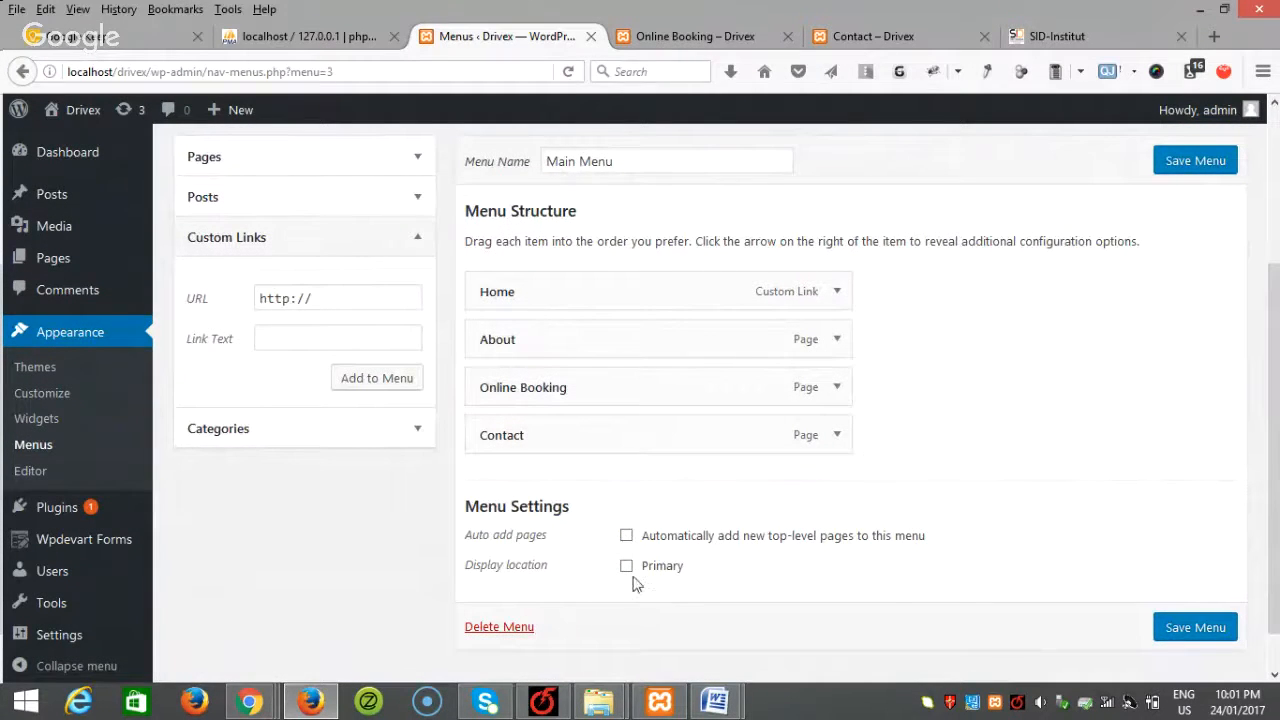
scroll(977, 430, "up", 4)
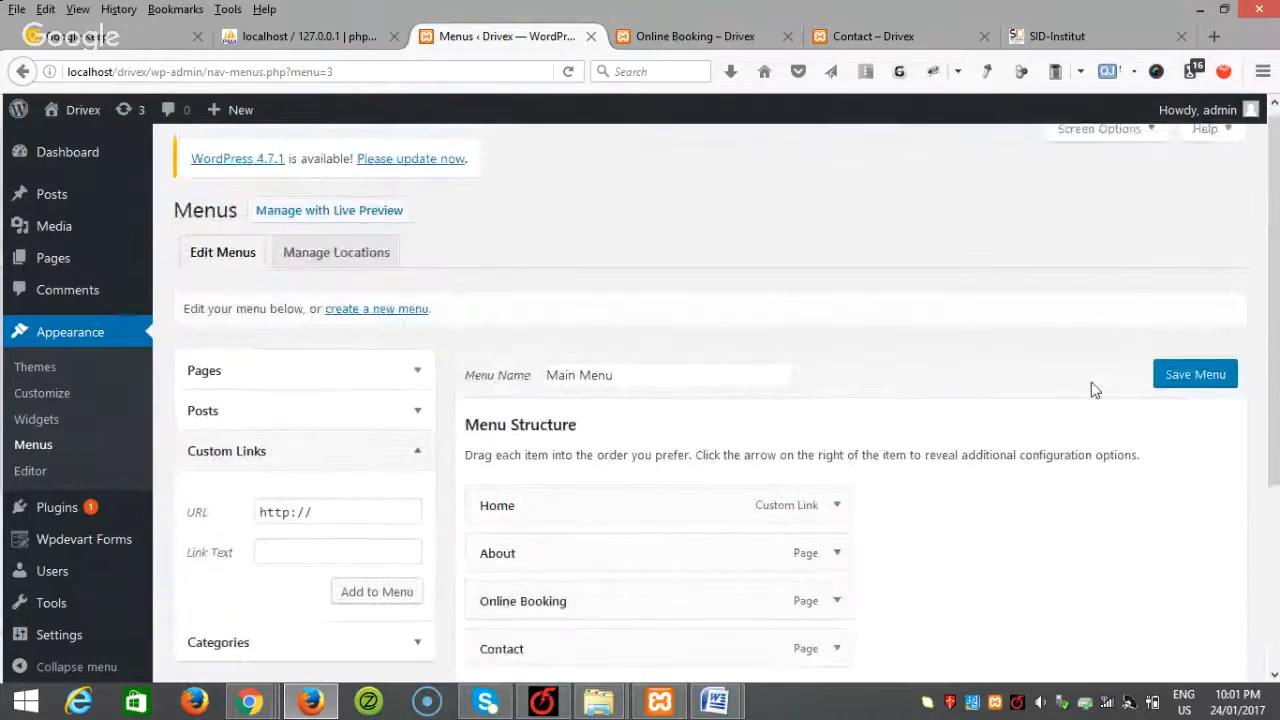
left_click(1190, 378)
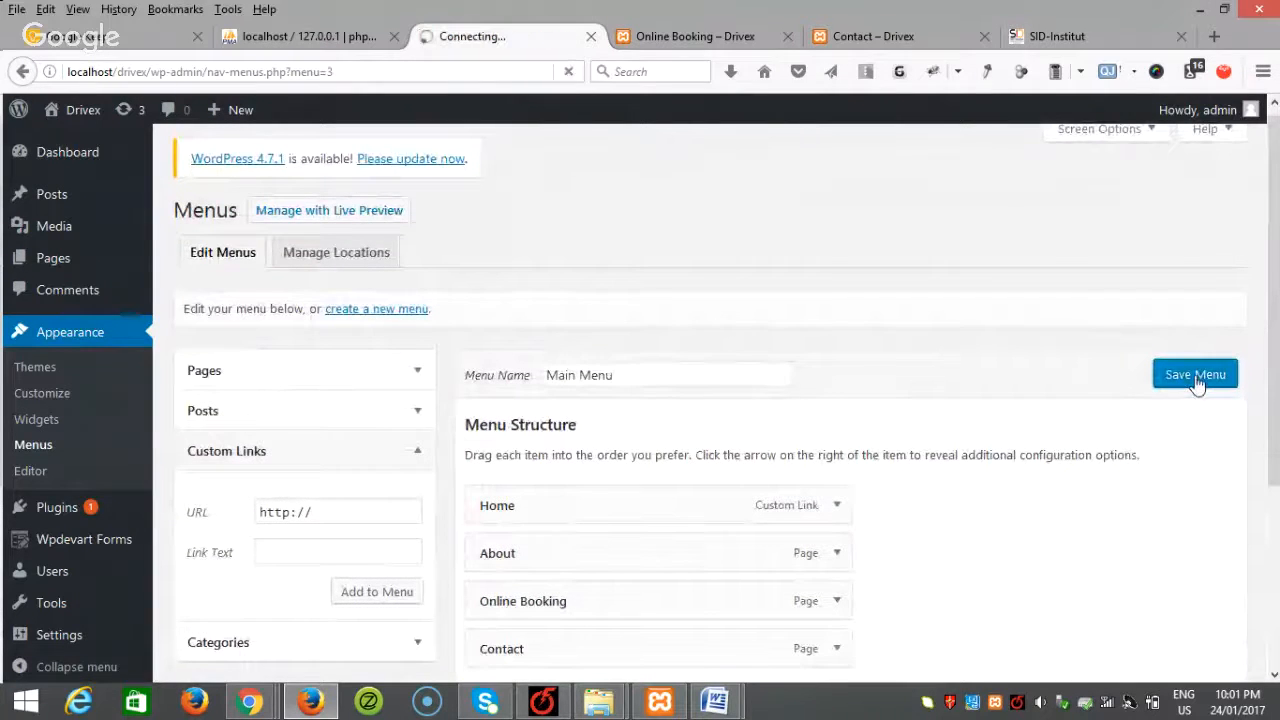
Step: Open the live Drivex home page and scroll through it to check the new menu
left_click(688, 34)
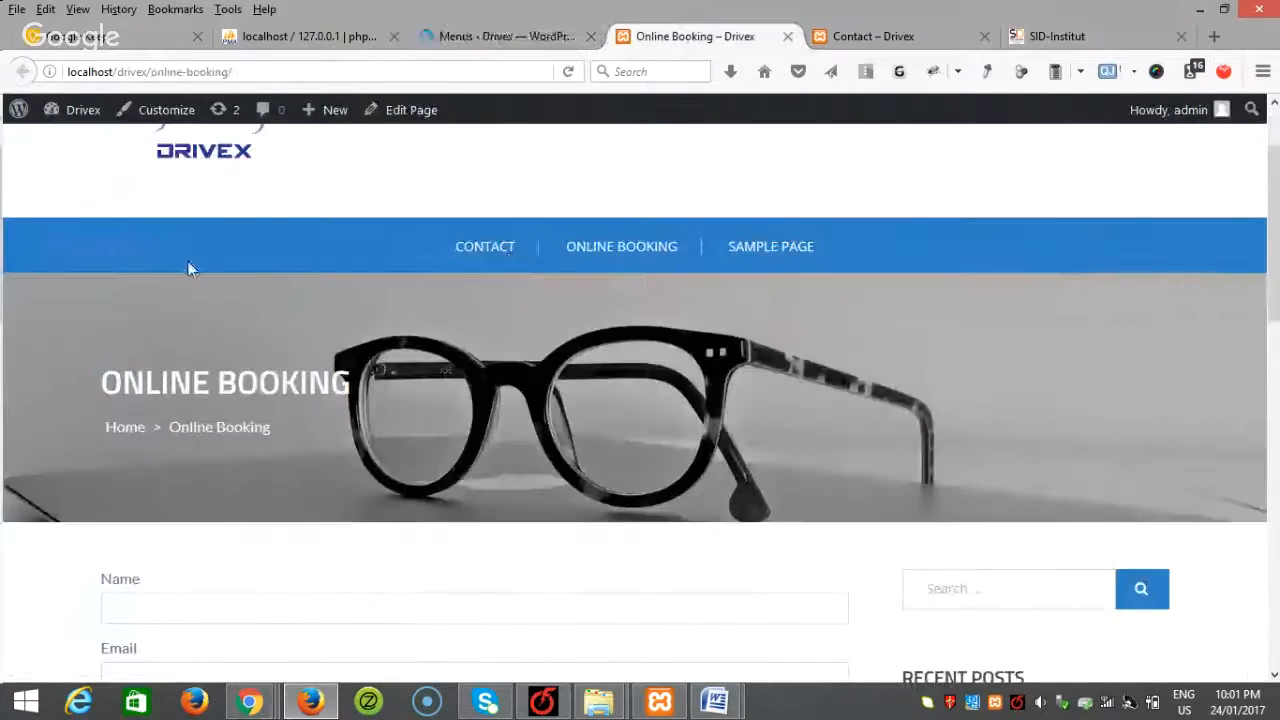
scroll(190, 269, "up", 2)
left_click(182, 250)
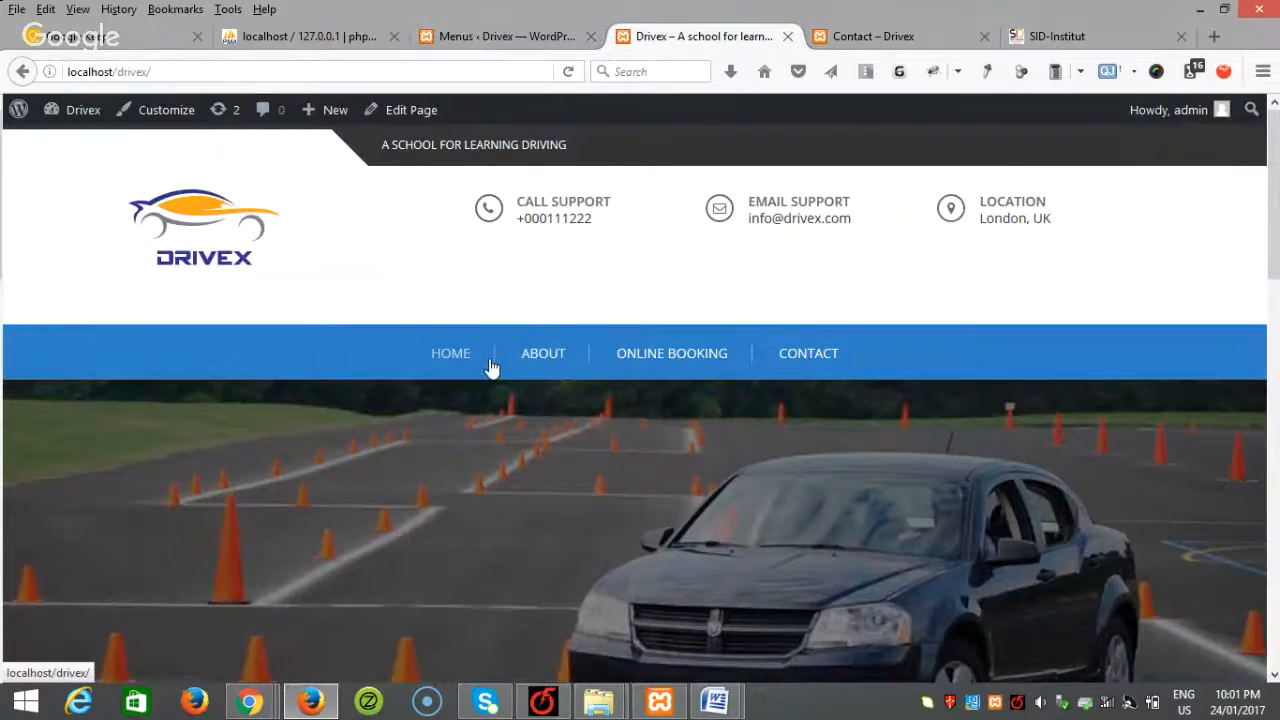
scroll(490, 367, "down", 2)
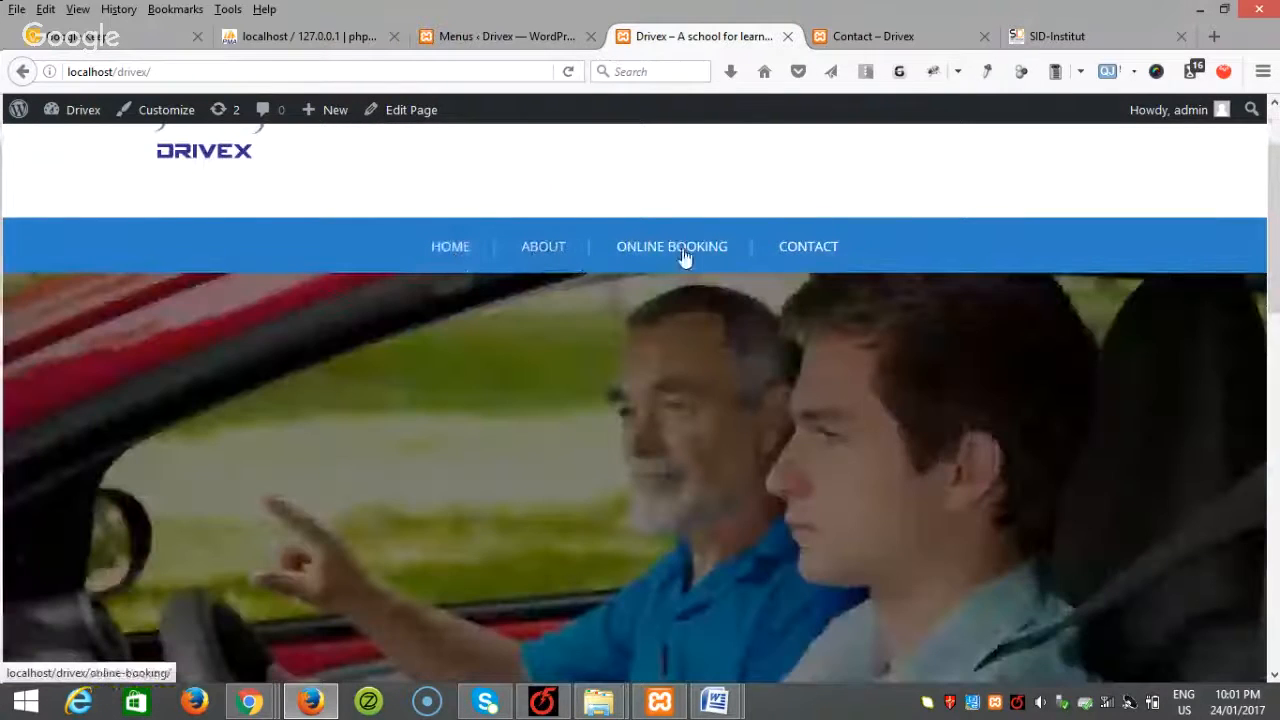
scroll(814, 279, "down", 5)
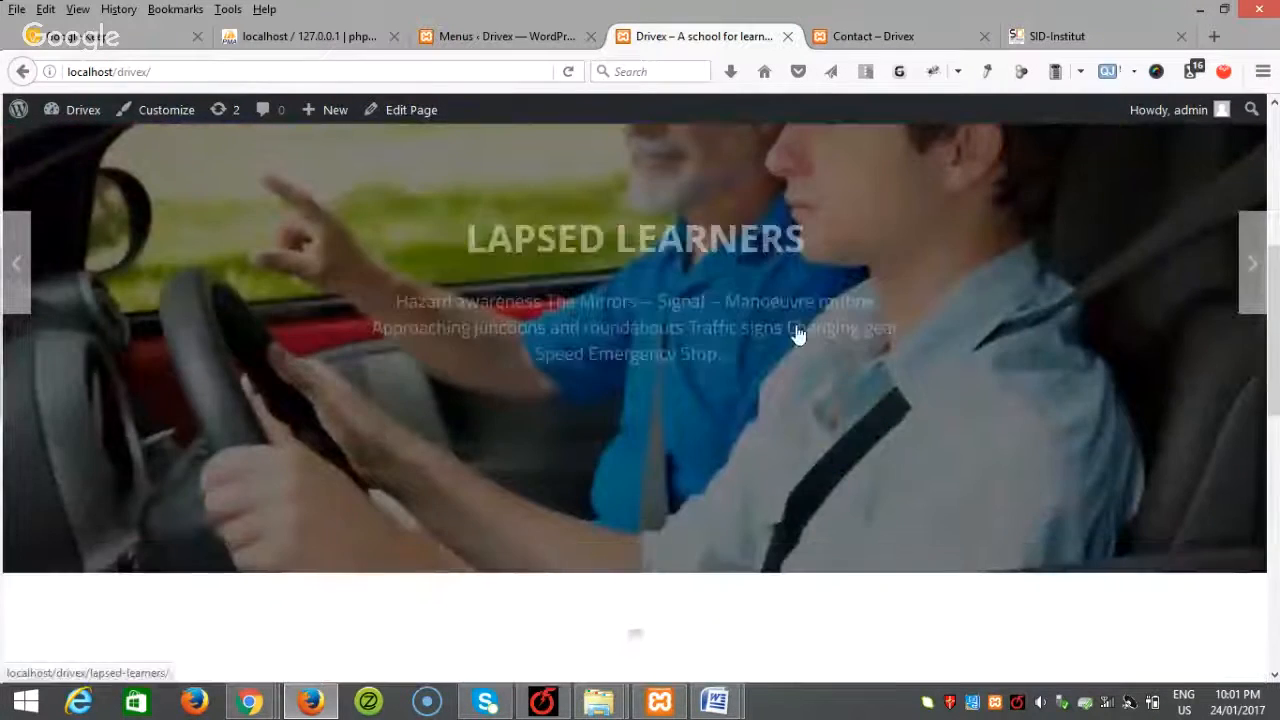
scroll(798, 335, "down", 5)
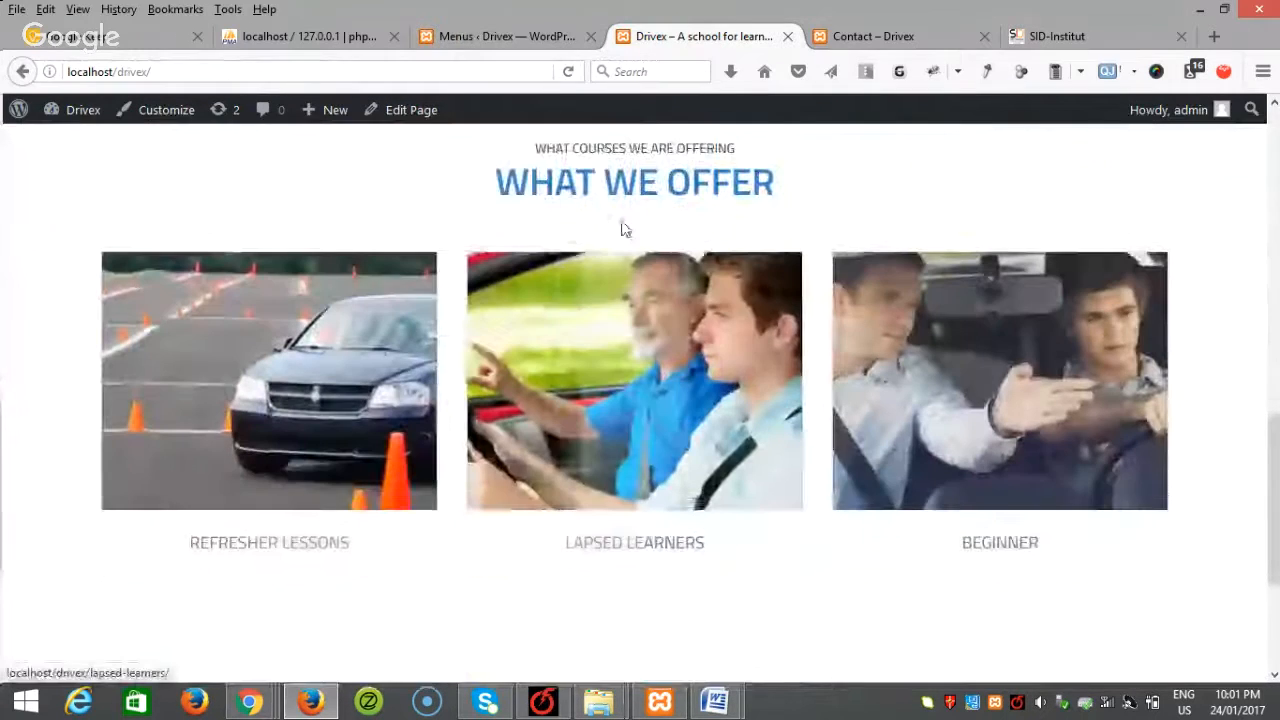
scroll(674, 300, "down", 5)
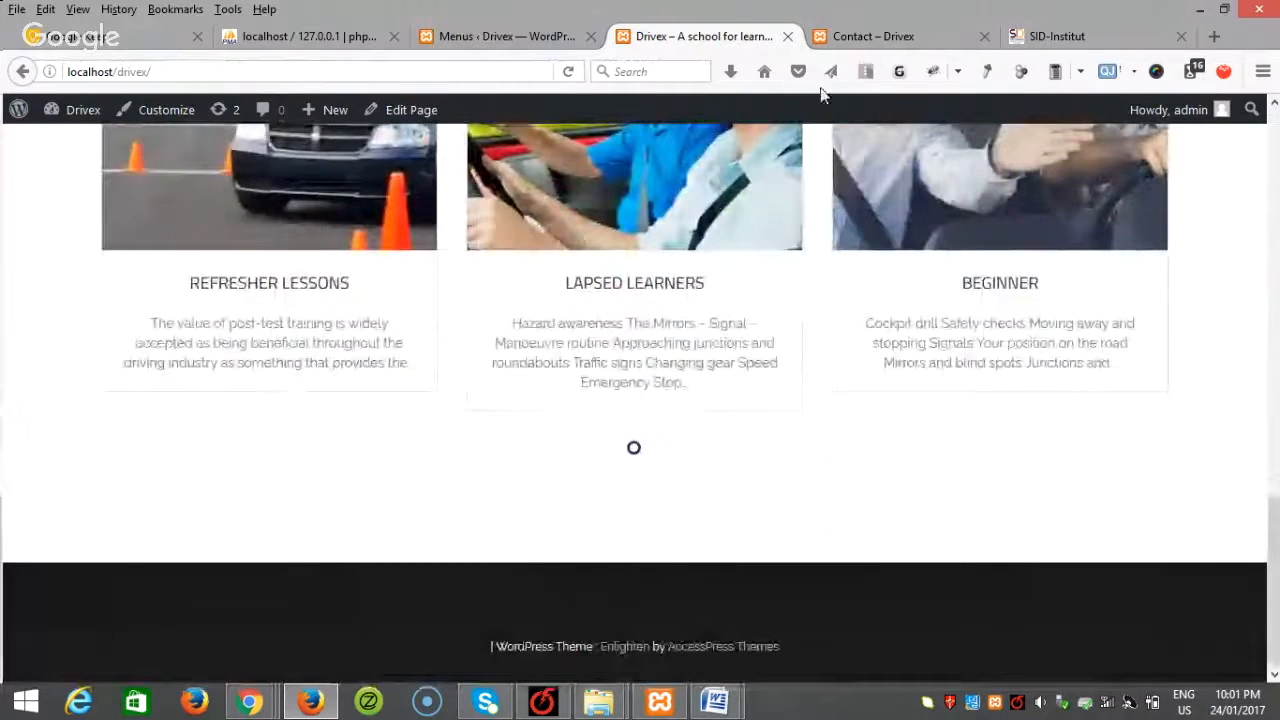
Step: Compare with the SID-Institut site, then return to Drivex and open the Customizer
left_click(1057, 36)
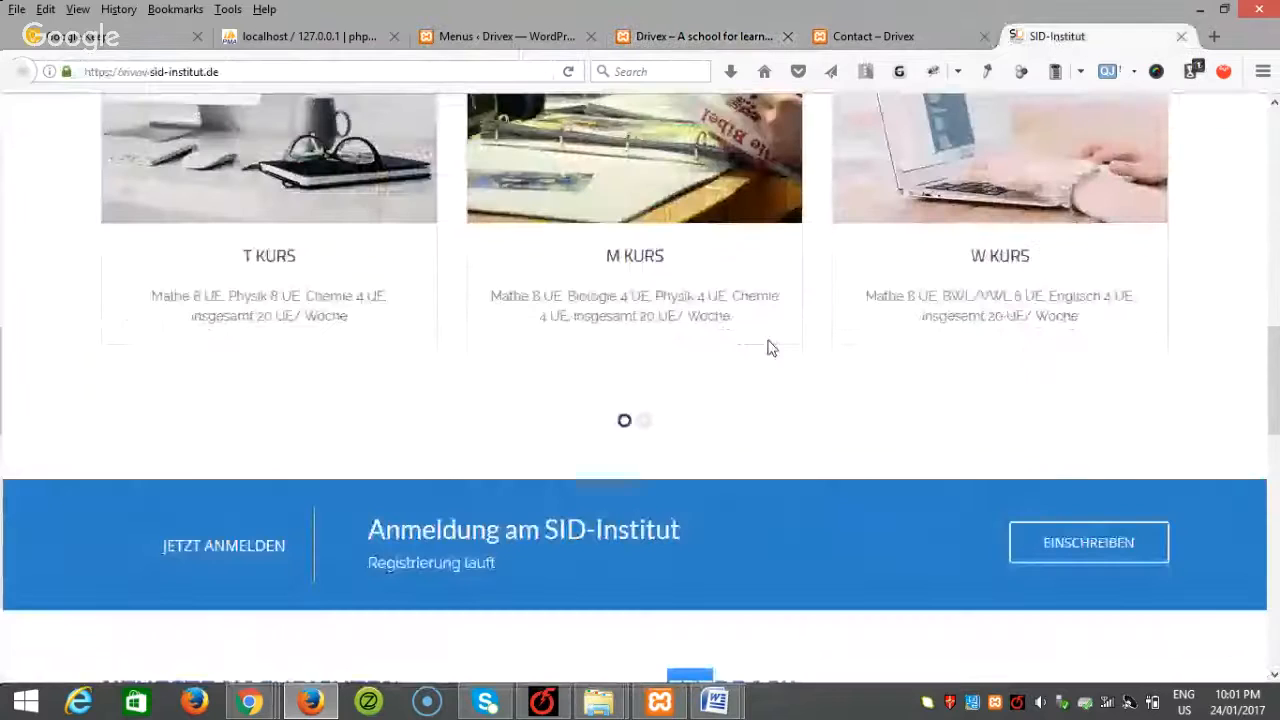
scroll(765, 352, "down", 3)
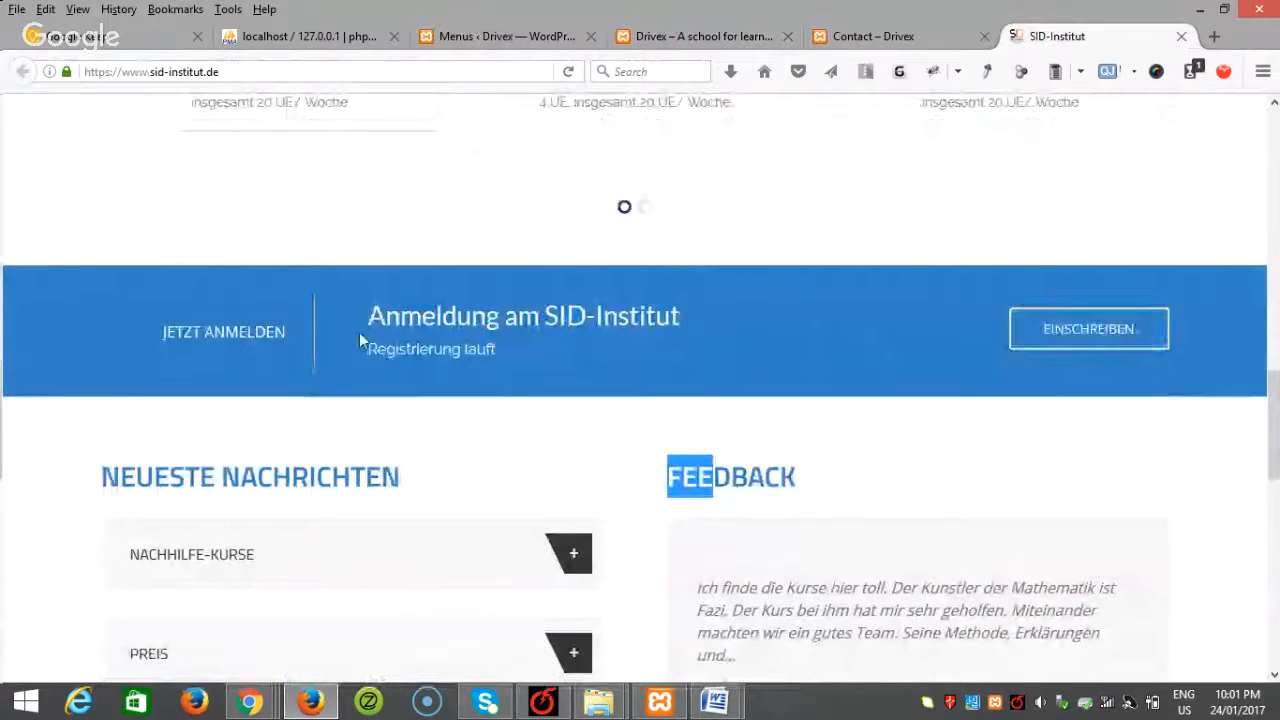
left_click(712, 47)
scroll(284, 420, "up", 10)
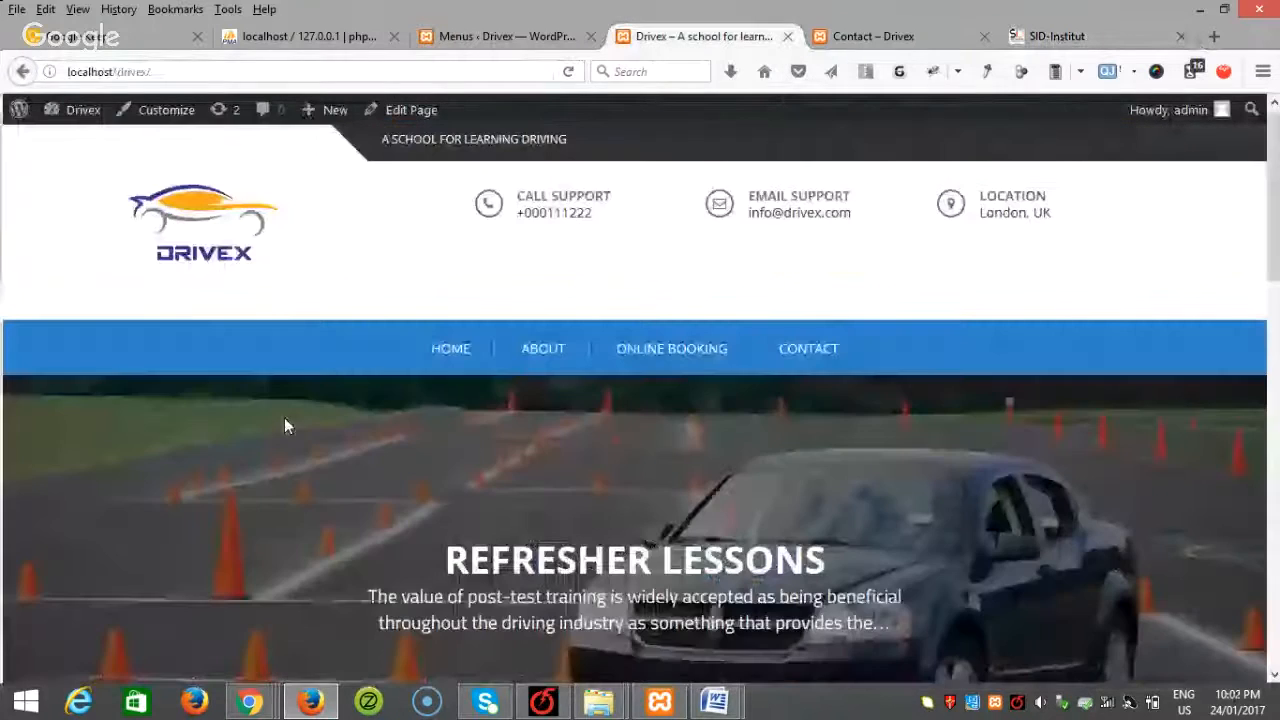
left_click(163, 111)
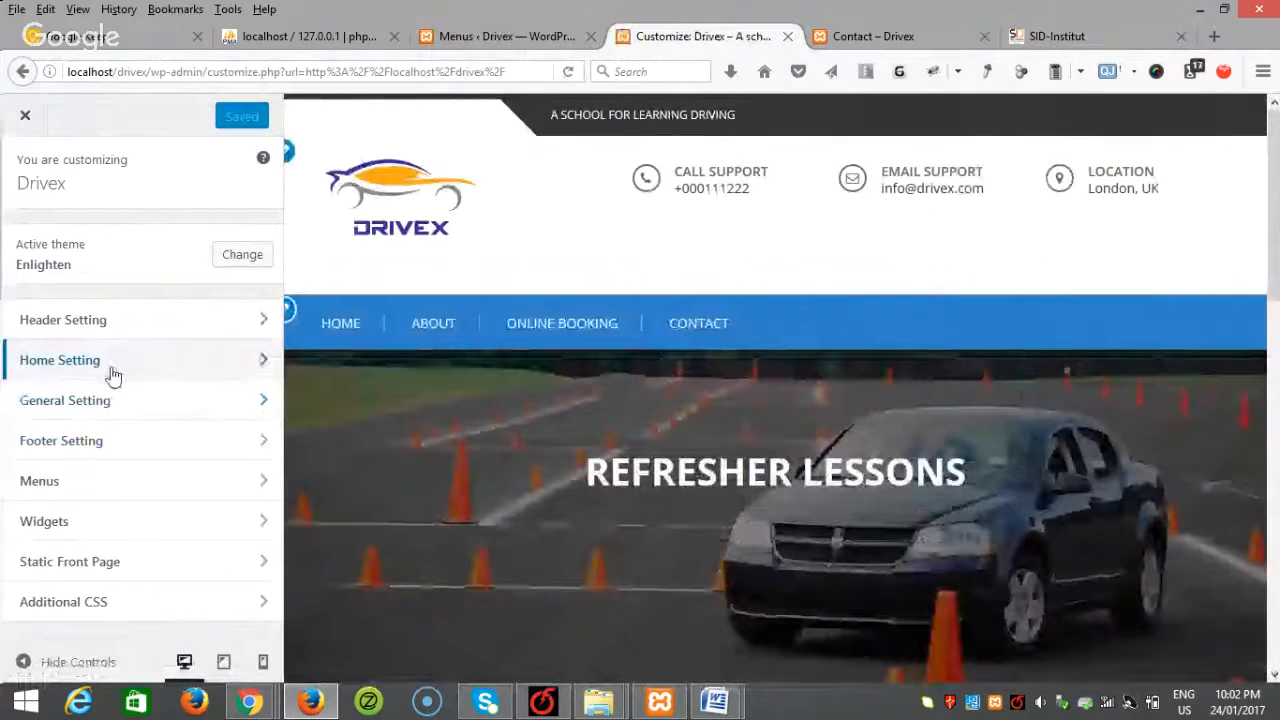
Step: Set the call-to-action Section Title 'Online Booking', title 'Book Courses Online', a description and button text 'Book Now'
left_click(113, 374)
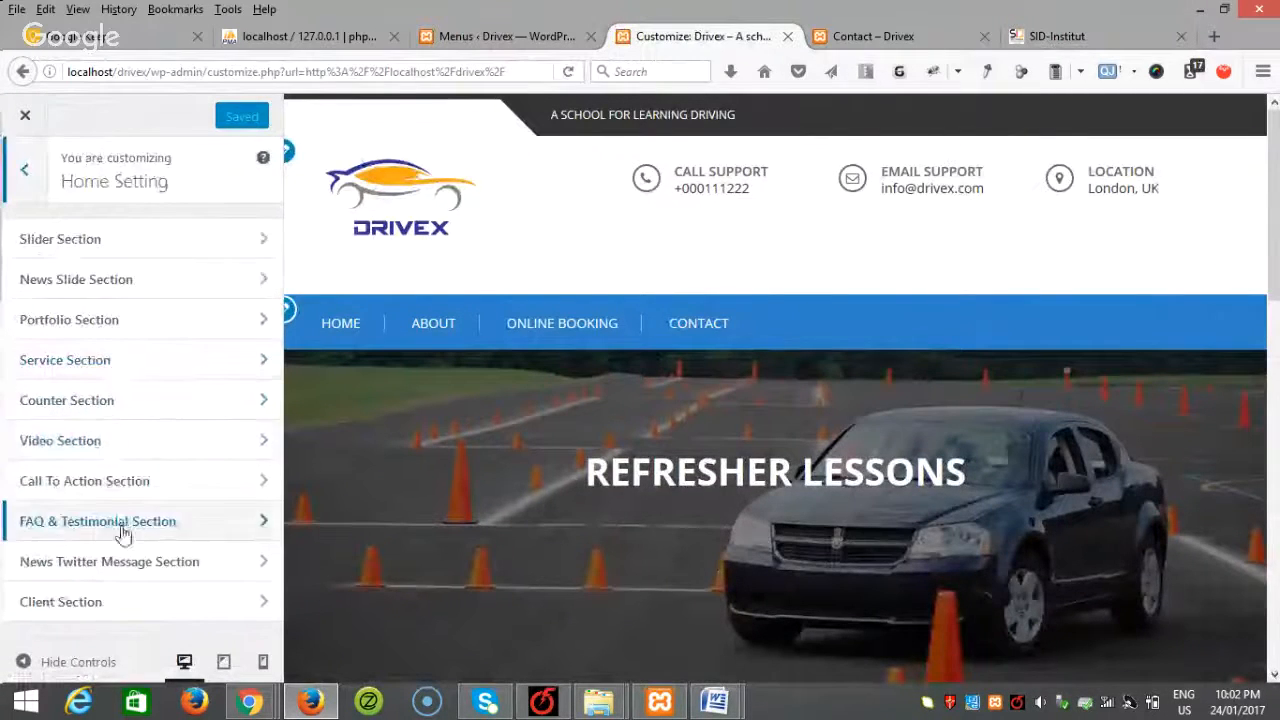
left_click(129, 485)
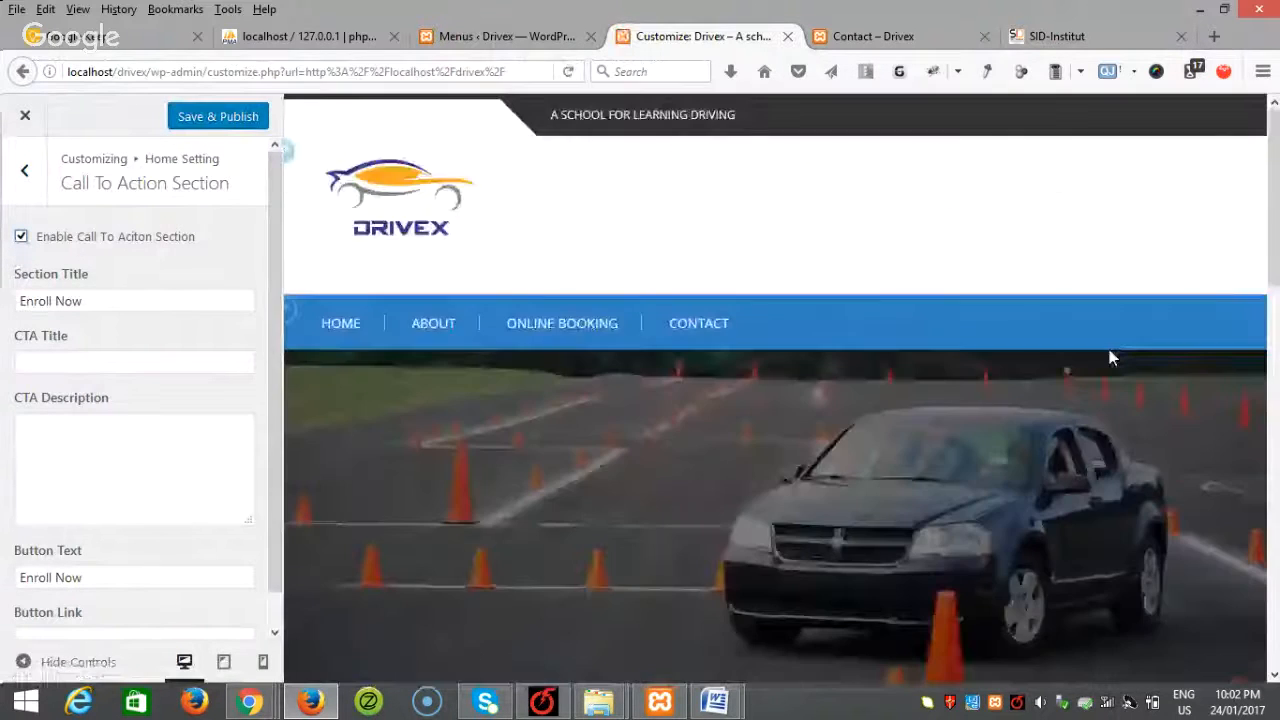
scroll(1115, 358, "down", 10)
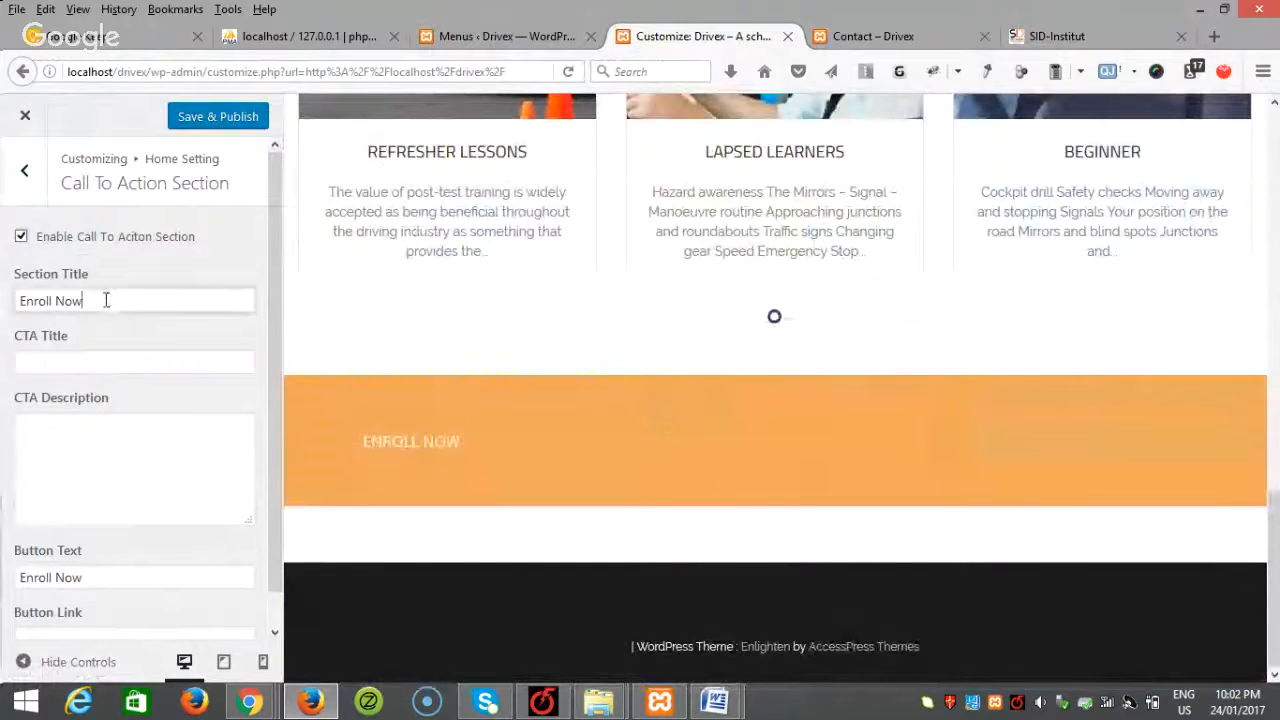
left_click_drag(106, 297, 3, 292)
type("On")
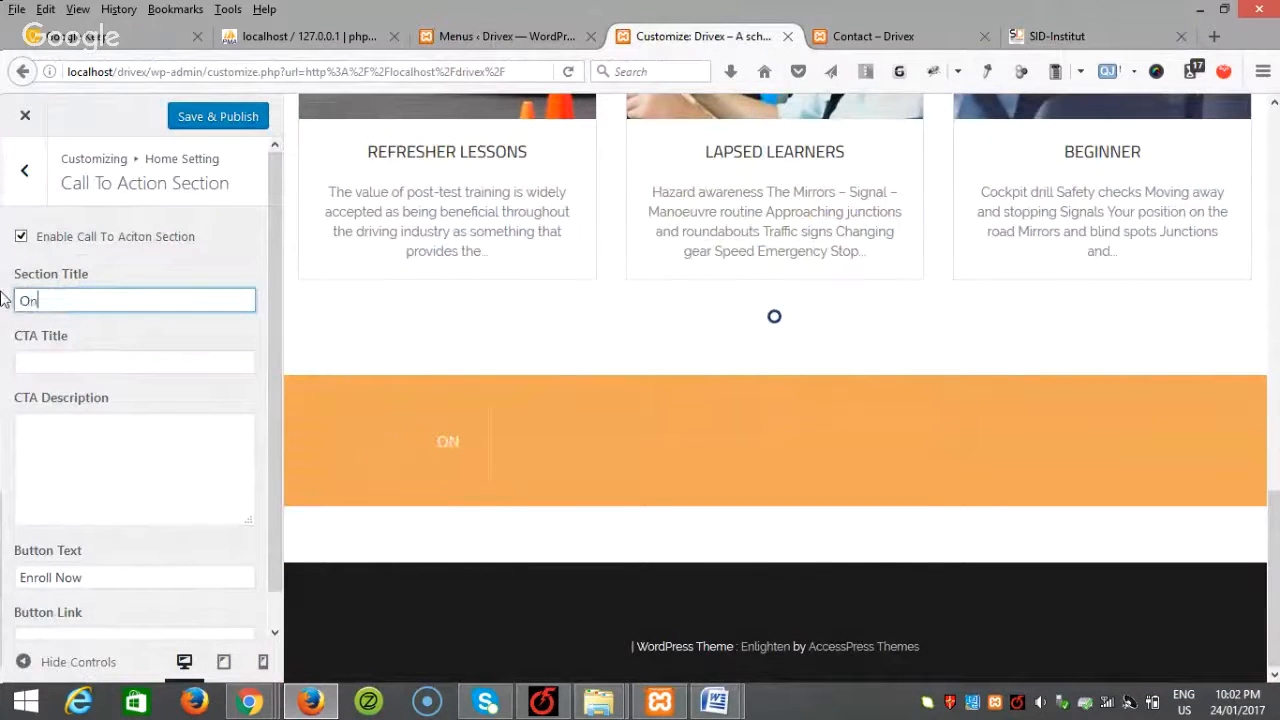
type("line Book")
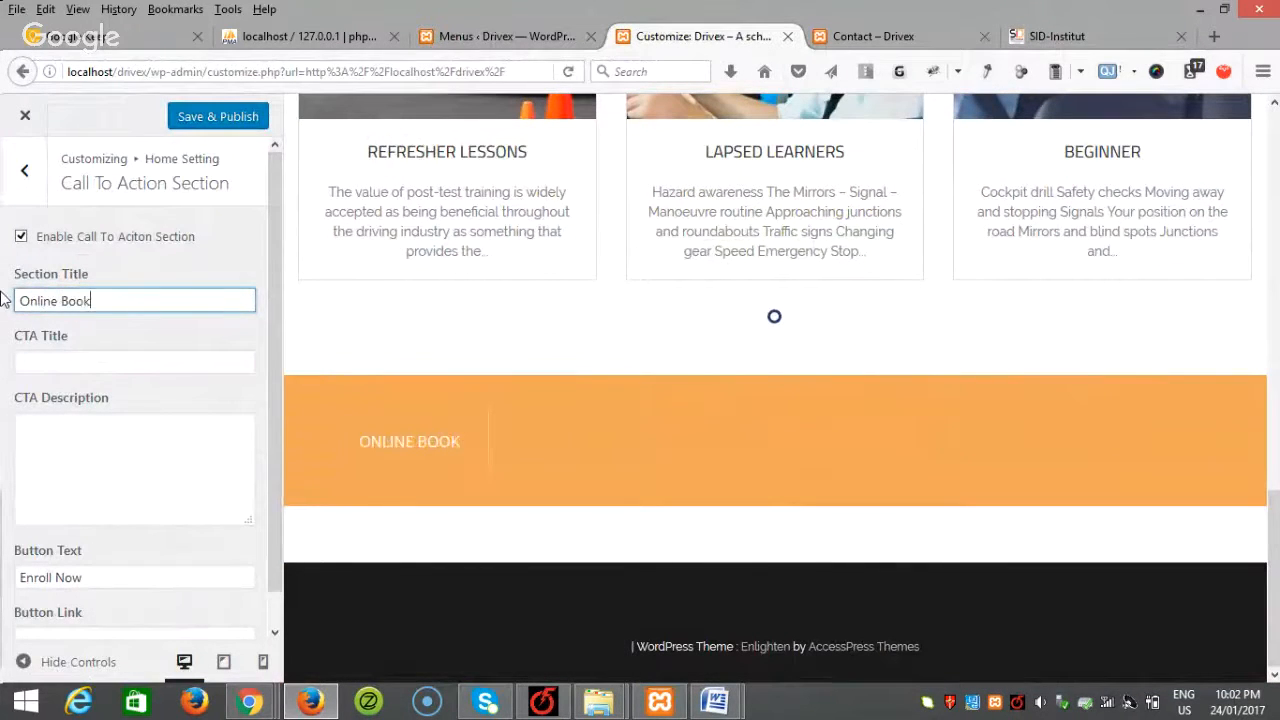
type("ing")
left_click(42, 363)
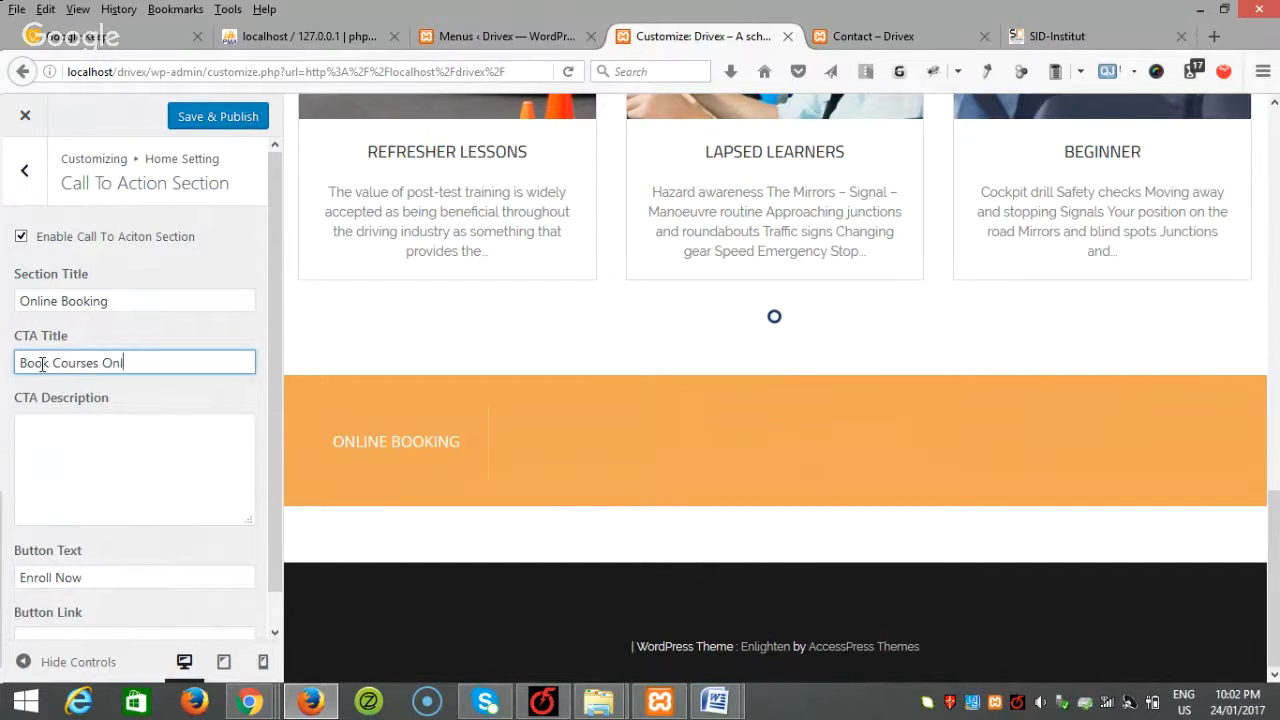
left_click(86, 471)
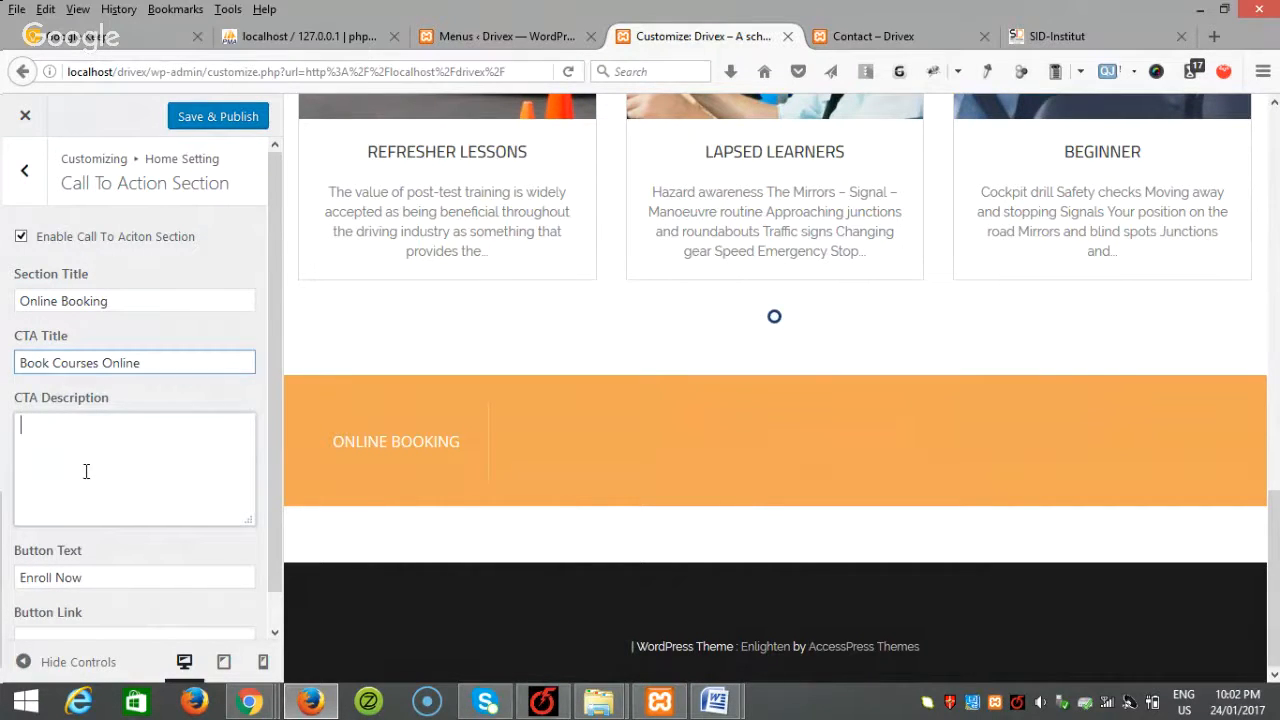
type("You Cna")
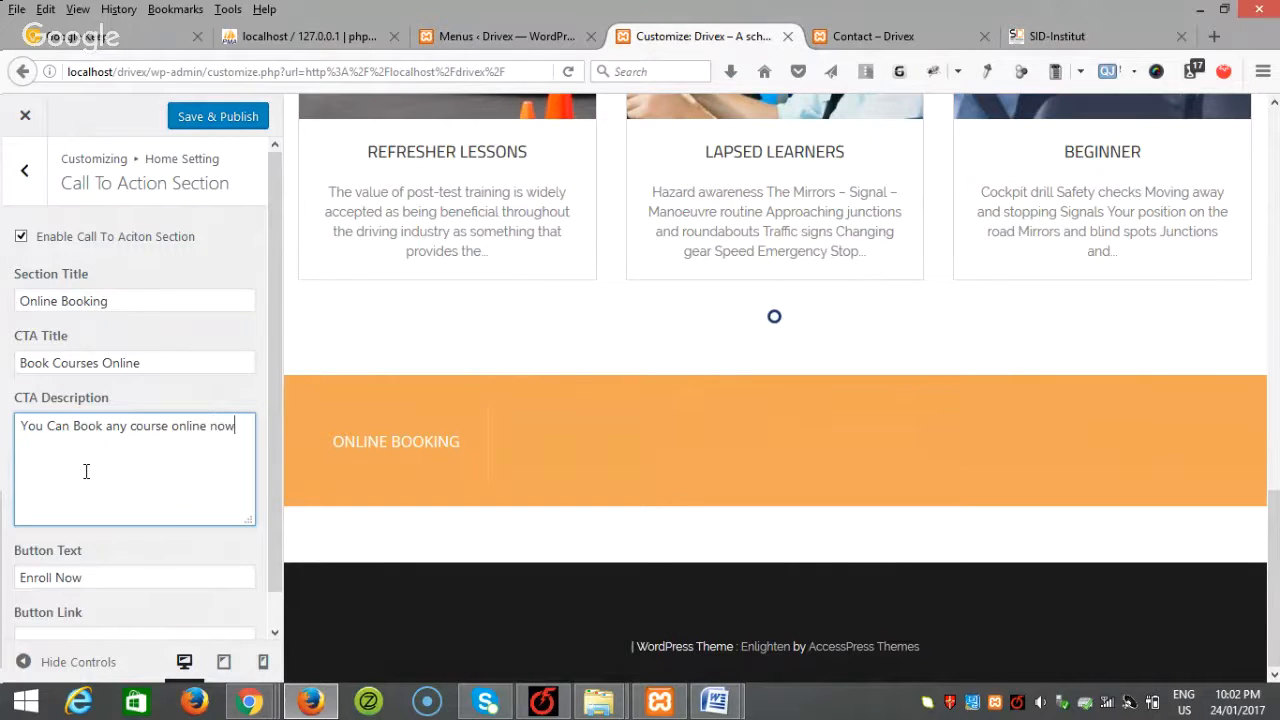
scroll(110, 500, "down", 1)
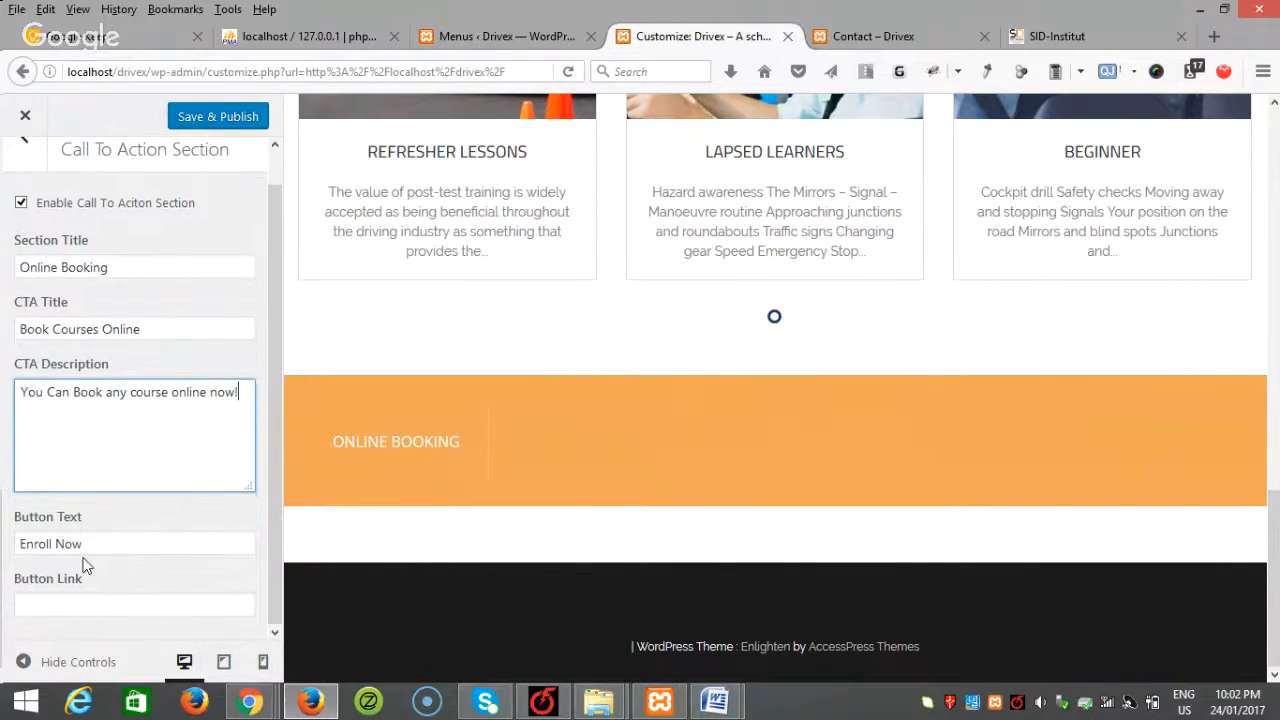
left_click_drag(109, 542, 3, 544)
type("Book")
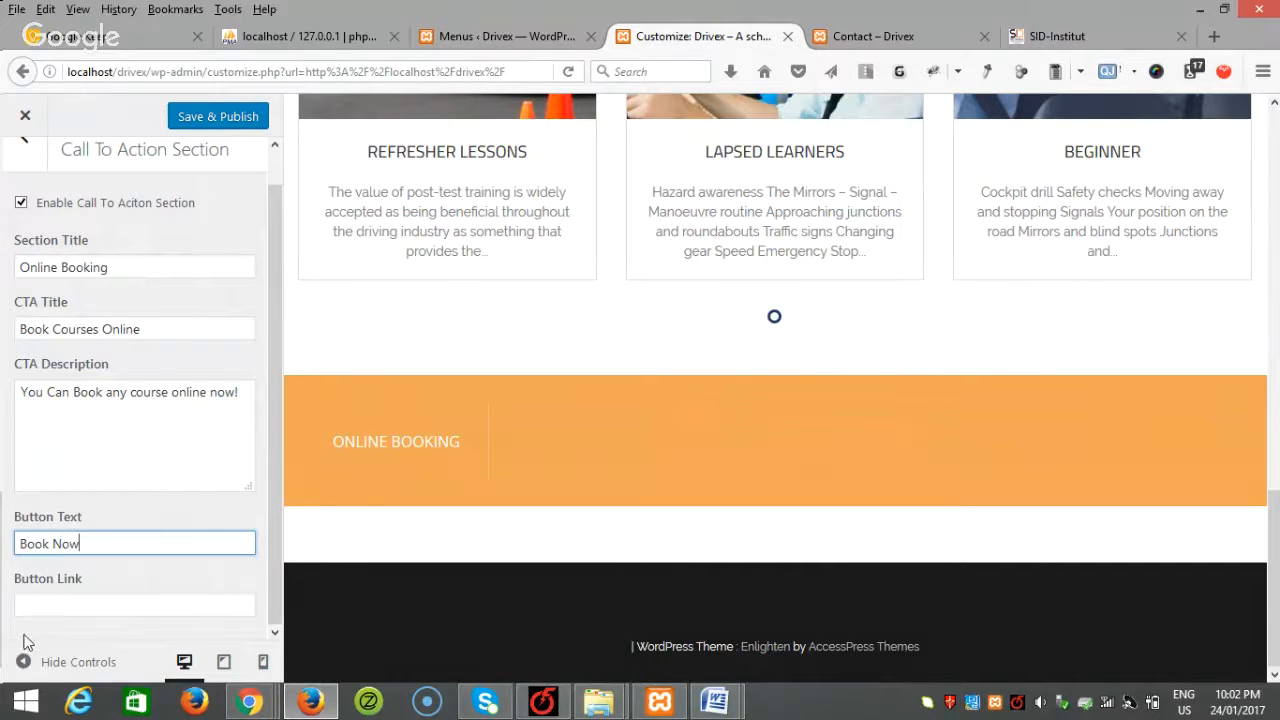
Step: Look at the reference site's booking banner, then open the admin Pages list
left_click(96, 596)
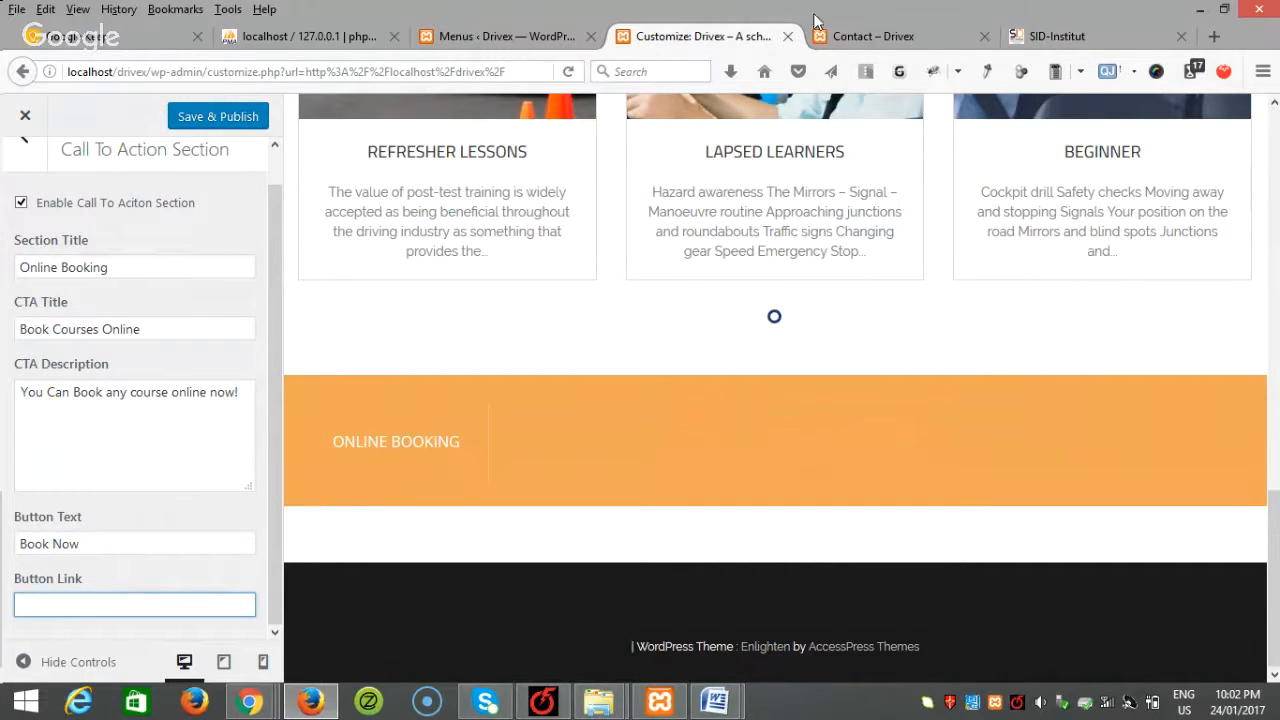
left_click(1057, 36)
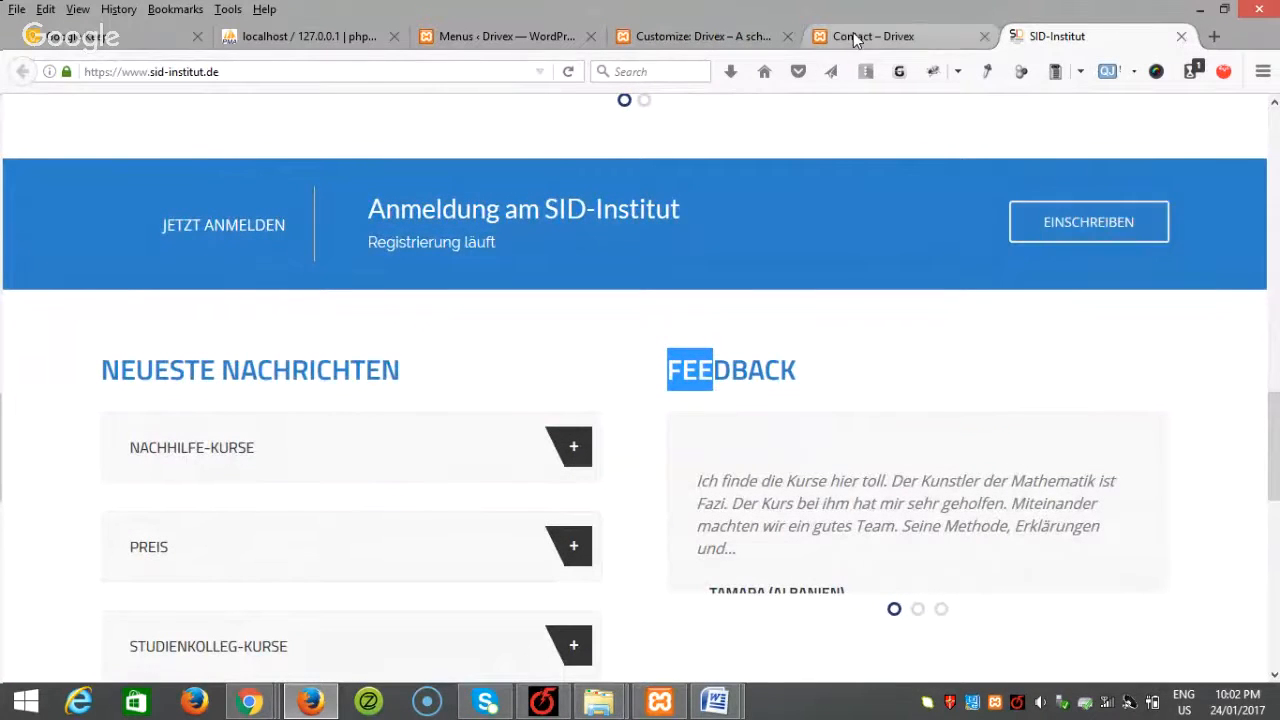
left_click(528, 40)
left_click(700, 40)
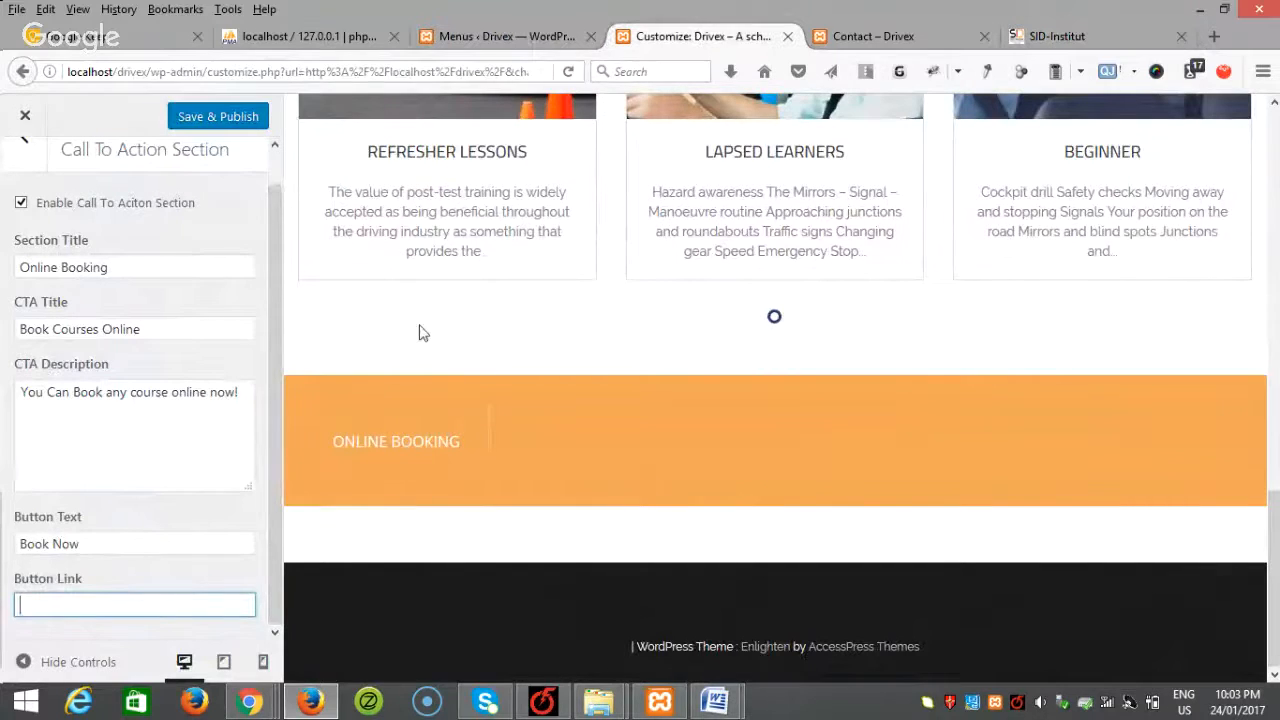
left_click(521, 40)
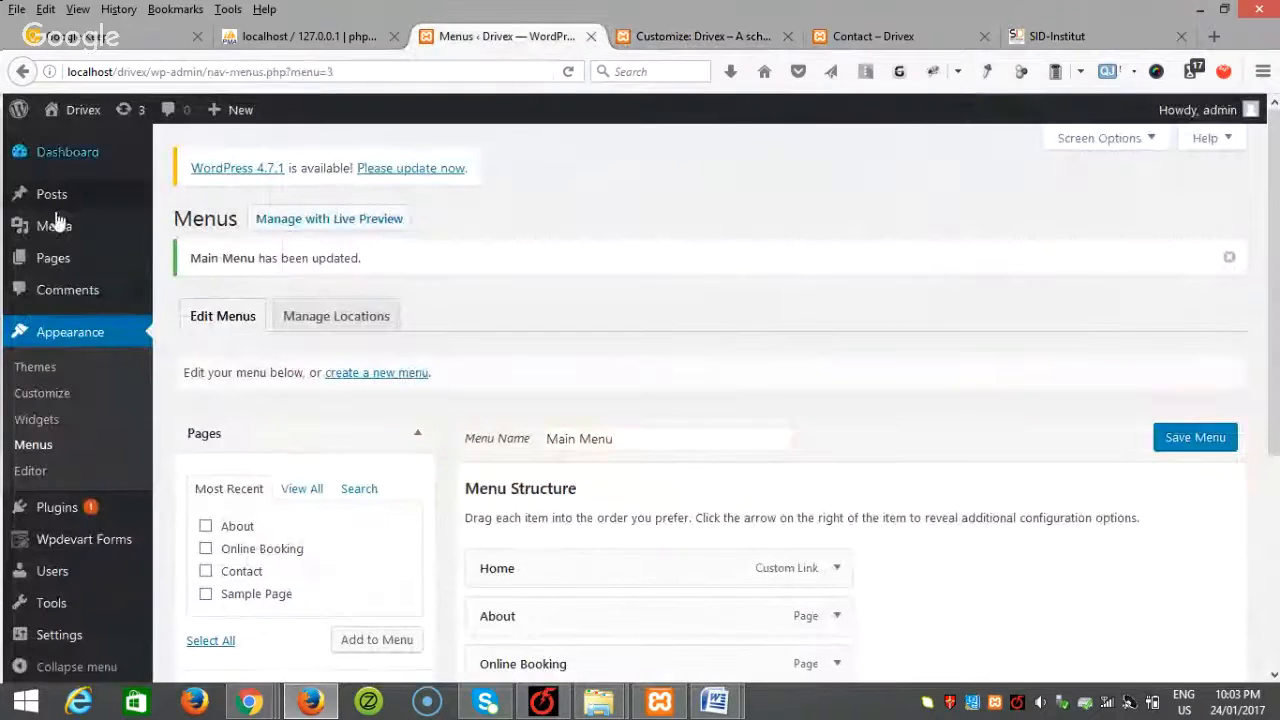
mouse_move(70, 250)
left_click(166, 263)
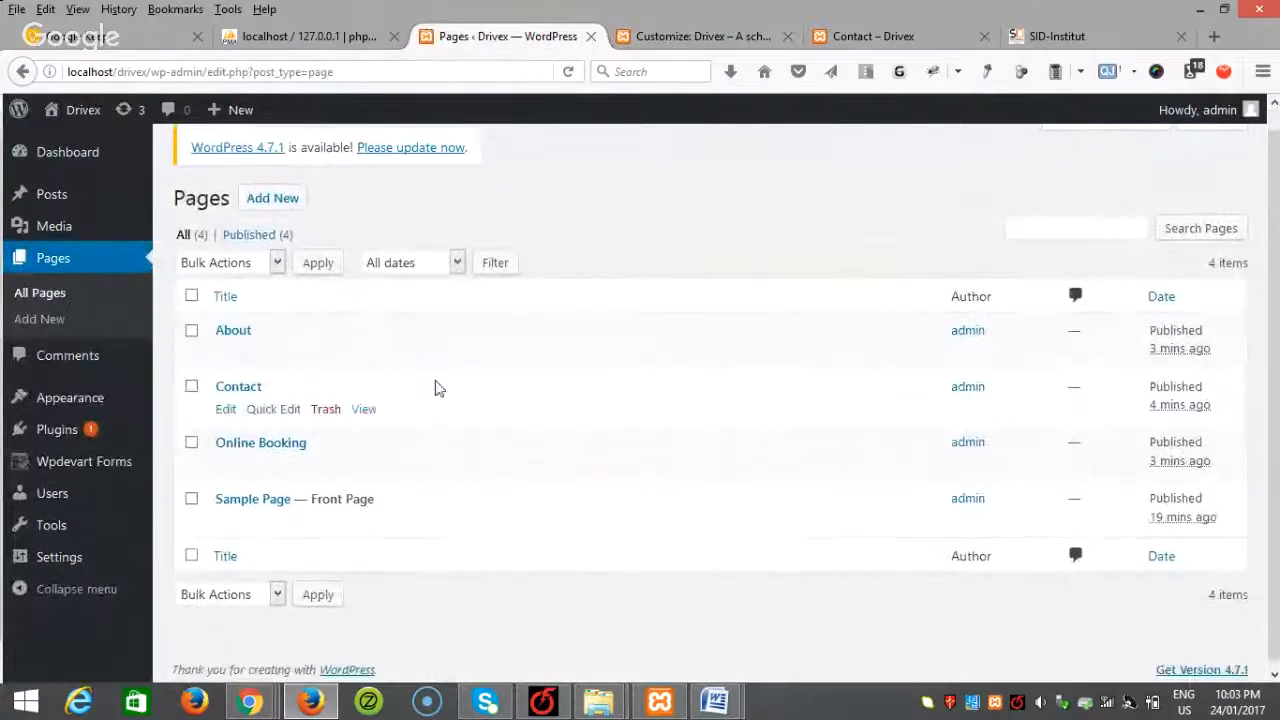
Step: Copy the Online Booking page URL and paste it as the Book Now button link
right_click(362, 461)
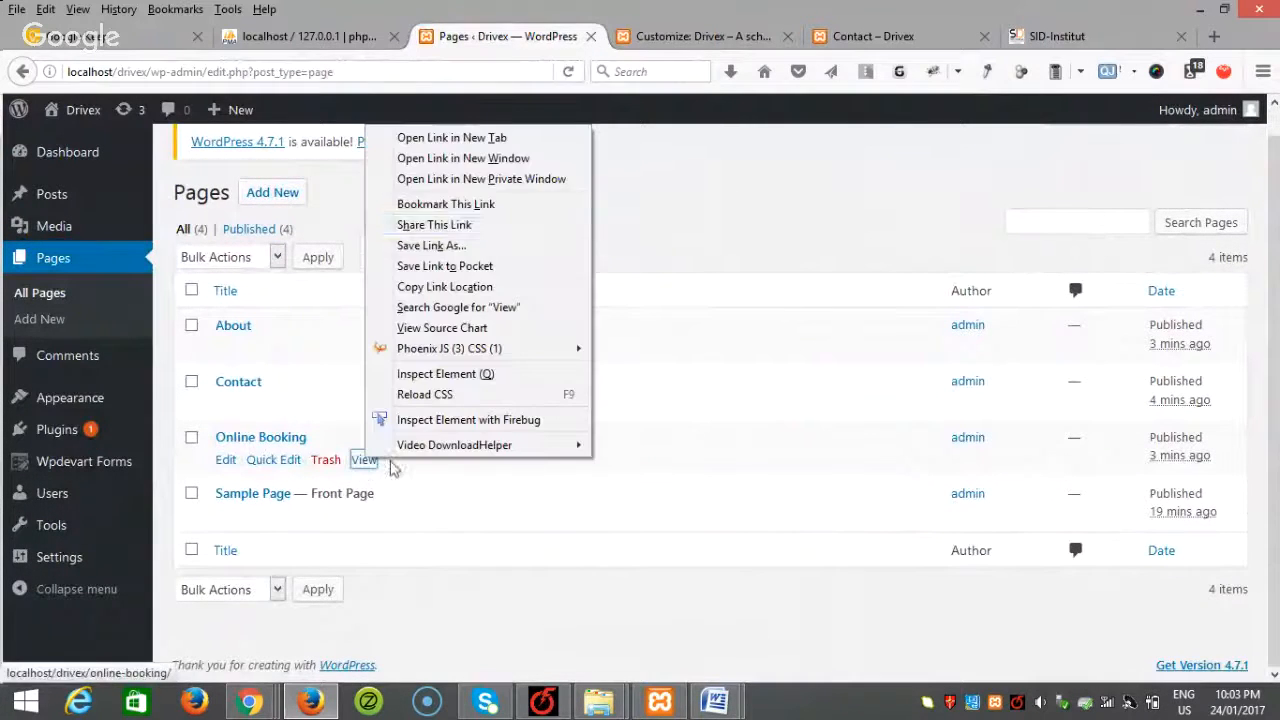
left_click(485, 138)
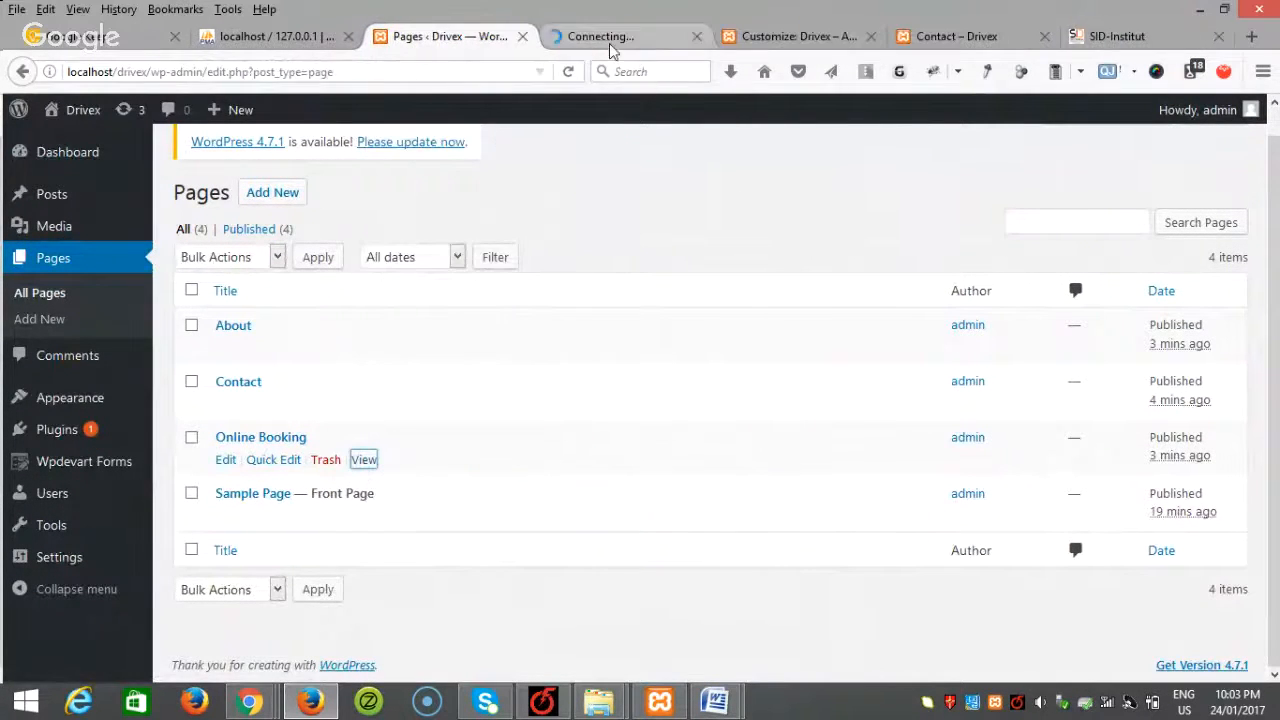
left_click(610, 40)
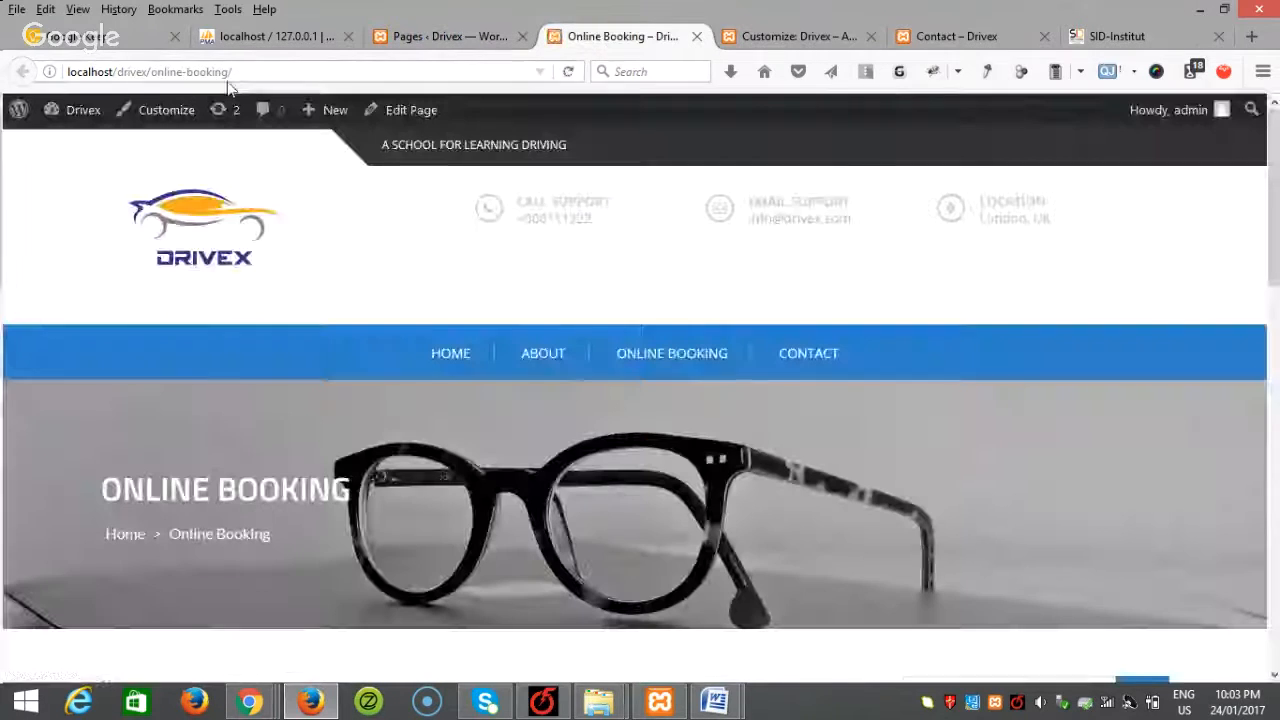
left_click(253, 71)
key("ctrl+c")
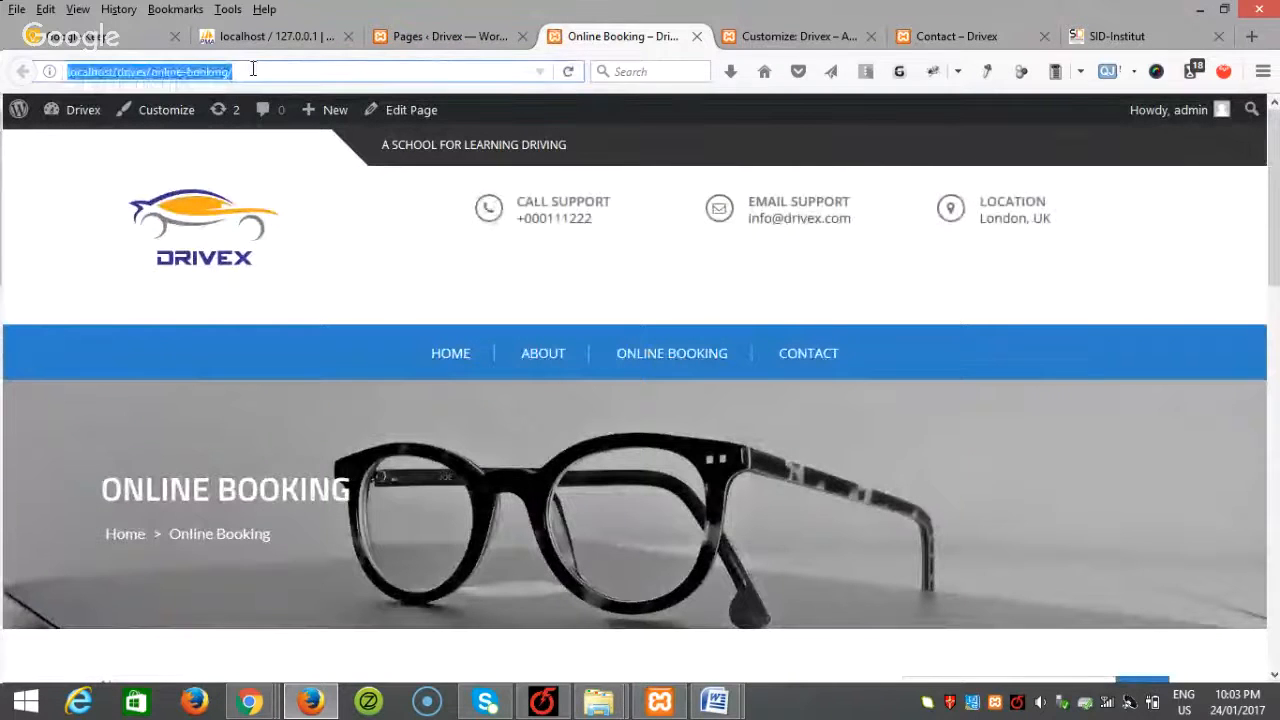
left_click(780, 40)
left_click(185, 605)
key("ctrl+v")
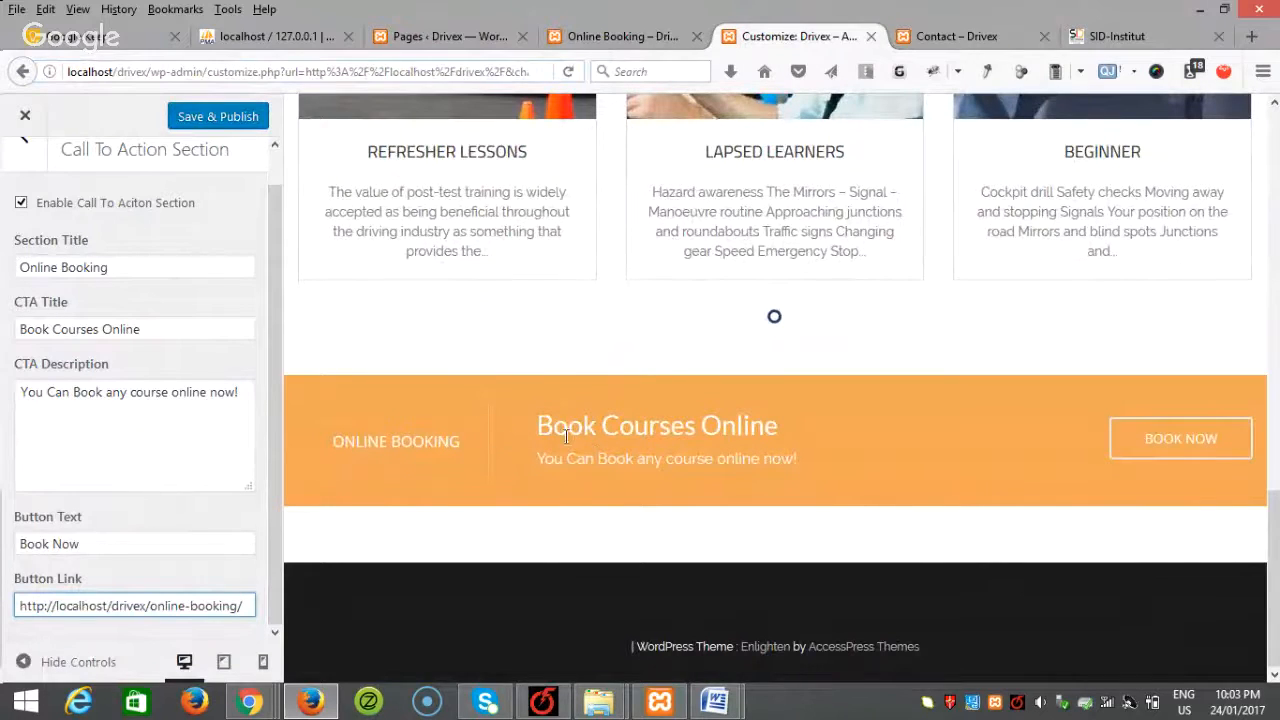
Step: Review the new heading and description in the preview, then return to the home page sections
left_click_drag(538, 432, 544, 461)
left_click(655, 486)
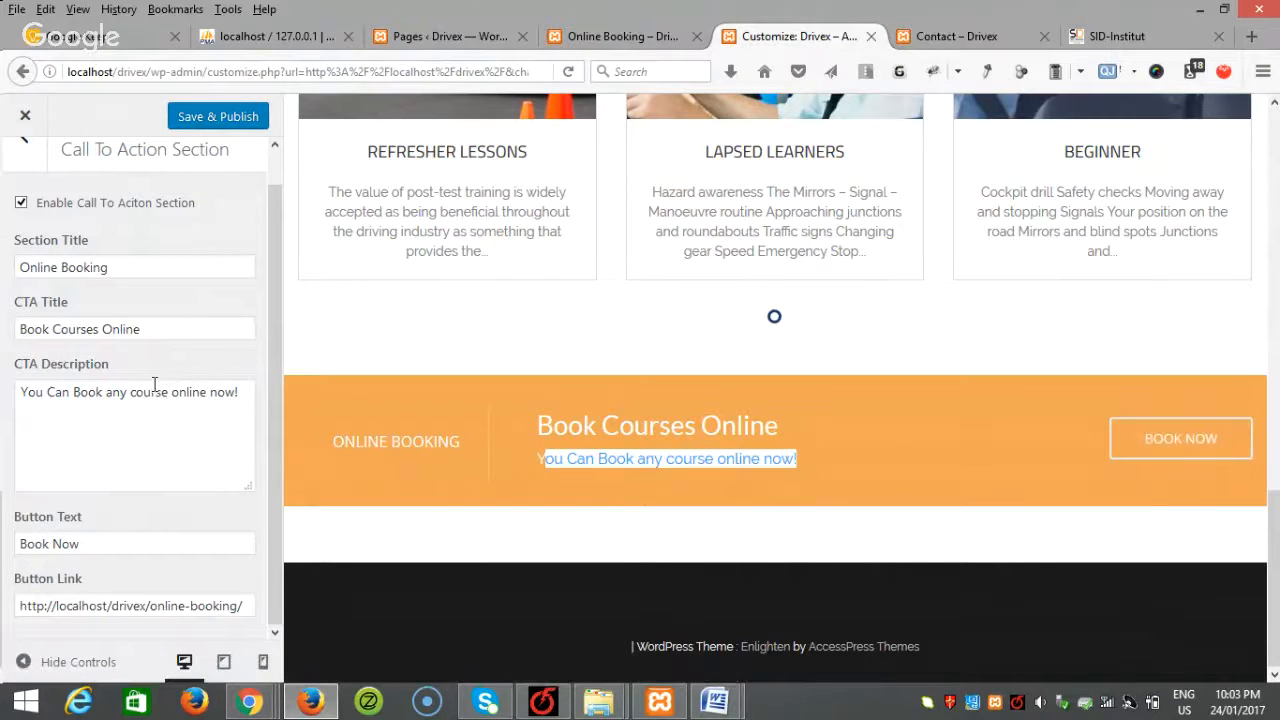
left_click(25, 145)
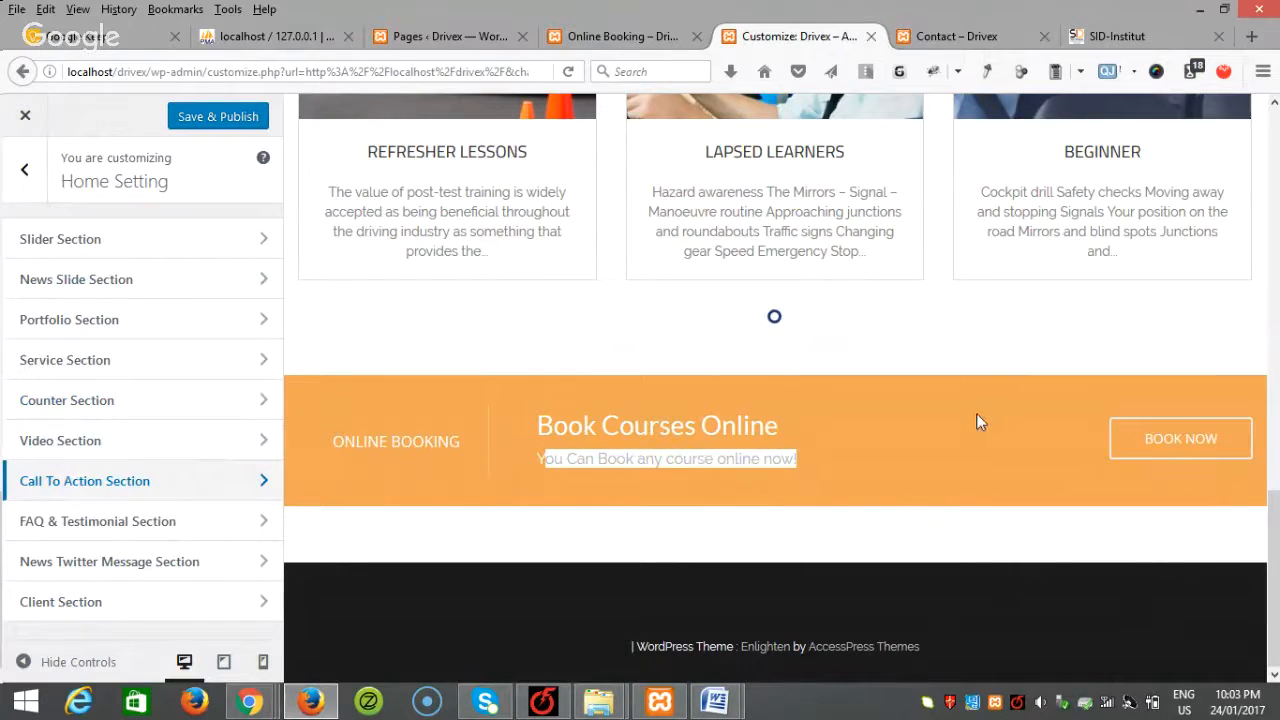
Step: Enter FAQ Title 'Special Offer' and Testimonial Title 'Testimonials' in the FAQ & Testimonial section
left_click(128, 530)
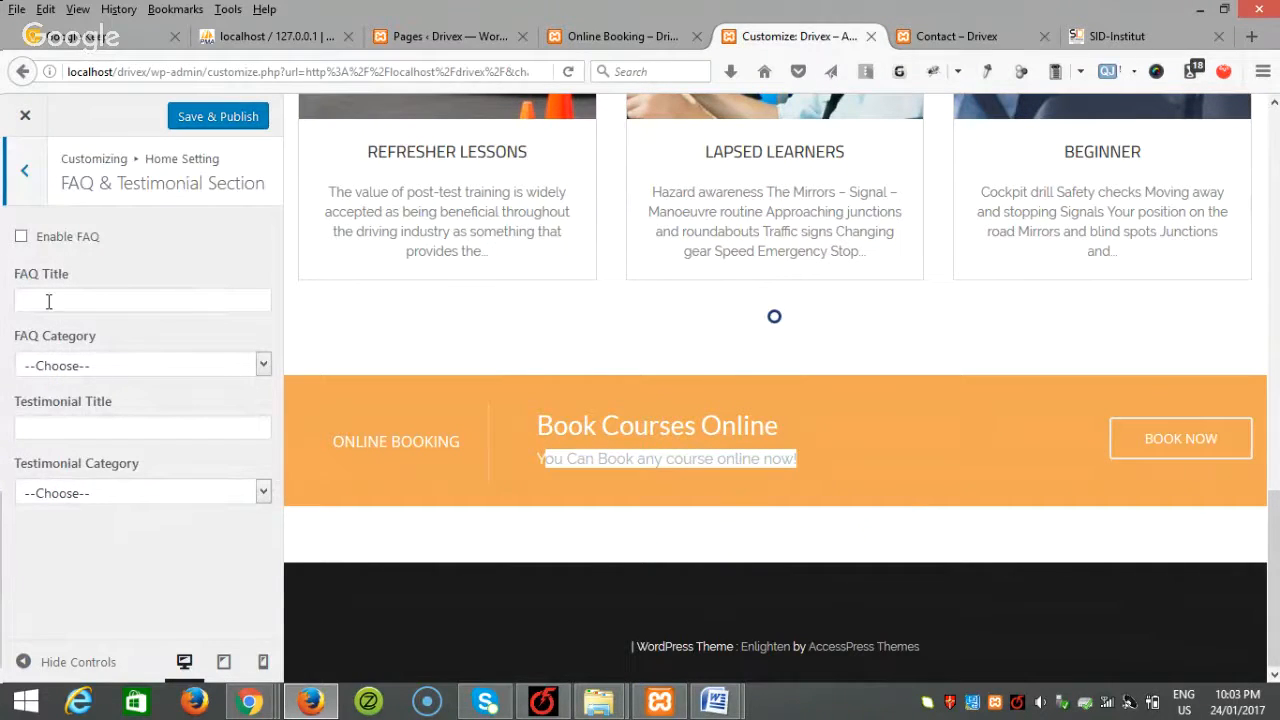
left_click(48, 300)
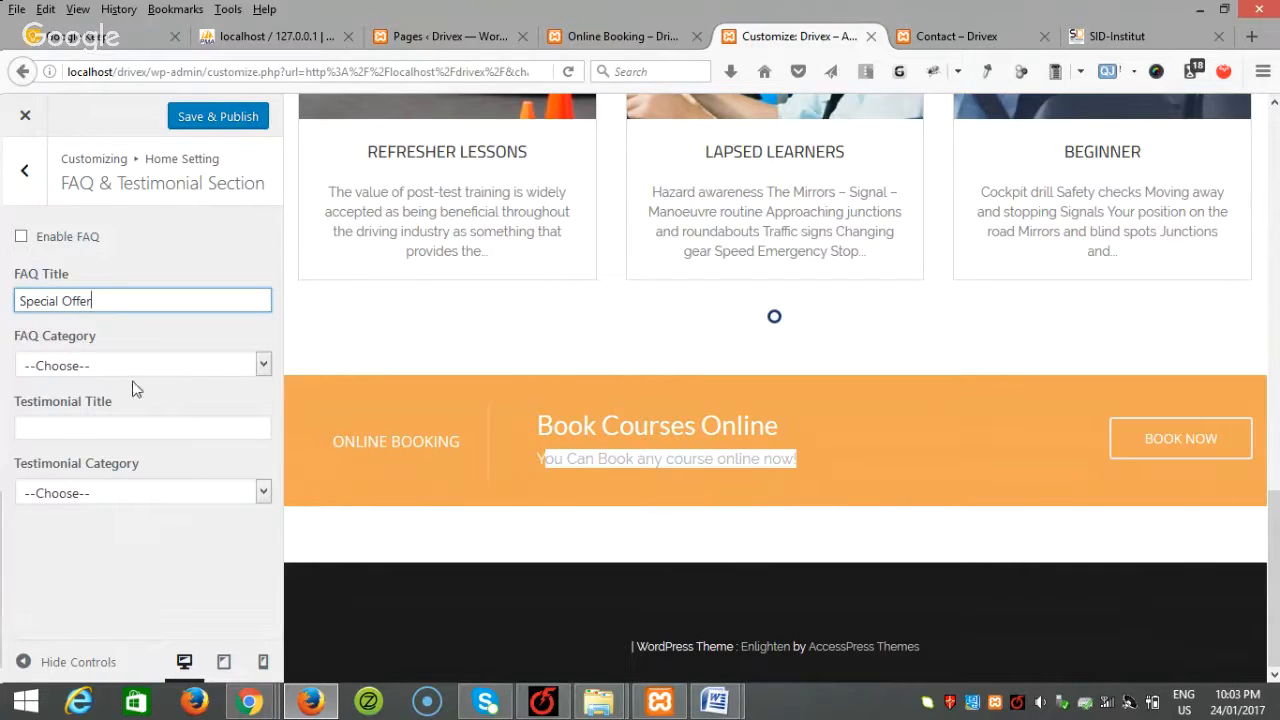
left_click(62, 432)
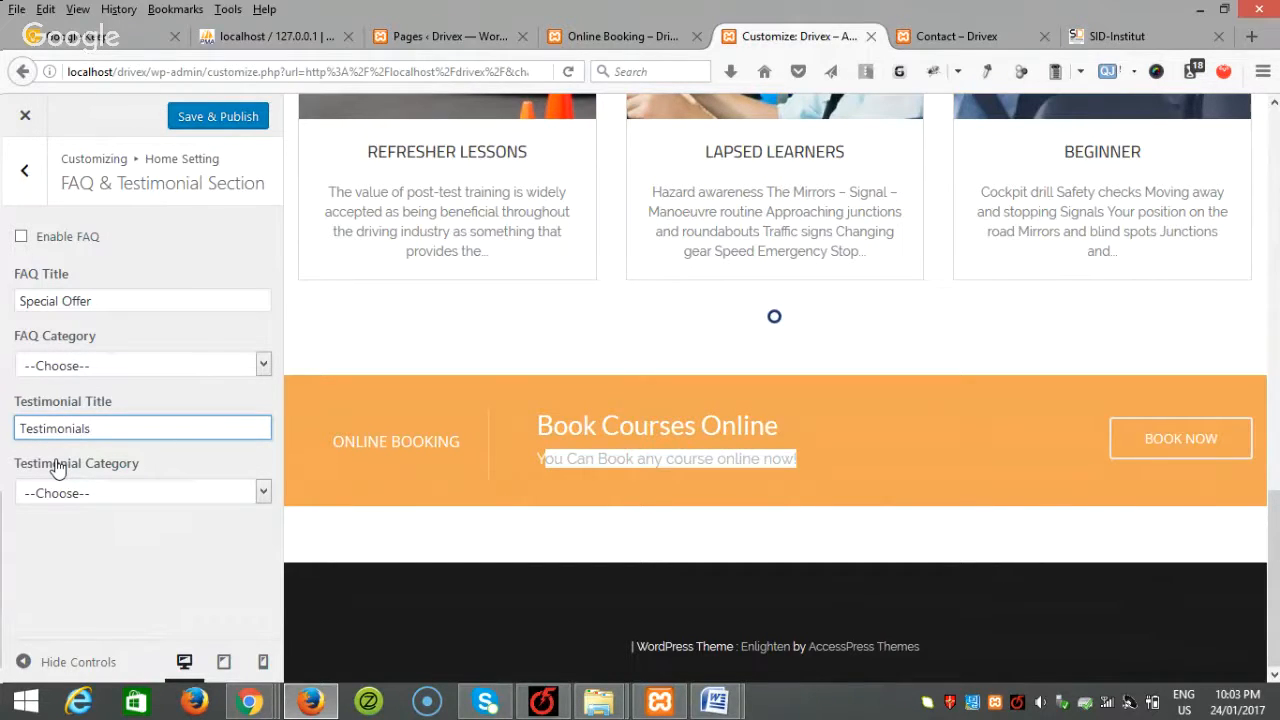
left_click(125, 368)
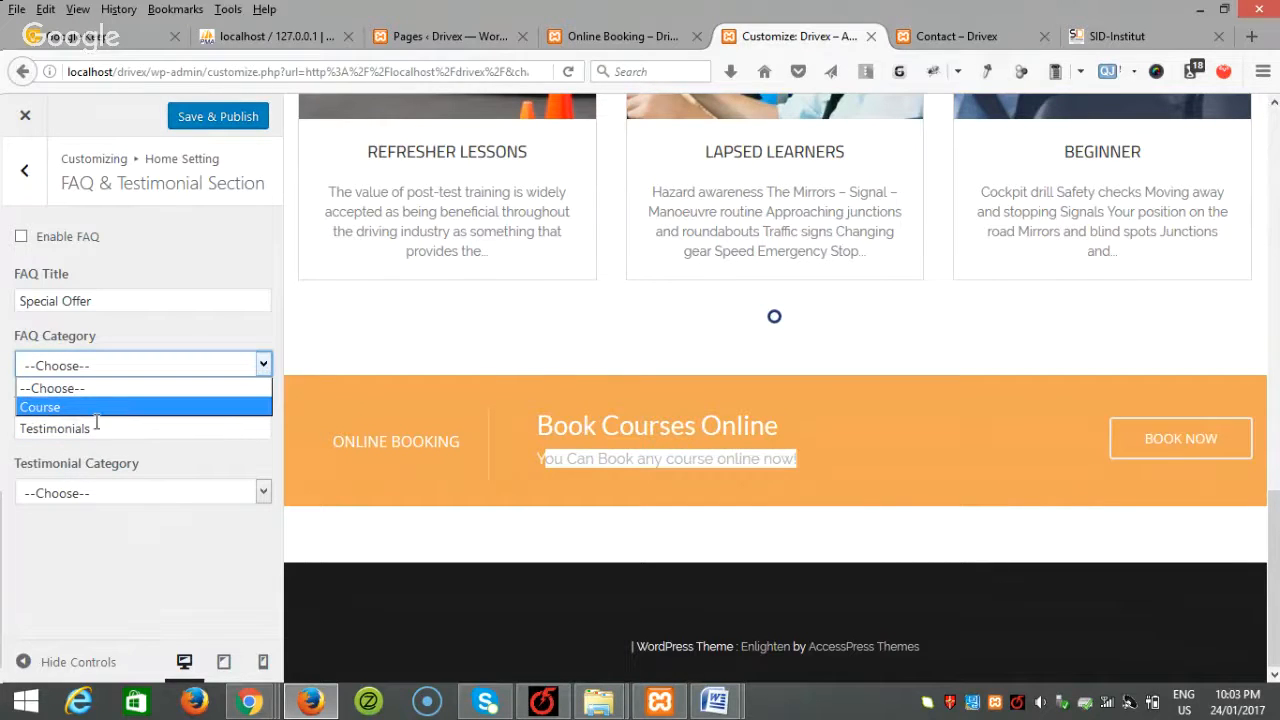
left_click(76, 360)
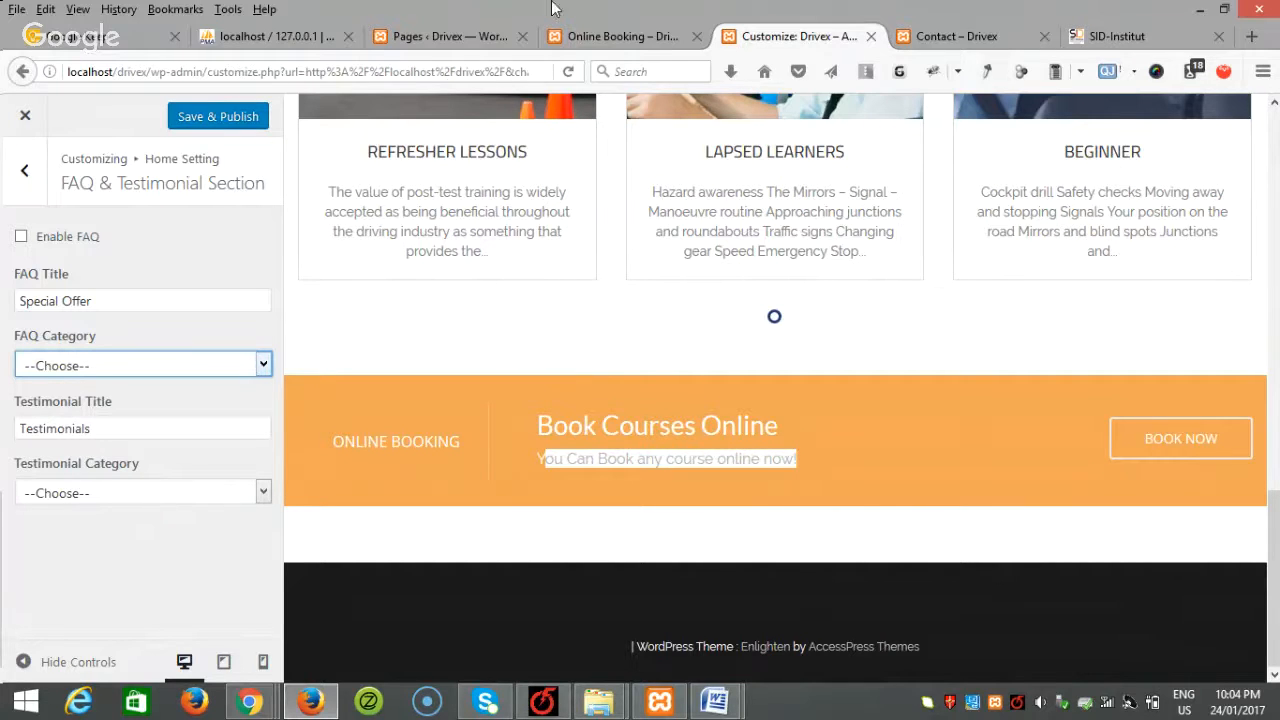
Step: Save & Publish the Customizer changes and switch to the WordPress Pages admin
left_click(232, 120)
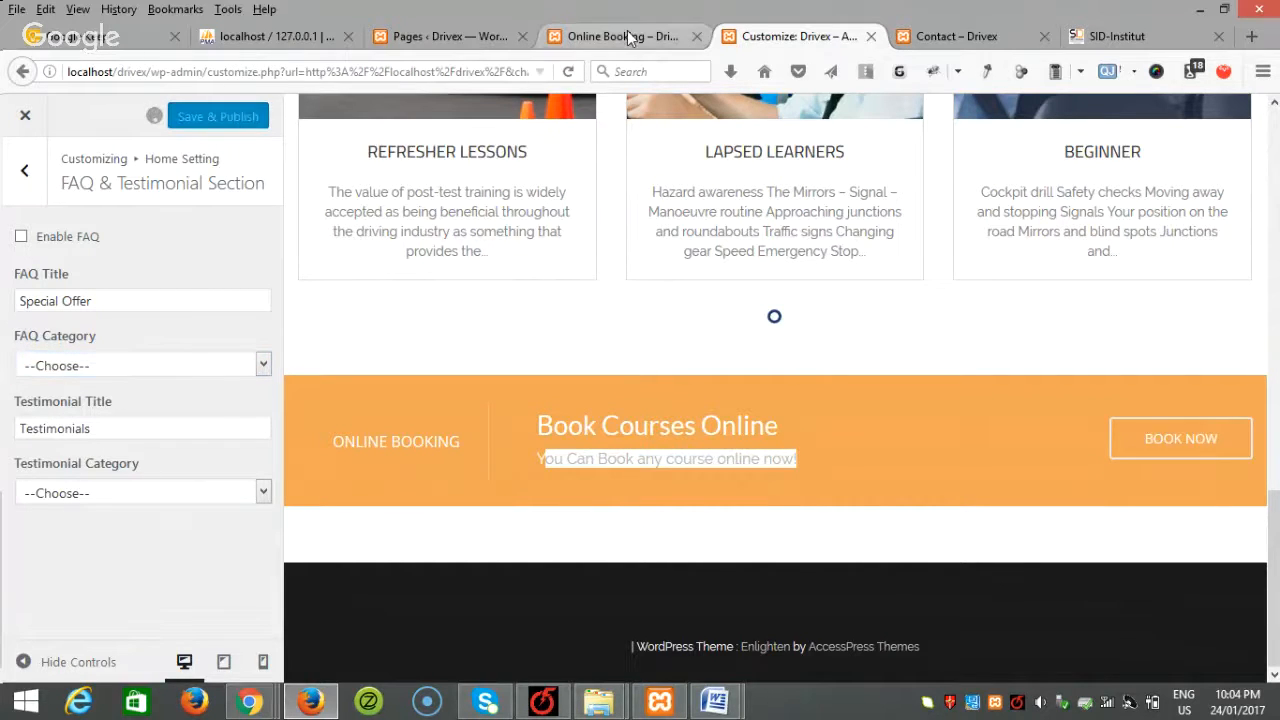
left_click(626, 36)
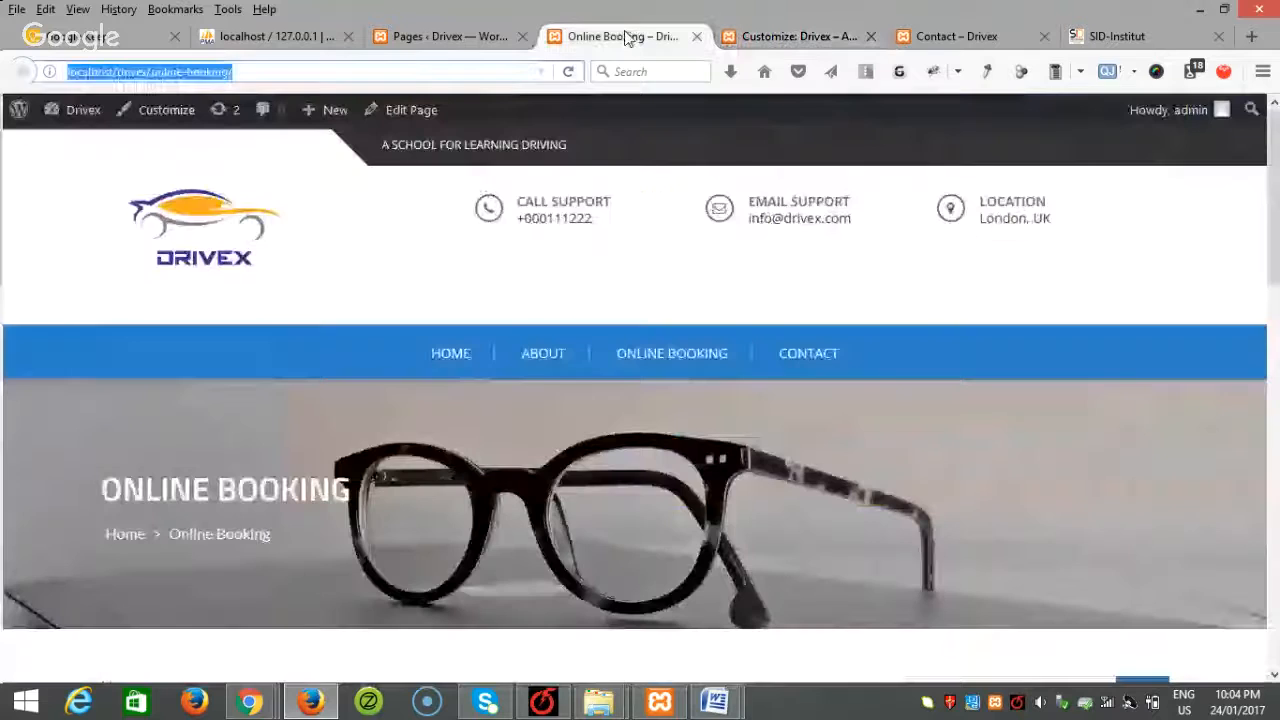
left_click(455, 38)
Step: Start a new post titled '2 for 1', copying the heading from the Word document
mouse_move(94, 200)
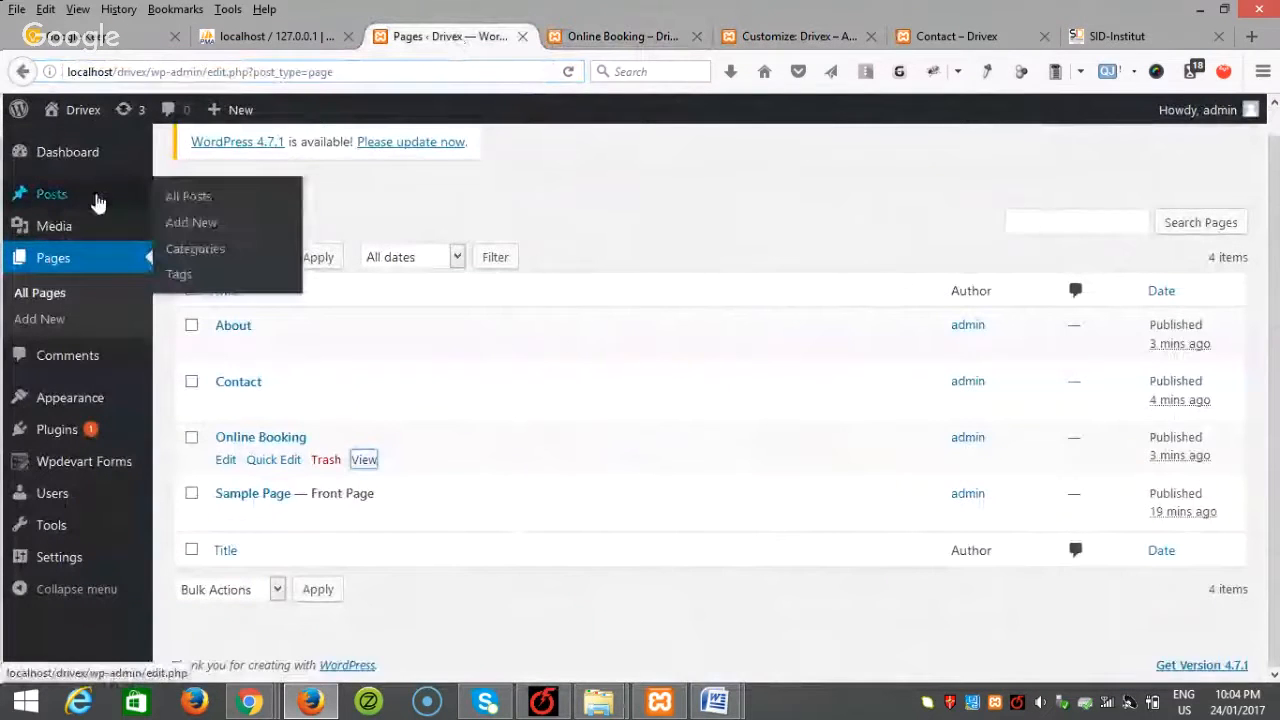
left_click(190, 223)
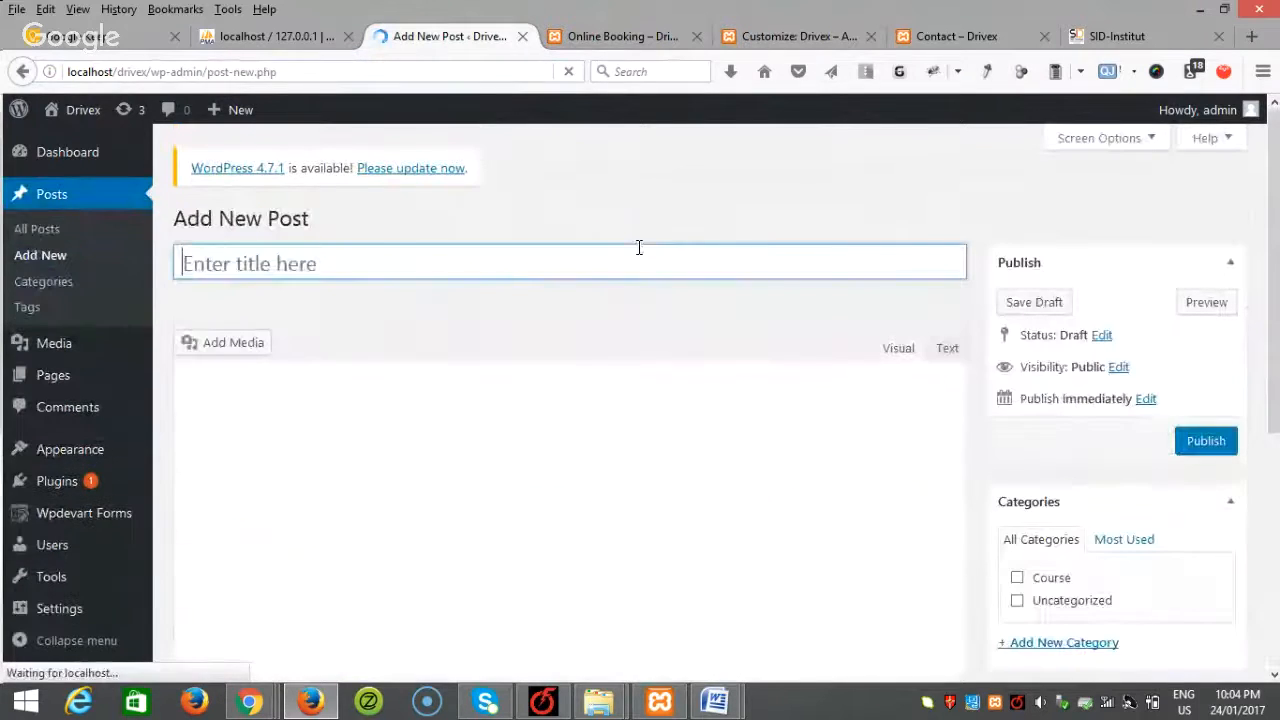
mouse_move(727, 697)
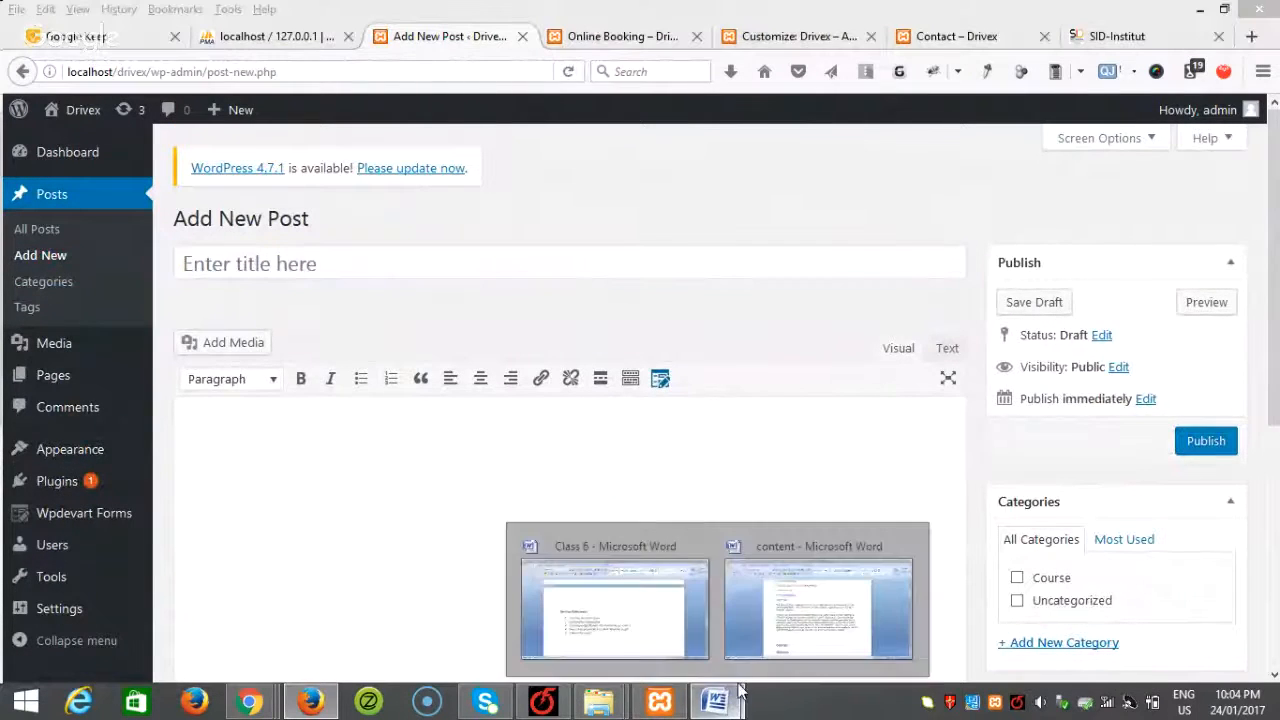
left_click(830, 599)
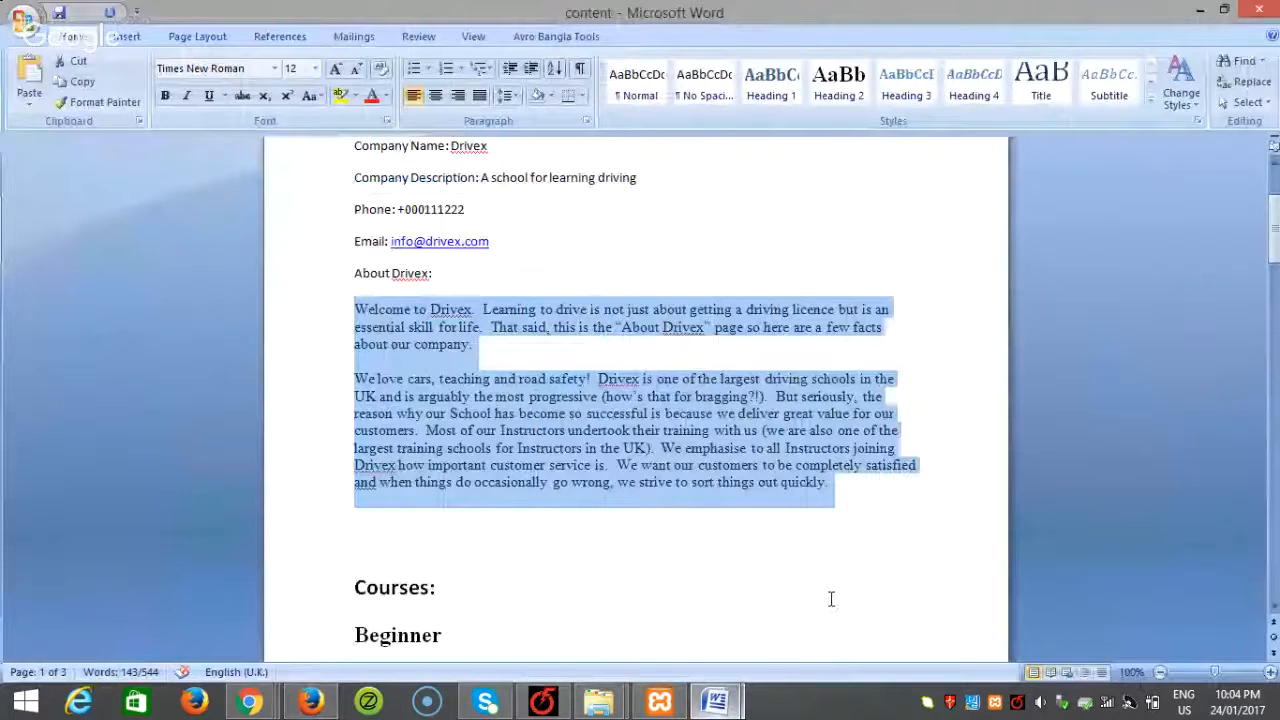
scroll(600, 460, "down", 20)
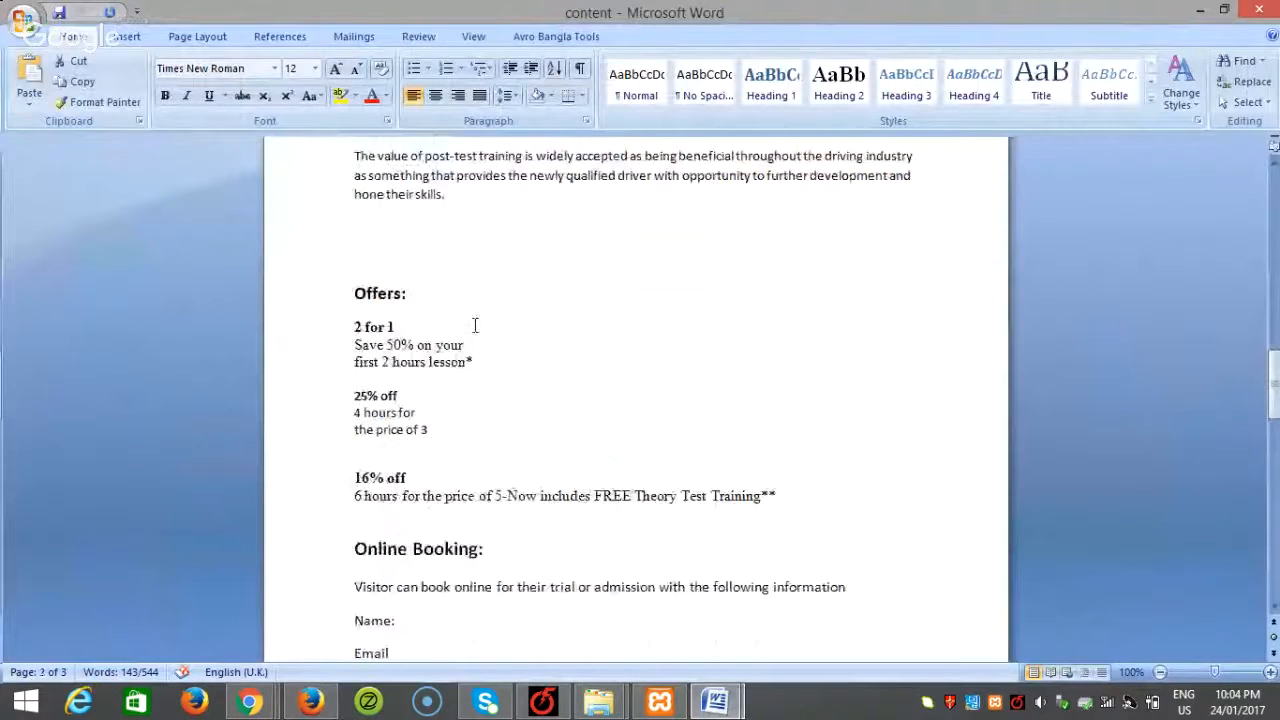
left_click_drag(406, 327, 354, 327)
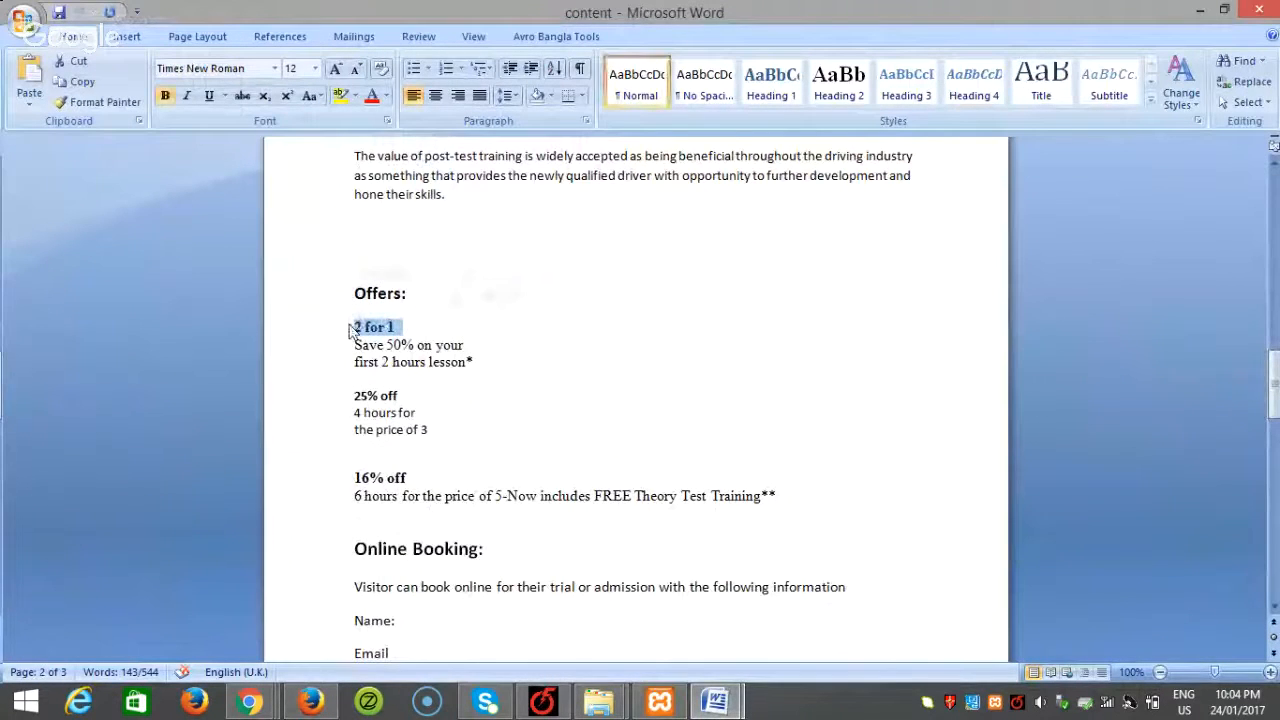
key("ctrl+c")
left_click(310, 700)
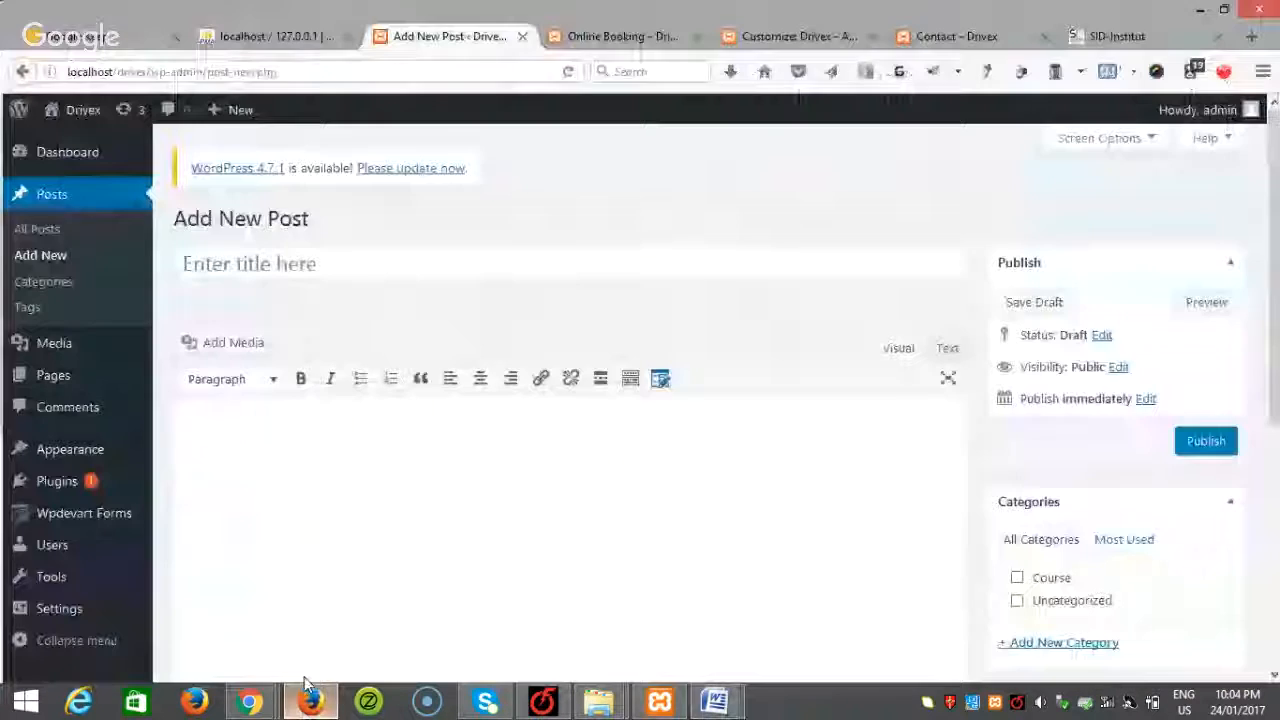
key("ctrl+v")
Step: Paste the Save 50% offer description from Word into the post body
mouse_move(715, 700)
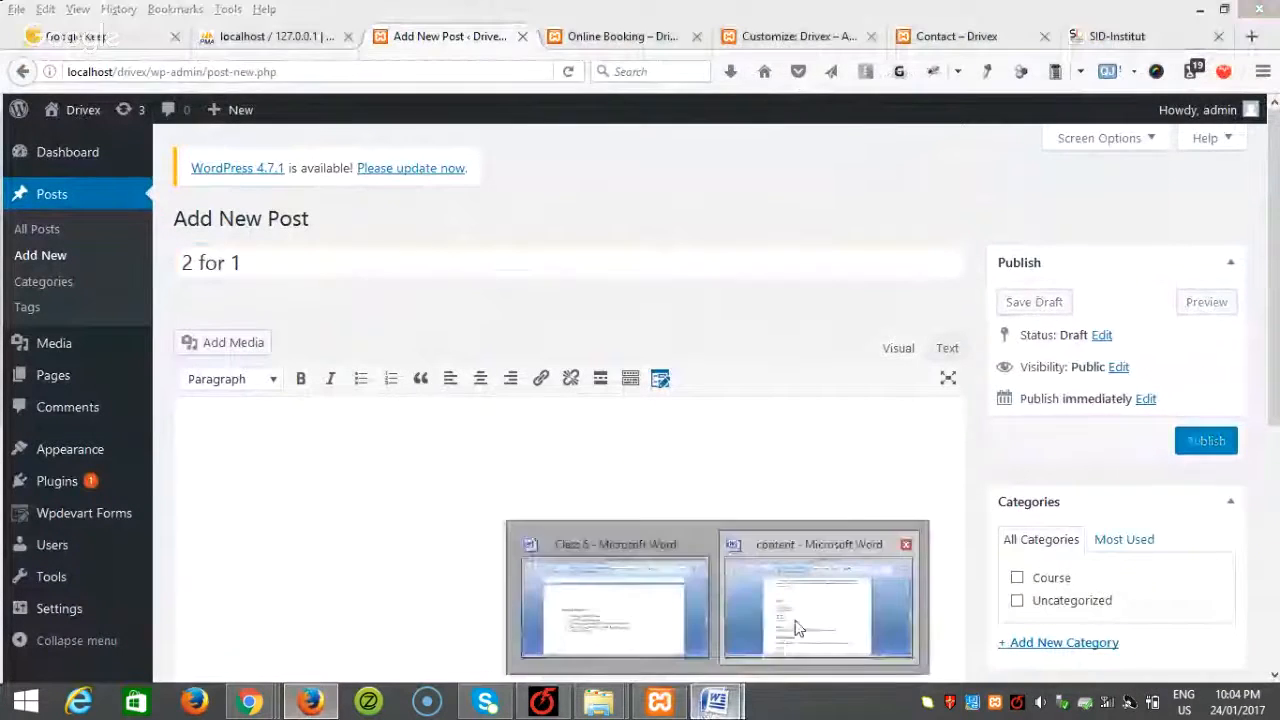
left_click(814, 600)
left_click_drag(478, 362, 377, 348)
key("ctrl+c")
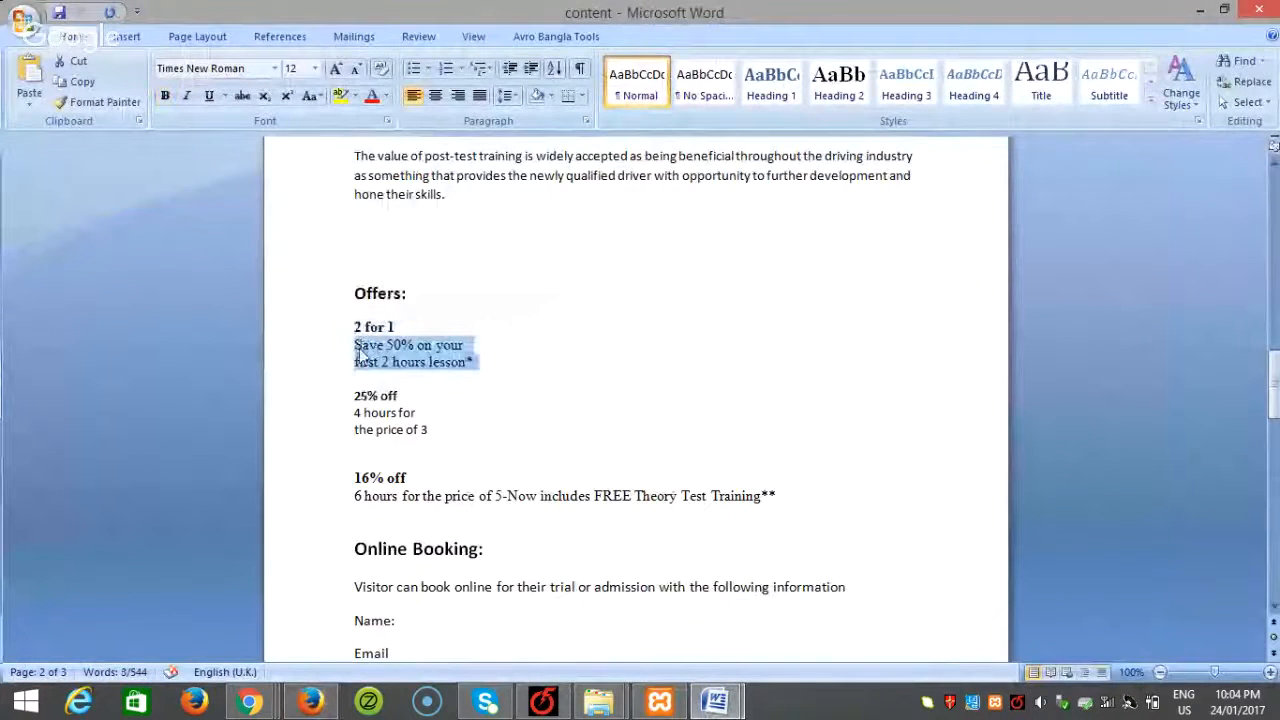
left_click(310, 700)
left_click(431, 486)
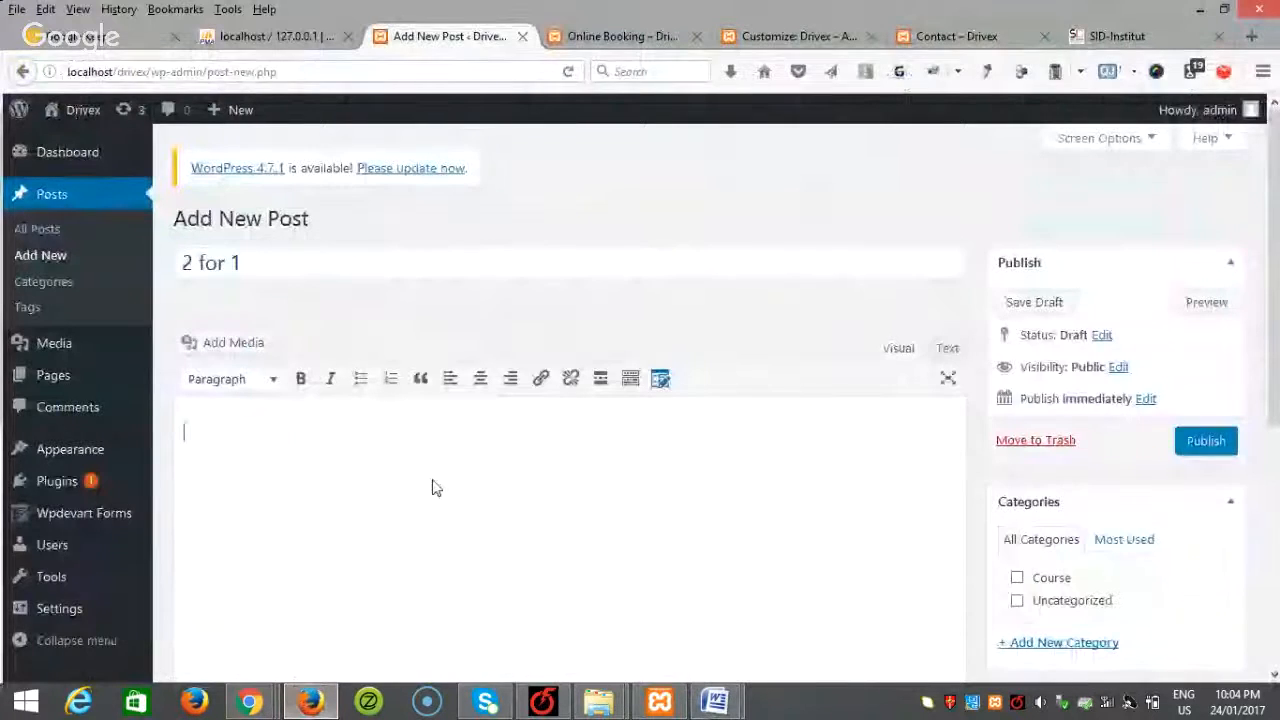
key("ctrl+v")
Step: Create a 'Special Offer' category for the post and publish it
scroll(702, 386, "down", 1)
scroll(1083, 400, "down", 4)
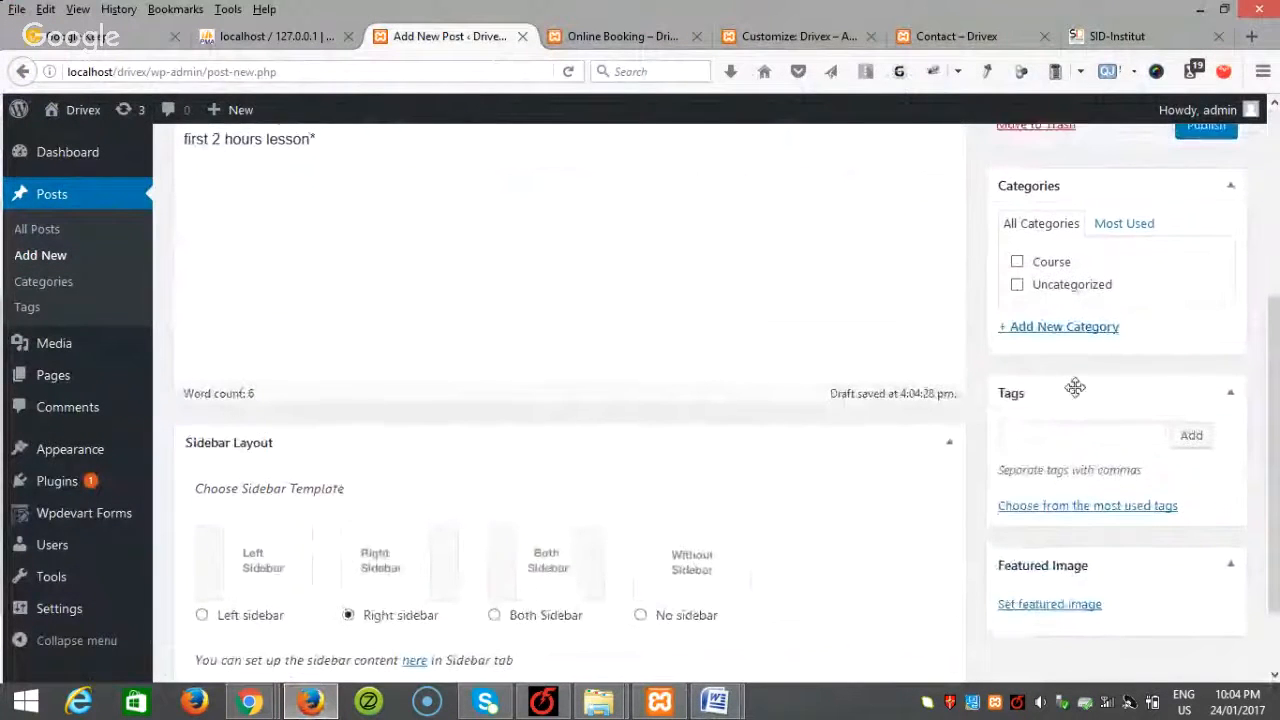
scroll(1066, 363, "up", 1)
left_click(1077, 345)
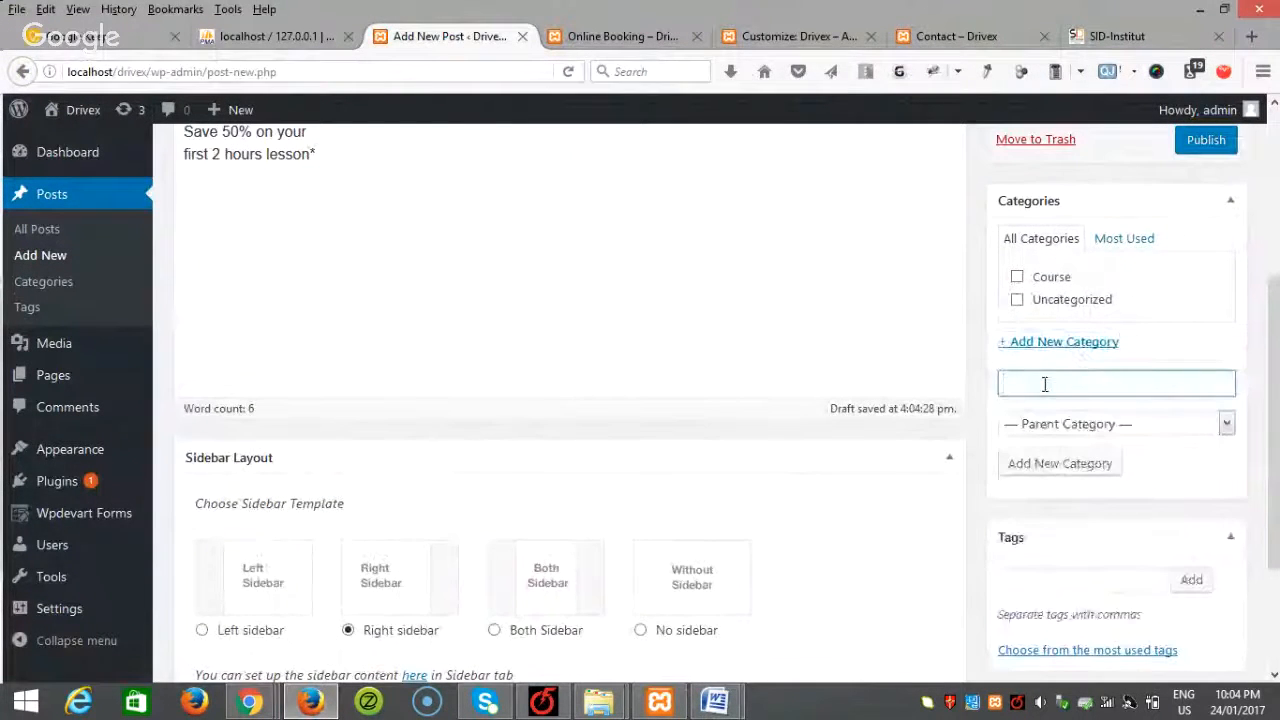
type("Special Offer")
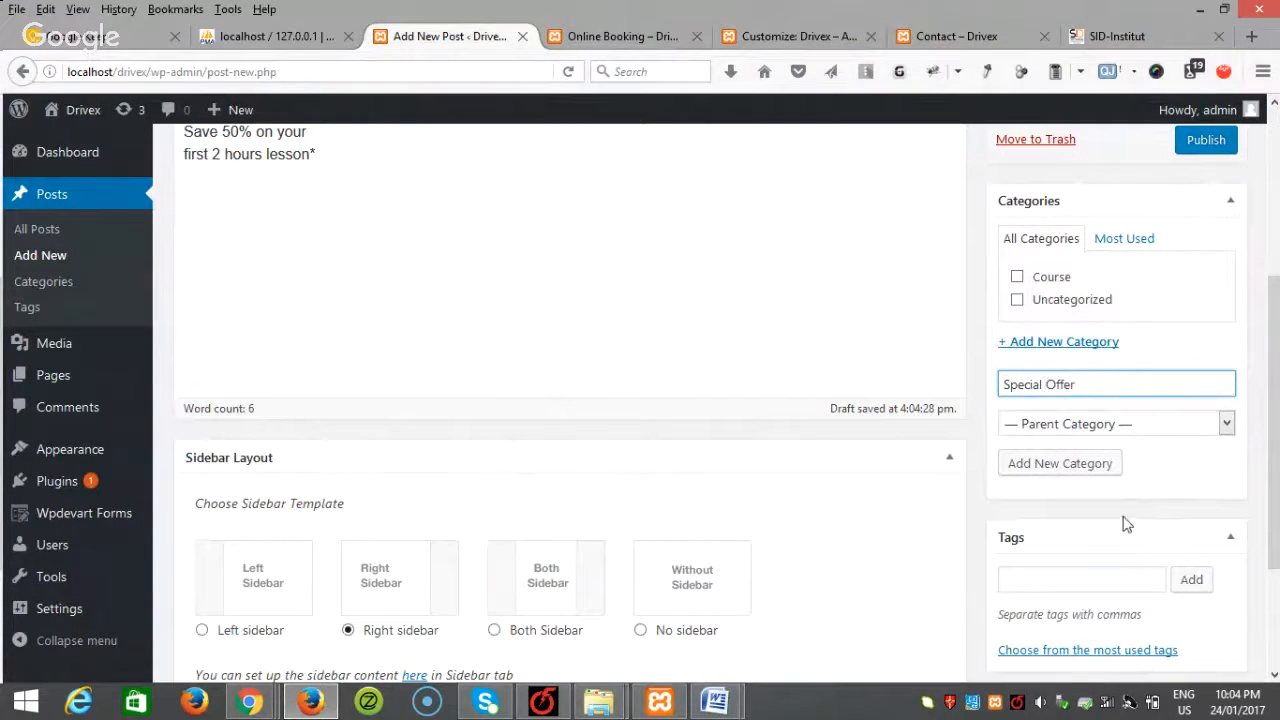
left_click(1096, 465)
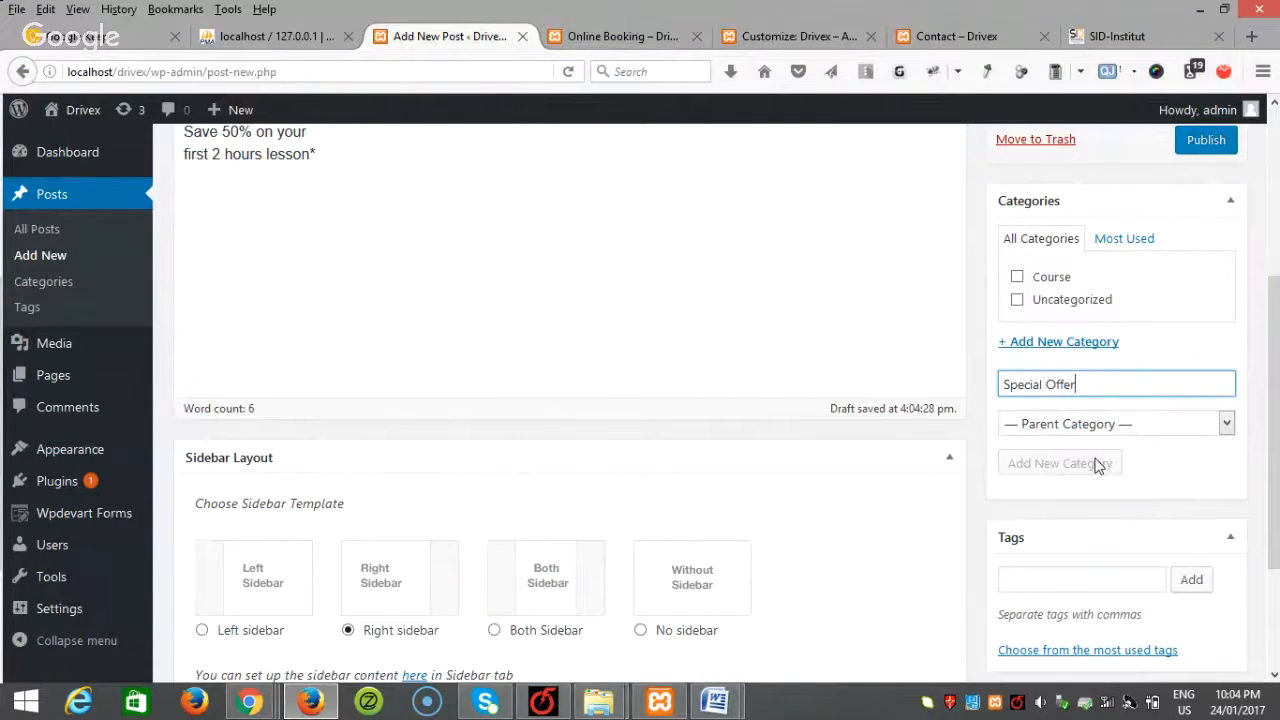
scroll(1100, 443, "up", 4)
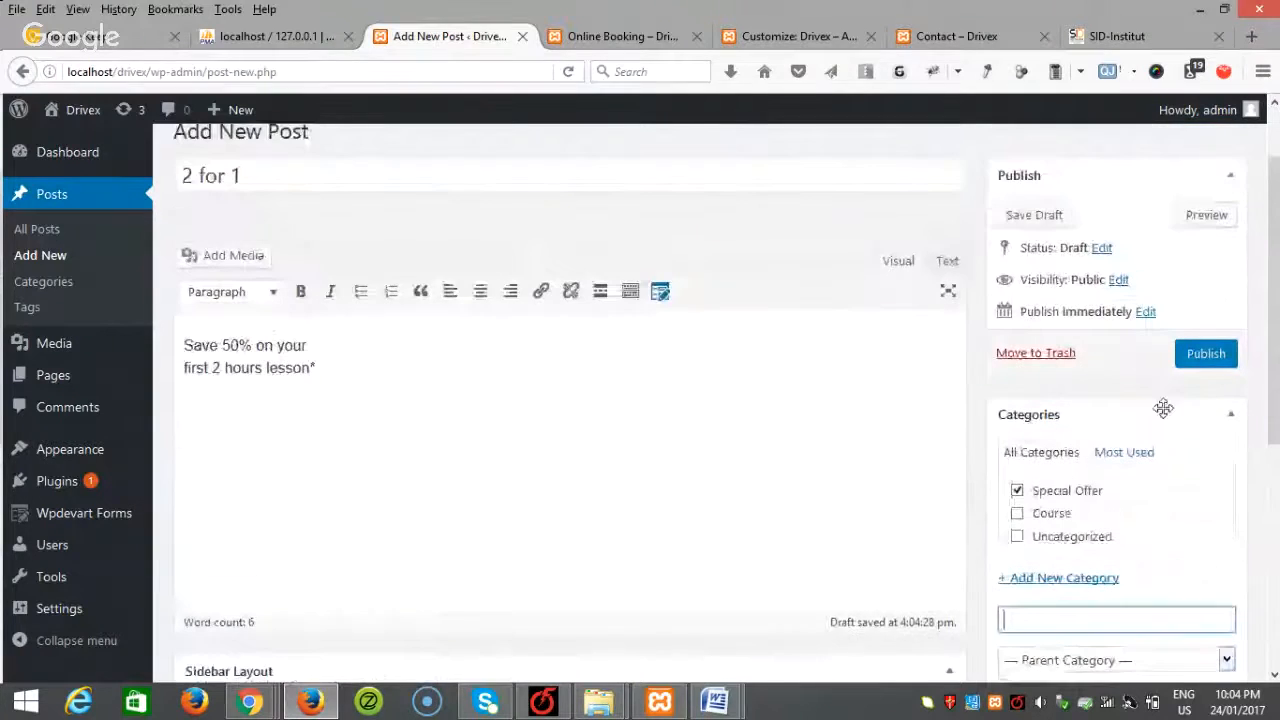
left_click(1205, 354)
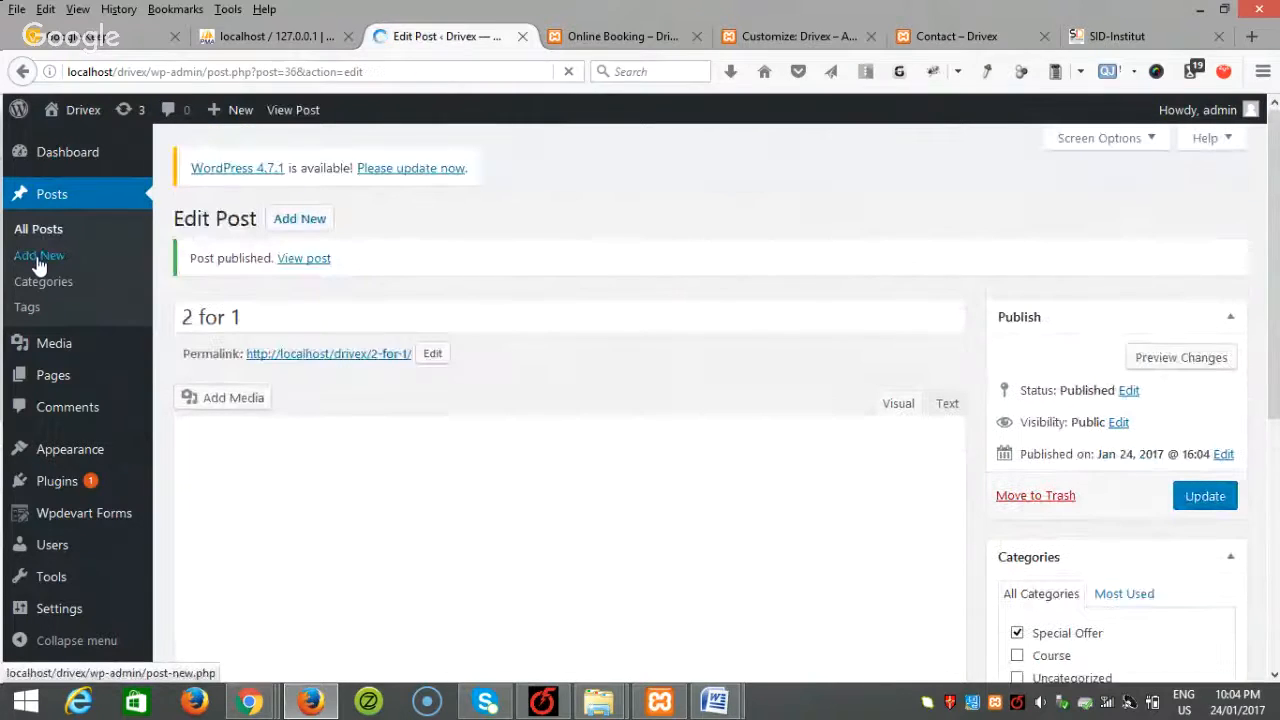
Step: Start a new post titled '25% off', copied from the Word document
left_click(38, 257)
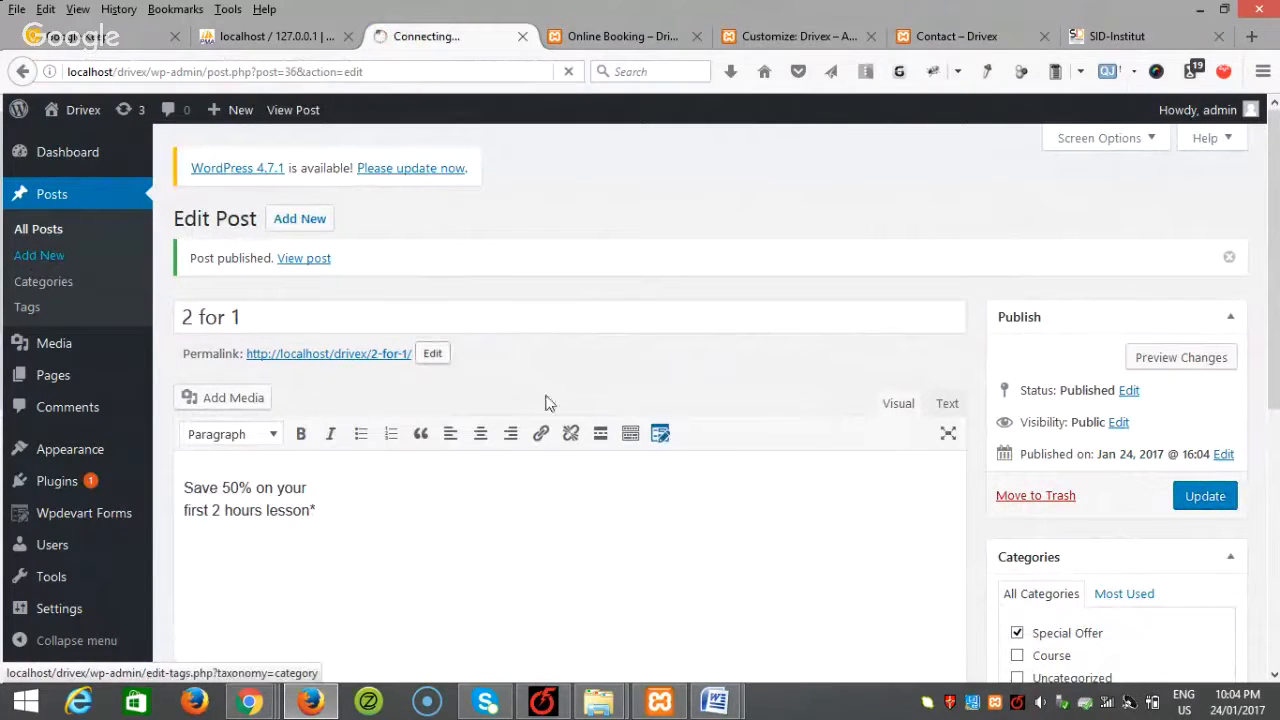
mouse_move(715, 700)
left_click(827, 626)
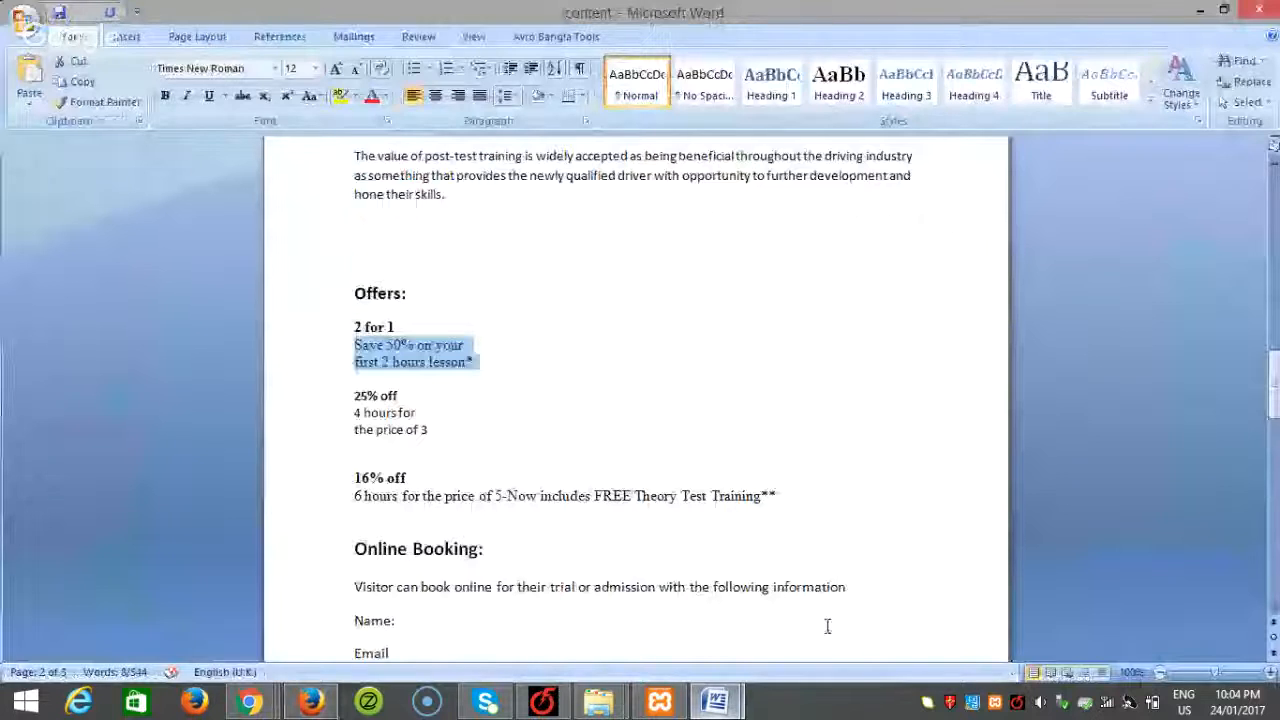
scroll(650, 450, "down", 2)
left_click_drag(406, 303, 341, 303)
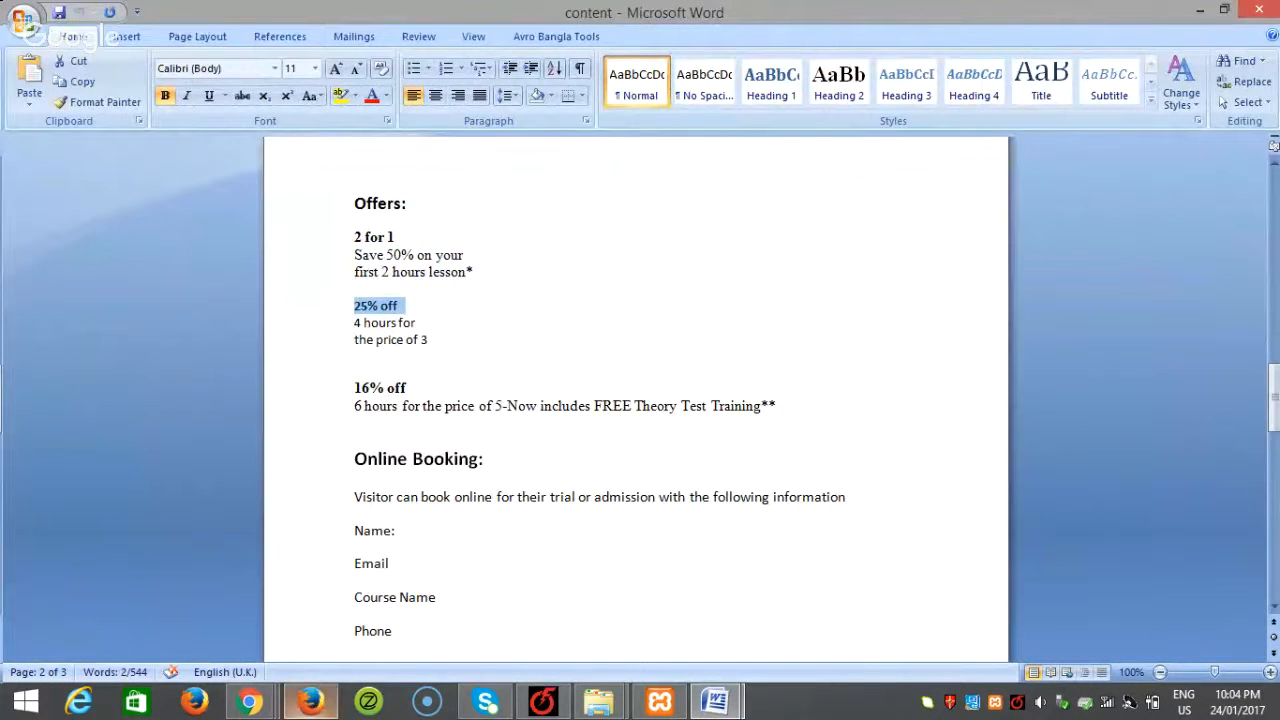
left_click(310, 700)
key("ctrl+v")
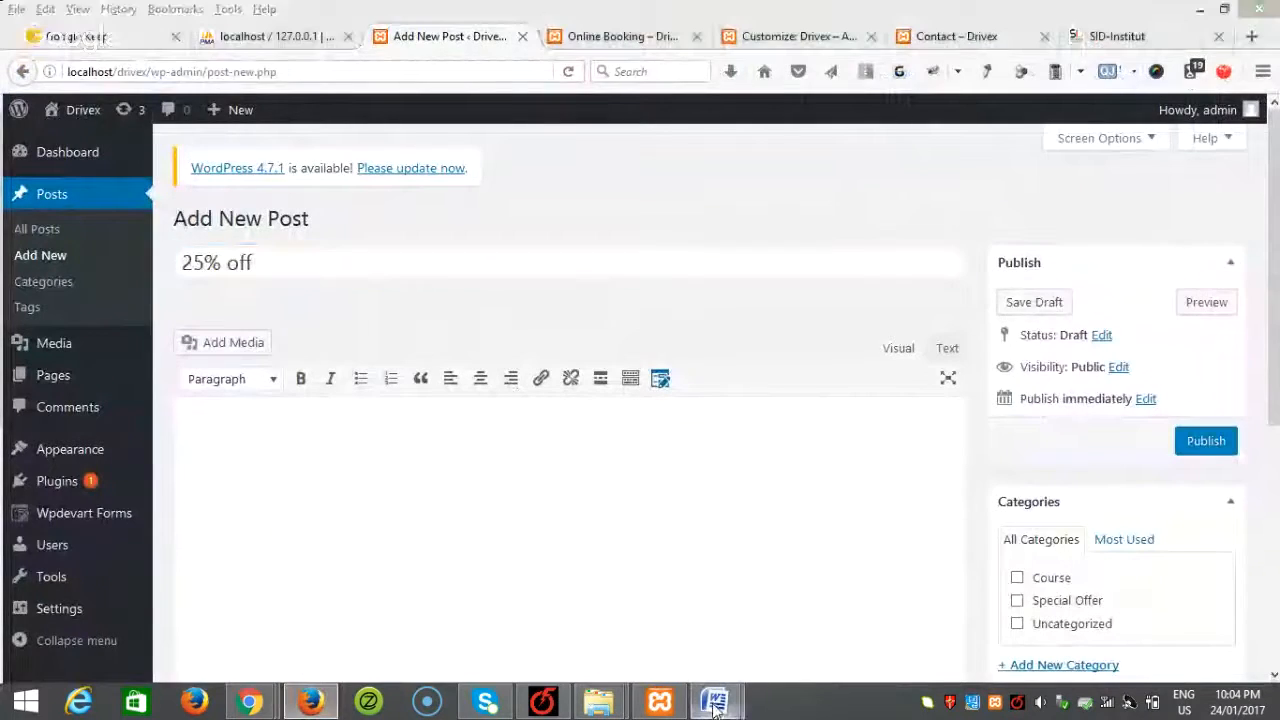
Step: Paste the offer text '4 hours for the price of 3' into the post body
mouse_move(714, 700)
left_click(834, 640)
left_click(451, 343)
left_click_drag(451, 343, 353, 326)
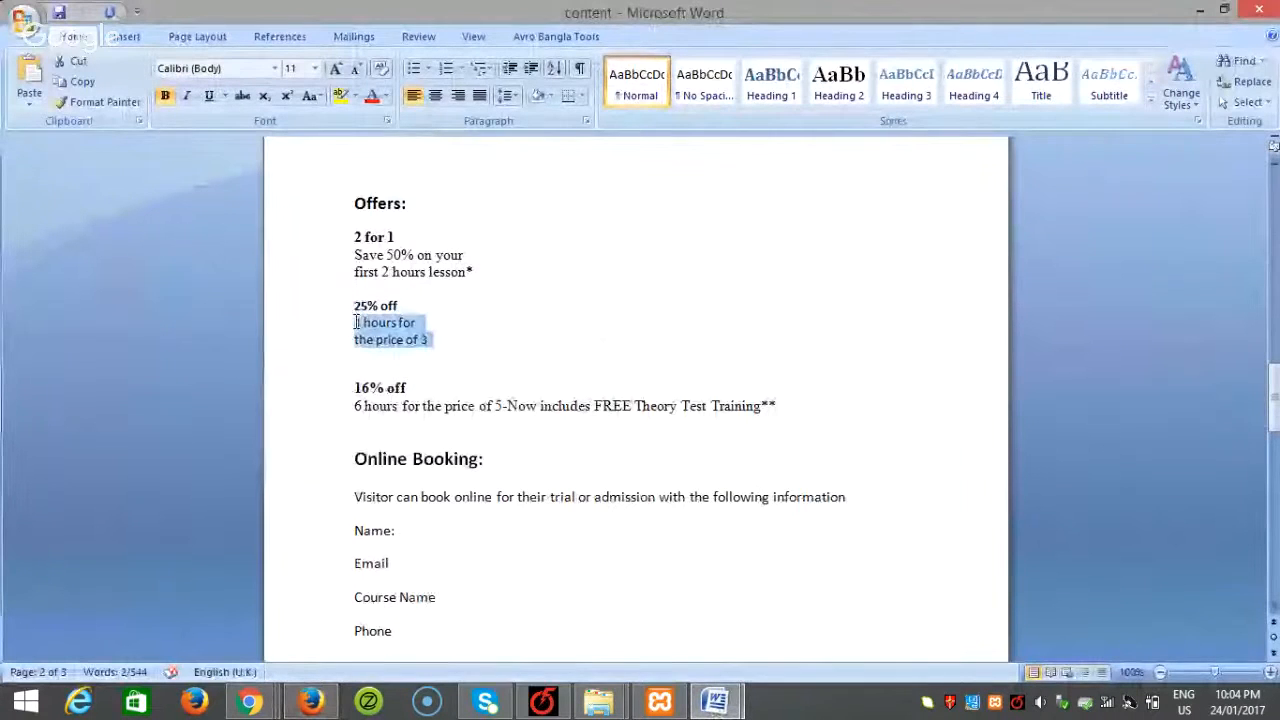
left_click(310, 700)
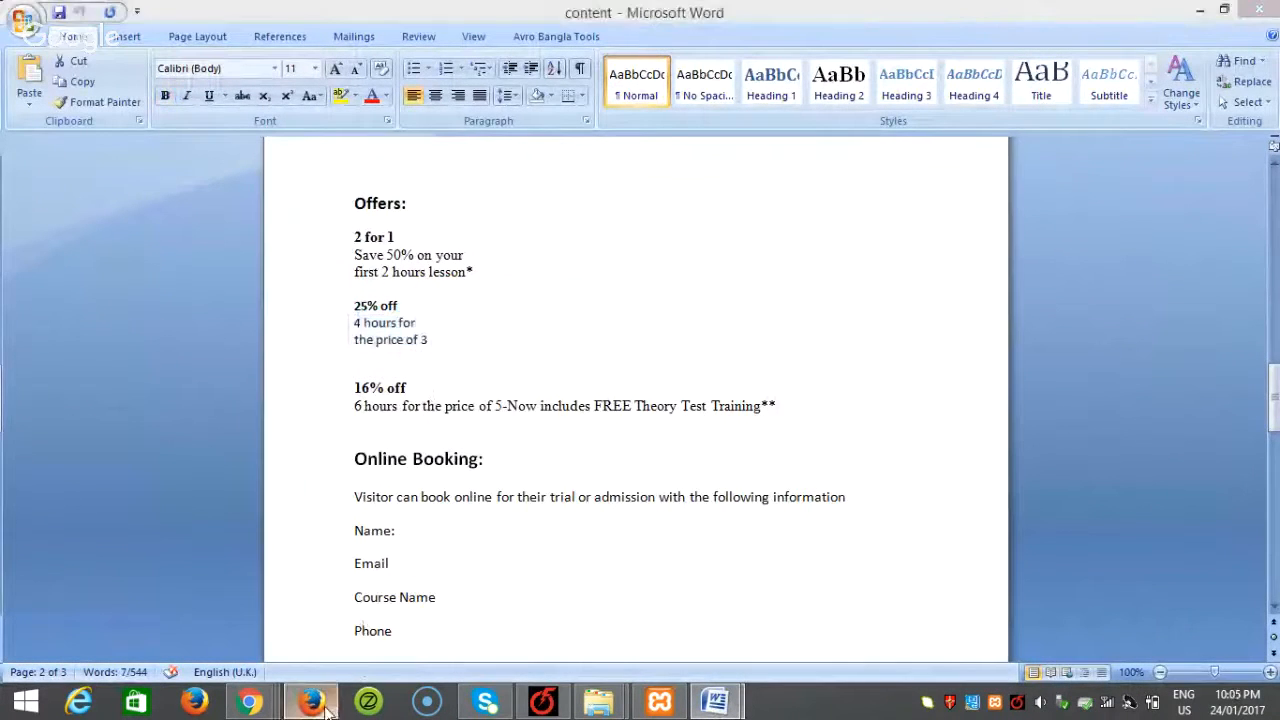
left_click(378, 535)
key("ctrl+v")
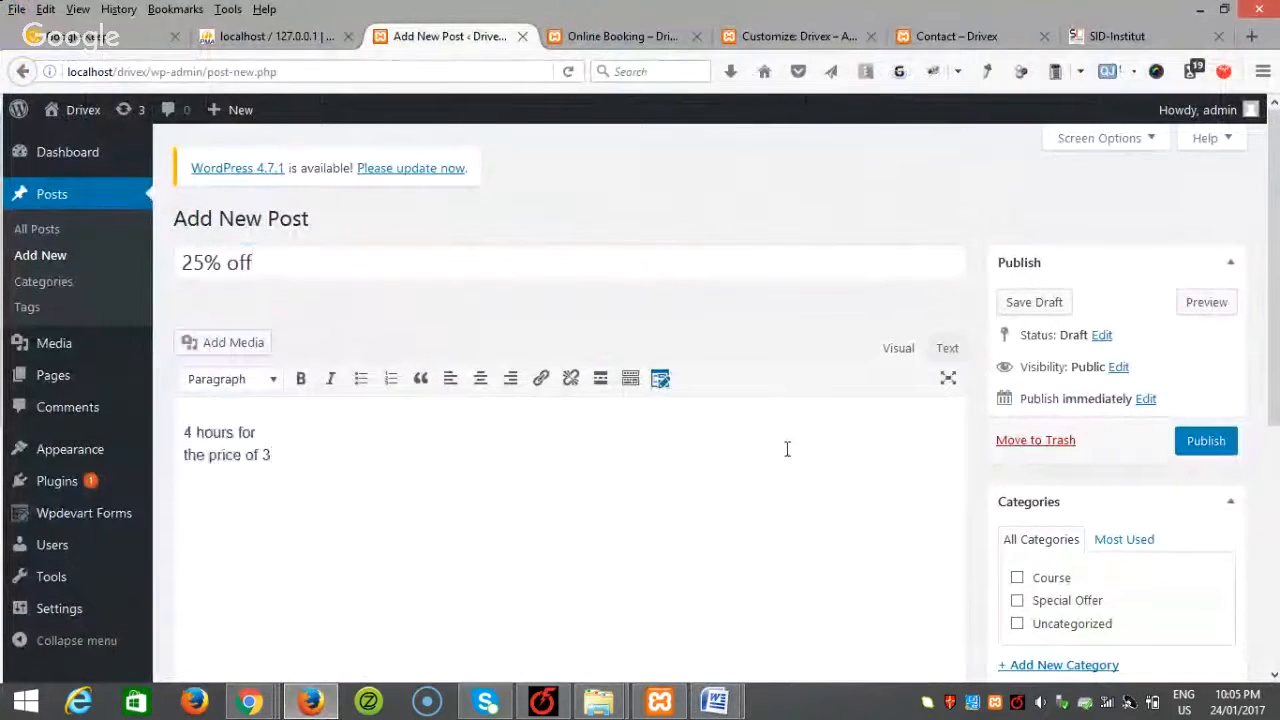
Step: File the '25% off' post under Special Offer and publish it
scroll(991, 474, "down", 2)
left_click(1044, 495)
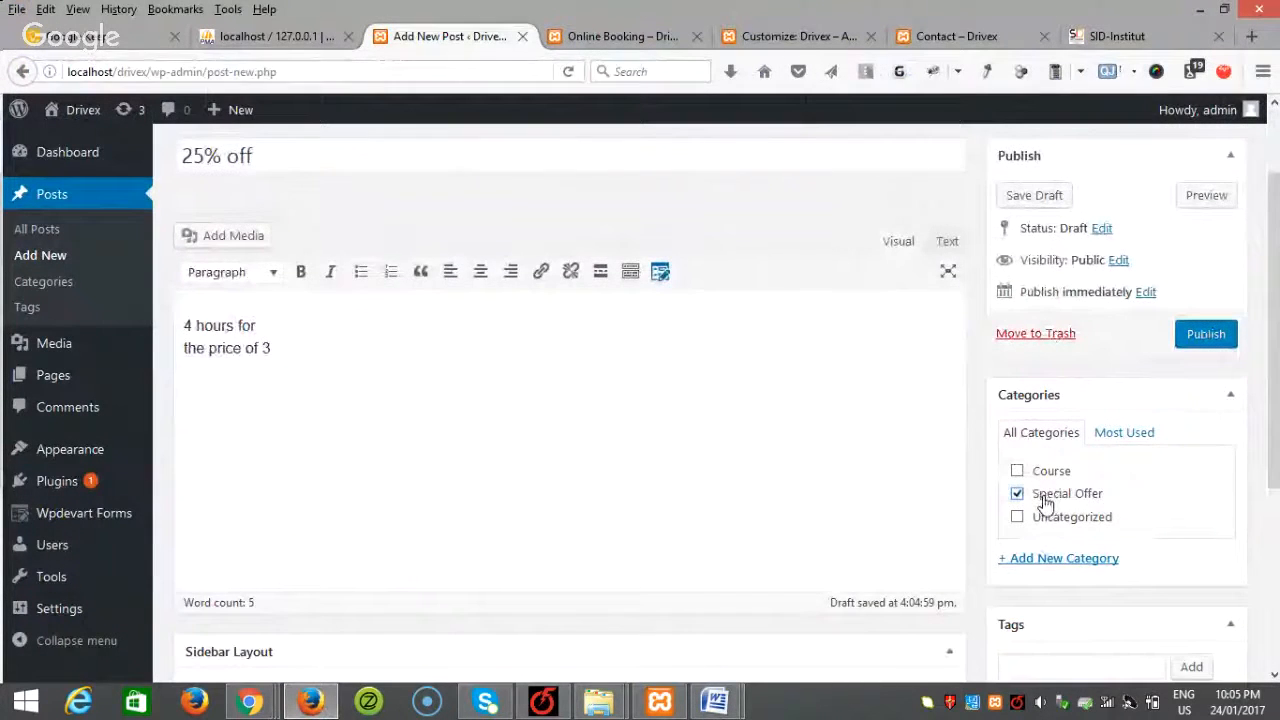
left_click(1192, 343)
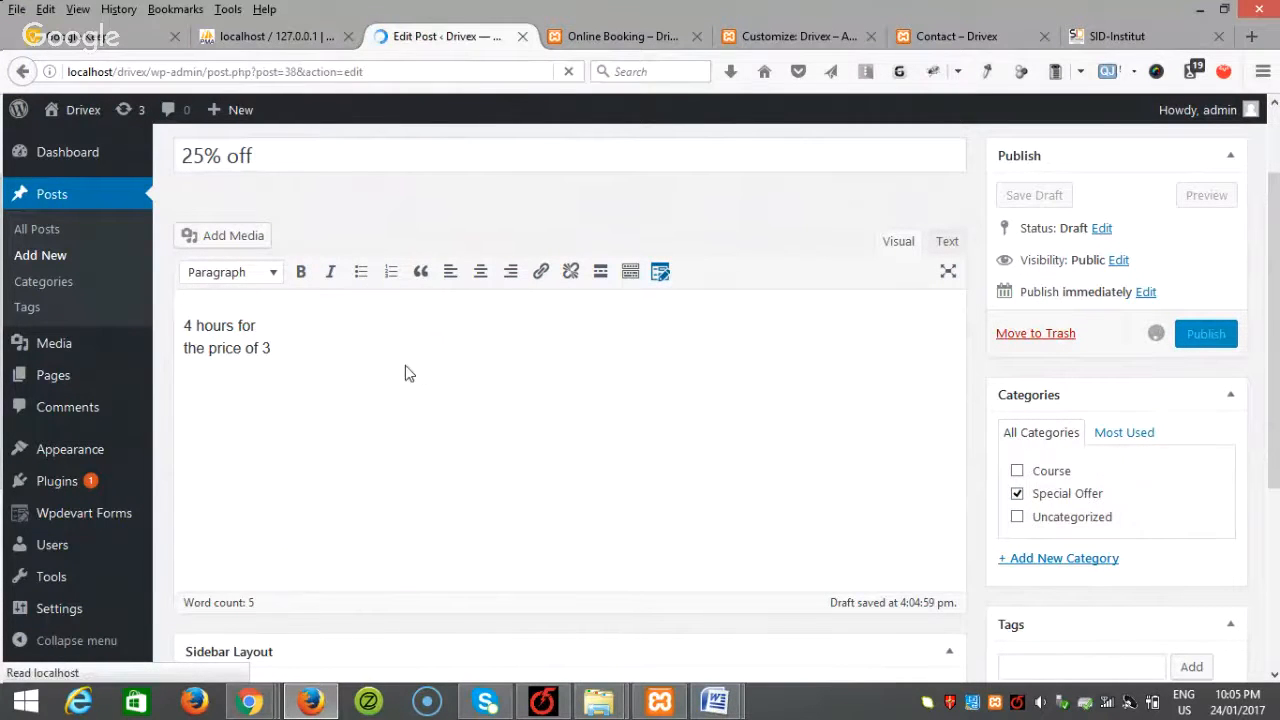
left_click(56, 257)
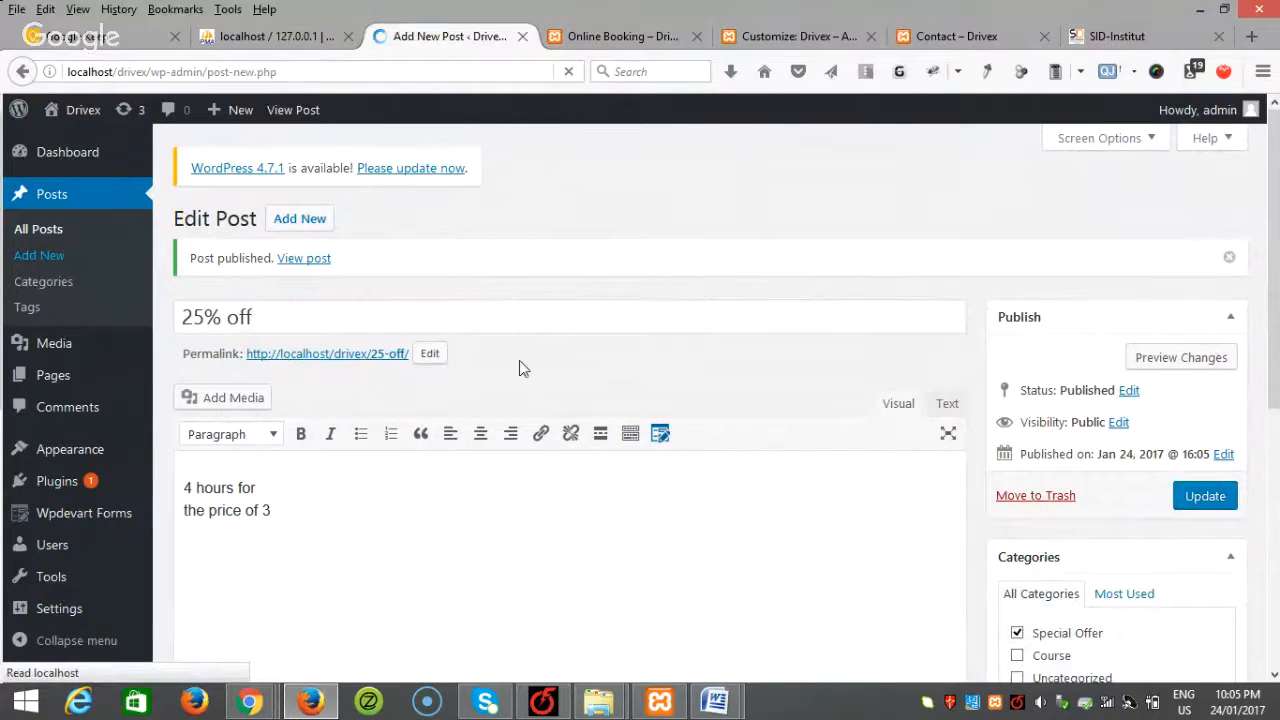
Step: Paste '16% off' from the Word document as the new post's title
left_click(716, 701)
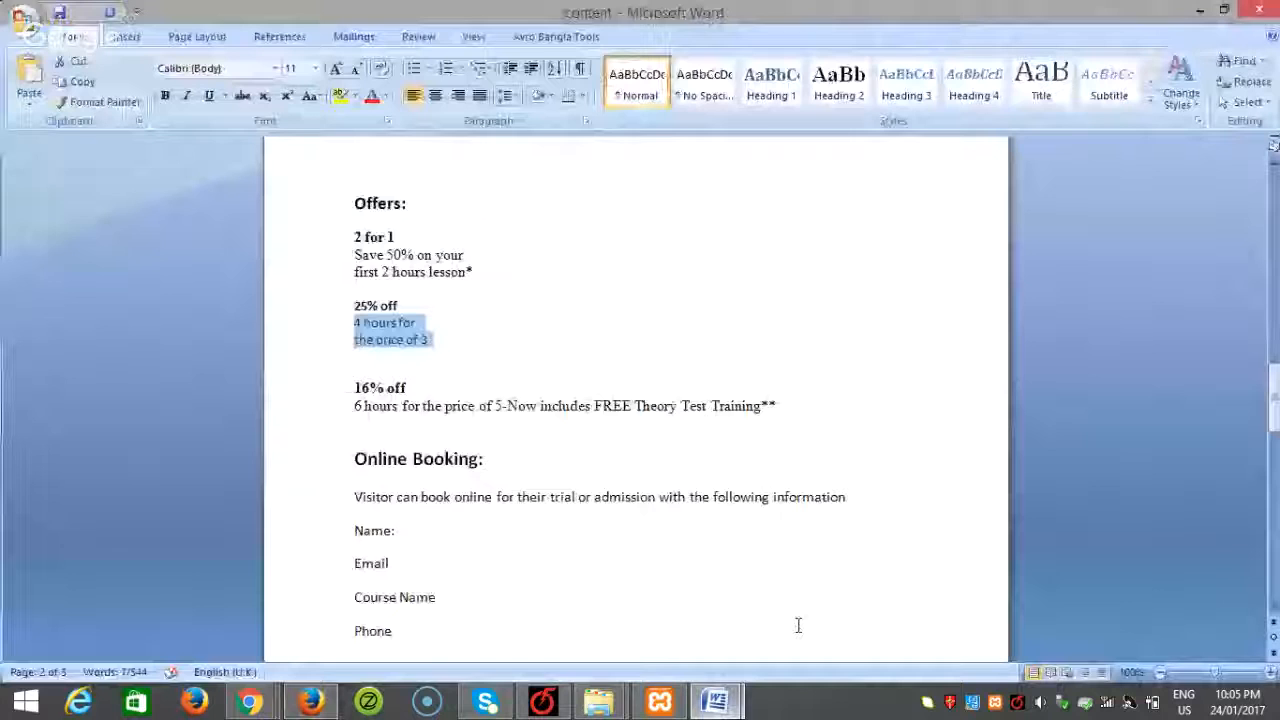
left_click_drag(412, 388, 352, 390)
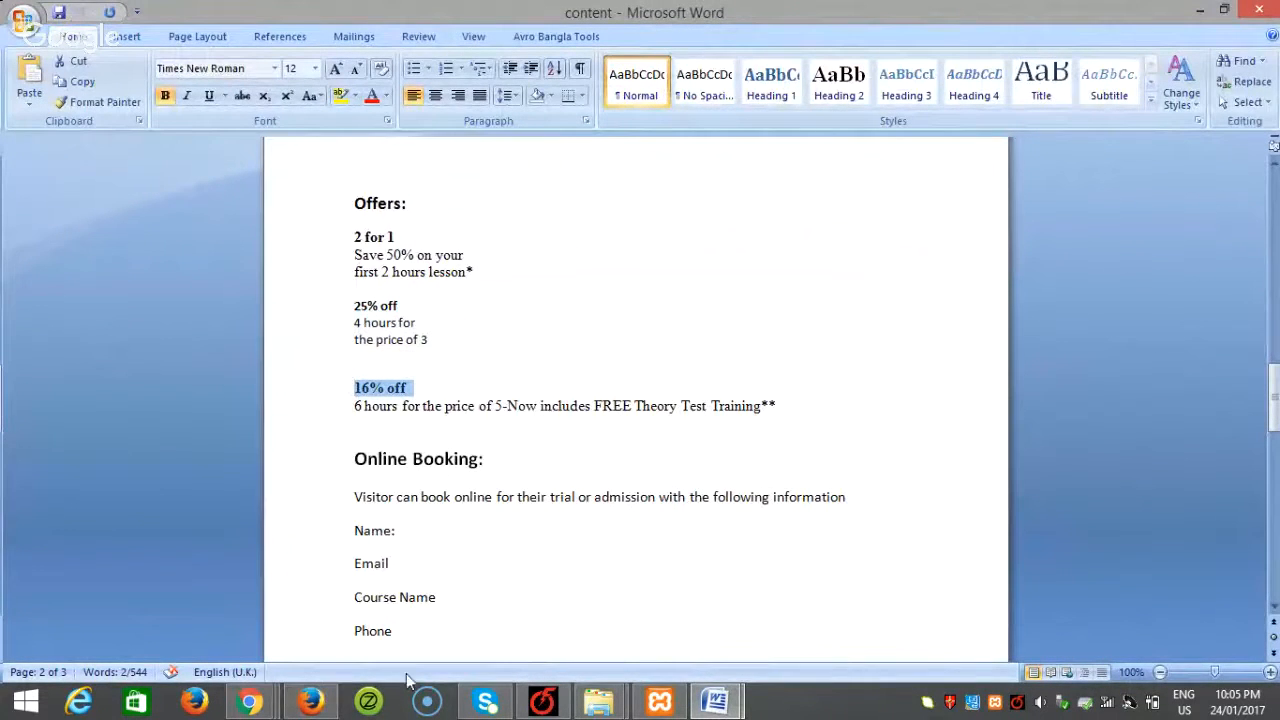
left_click(310, 701)
key("ctrl+v")
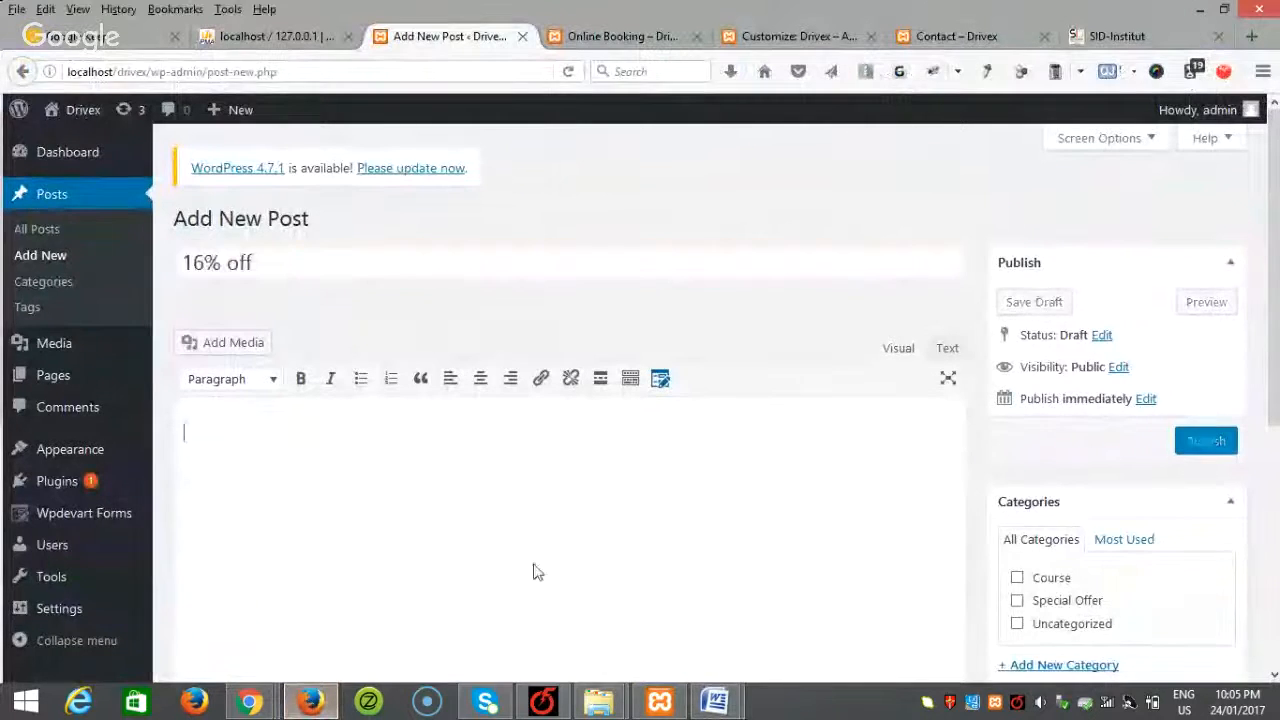
Step: Copy the '6 hours for the price of 5' offer line into the post body
left_click(715, 701)
left_click(838, 600)
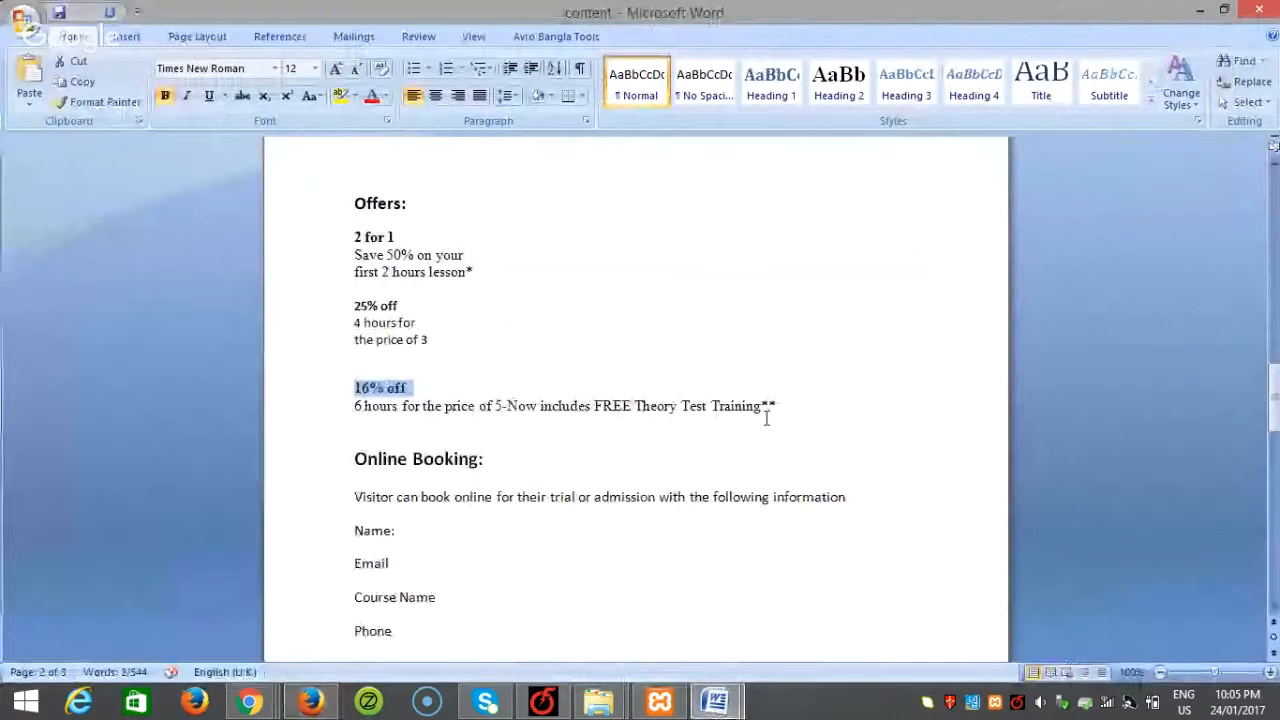
left_click_drag(784, 406, 331, 402)
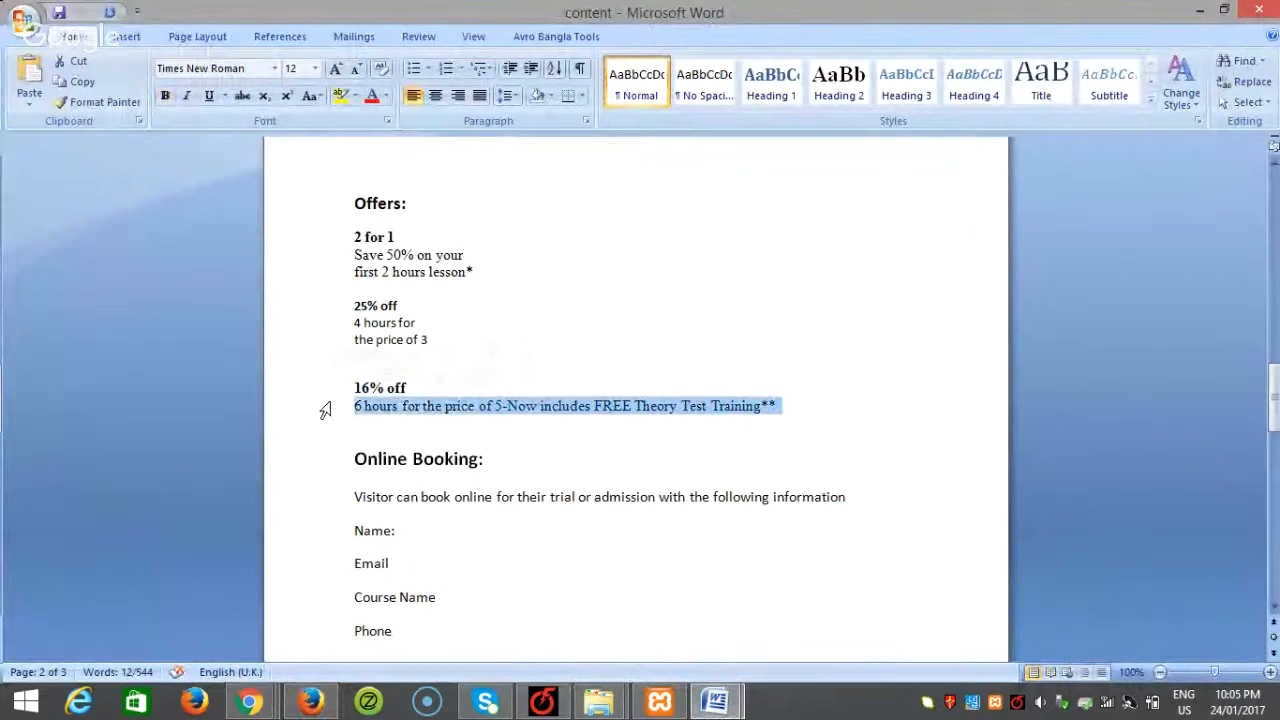
key("ctrl+c")
left_click(310, 701)
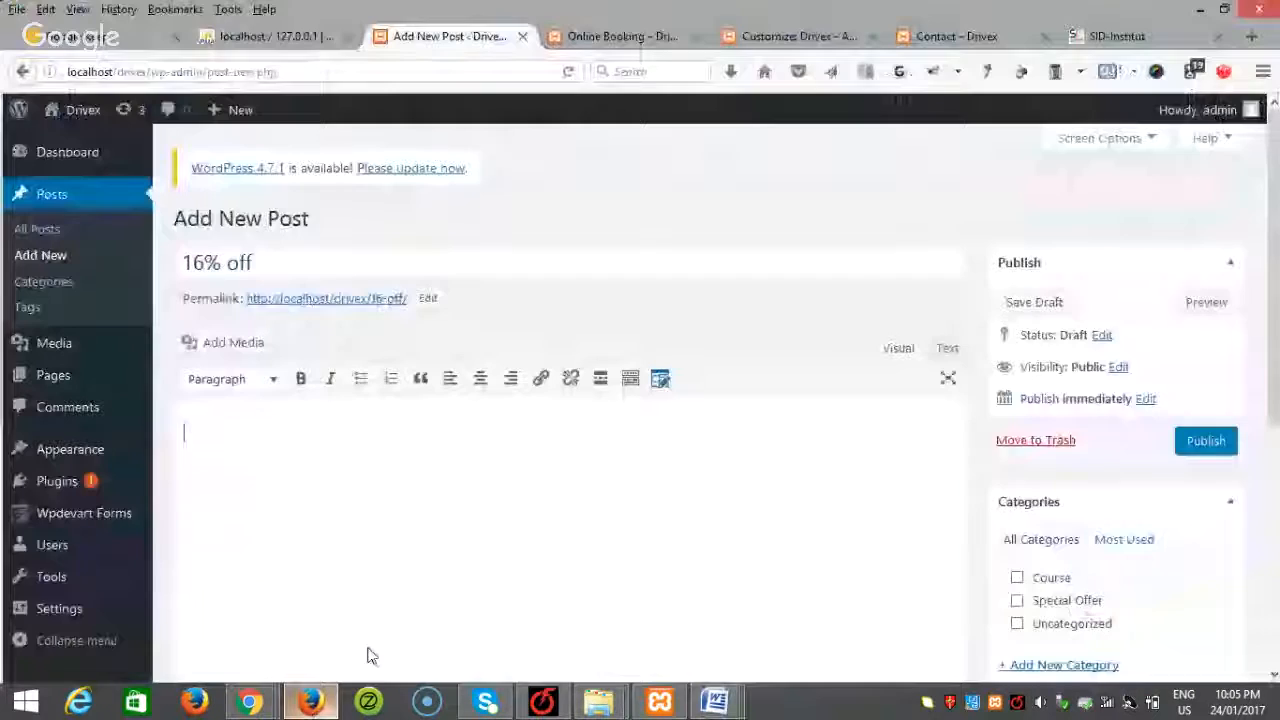
left_click(449, 571)
key("ctrl+v")
Step: File the '16% off' post under Special Offer and publish it
scroll(760, 486, "down", 3)
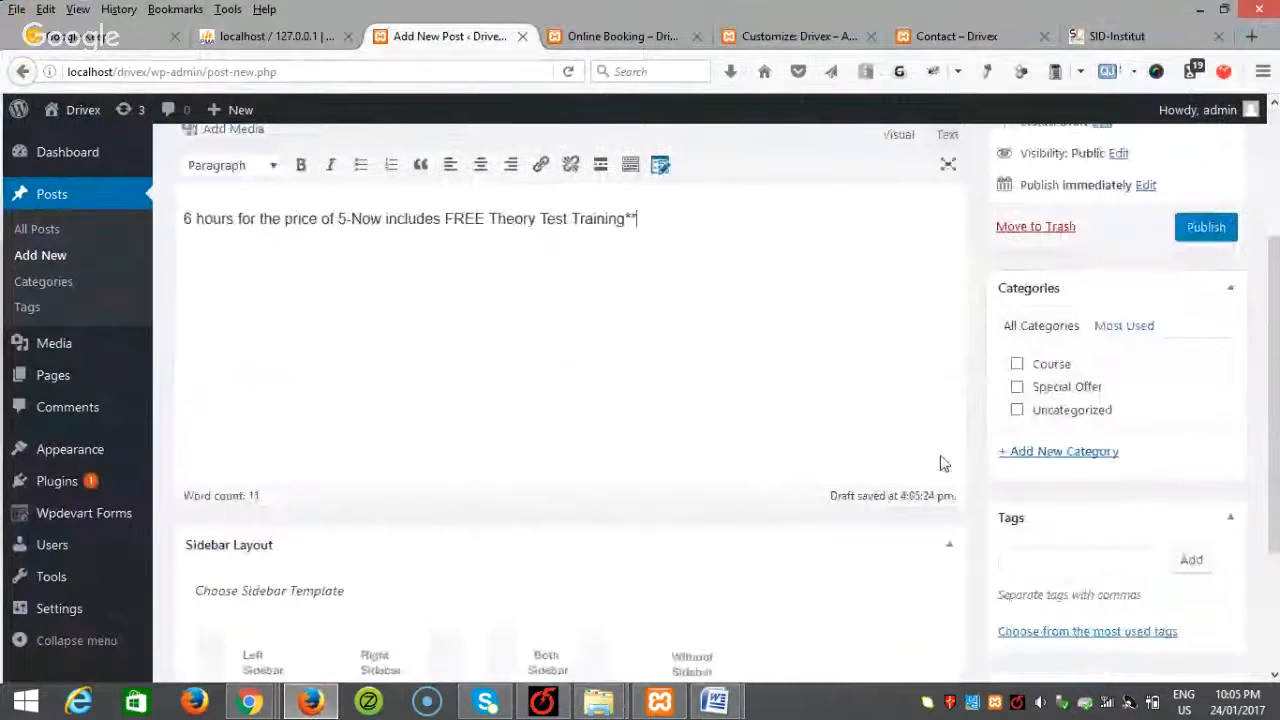
left_click(1018, 389)
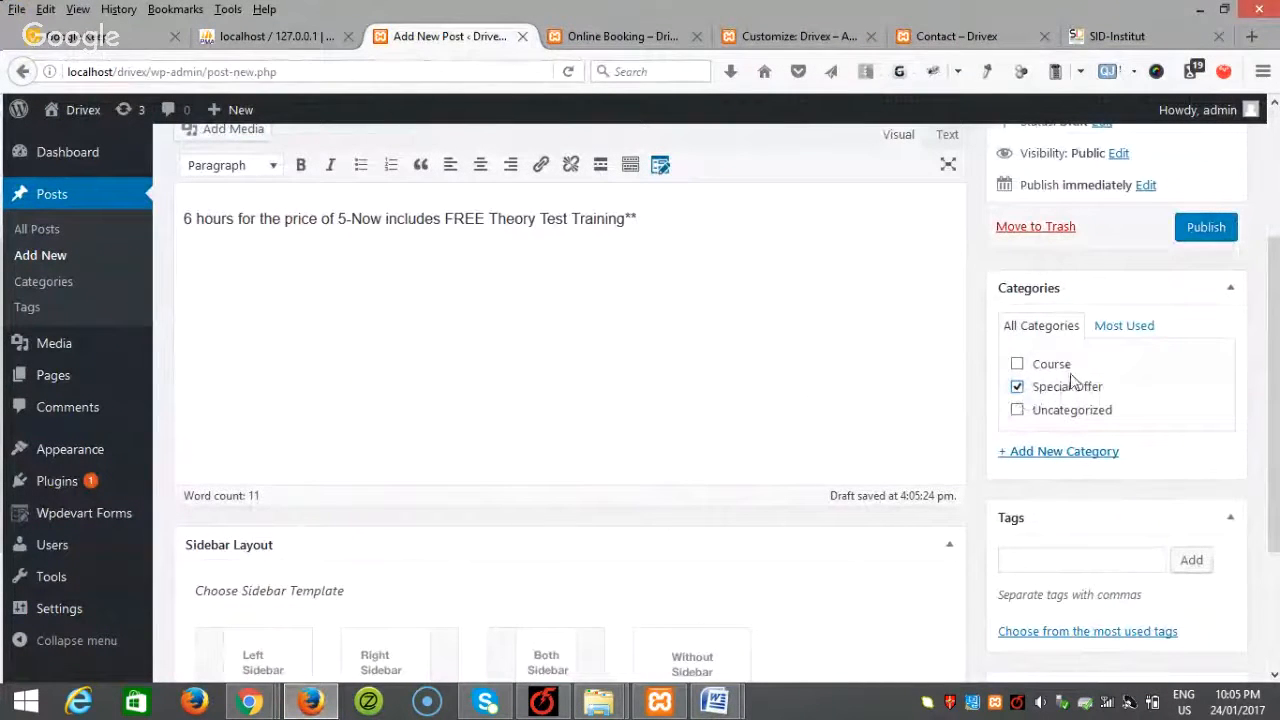
scroll(842, 426, "up", 3)
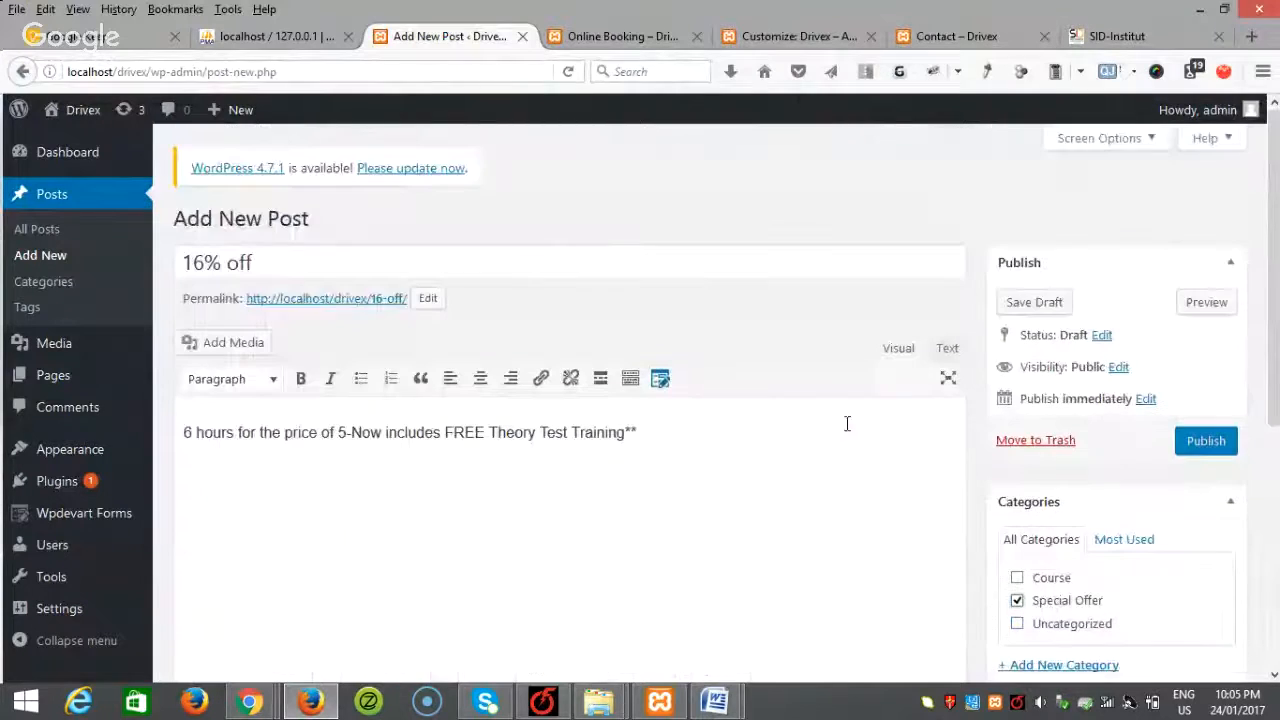
left_click(1200, 438)
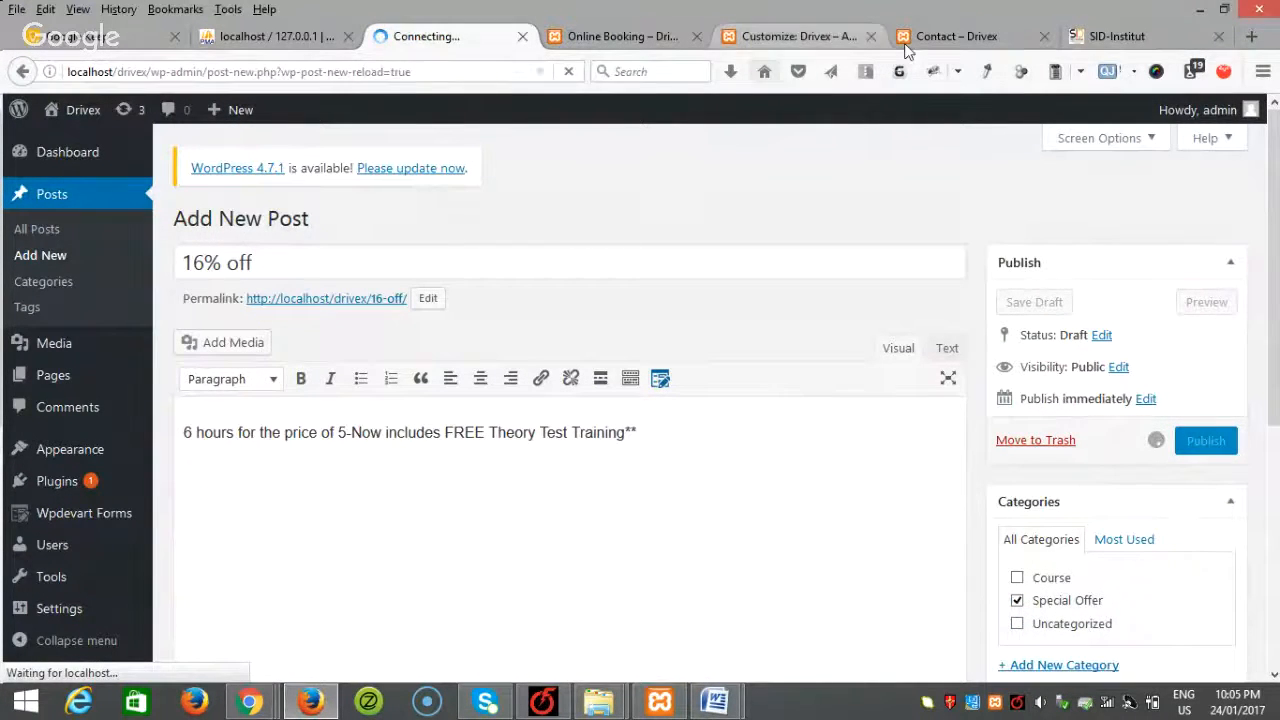
Step: Look over the SID-Institut site's feedback section, then return to the published post
left_click(958, 36)
left_click(1105, 38)
scroll(857, 375, "down", 2)
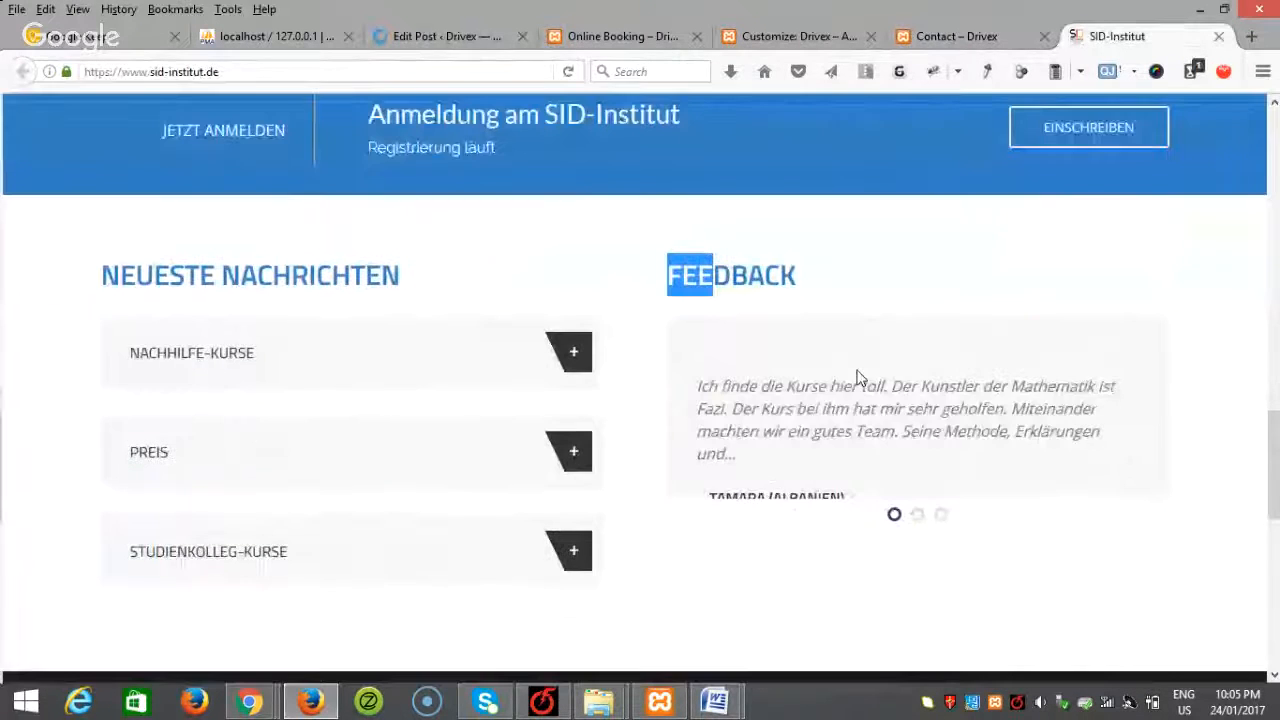
left_click(447, 36)
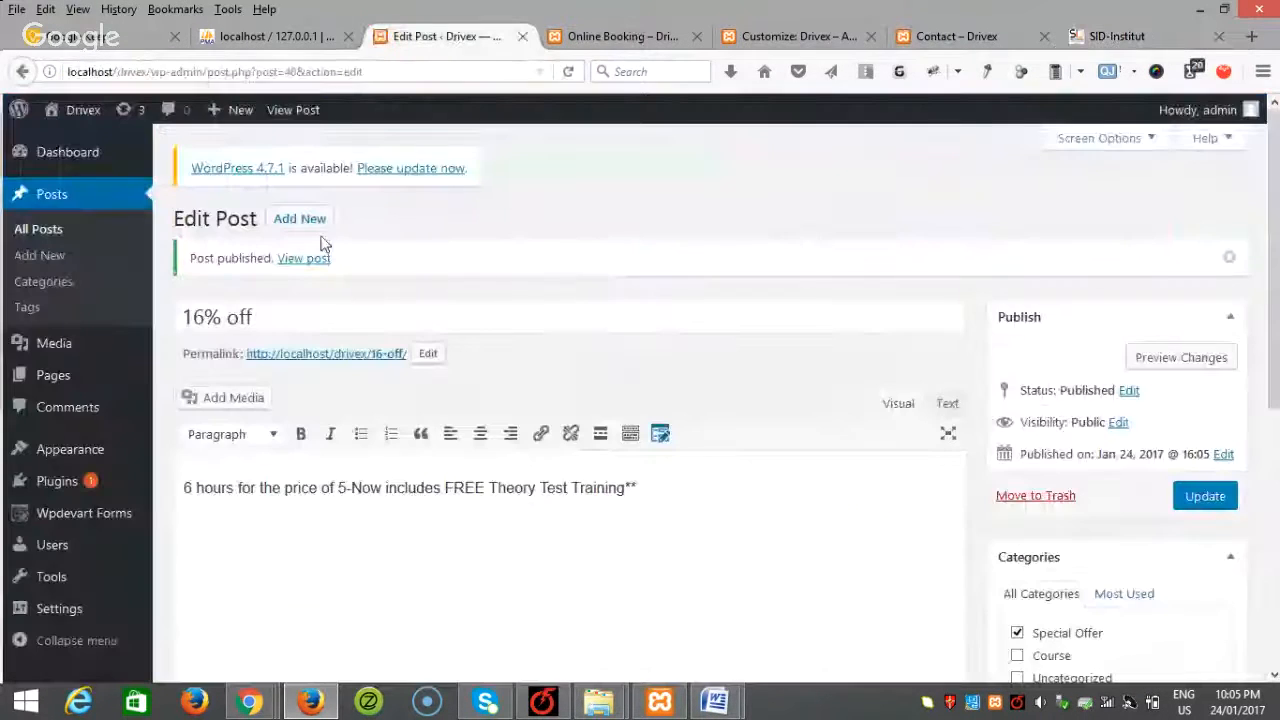
Step: Scroll through the Word content document to find the learner testimonials
mouse_move(714, 700)
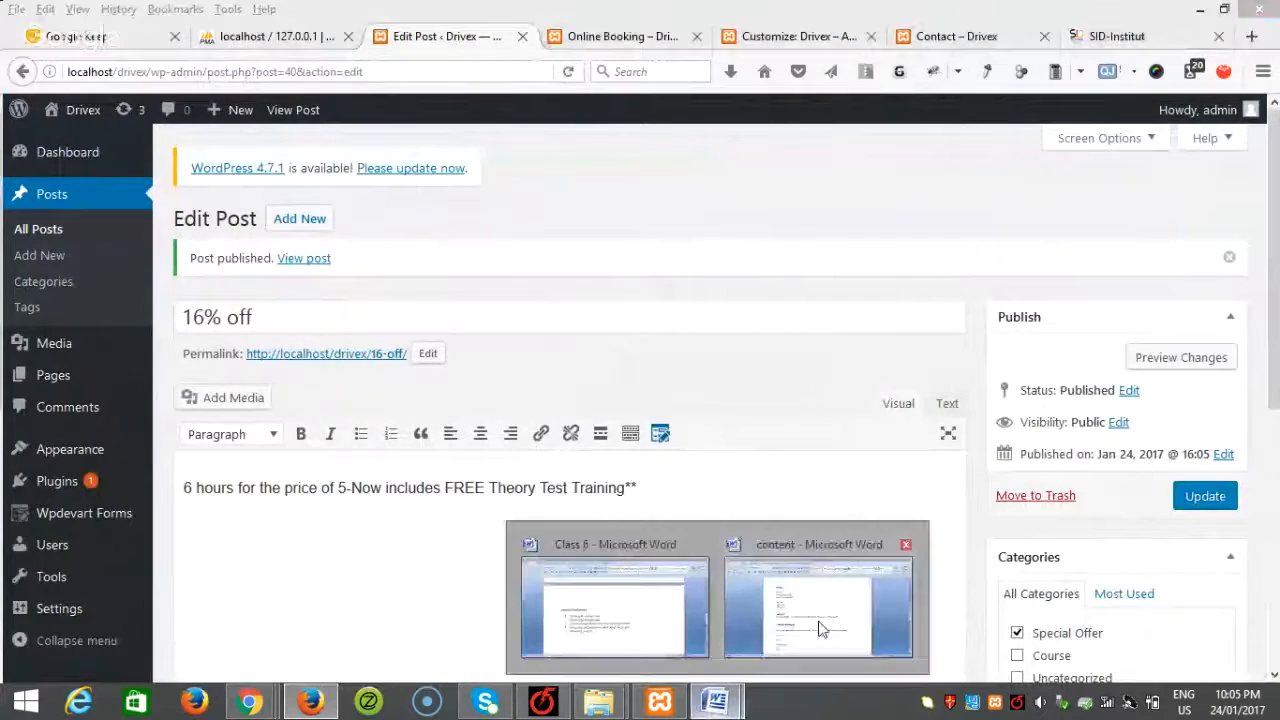
left_click(822, 610)
scroll(561, 521, "down", 12)
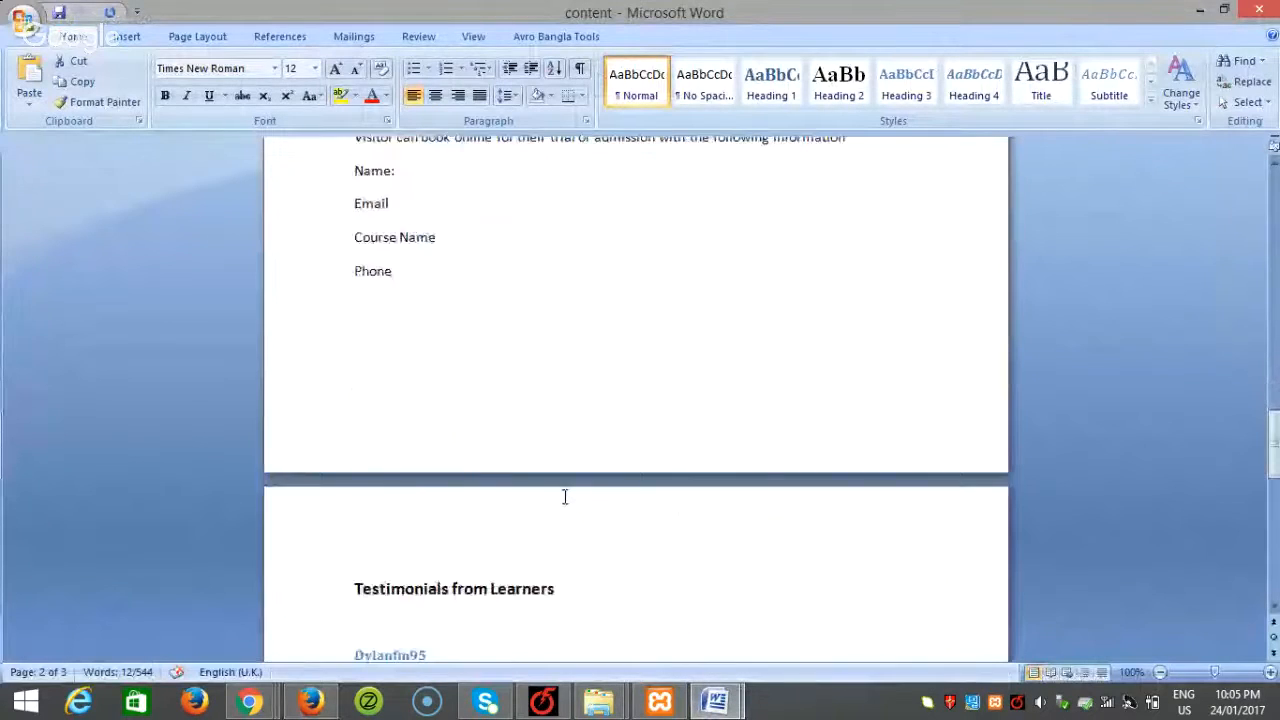
scroll(565, 492, "down", 6)
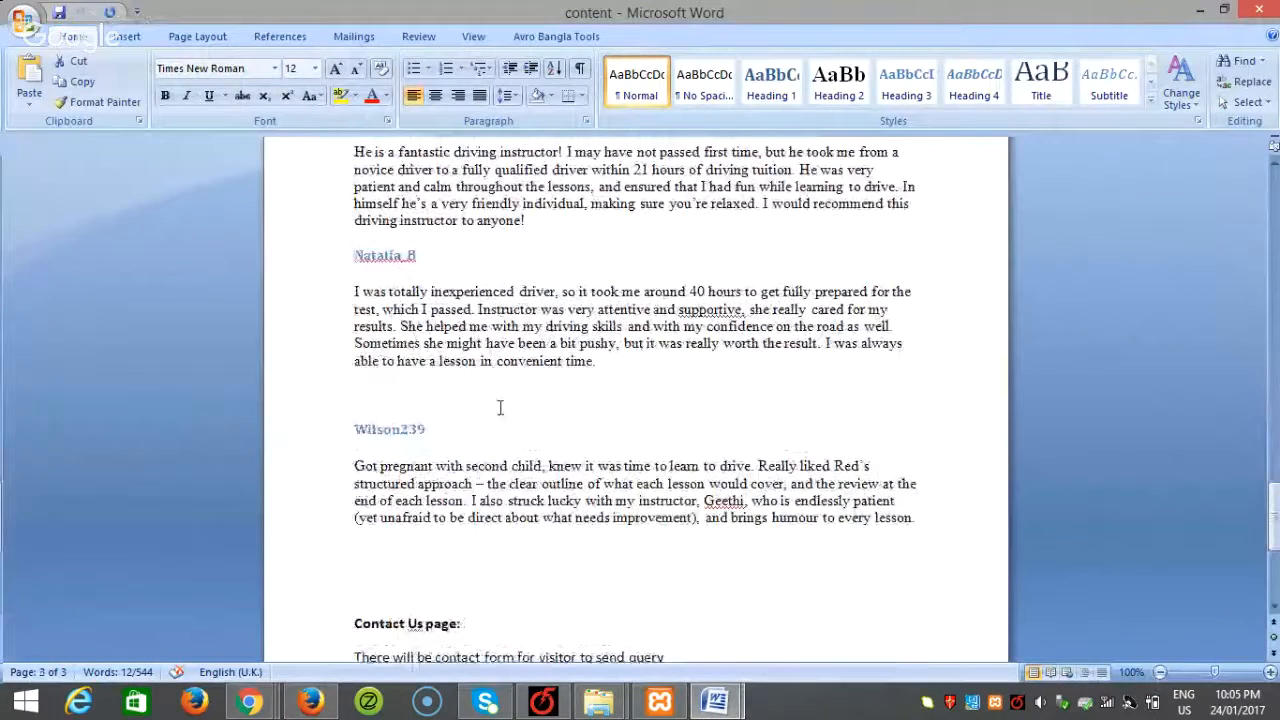
scroll(500, 407, "up", 3)
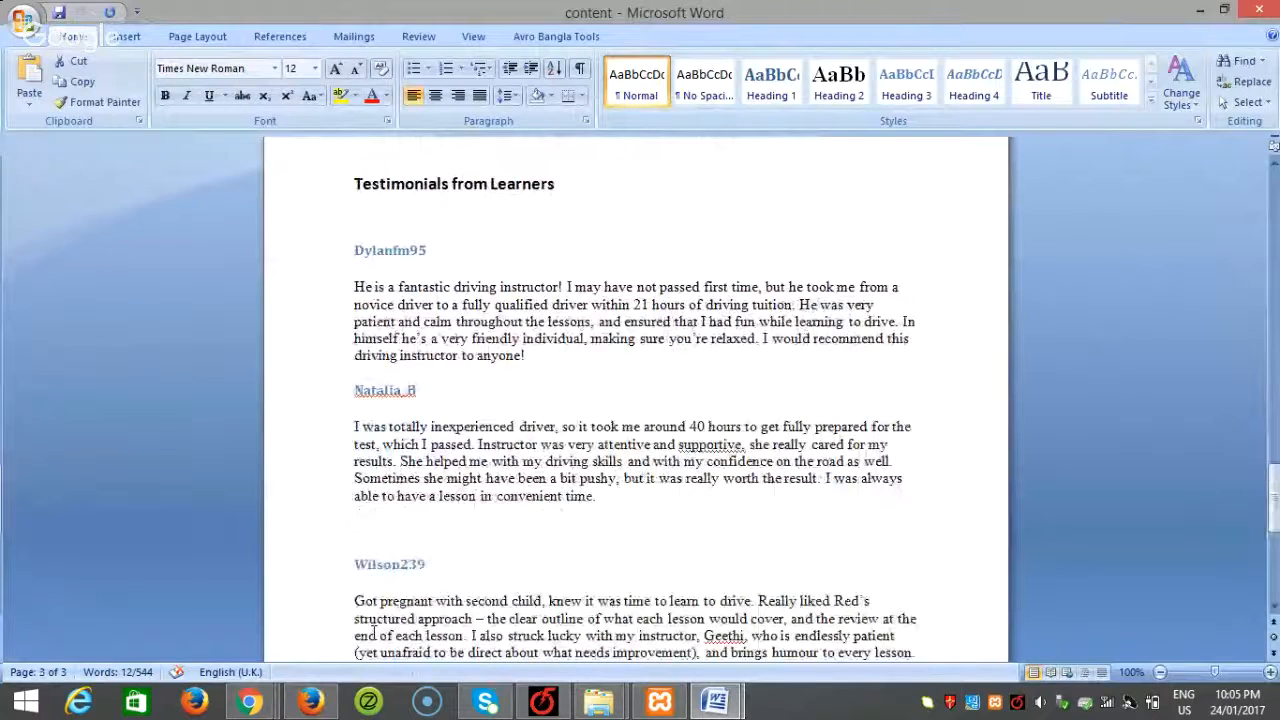
left_click(310, 703)
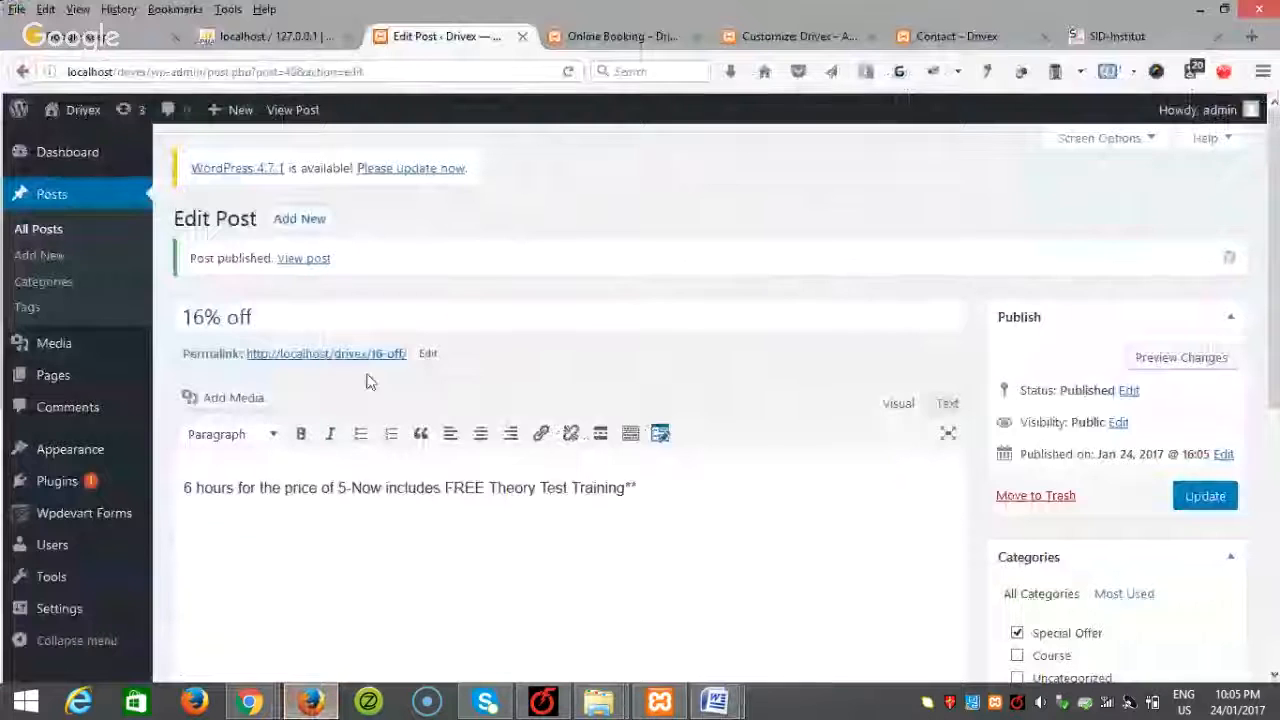
Step: Start a new post titled with the first reviewer's name from the testimonials document
left_click(40, 256)
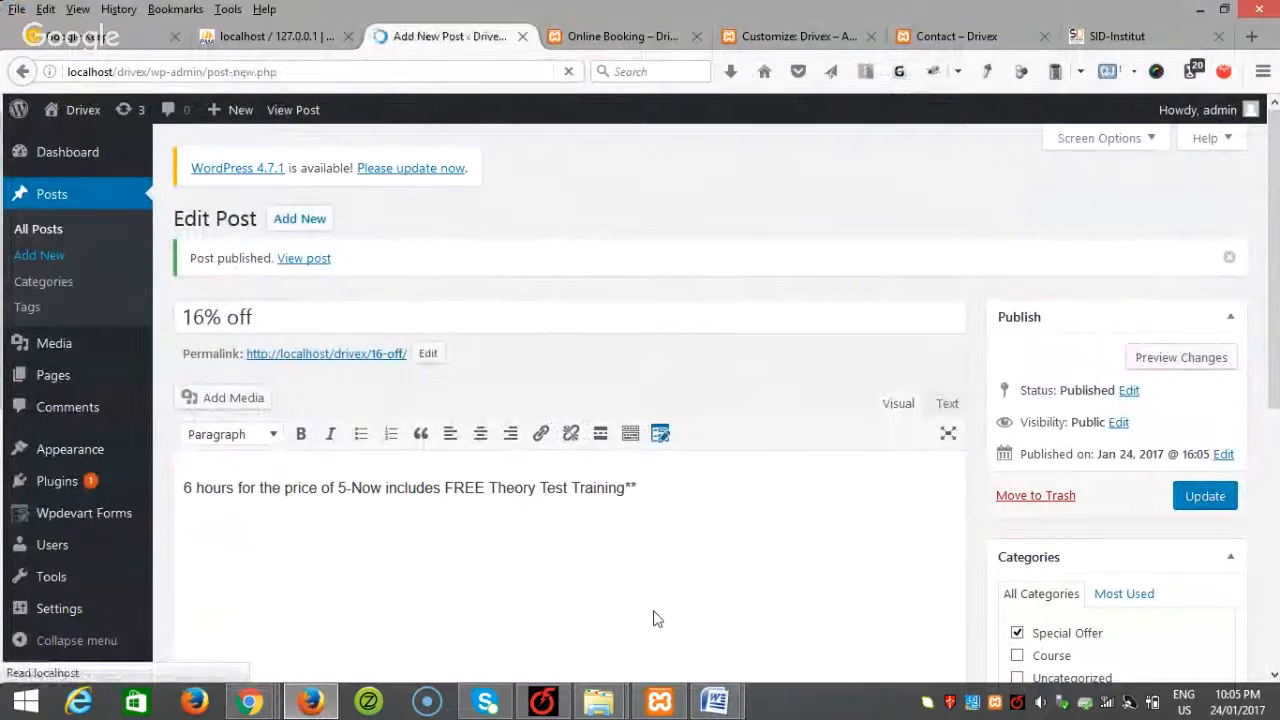
mouse_move(715, 700)
left_click(829, 606)
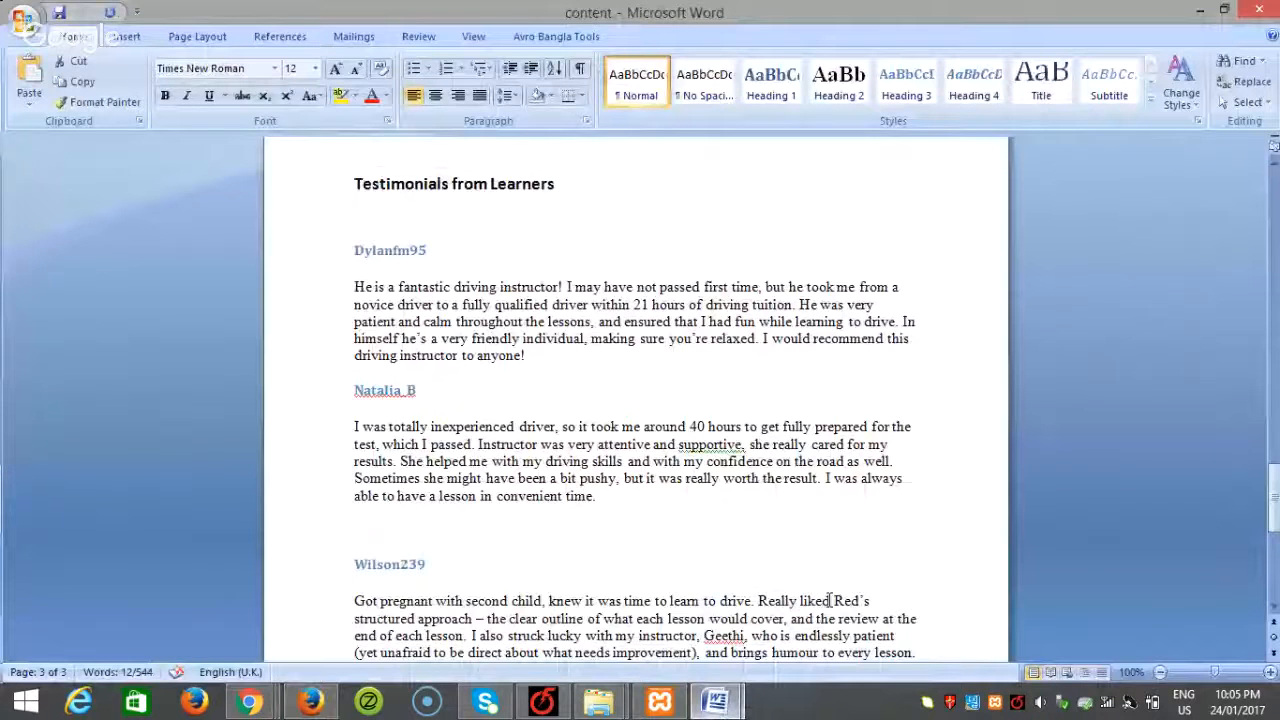
left_click_drag(428, 251, 350, 246)
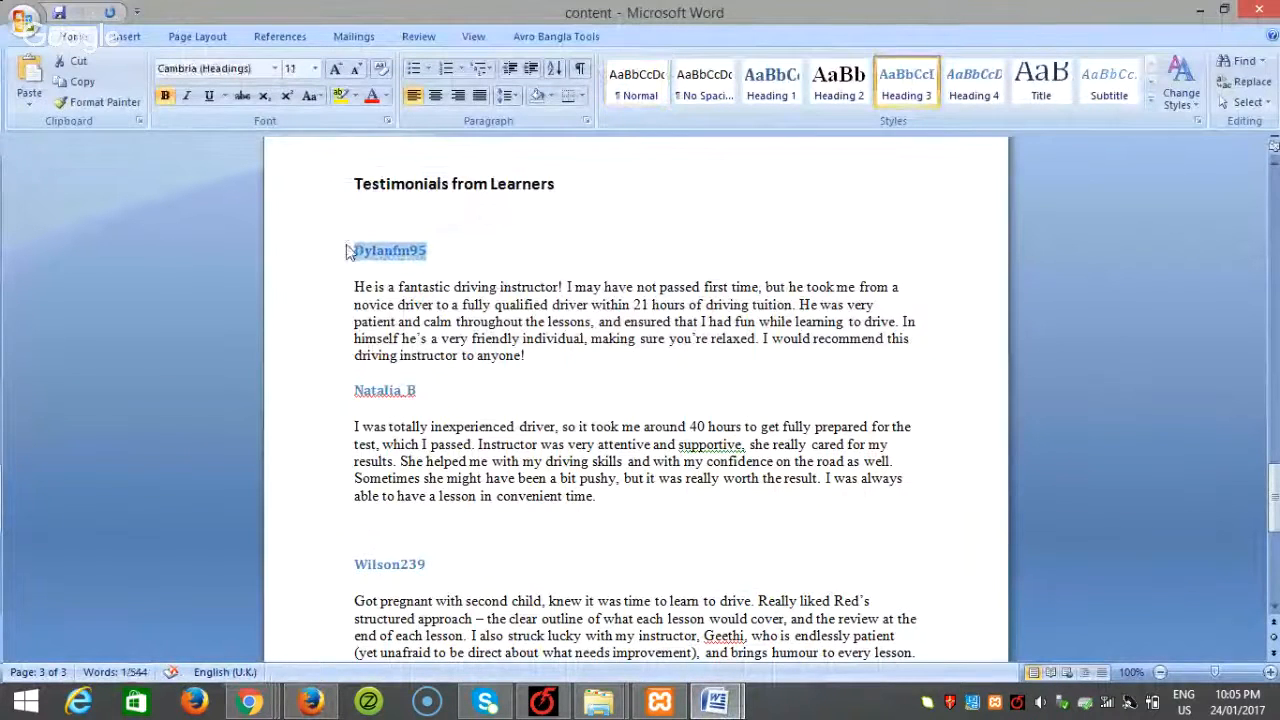
key("ctrl+c")
left_click(310, 700)
key("ctrl+v")
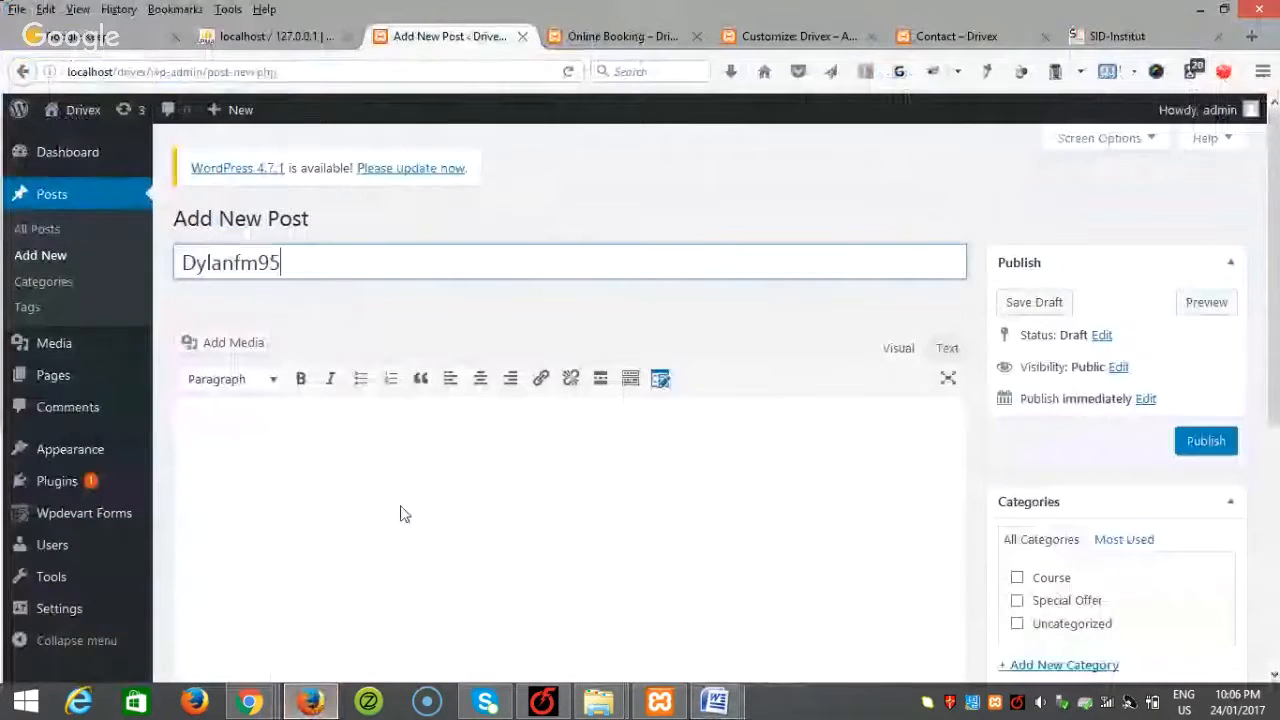
Step: Paste the first reviewer's testimonial paragraph into the post body
left_click(393, 520)
mouse_move(715, 700)
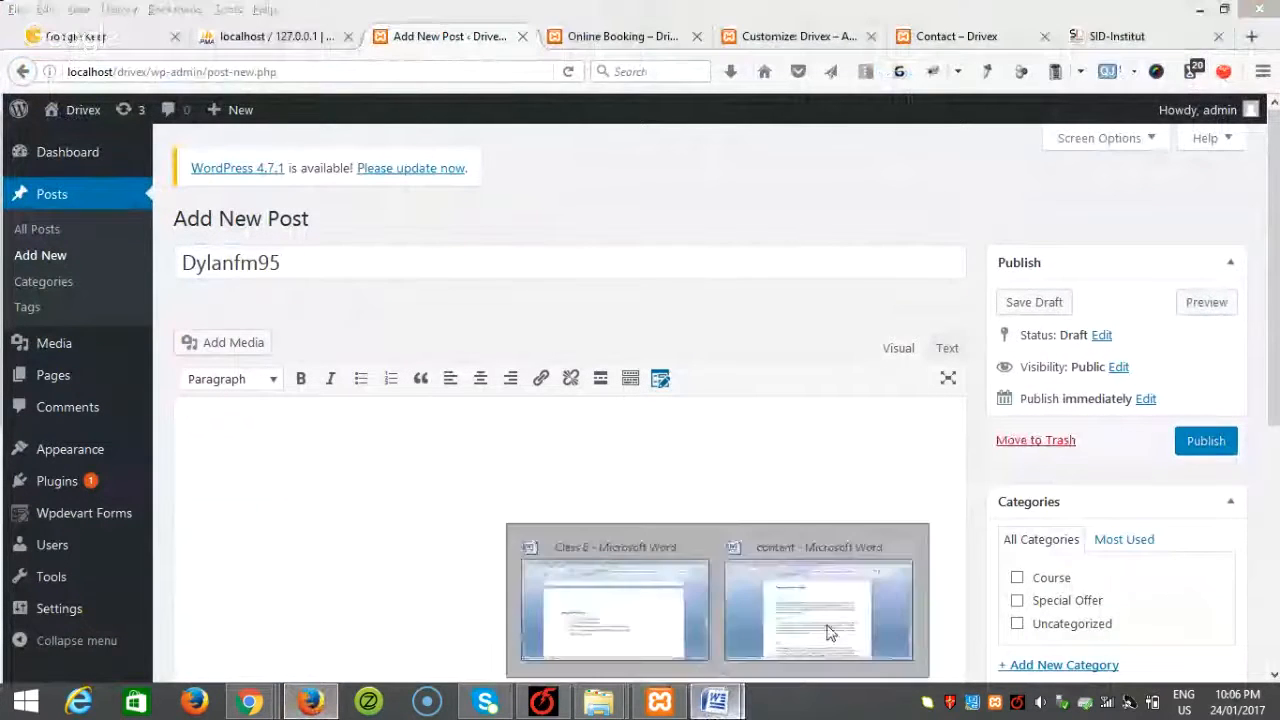
left_click(838, 625)
left_click_drag(536, 362, 354, 287)
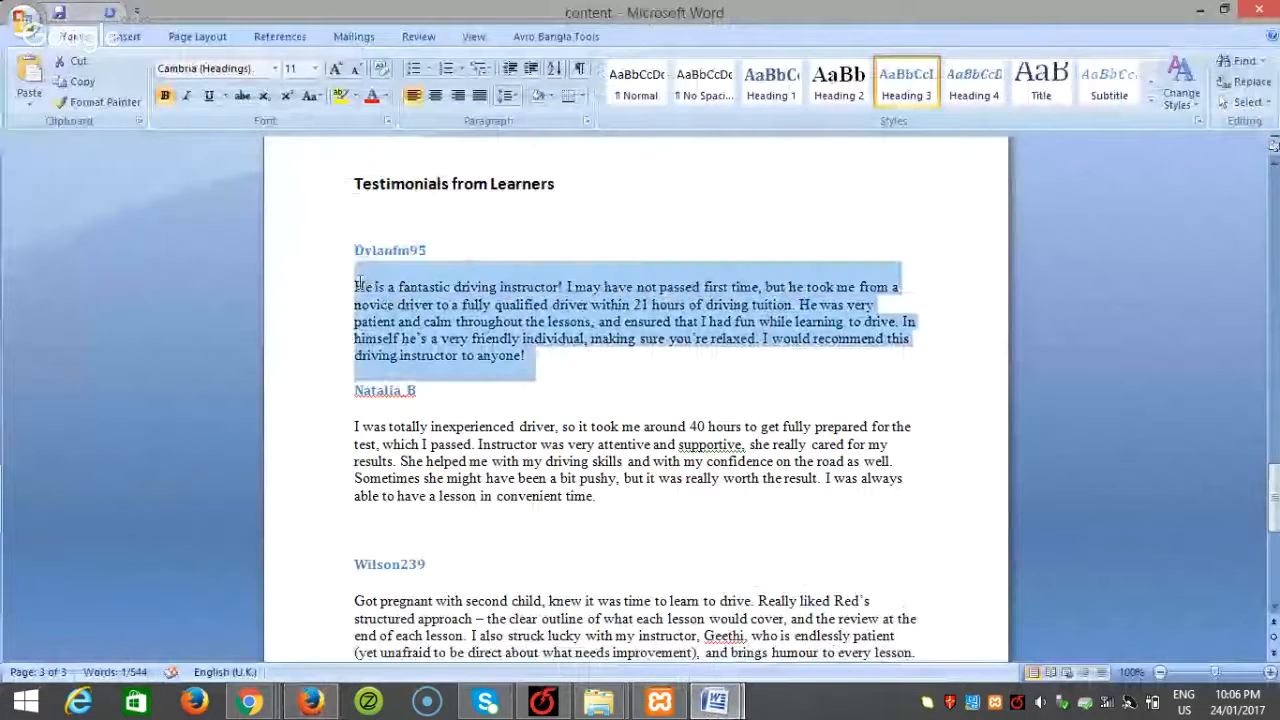
key("ctrl+c")
left_click(310, 700)
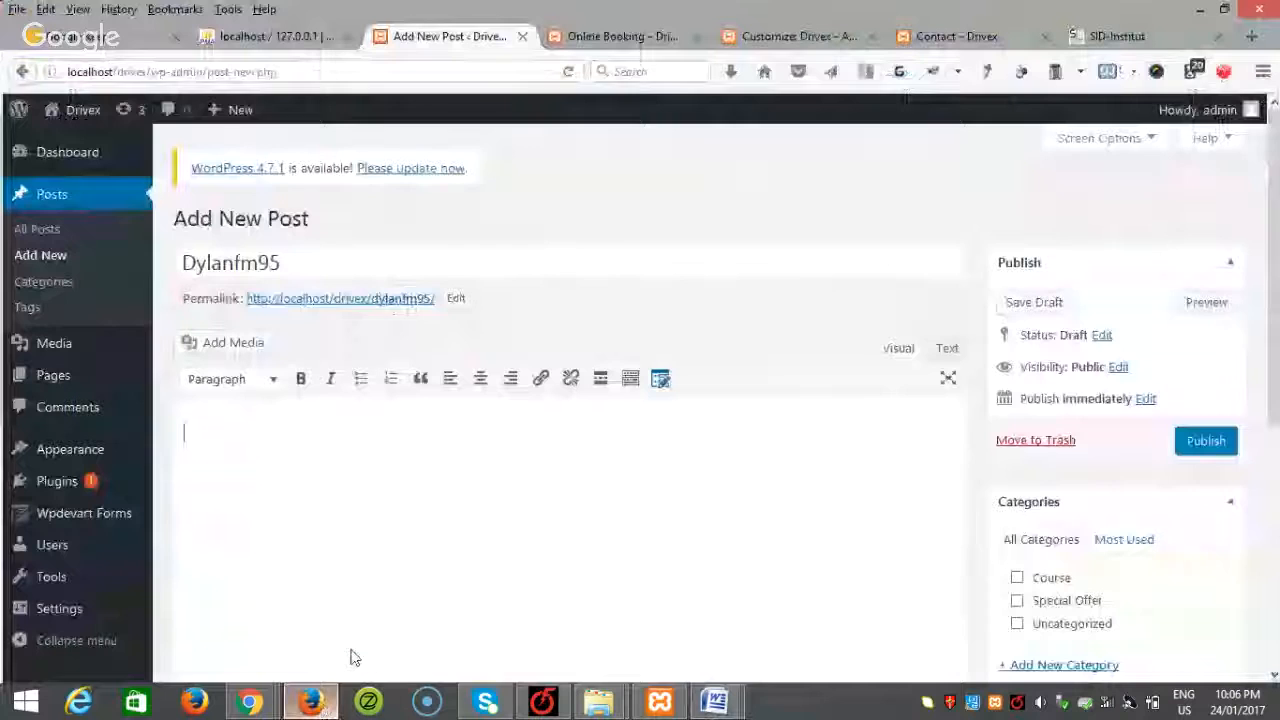
key("ctrl+v")
Step: Create a new Testimonial category for the post and publish it
scroll(1120, 445, "down", 4)
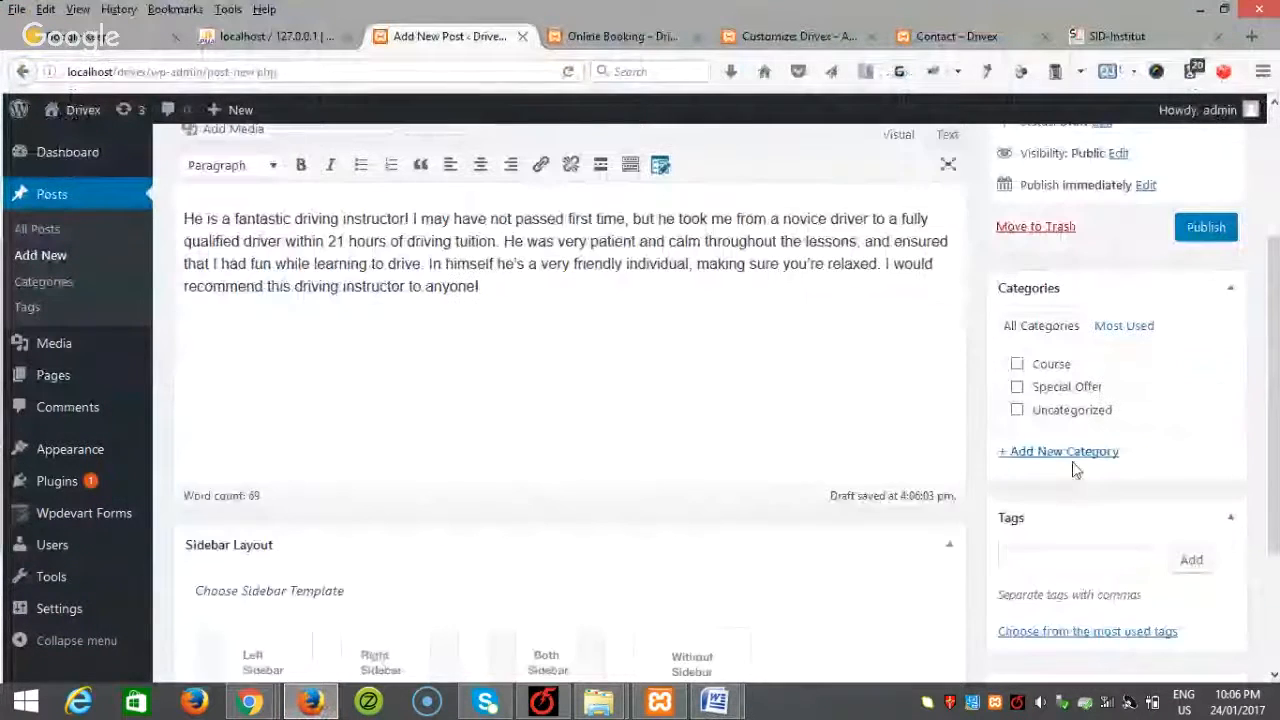
left_click(1080, 455)
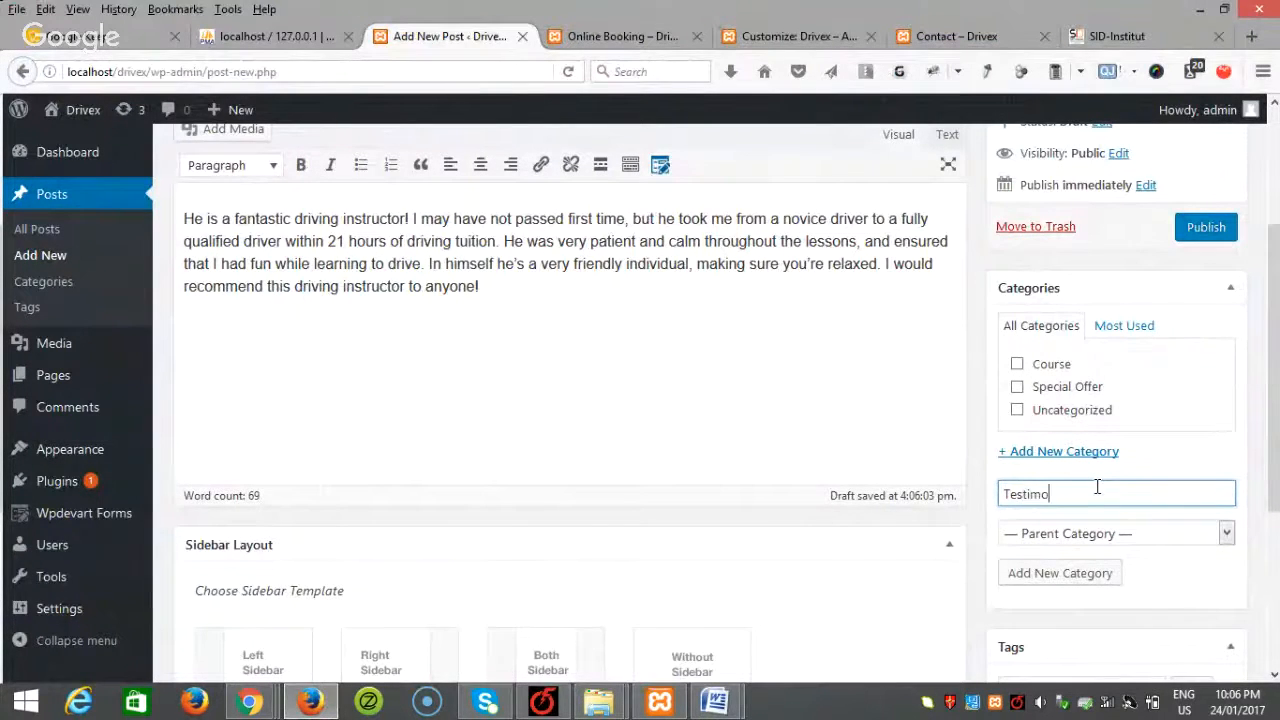
left_click(1055, 571)
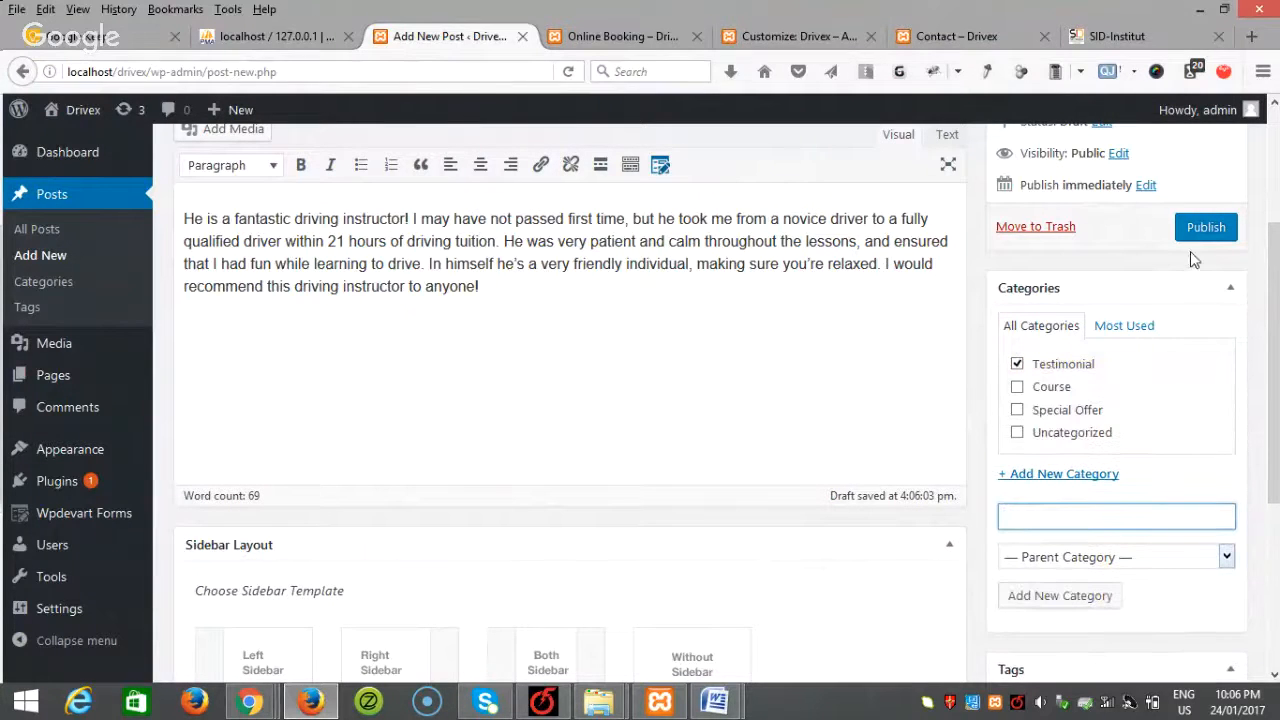
scroll(1276, 318, "up", 1)
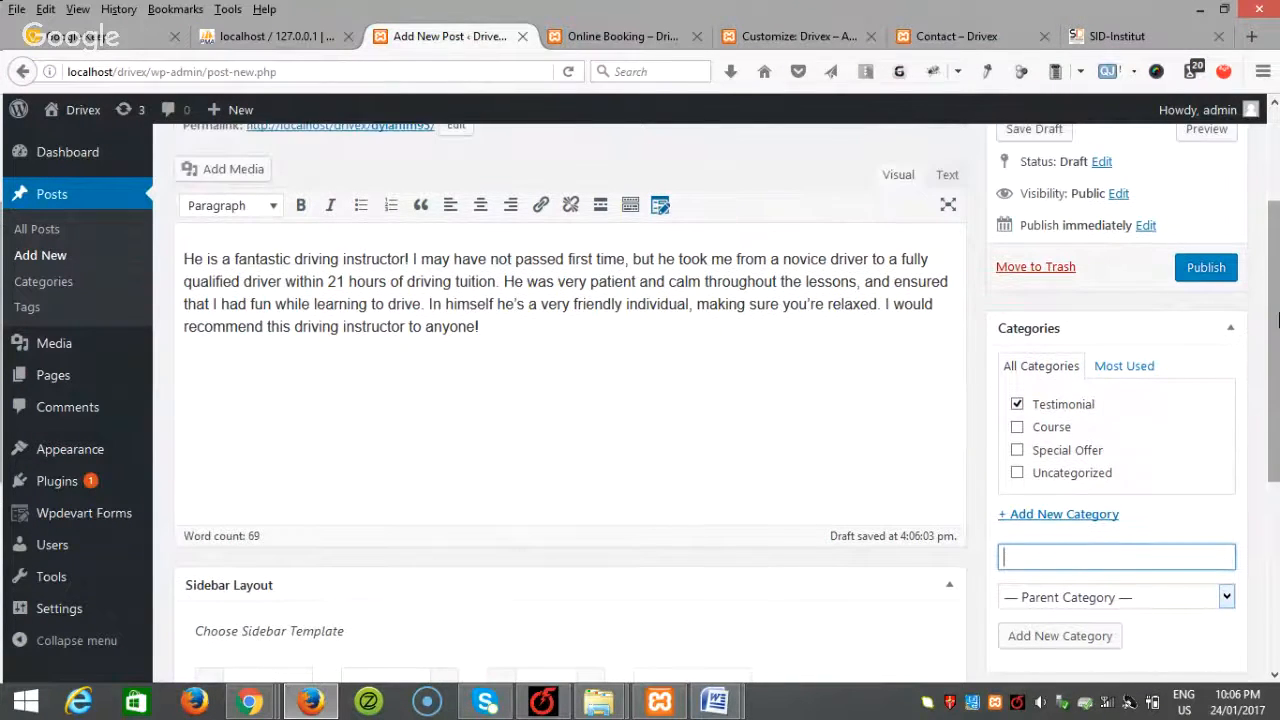
scroll(1276, 318, "up", 3)
left_click(1205, 440)
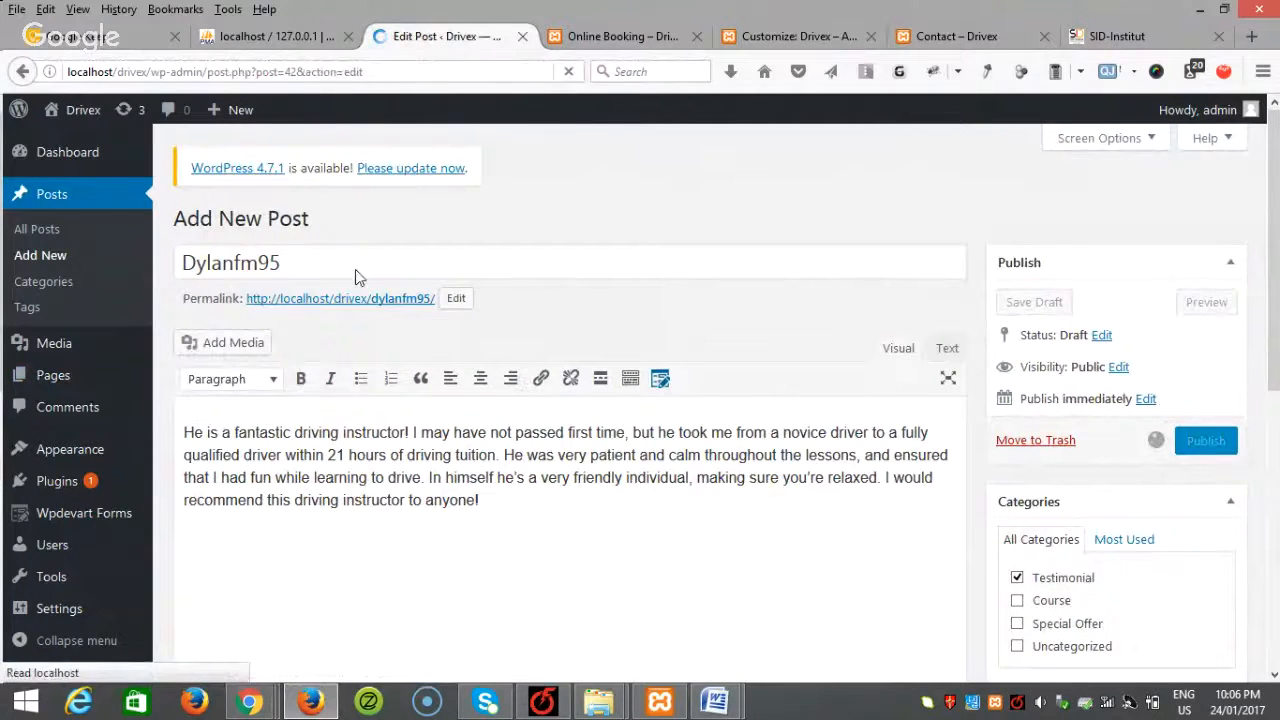
left_click(52, 257)
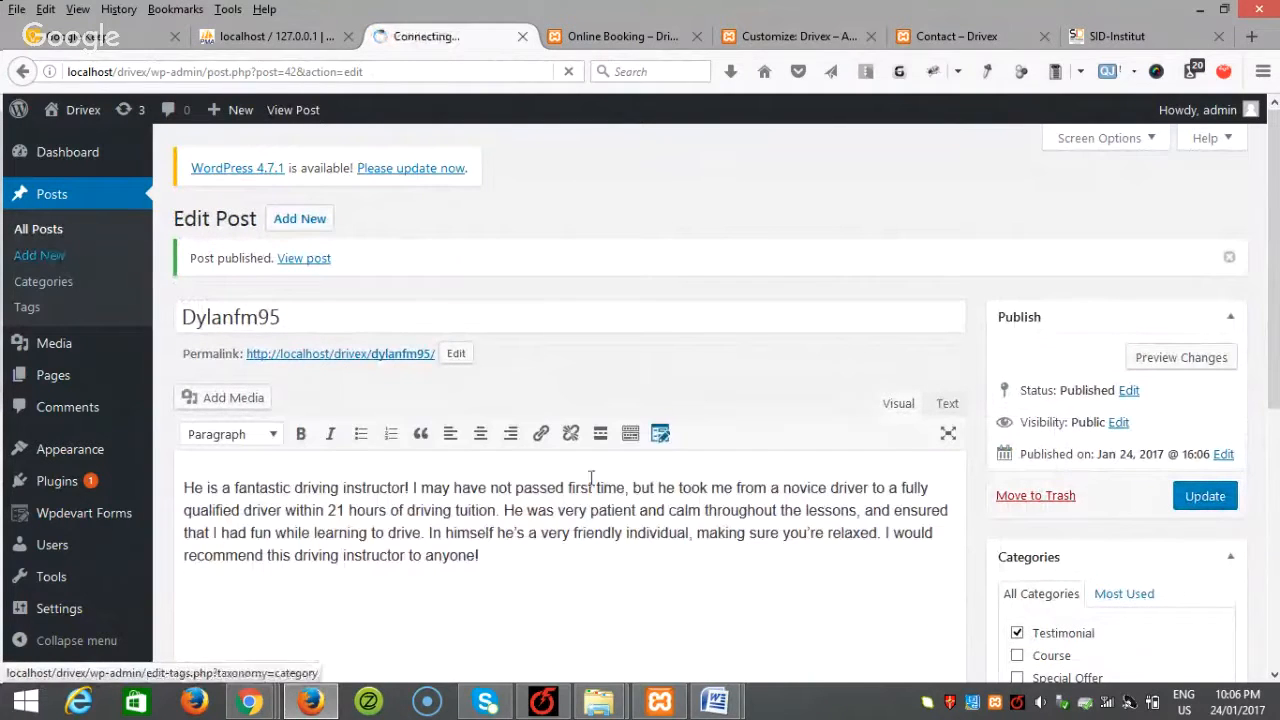
mouse_move(715, 700)
left_click(849, 588)
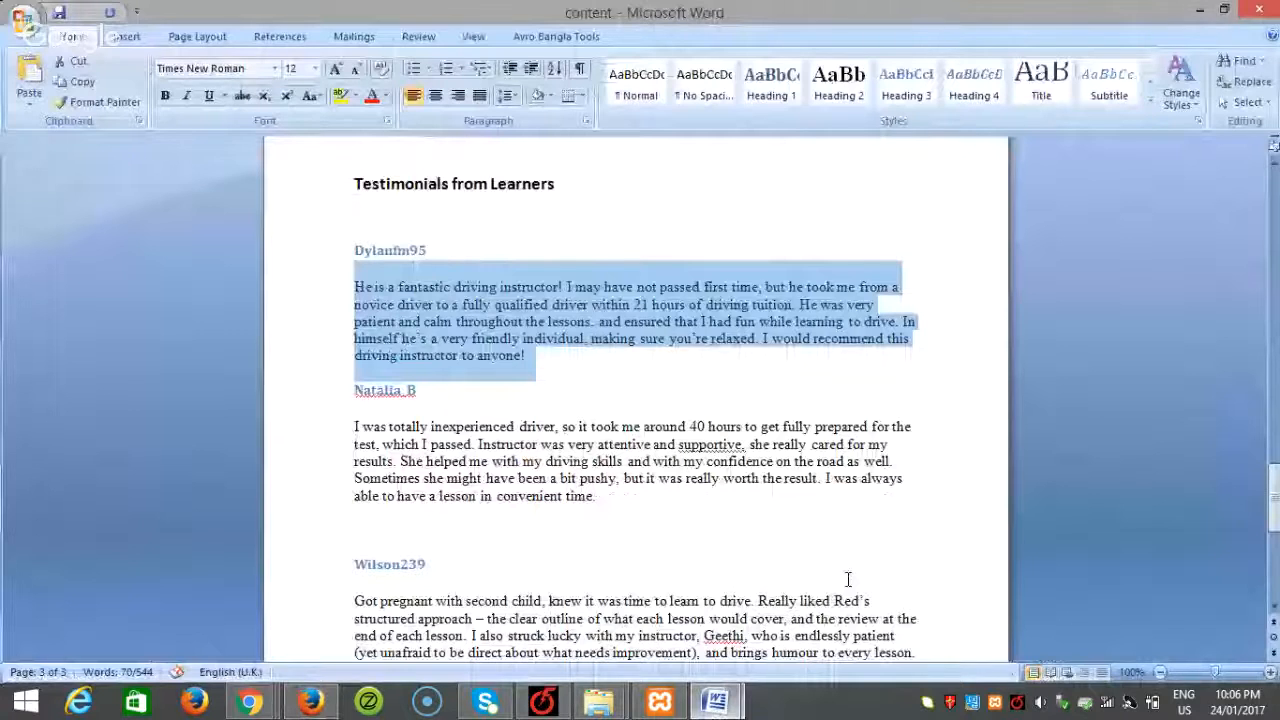
Step: Title the new post with the second reviewer's name
triple_click(360, 392)
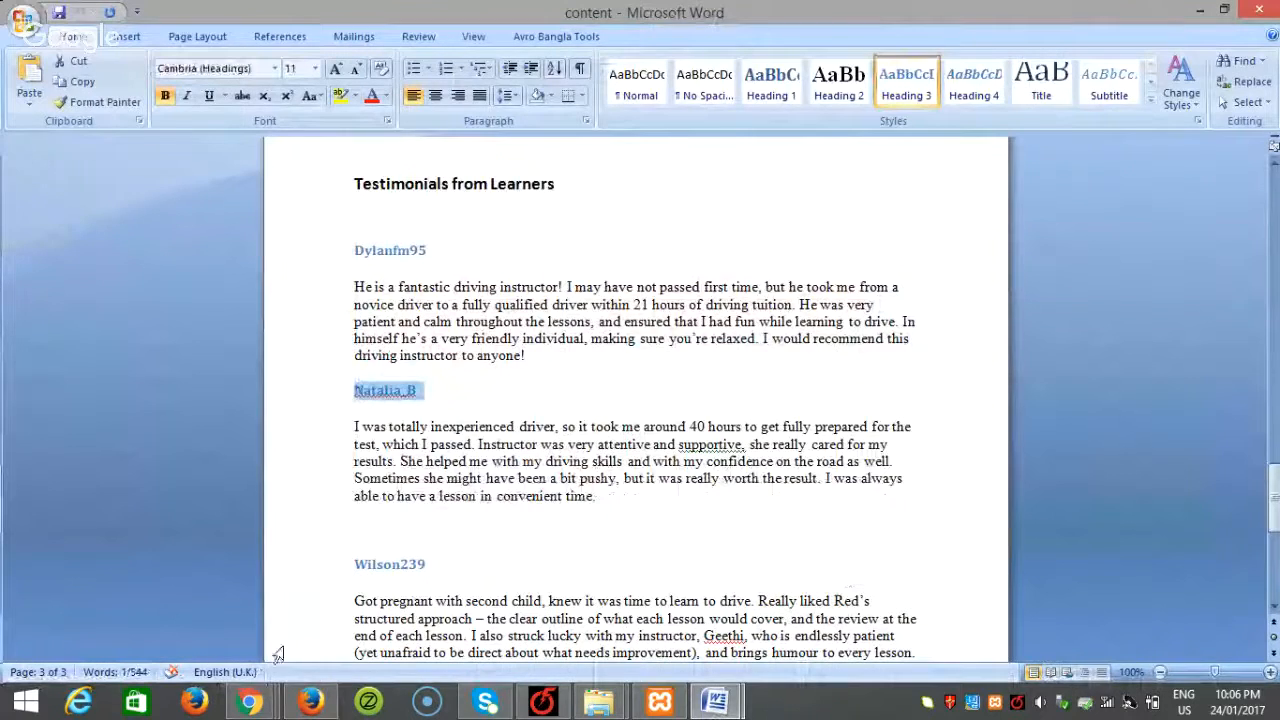
left_click(310, 700)
key("ctrl+v")
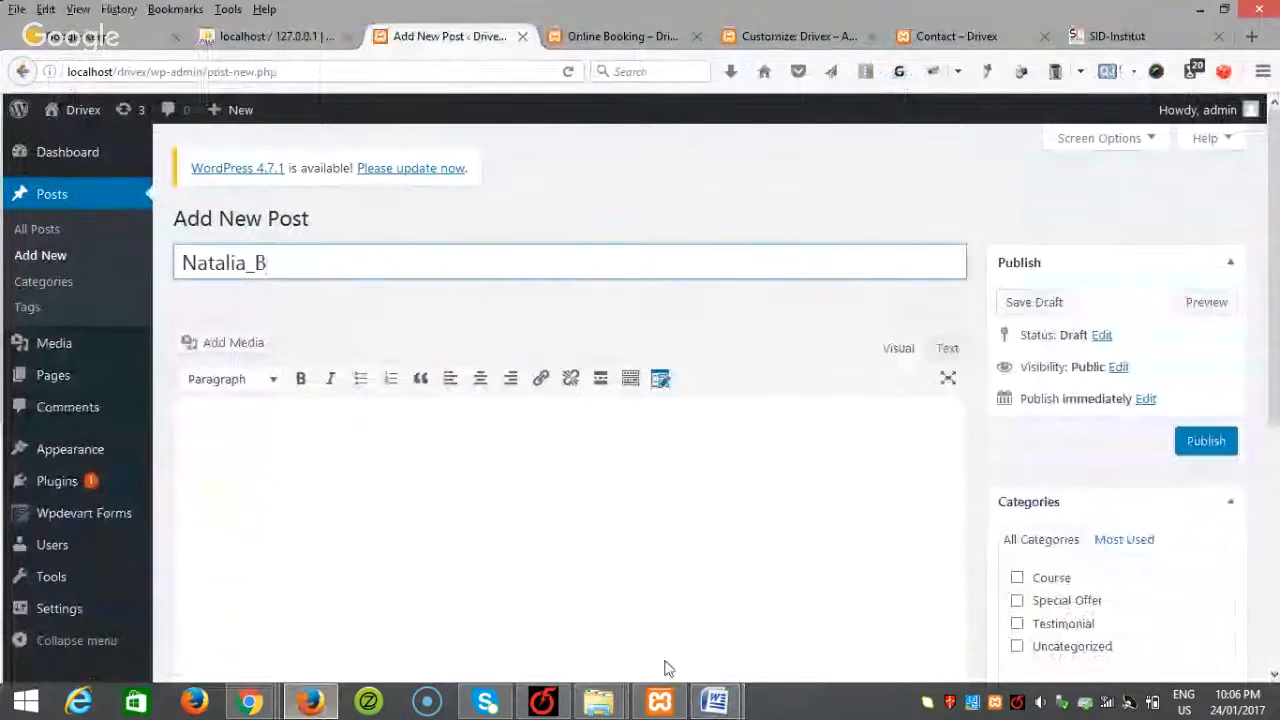
Step: Paste the second reviewer's testimonial paragraph into the post body
left_click(715, 700)
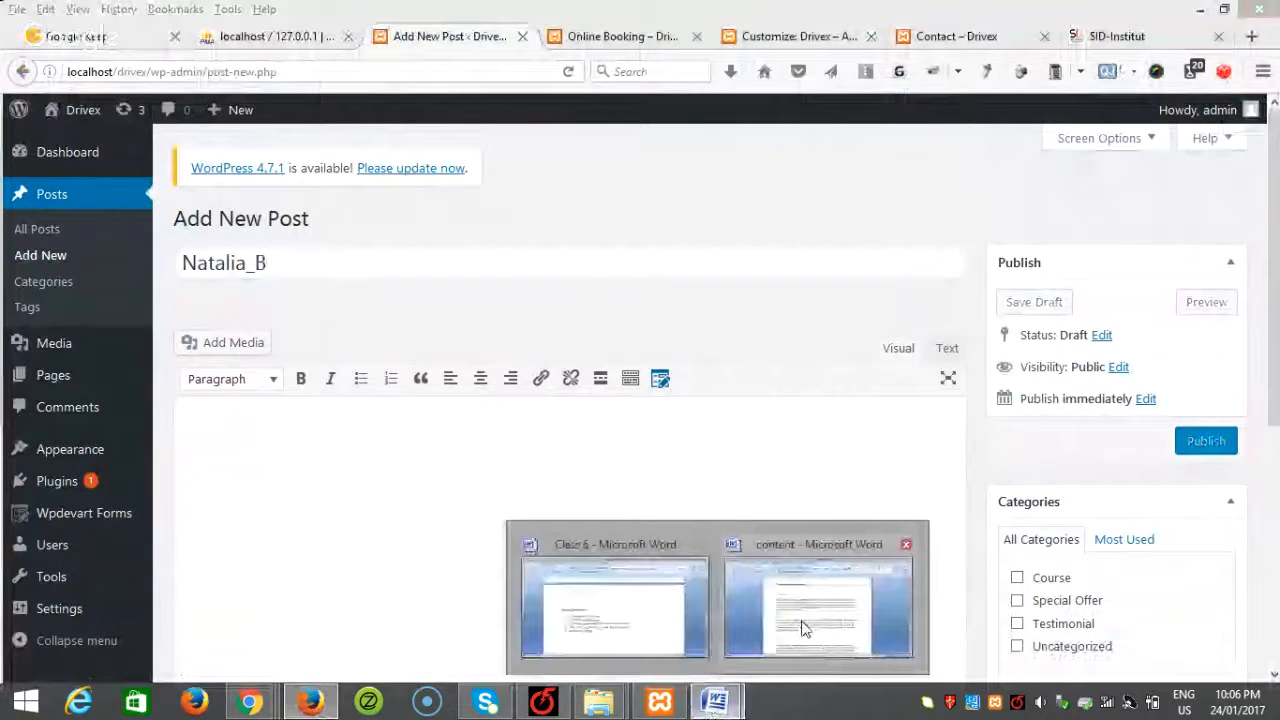
left_click(802, 628)
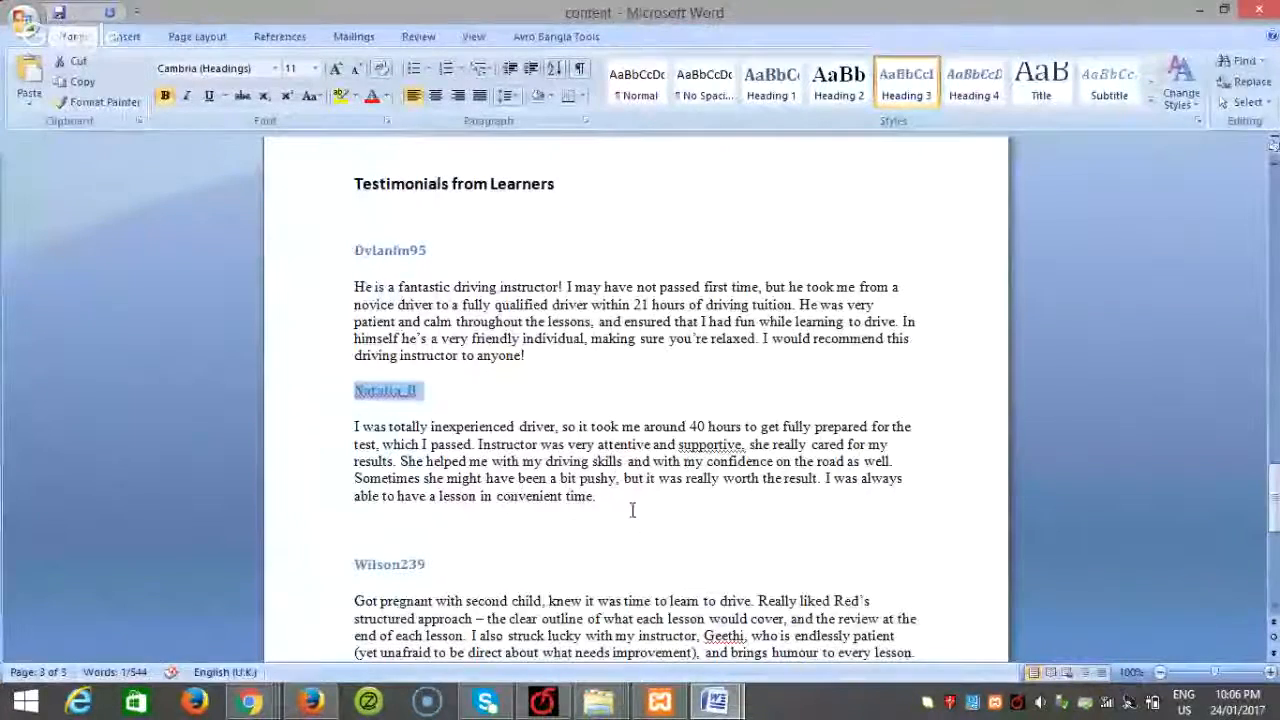
left_click_drag(632, 510, 331, 417)
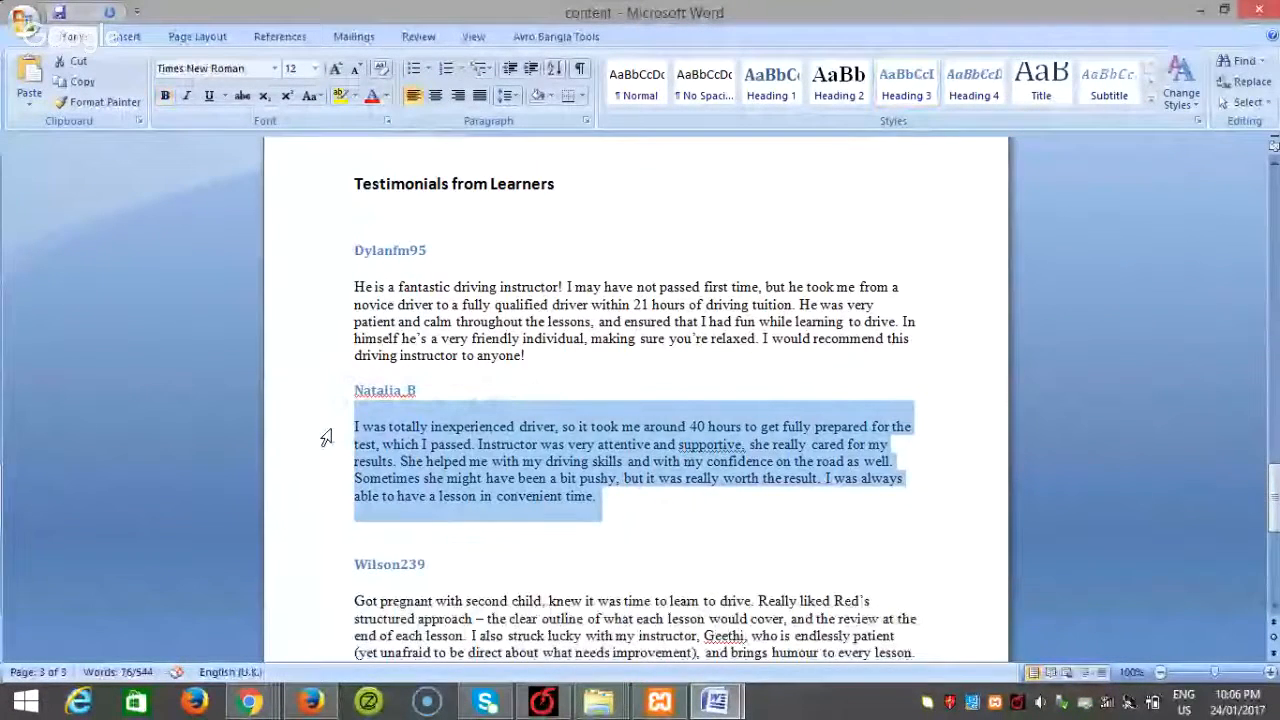
left_click(313, 703)
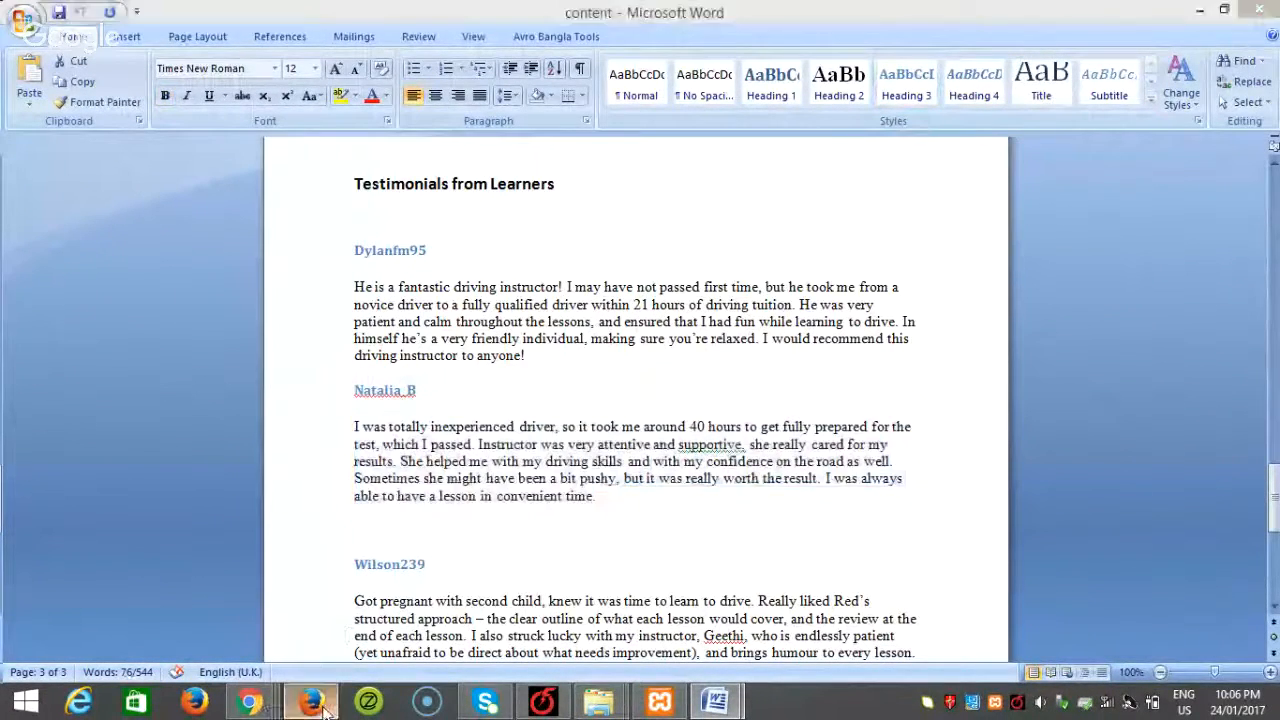
left_click(378, 575)
key("ctrl+v")
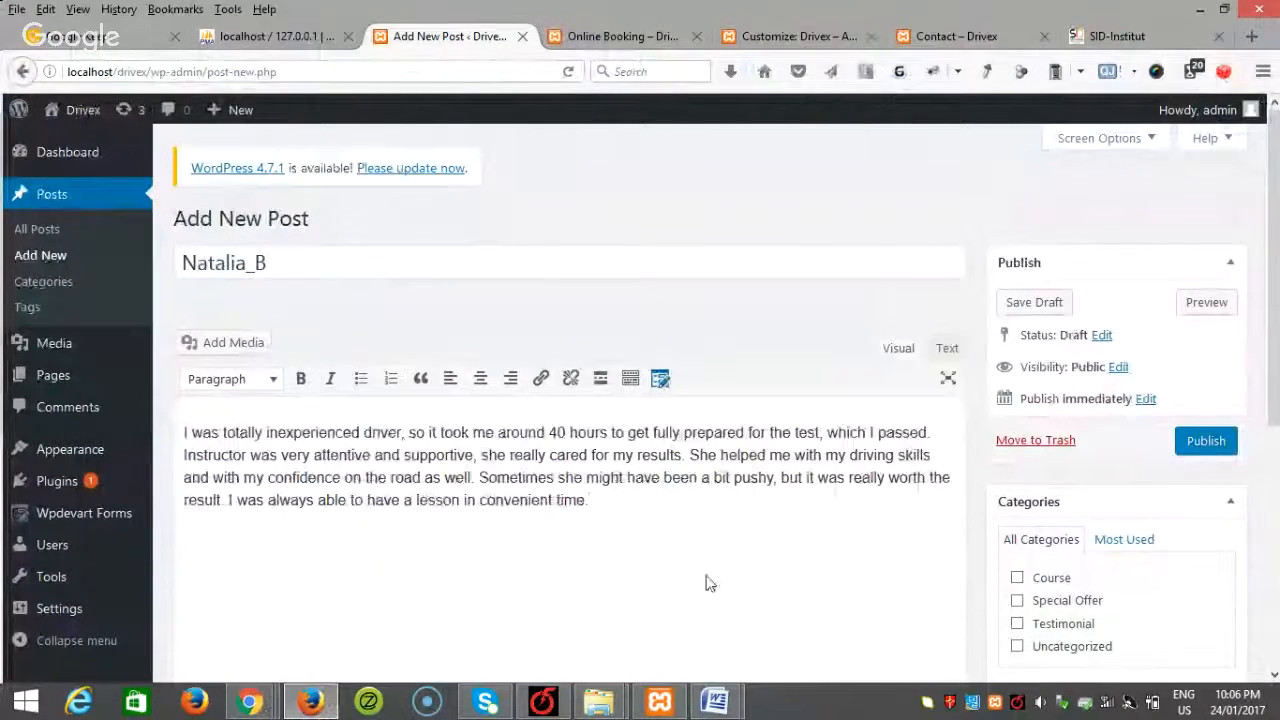
Step: File the post under Testimonial only, not Special Offer, and publish it
left_click(722, 702)
left_click(772, 655)
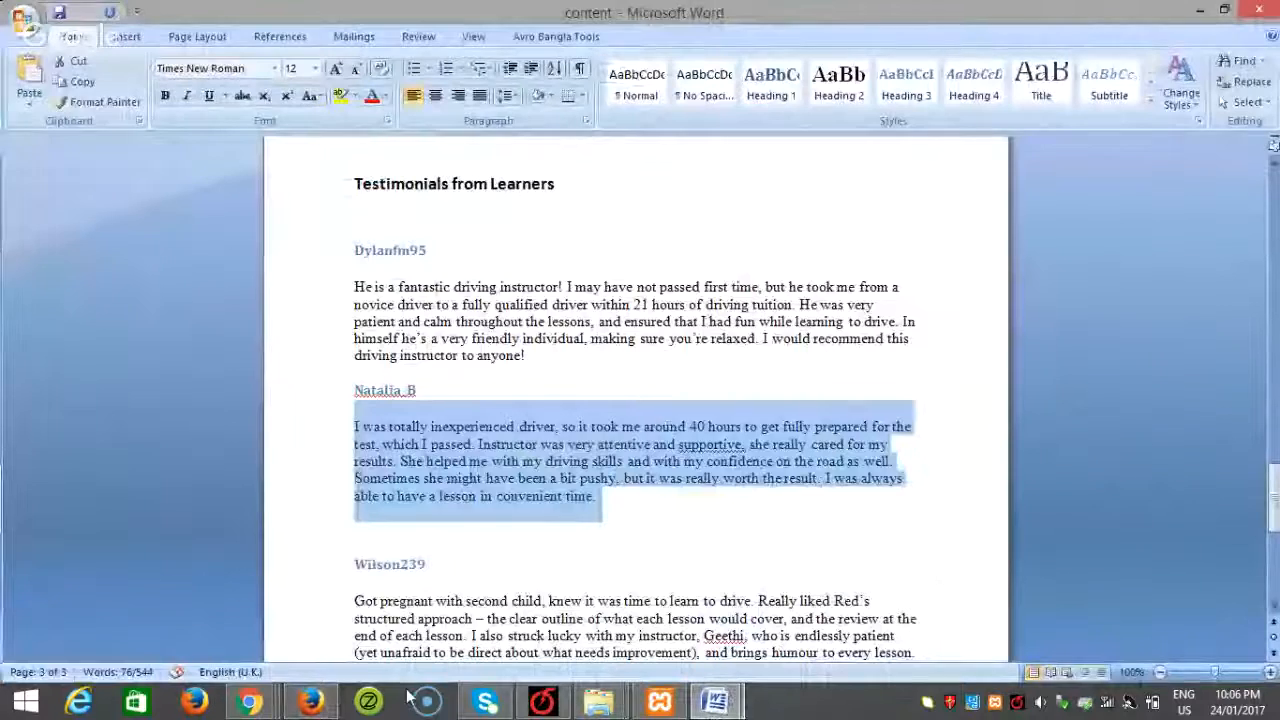
left_click(313, 703)
scroll(1014, 549, "down", 2)
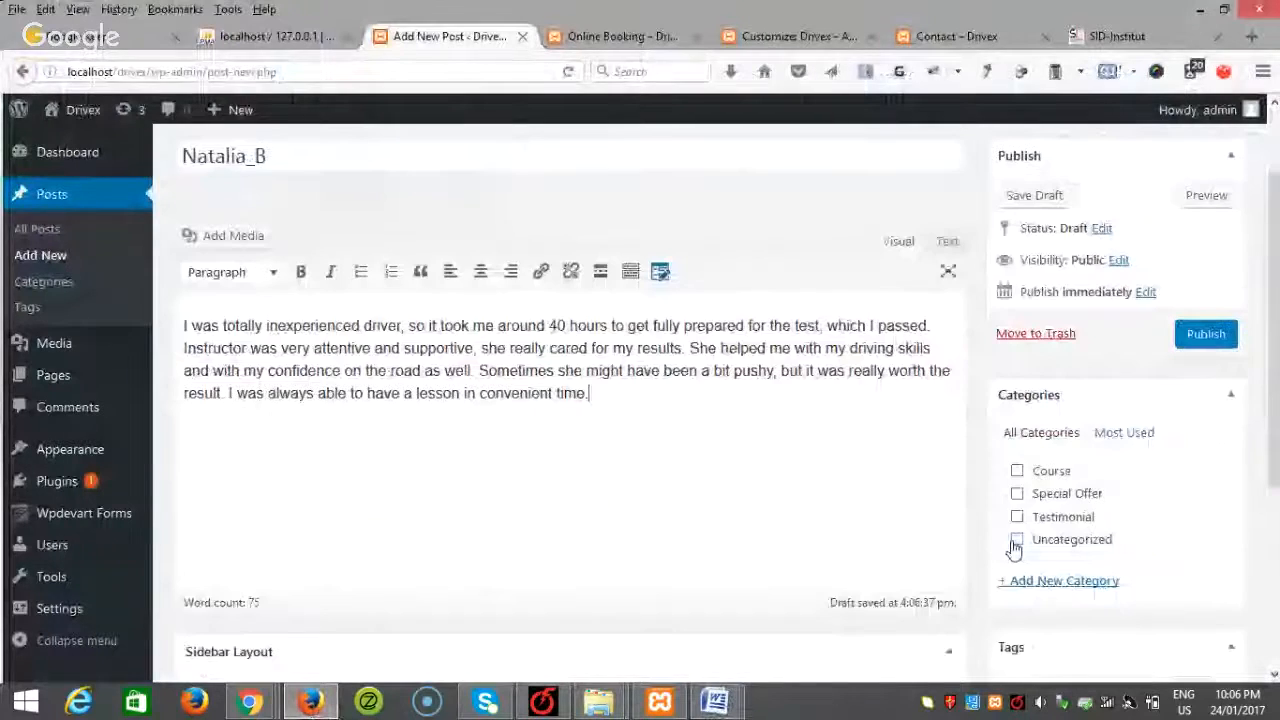
left_click(1016, 493)
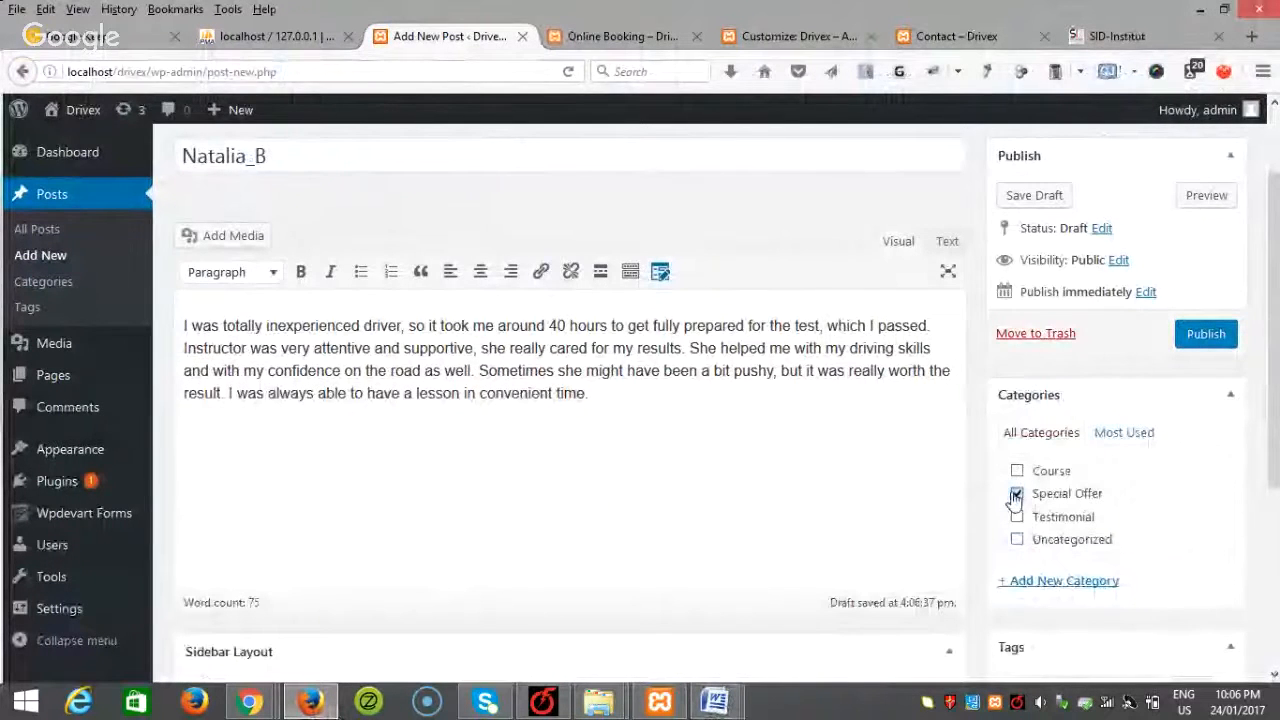
left_click(1016, 493)
left_click(1016, 516)
left_click(1208, 340)
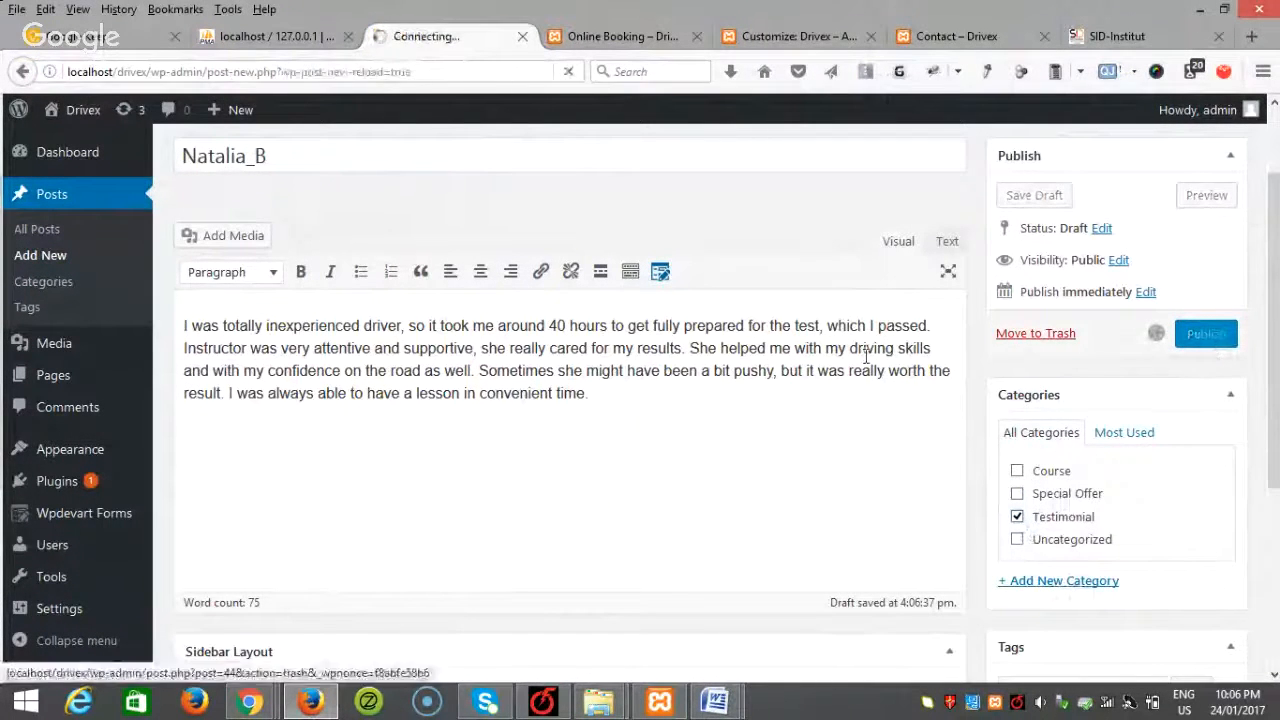
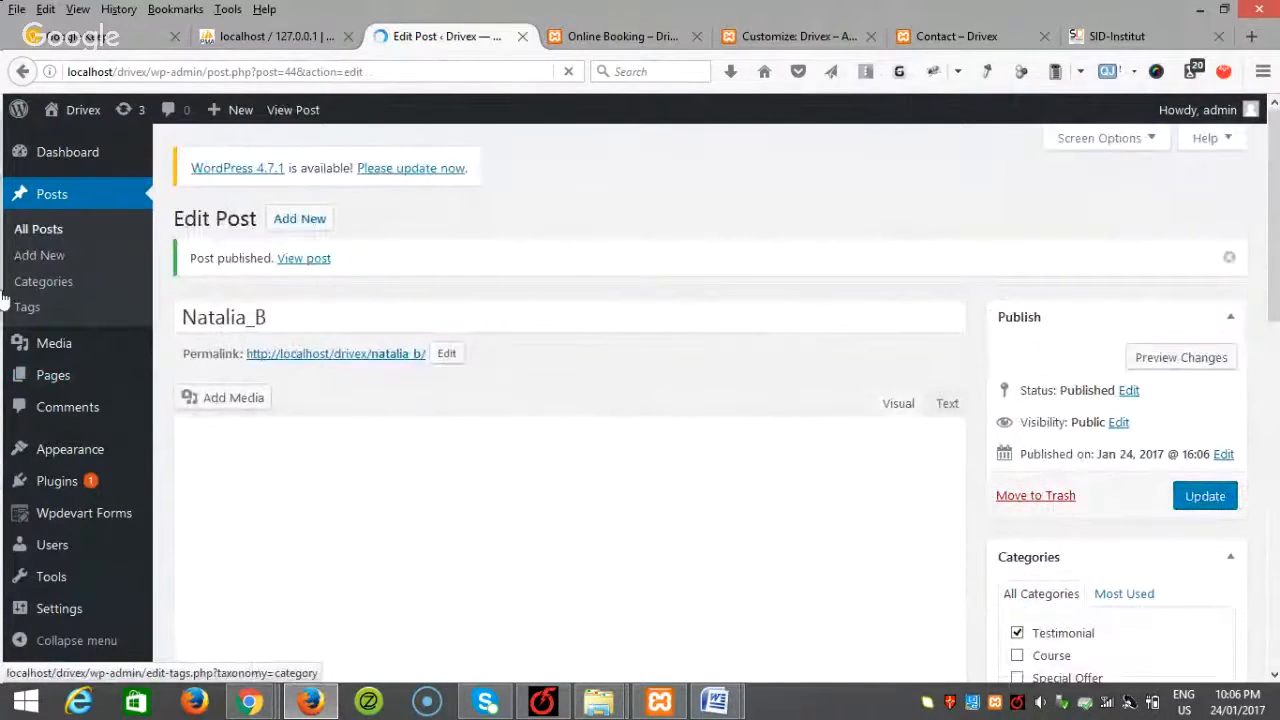
Step: Start a new post and select the next reviewer's name in the Word content document
left_click(39, 255)
mouse_move(712, 707)
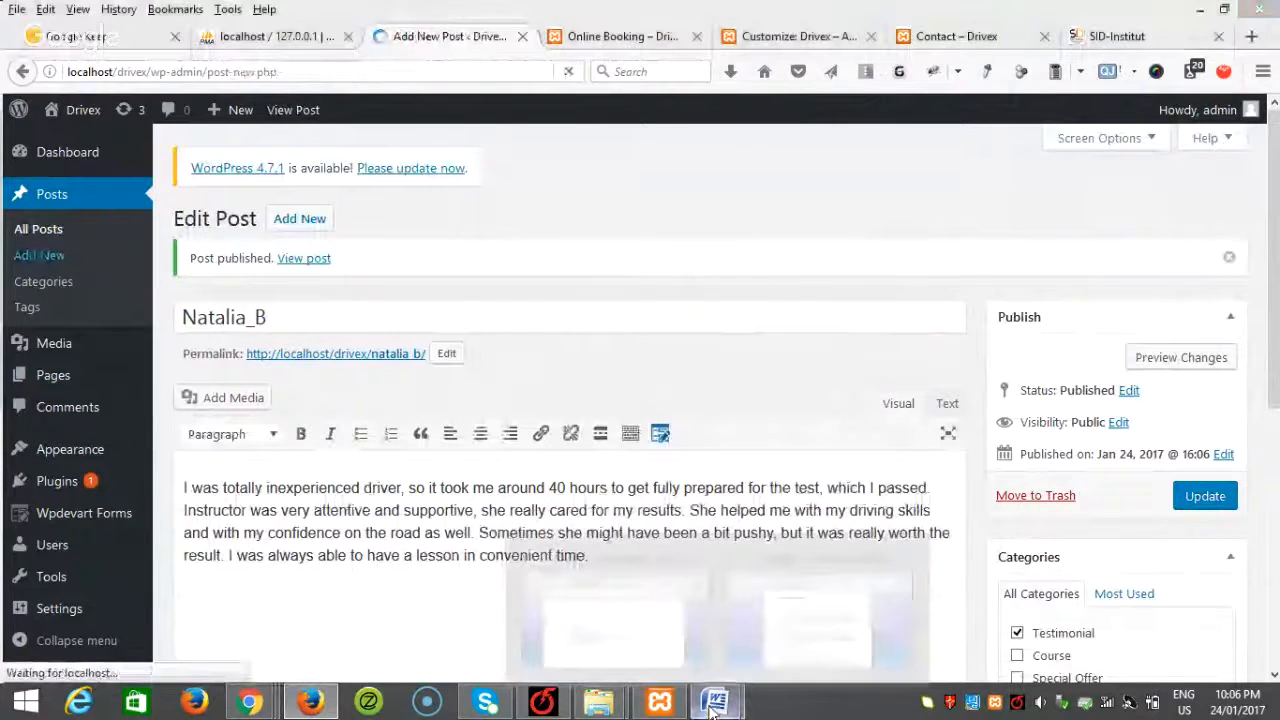
left_click(615, 625)
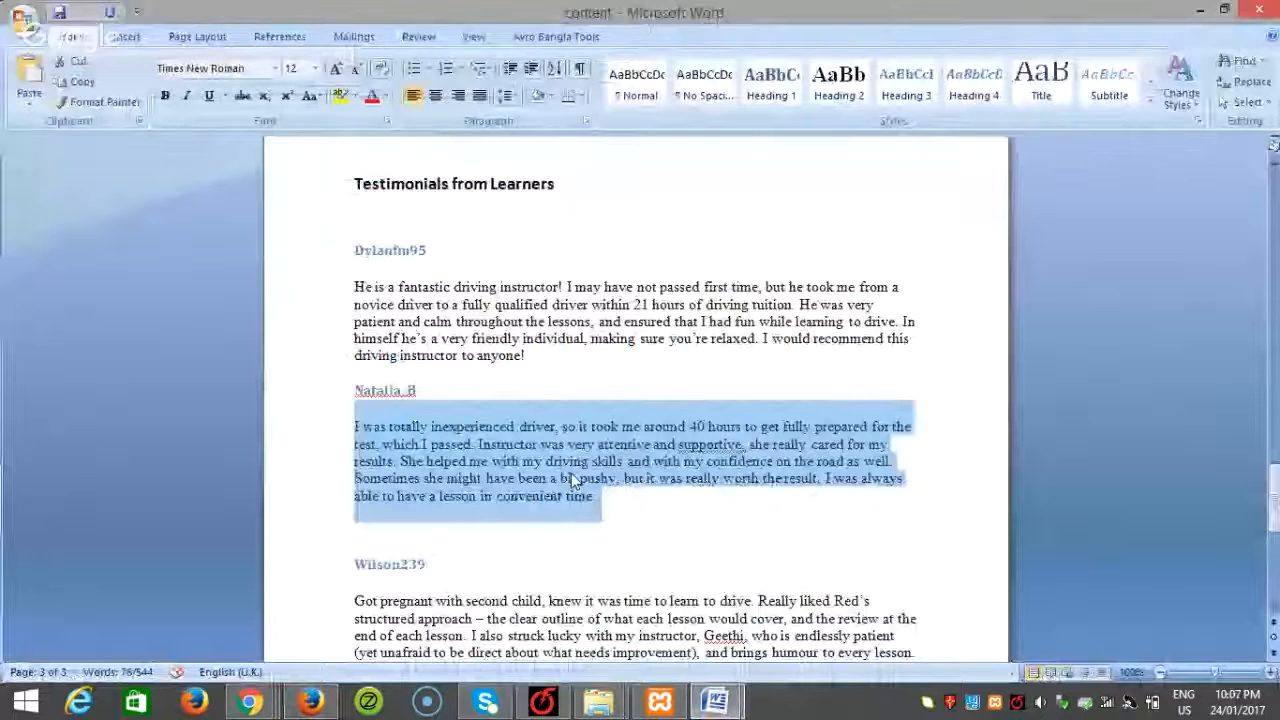
scroll(571, 473, "down", 2)
left_click_drag(434, 475, 336, 467)
key("ctrl+c")
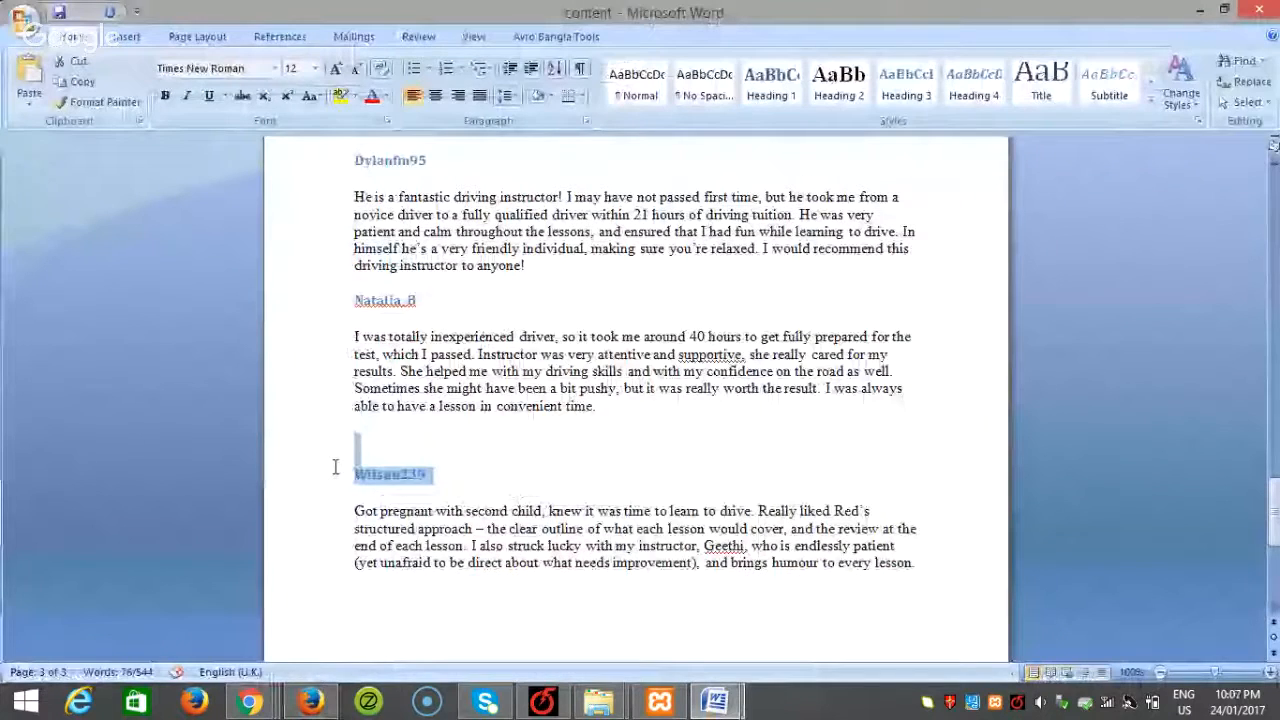
Step: Paste the reviewer's name as the post title and their review paragraph into the body
left_click(313, 703)
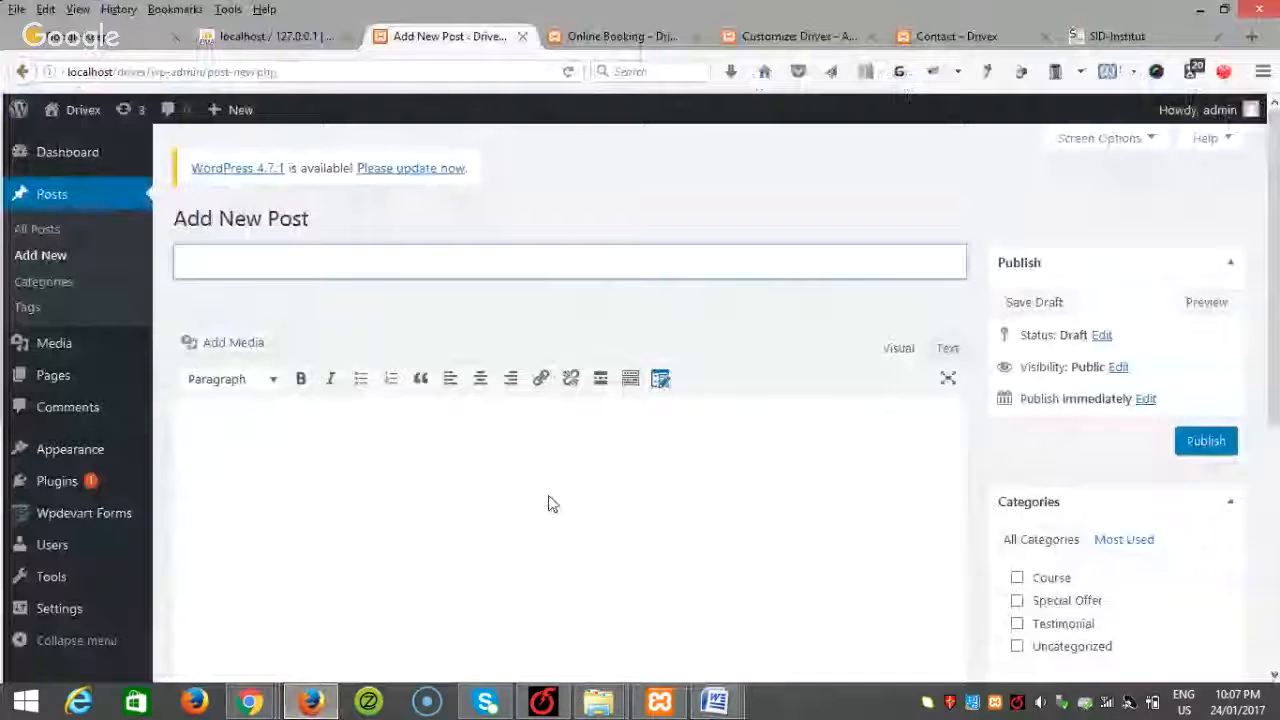
key("ctrl+v")
mouse_move(715, 703)
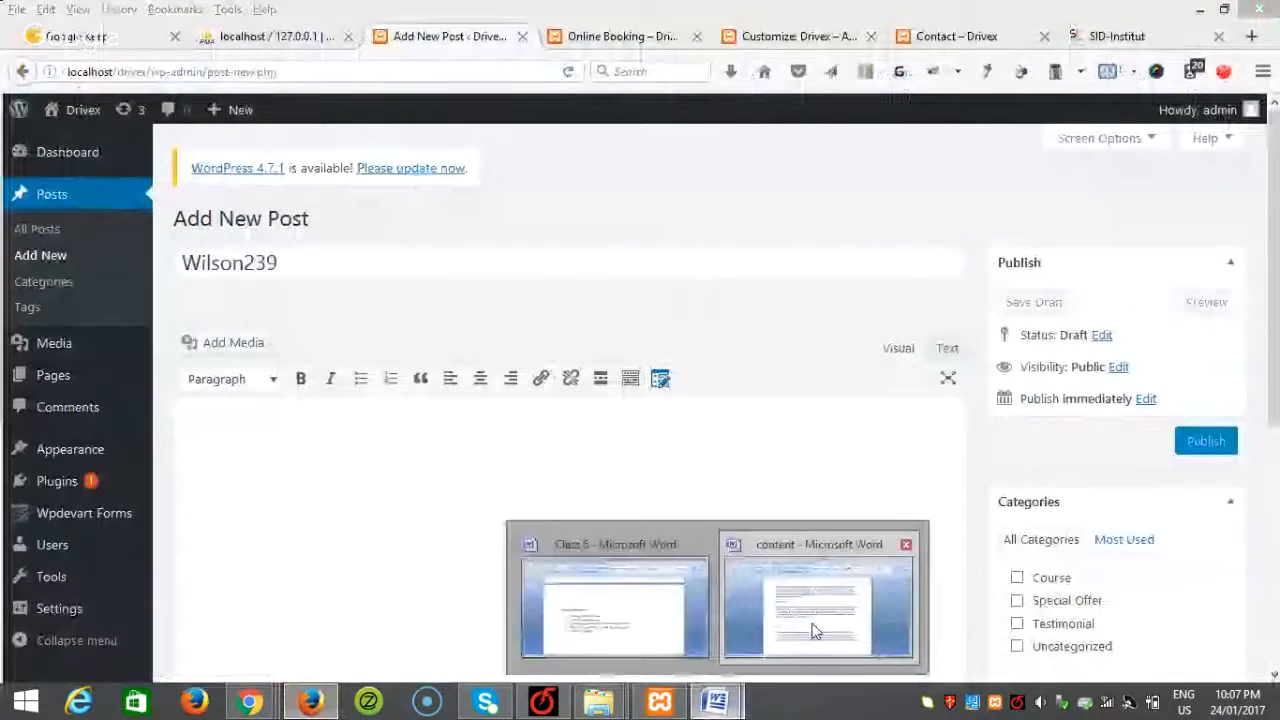
left_click(815, 630)
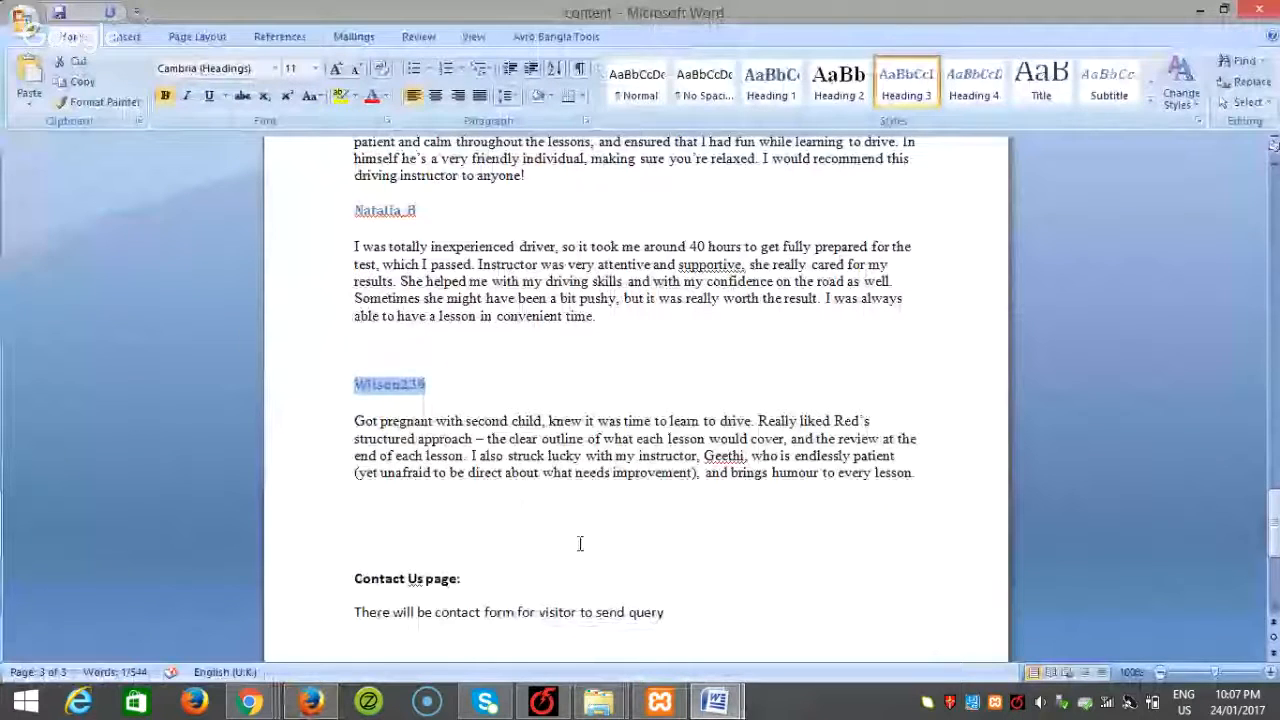
left_click_drag(579, 543, 340, 425)
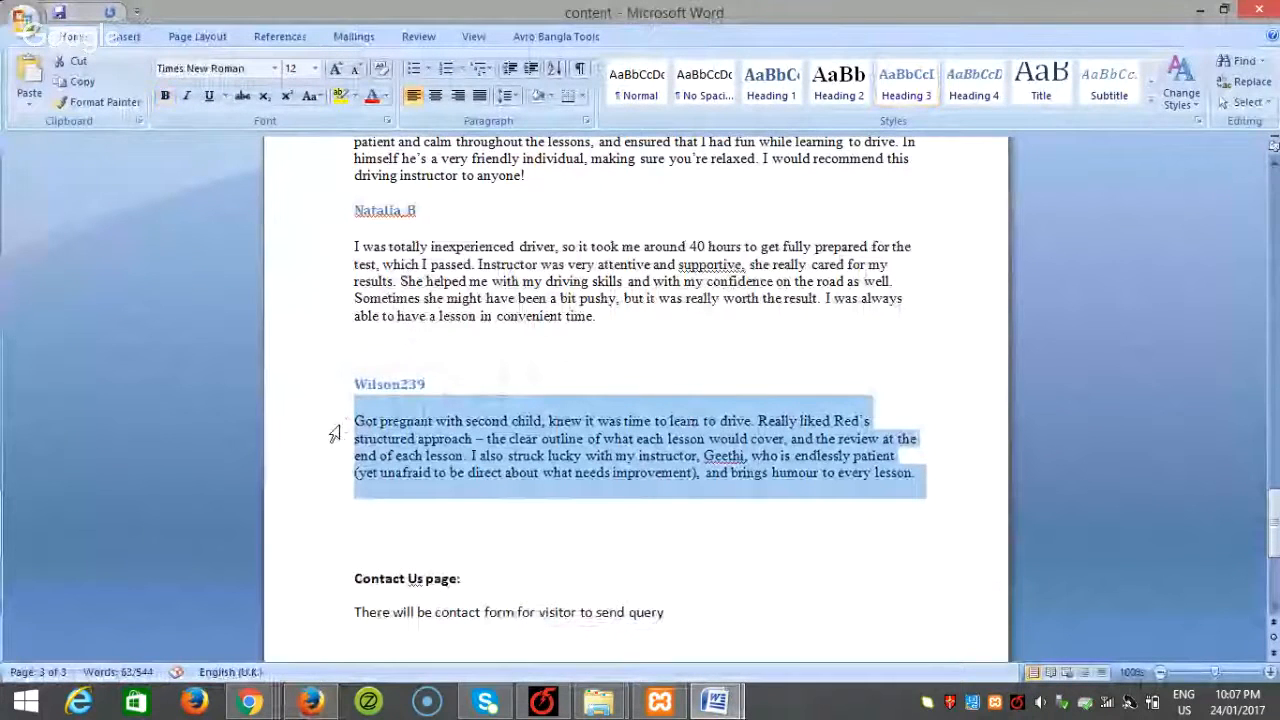
left_click(310, 703)
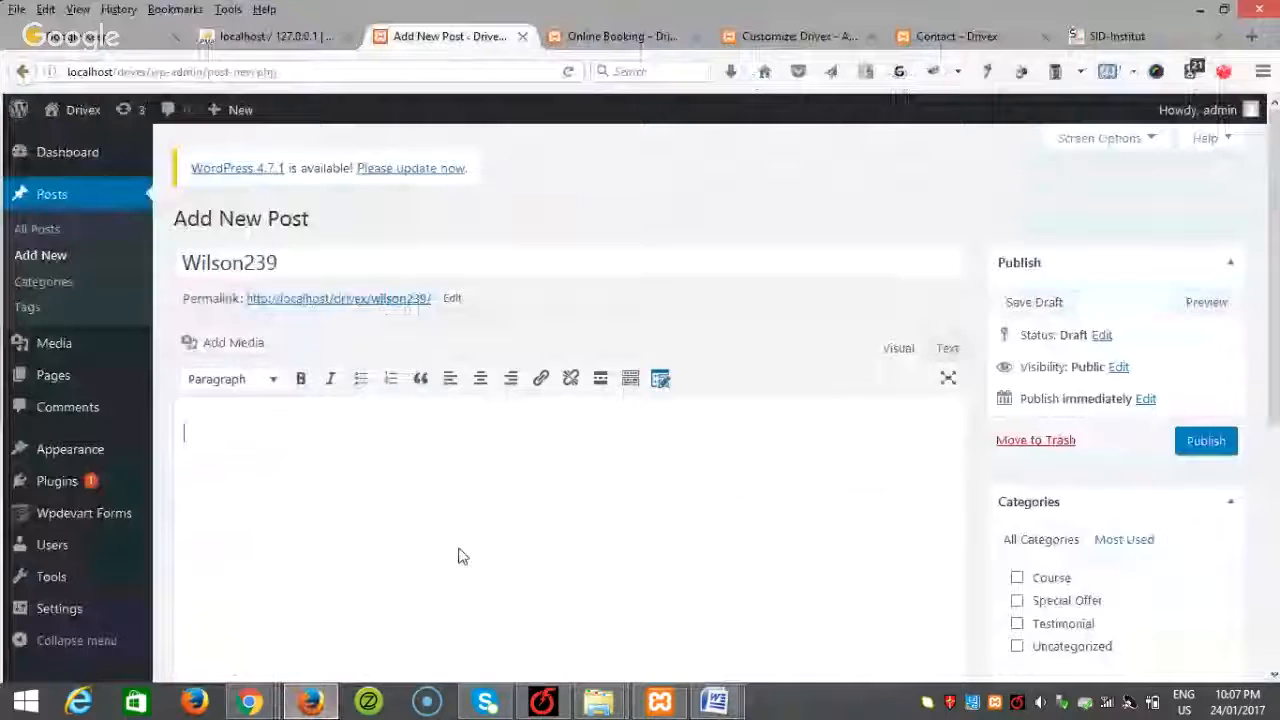
type("Got pregnant with second child, knew it was time to learn to drive. Really liked Red's structured approach – the clear outline of what each lesson would cover, and the review at the end of each lesson. I also struck lucky with my instructor, Geethi, who is endlessly patient (yet unafraid to be direct about what needs improvement) and brings humour to every lesson.")
Step: File the post under Testimonial, publish it, and open the Customizer from Online Booking
scroll(855, 485, "down", 2)
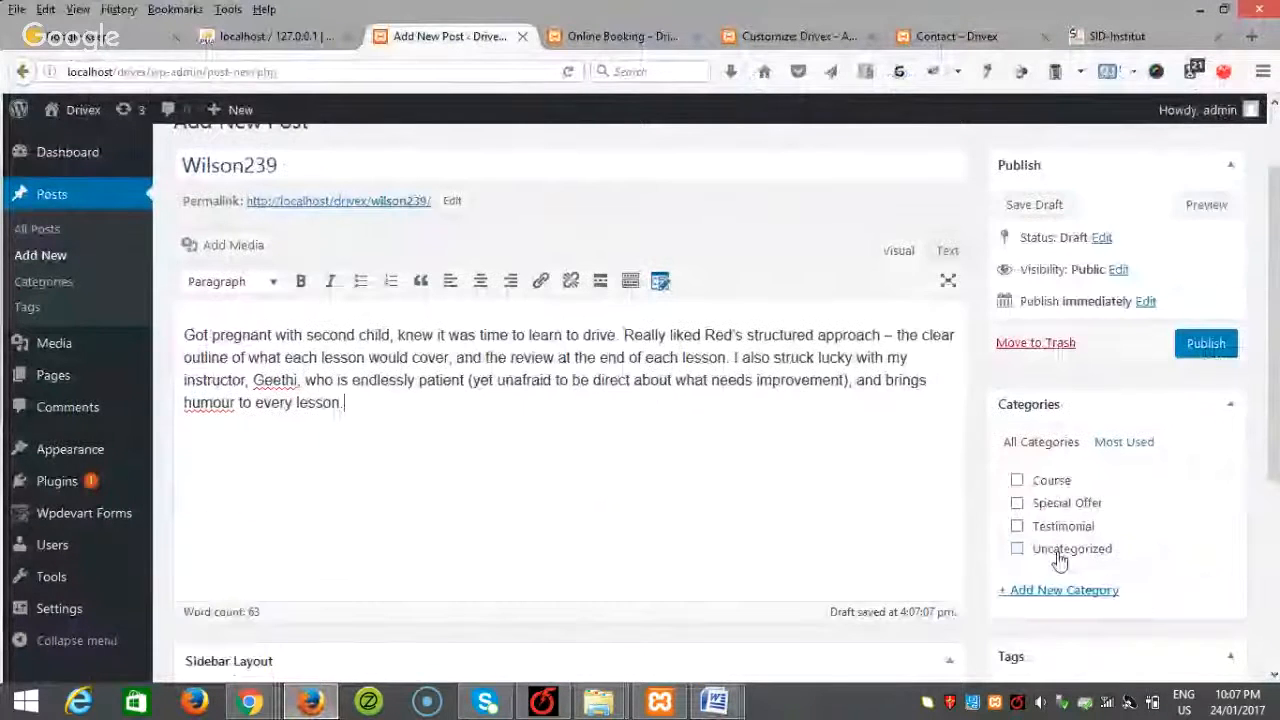
left_click(1050, 520)
left_click(1190, 335)
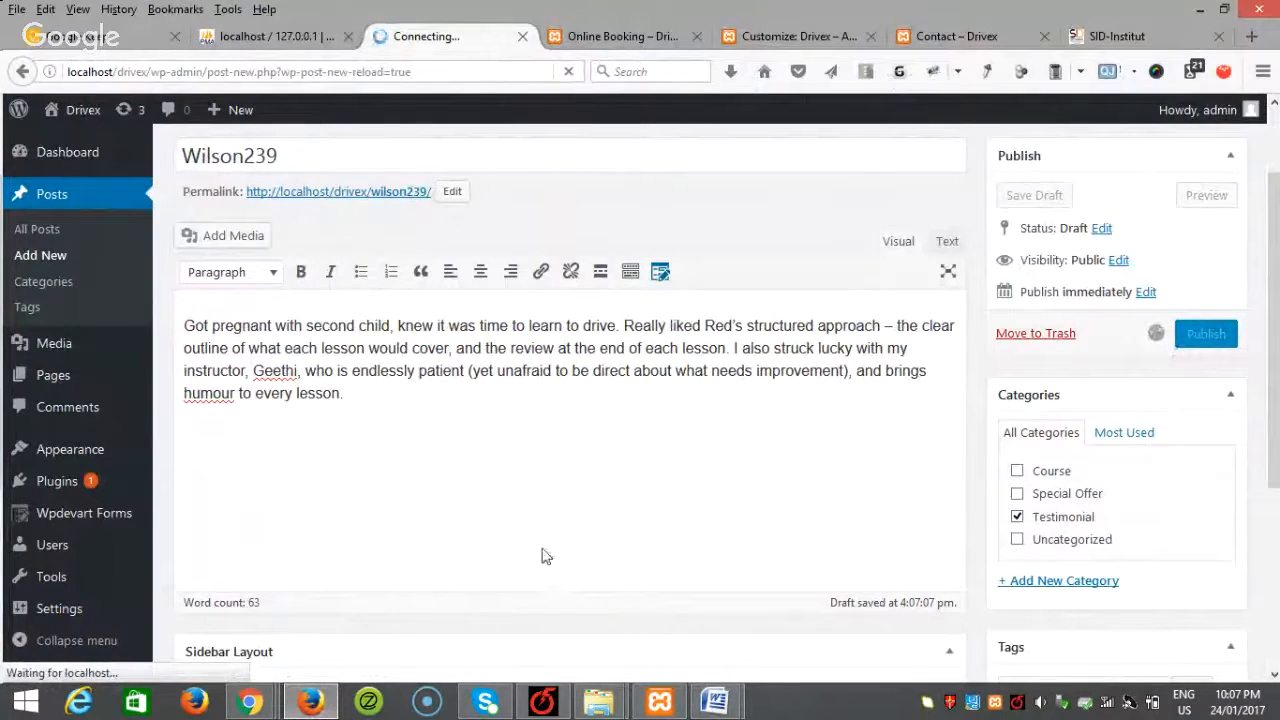
left_click(603, 38)
left_click(158, 112)
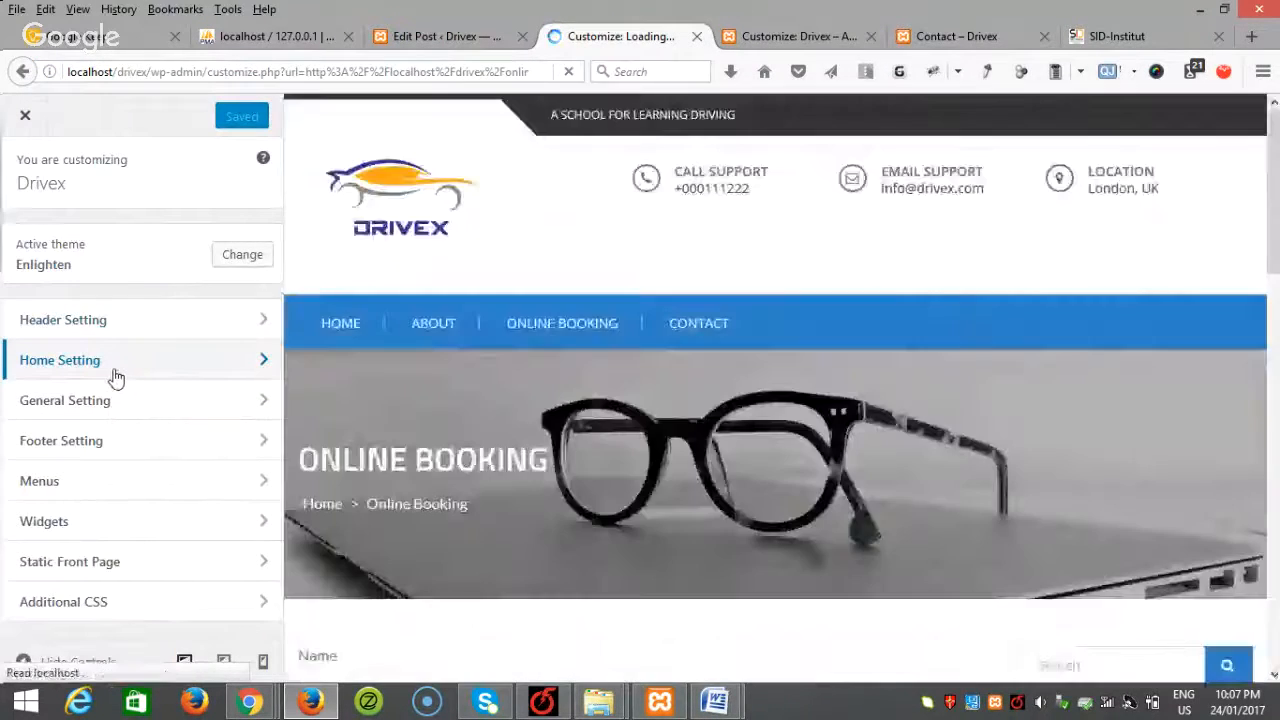
Step: Tick Enable FAQ under Home Setting > FAQ & Testimonial Section
left_click(115, 375)
left_click(122, 533)
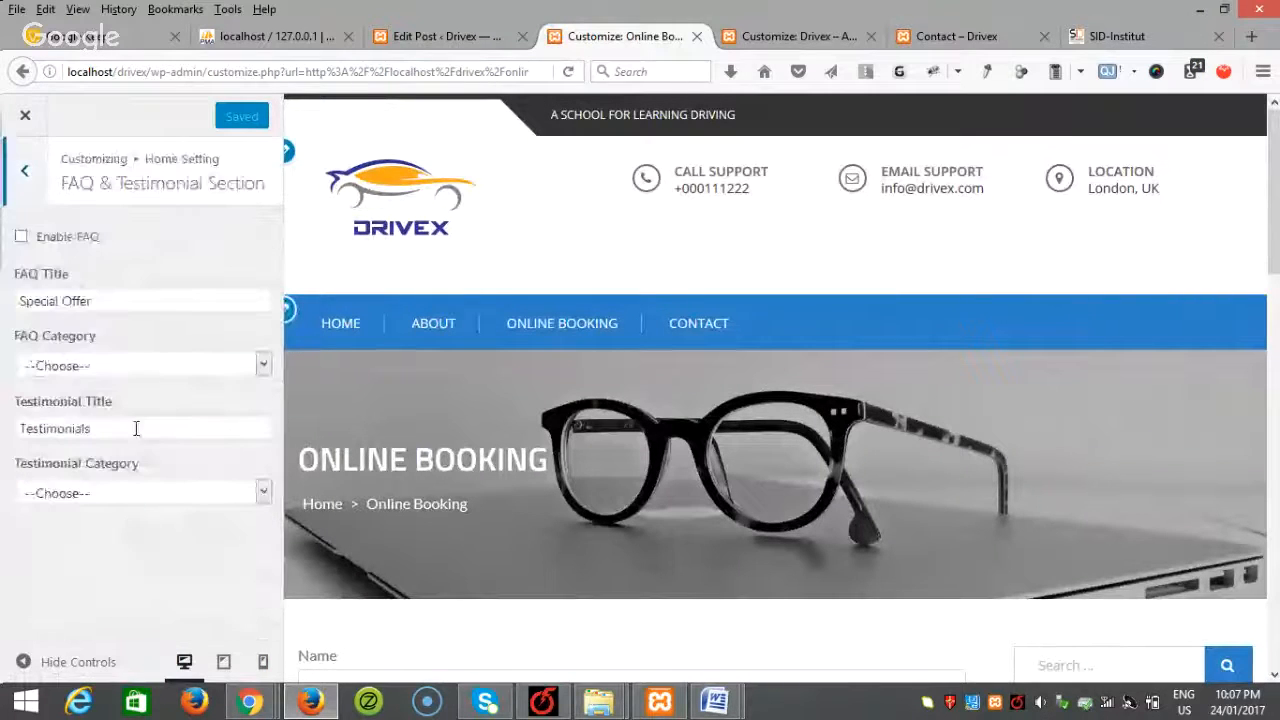
left_click(20, 238)
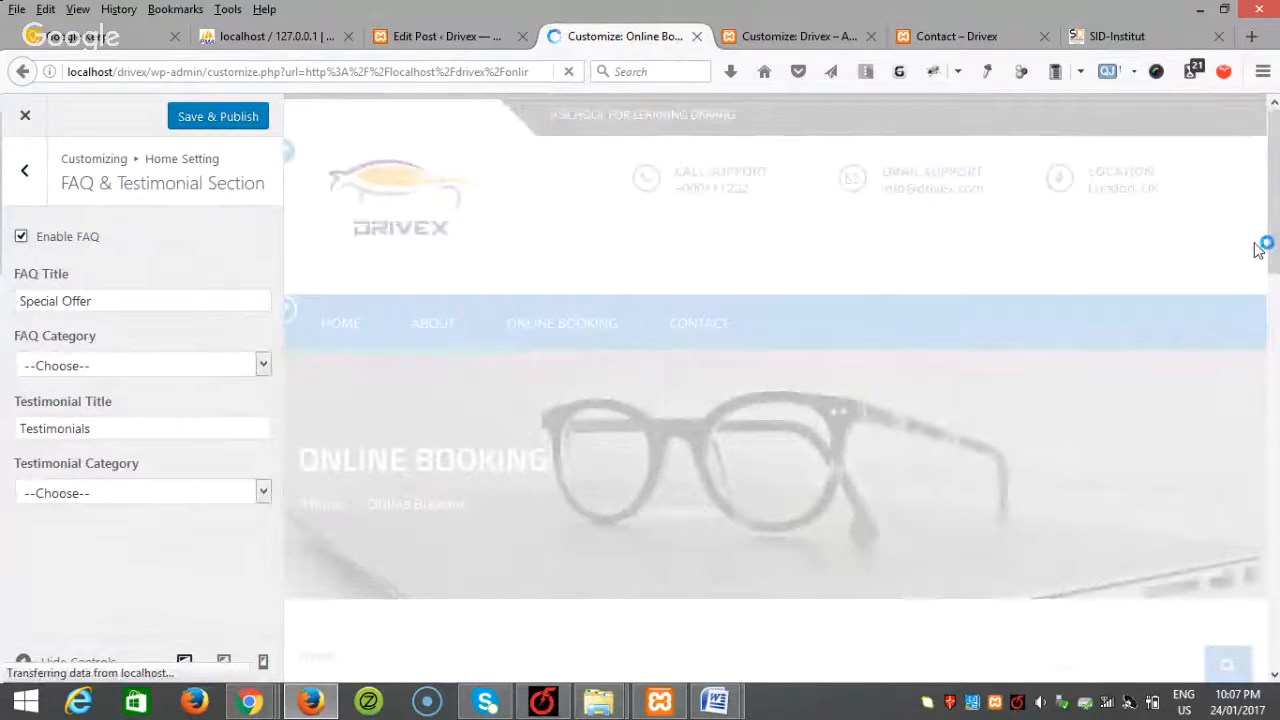
scroll(1257, 255, "down", 10)
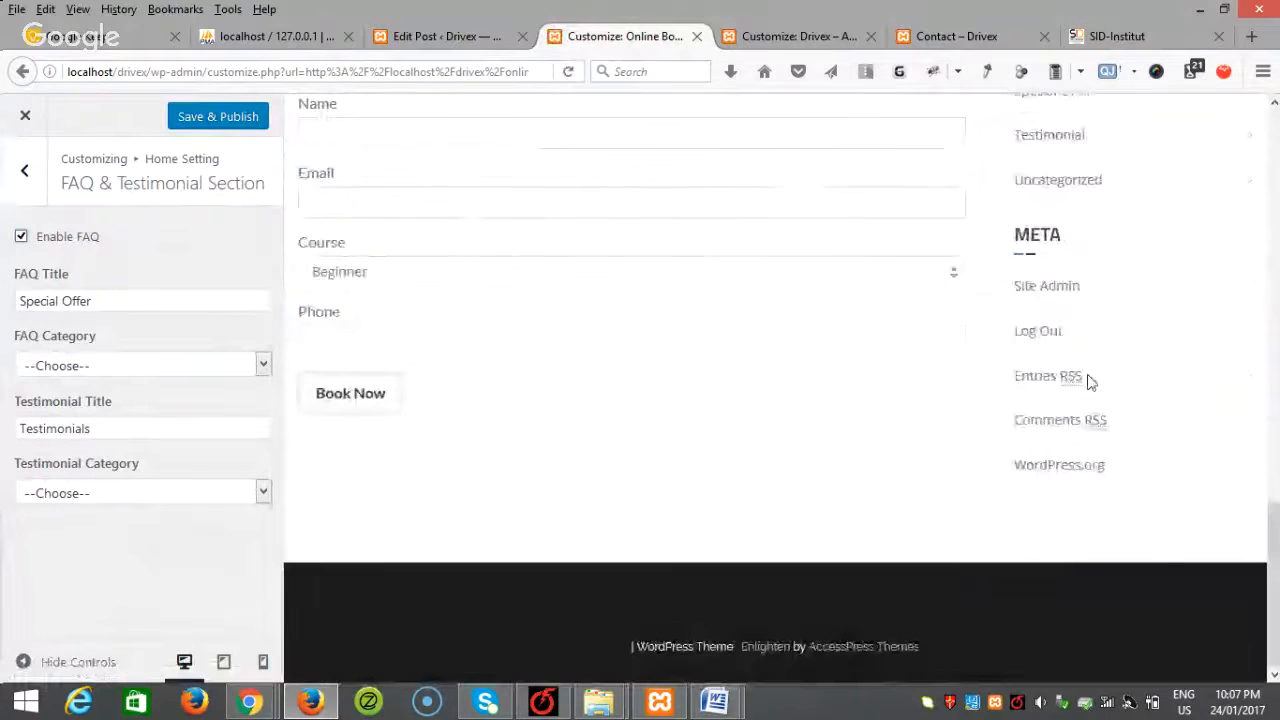
scroll(1077, 382, "up", 5)
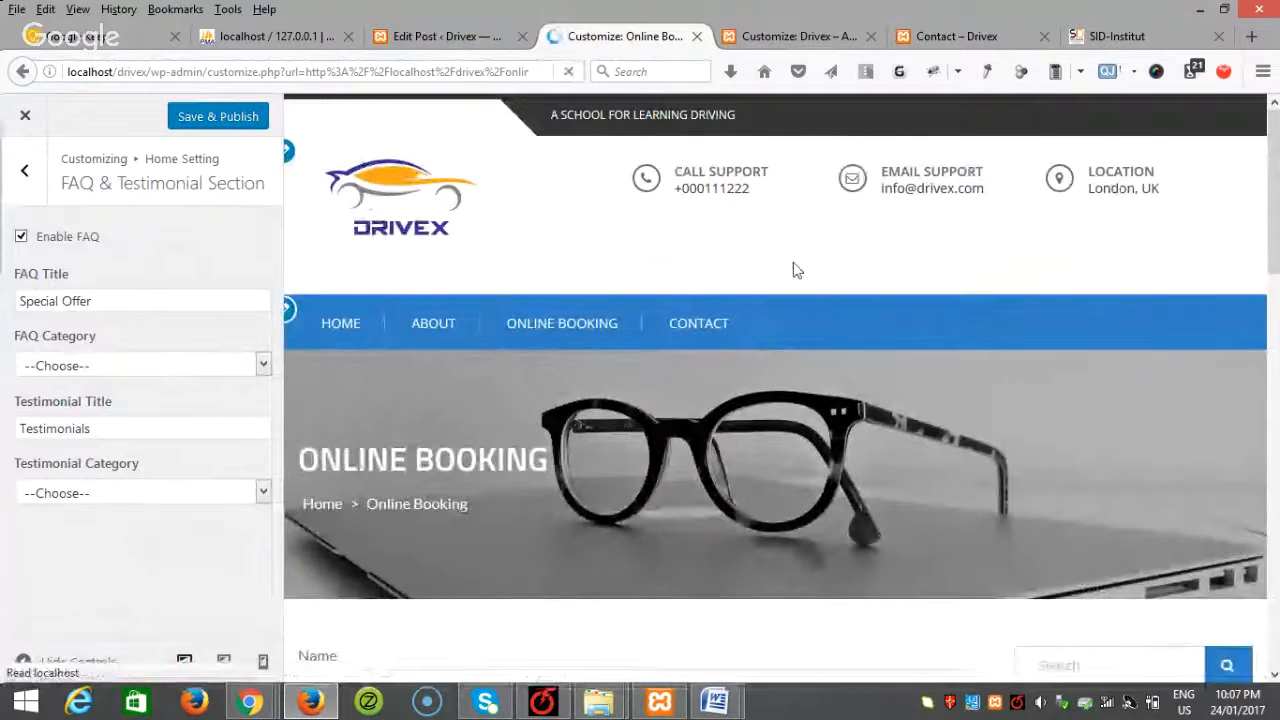
scroll(996, 320, "down", 8)
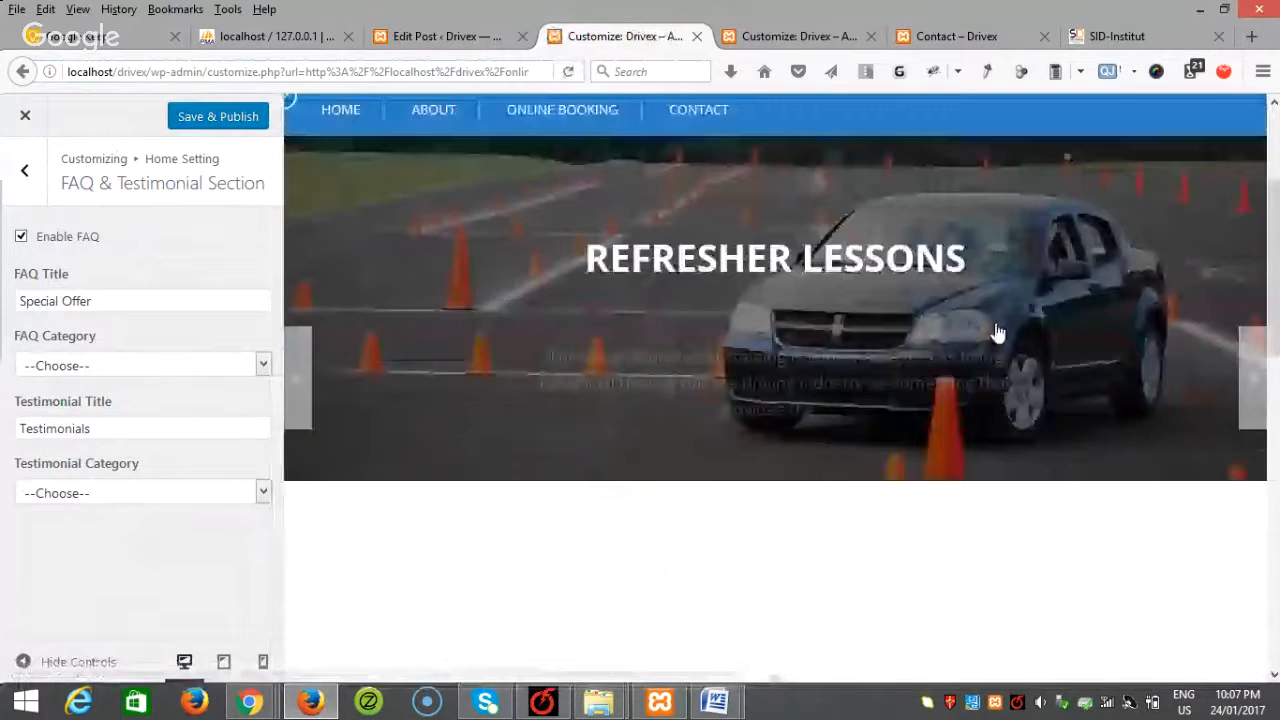
scroll(994, 351, "down", 3)
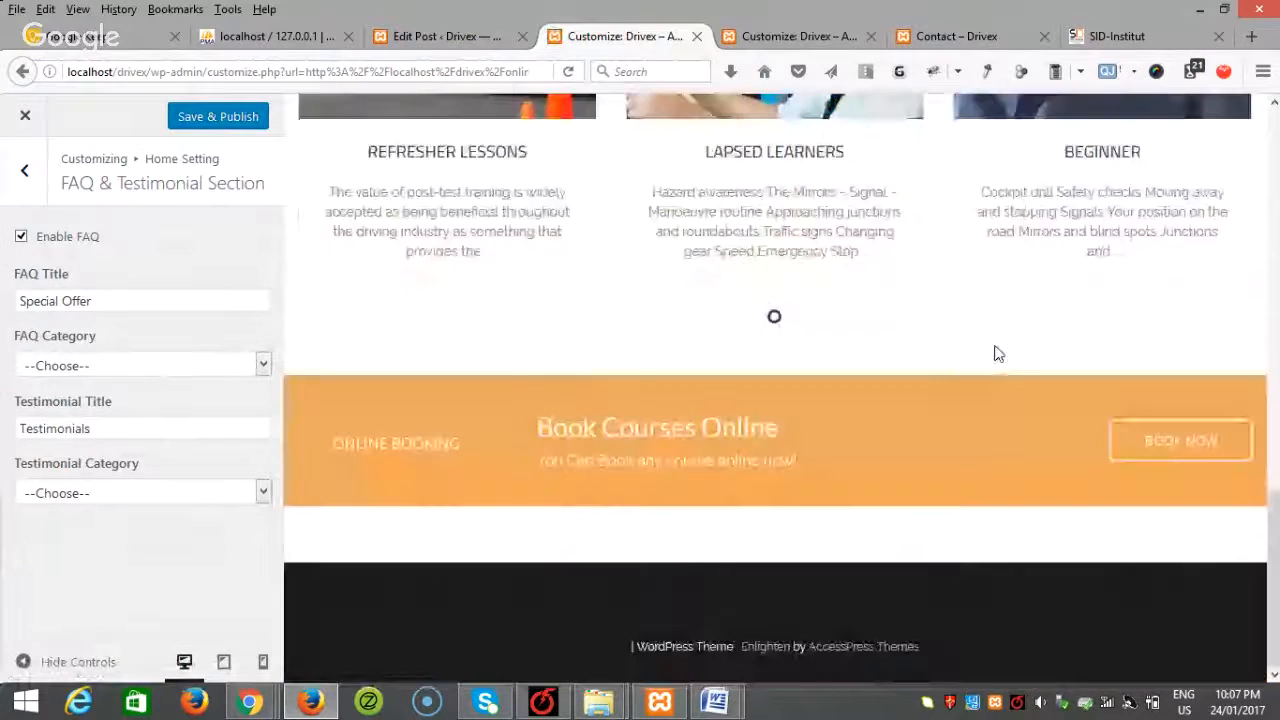
left_click(20, 238)
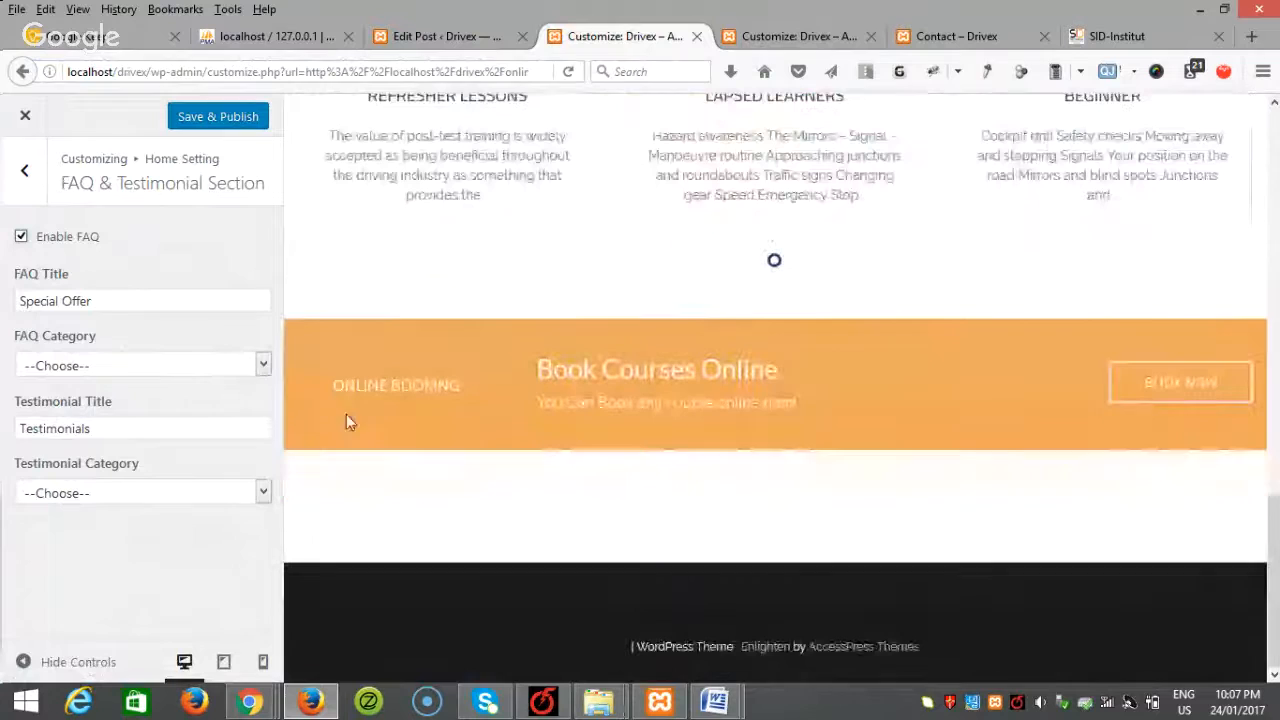
Step: Set the FAQ category to Special Offer and check the 16% OFF and 25% OFF entries
left_click(191, 366)
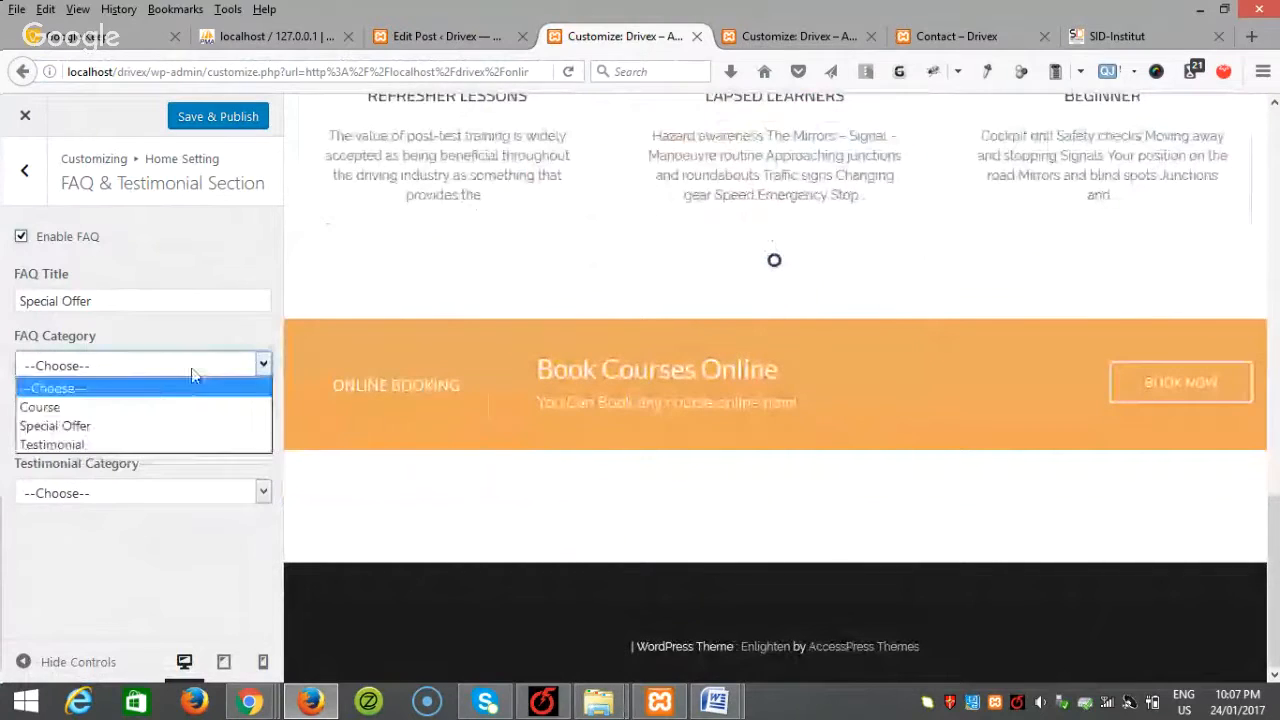
left_click(117, 428)
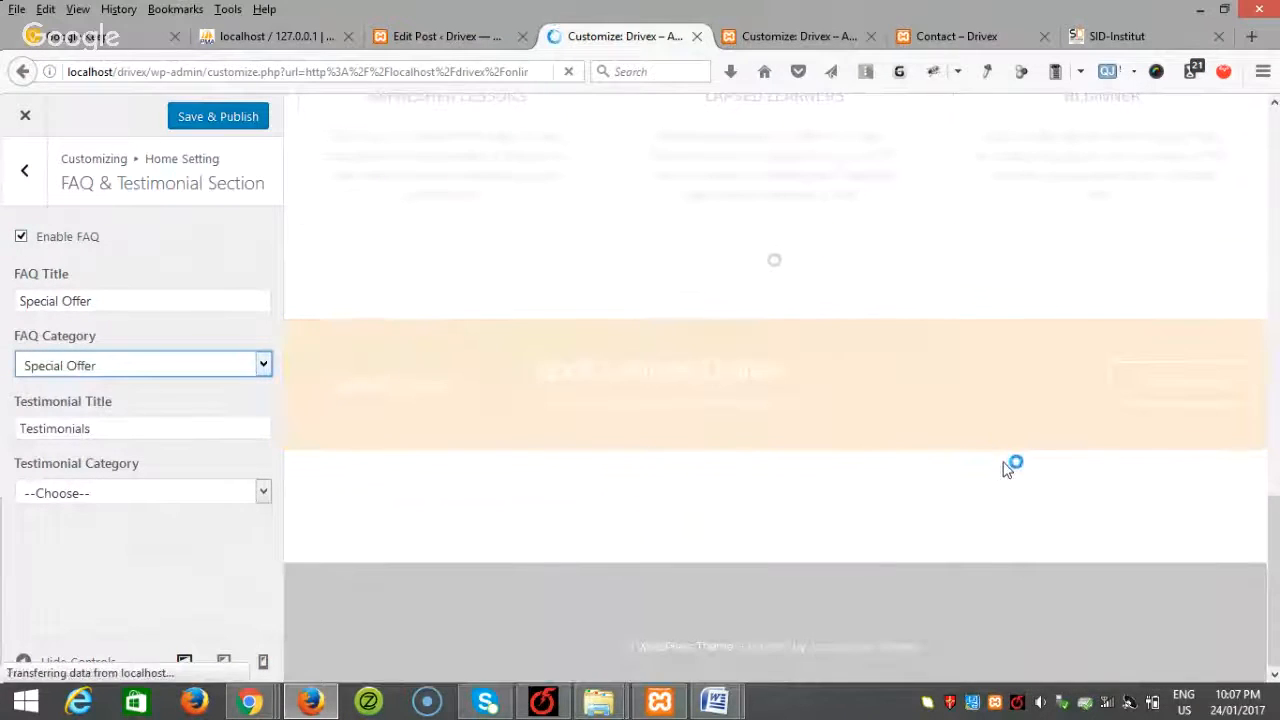
scroll(1007, 470, "down", 3)
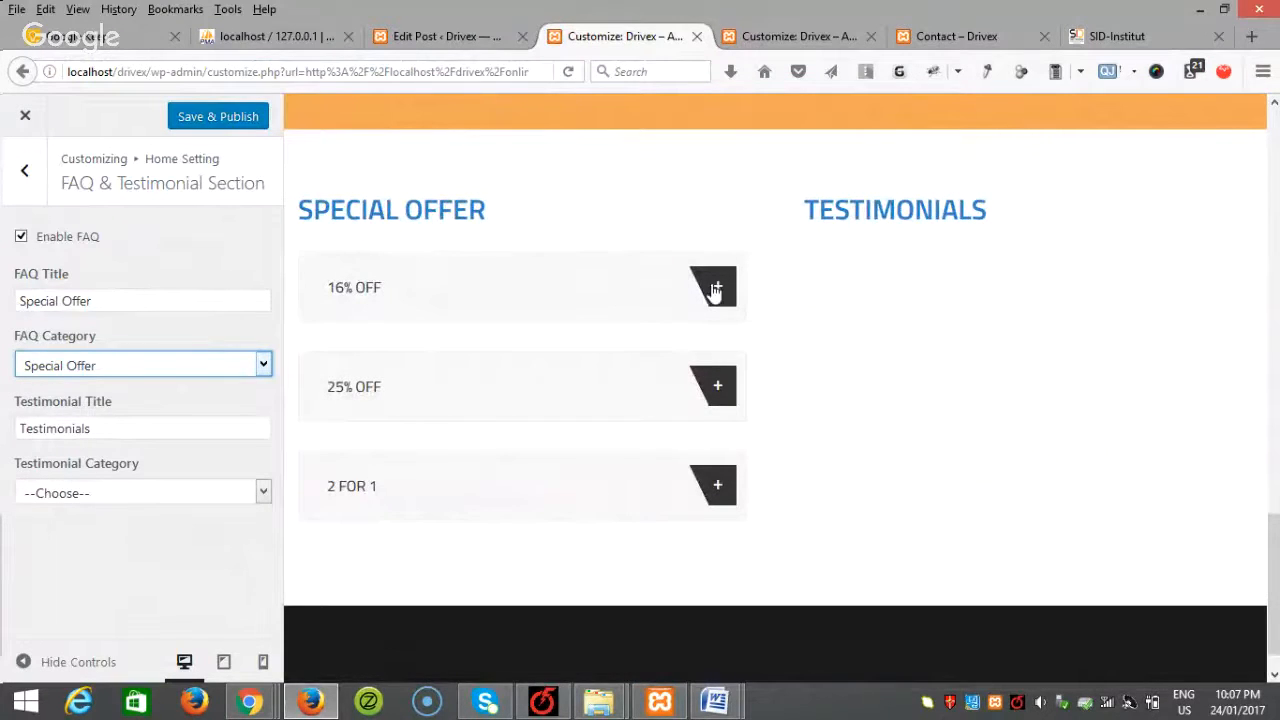
left_click(716, 290)
left_click(716, 290)
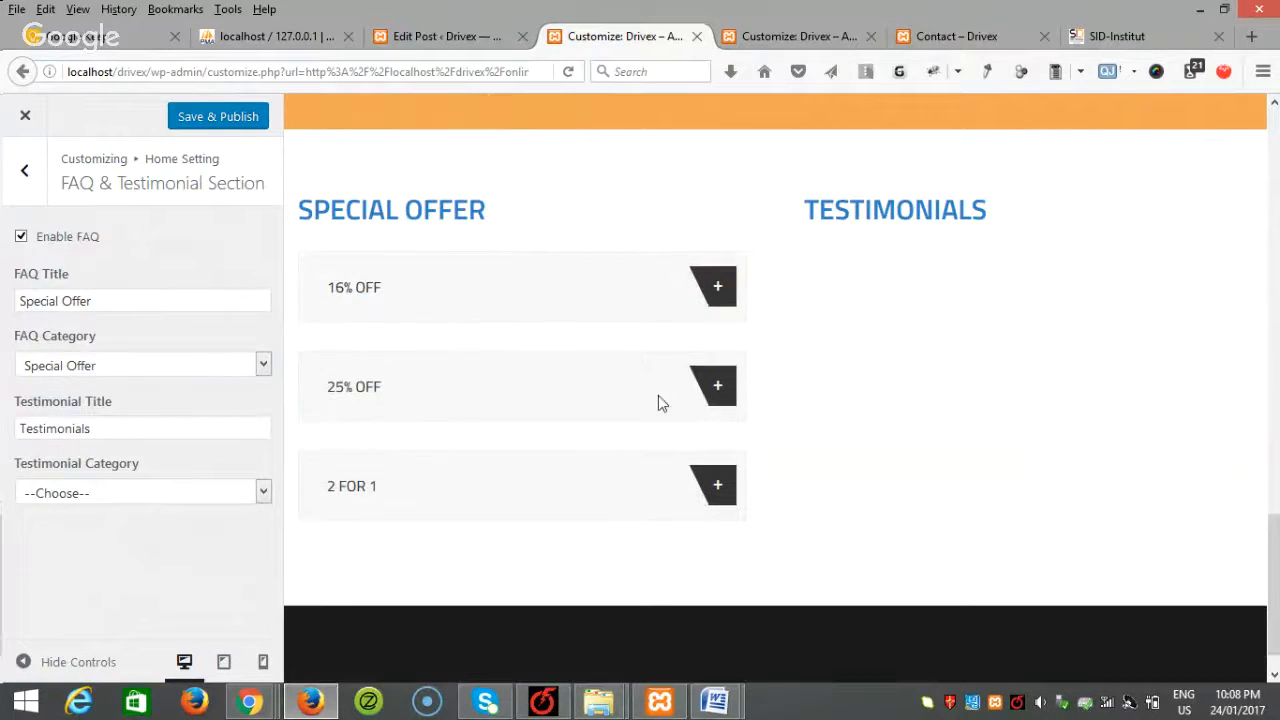
left_click(710, 388)
left_click(710, 388)
Step: Use Testimonial posts for the testimonials slider, save & publish, and close the Customizer
left_click(155, 497)
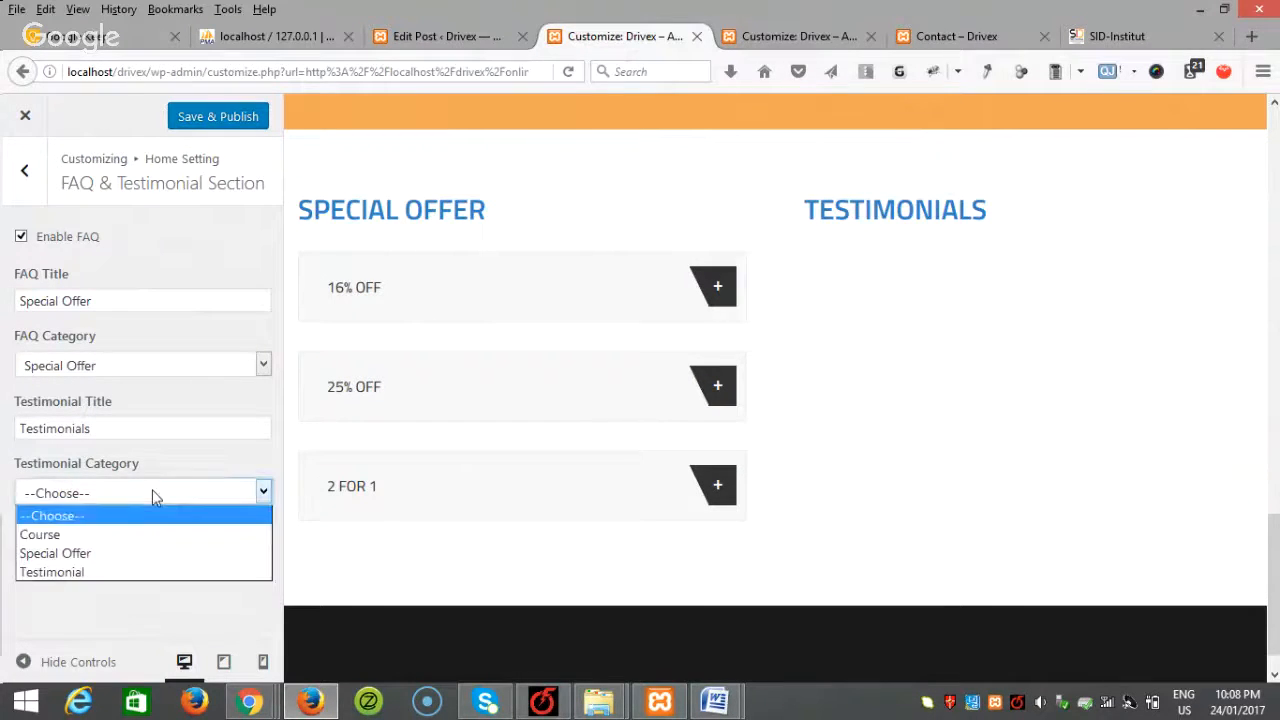
left_click(73, 570)
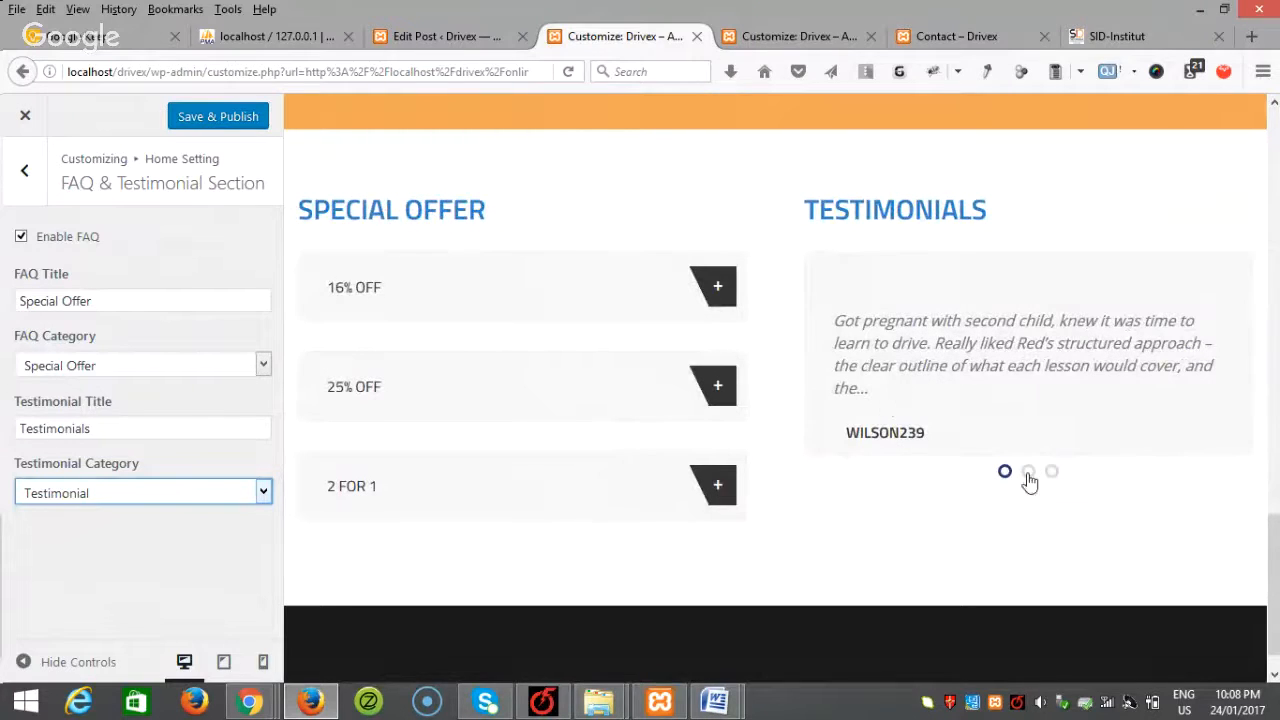
left_click(1029, 481)
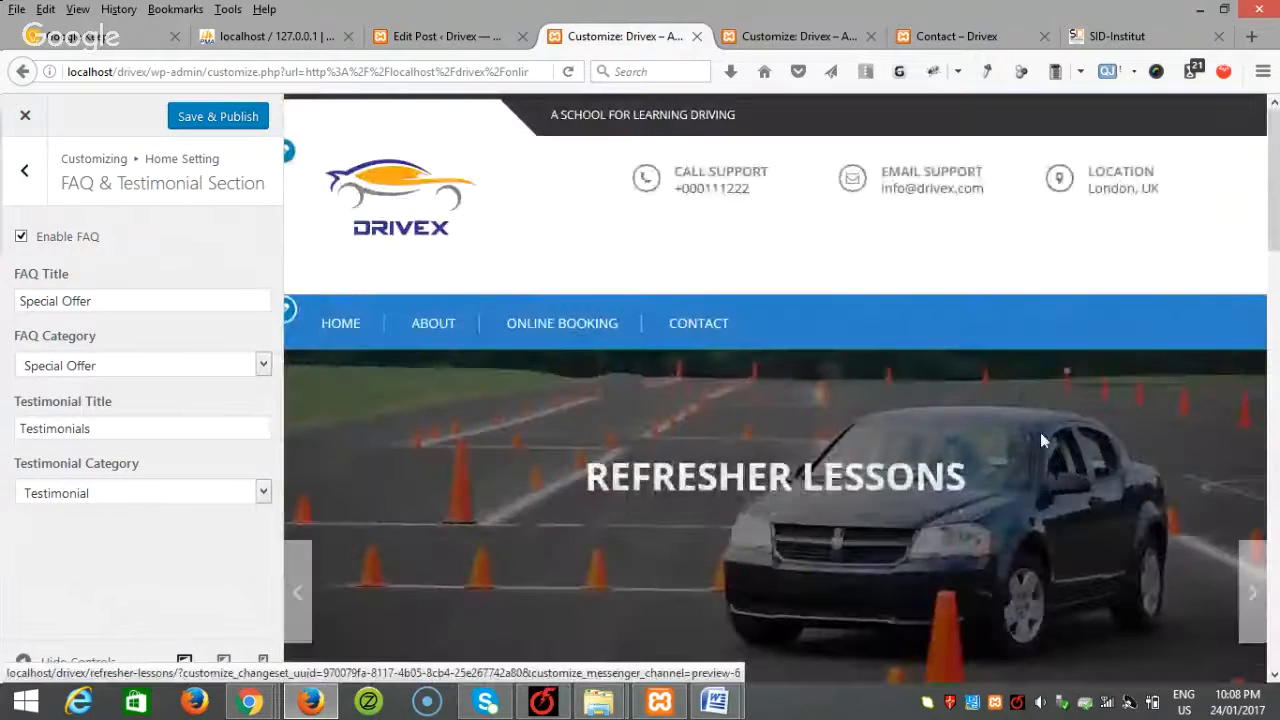
left_click_drag(1273, 160, 1272, 548)
left_click(232, 122)
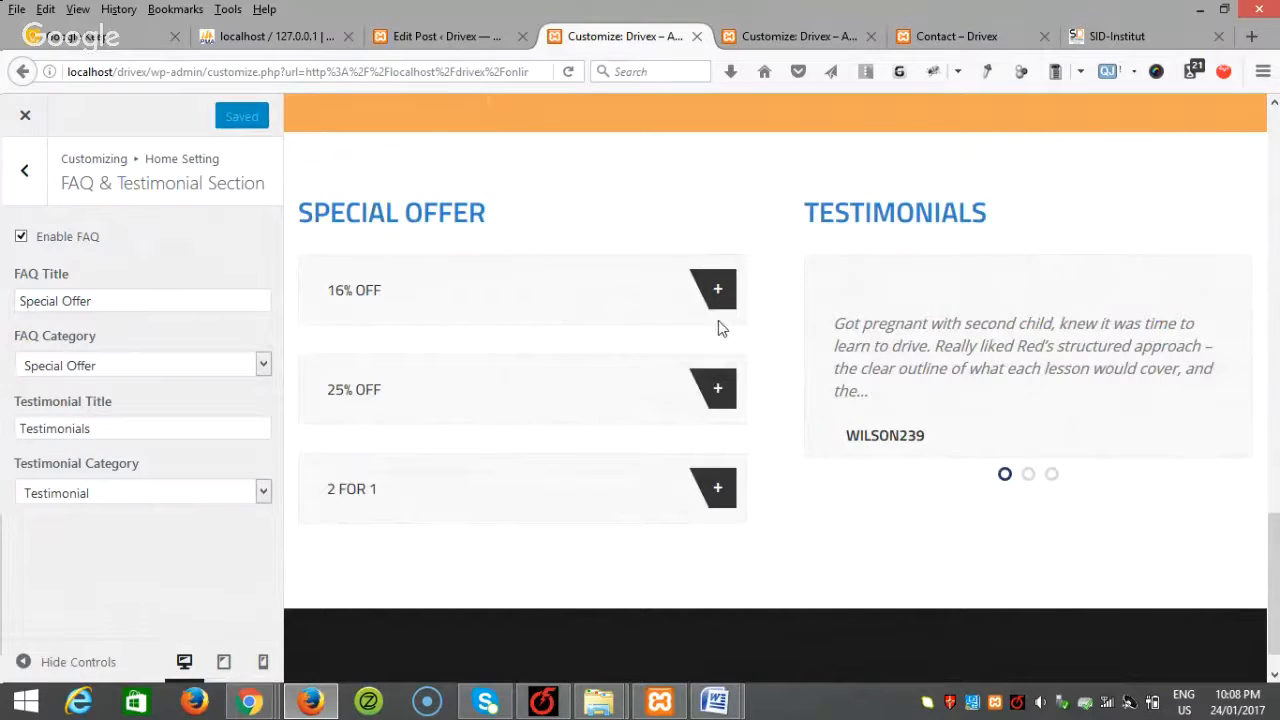
left_click(25, 115)
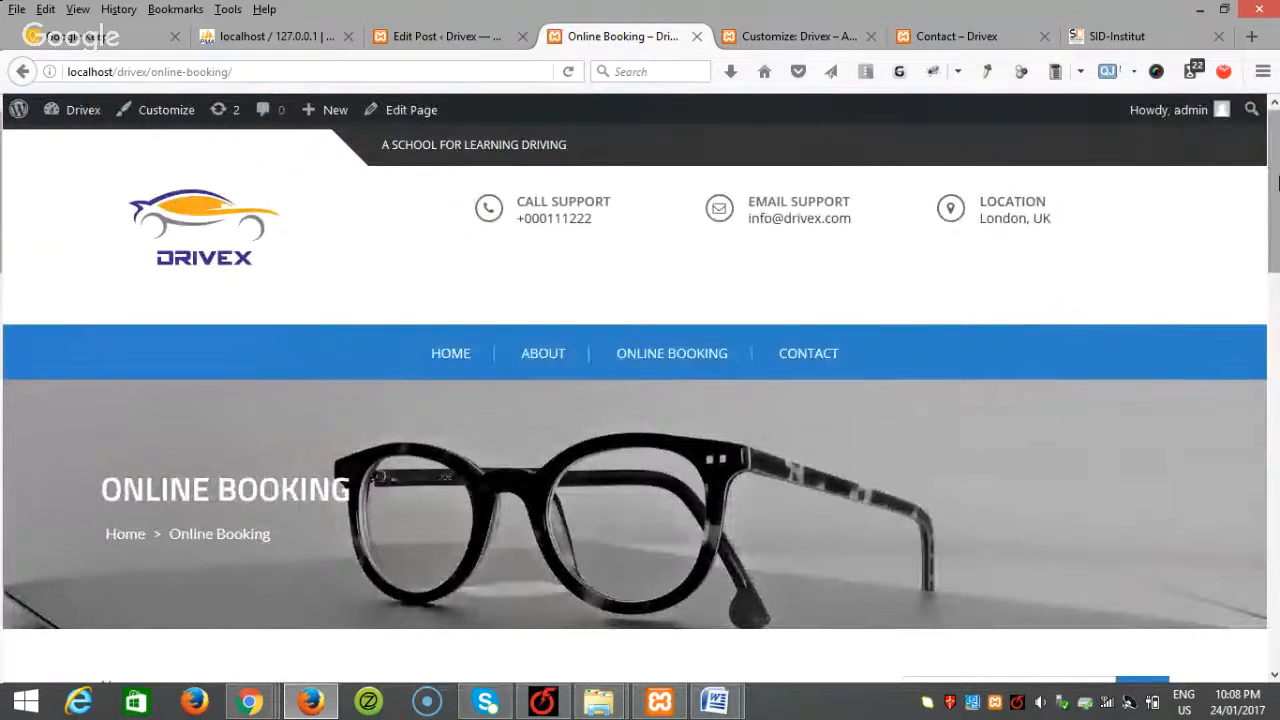
Step: Review the Drivex homepage's Special Offer and Testimonials sections, then reopen the Customizer
scroll(1278, 313, "down", 10)
scroll(1278, 313, "up", 10)
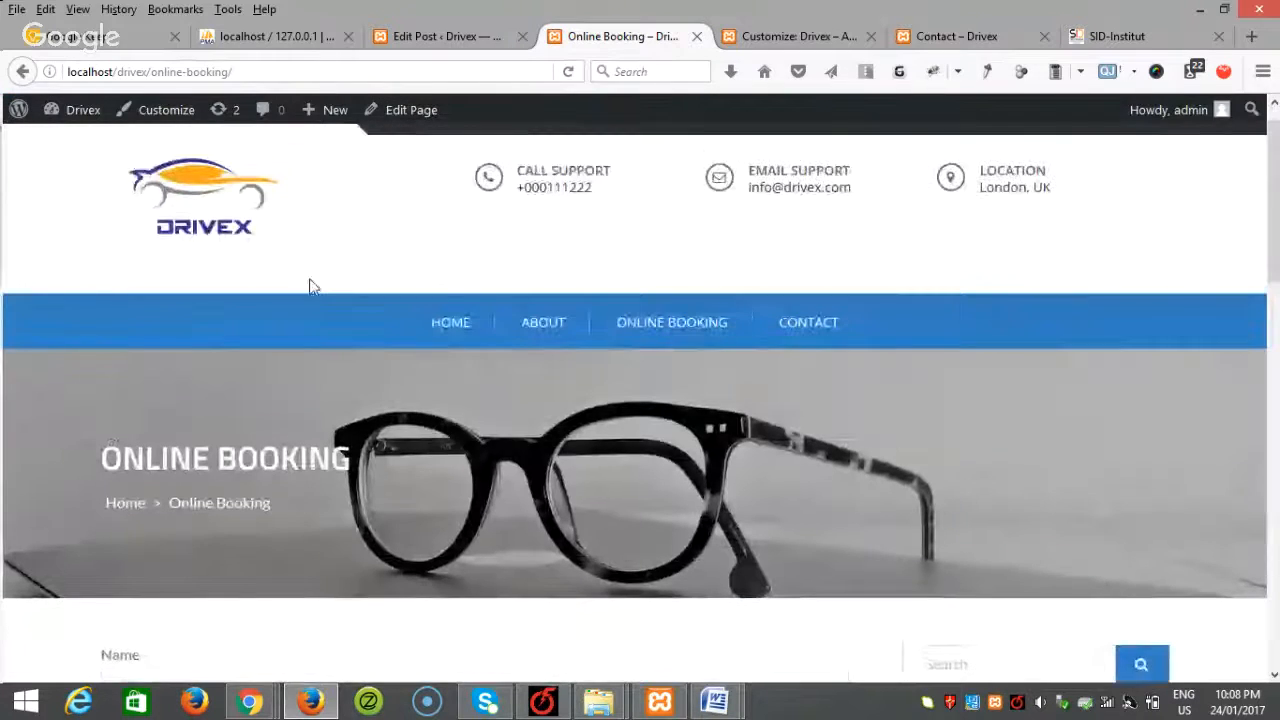
left_click(203, 220)
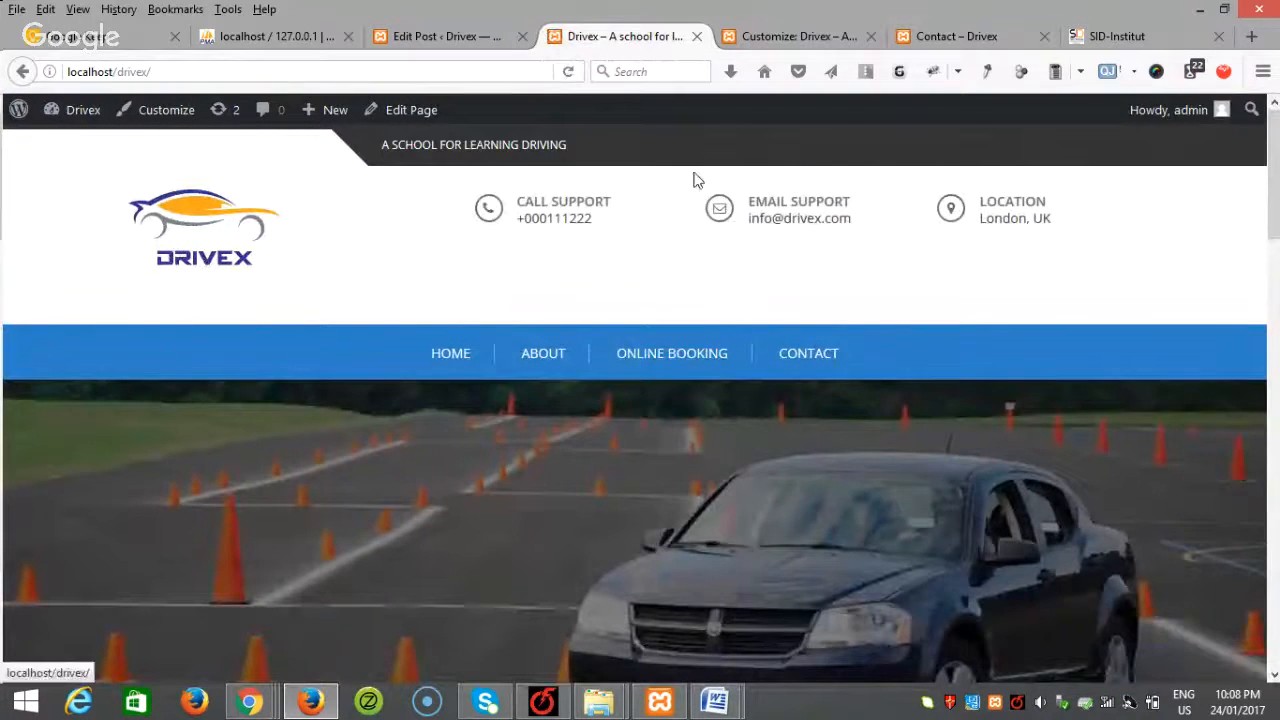
scroll(1118, 249, "down", 5)
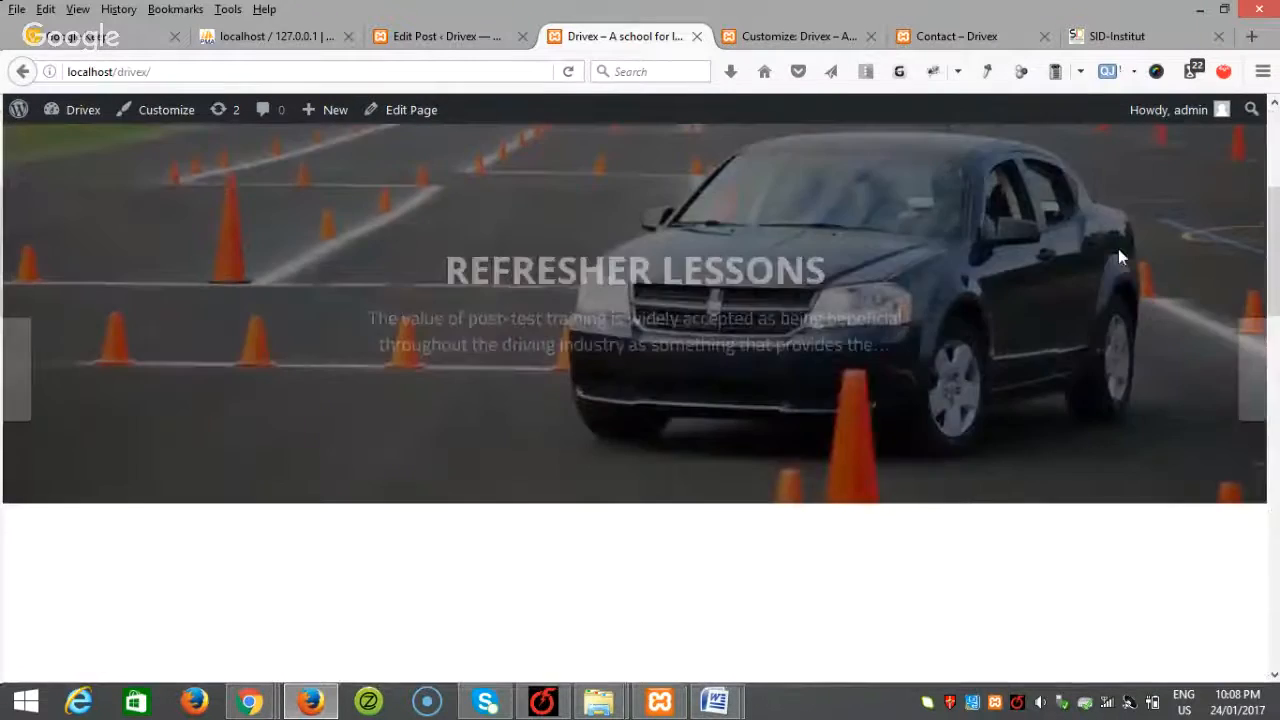
scroll(571, 403, "up", 2)
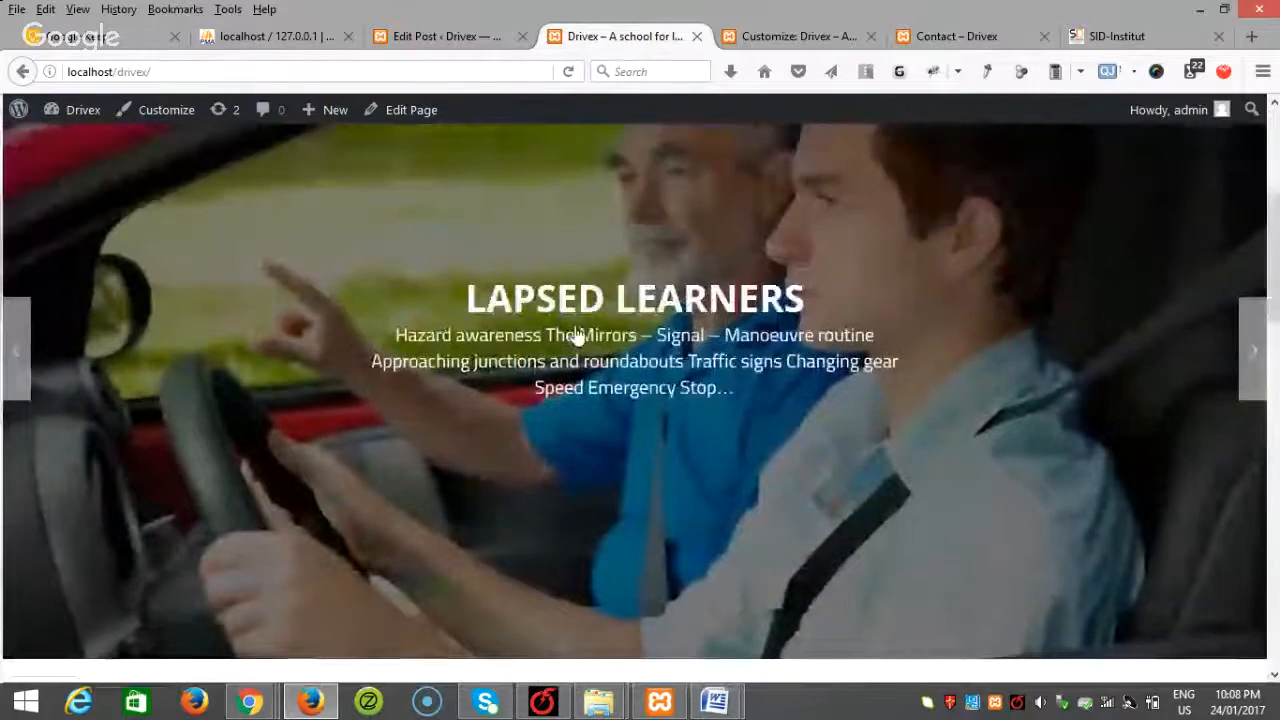
scroll(570, 340, "down", 6)
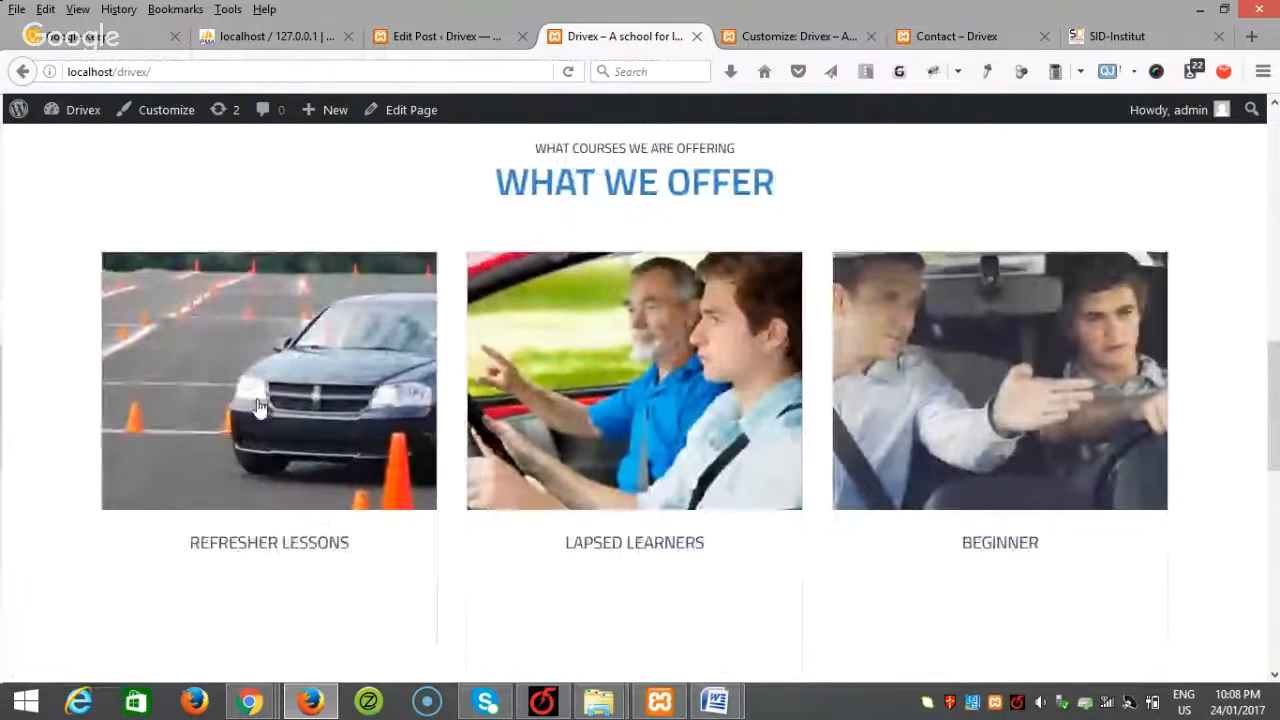
scroll(1055, 370, "down", 1)
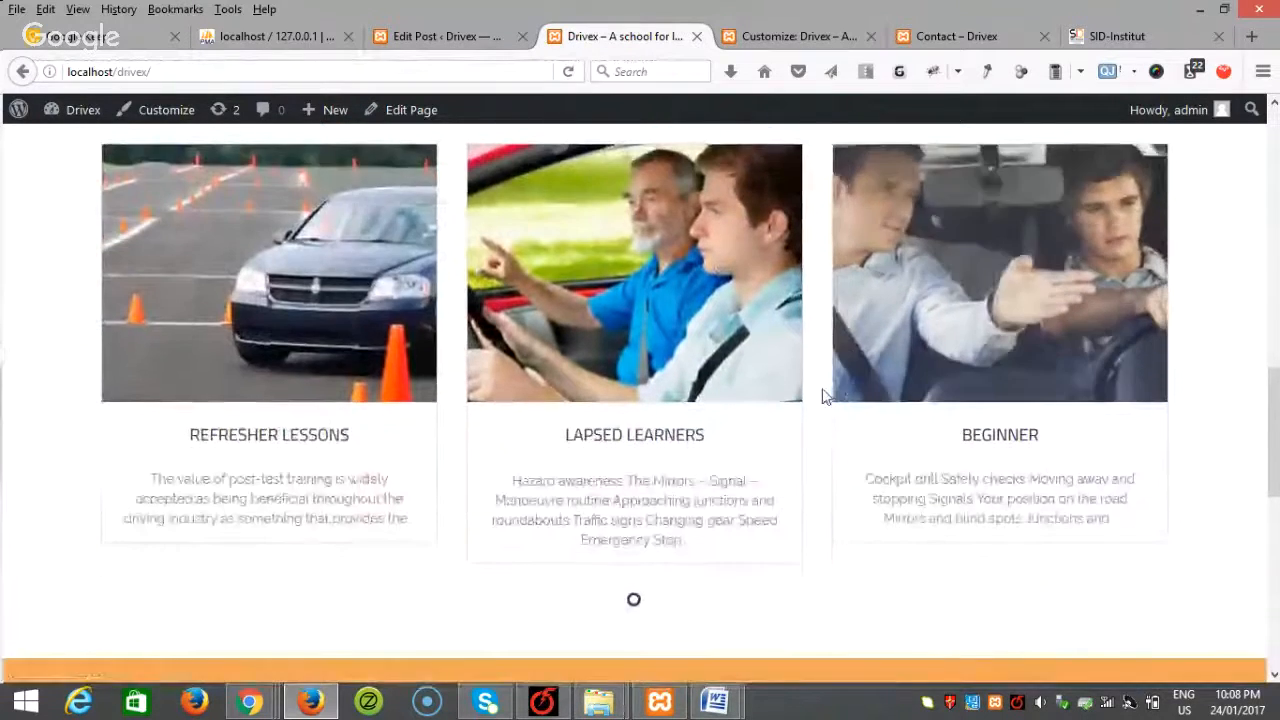
scroll(823, 397, "down", 2)
scroll(656, 421, "down", 1)
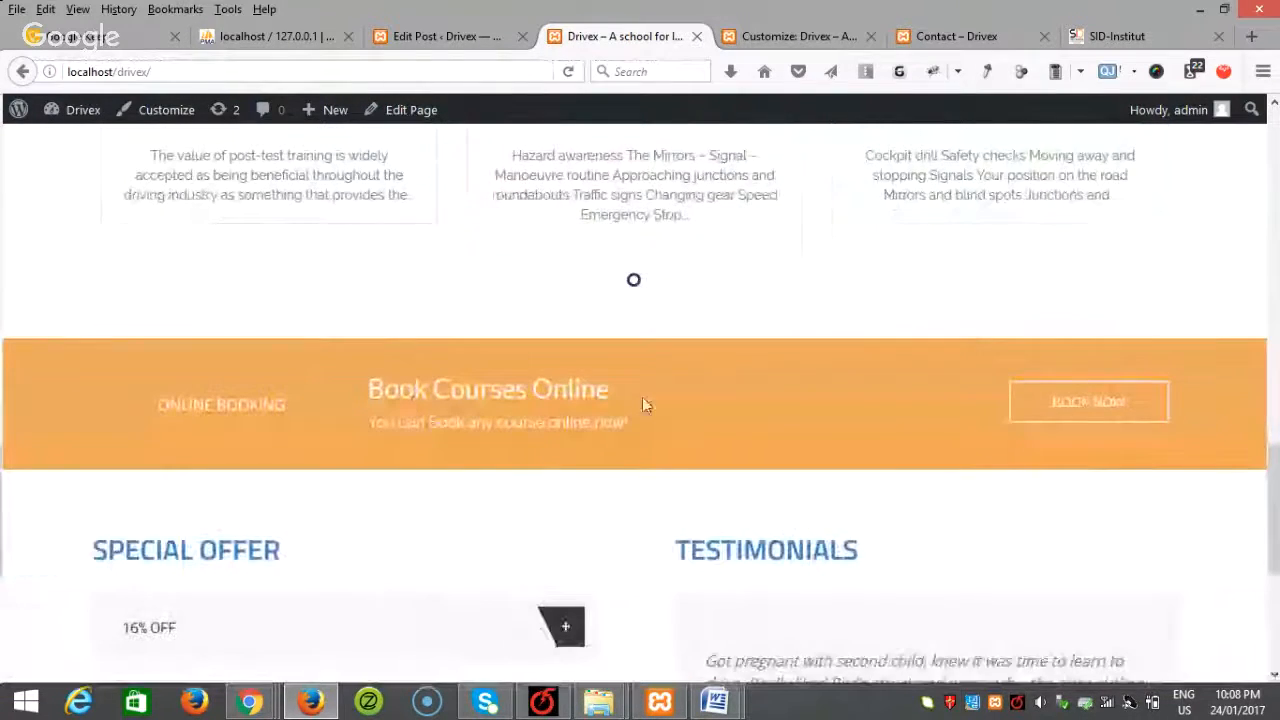
scroll(803, 441, "down", 3)
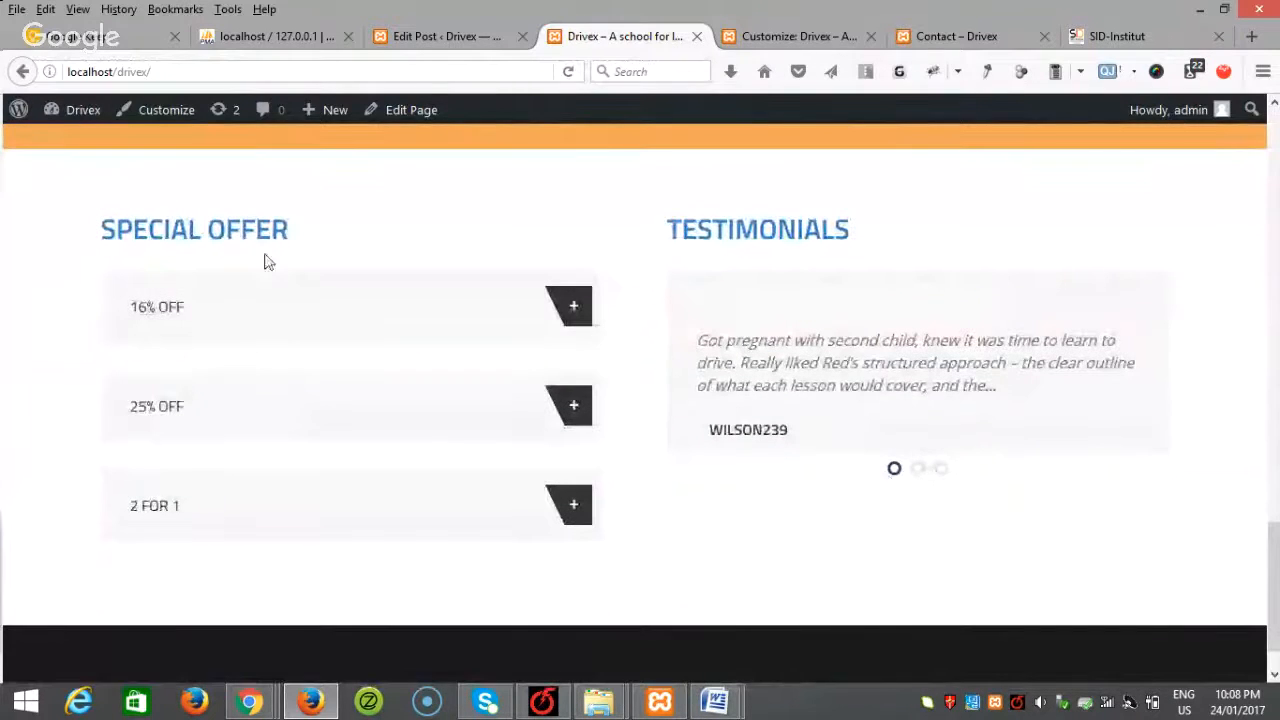
scroll(283, 412, "down", 1)
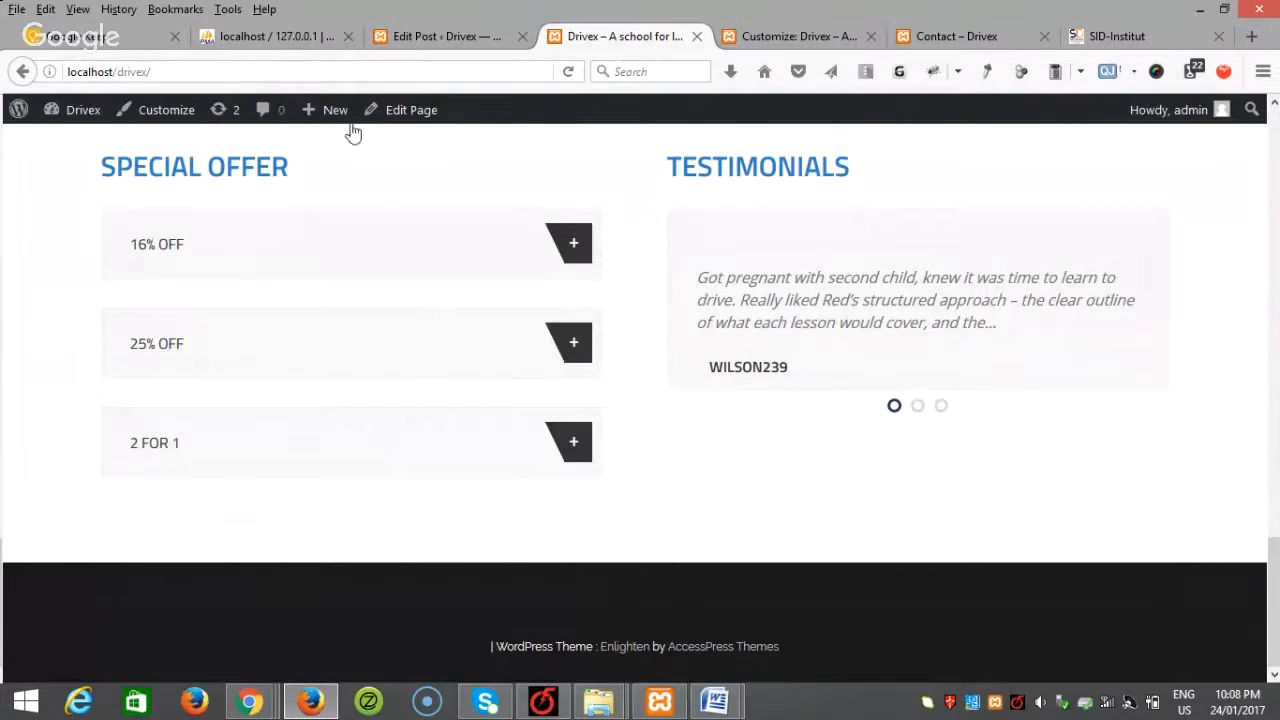
left_click(162, 115)
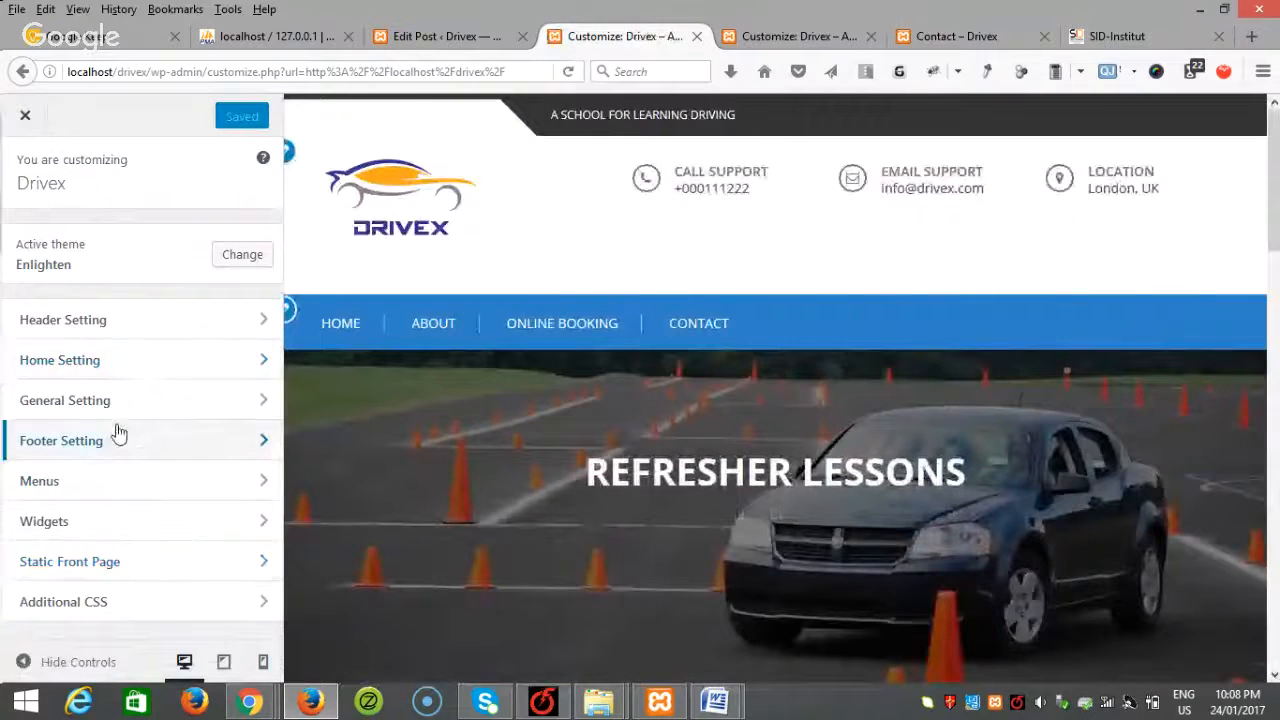
Step: Enter 'Copyright Drivex 2017' as the Footer Text, publish it, and close the Customizer
left_click(110, 440)
left_click(69, 259)
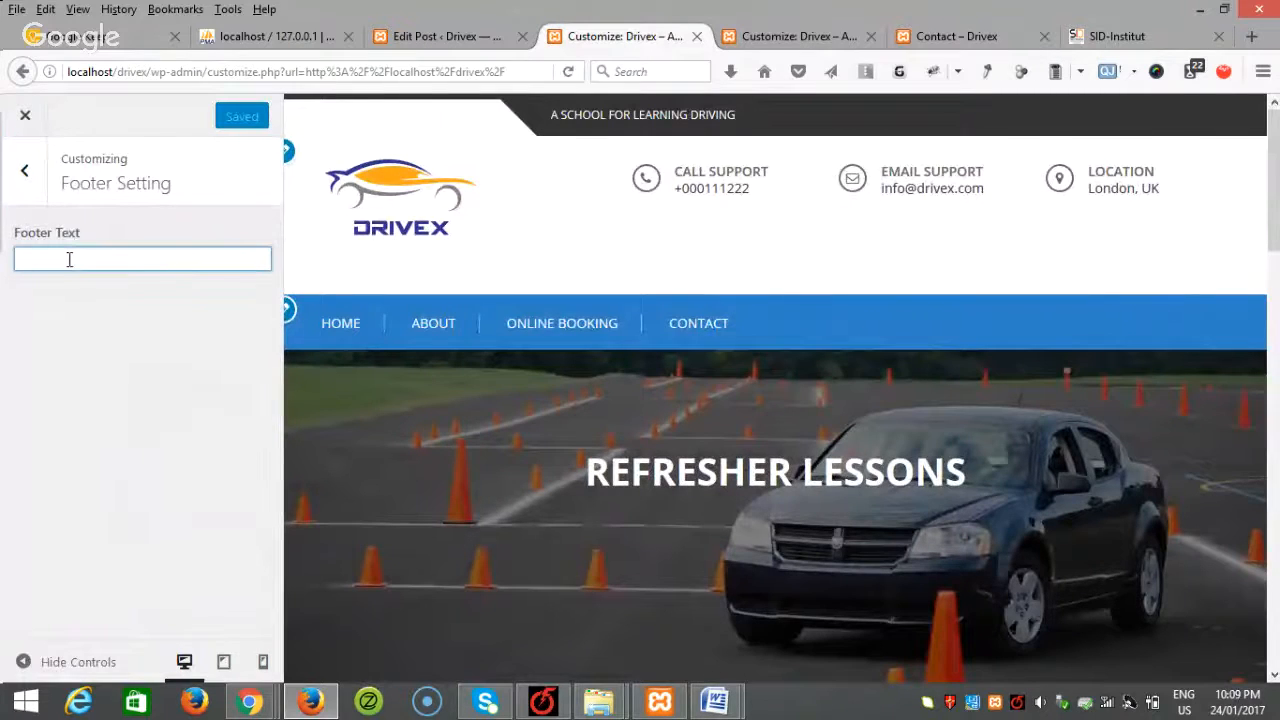
type("Copyr")
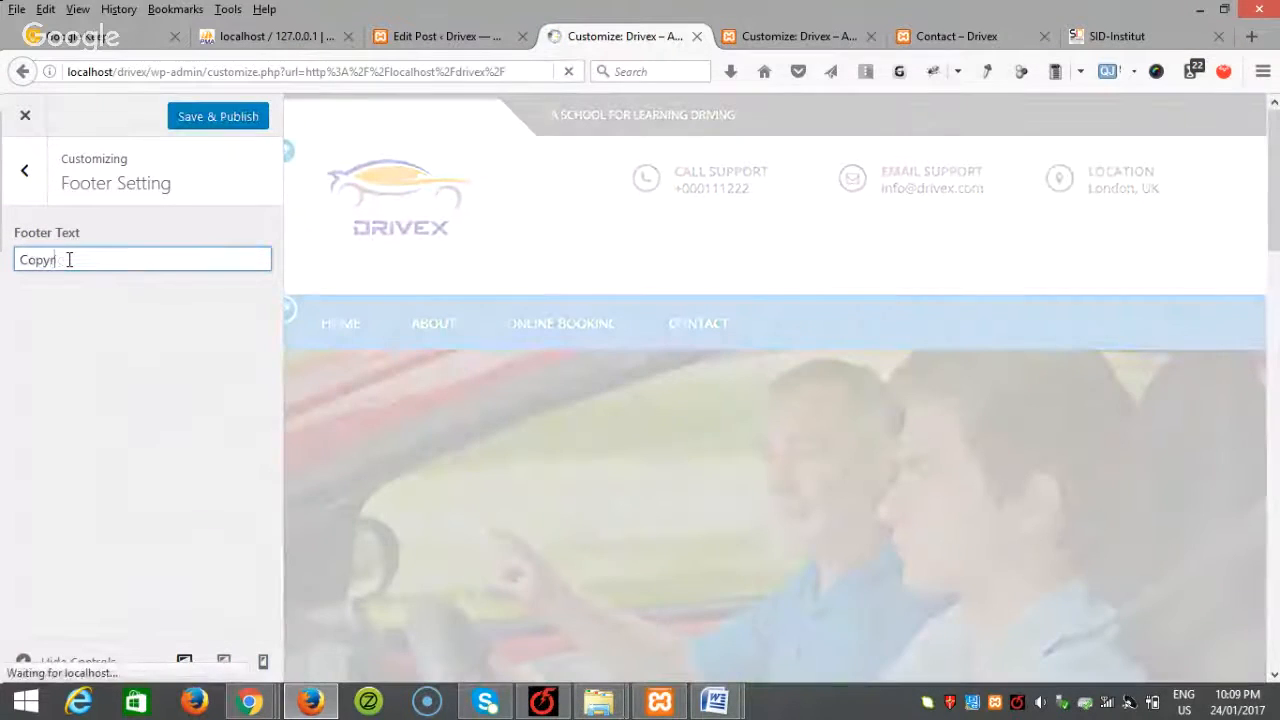
type("ight Drivex")
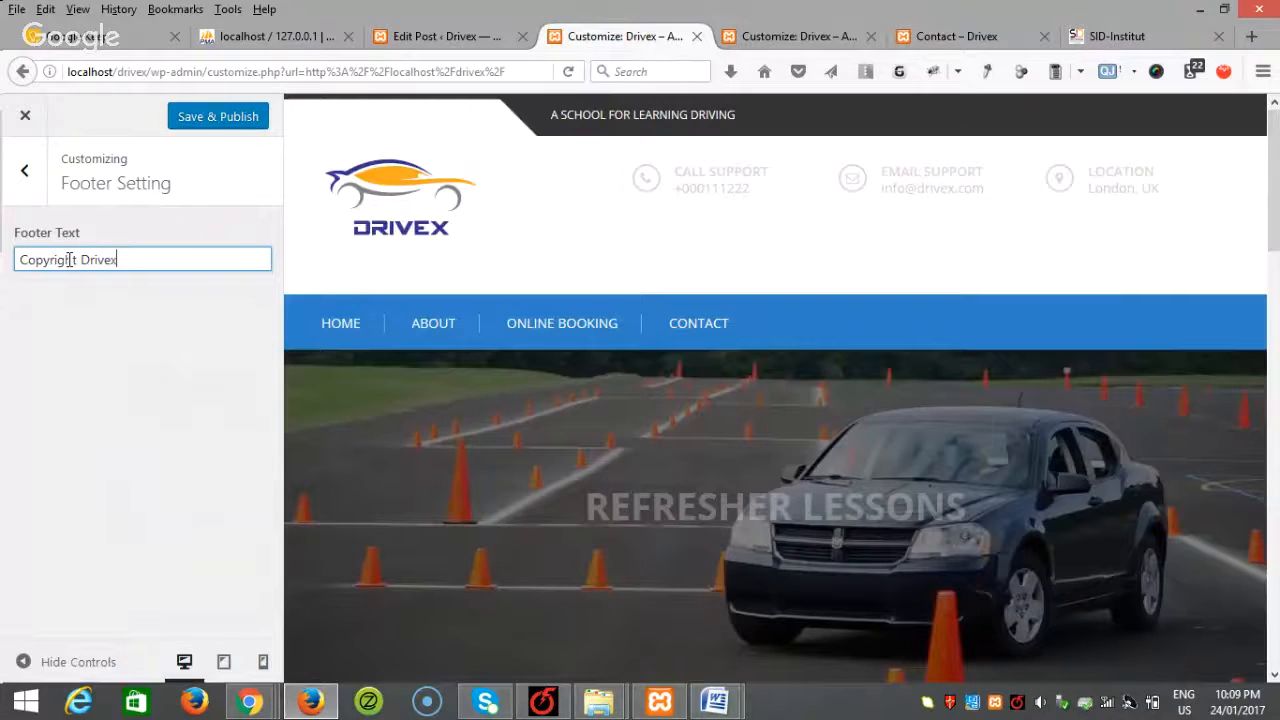
type(" 2017")
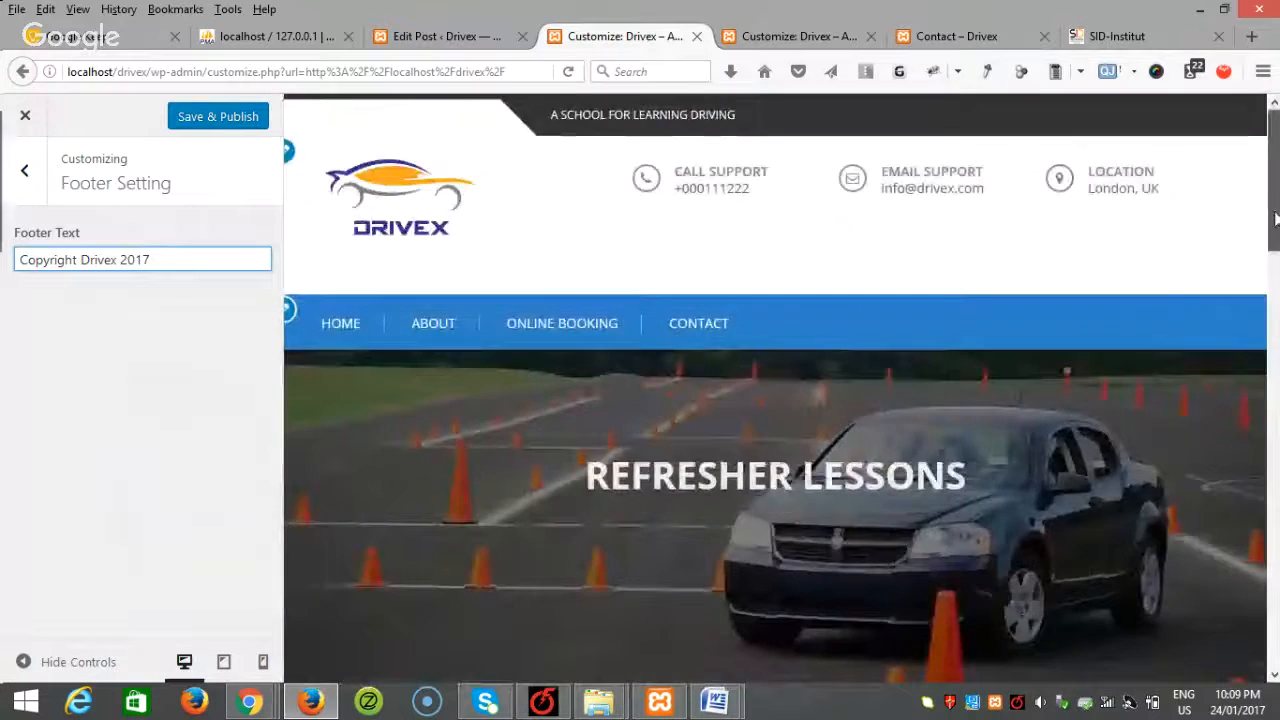
left_click_drag(1275, 217, 1275, 640)
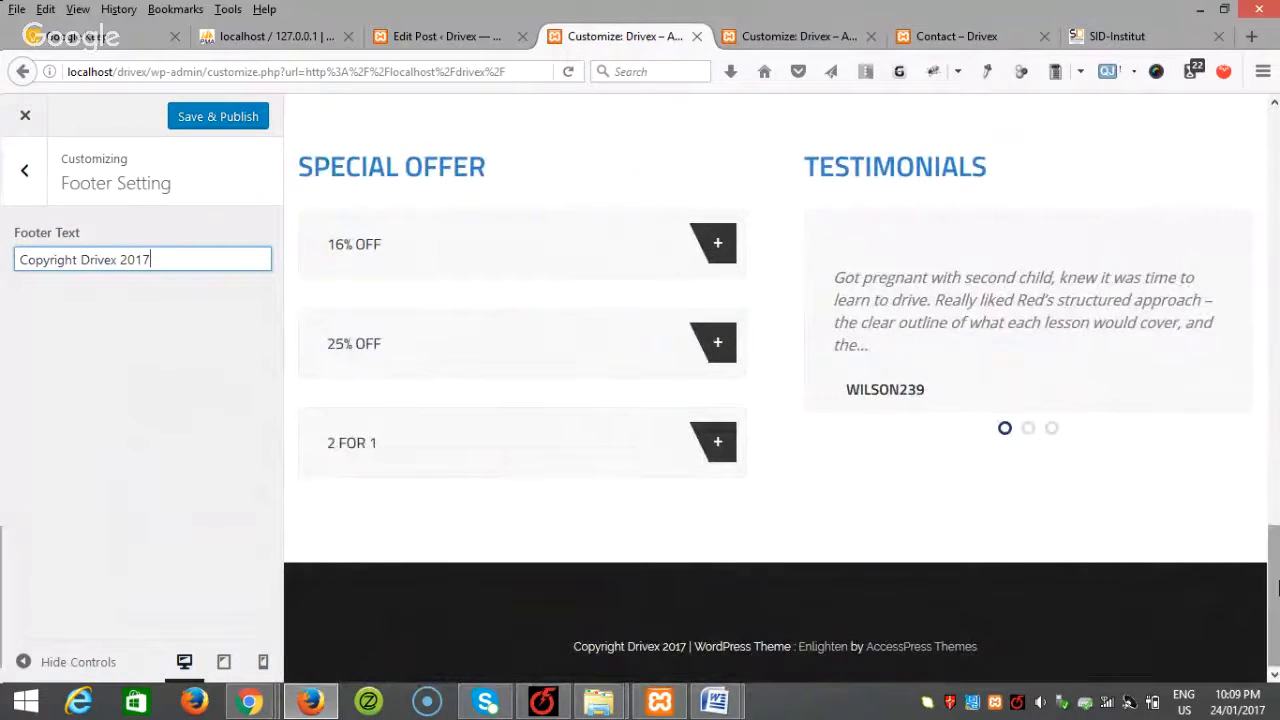
left_click_drag(1273, 595, 1276, 150)
left_click(218, 116)
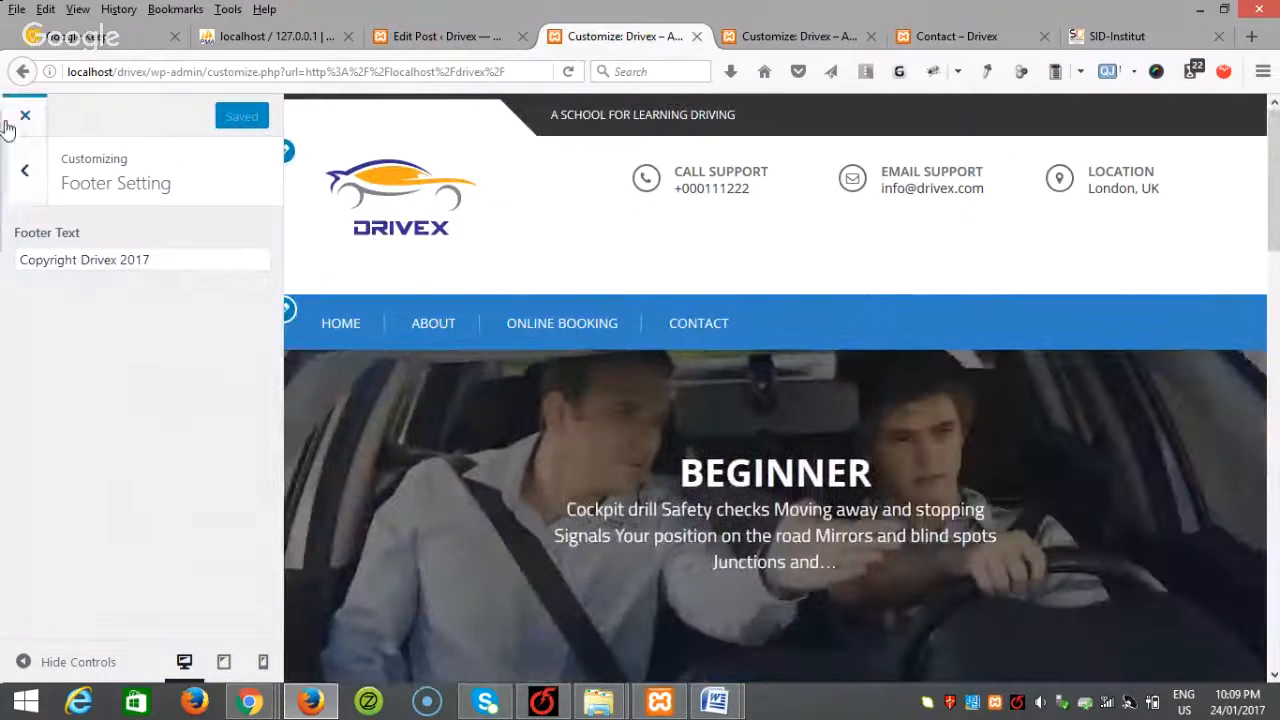
left_click(24, 116)
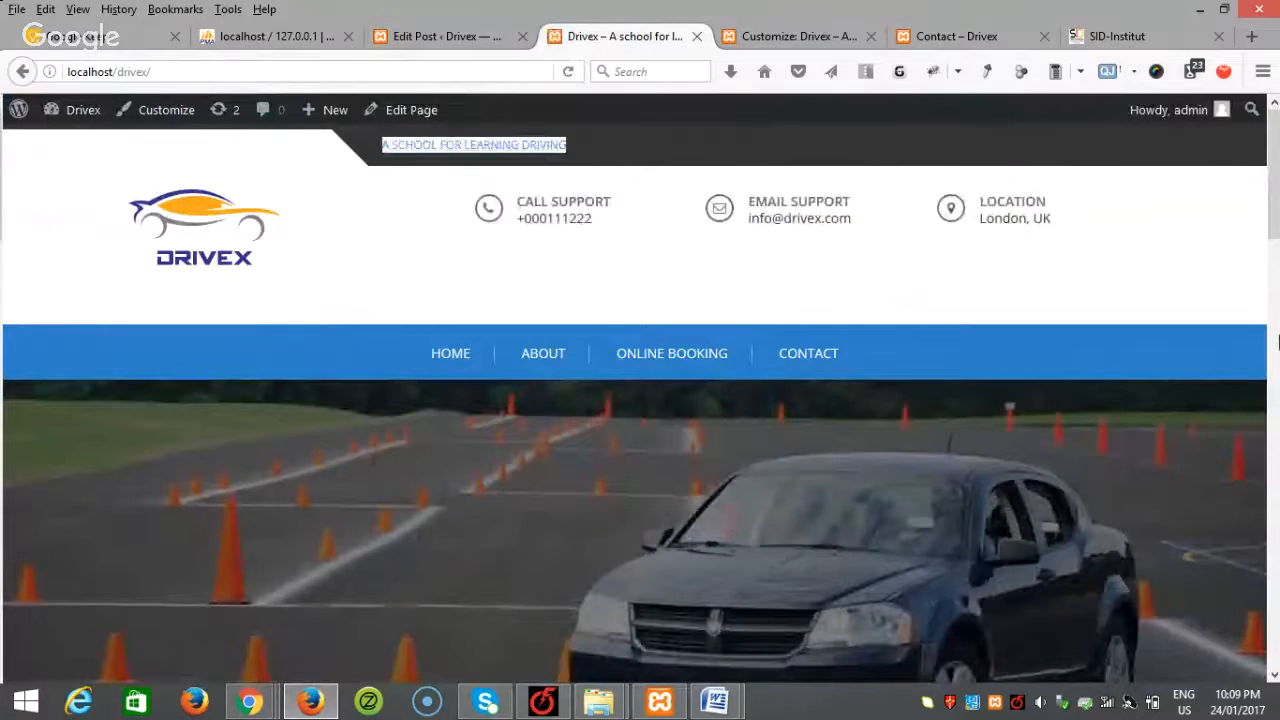
Step: Scroll through the finished Drivex homepage, then stop the Hangouts live broadcast
left_click_drag(1276, 298, 1274, 158)
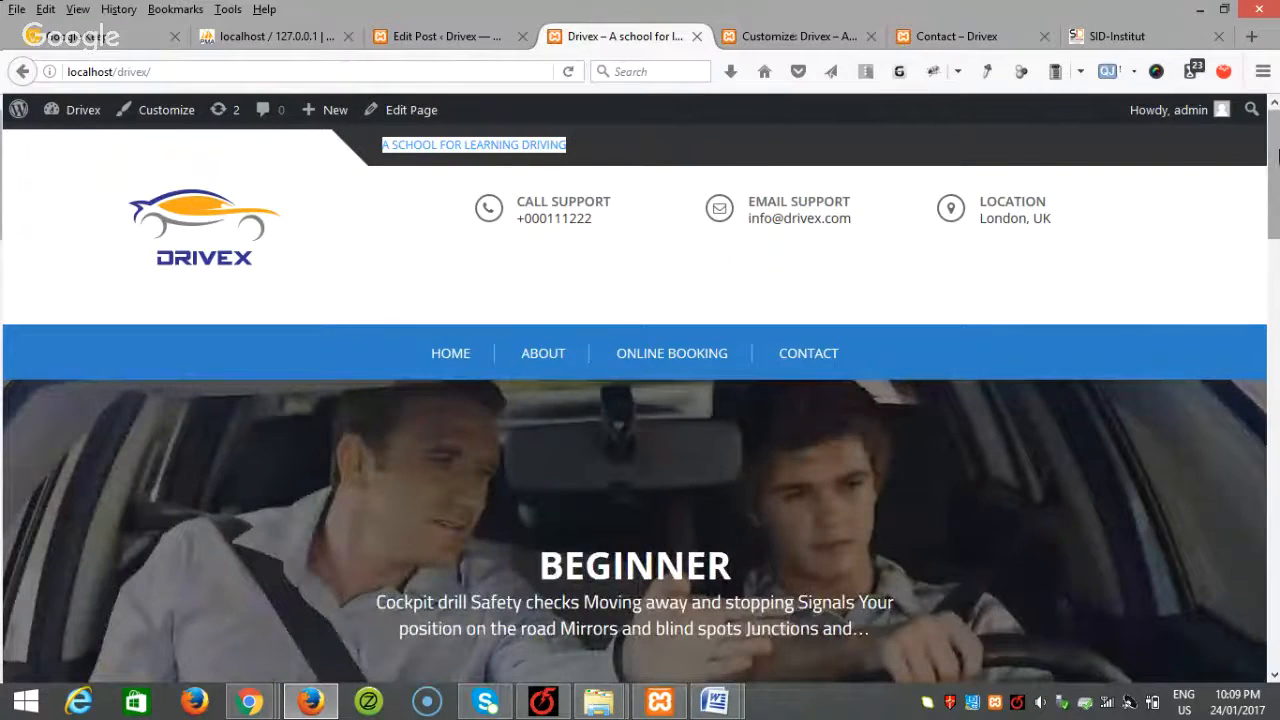
left_click_drag(1277, 140, 1250, 128)
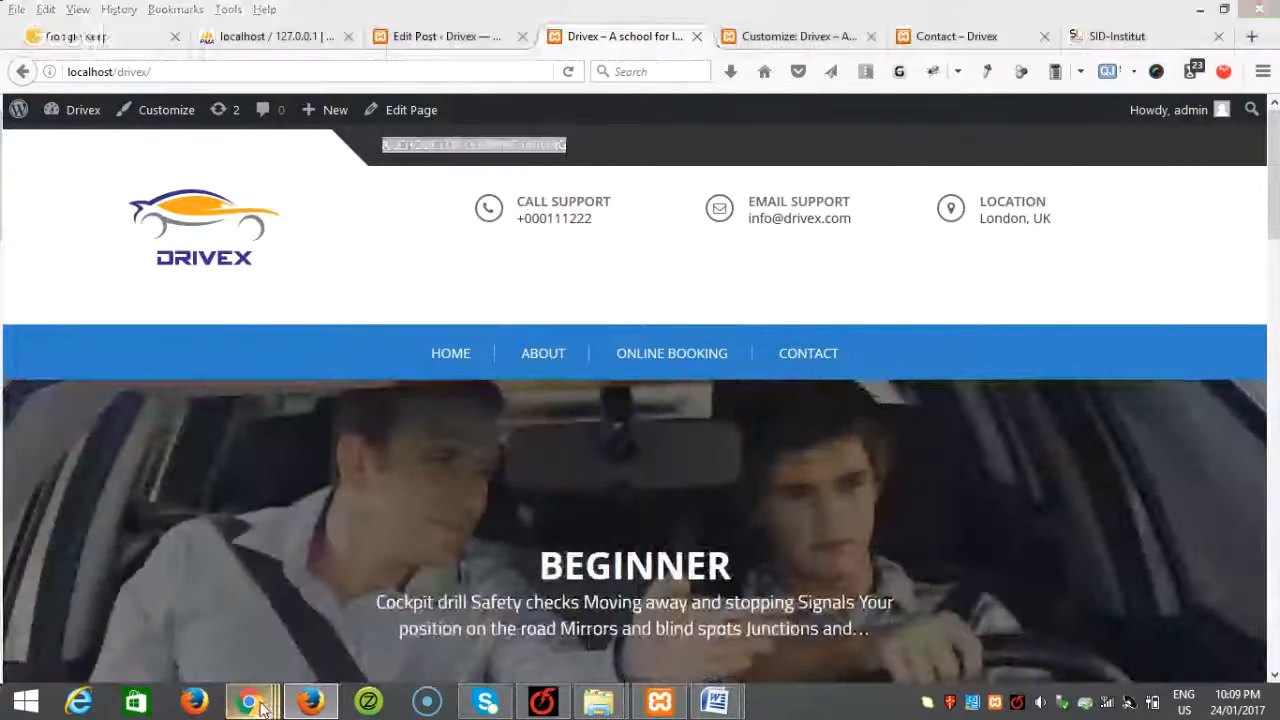
mouse_move(250, 703)
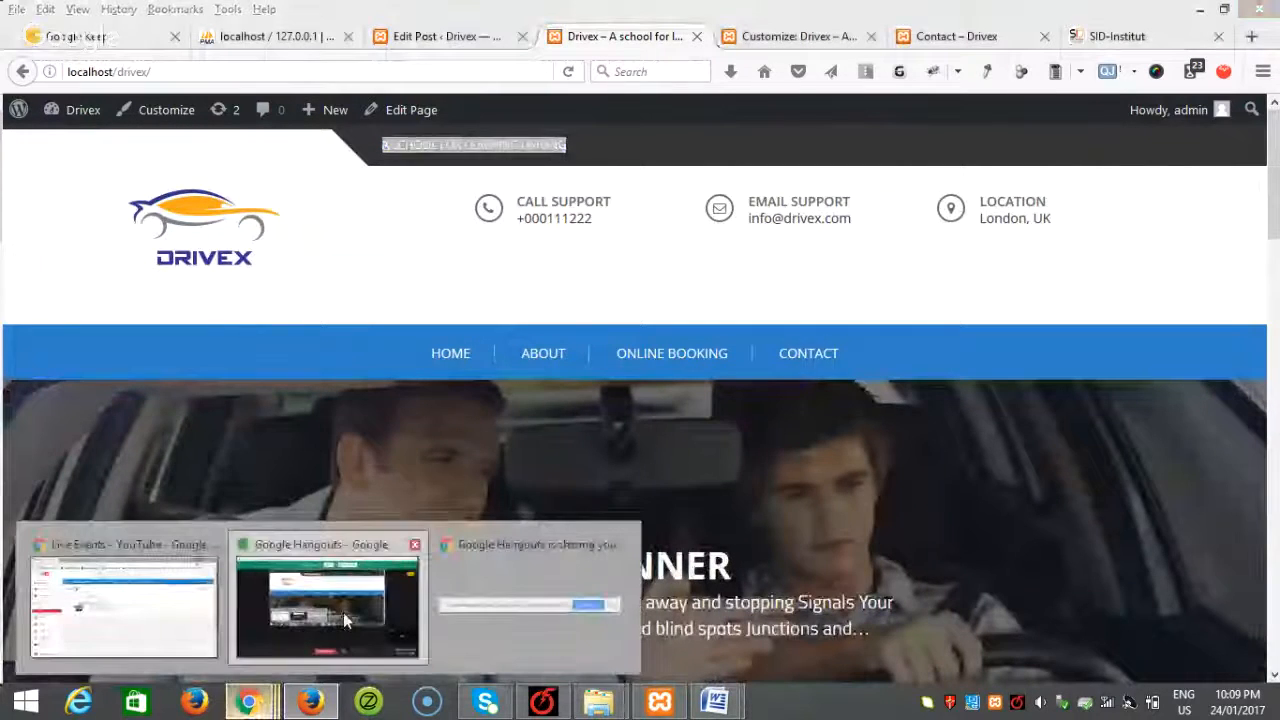
left_click(343, 612)
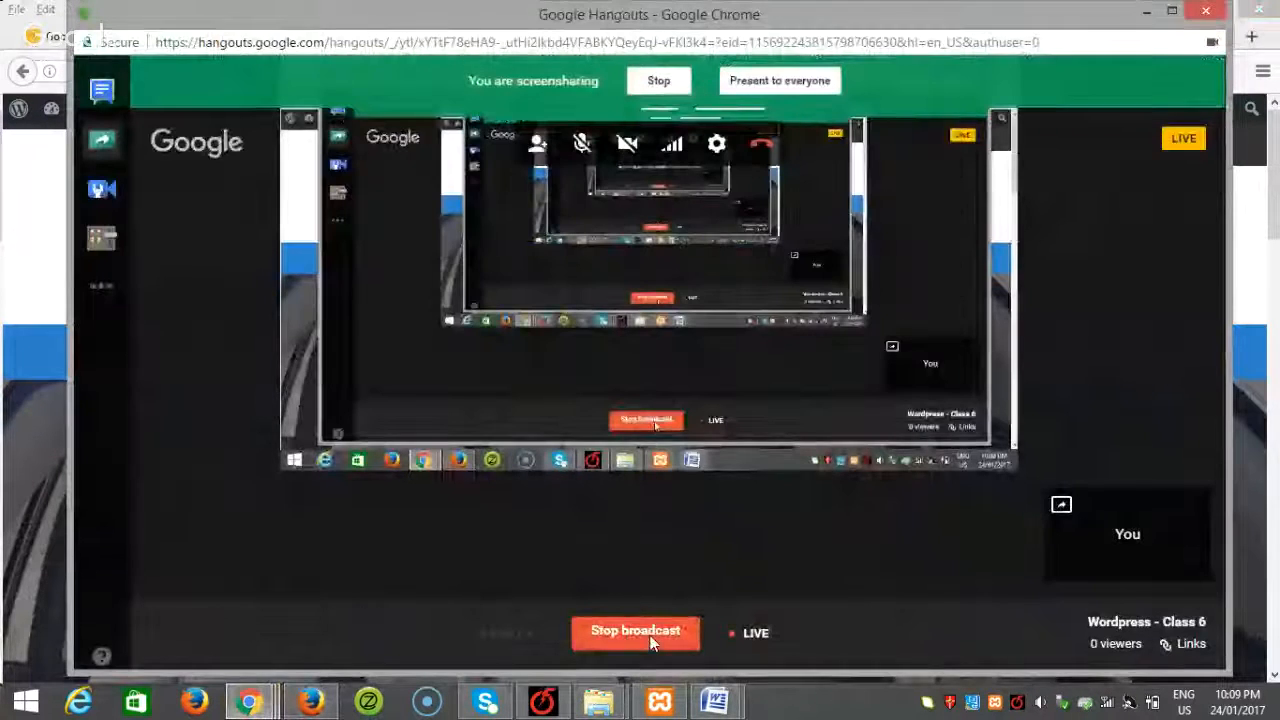
left_click(650, 640)
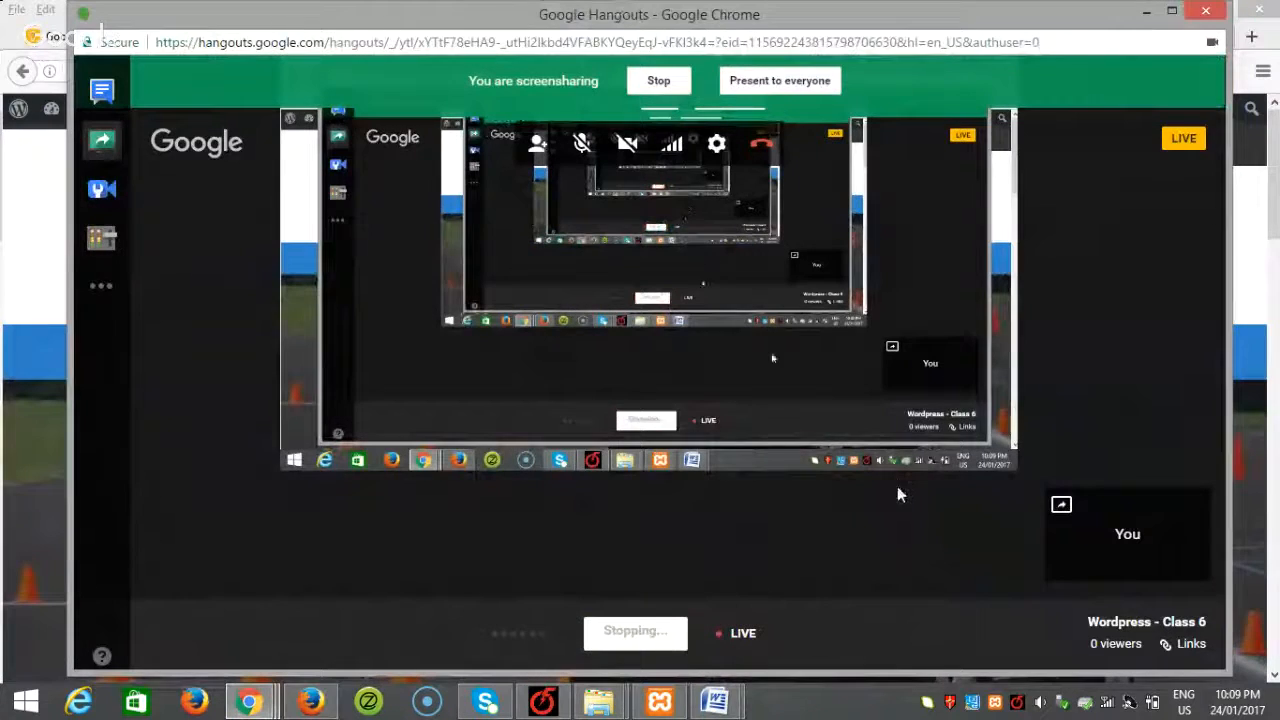